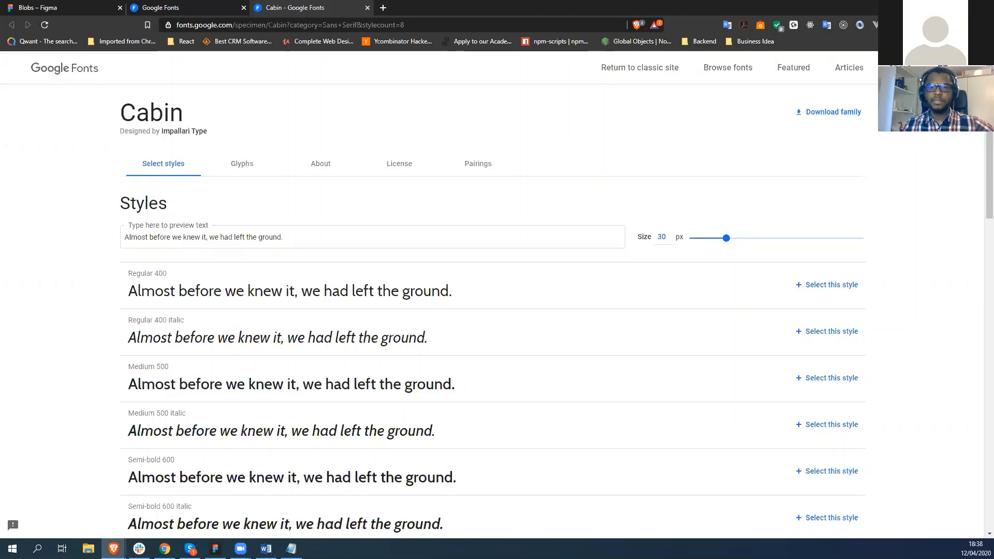
Step: Switch to the Word outline and highlight its HTML, CSS and Git topics one by one
key(alt+Tab)
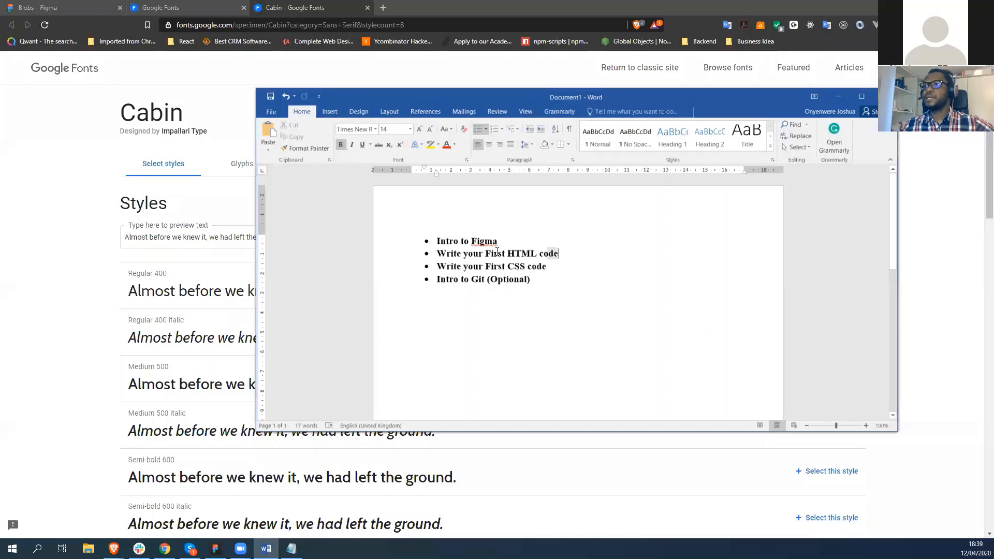
drag(561, 254, 437, 253)
drag(551, 266, 437, 266)
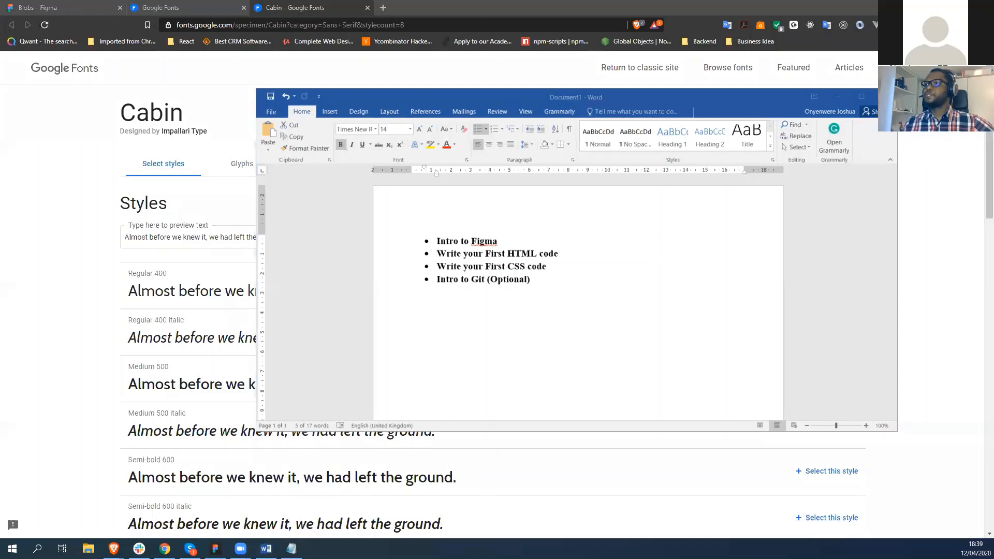
click(554, 318)
drag(538, 280, 445, 275)
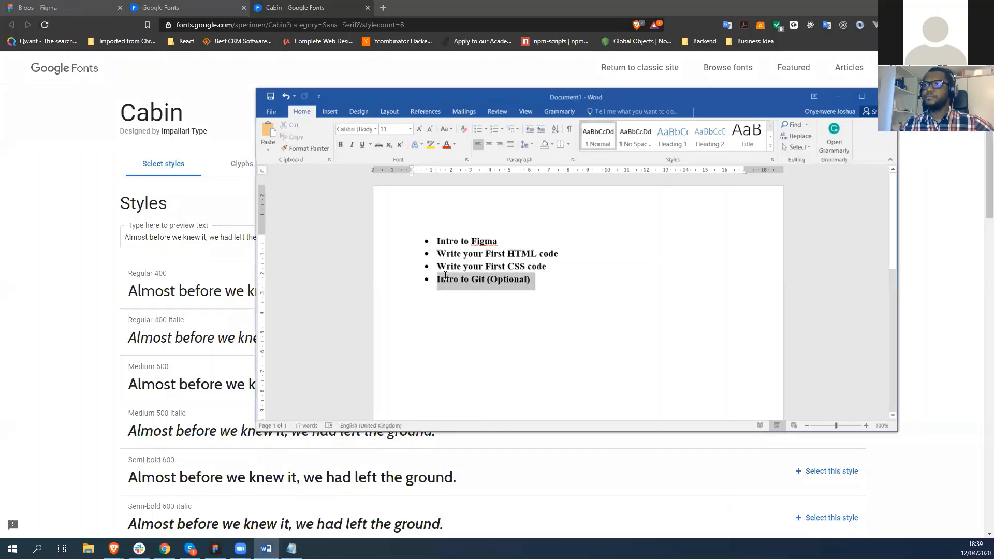
click(460, 318)
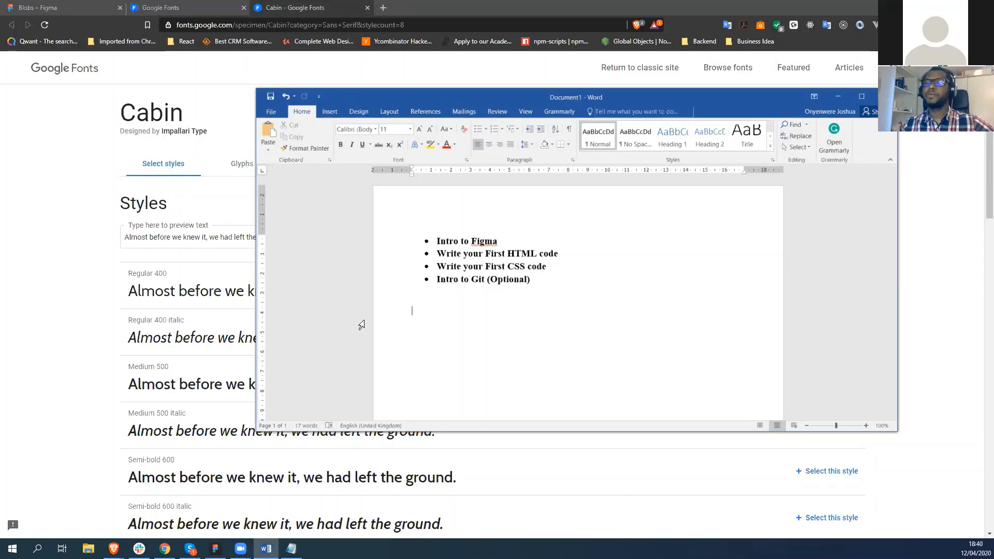
Step: Switch to Figma to view the Untitled draft's Desktop - 1 frame, and return to the Word outline over the browser
key(alt+Tab)
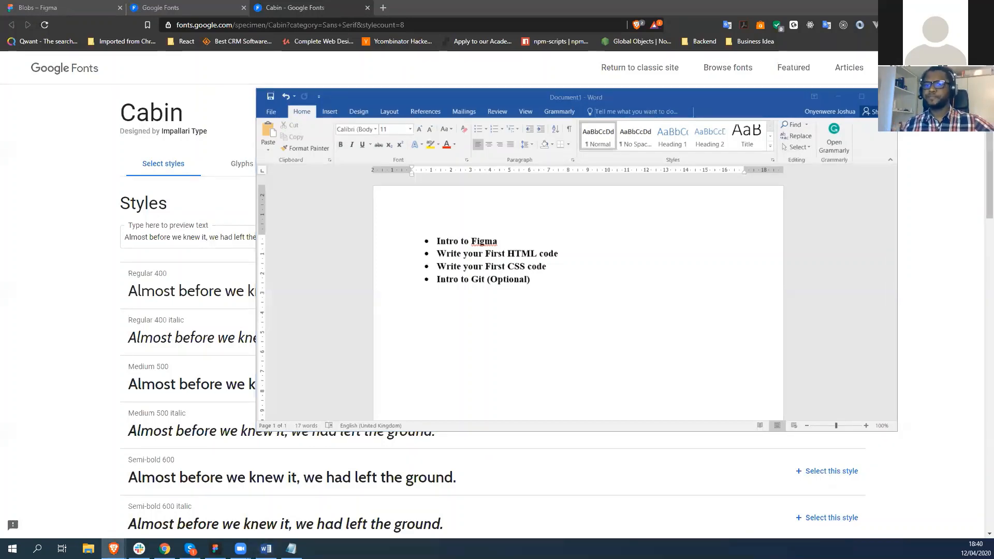
key(alt+Tab)
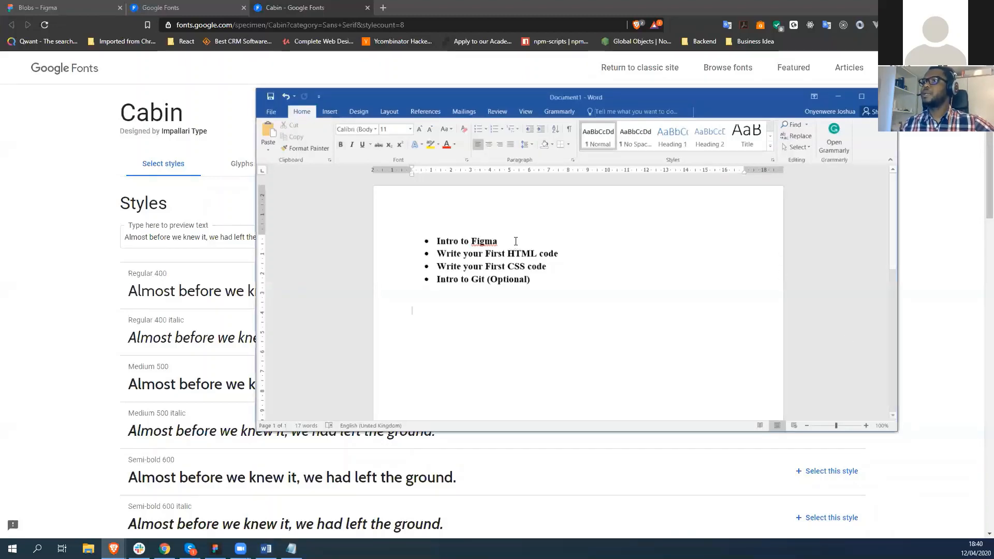
click(216, 548)
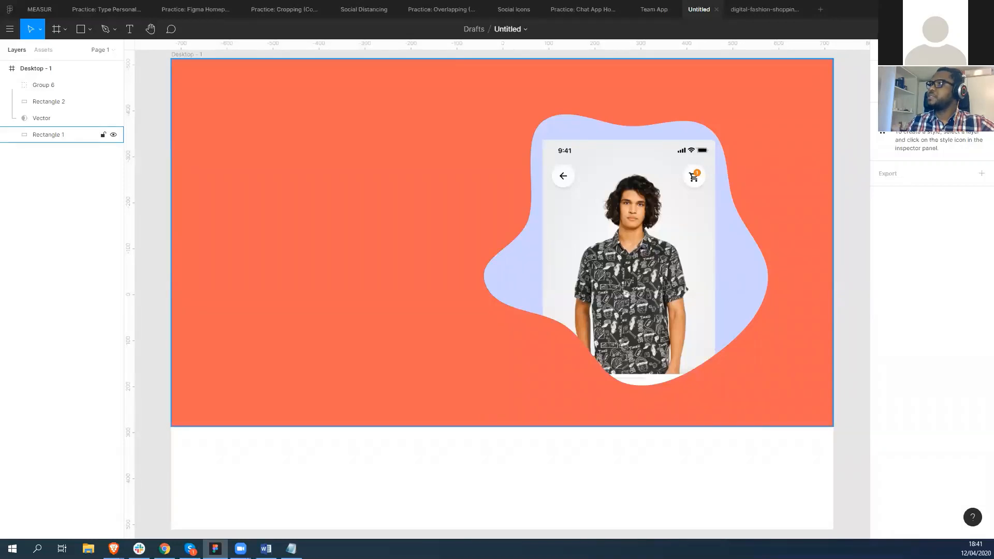
key(alt+Tab)
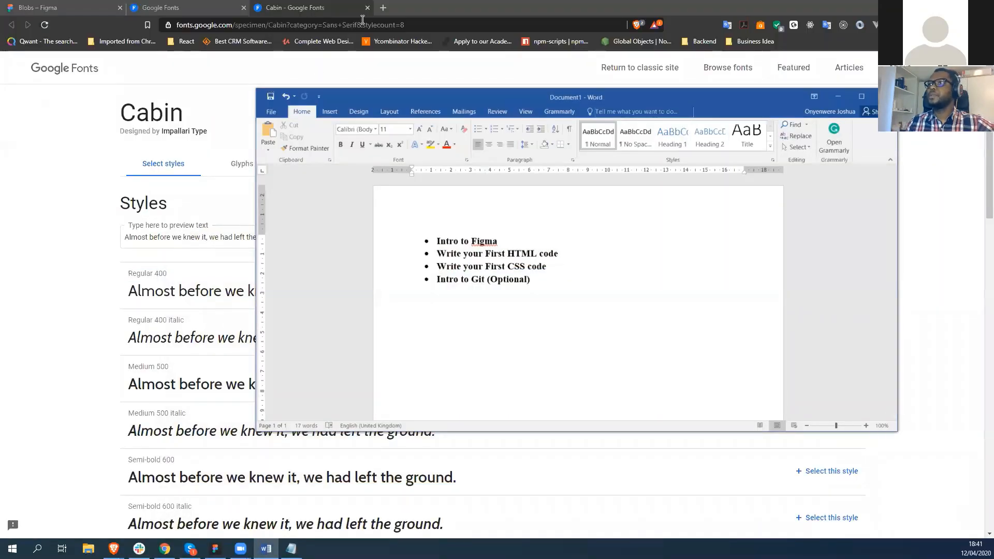
Step: Search Google for "adobe xd" in a new browser tab and highlight the start of the Adobe XD description
click(383, 7)
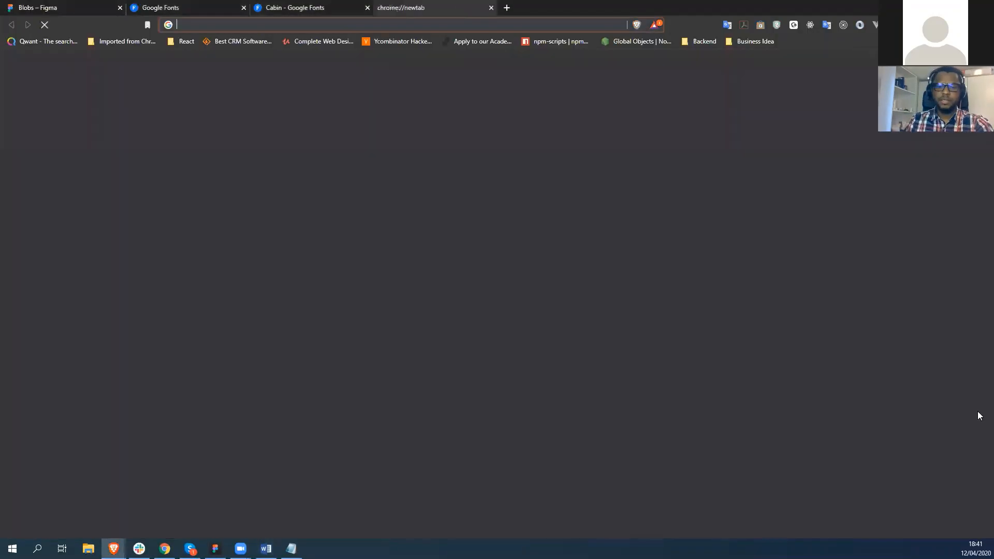
text(adbo)
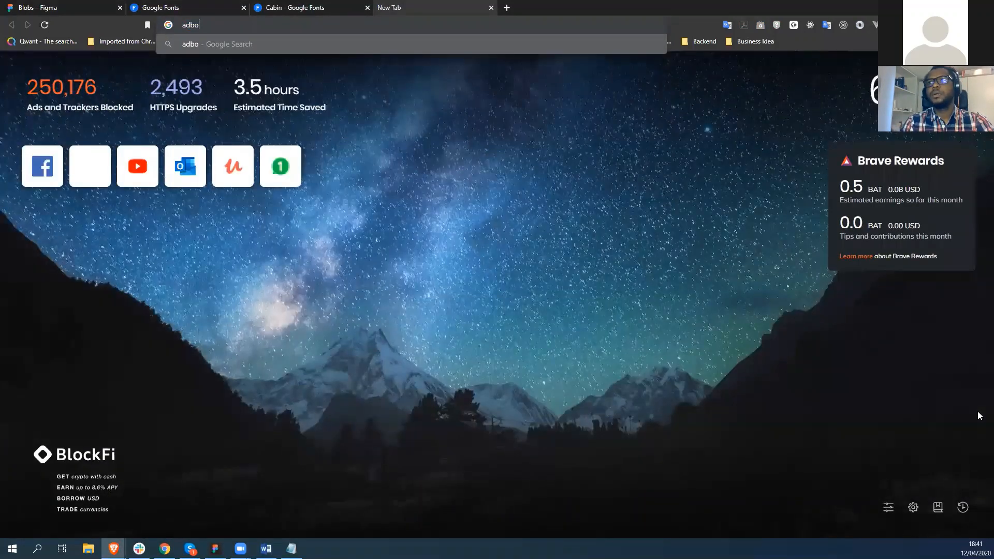
key(BackSpace)
key(BackSpace)
text(obe xd)
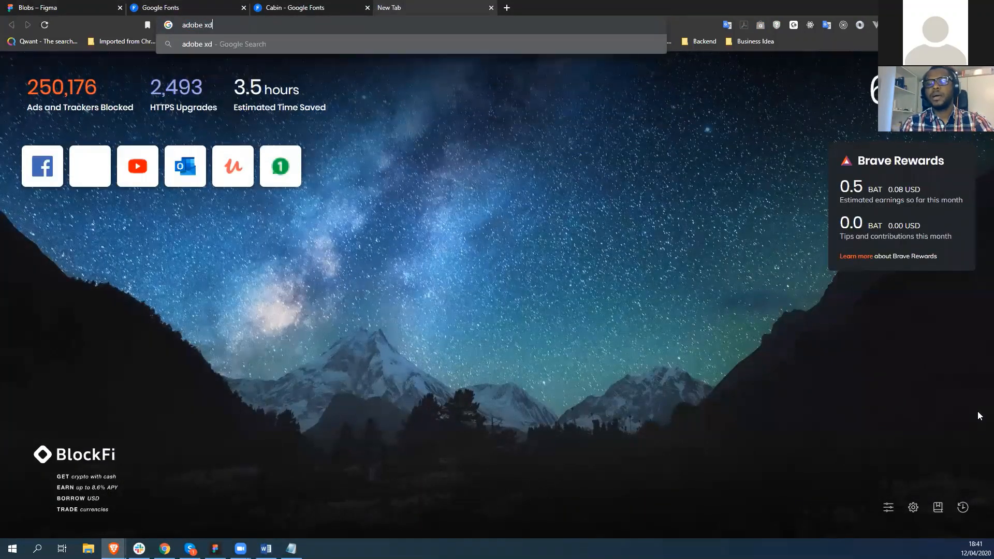
key(Return)
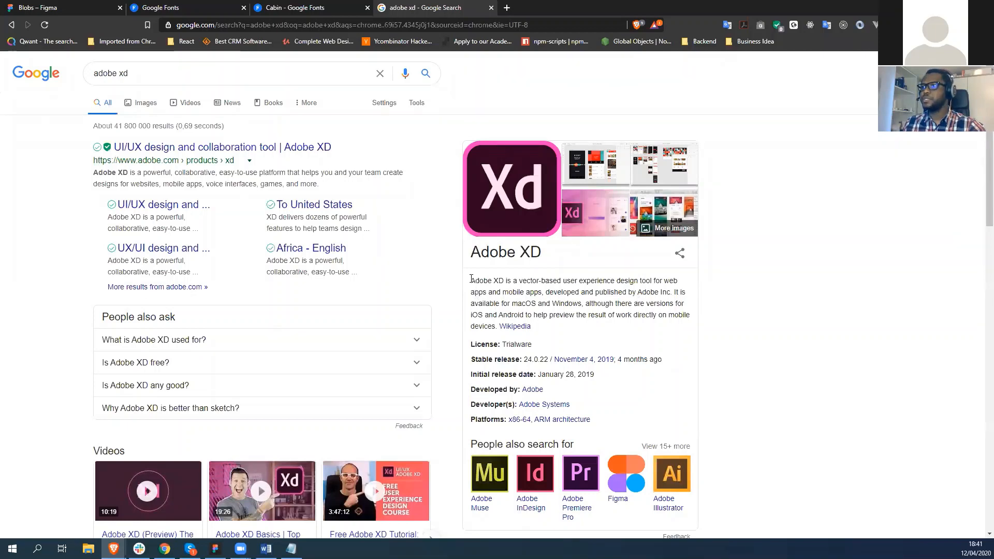
drag(472, 280, 543, 293)
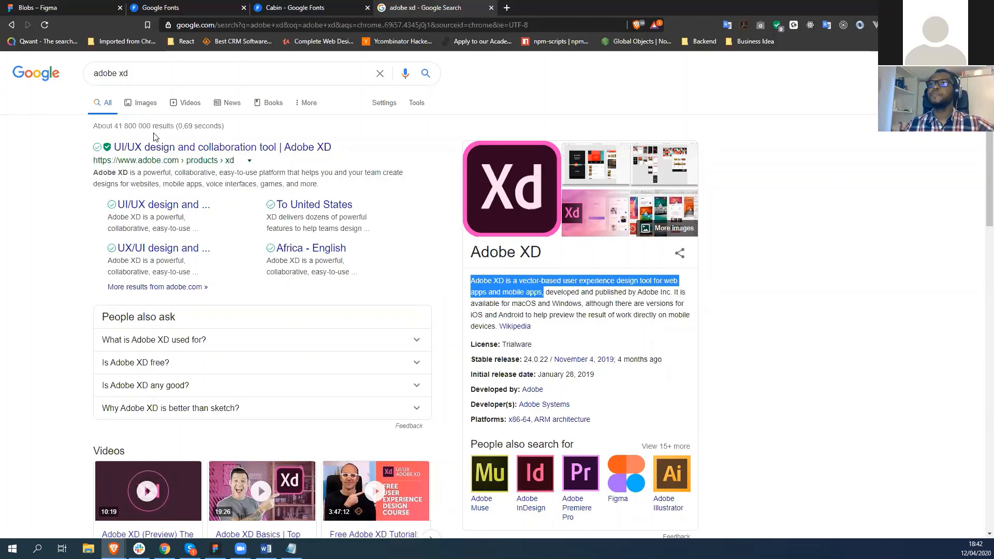
Step: Search Google for "sketch" and highlight the first sentence of the Sketch software description
triple_click(149, 74)
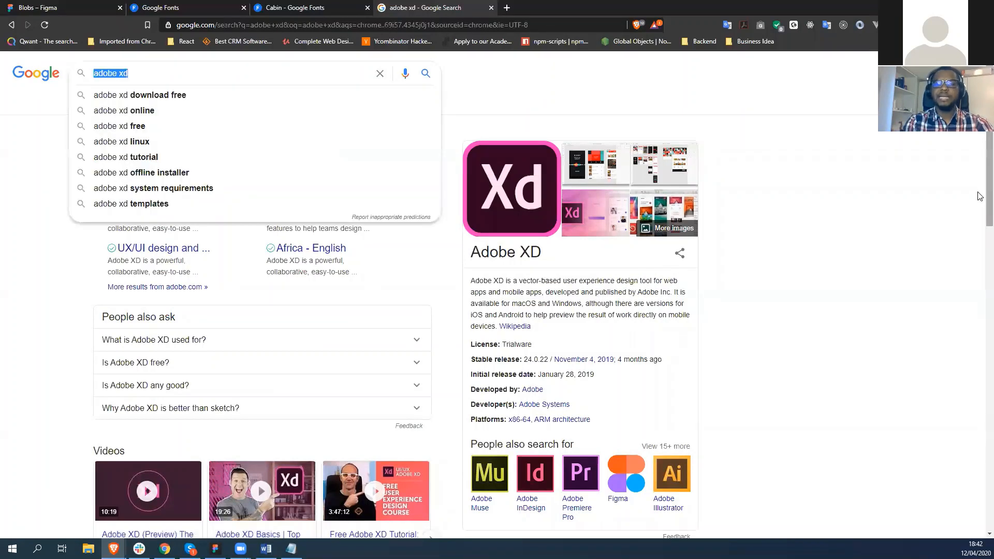
text(ks)
key(BackSpace)
key(BackSpace)
text(sketch)
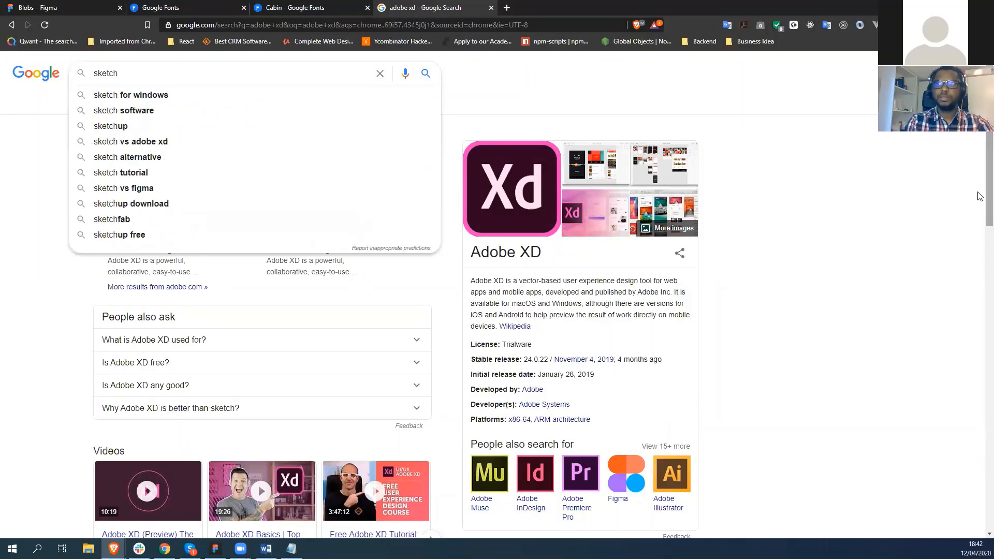
key(Return)
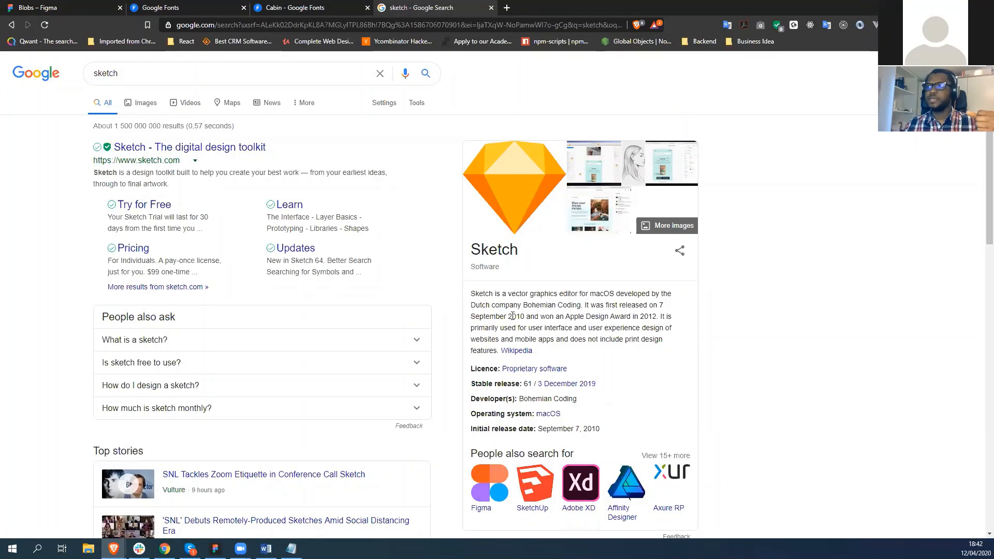
mouse_move(471, 293)
mouse_down()
mouse_move(670, 295)
mouse_move(677, 305)
mouse_move(488, 311)
mouse_move(570, 316)
mouse_move(585, 304)
mouse_up()
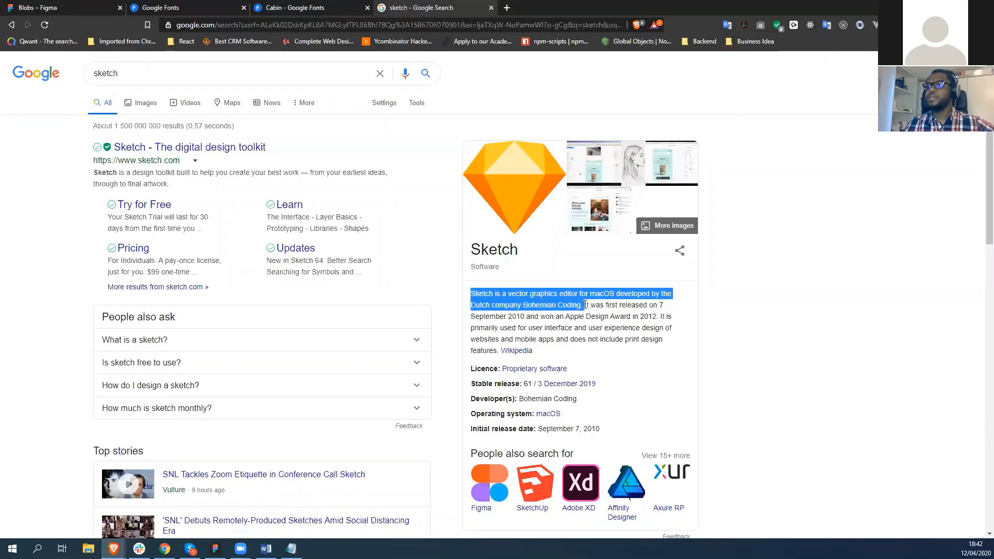
click(628, 336)
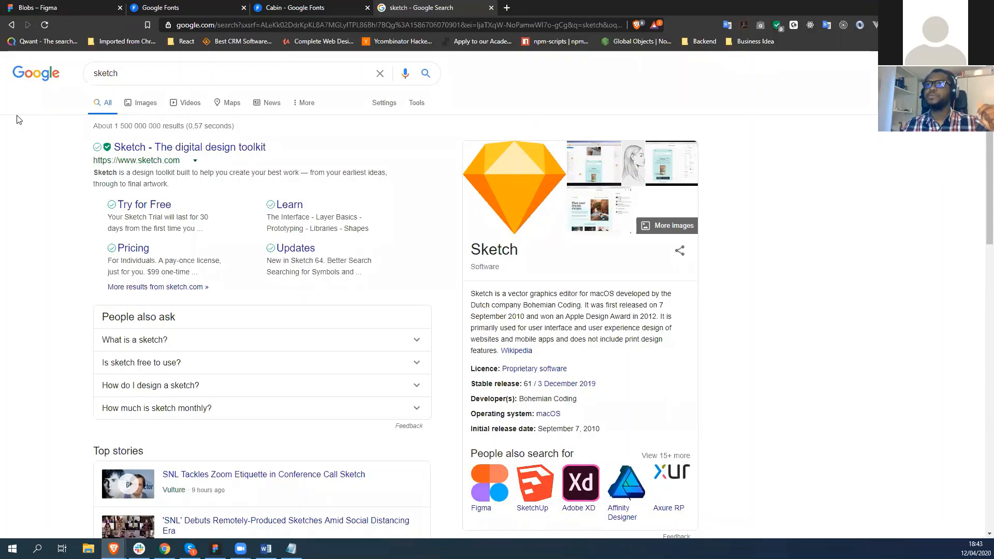
Step: Replace the Google search with "figma" and show its results
drag(142, 72, 95, 73)
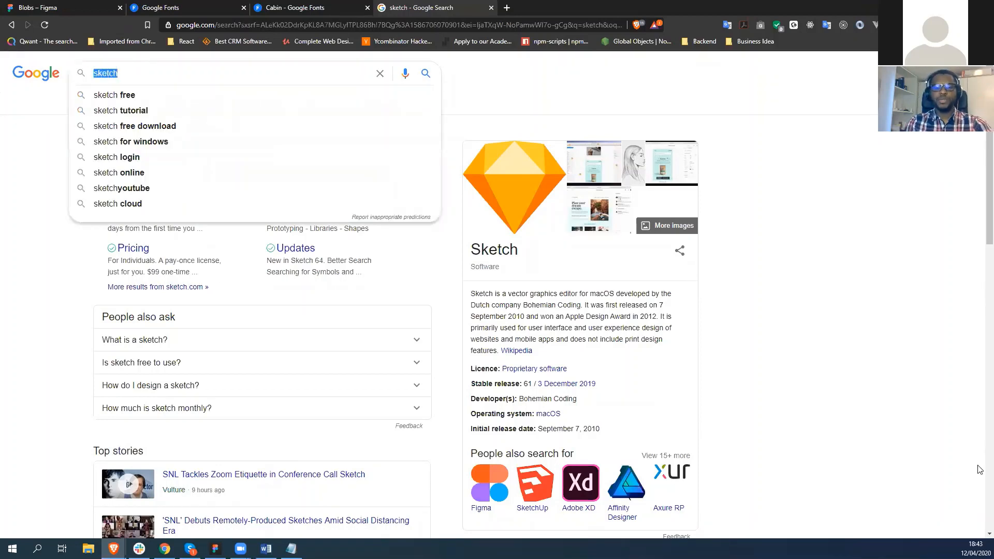
text(figma)
key(Return)
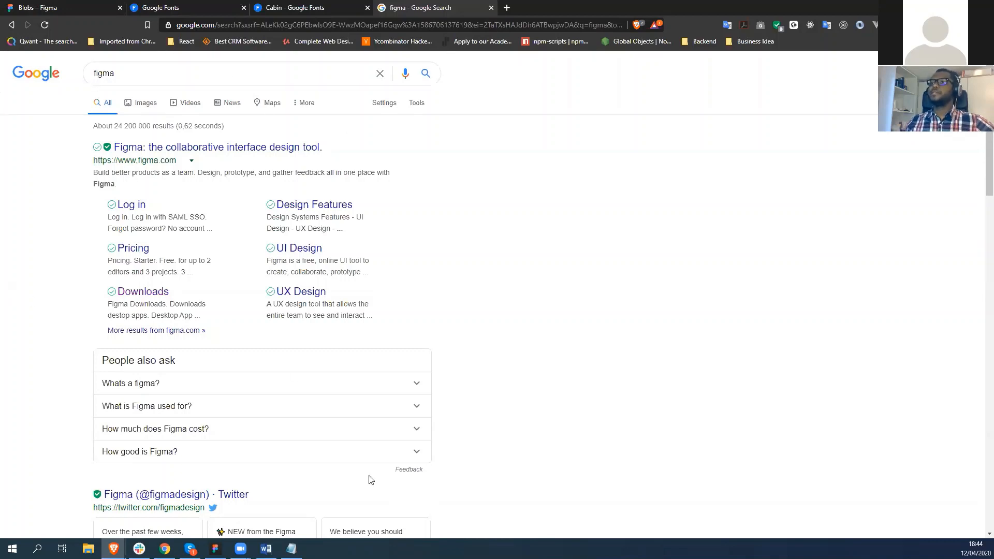
Step: Bring up the Word outline, minimize it, and switch to the Untitled draft in Figma
click(266, 549)
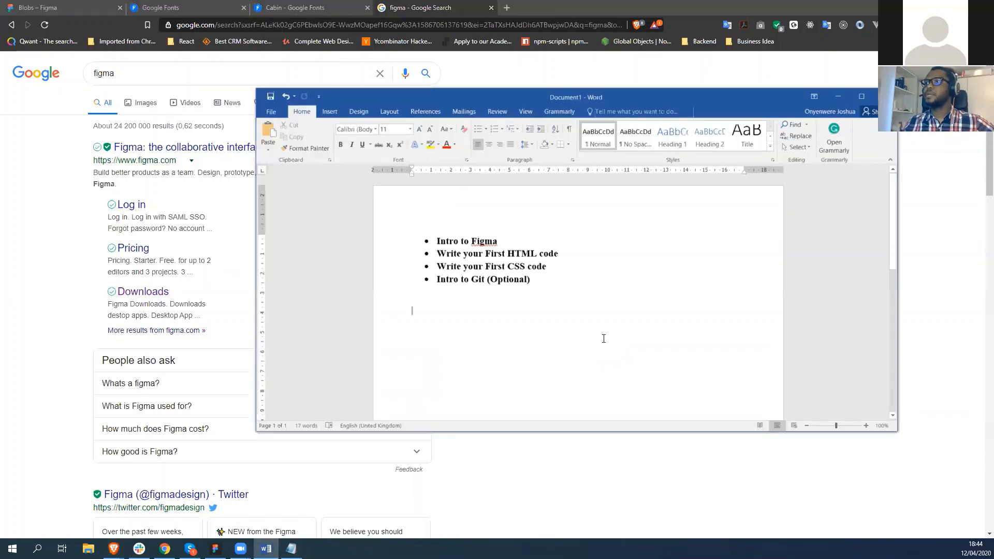
click(838, 96)
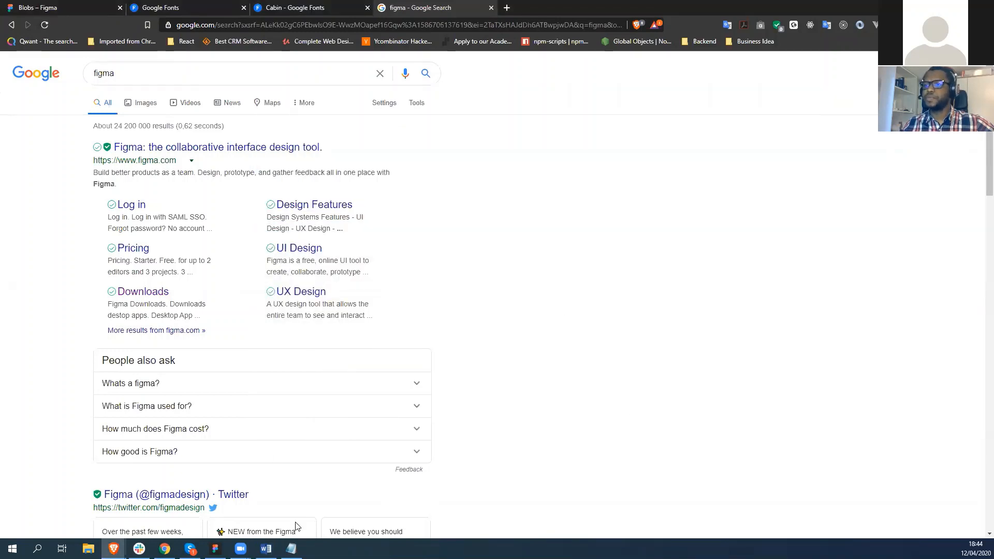
click(215, 549)
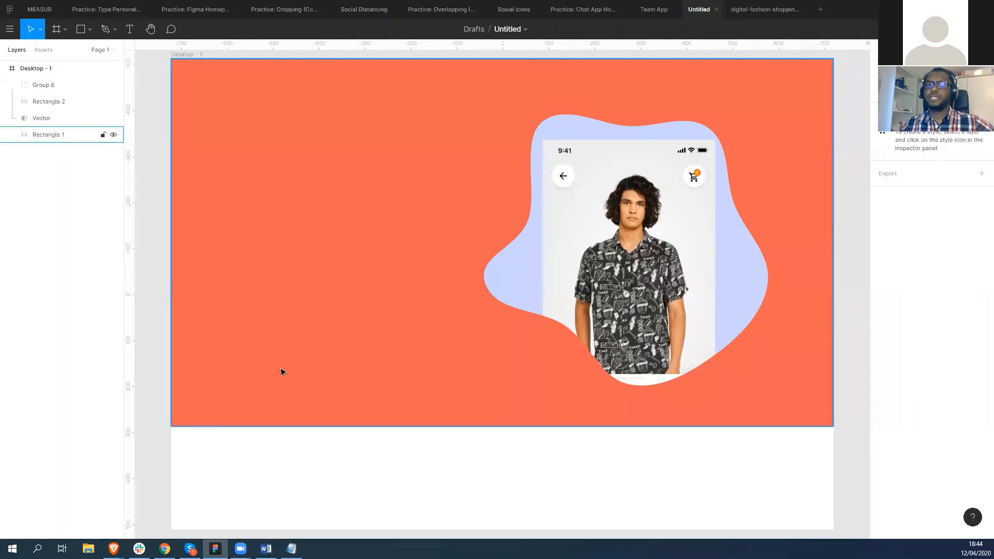
click(271, 335)
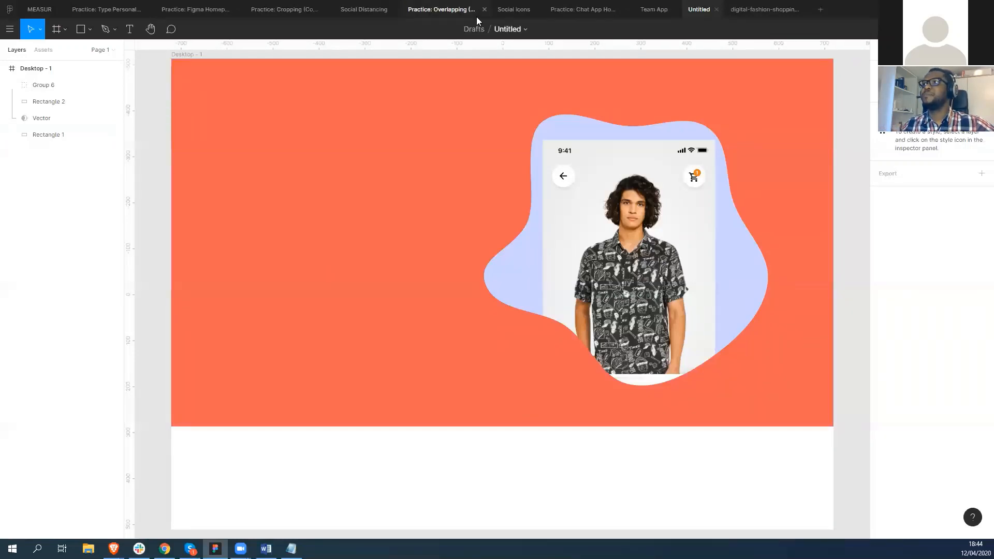
Step: Open the Team App - Design prototype from the recent files and look through its landing page down to the footer and back
click(10, 9)
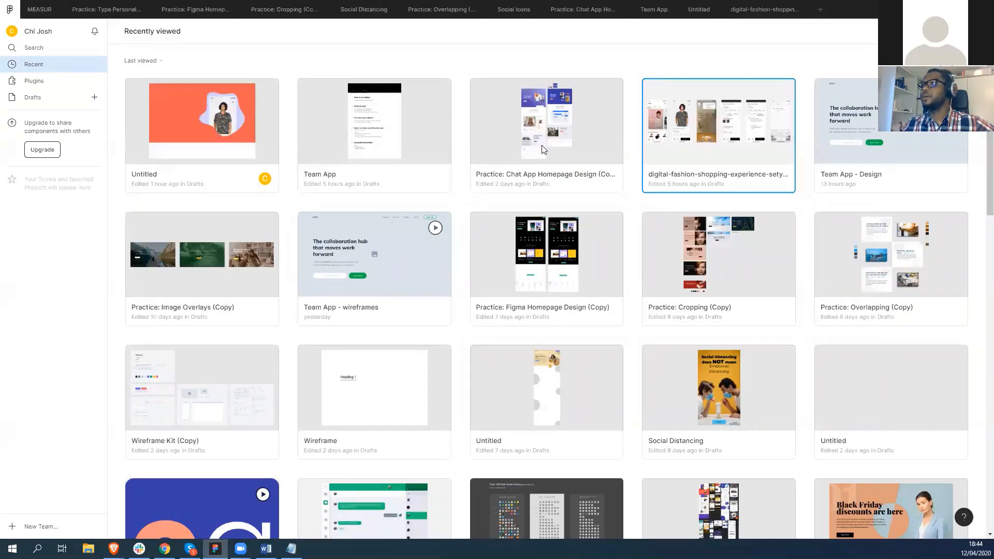
double_click(881, 134)
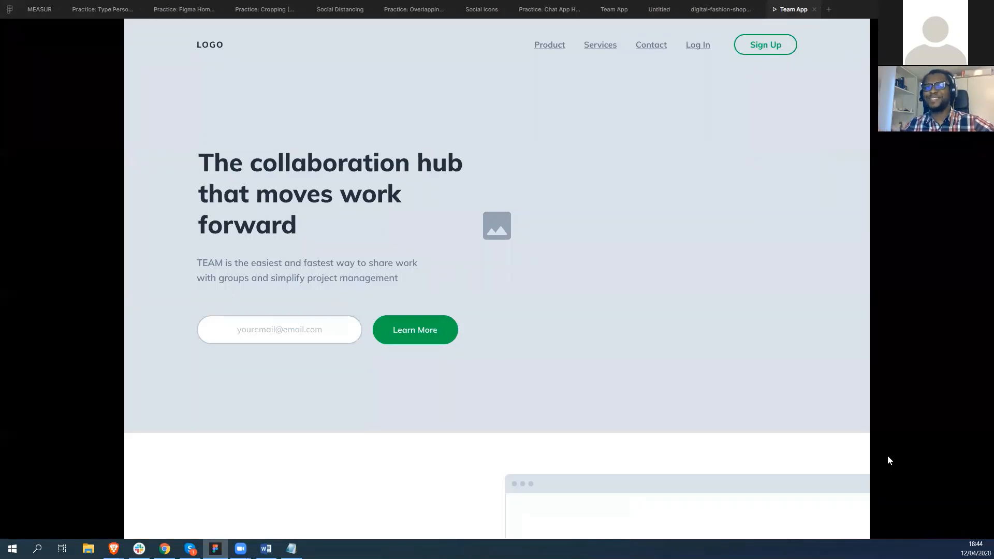
scroll(705, 466, down, 10)
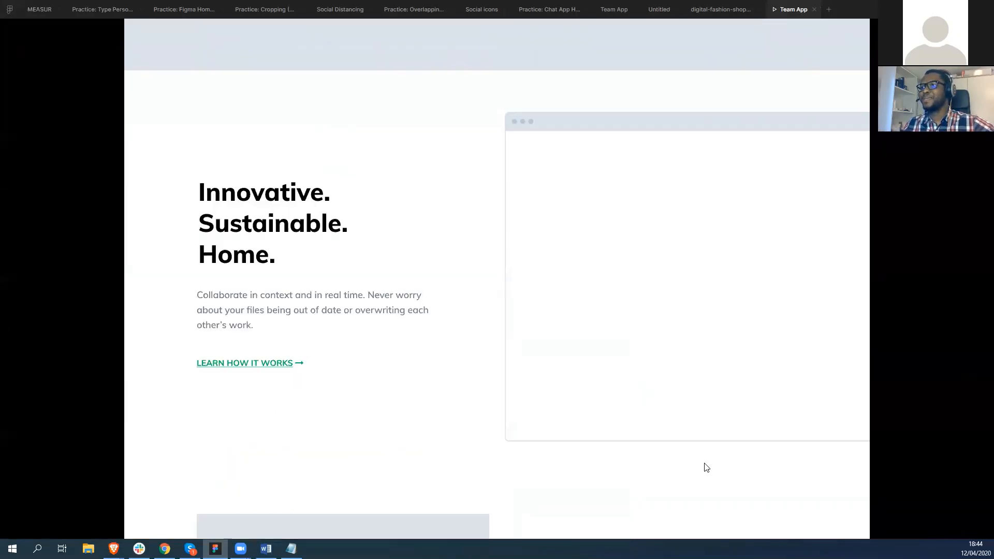
scroll(705, 466, down, 4)
scroll(707, 467, down, 10)
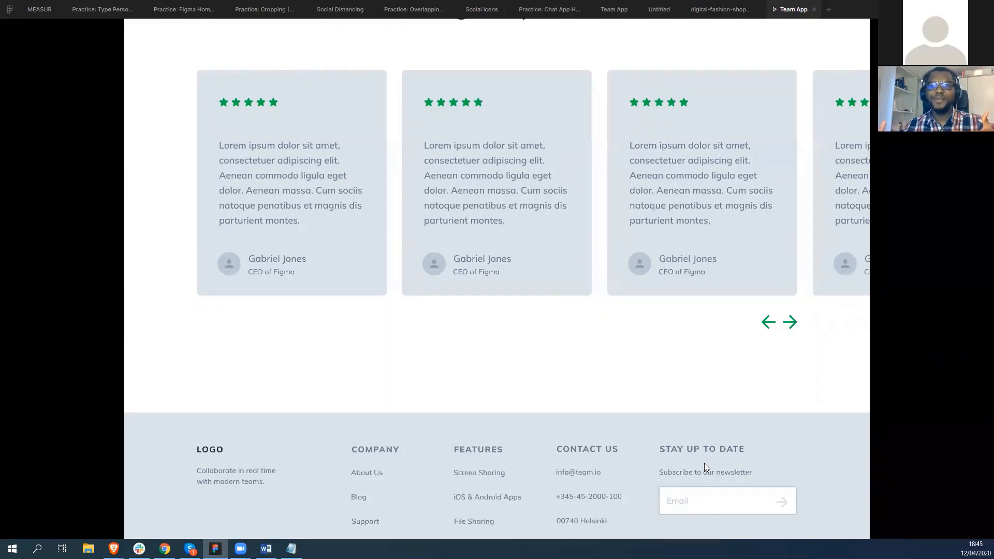
scroll(683, 492, down, 2)
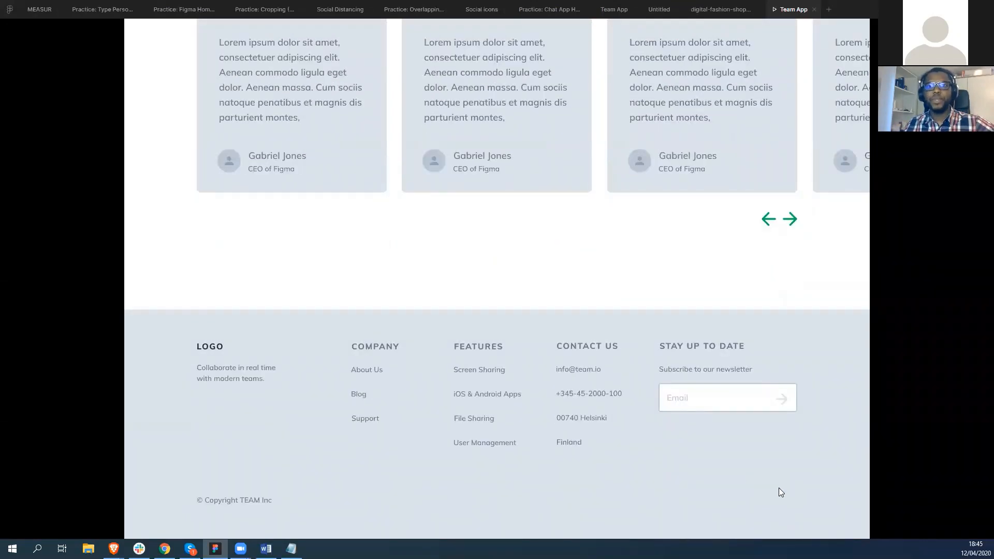
scroll(779, 488, up, 5)
scroll(781, 491, up, 18)
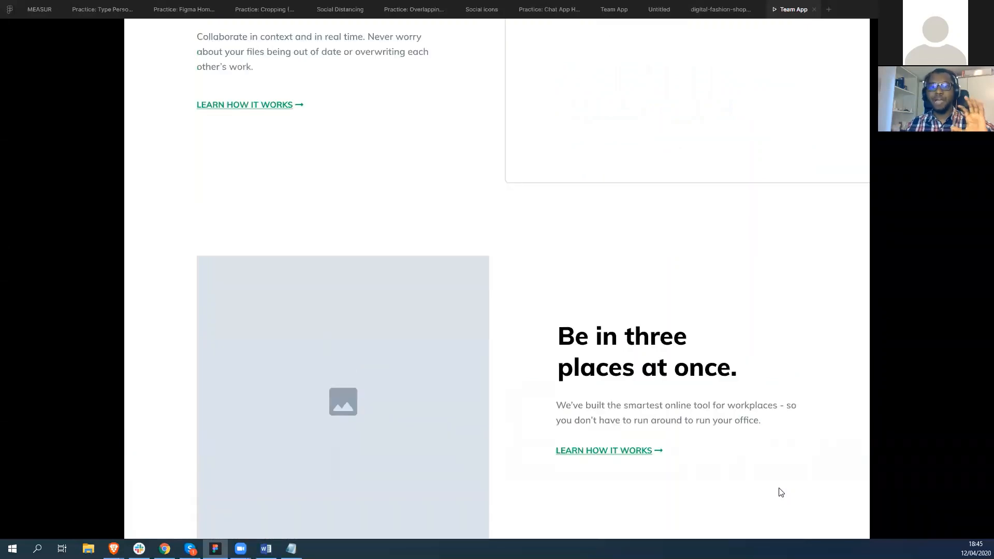
scroll(780, 491, up, 10)
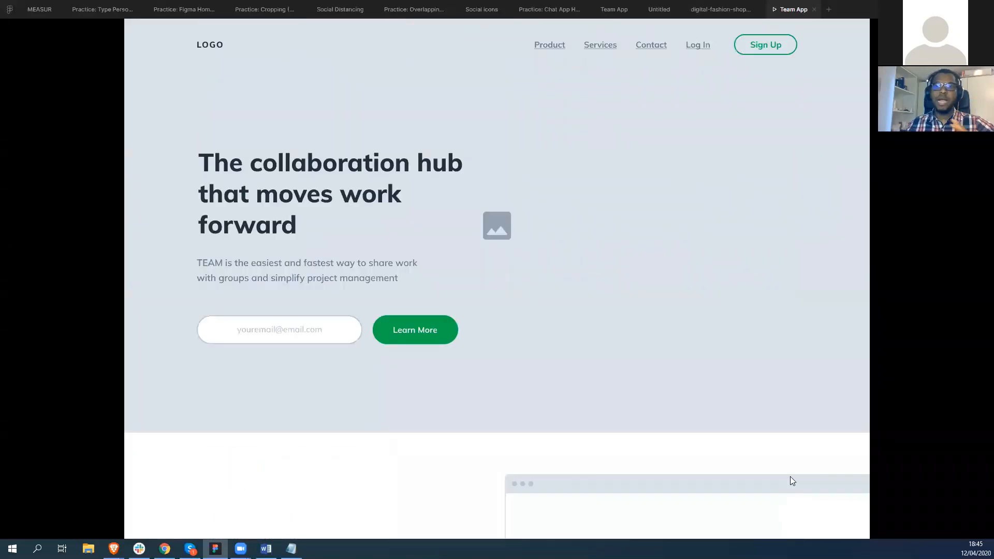
Step: Reopen the Team App prototype from the Team App - wireframes file, and close it to return to the recently viewed files
click(10, 9)
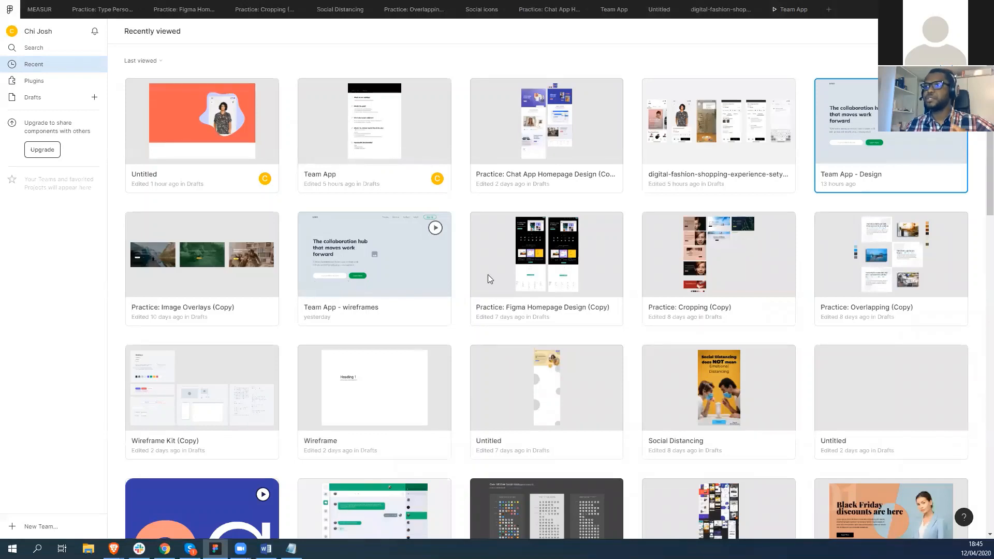
click(414, 269)
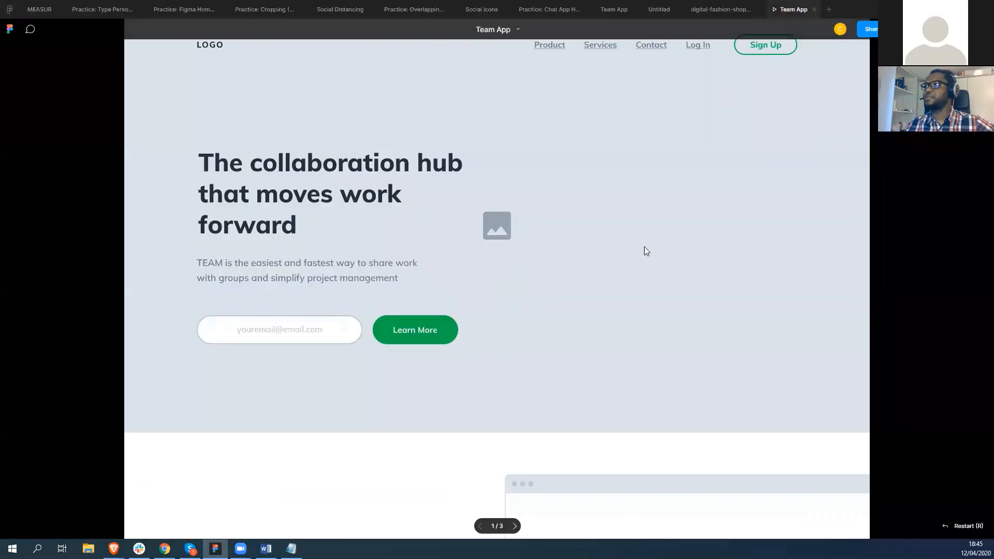
click(814, 10)
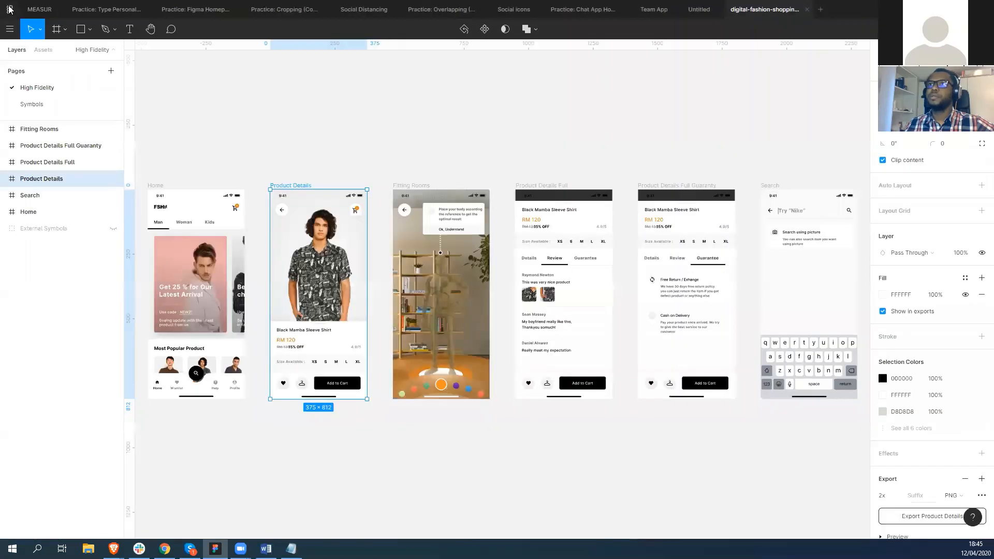
click(9, 9)
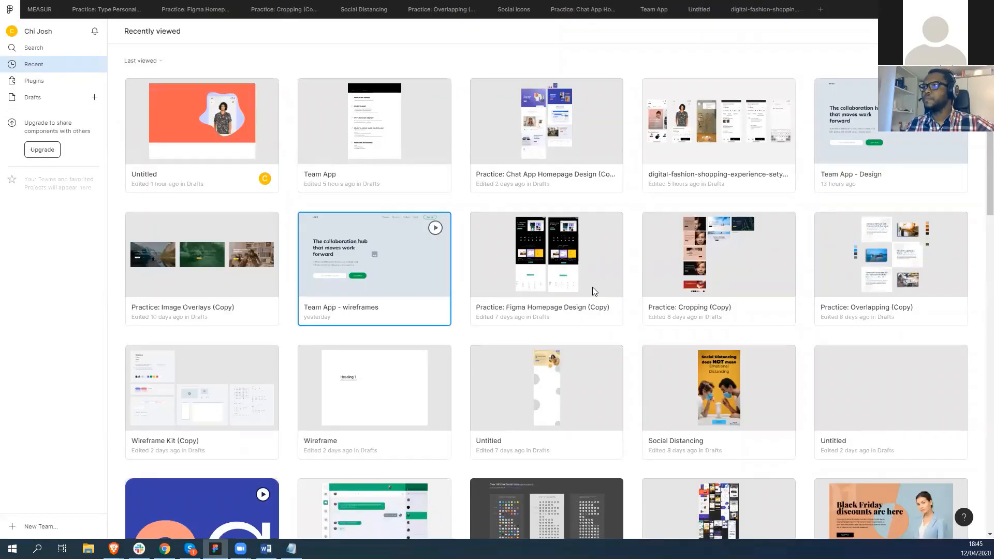
Step: Open the Team App file and look through the homepage wireframe on its wireframes page down to the testimonials and back
click(375, 142)
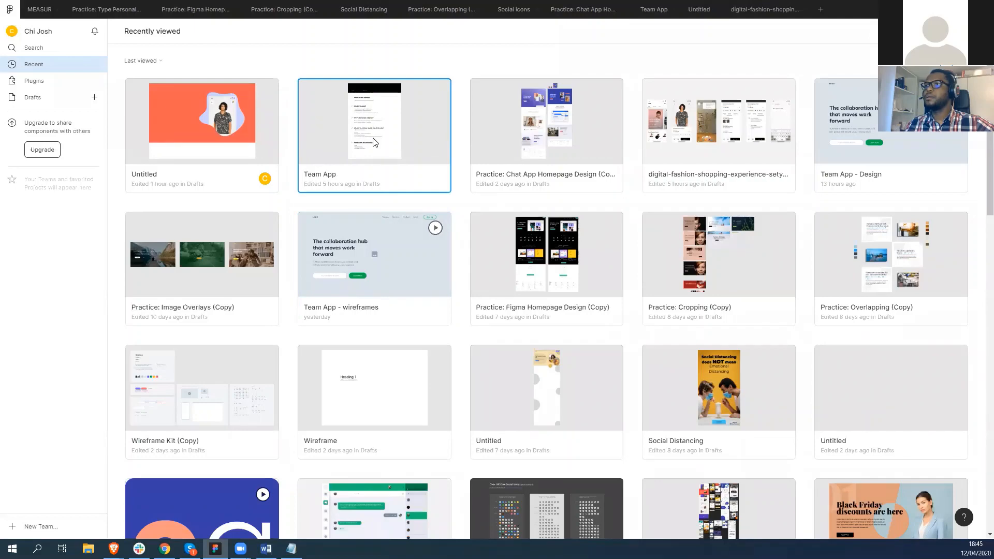
double_click(375, 142)
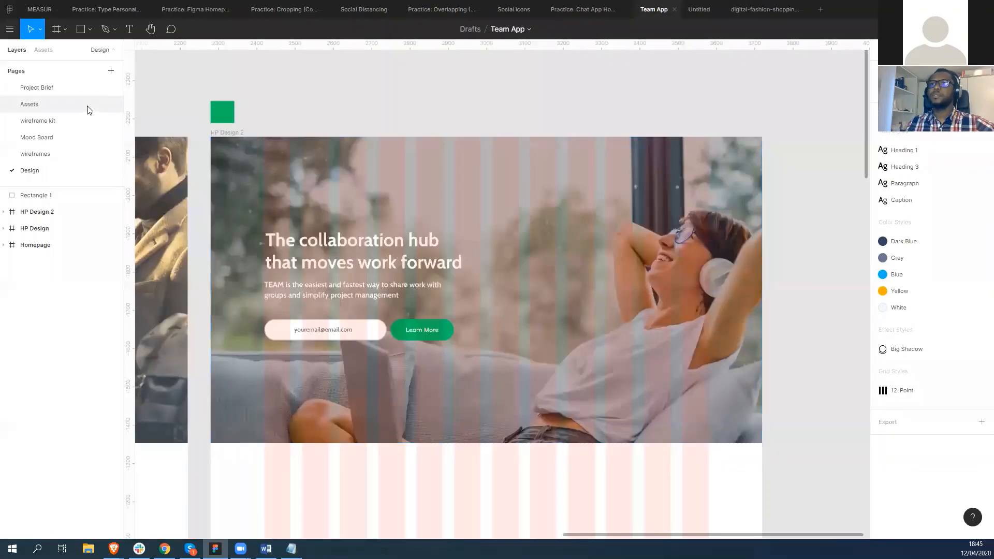
click(41, 155)
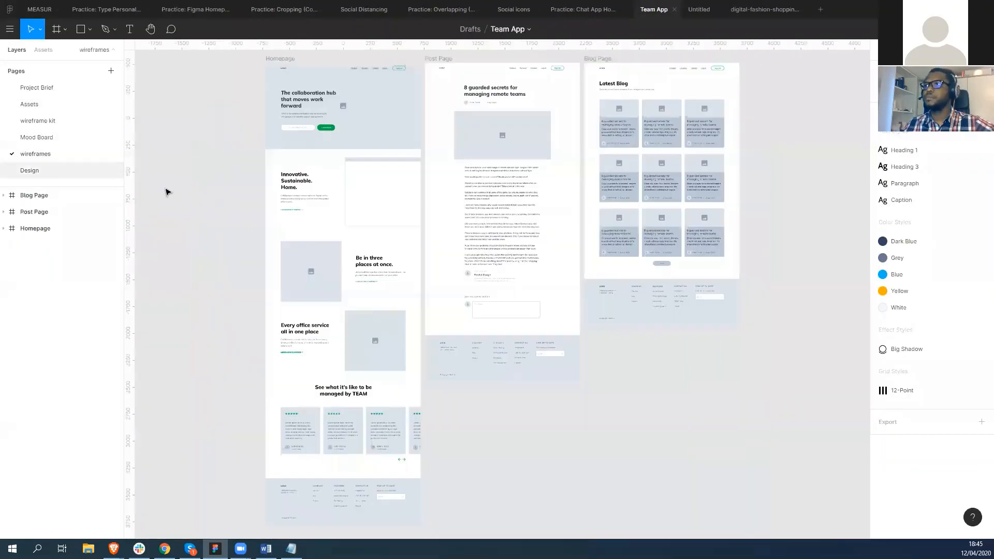
scroll(316, 105, up, 3)
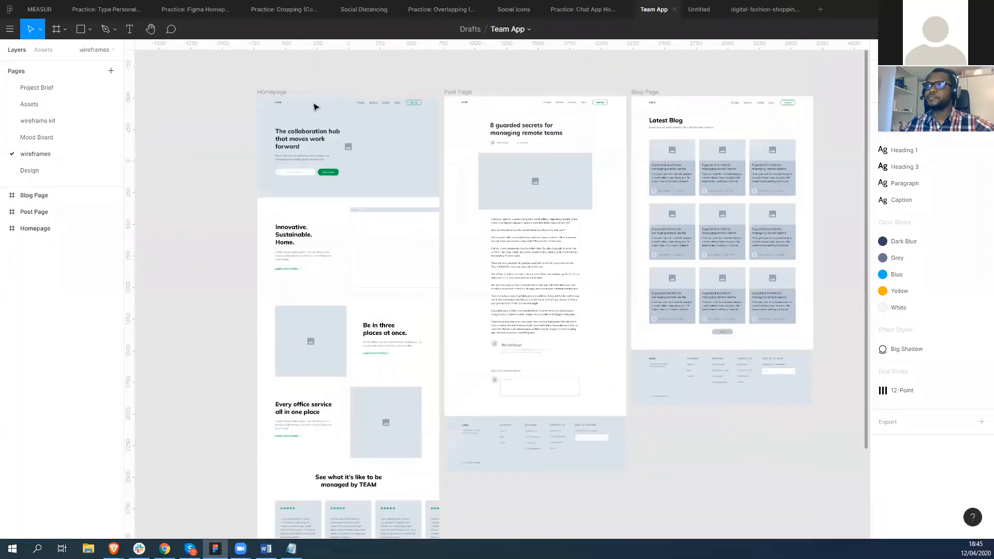
scroll(316, 107, up, 3)
scroll(324, 295, up, 2)
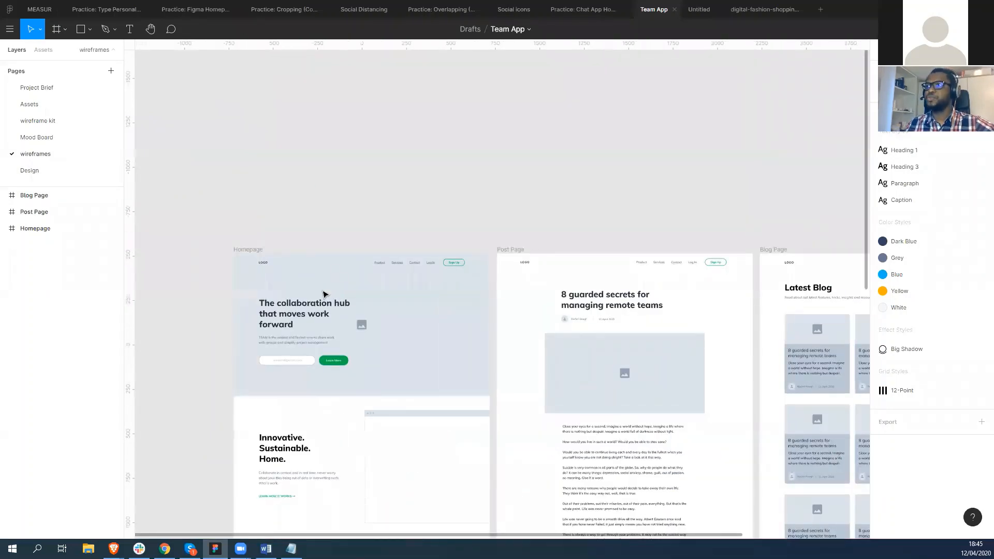
scroll(324, 296, down, 8)
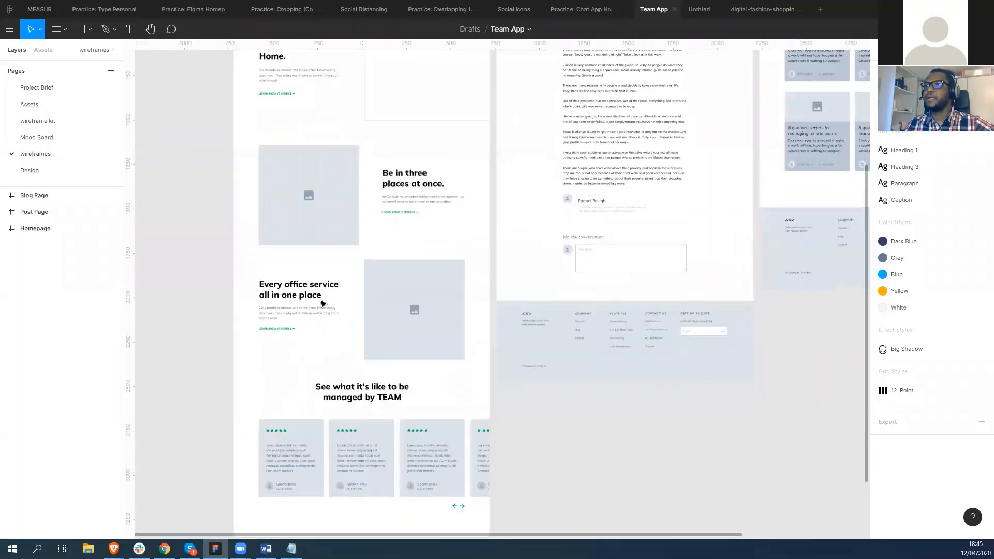
scroll(325, 304, down, 2)
scroll(324, 304, up, 8)
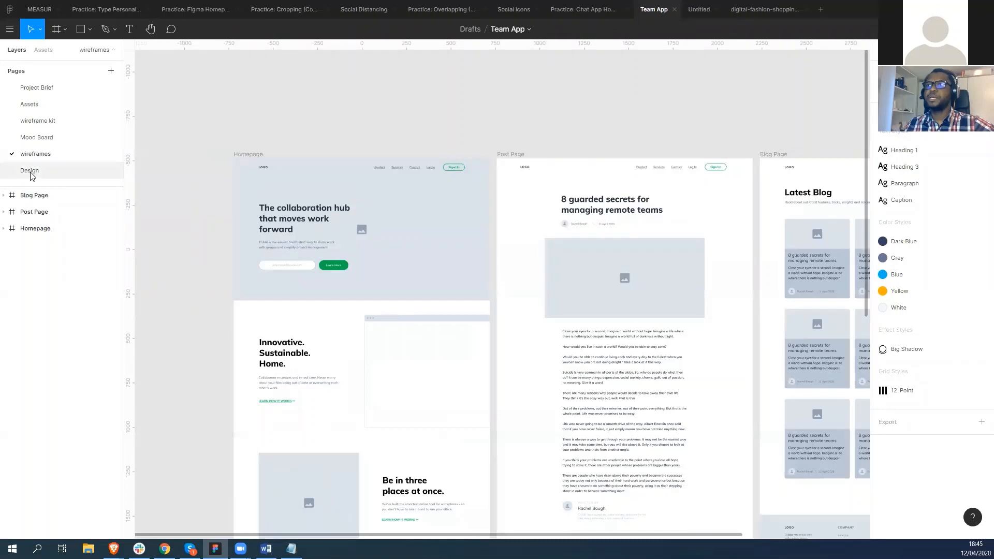
Step: Switch to the Design page and hide the layout grids over the HP Design and HP Design 2 frames
scroll(363, 330, down, 3)
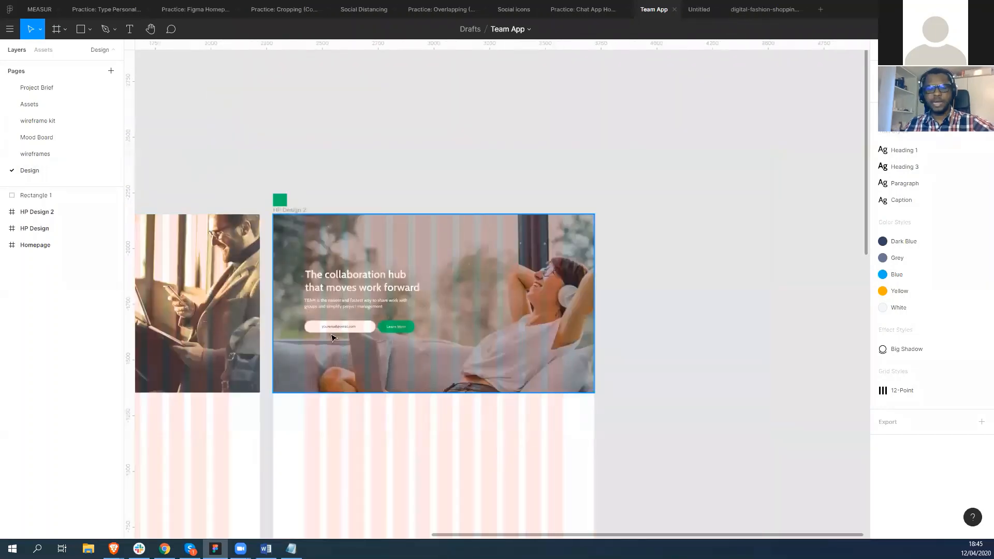
drag(302, 330, 510, 214)
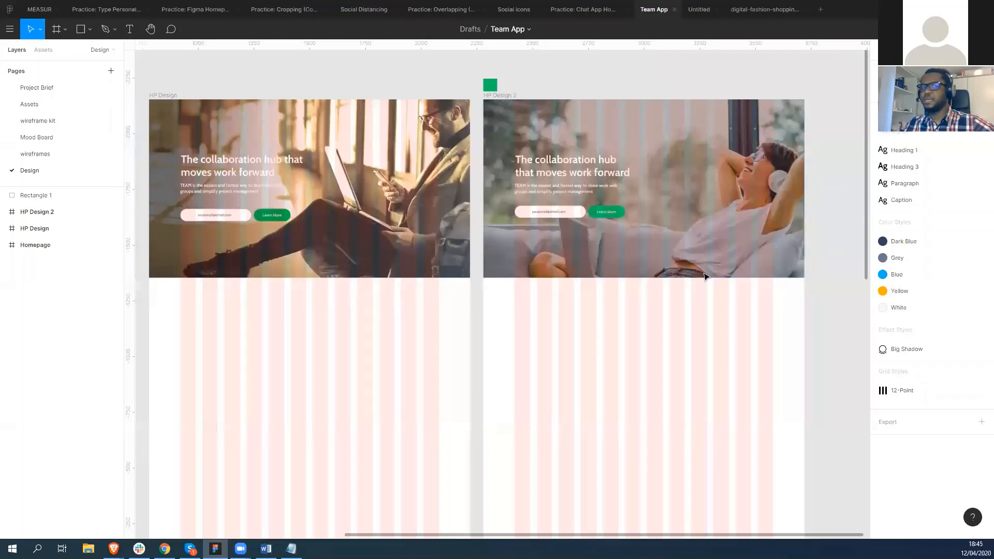
key(ctrl+shift+4)
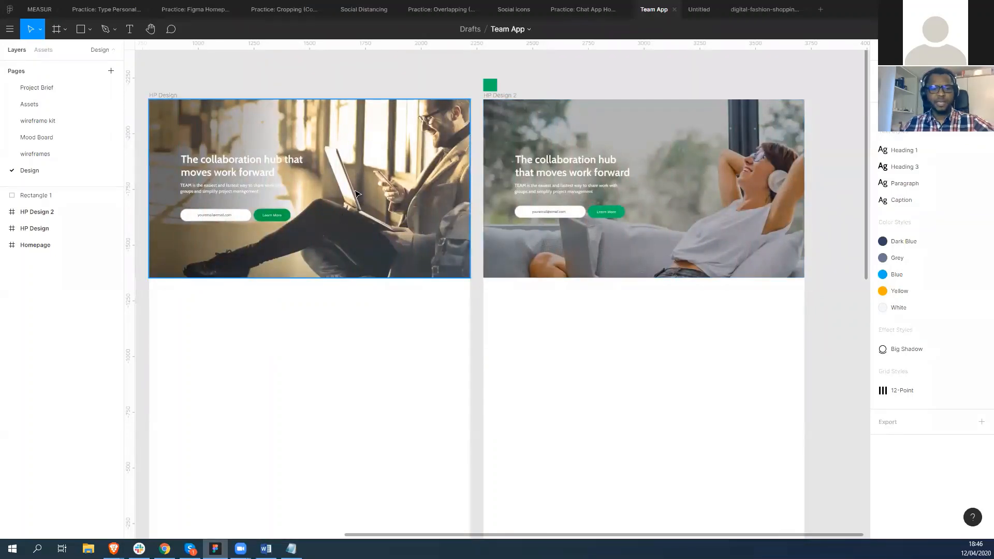
Step: Copy the navigation row with the logo, menu links and Sign Up button from the Homepage frame onto the HP Design hero image
scroll(368, 177, left, 8)
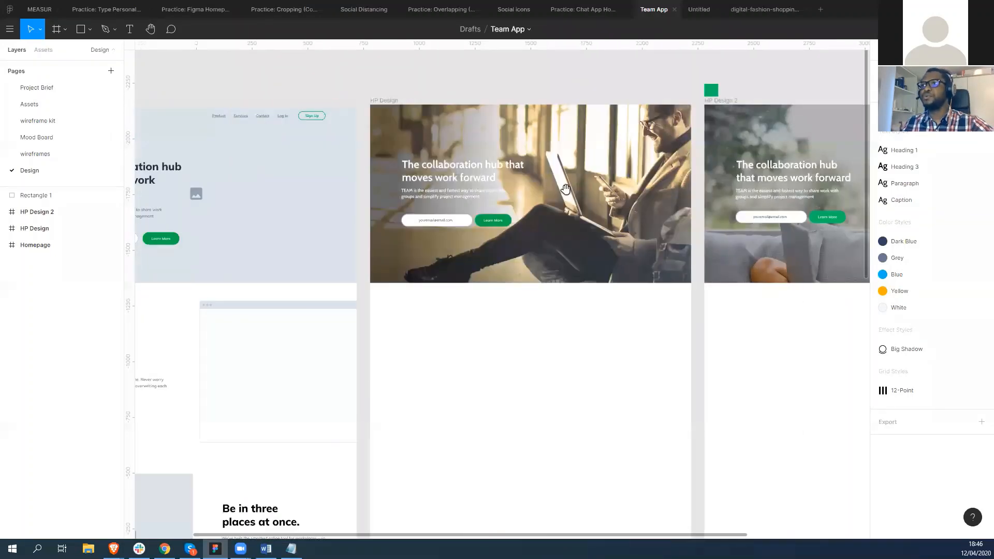
drag(636, 193, 641, 194)
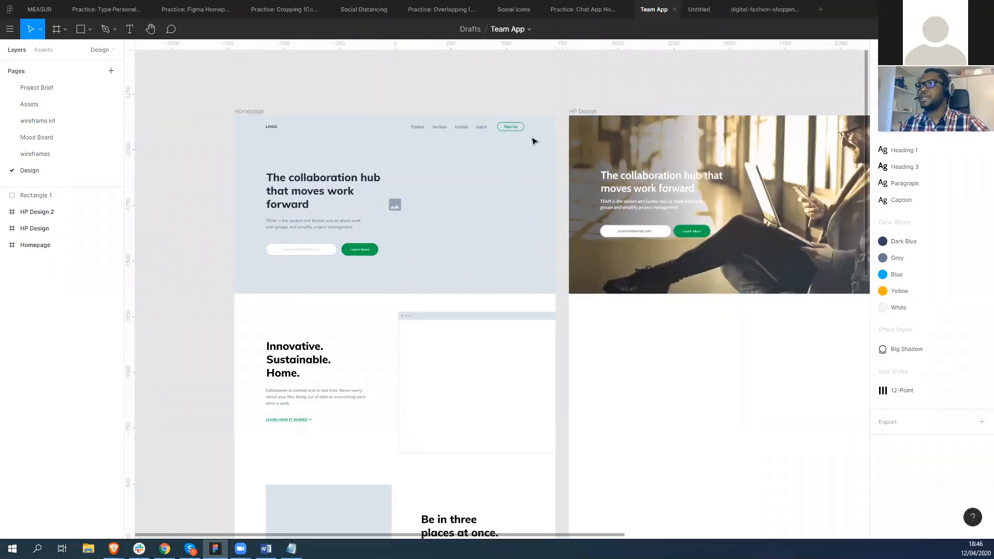
click(253, 123)
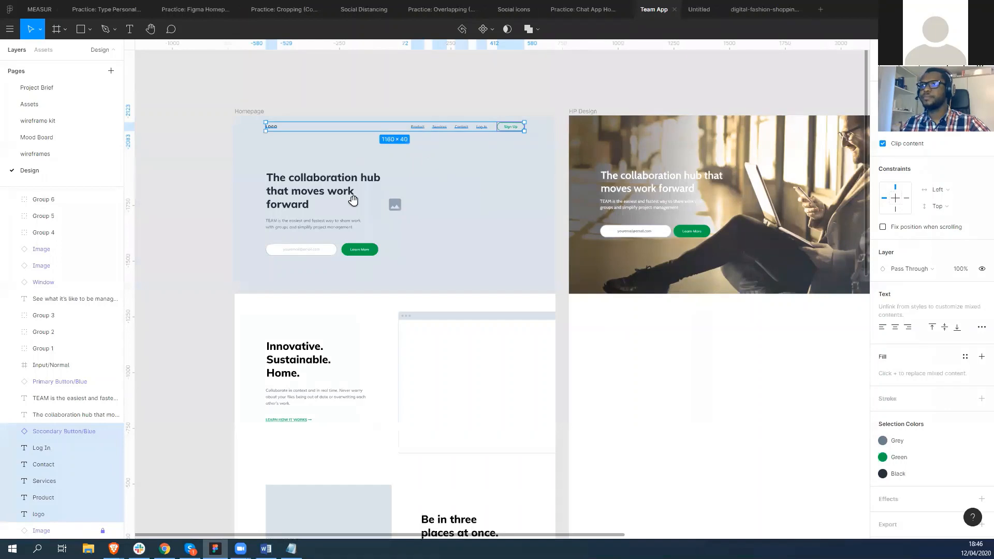
scroll(331, 184, right, 5)
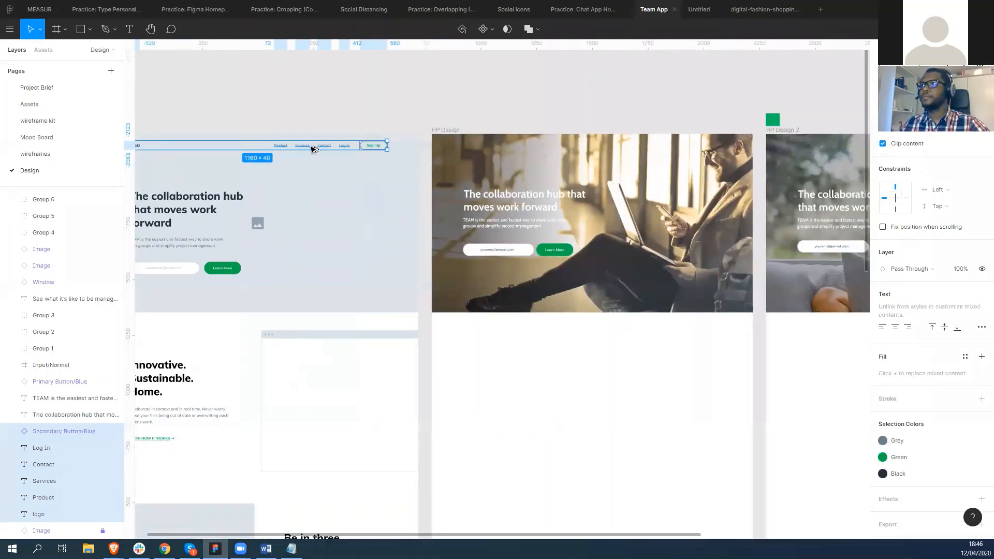
drag(313, 146, 615, 155)
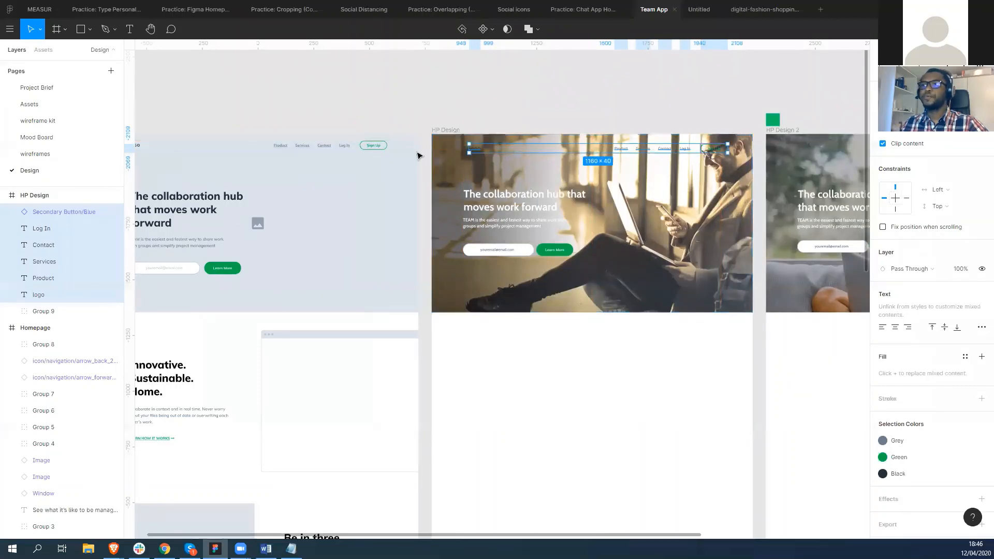
click(695, 355)
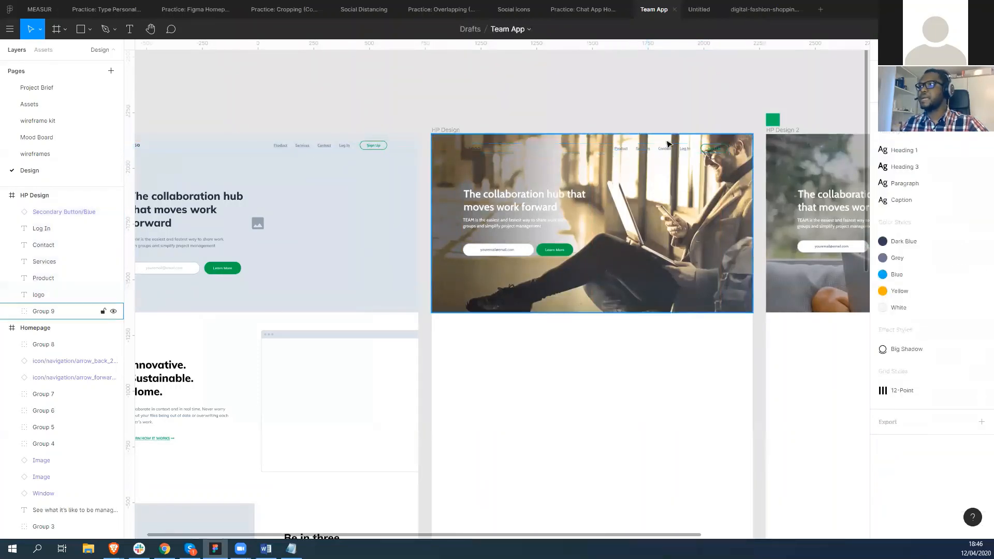
Step: Preview the HP Design frame as a prototype, close the preview, and return to the Team App file
click(449, 131)
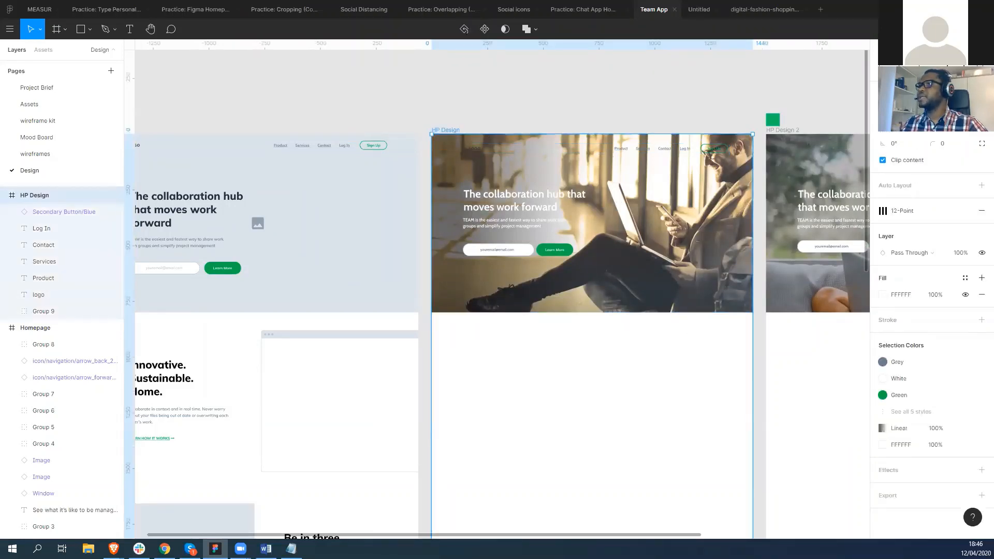
click(947, 29)
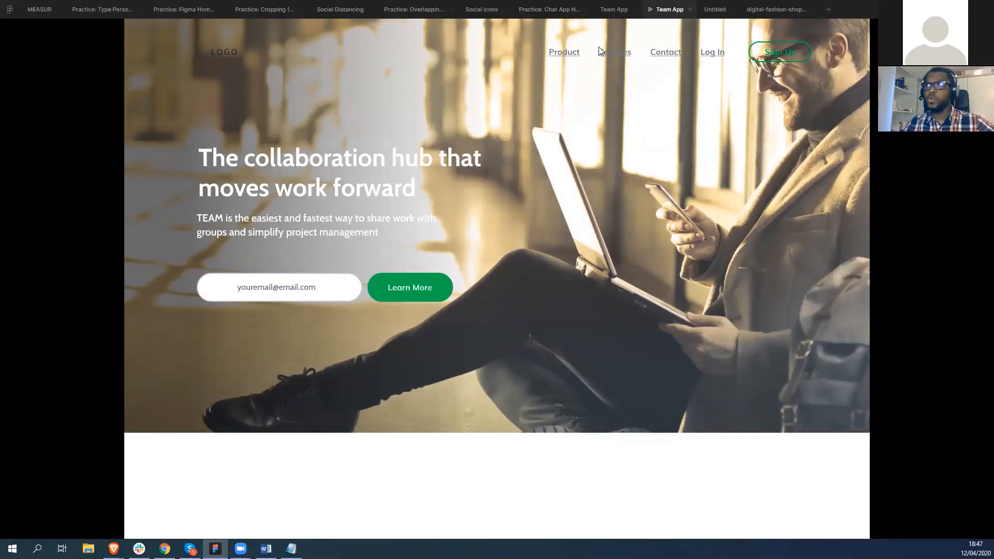
click(713, 9)
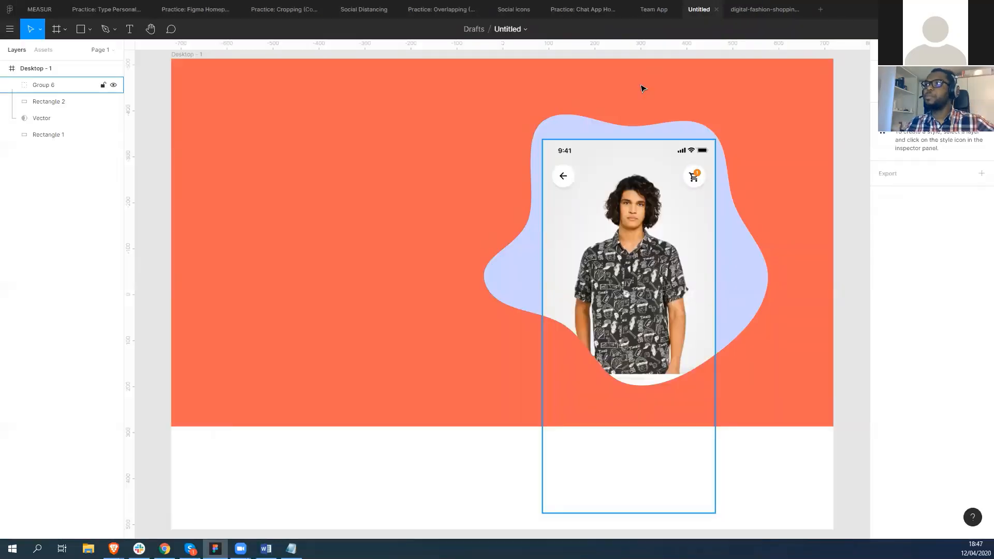
click(649, 11)
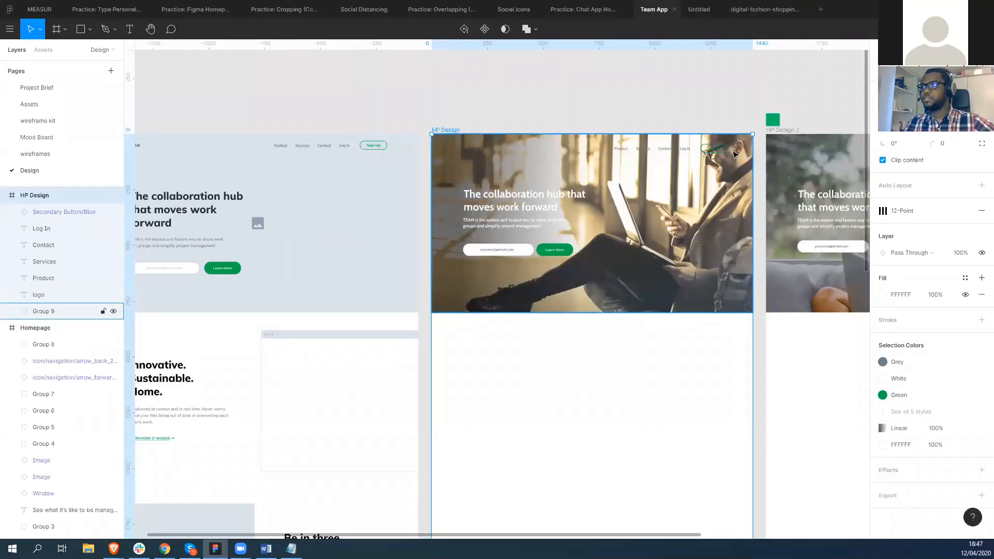
Step: Add a white FFFFFF fill at 40% opacity to the Sign Up button in the HP Design frame
scroll(734, 153, up, 5)
click(714, 146)
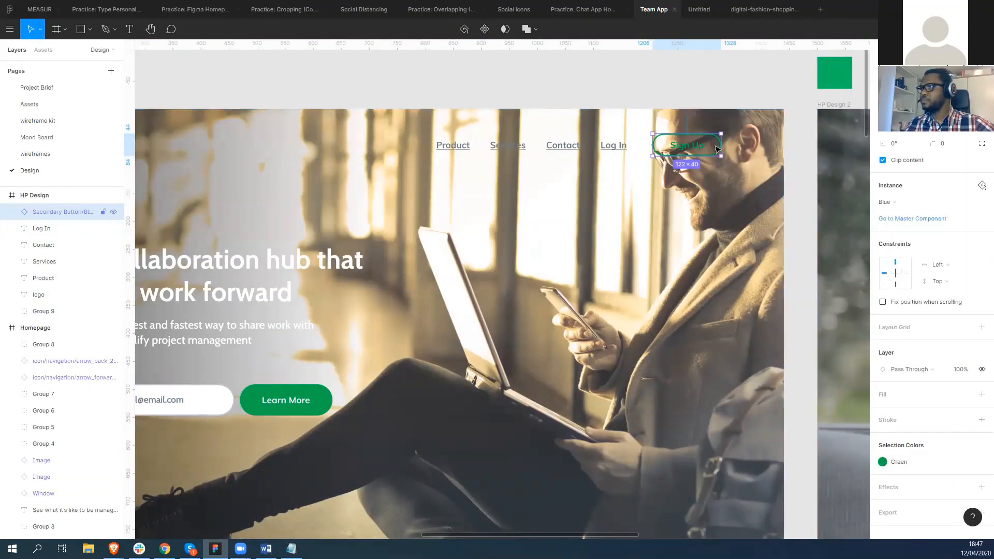
click(980, 395)
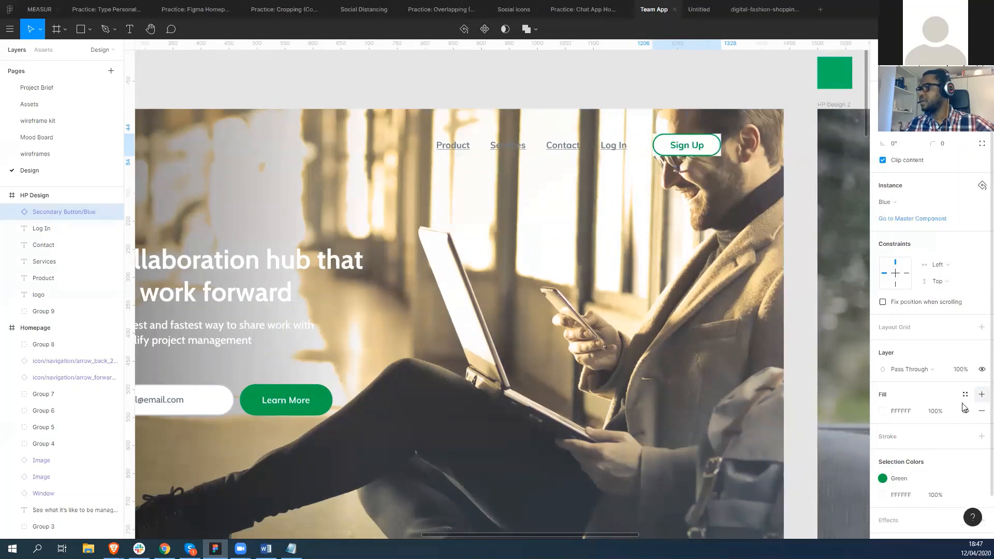
click(882, 411)
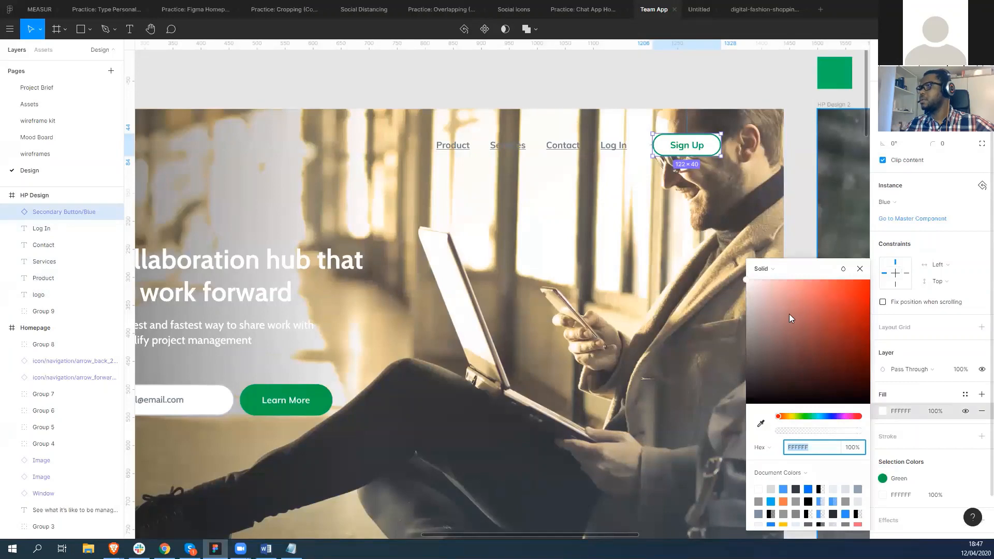
click(897, 438)
click(936, 413)
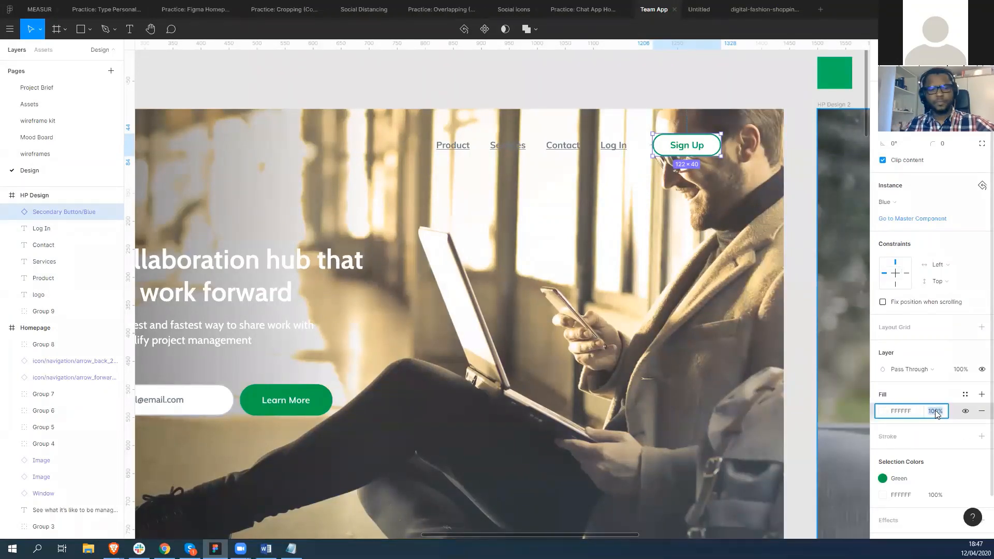
text(30)
key(Return)
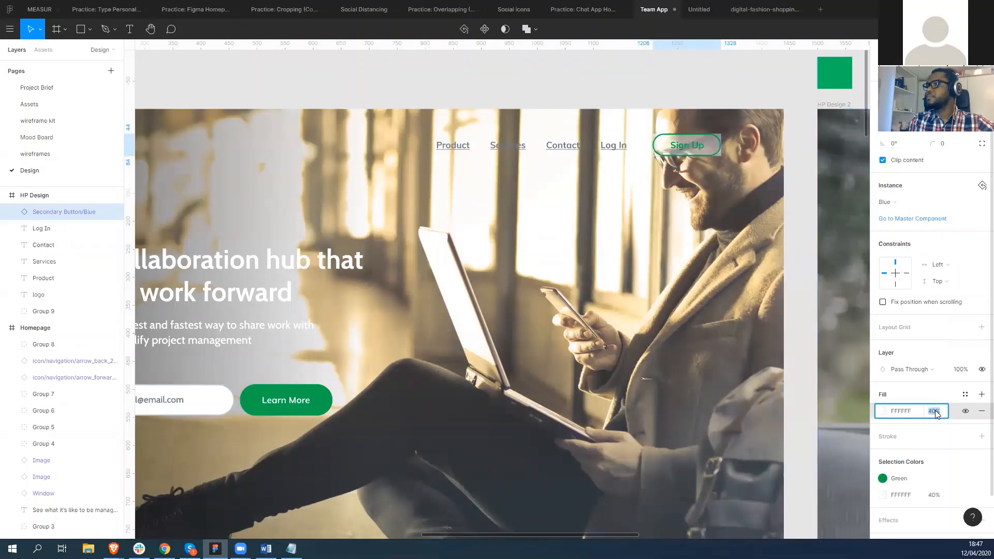
text(40)
key(Return)
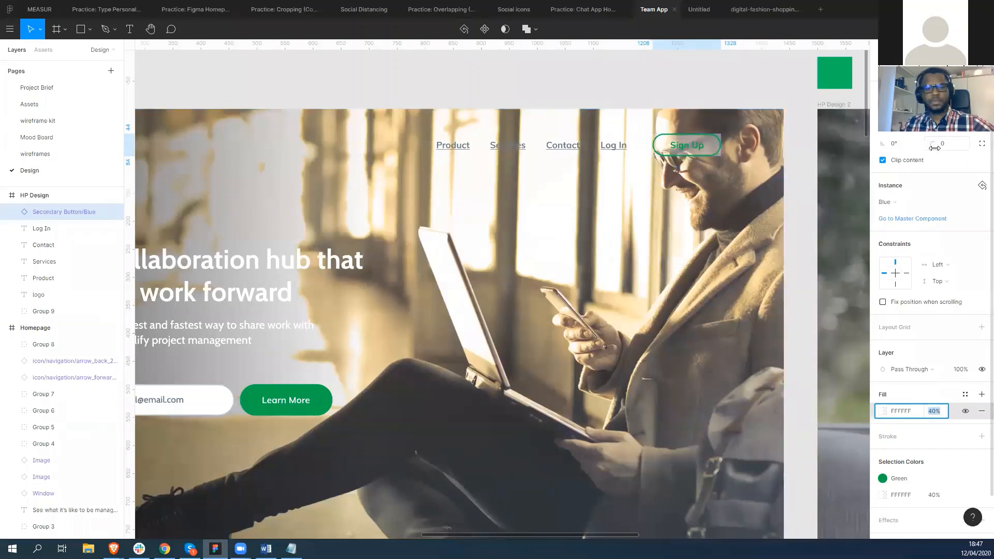
Step: Set the Sign Up button's corner radius to 20
click(951, 145)
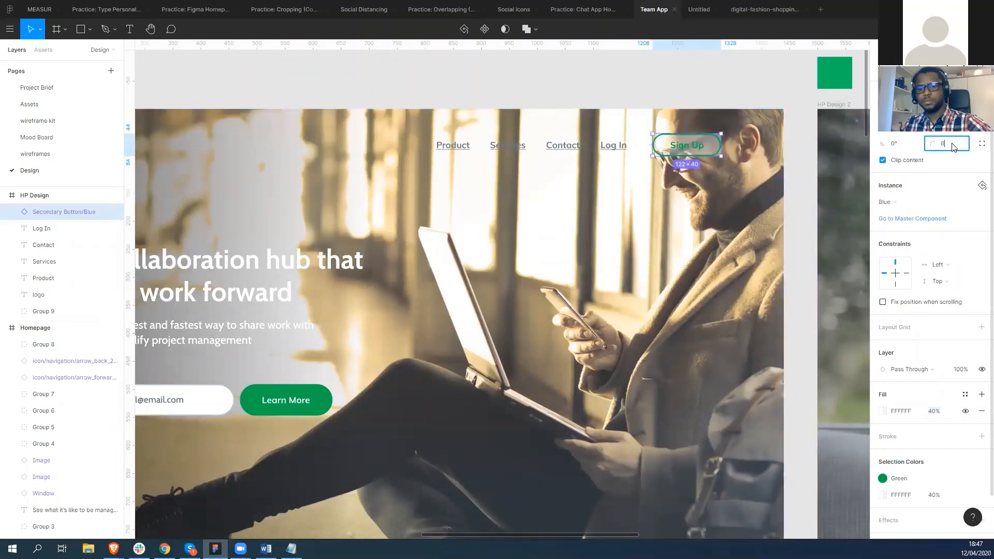
key(Return)
click(951, 146)
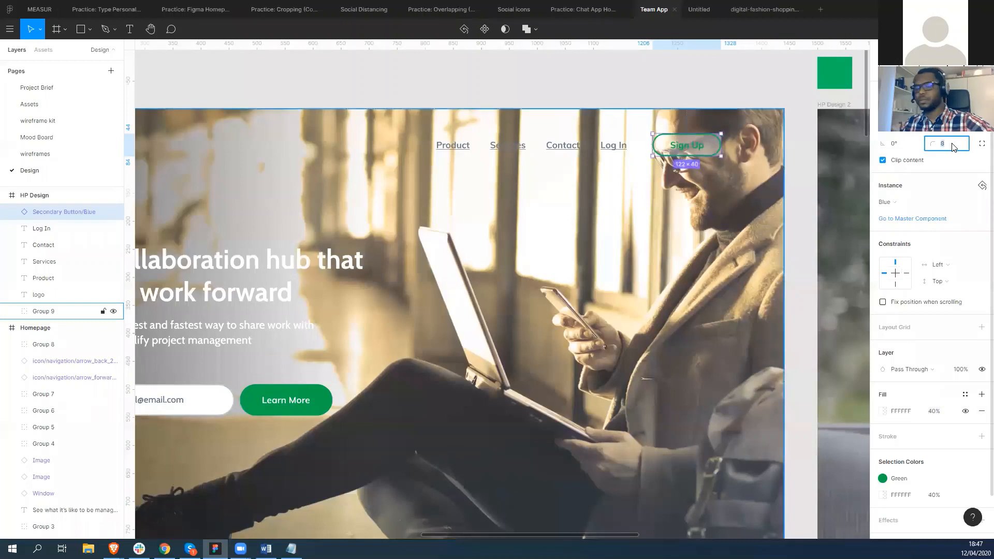
text(20)
key(Return)
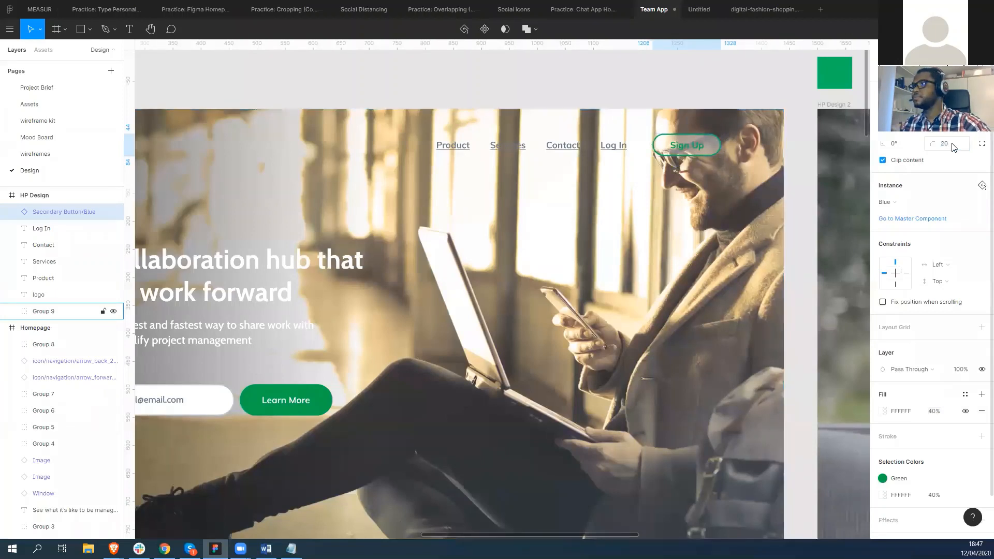
Step: Change the Sign Up label's text colour to the Black style from the Wireframe Kit (Copy) colours
click(708, 154)
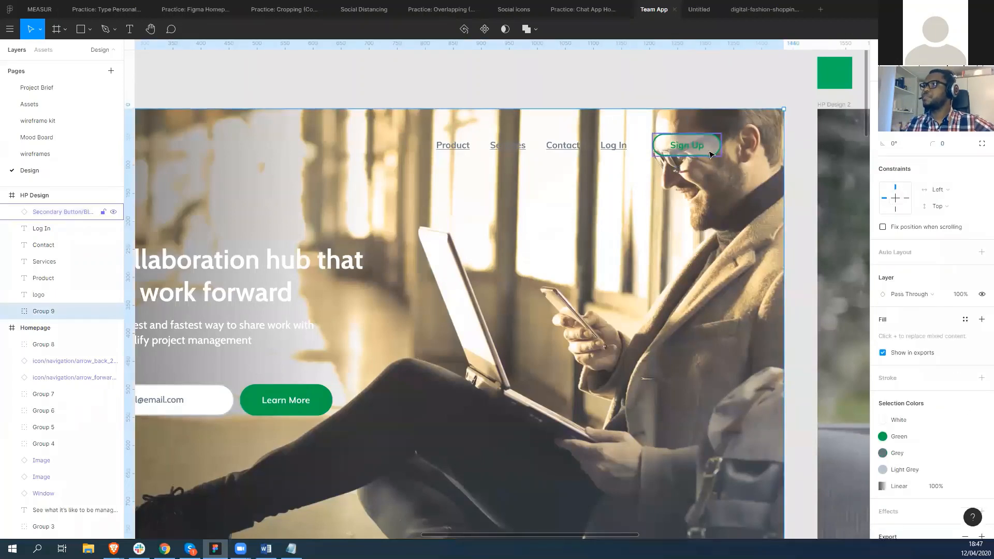
double_click(690, 148)
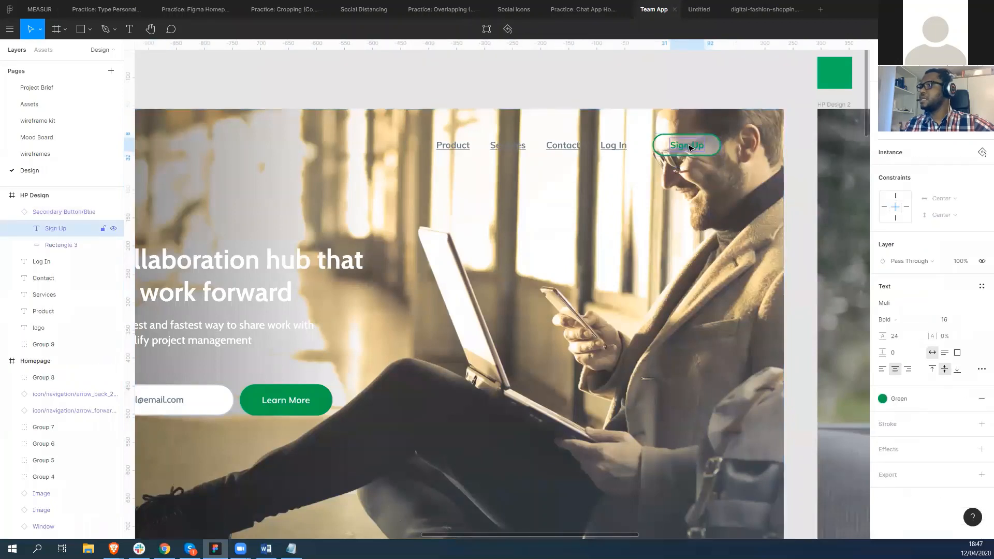
click(899, 398)
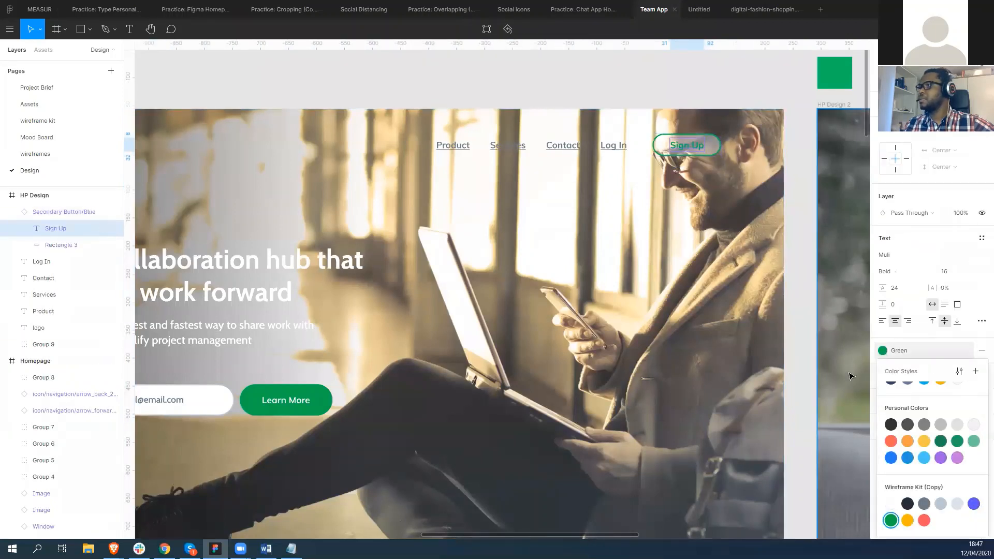
click(908, 505)
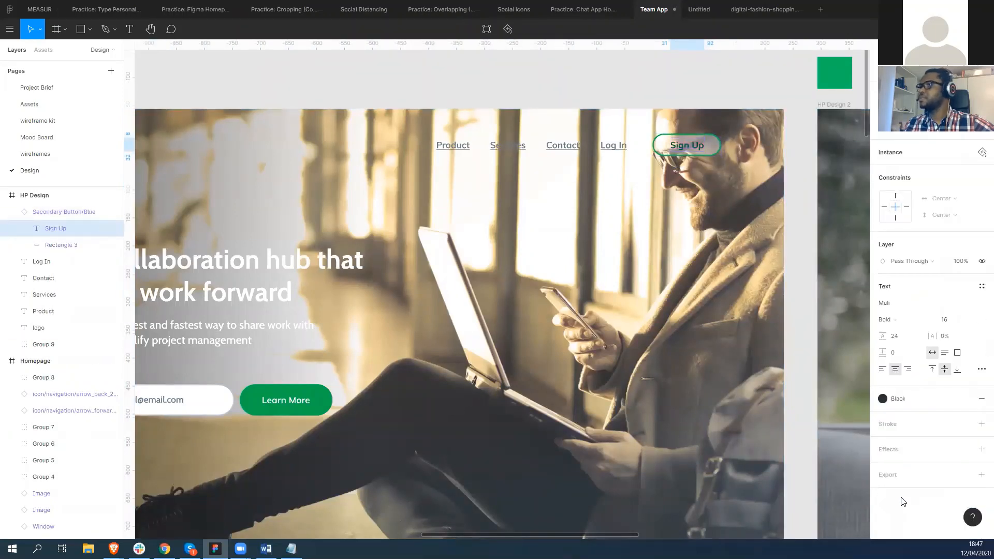
click(725, 334)
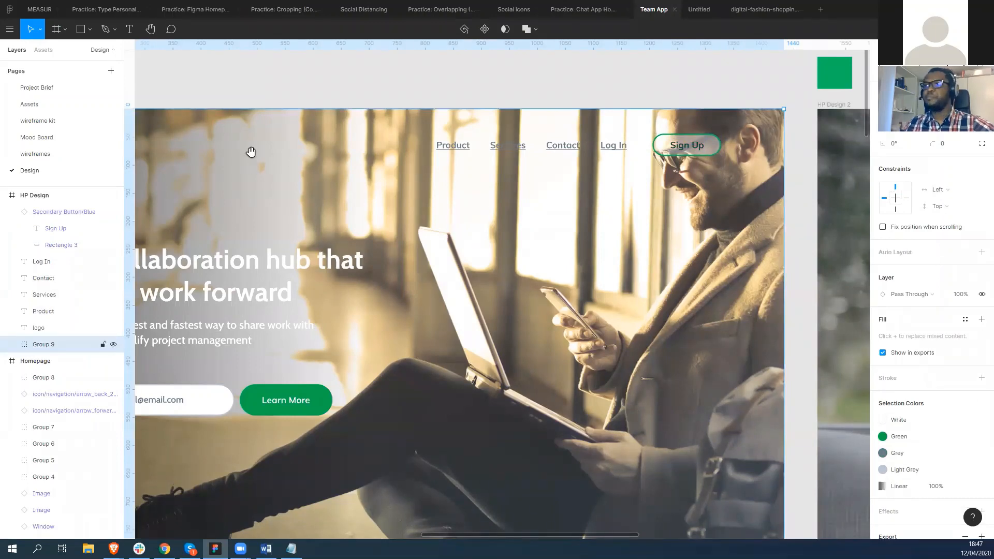
scroll(240, 133, left, 5)
drag(241, 132, 392, 159)
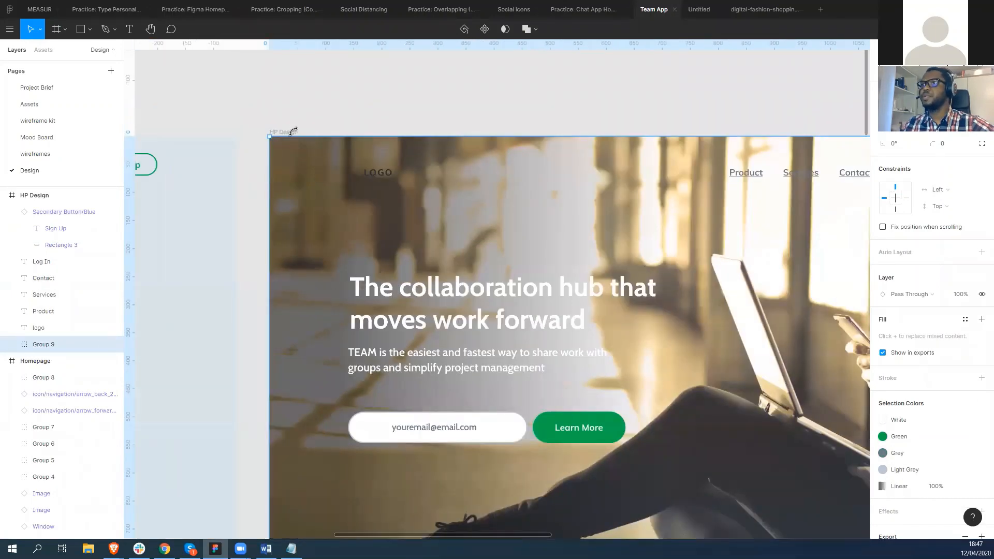
Step: Preview the HP Design frame as a prototype, then close the preview and go back to the frame in the Team App file
click(292, 132)
key(ctrl+alt+Return)
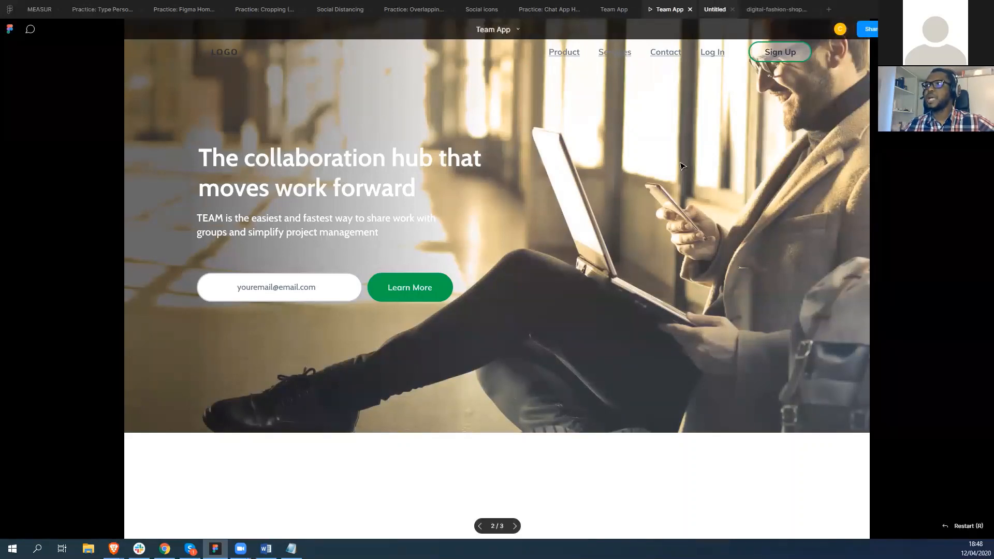
click(690, 9)
click(651, 10)
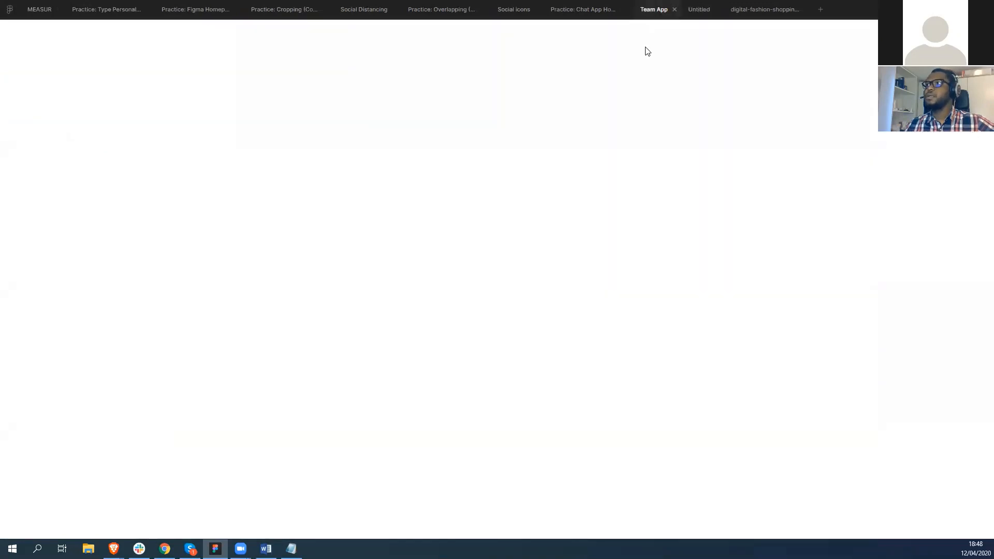
scroll(580, 264, down, 3)
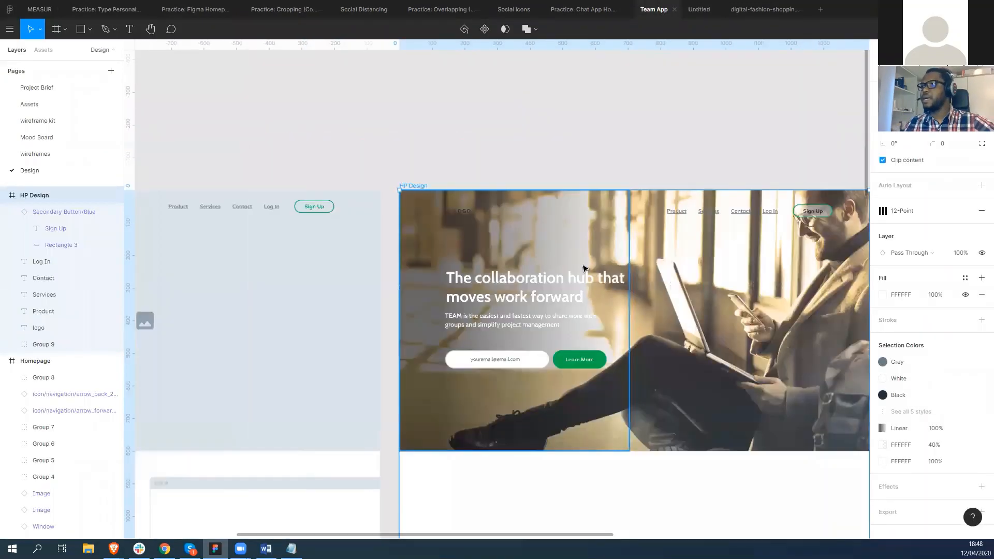
drag(691, 272, 586, 238)
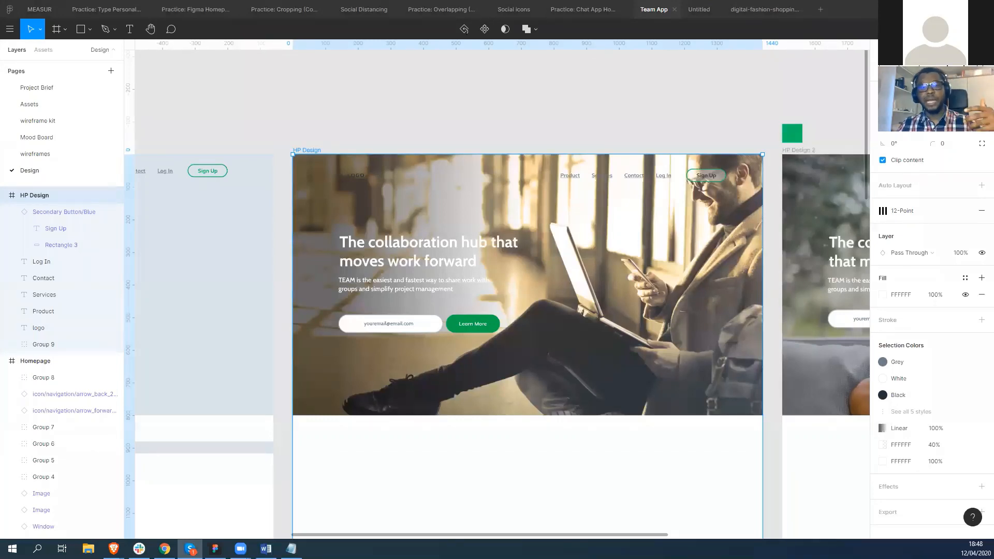
Step: Change the Sign Up label's text colour to the Grey style from the Wireframe Kit (Copy) colours
click(684, 197)
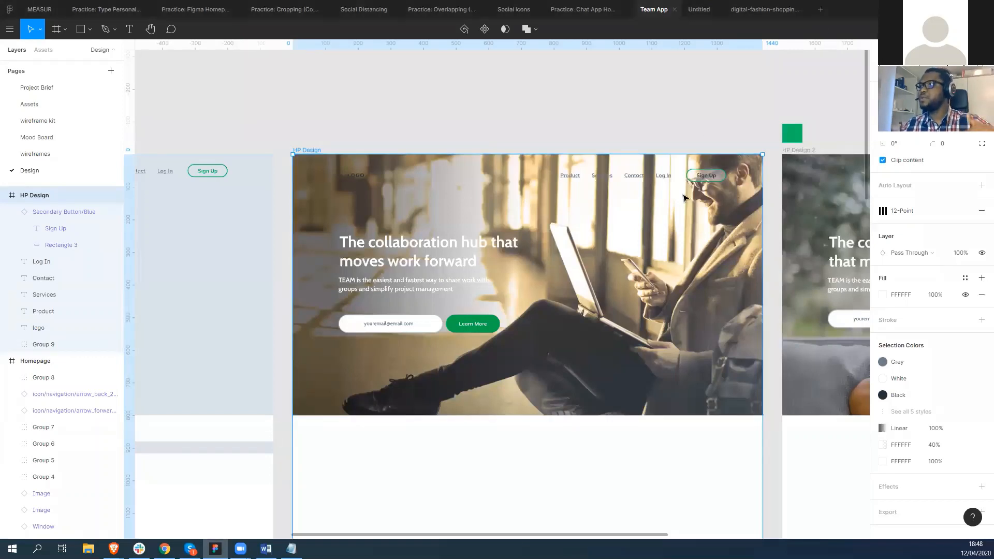
key(Escape)
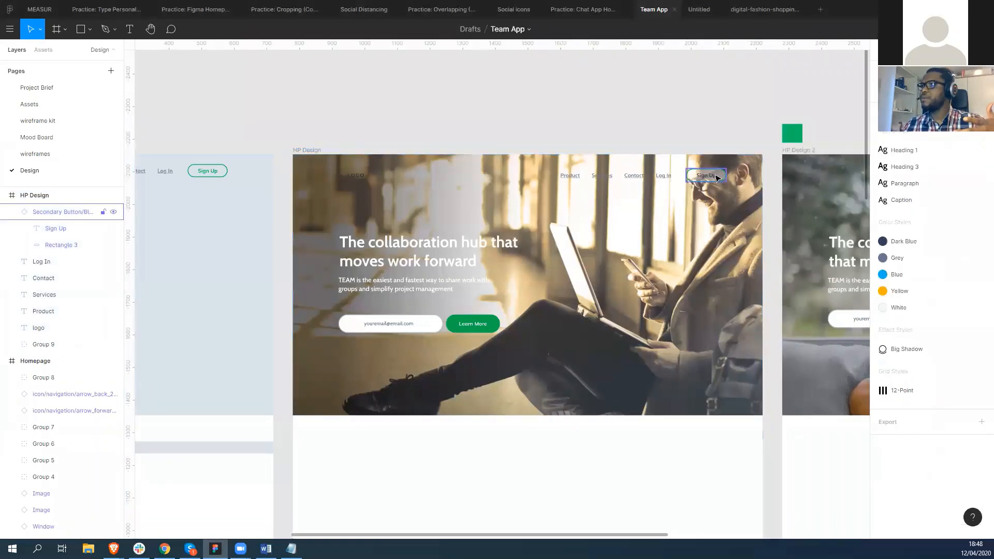
double_click(717, 177)
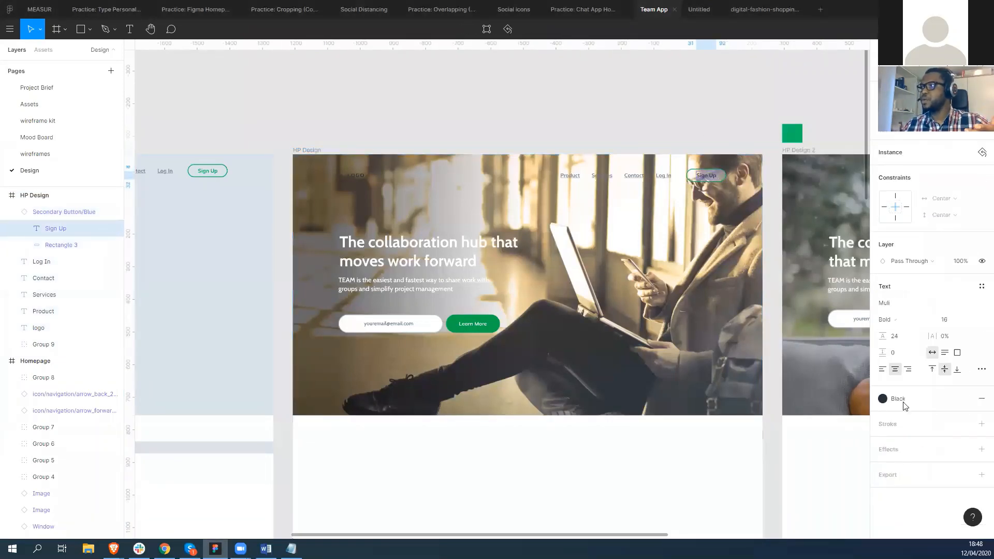
click(883, 400)
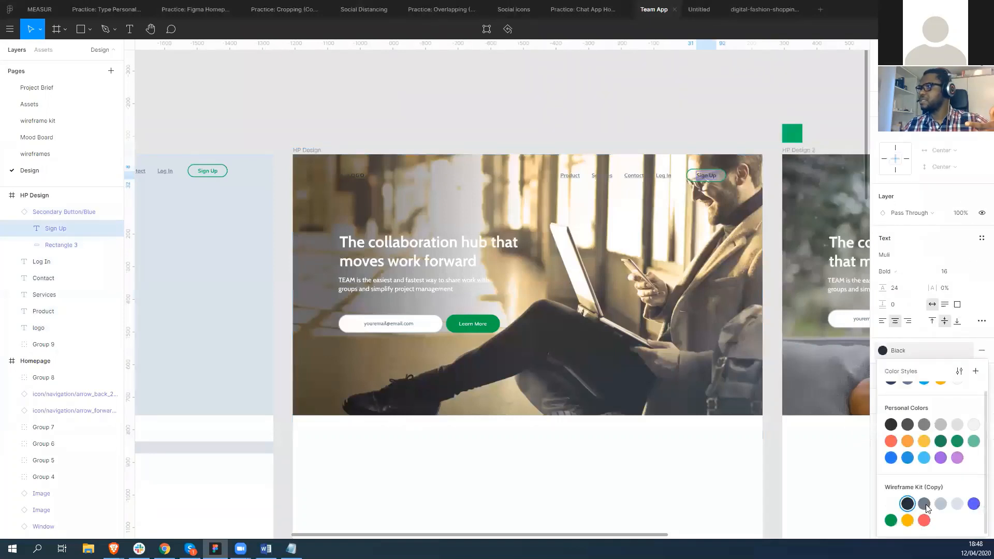
click(926, 506)
click(728, 131)
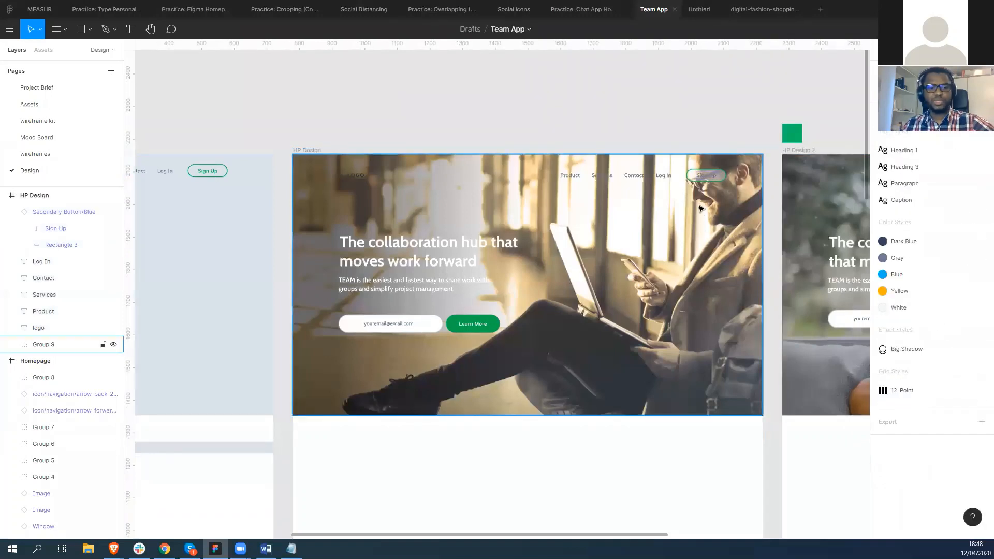
Step: Replace the Grey selection colour of the Sign Up button with the Green style from the Wireframe Kit (Copy) colours
scroll(700, 209, up, 5)
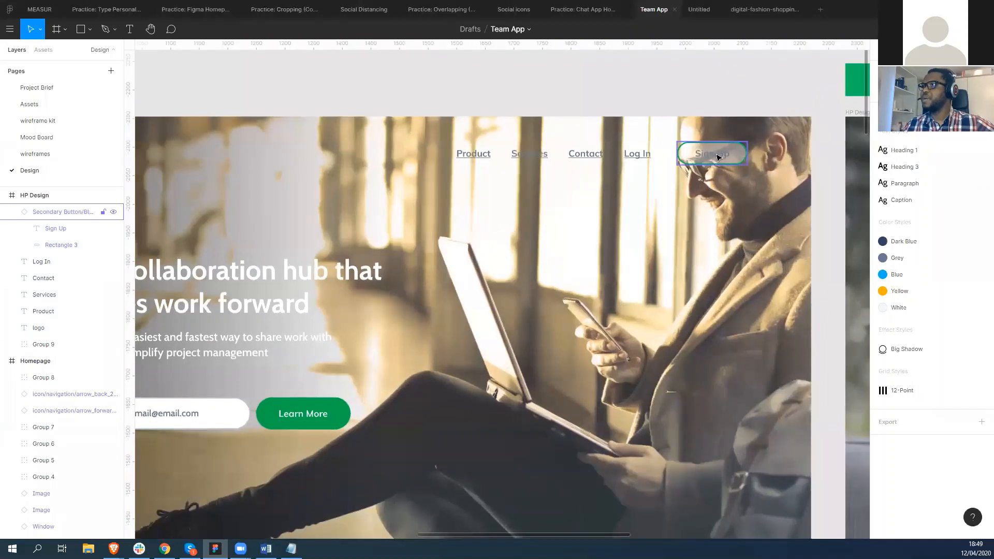
click(719, 157)
click(884, 495)
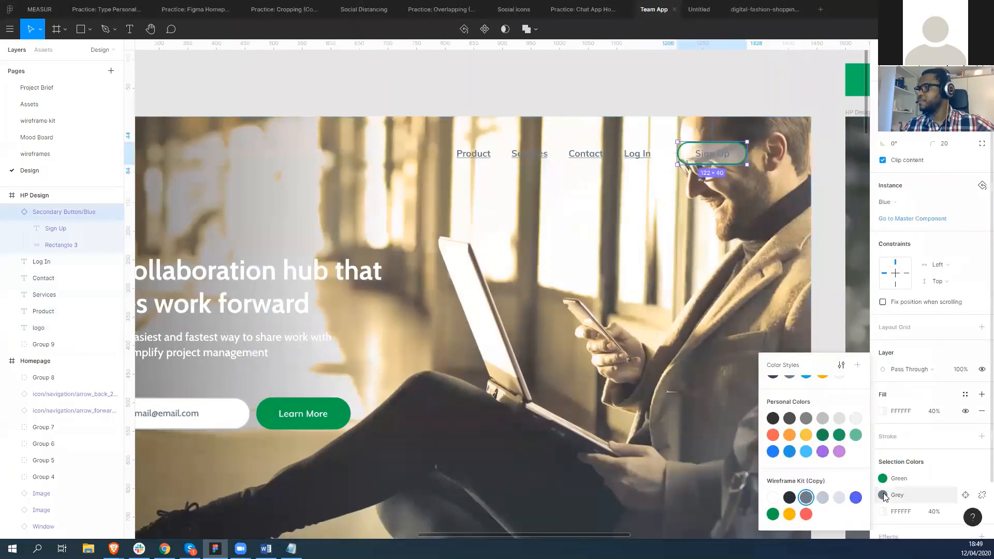
click(773, 514)
click(698, 382)
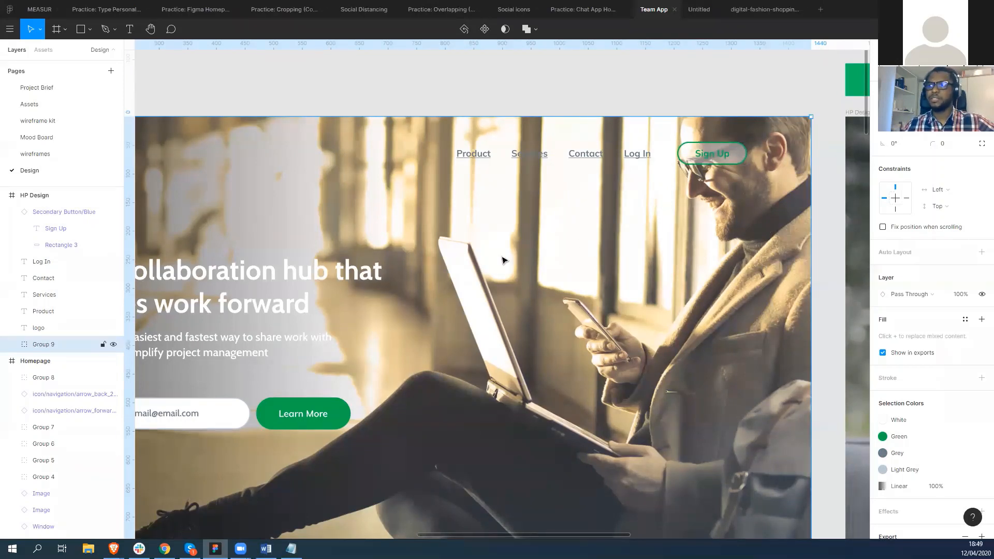
Step: Change the font of the headline "The collaboration hub that moves work forward" to Playfair Display
drag(437, 269, 606, 238)
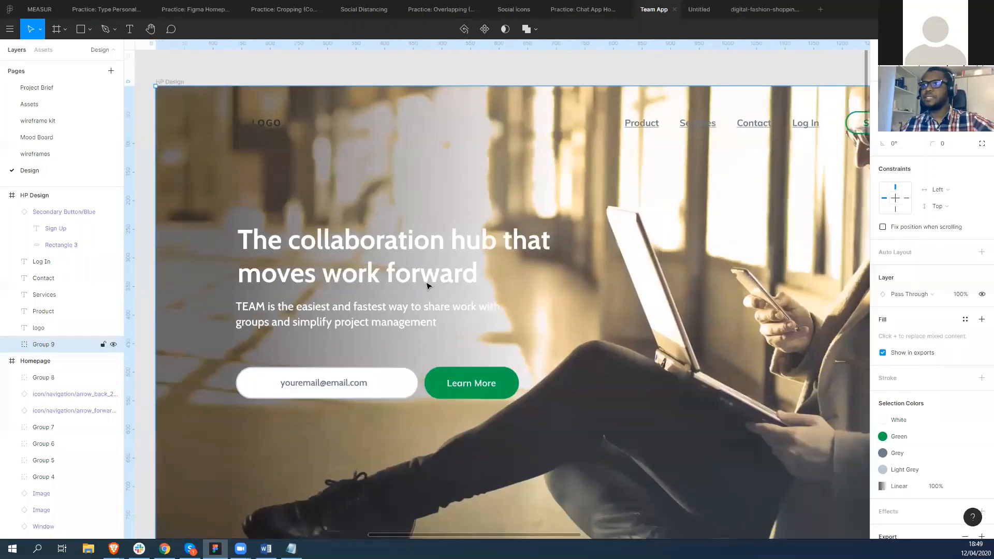
double_click(417, 247)
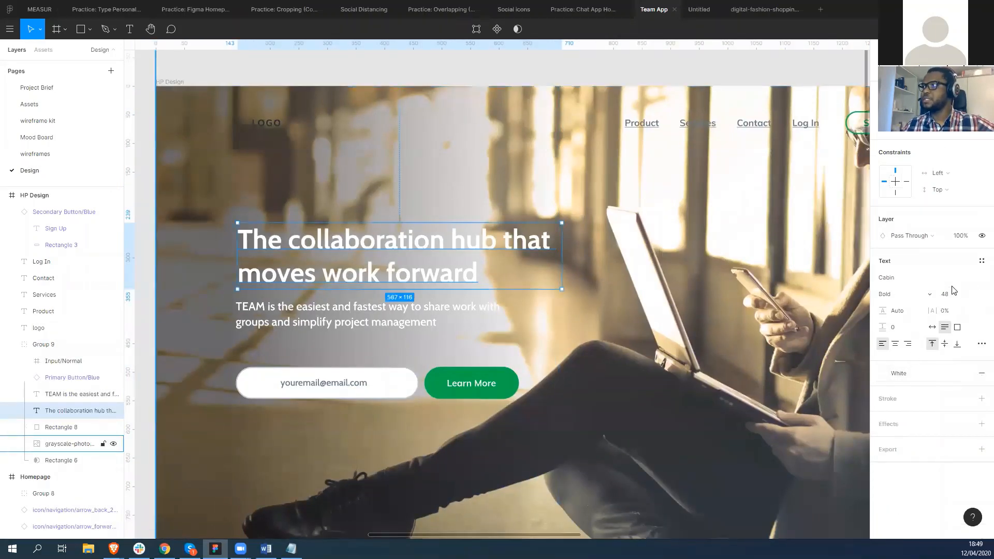
click(900, 280)
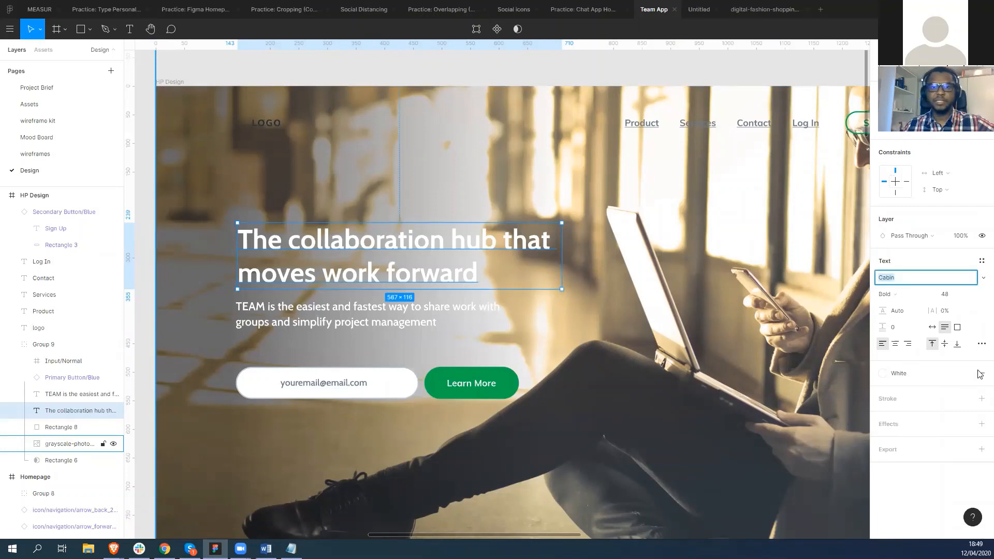
text(Pla)
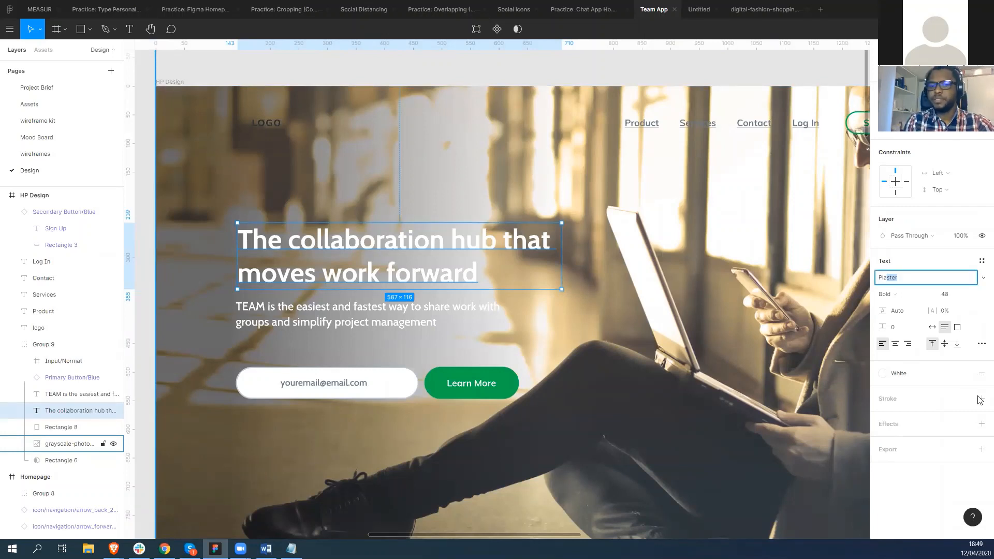
text(yf)
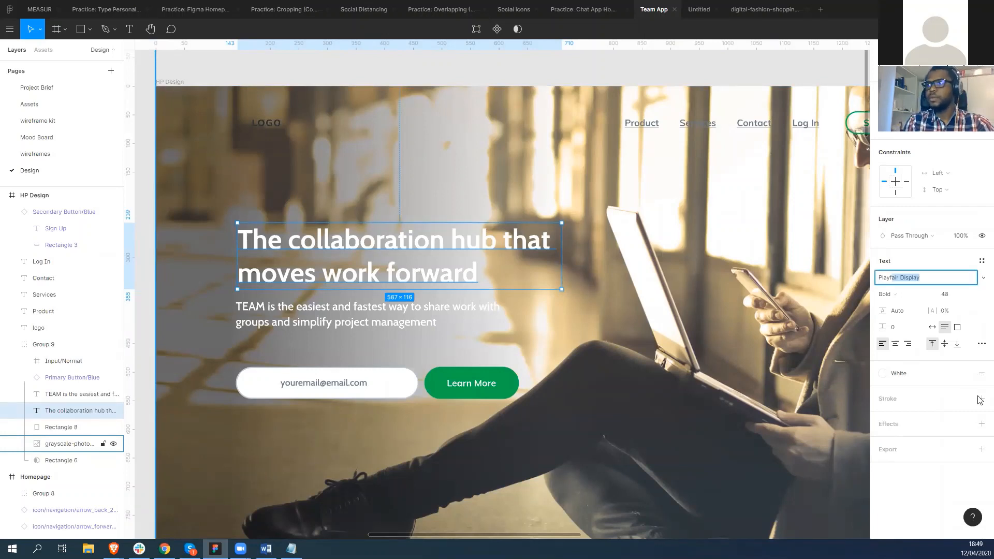
key(Return)
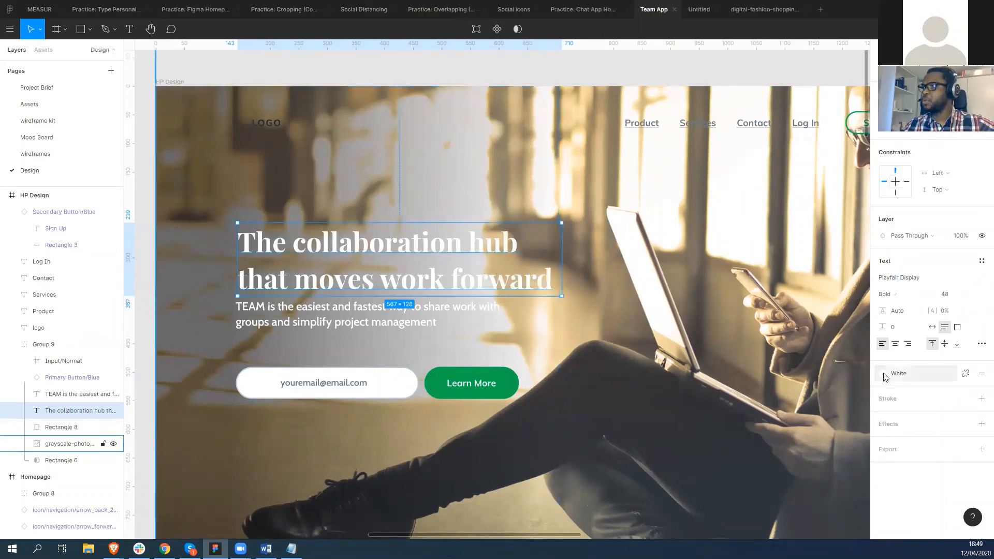
Step: Change the headline's text colour to the Black style from the Wireframe Kit (Copy) colours
click(884, 374)
click(910, 509)
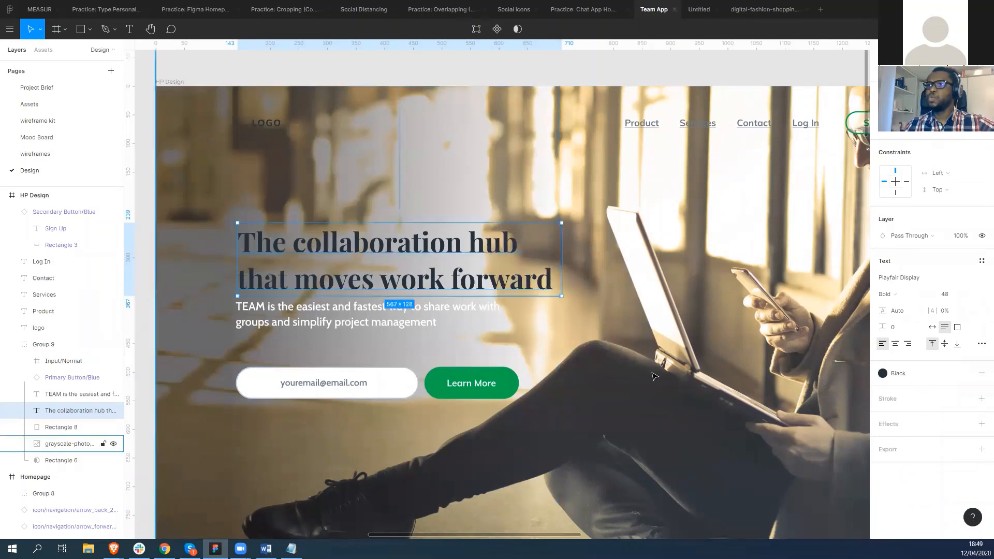
click(587, 347)
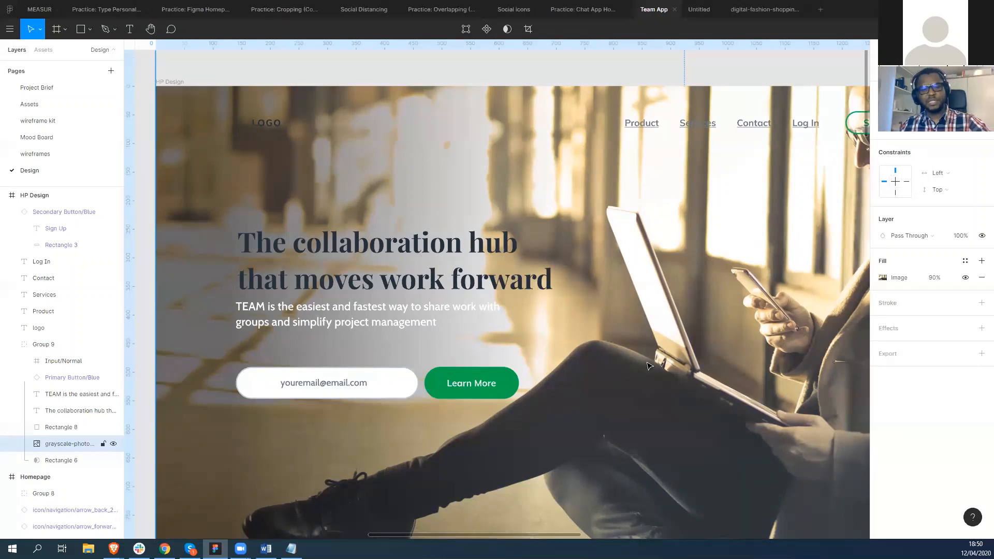
Step: Undo the headline's last colour and font changes
key(ctrl+z)
key(ctrl+z)
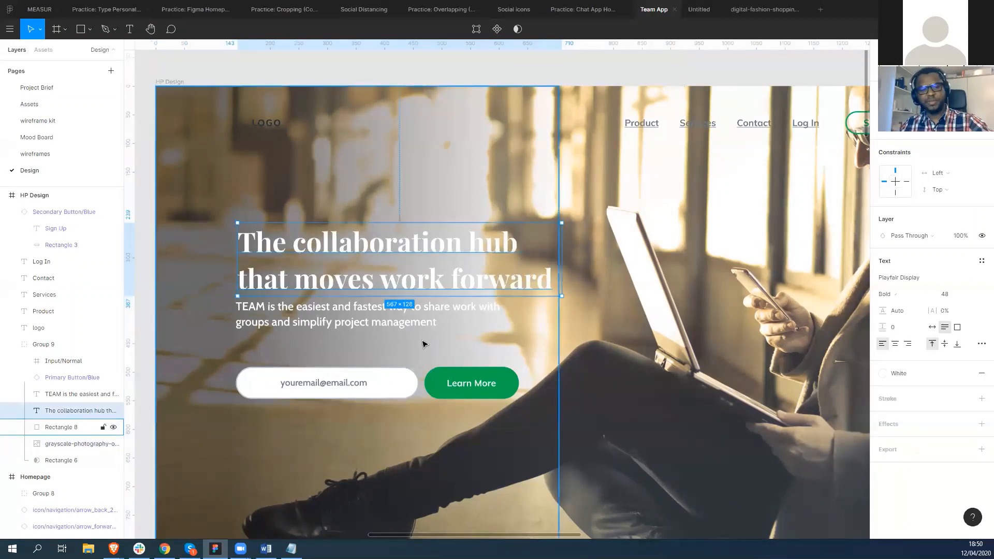
key(ctrl+z)
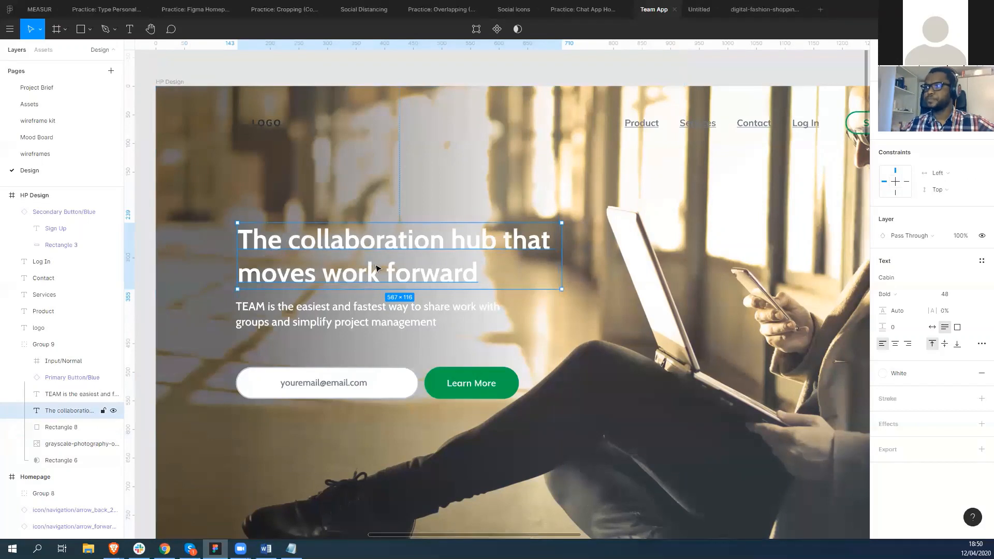
Step: Compare the font settings of the headline and the TEAM paragraph below it, including the weights available for the headline
click(922, 296)
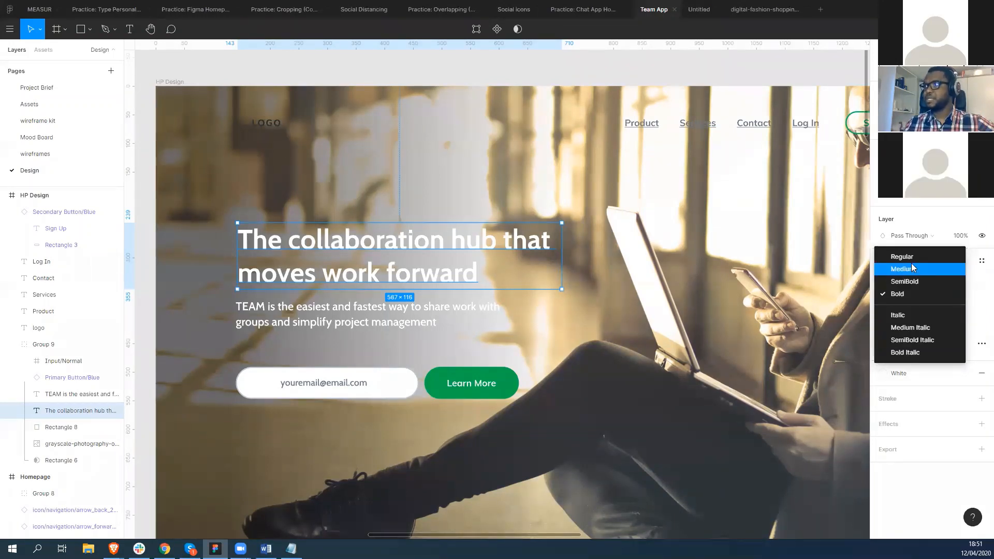
click(392, 312)
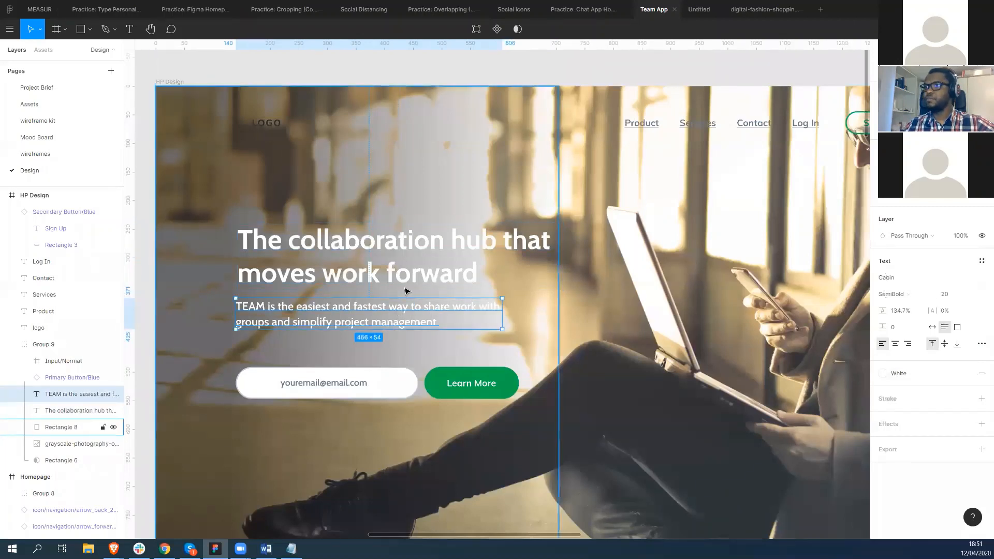
click(339, 282)
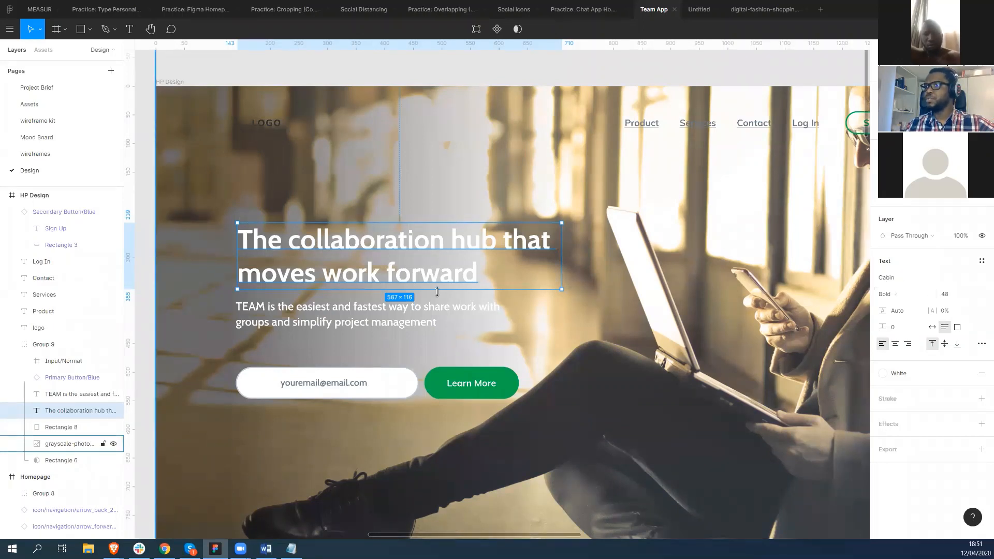
click(382, 322)
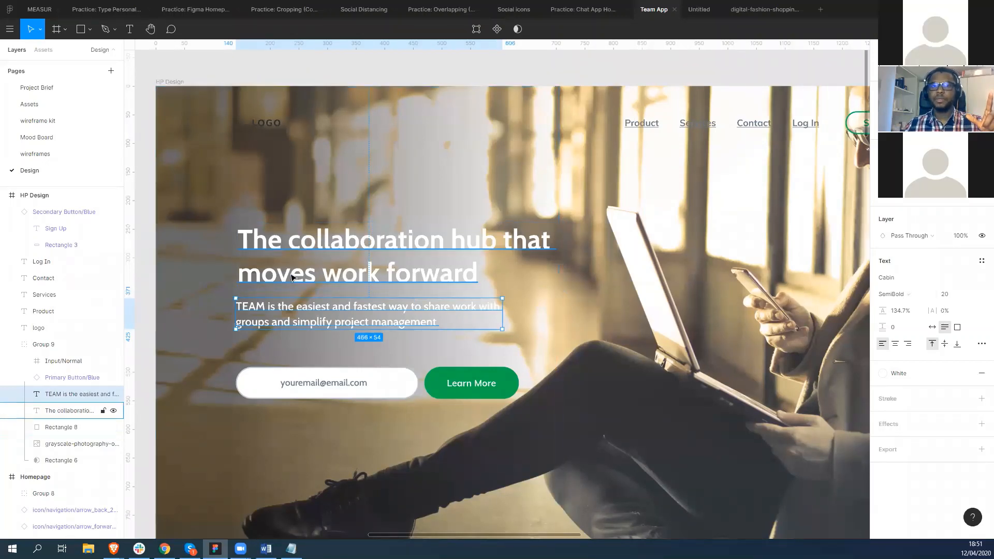
click(365, 274)
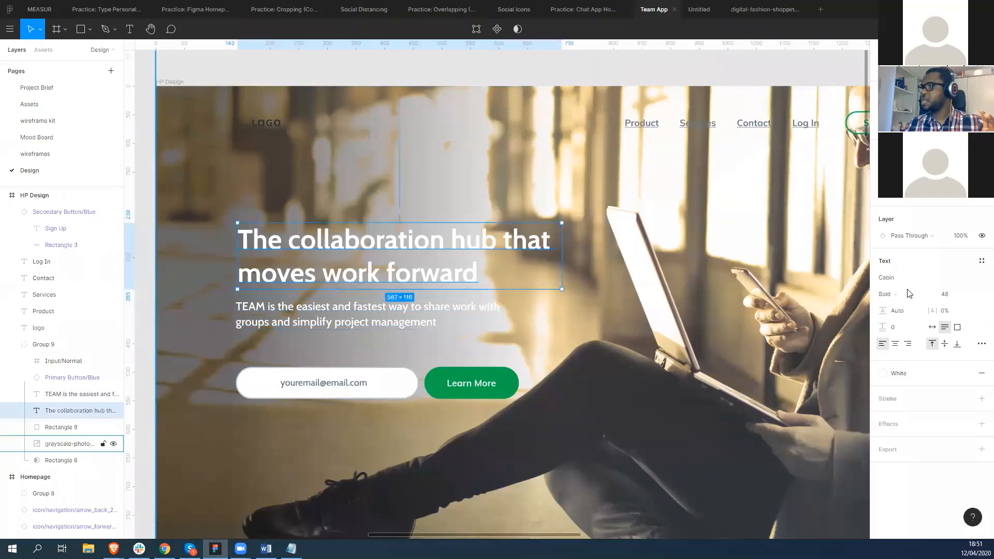
click(931, 295)
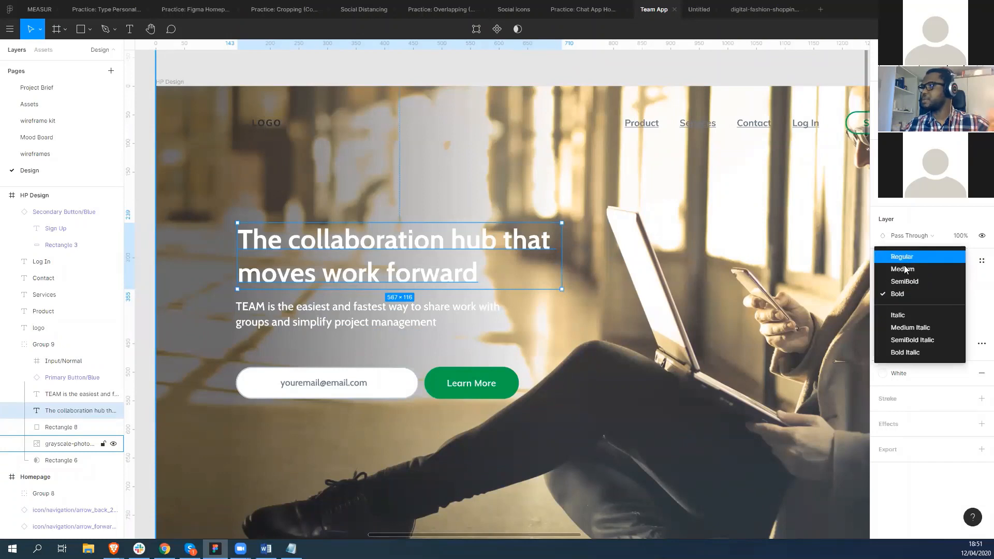
Step: Set the font weight of the "TEAM is the easiest and fastest way" paragraph to Regular
click(397, 317)
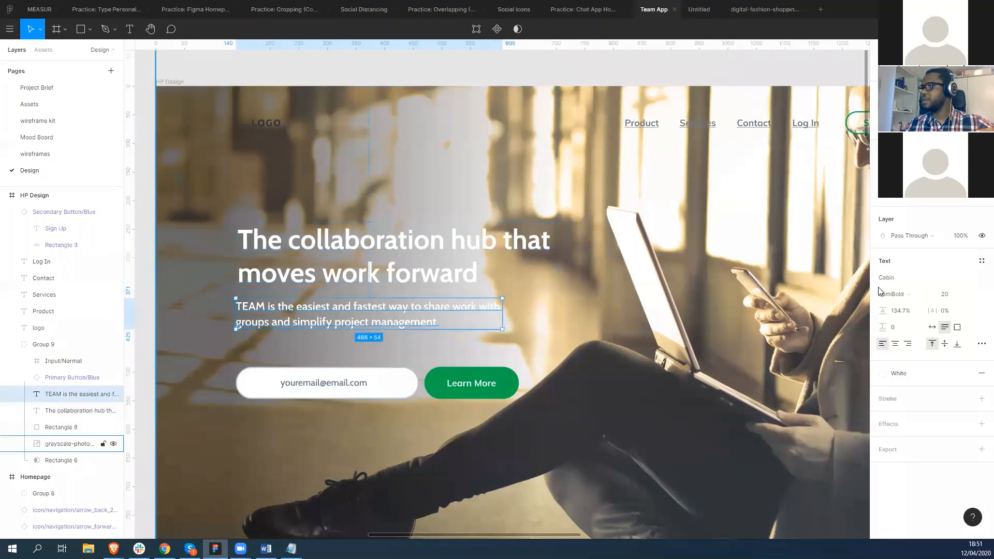
click(922, 295)
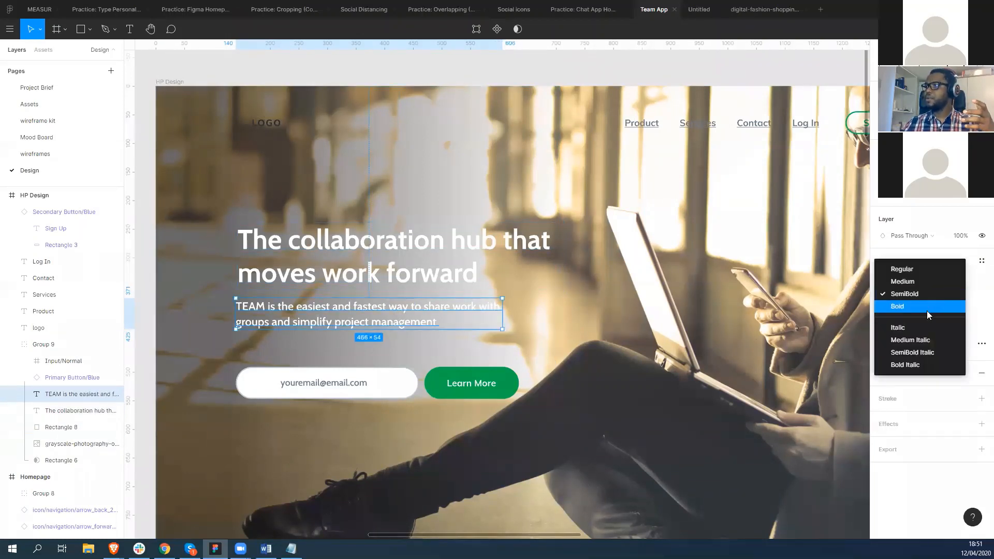
click(912, 269)
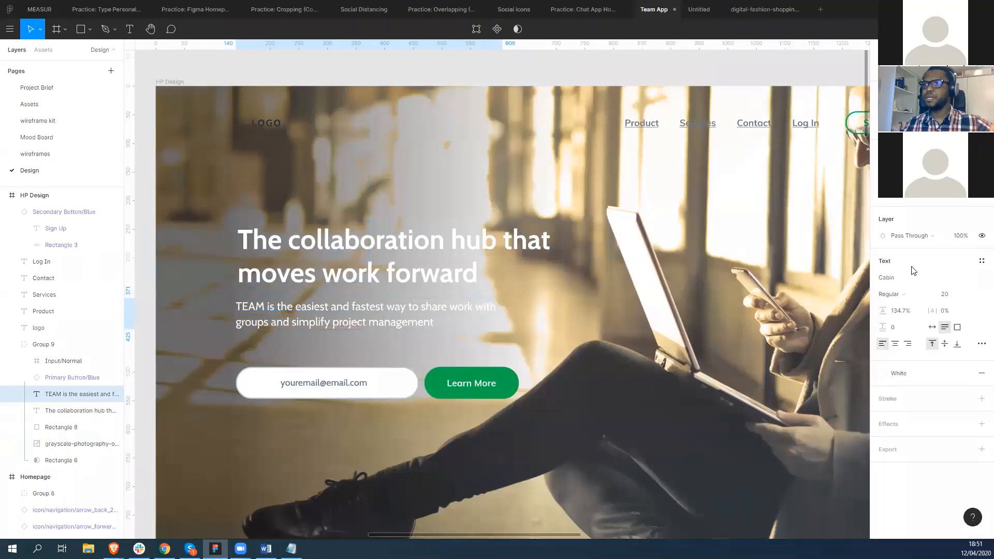
Step: Set the headline's font weight to Medium and increase its letter spacing to 15%
click(77, 411)
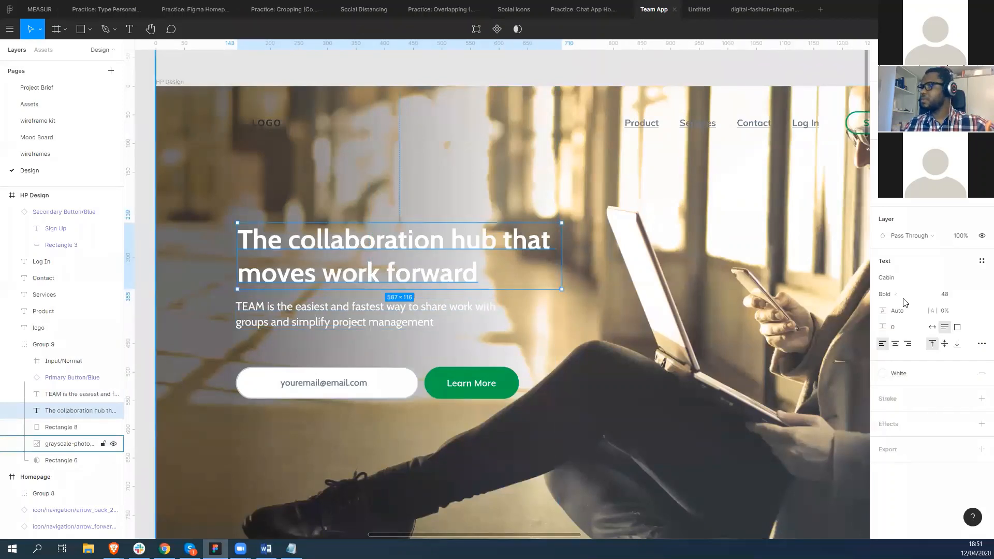
click(930, 293)
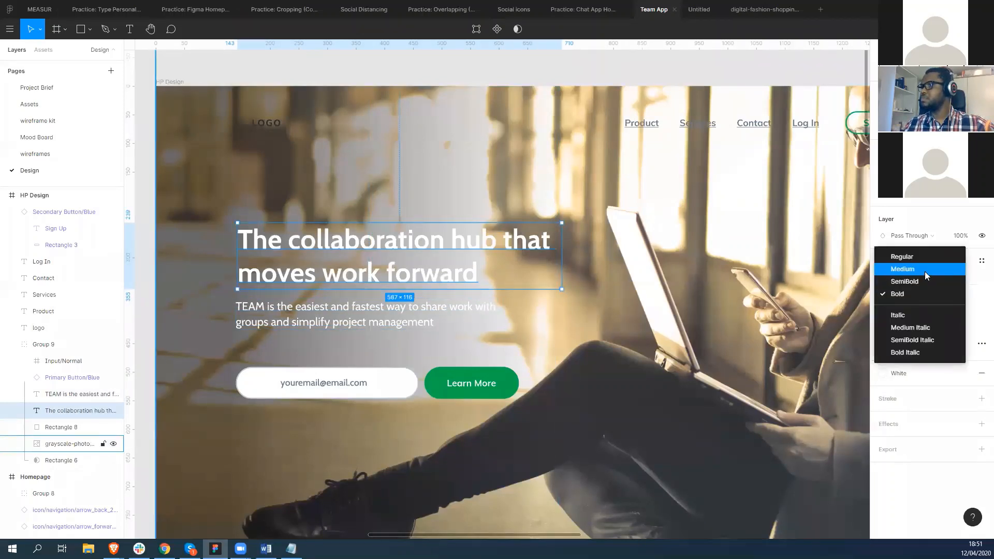
click(924, 271)
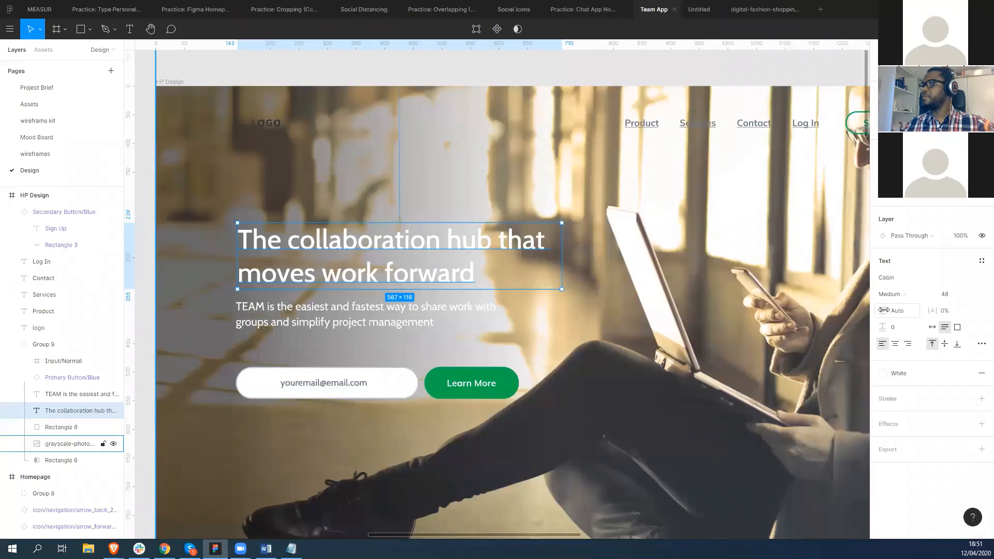
drag(932, 311, 953, 310)
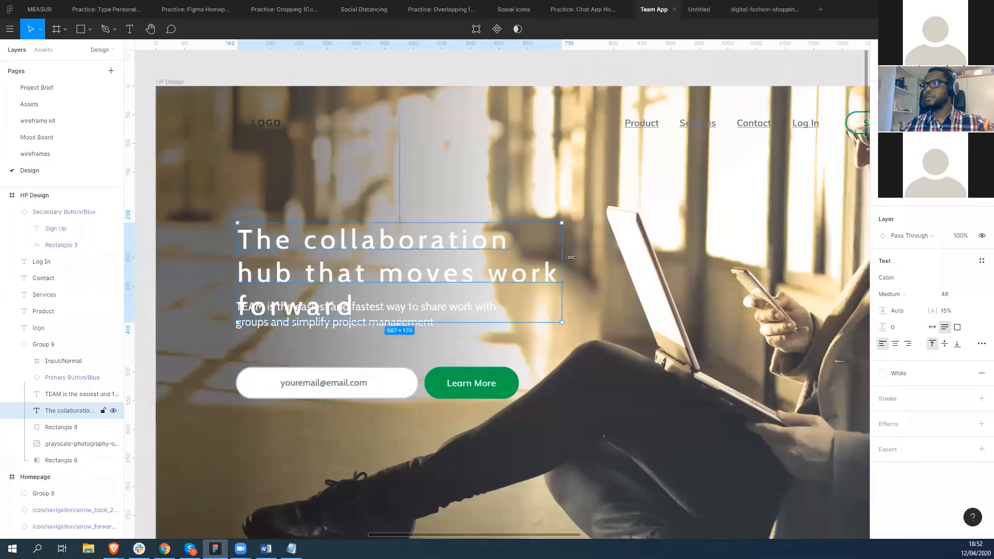
Step: Widen the headline's text box to about 749 px so the headline wraps onto two lines
drag(560, 258, 667, 257)
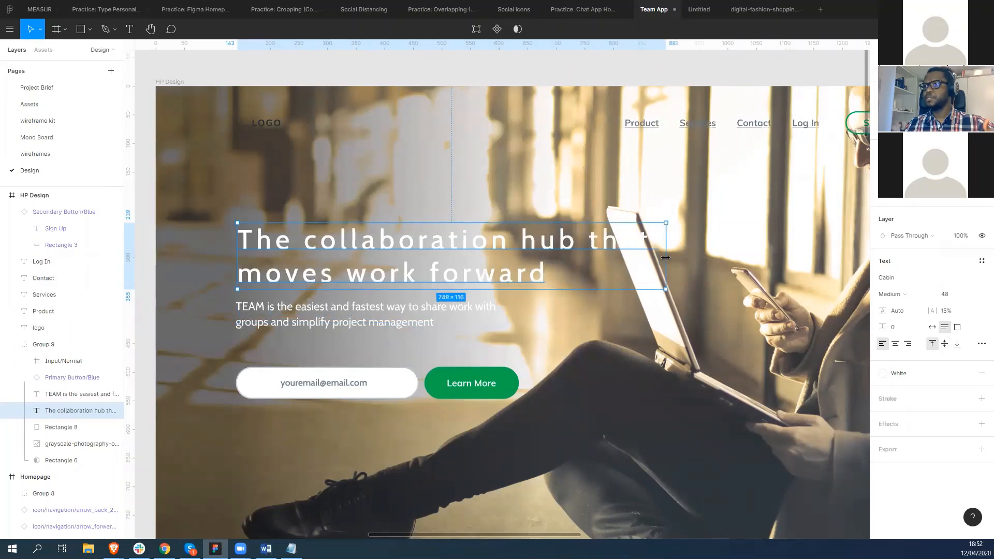
click(530, 335)
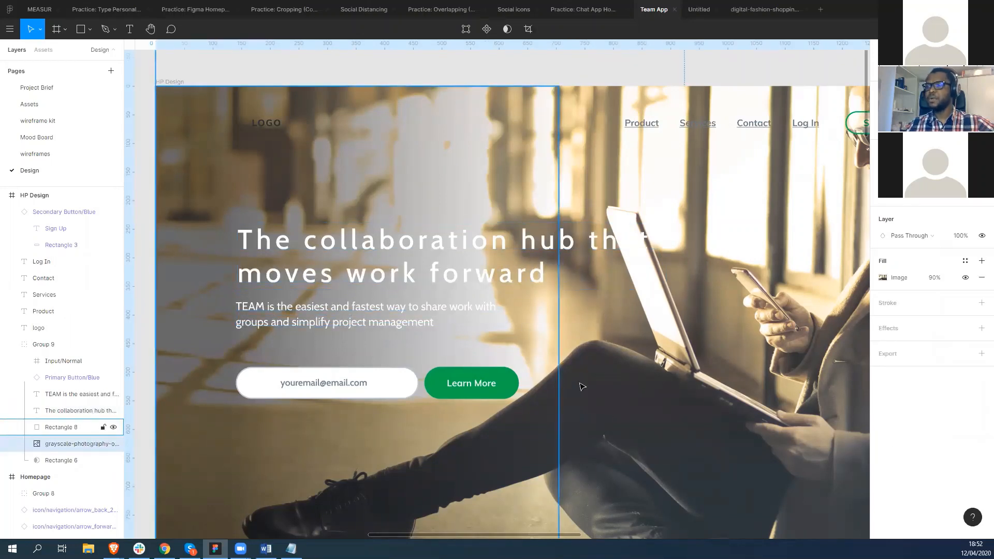
click(596, 277)
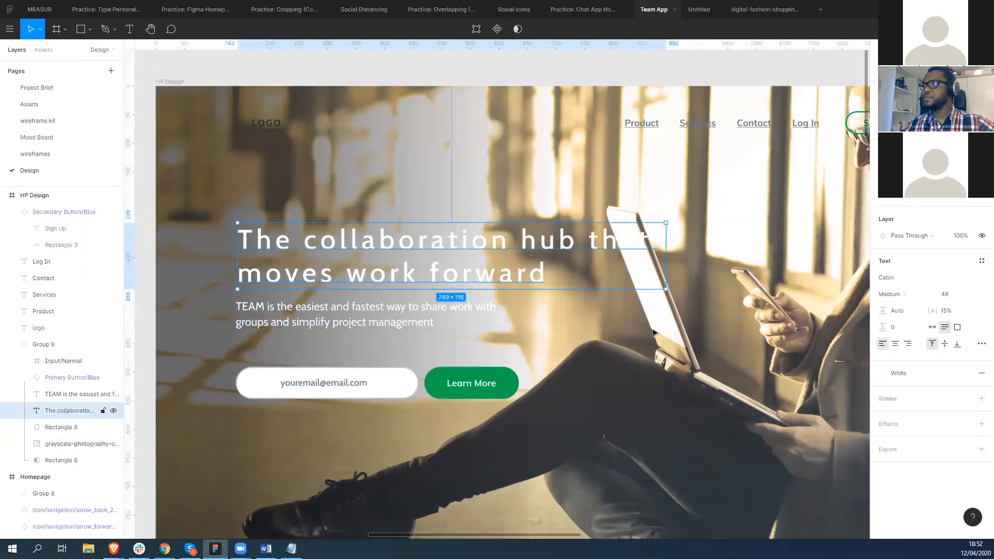
Step: Try the Wireframe Kit's Grey and then Black colour styles on the headline text
click(896, 373)
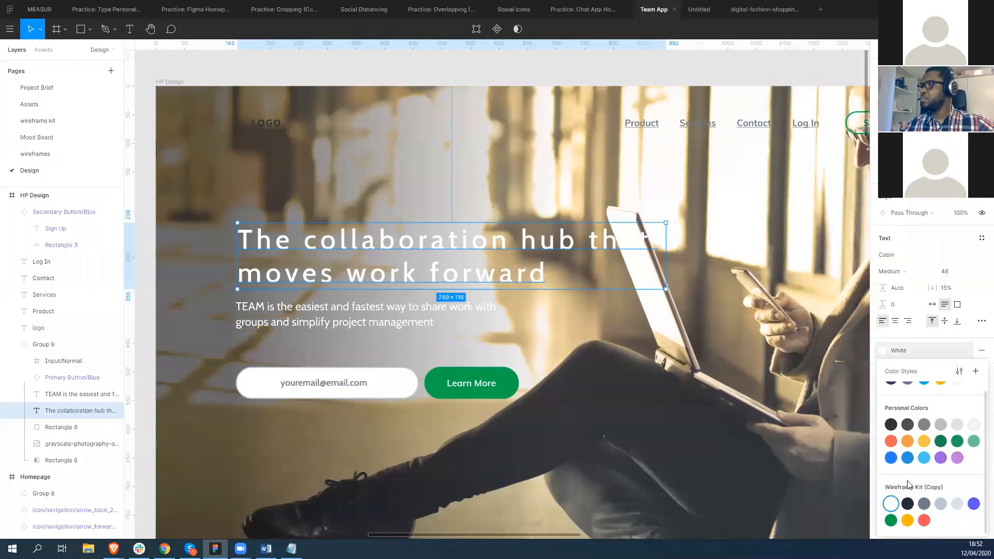
click(925, 504)
click(889, 377)
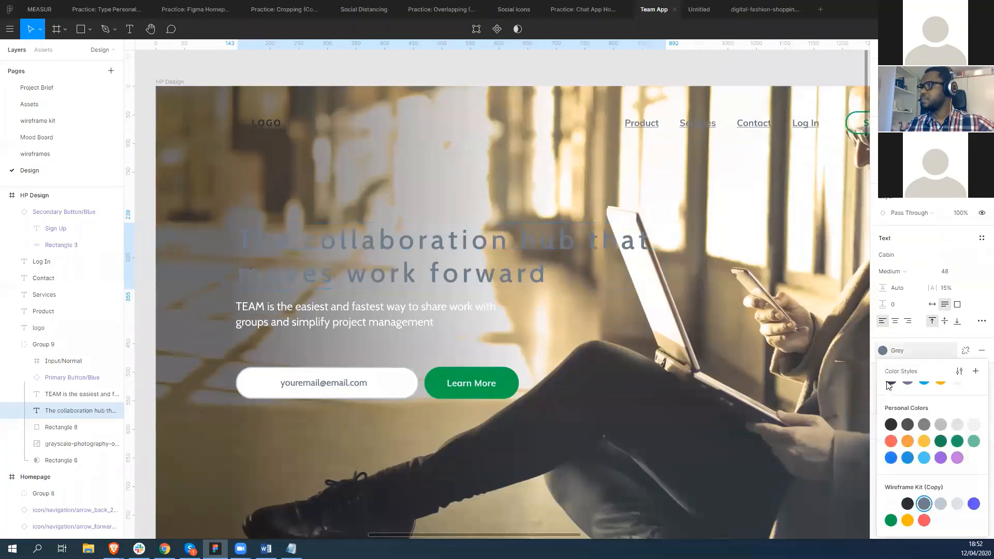
click(908, 504)
click(688, 438)
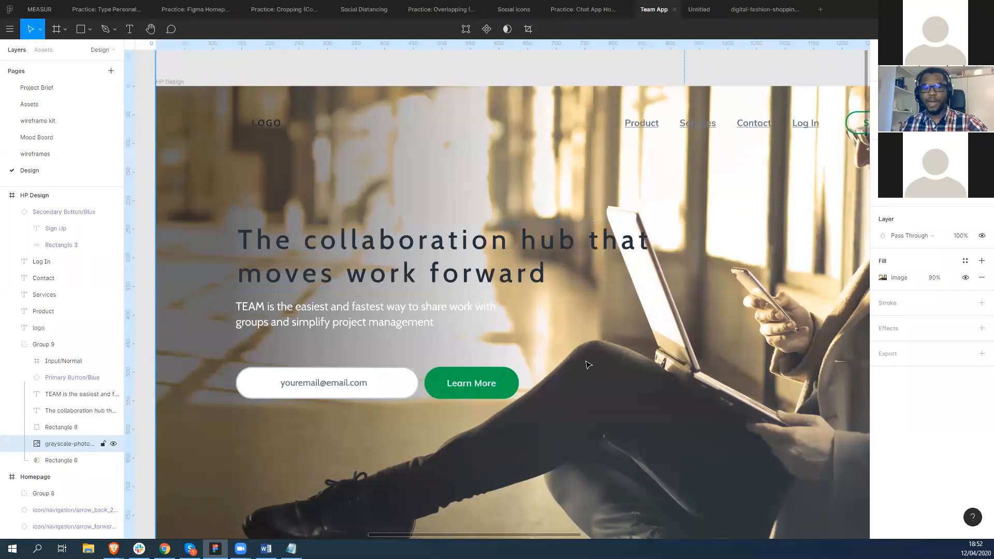
click(293, 240)
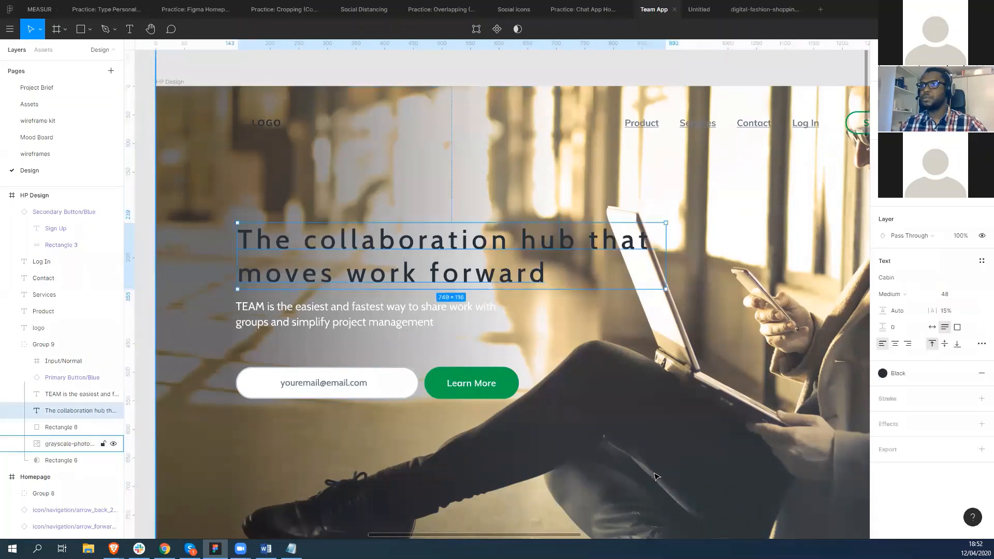
Step: Undo the headline's recent colour, text-box width and letter-spacing changes
key(ctrl+z)
key(ctrl+z)
key(ctrl+z)
key(ctrl+z)
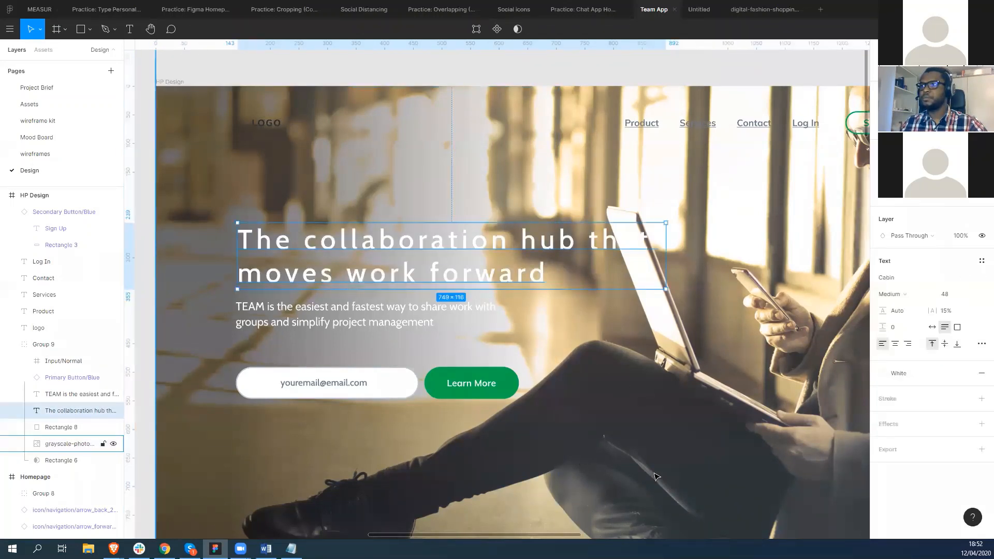
key(ctrl+z)
key(ctrl+z)
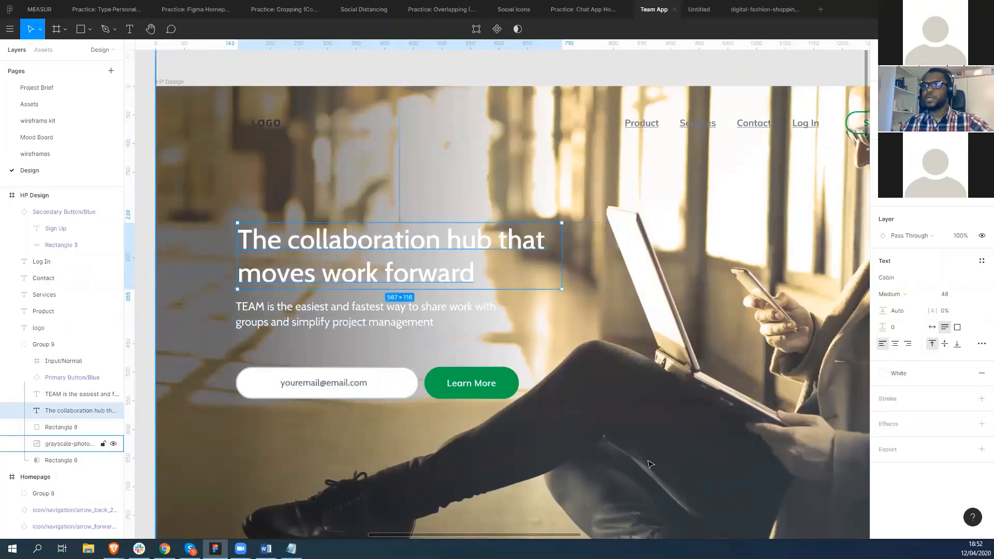
key(ctrl+z)
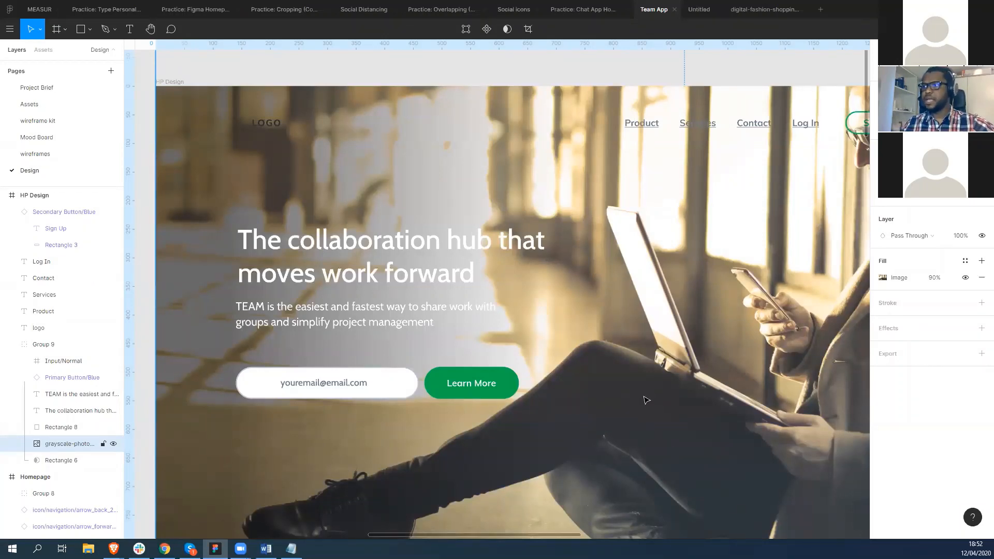
Step: Compare the hero sections of the HP Design and HP Design 2 frames
scroll(642, 396, down, 3)
drag(697, 358, 590, 293)
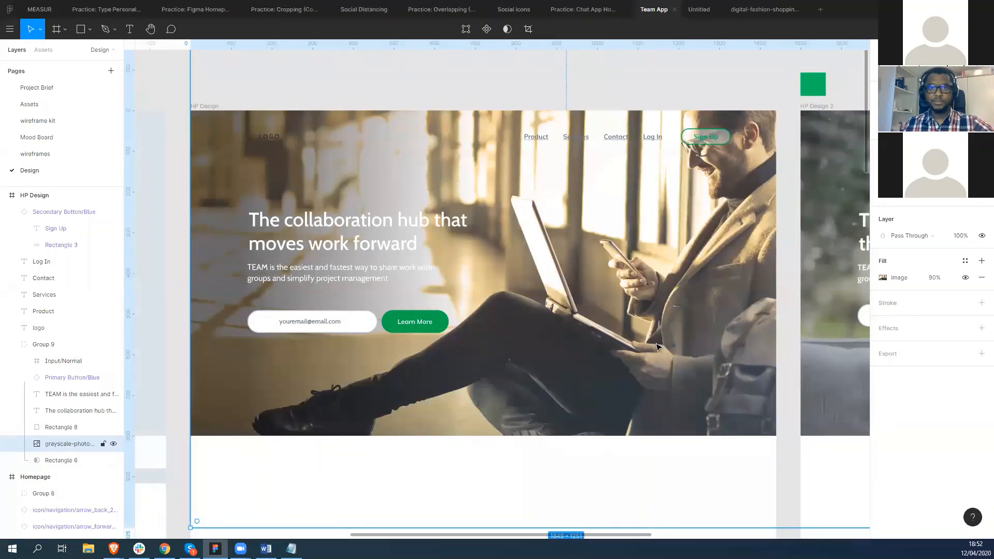
scroll(552, 294, right, 8)
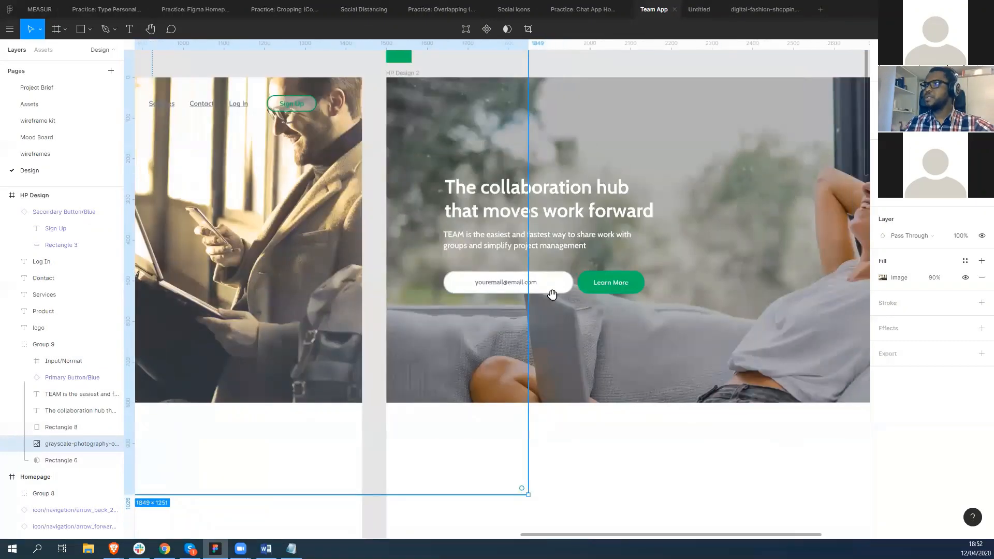
scroll(554, 291, right, 4)
scroll(650, 340, left, 1)
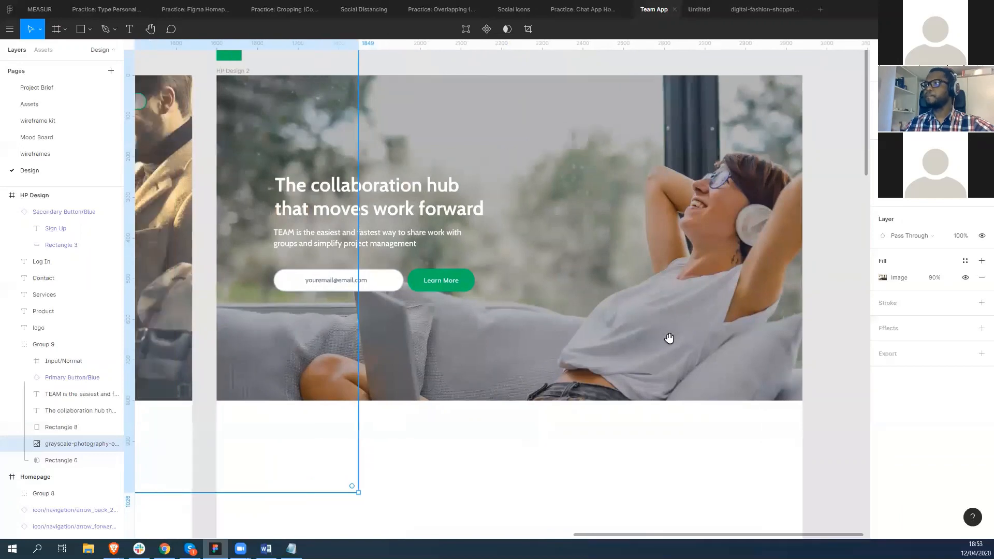
scroll(669, 338, left, 1)
click(835, 424)
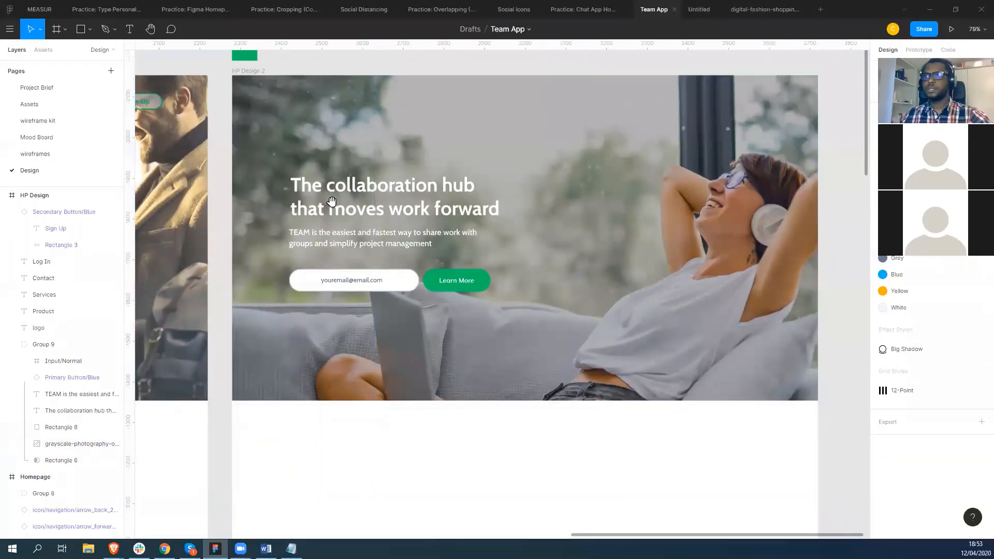
drag(461, 239, 763, 302)
scroll(420, 251, down, 1)
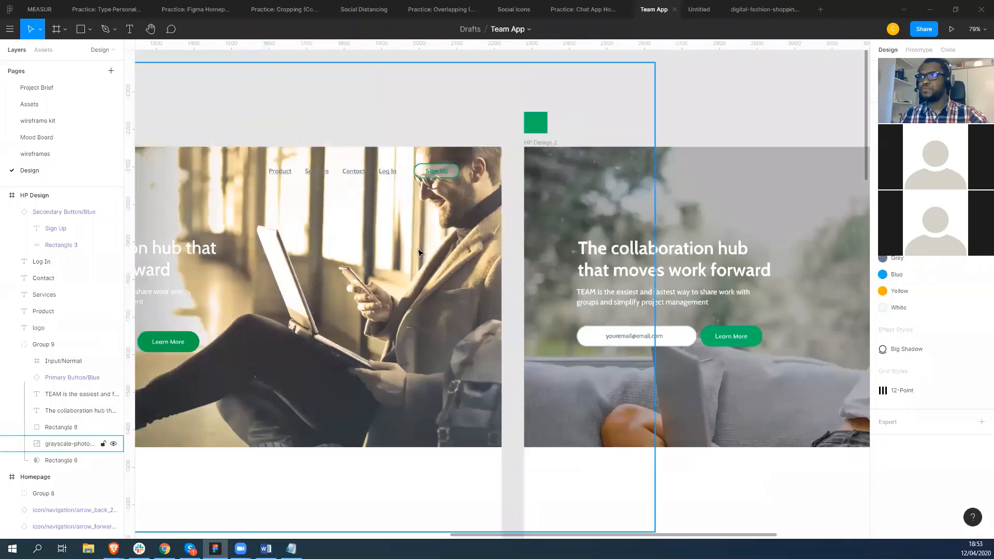
scroll(444, 234, down, 2)
drag(416, 248, 525, 260)
click(525, 260)
double_click(574, 207)
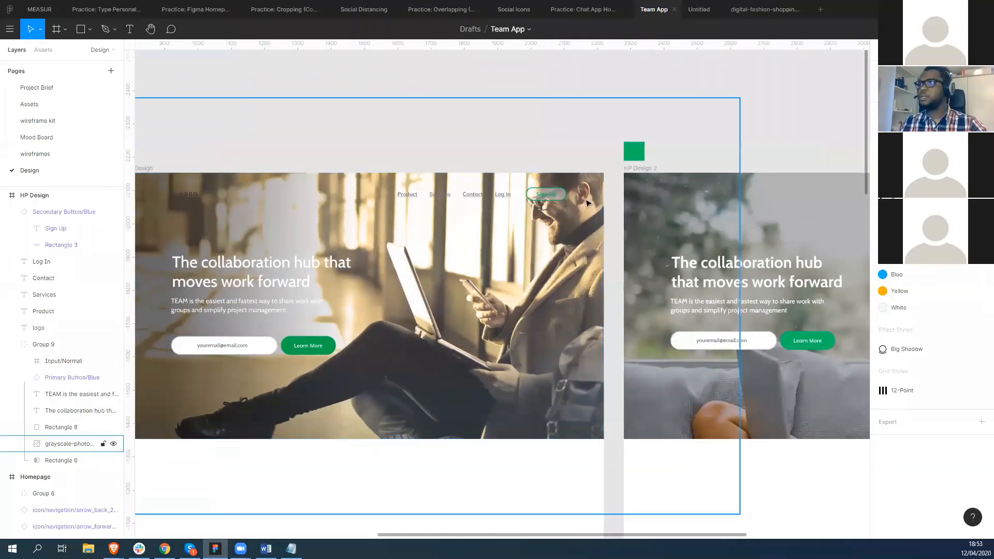
Step: Copy HP Design's logo, navigation links and Sign Up button to the top of HP Design 2, and delete the Rectangle 8 copied with them
drag(586, 184, 150, 214)
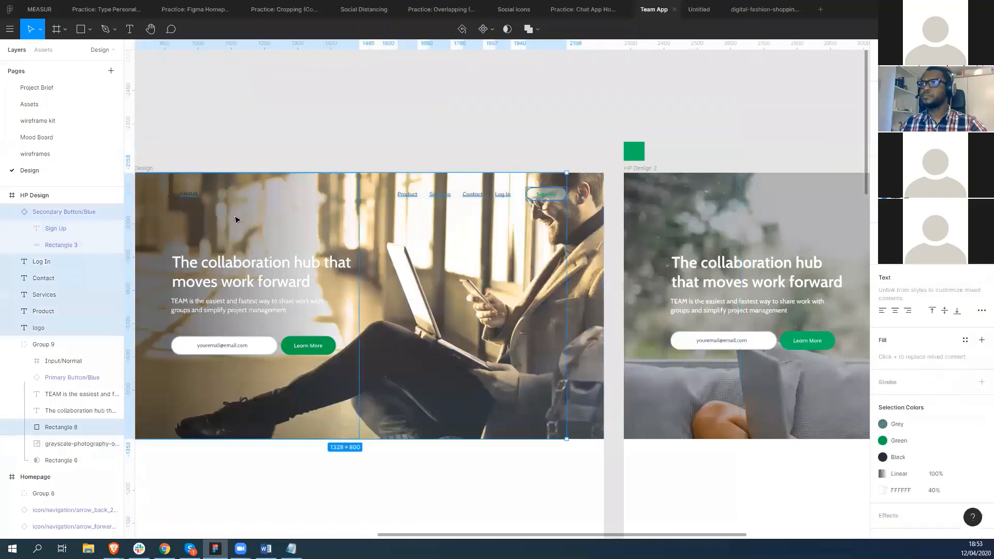
click(541, 197)
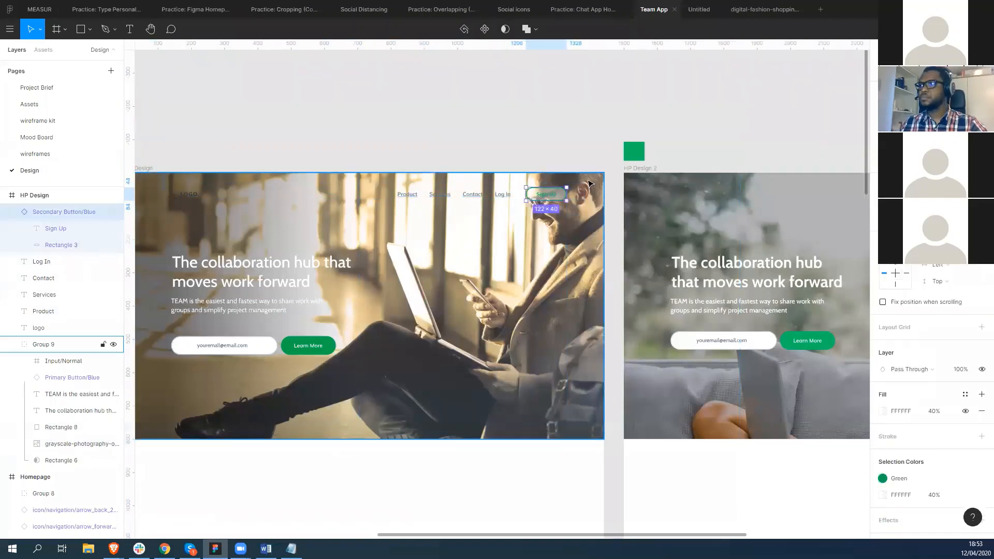
drag(584, 183, 144, 228)
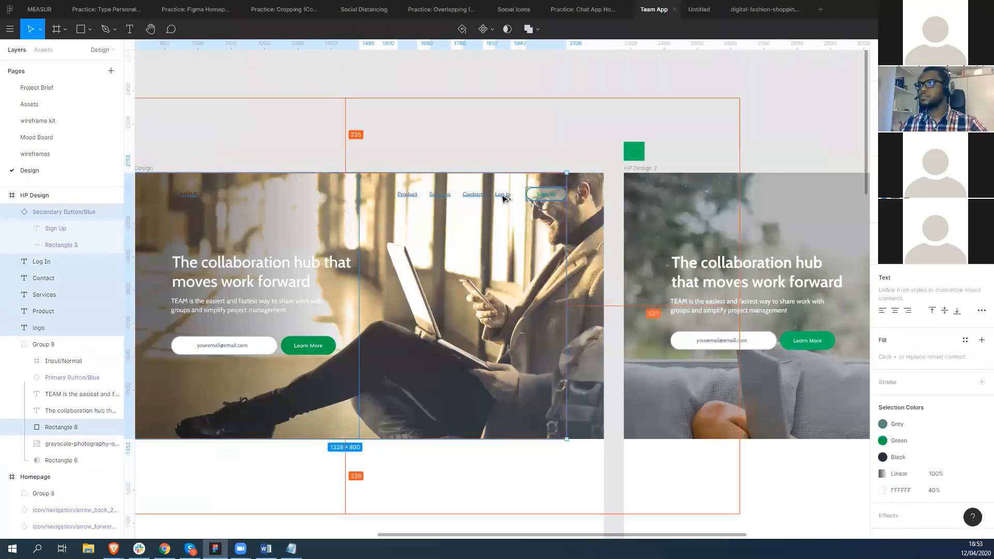
drag(538, 197, 786, 212)
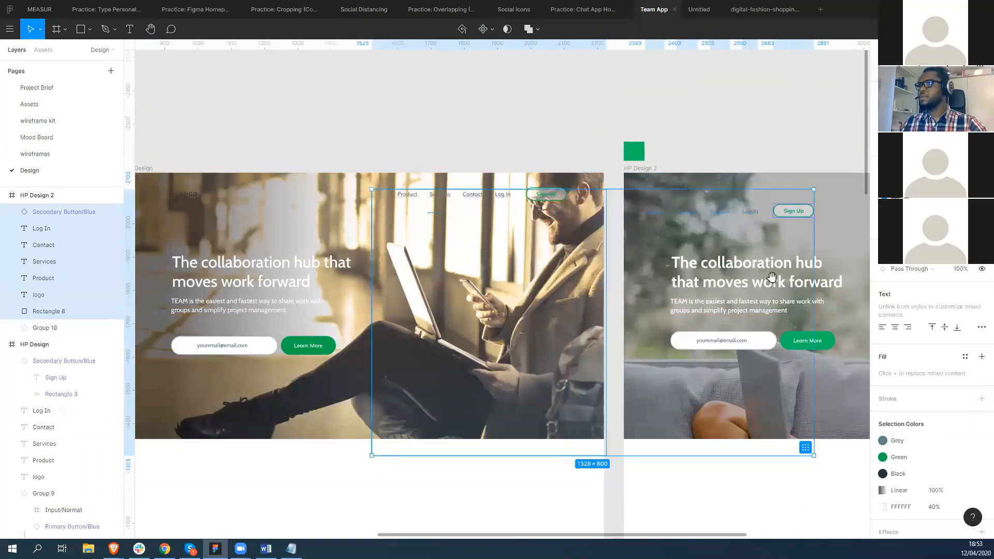
drag(767, 263, 458, 252)
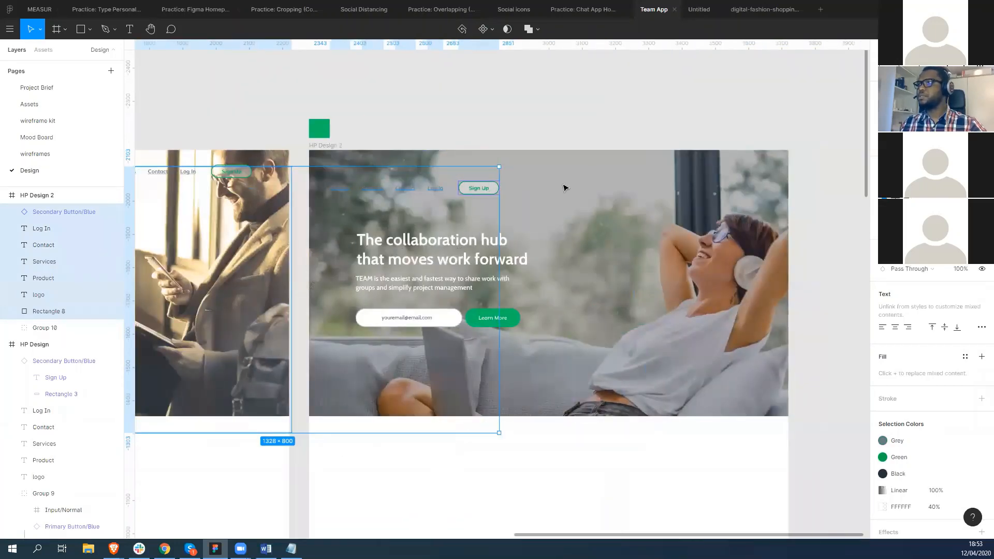
drag(494, 188, 734, 170)
click(42, 311)
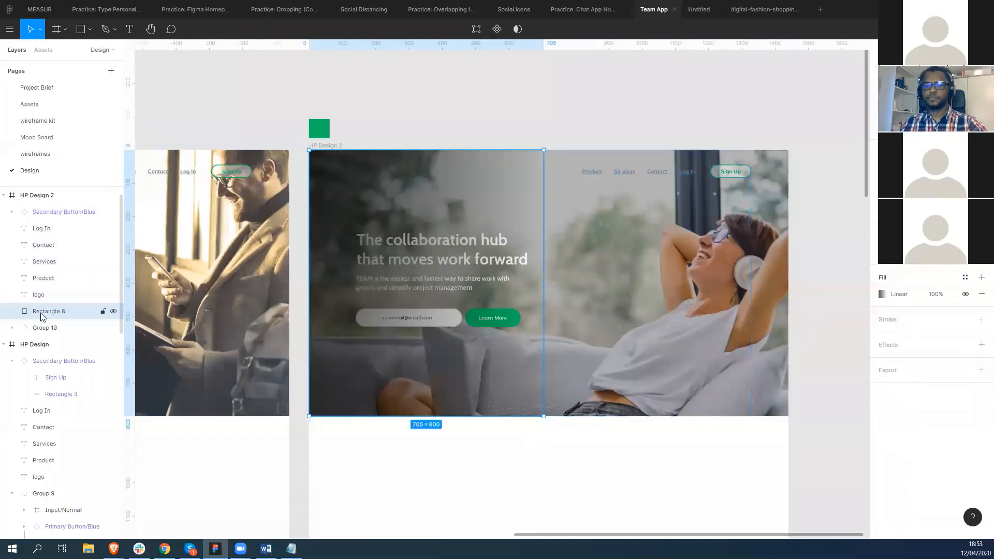
key(Delete)
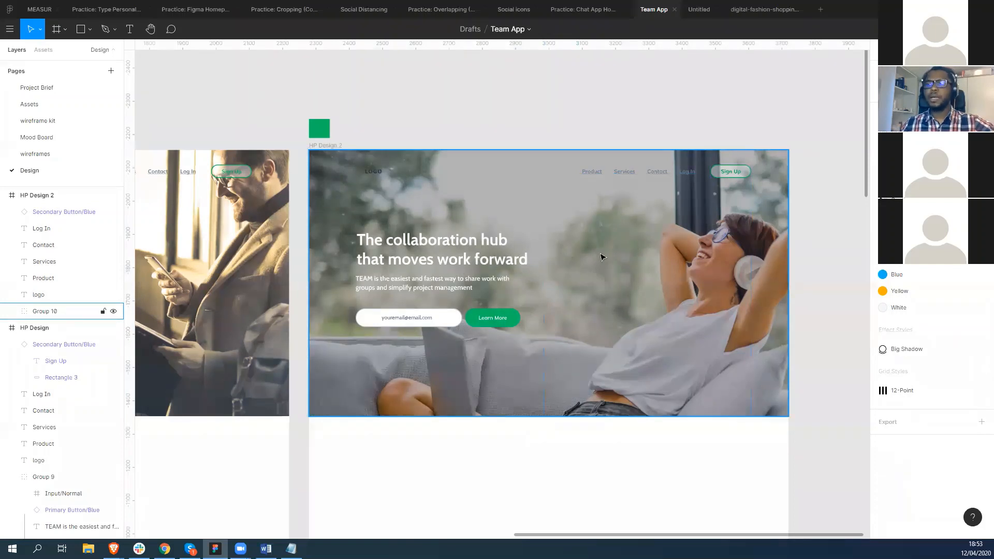
Step: Select the HP Design 2 frame and preview it in presentation view
click(340, 148)
click(341, 148)
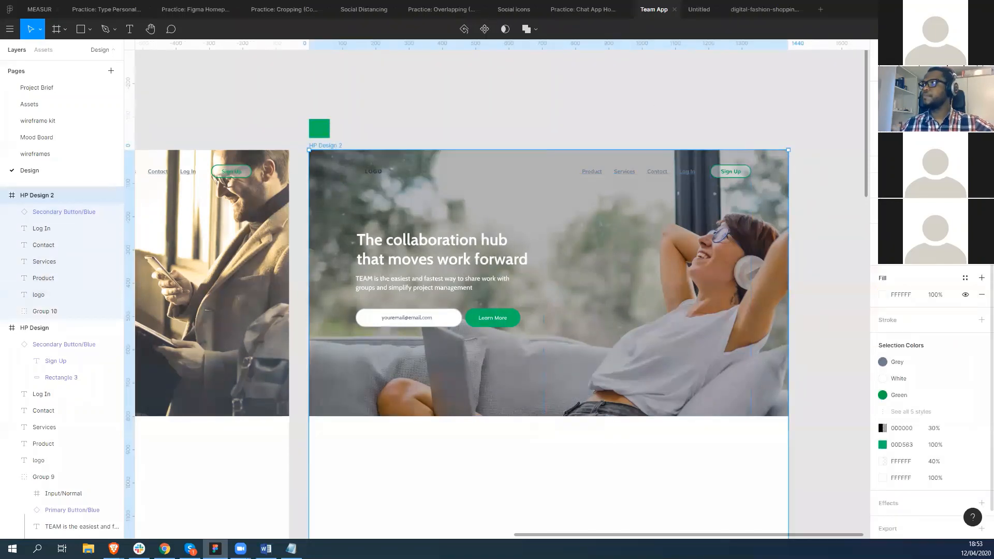
click(950, 29)
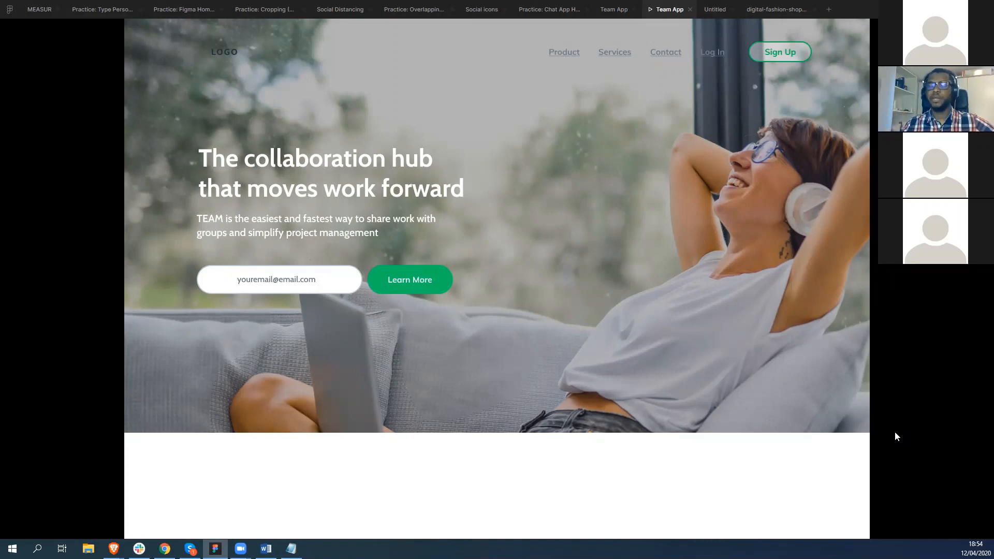
Step: Look at the Untitled shirt-app design and the recently viewed files, and return to the Team App file
click(715, 10)
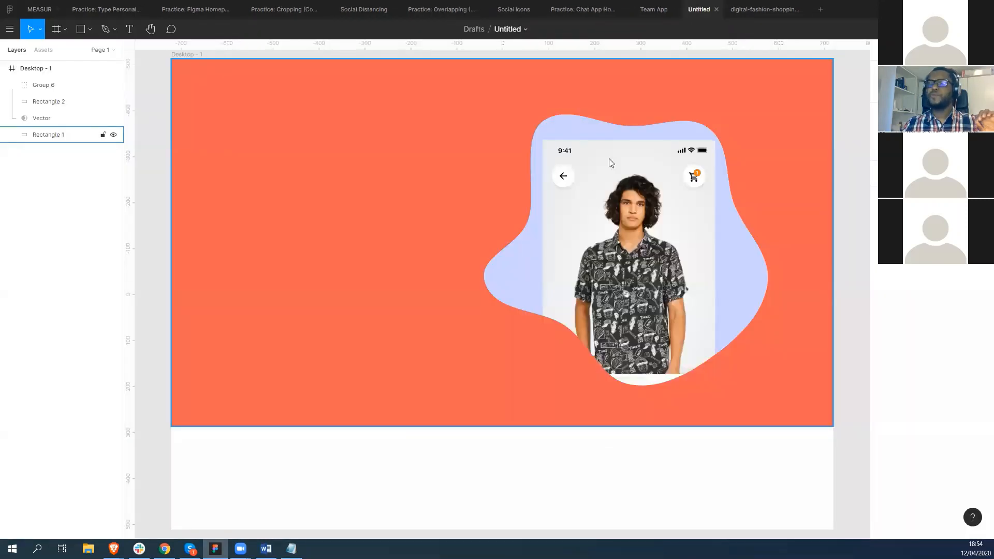
click(247, 141)
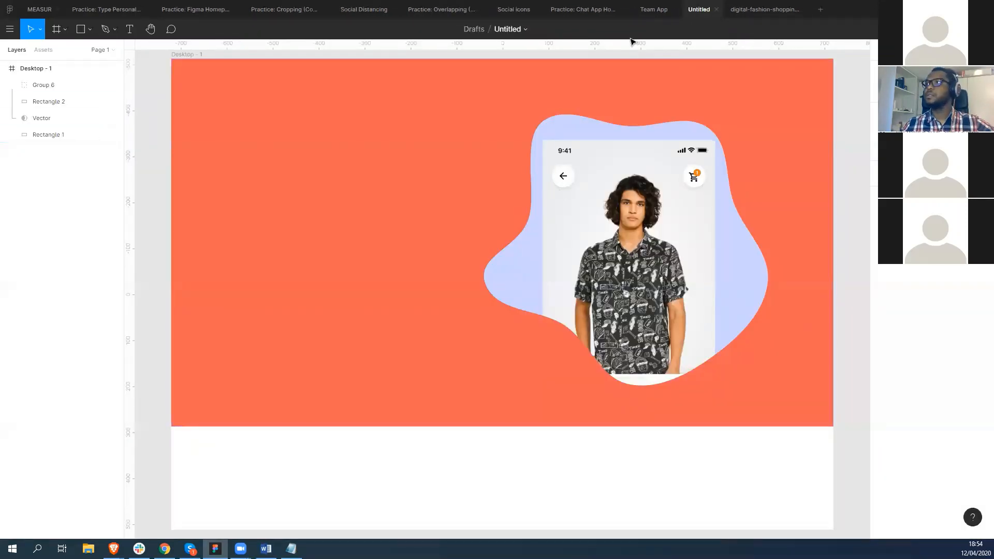
click(655, 11)
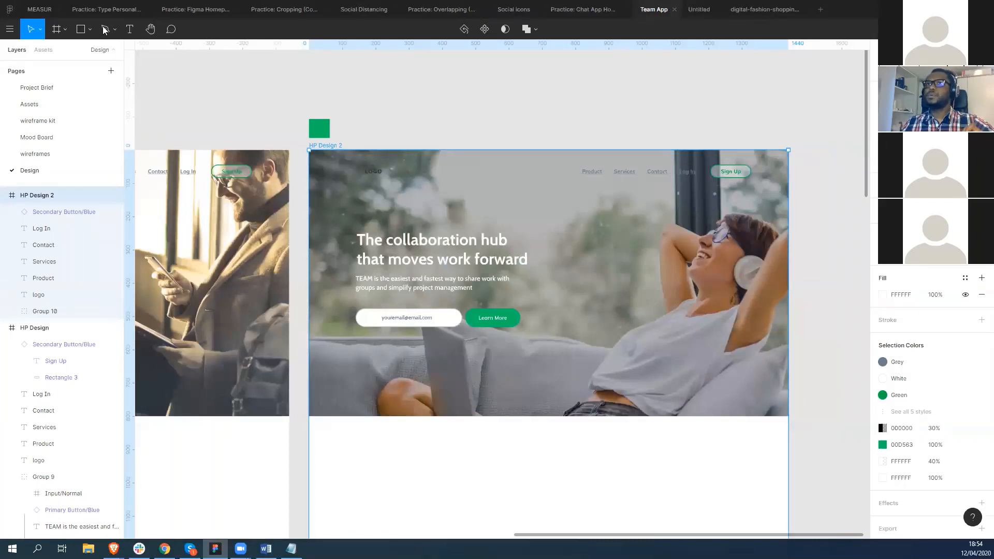
click(10, 9)
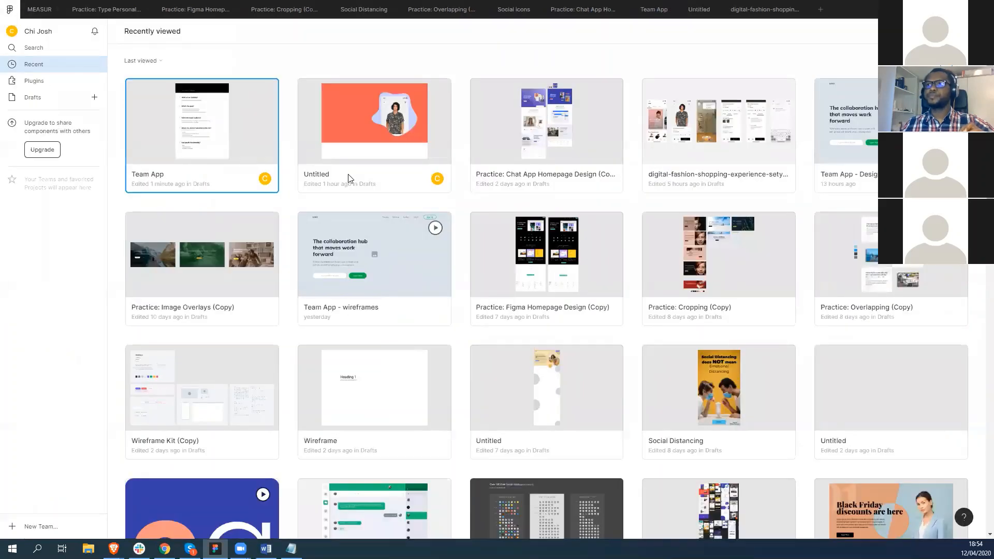
click(220, 120)
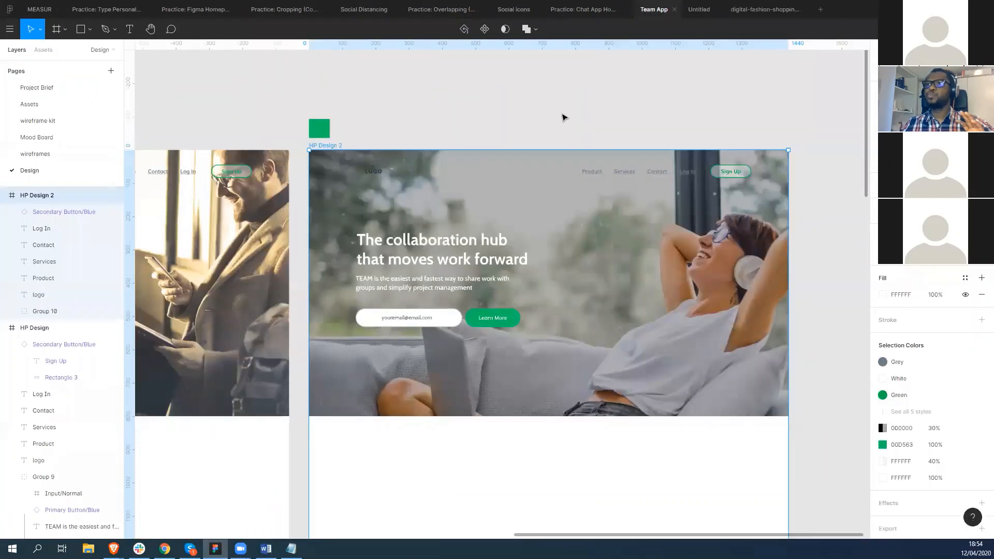
Step: Review the Homepage and Post Page wireframes, and return to the homepage frames on the Design page
click(58, 156)
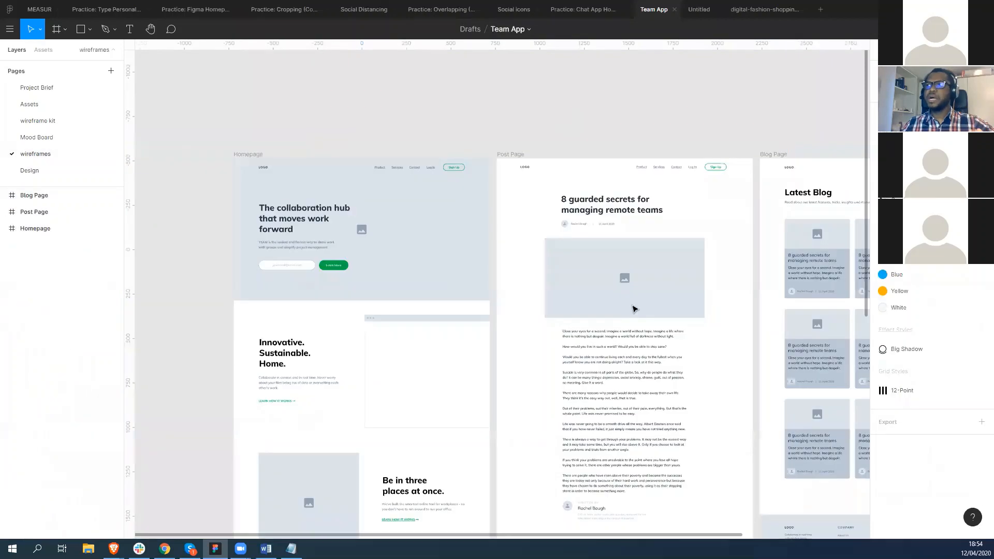
scroll(566, 317, down, 3)
scroll(567, 328, down, 1)
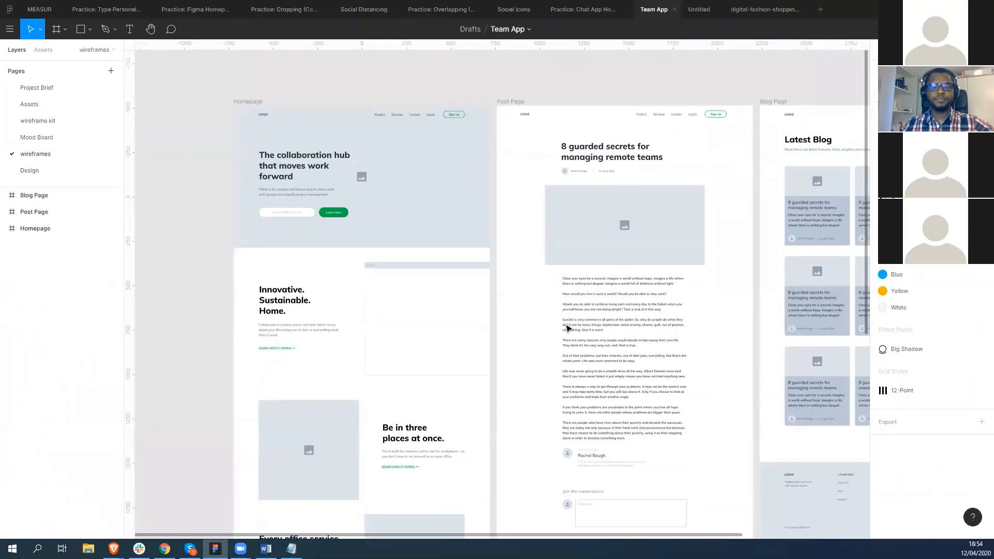
scroll(567, 327, down, 3)
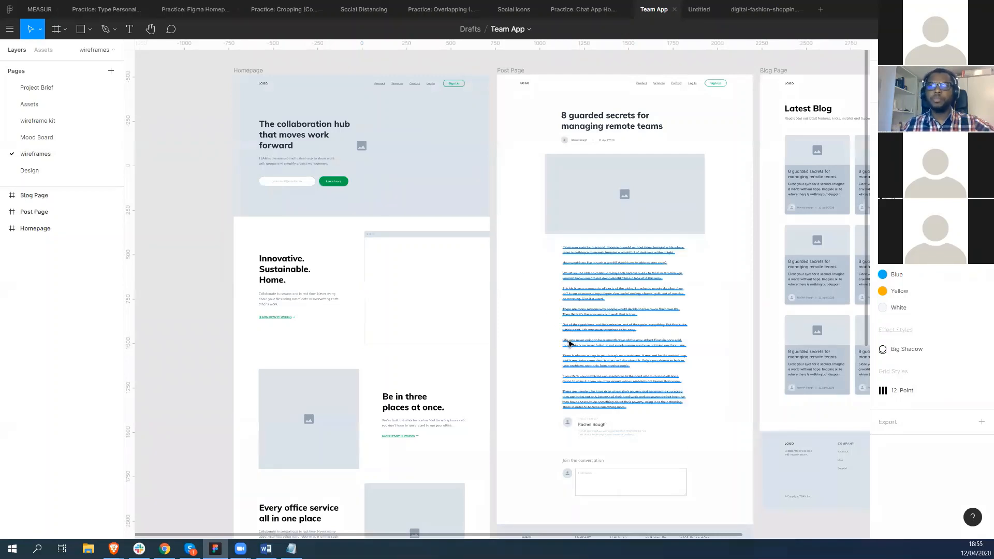
click(104, 174)
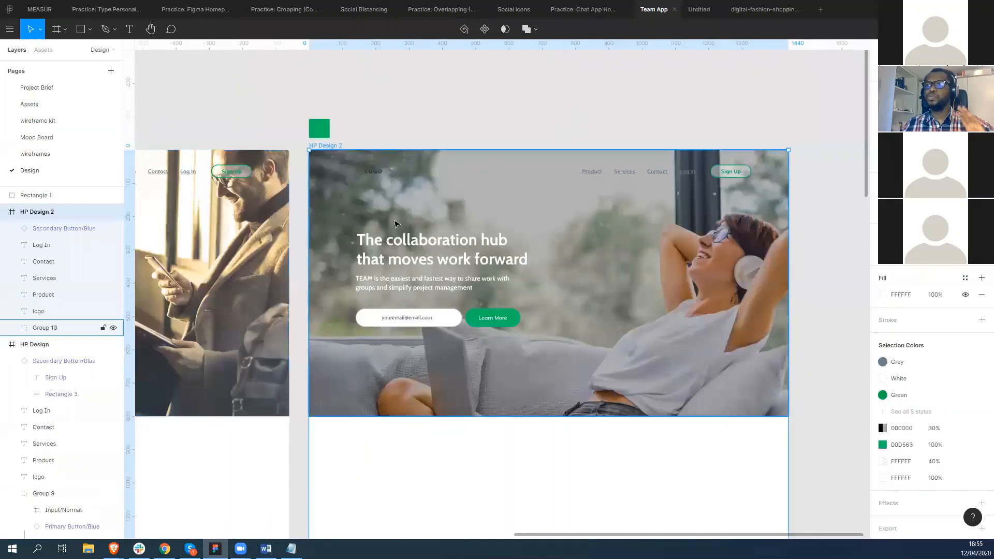
drag(305, 220, 648, 216)
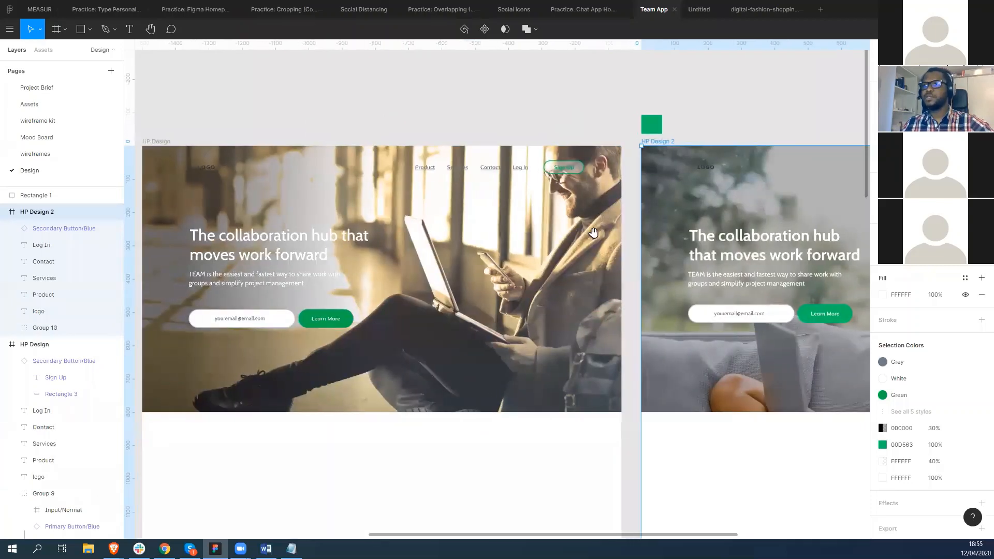
Step: Compare the Homepage wireframe with the HP Design and HP Design 2 frames, and show the prototype settings
drag(375, 271, 762, 212)
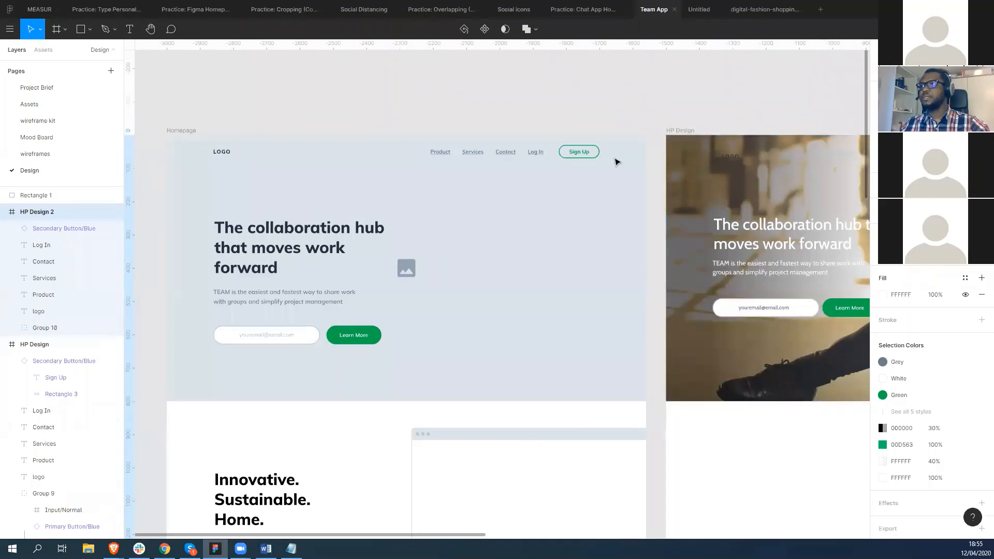
drag(443, 228, 223, 225)
drag(688, 240, 471, 238)
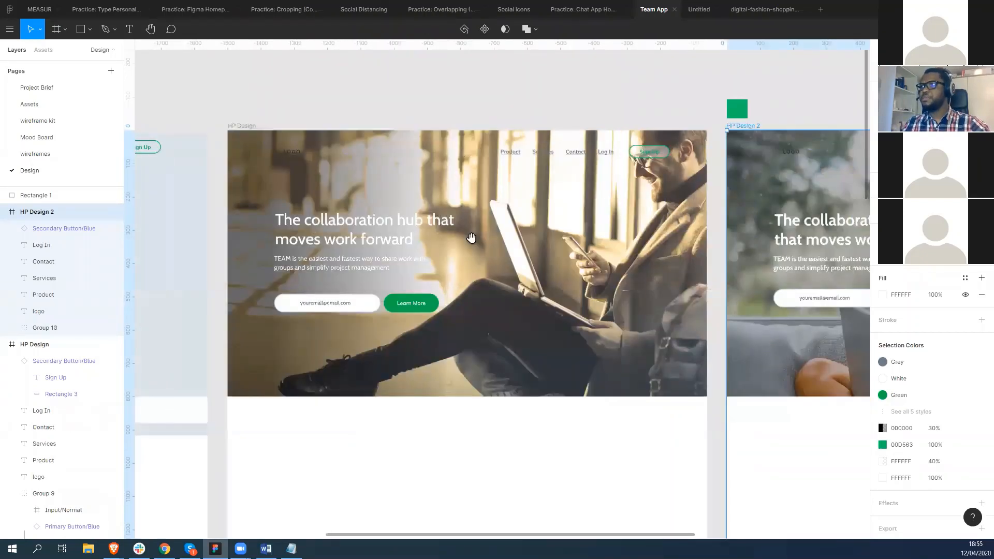
drag(652, 255, 610, 244)
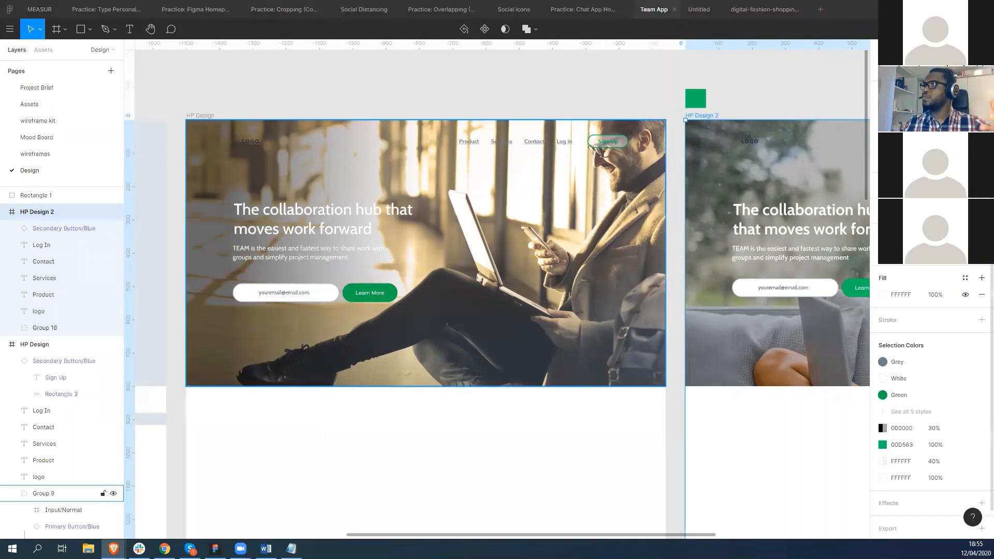
click(917, 50)
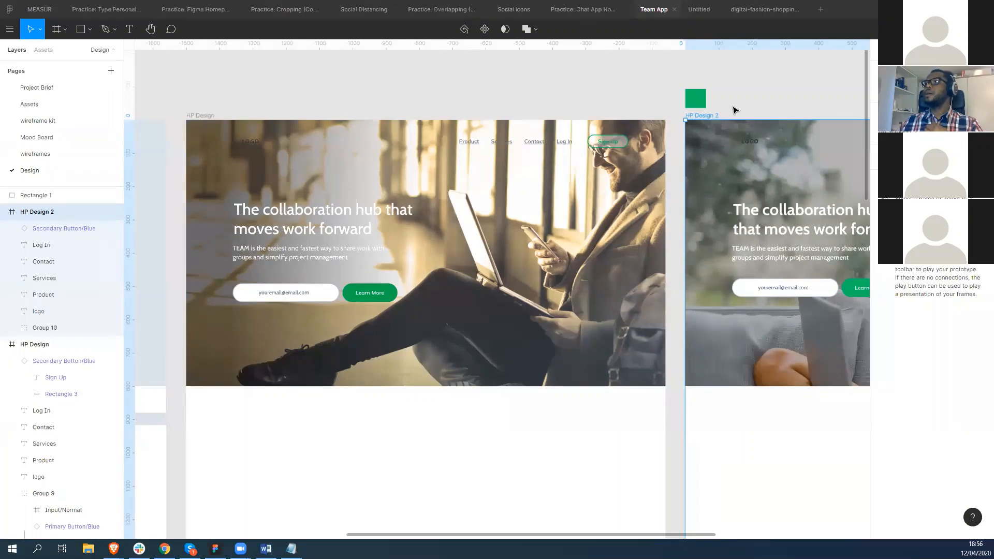
Step: Create a new blank design file, look at the recently viewed files, and return to the new file
click(821, 9)
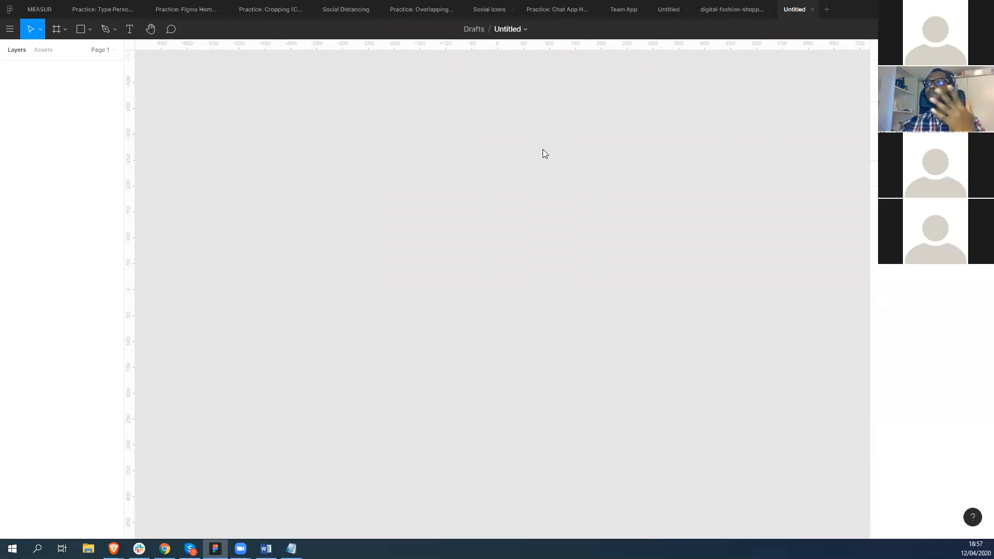
click(9, 11)
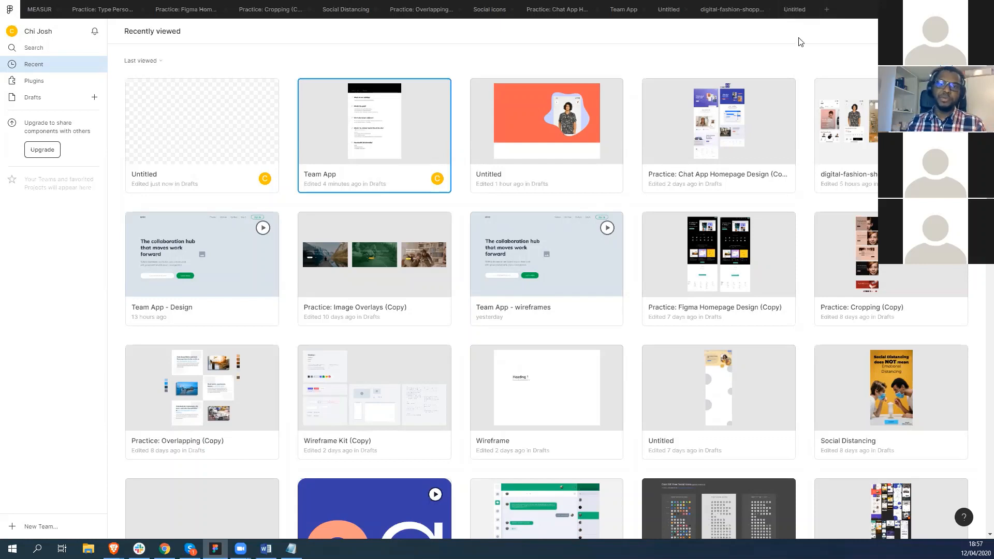
click(790, 9)
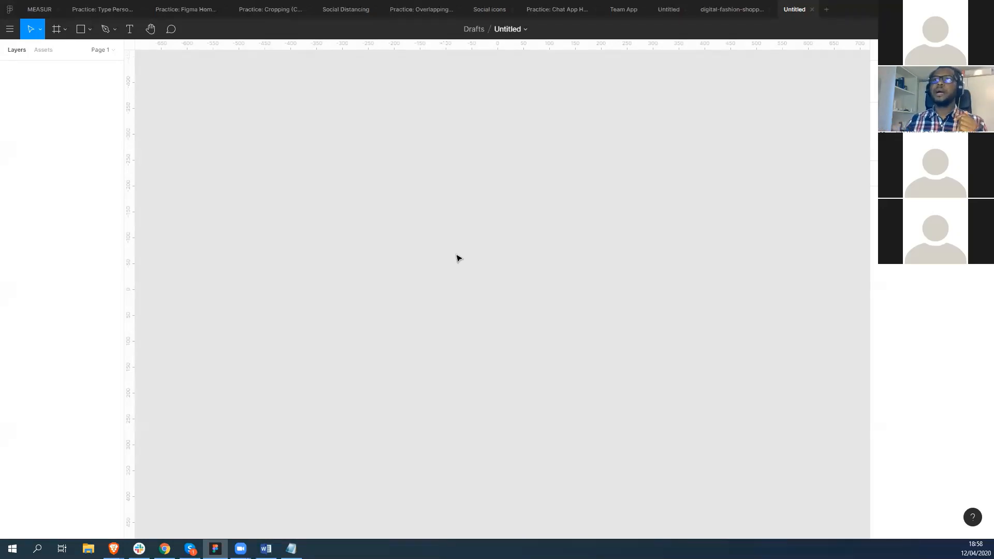
Step: Add a frame from the iPhone 8 preset to the empty canvas, and delete it
click(65, 32)
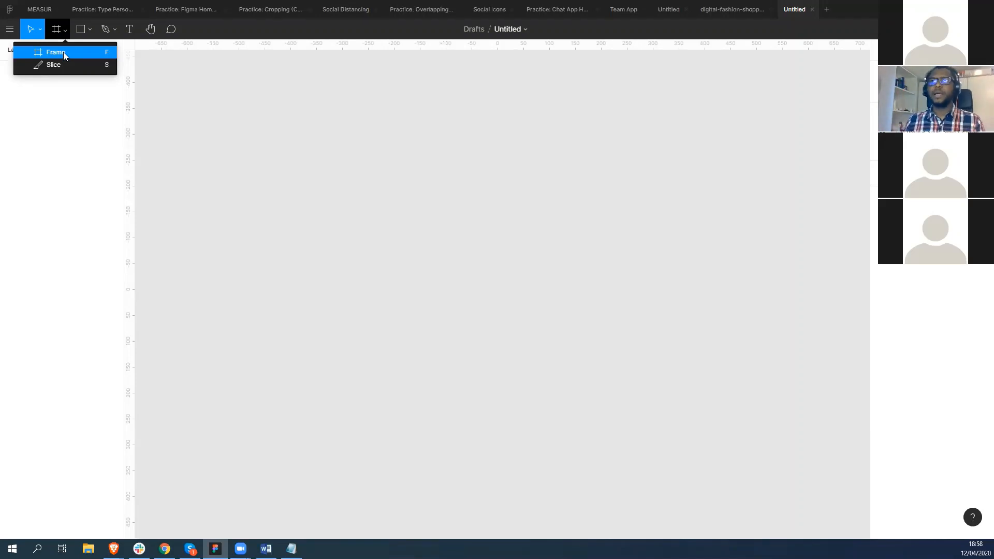
click(64, 51)
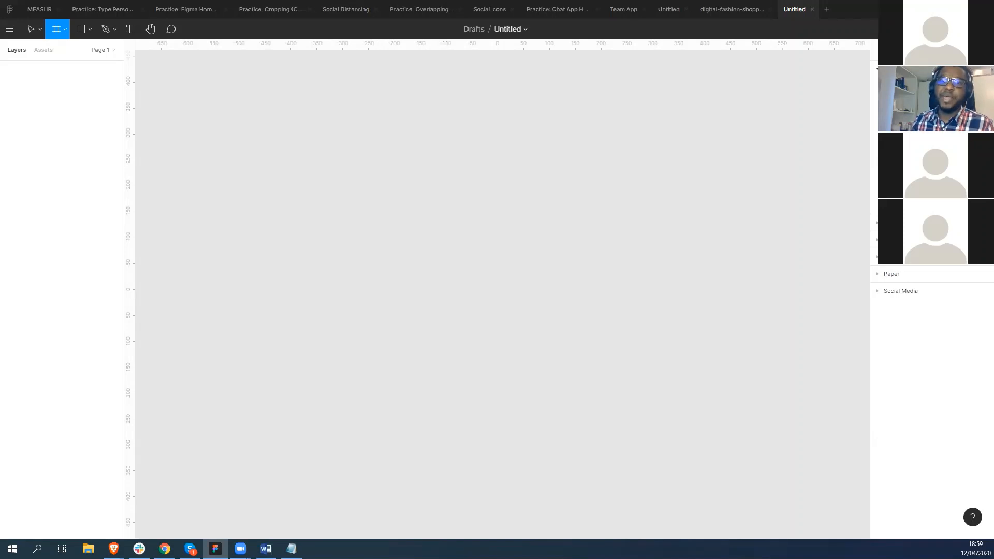
click(906, 135)
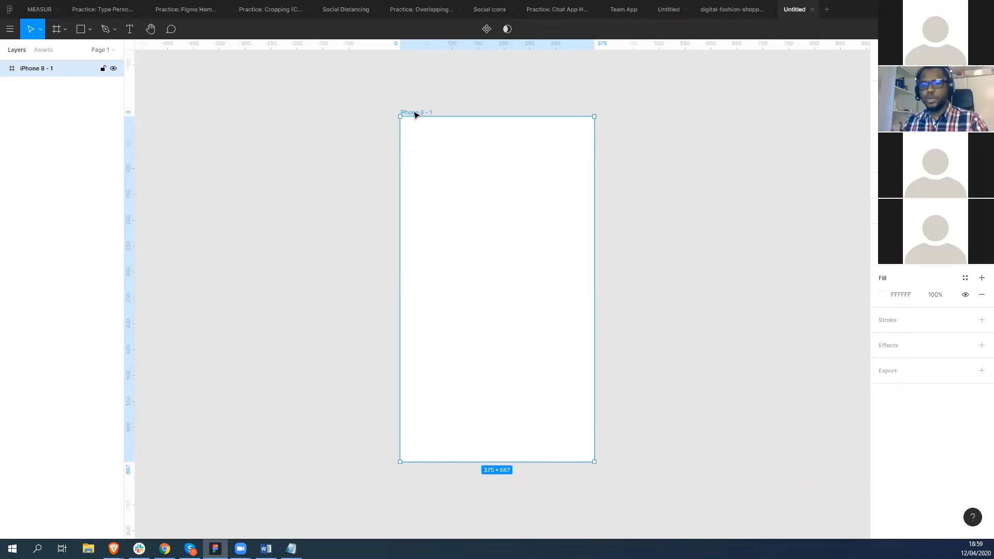
key(Delete)
Step: Add a frame from the Android preset to the canvas, and delete it
click(57, 29)
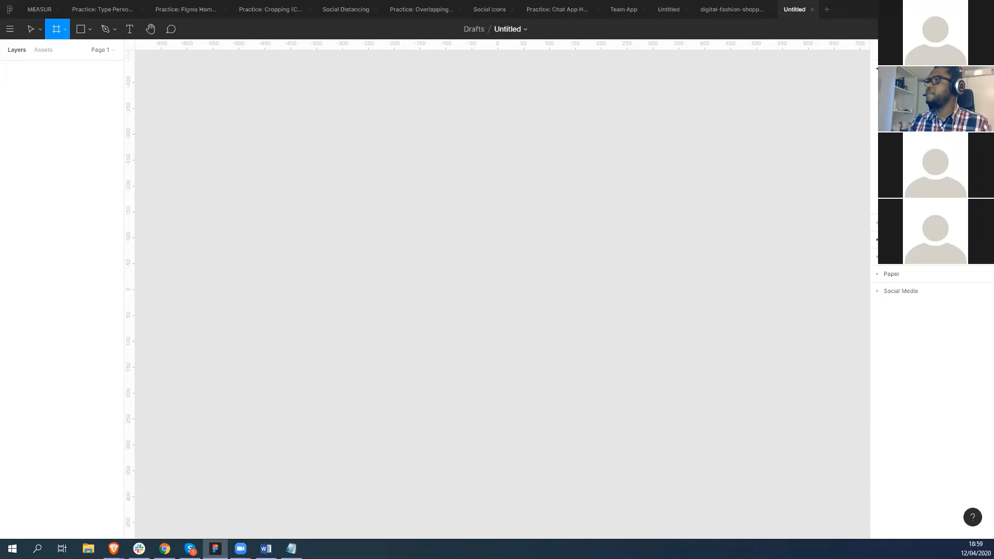
click(896, 201)
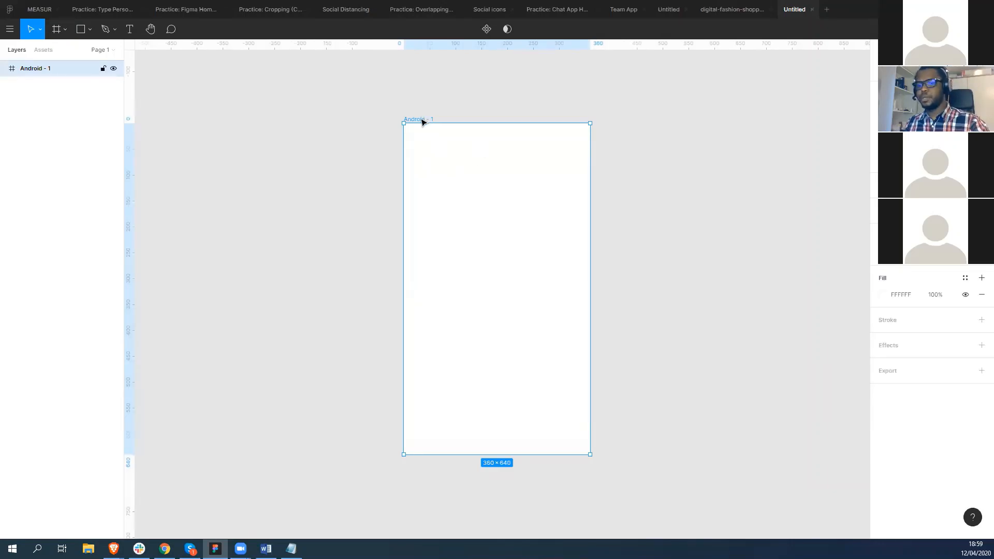
key(Delete)
Step: Add a frame from the iPad Pro 11" tablet preset, and undo its creation
click(57, 29)
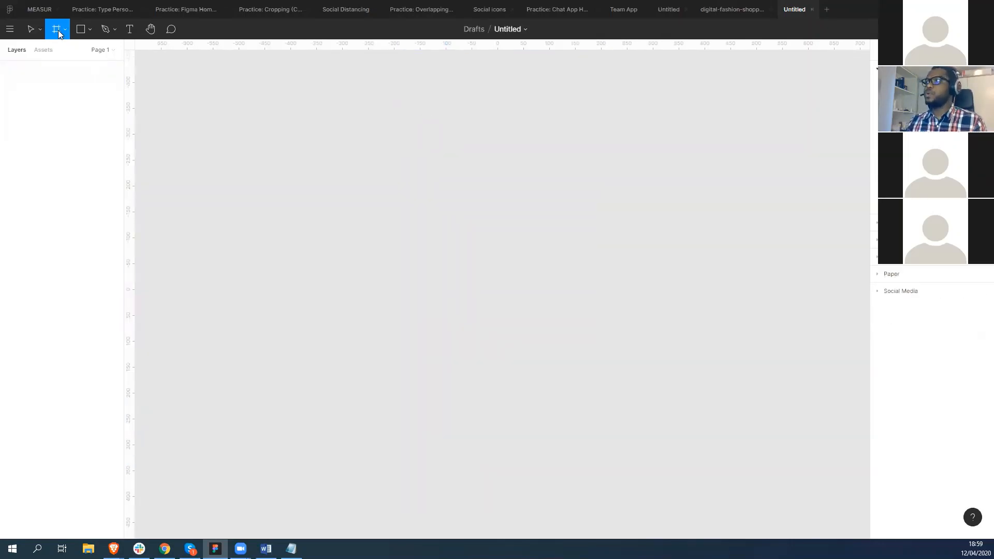
scroll(877, 73, down, 3)
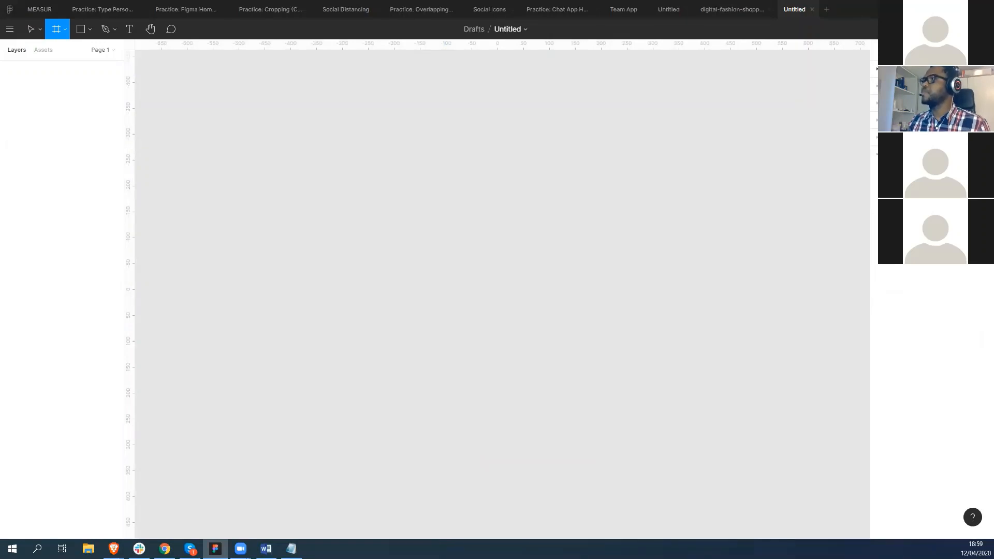
click(878, 87)
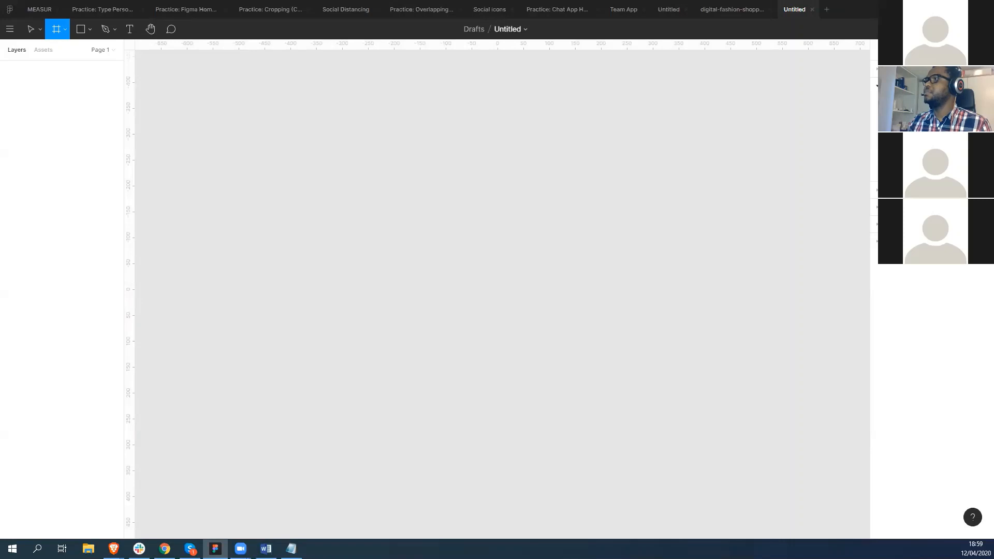
click(901, 119)
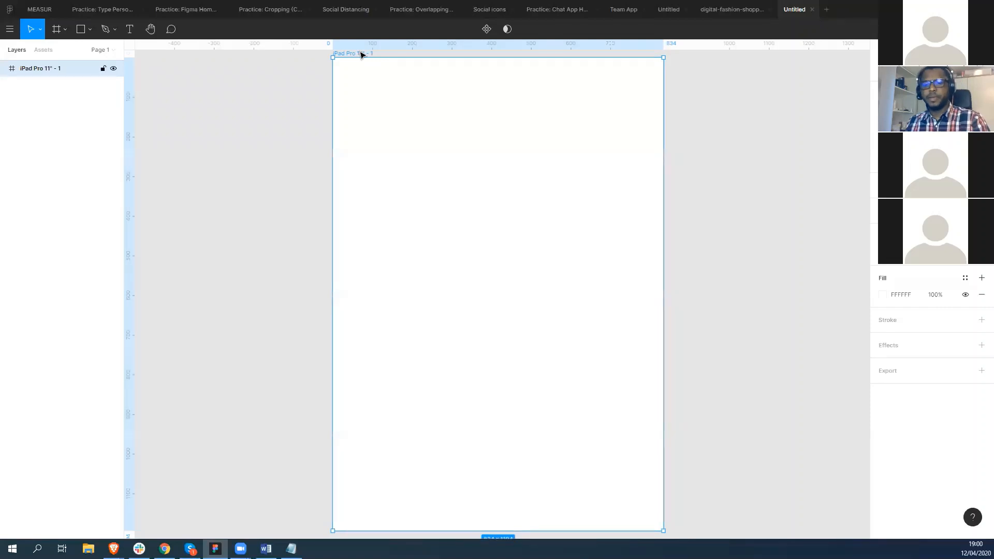
key(ctrl+z)
Step: Add a 1440 × 1024 frame from the Desktop preset, and delete it
click(65, 30)
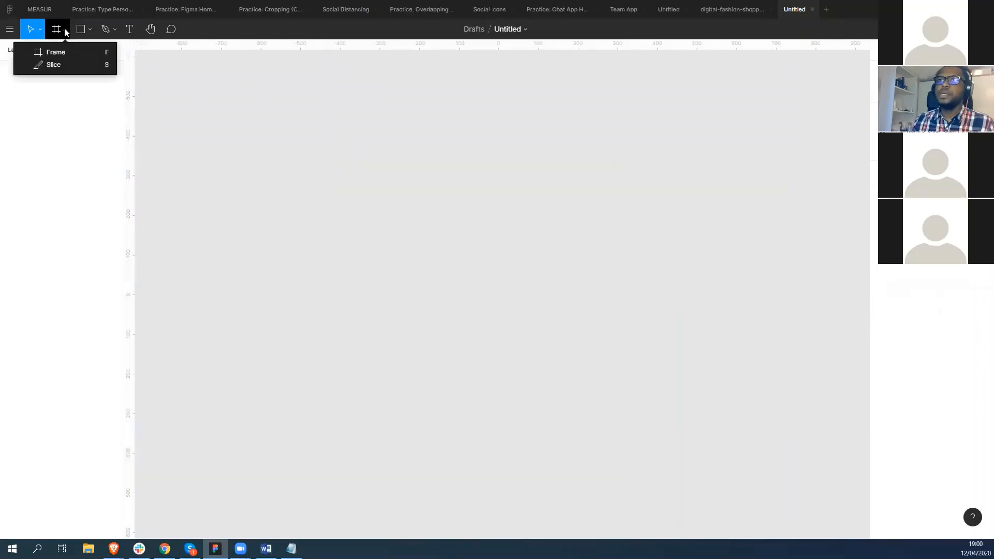
click(56, 50)
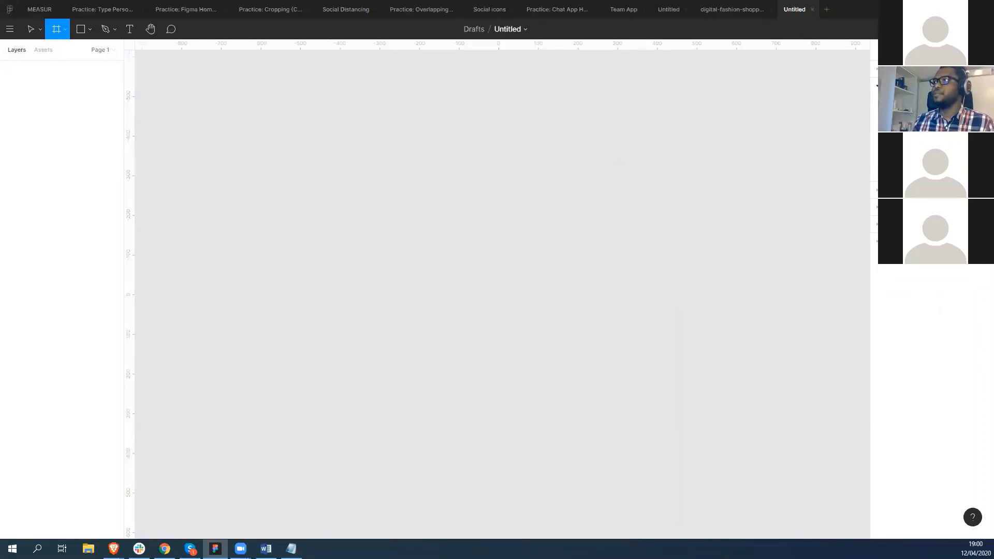
click(876, 84)
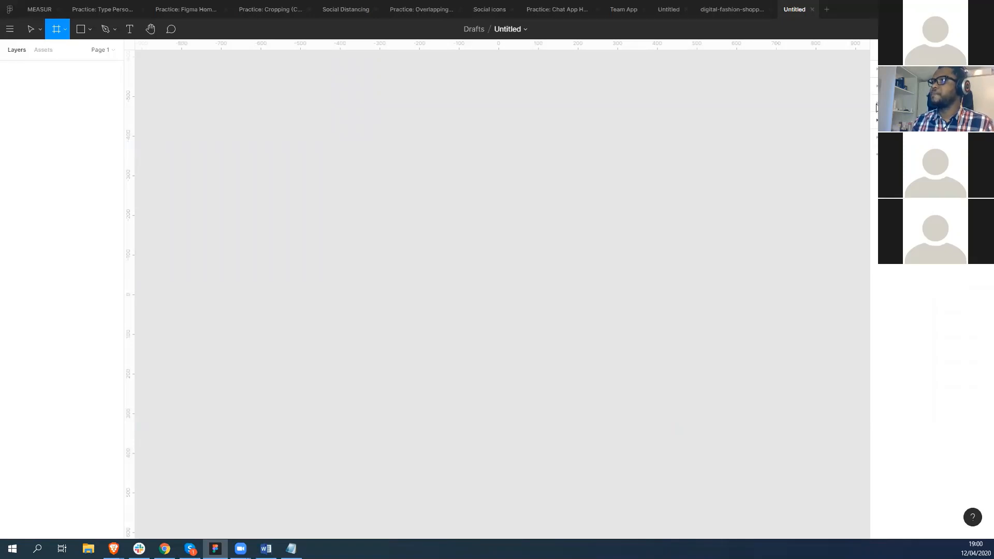
click(898, 120)
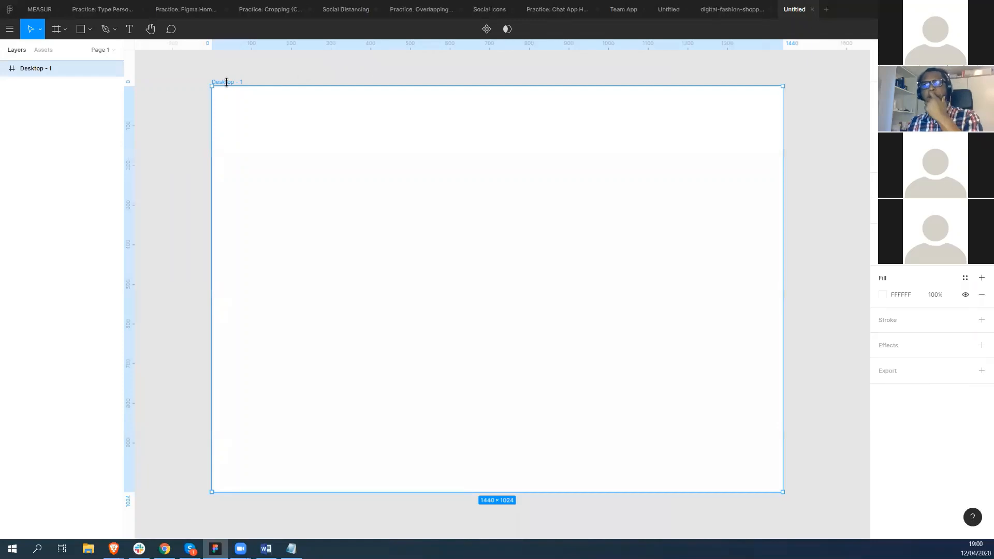
key(Delete)
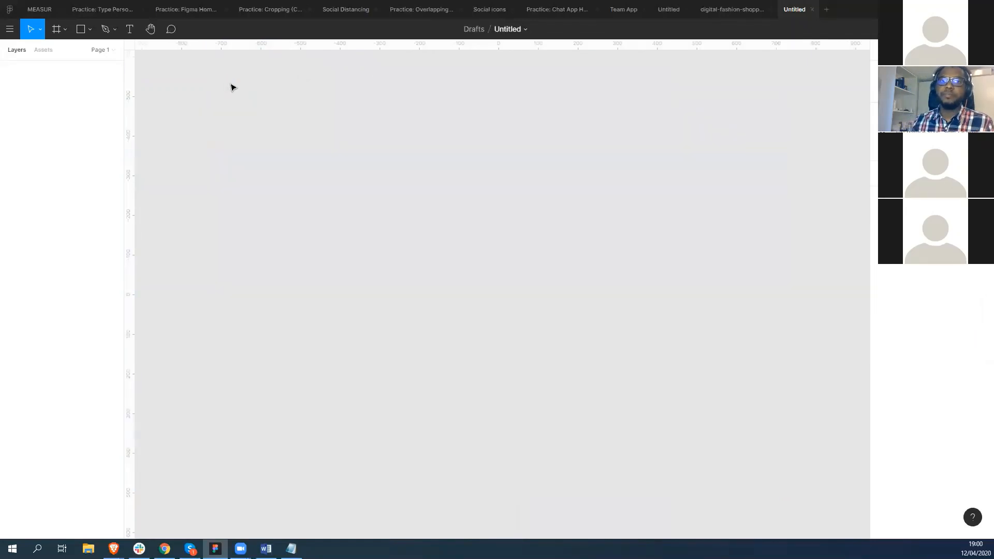
Step: Add a frame from the Apple Watch 44mm preset, and delete it
click(64, 29)
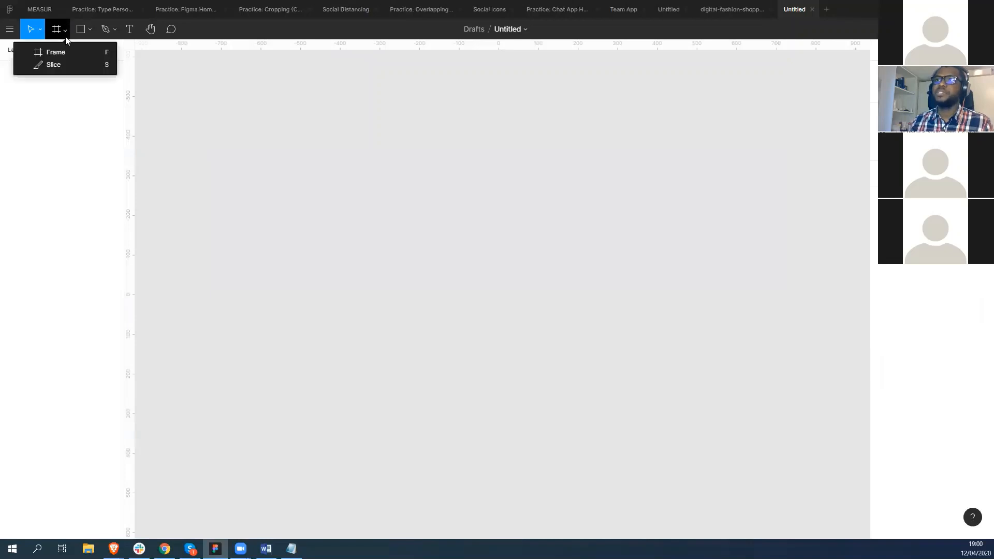
click(66, 49)
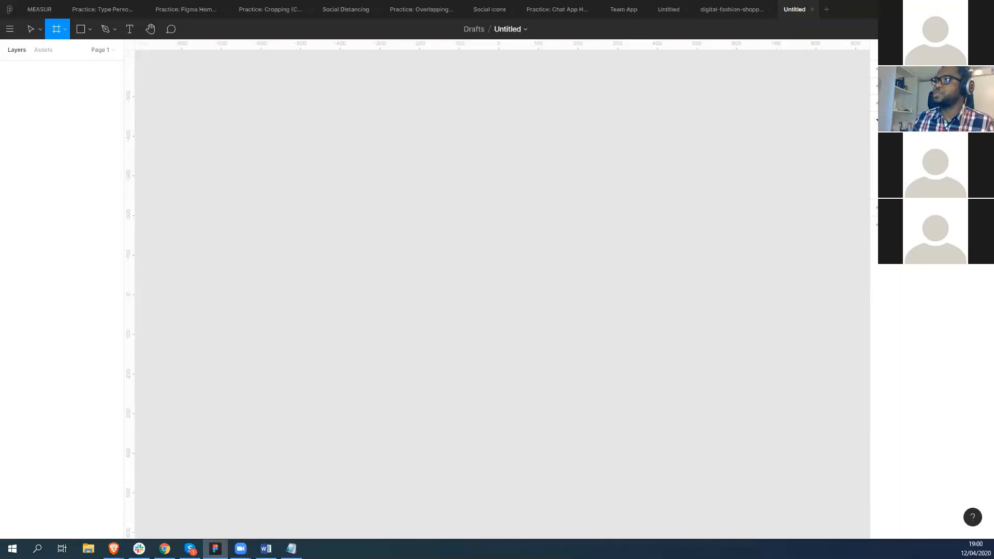
click(911, 137)
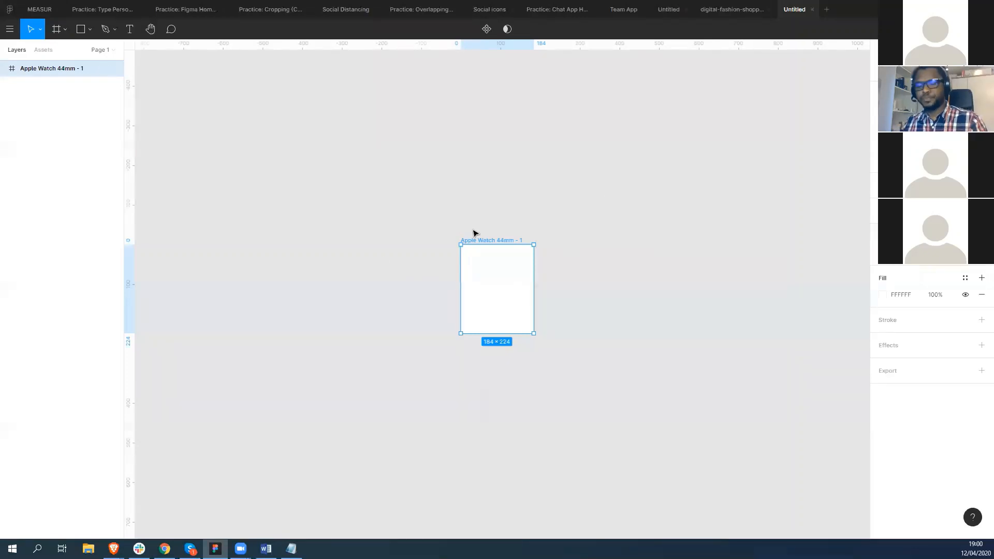
key(Delete)
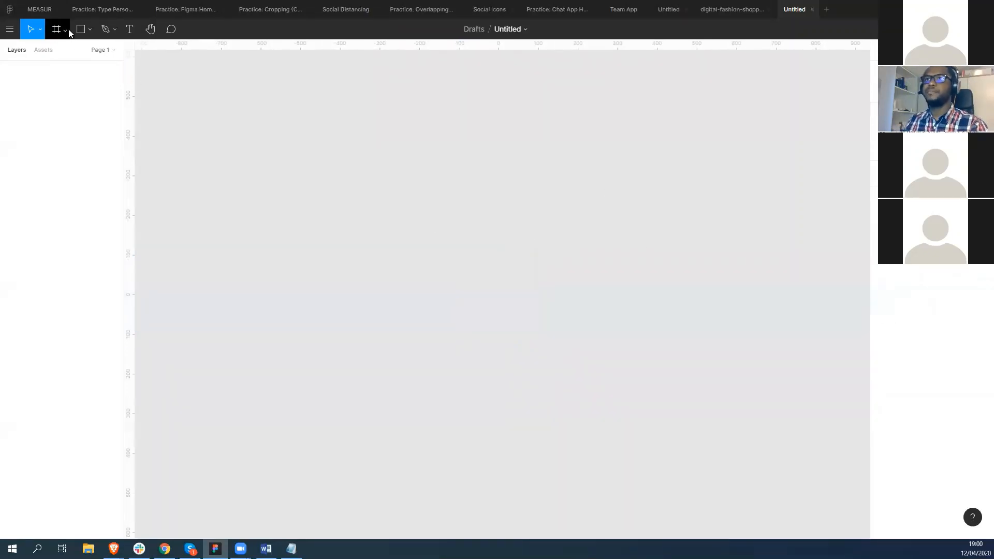
Step: Add frames from the Apple Watch 40mm and Apple Watch 38mm presets side by side, and delete both
click(65, 30)
click(68, 52)
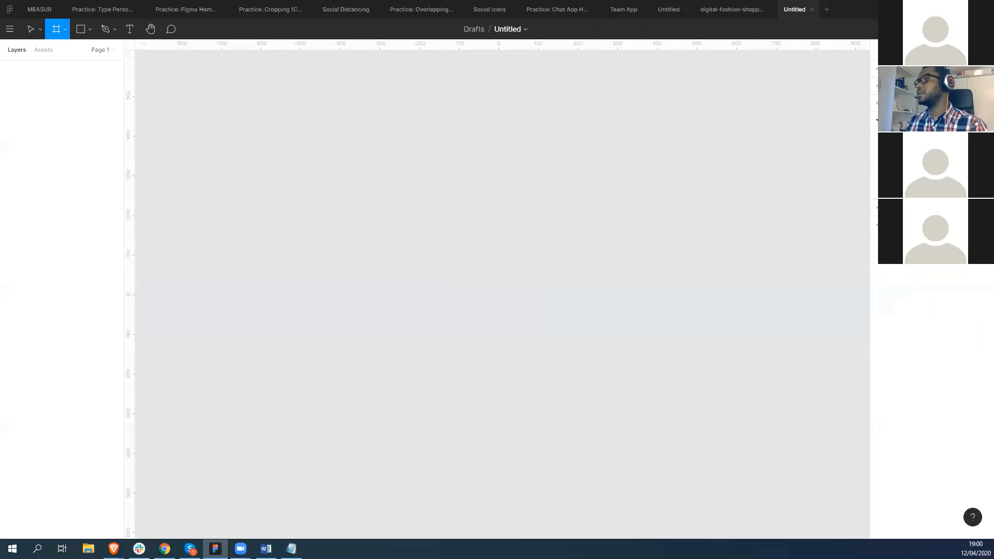
click(907, 172)
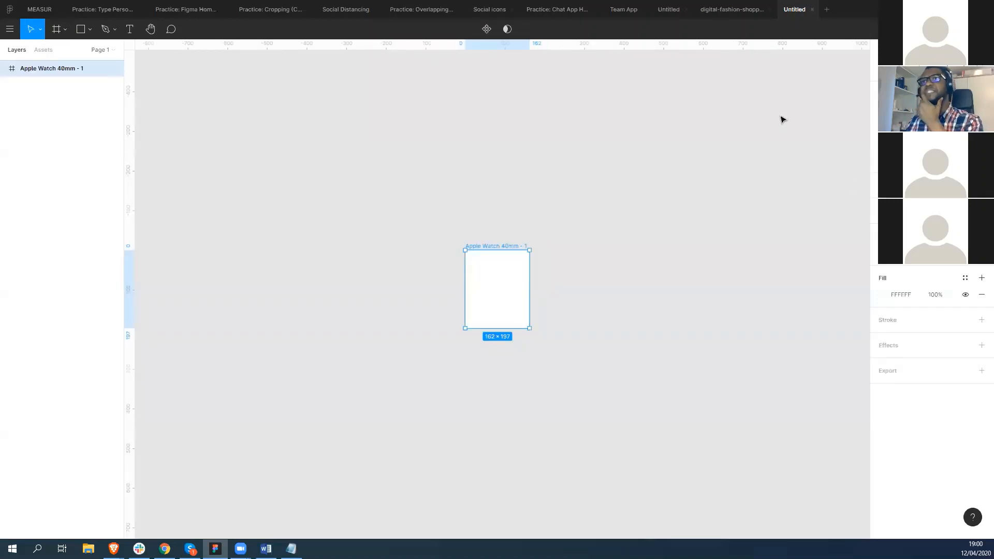
click(65, 30)
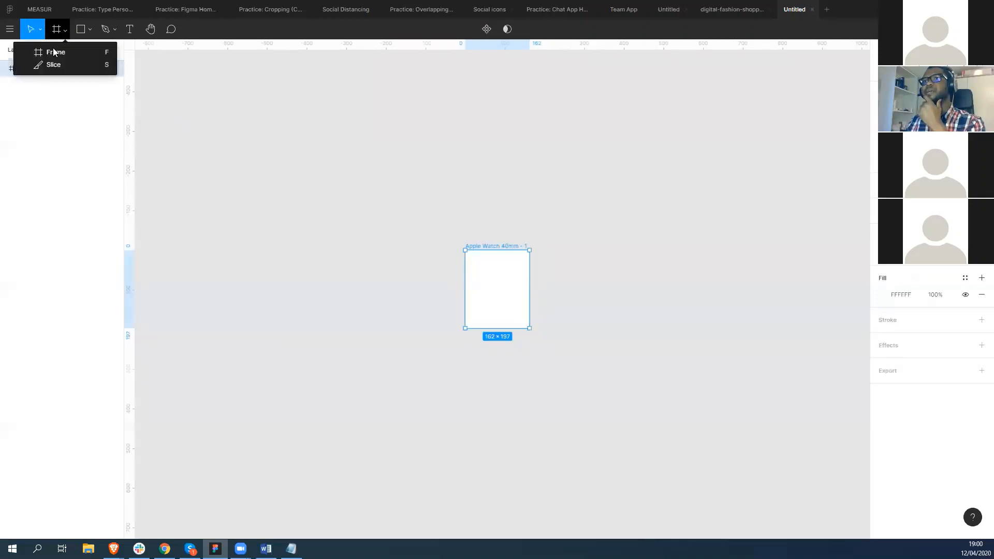
click(52, 48)
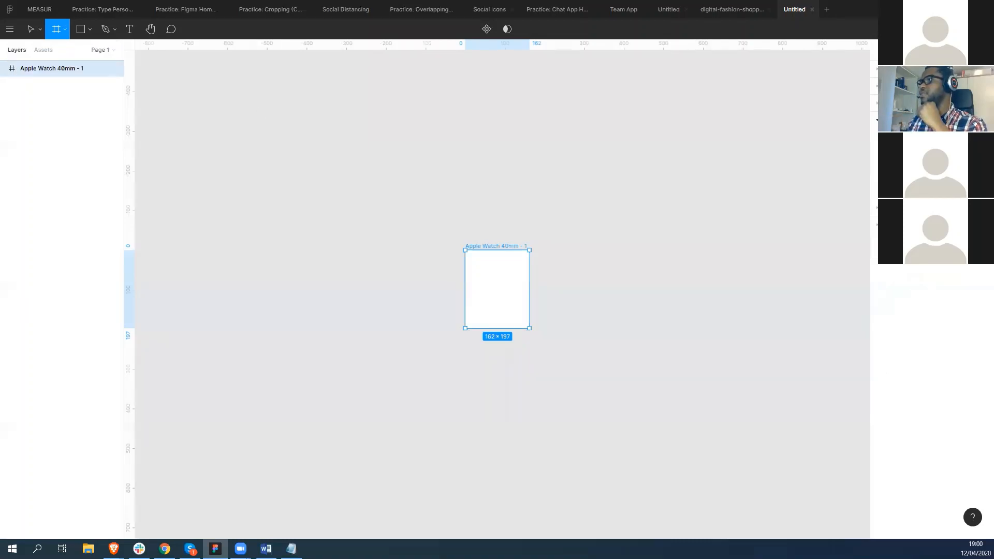
click(908, 188)
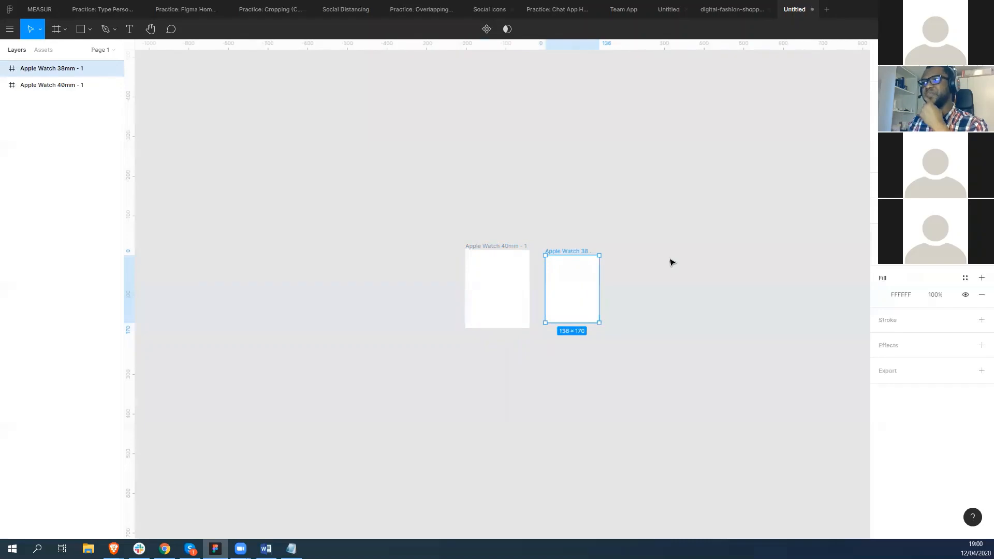
drag(621, 182, 348, 399)
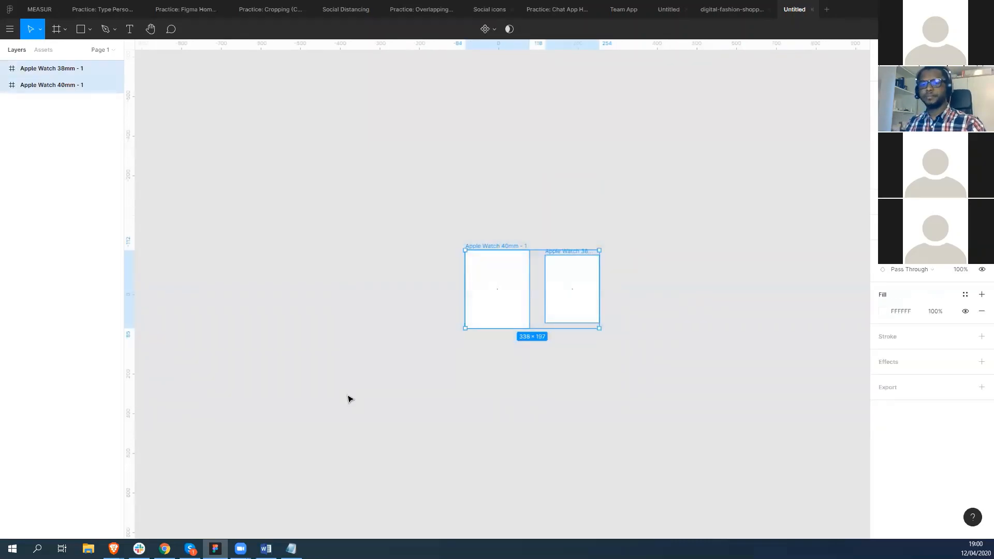
key(Delete)
Step: Add a frame from the Facebook Post social media preset, and undo its creation
click(65, 29)
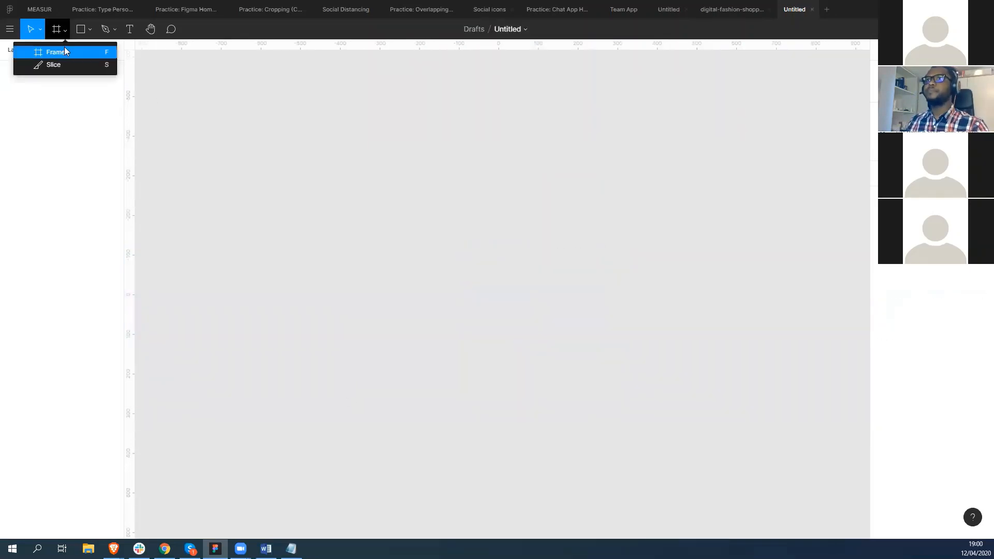
click(64, 47)
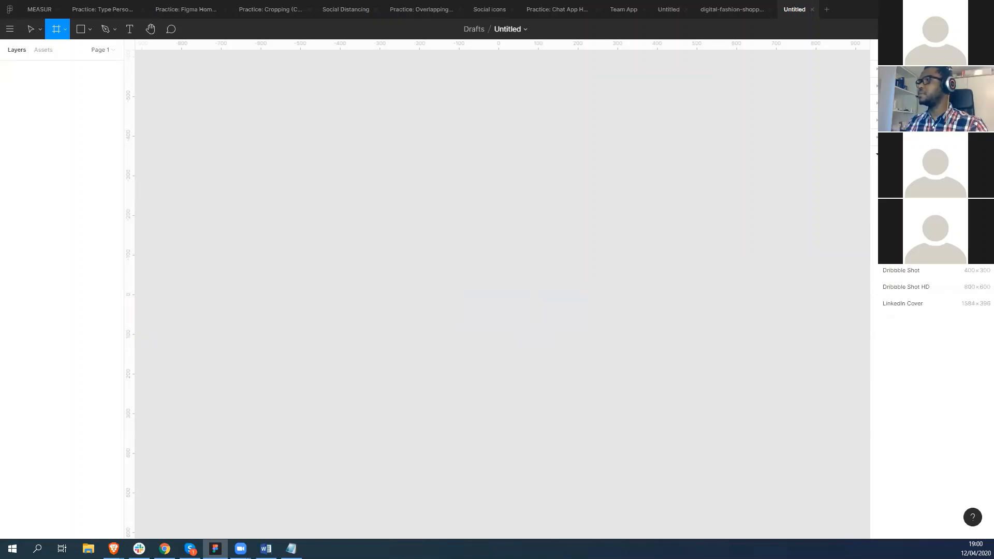
click(903, 204)
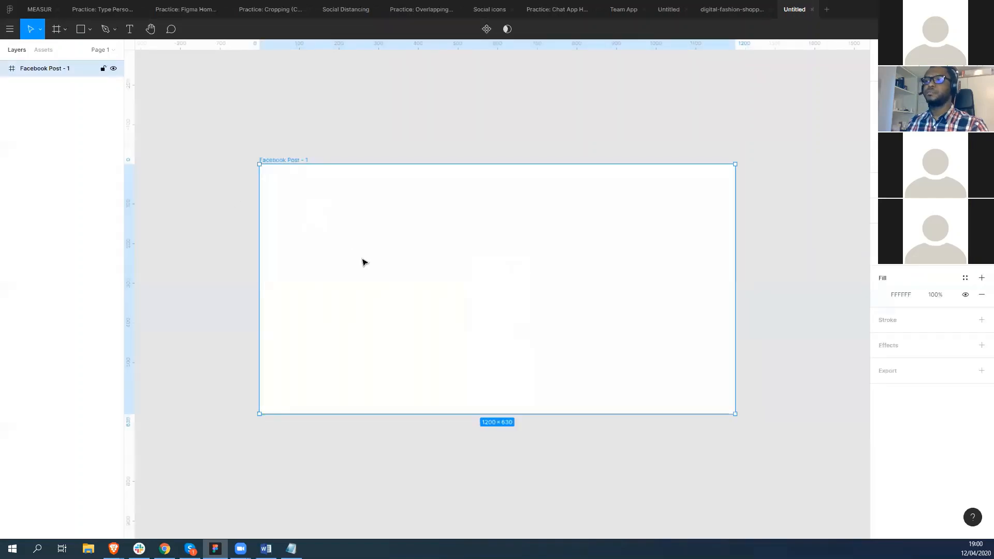
key(ctrl+z)
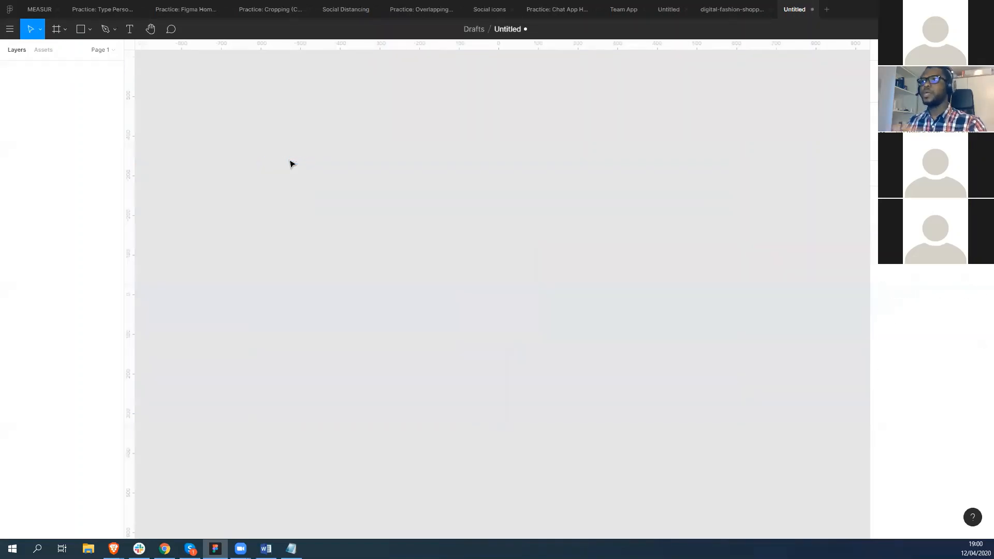
Step: Activate the Frame tool in the empty Untitled file
click(64, 31)
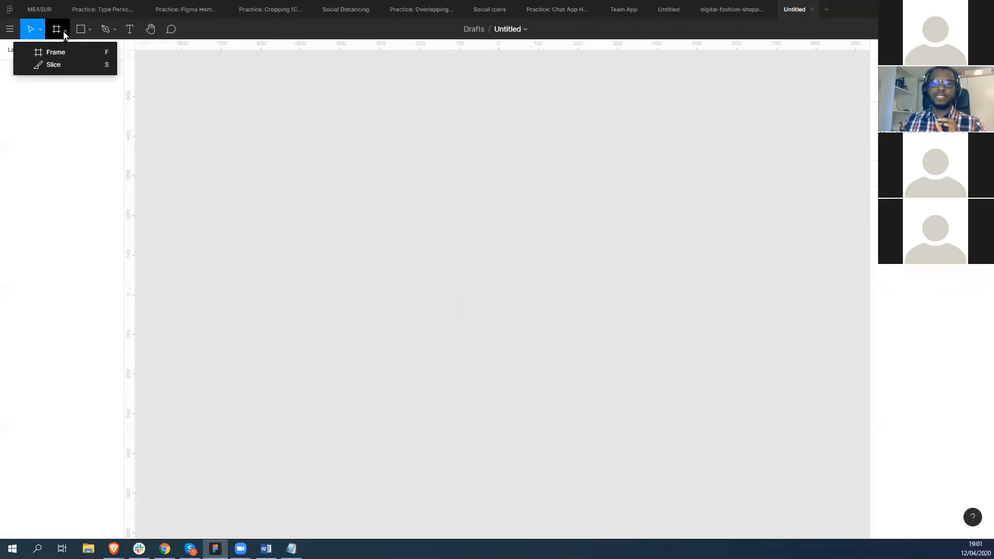
click(66, 51)
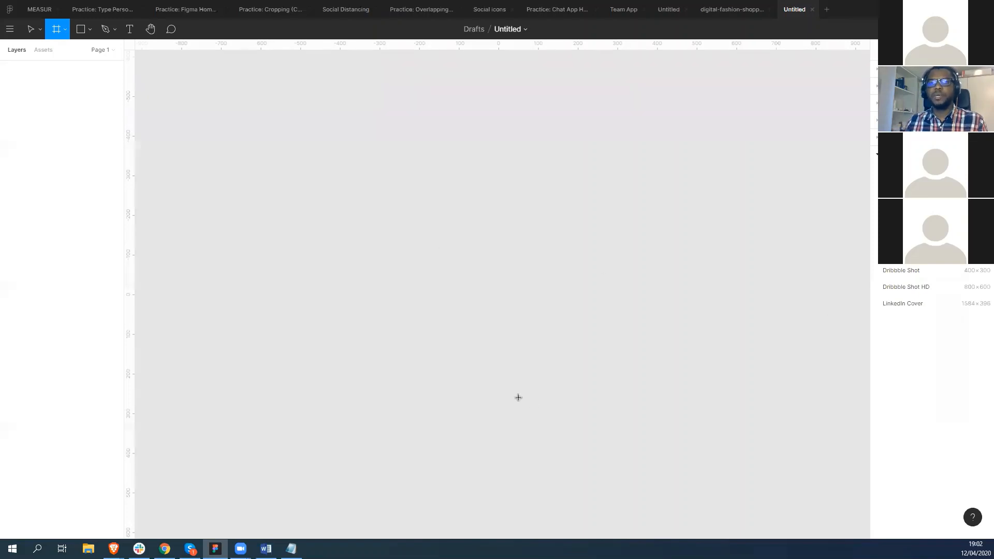
Step: Switch to the Brave browser and show the developer tools' console for the Google results page on figma
click(932, 9)
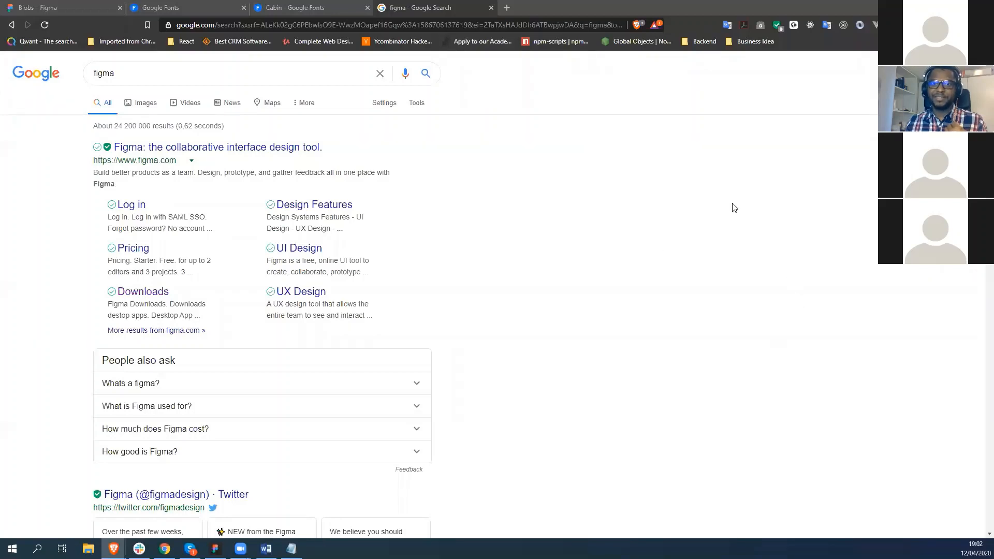
right_click(707, 165)
click(746, 296)
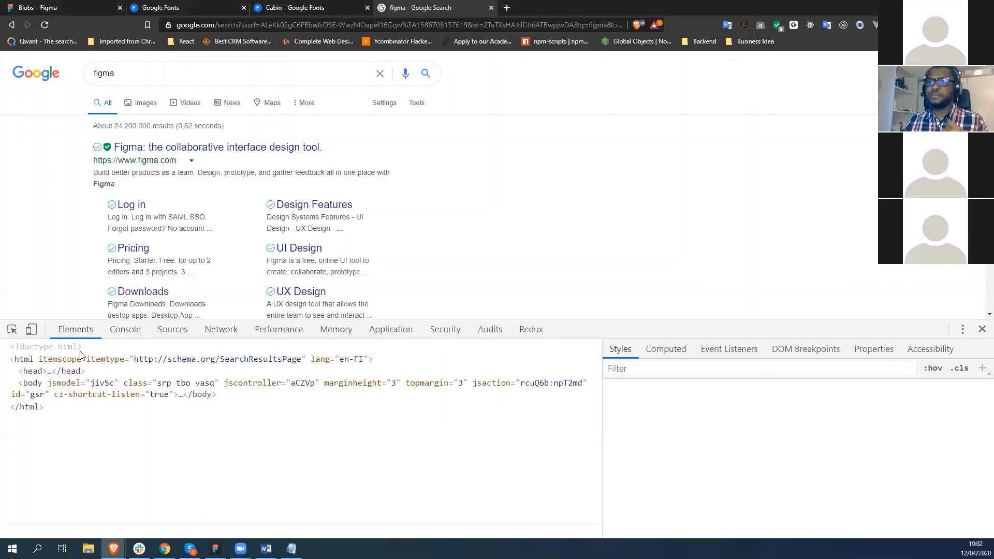
click(110, 331)
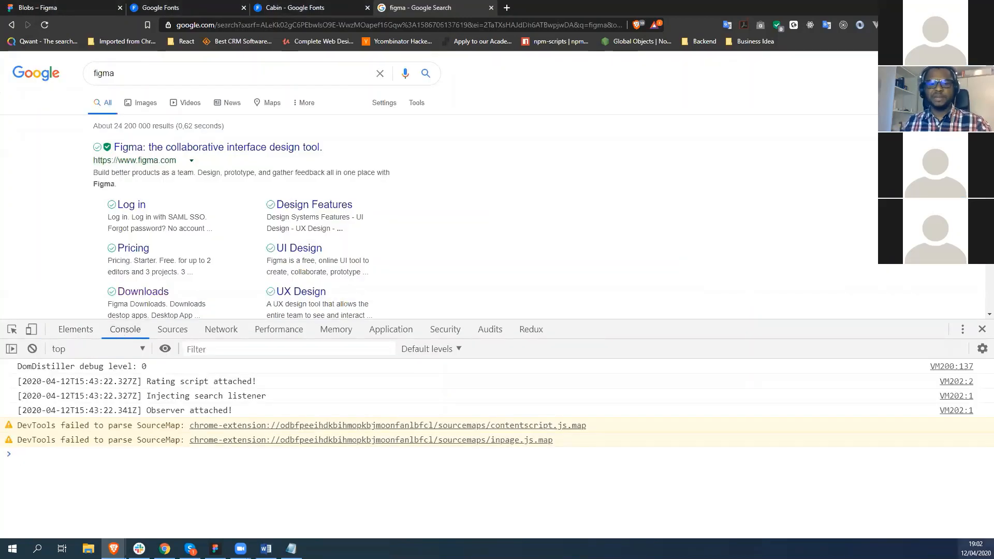
Step: Enter "document" at the console prompt, clear it without running it, and close the developer tools
text(docum)
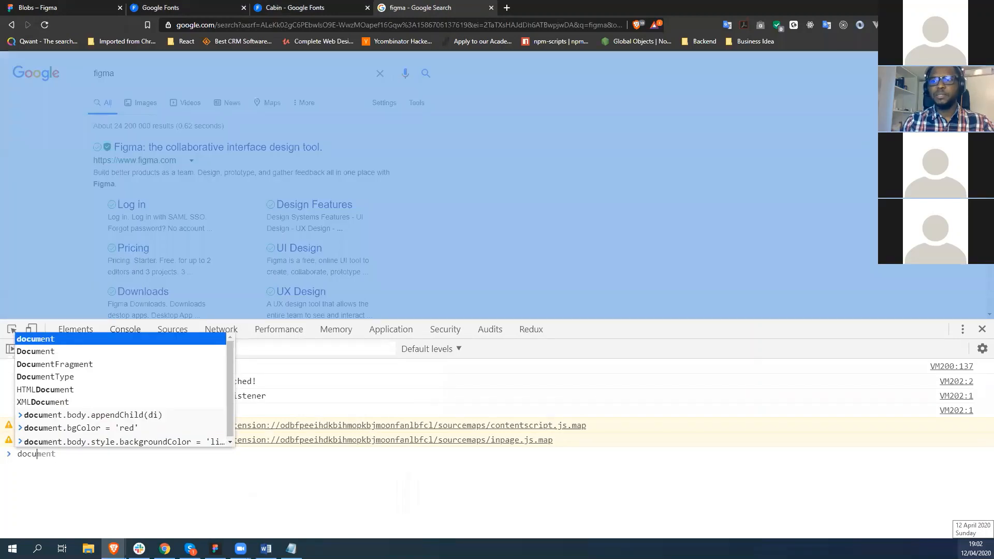
text(ent)
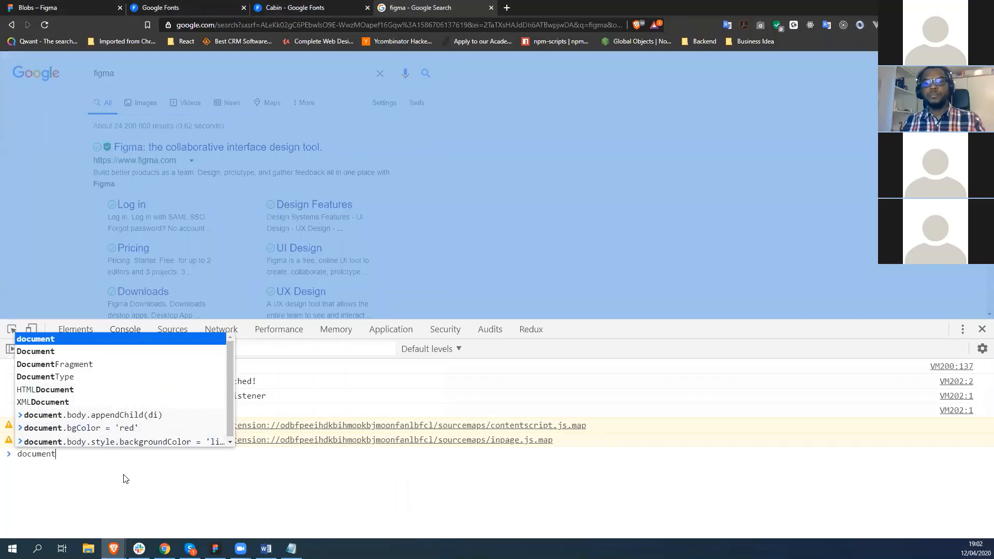
key(BackSpace)
key(BackSpace)
key(BackSpace)
key(BackSpace)
key(BackSpace)
key(BackSpace)
key(BackSpace)
key(BackSpace)
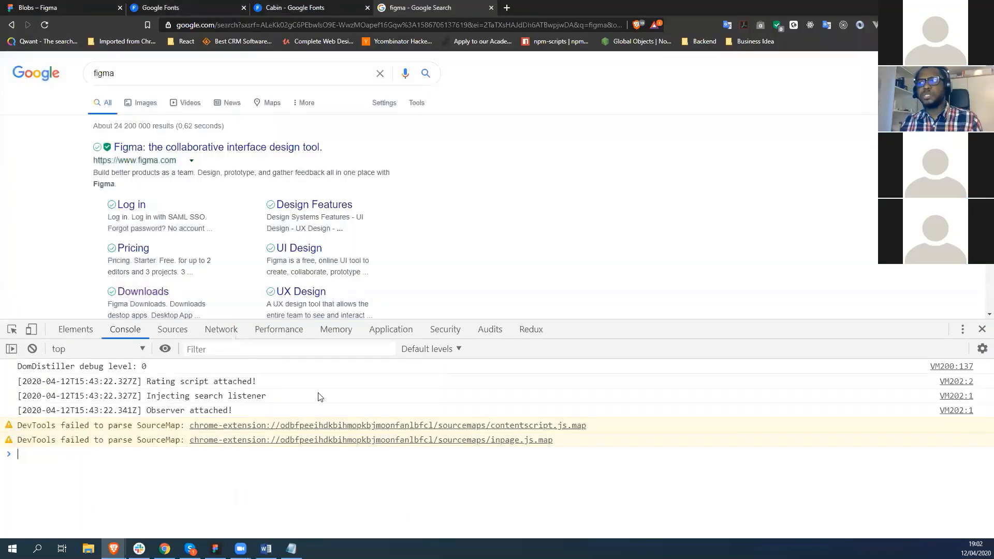
click(982, 330)
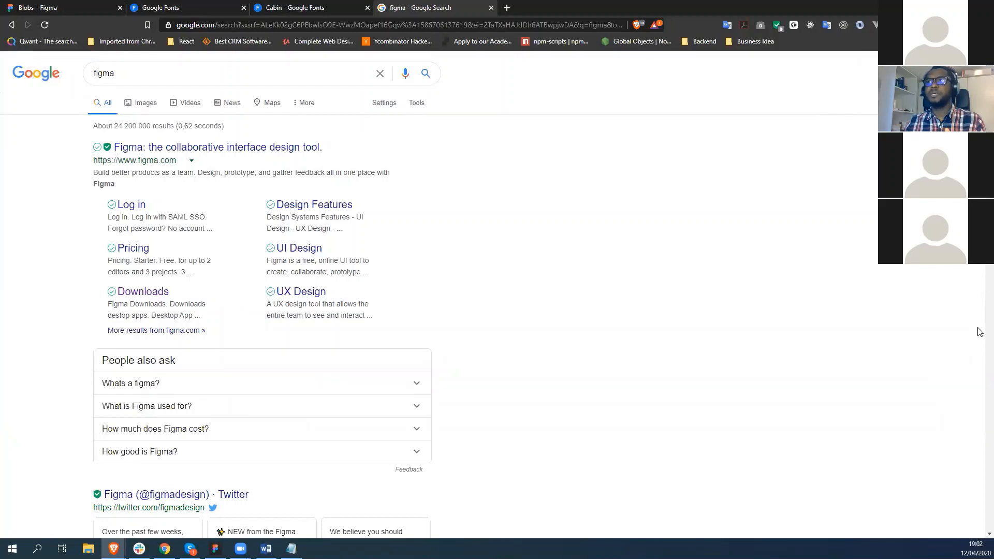
Step: Open webflow.com in a new browser tab and open the Chat App project in the Designer
click(507, 8)
text(webf)
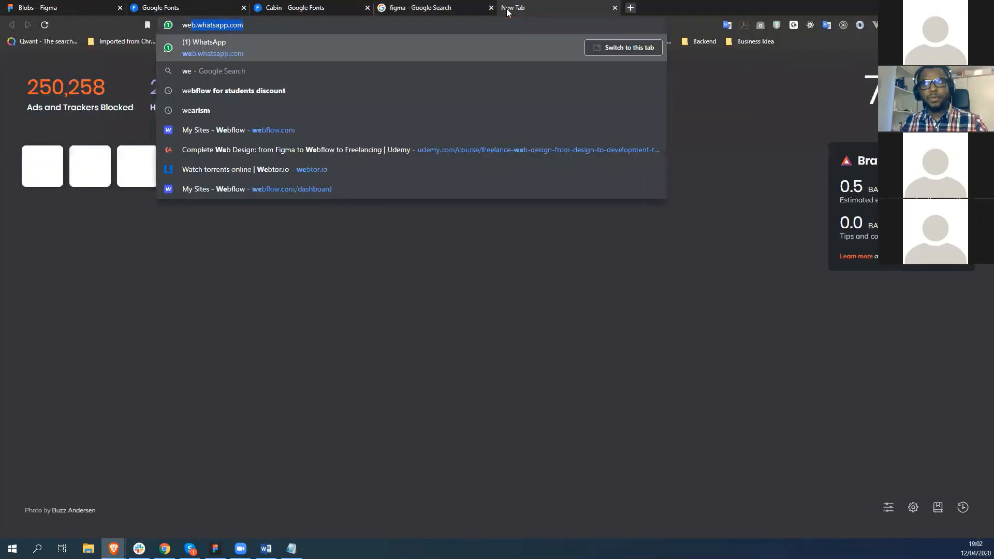
text(l)
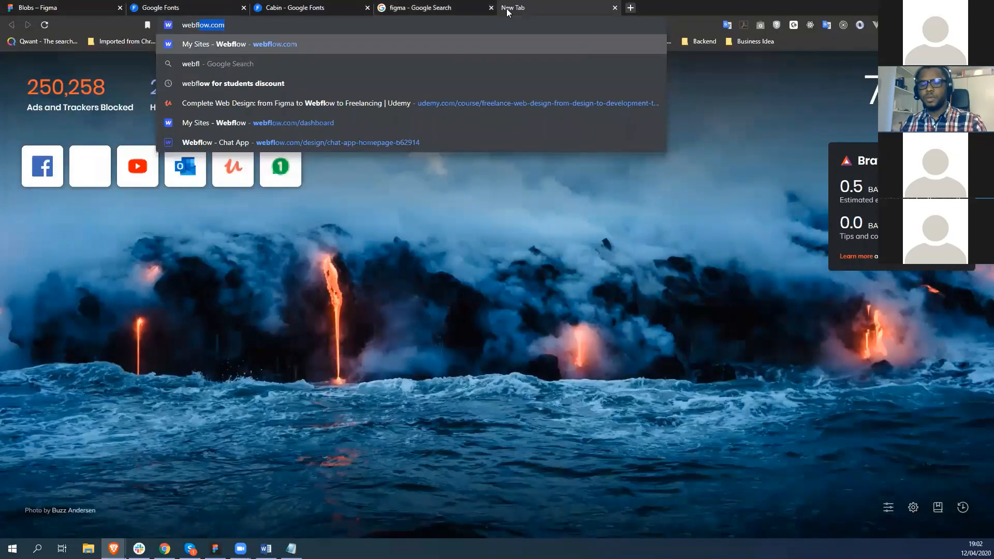
key(Return)
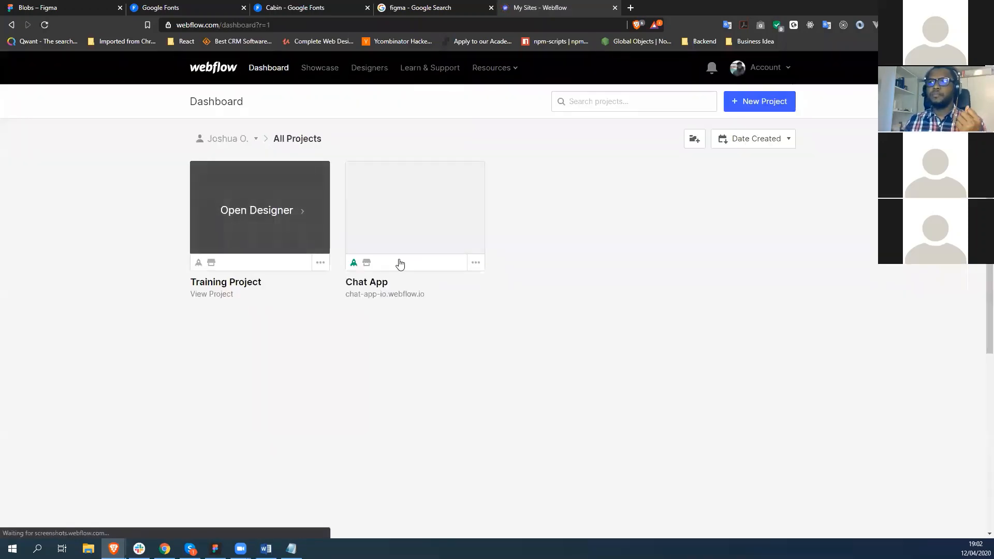
click(386, 216)
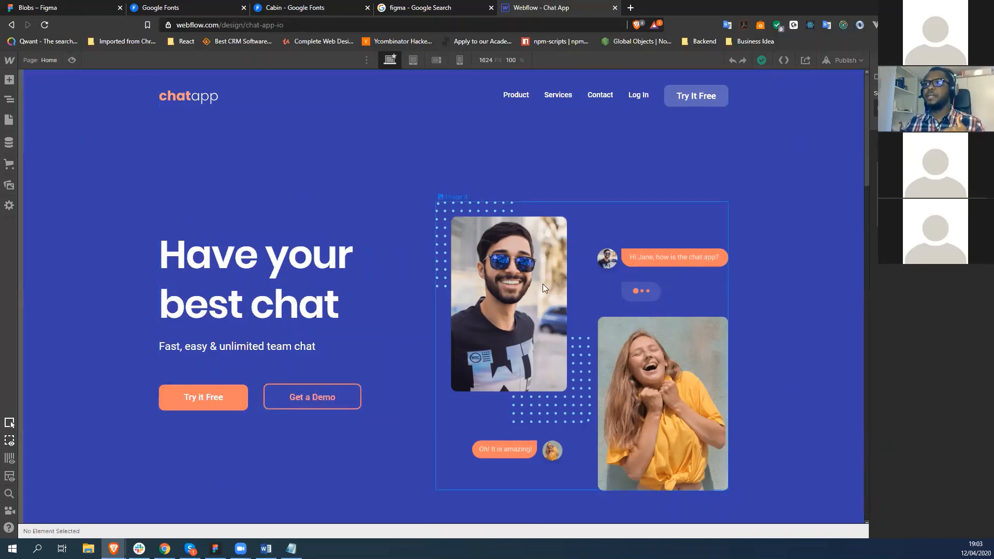
Step: Try moving the hero image on the Chat App page, undo it, and review the page down to the footer and back
drag(489, 225, 419, 272)
key(ctrl+z)
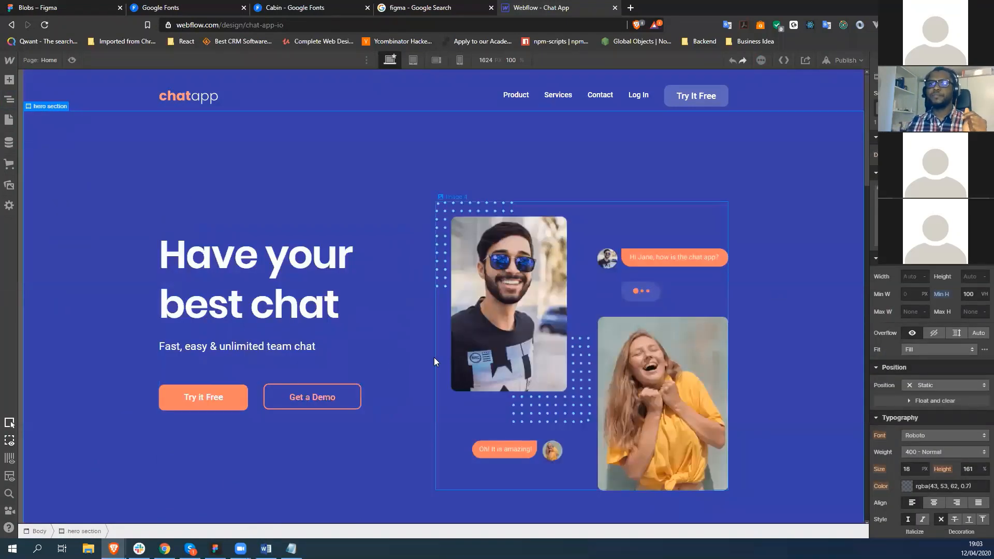
scroll(338, 376, down, 4)
scroll(337, 378, down, 17)
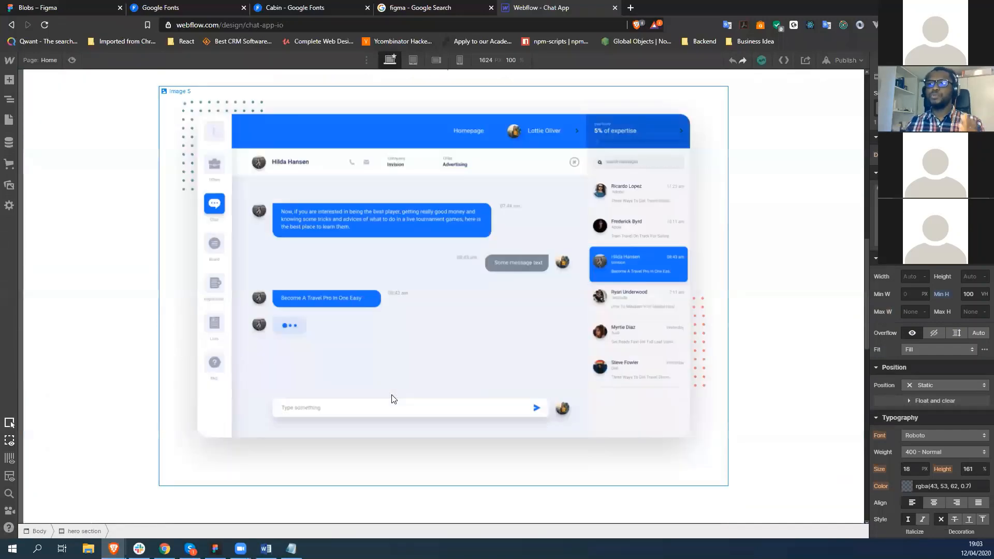
scroll(392, 405, down, 5)
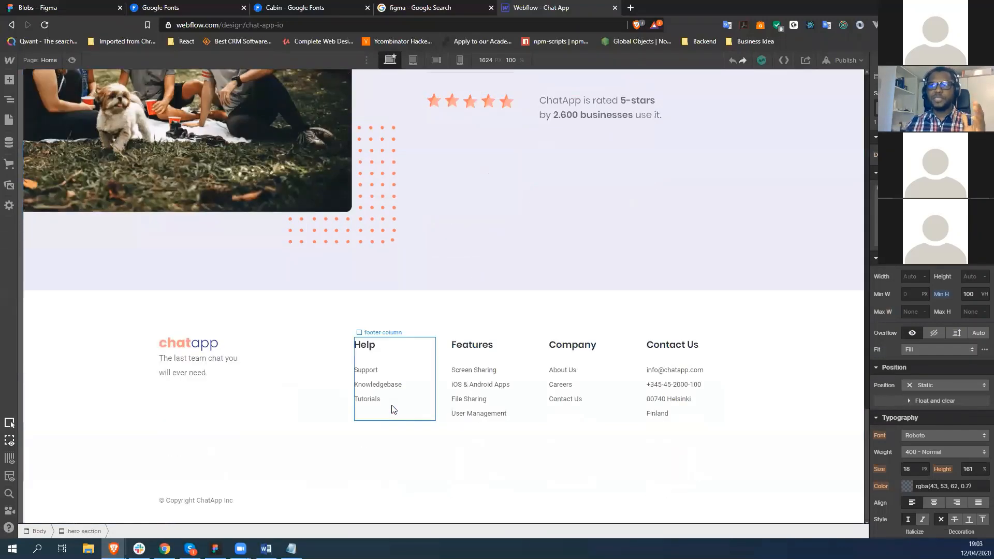
scroll(797, 444, up, 20)
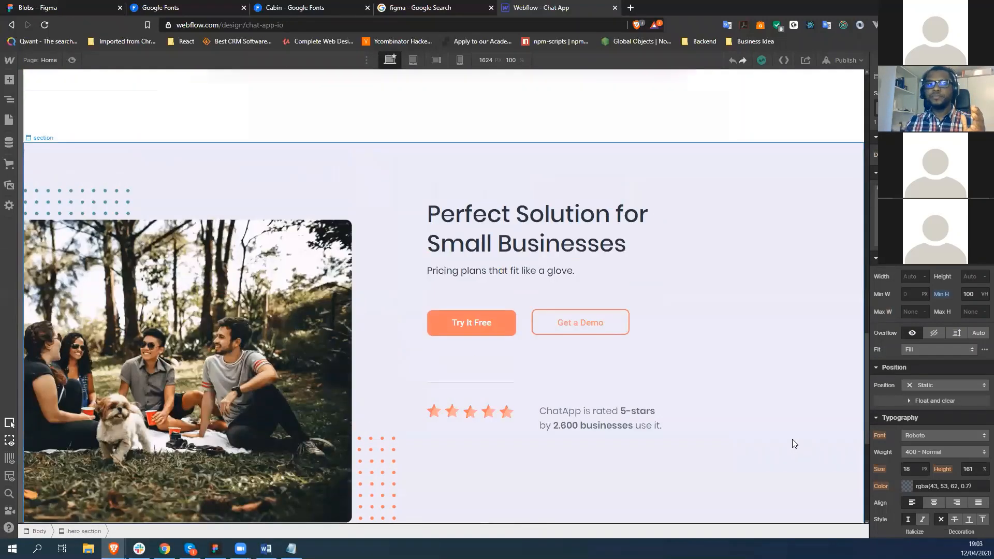
scroll(794, 442, up, 5)
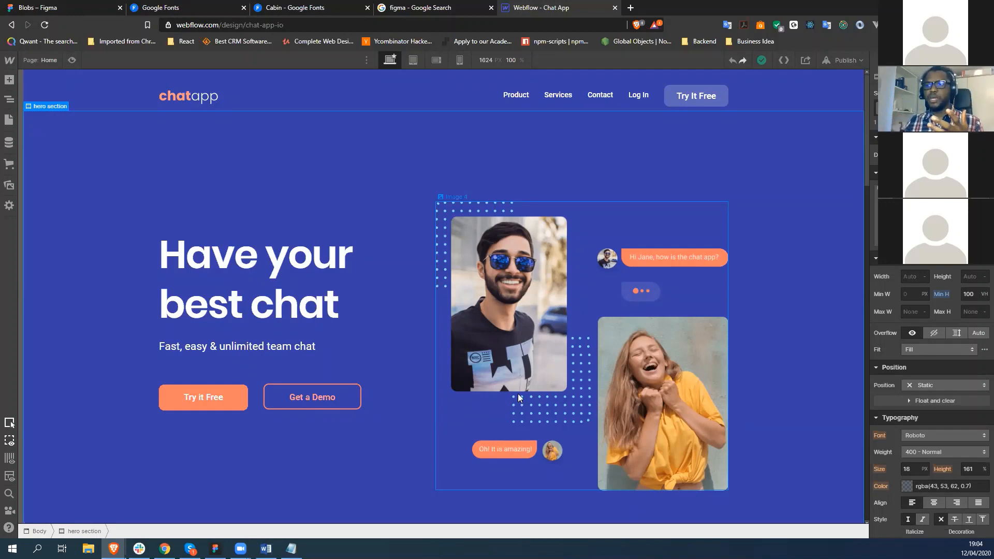
Step: Switch to Figma and open the Practice: Chat App Homepage Design (Copy) file from the recently viewed files
click(215, 549)
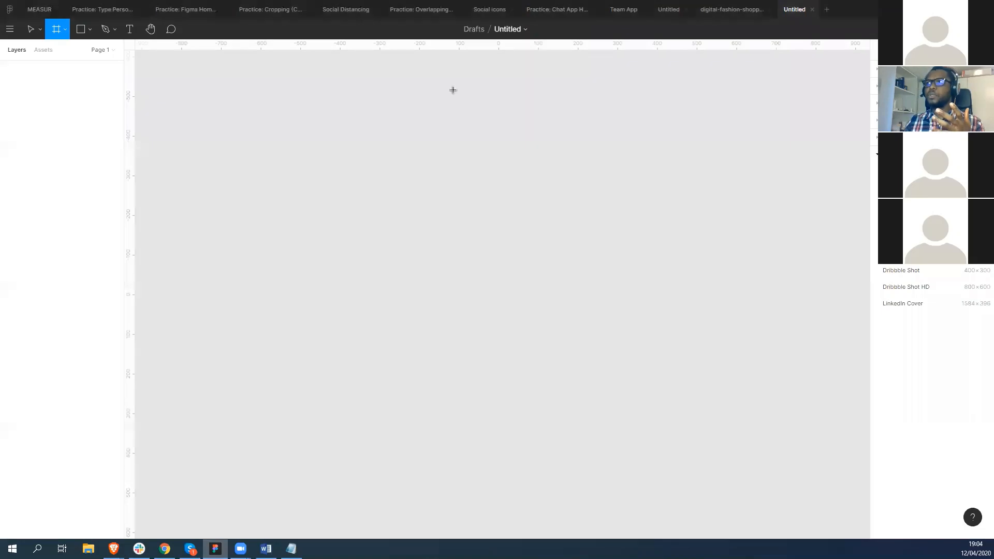
click(10, 9)
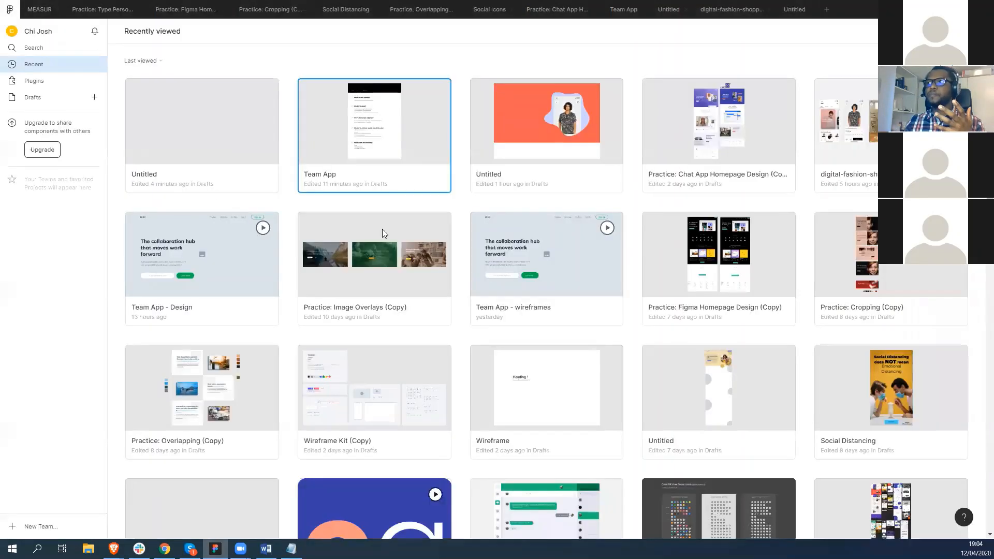
double_click(707, 127)
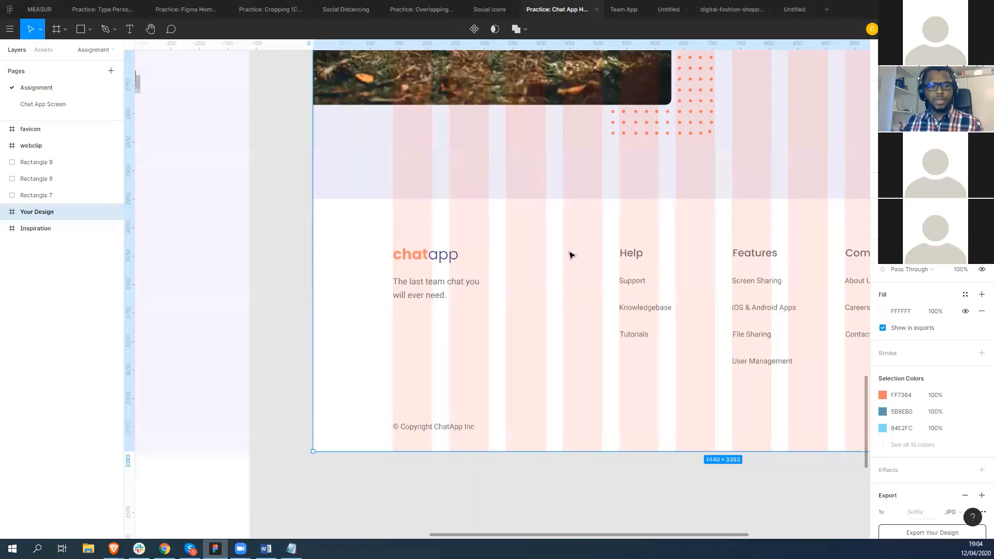
Step: Examine the Your Design frame from the footer up to the hero section, and hide its layout grid
scroll(571, 239, down, 5)
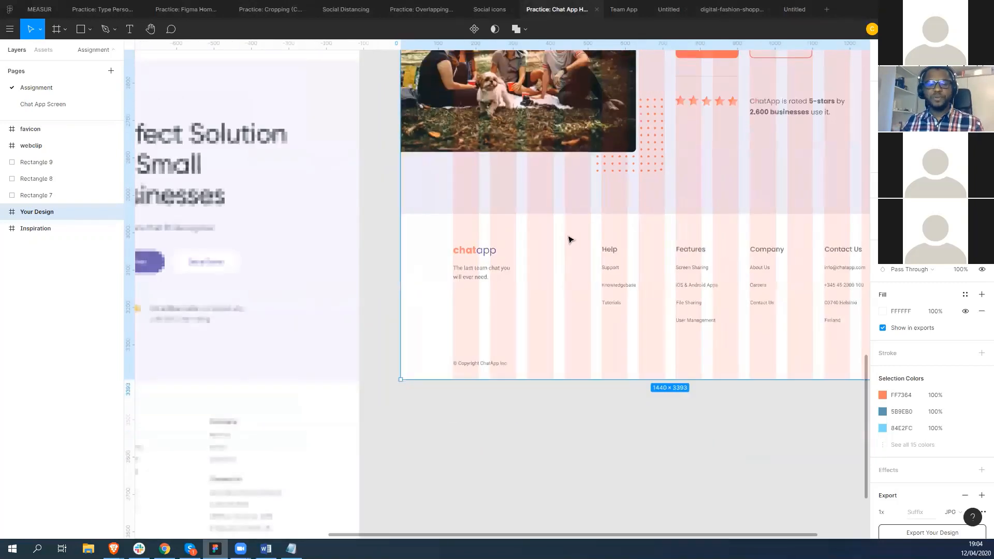
scroll(455, 355, up, 8)
scroll(456, 356, right, 5)
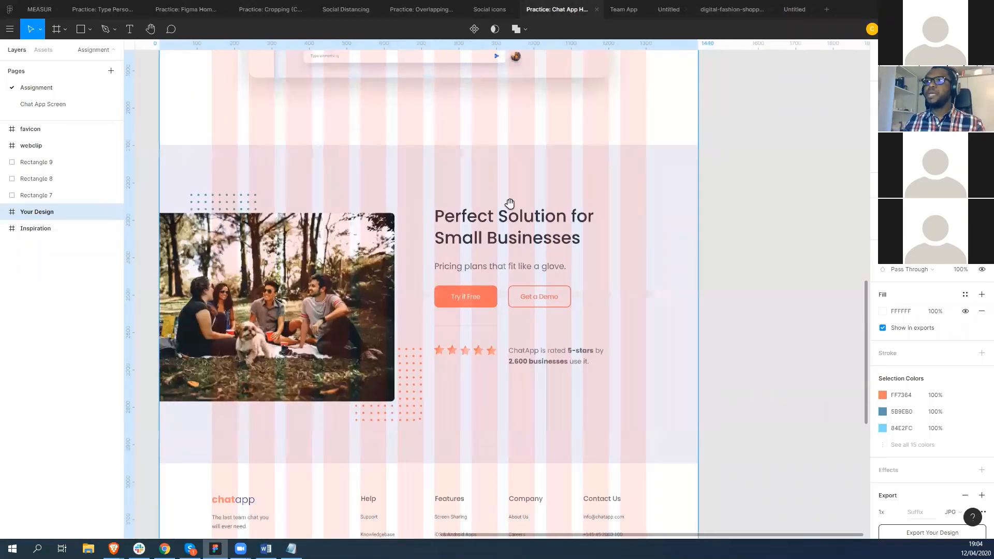
scroll(517, 250, up, 6)
scroll(517, 250, left, 3)
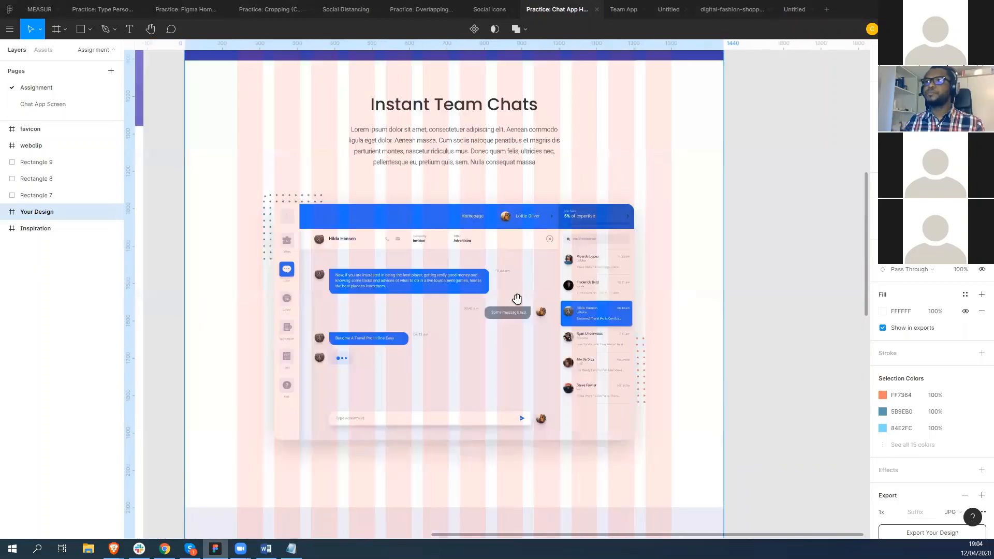
scroll(519, 210, up, 6)
scroll(519, 210, right, 1)
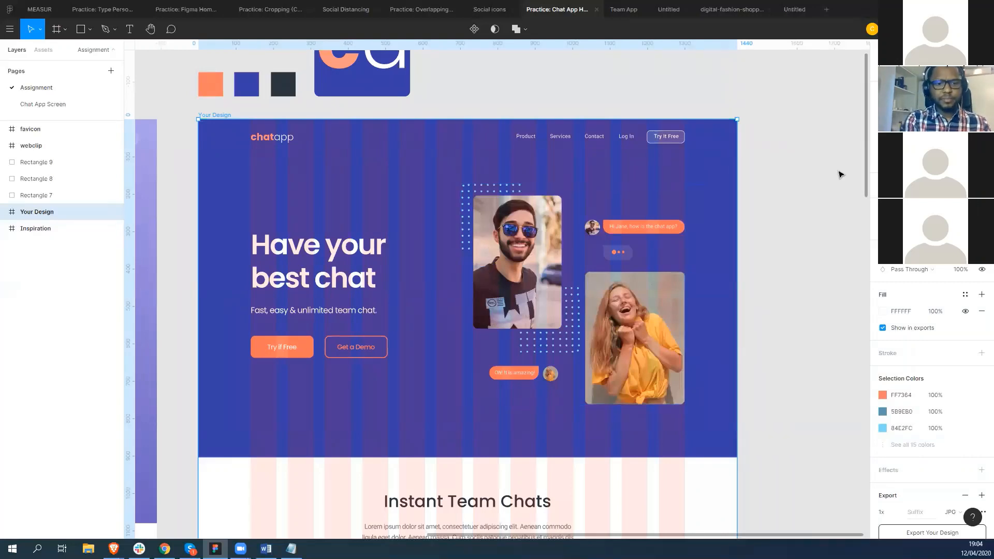
key(ctrl+g)
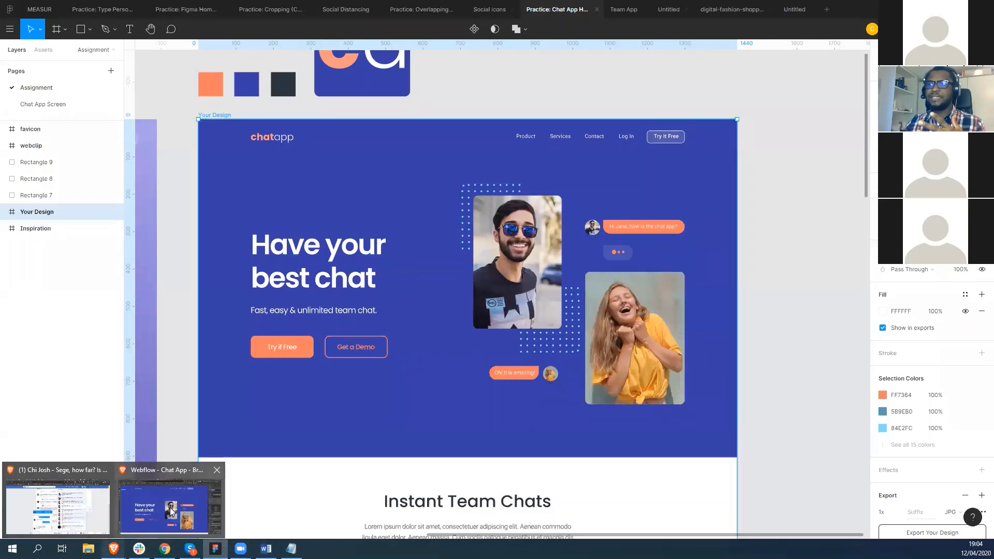
Step: Switch back to the Webflow project in the browser, open its published site chat-app-io.webflow.io, and highlight the site's address
click(166, 498)
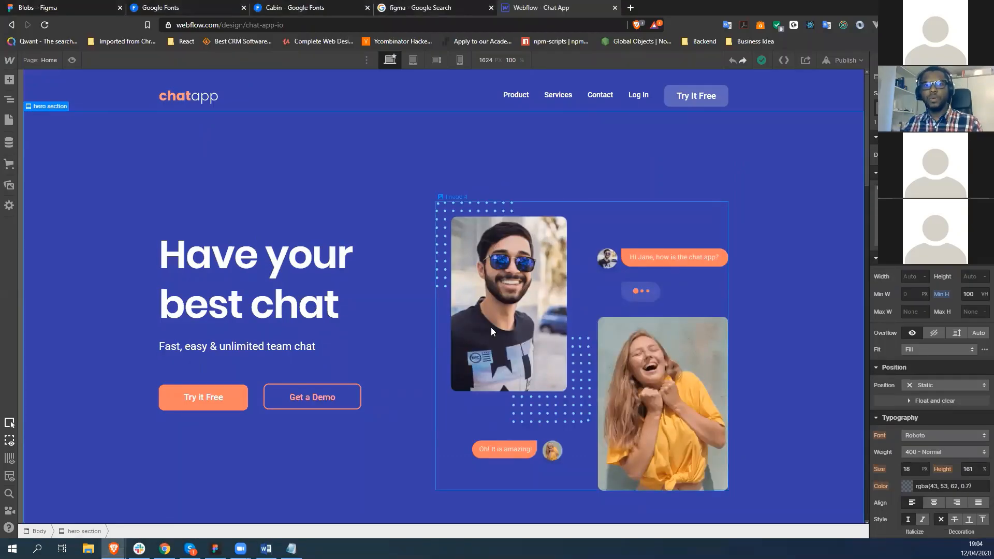
click(847, 61)
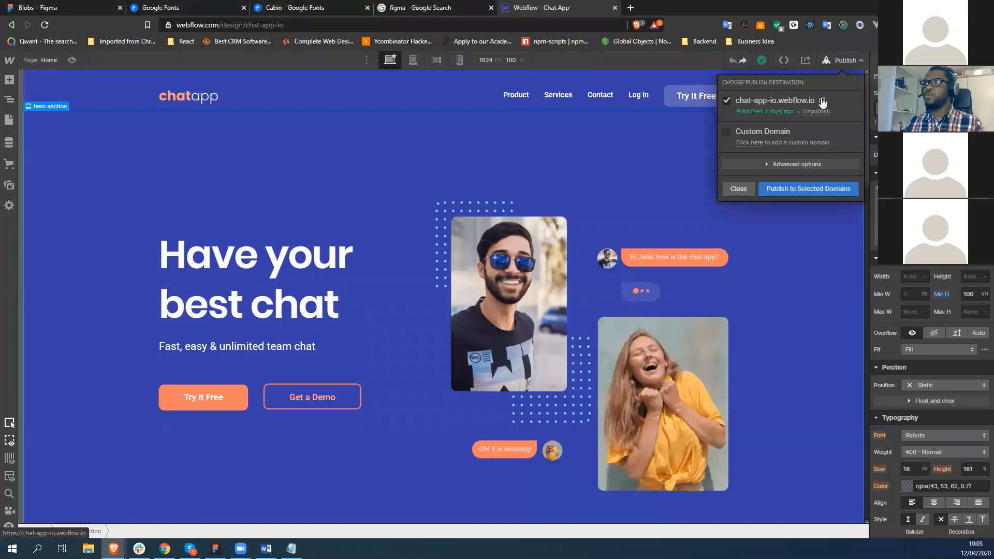
click(820, 101)
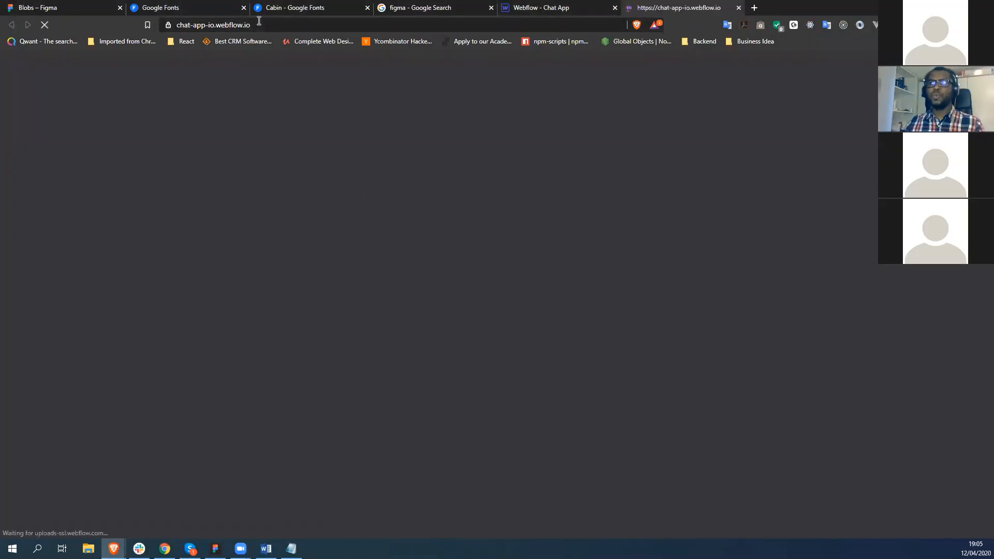
click(258, 23)
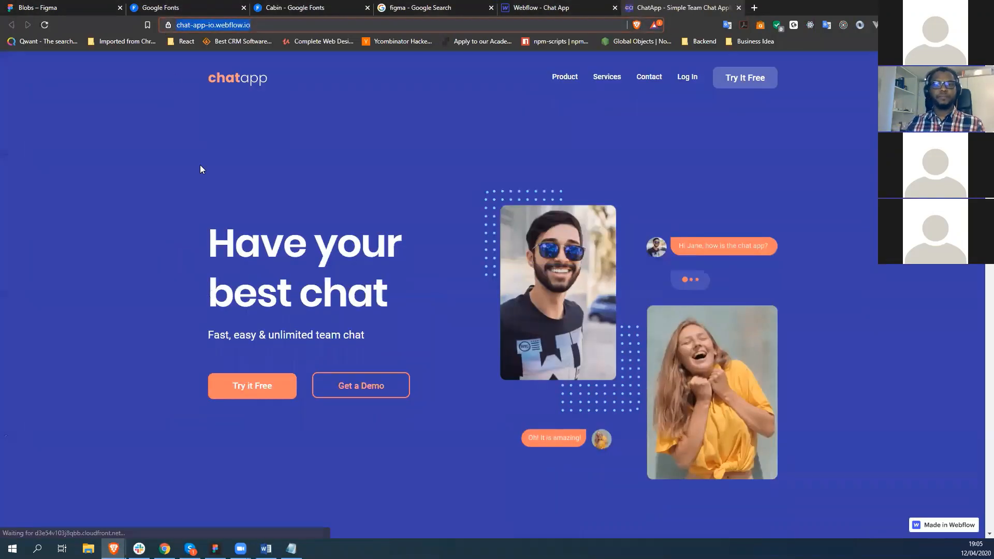
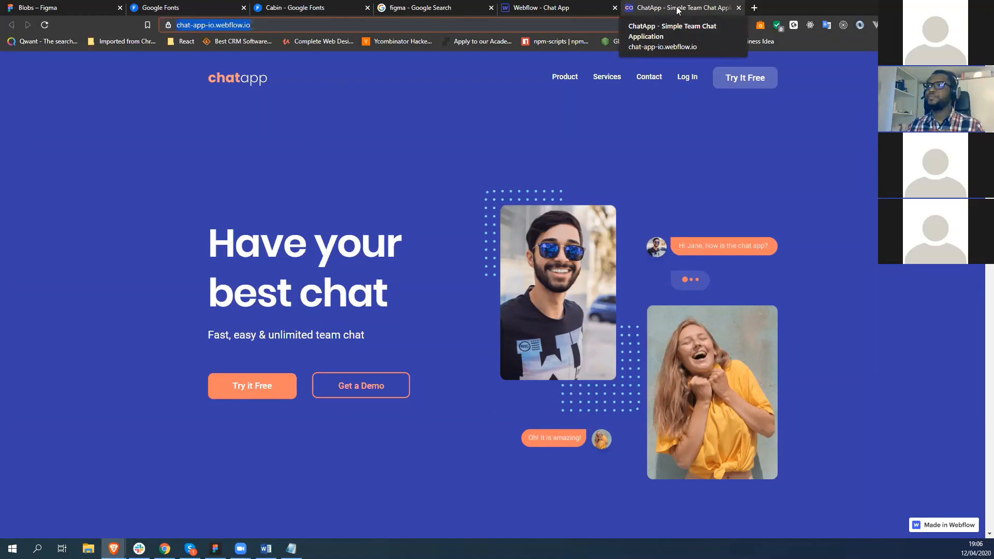
Step: Close the published site's browser tab and return to the empty Untitled file in Figma
key(ctrl+w)
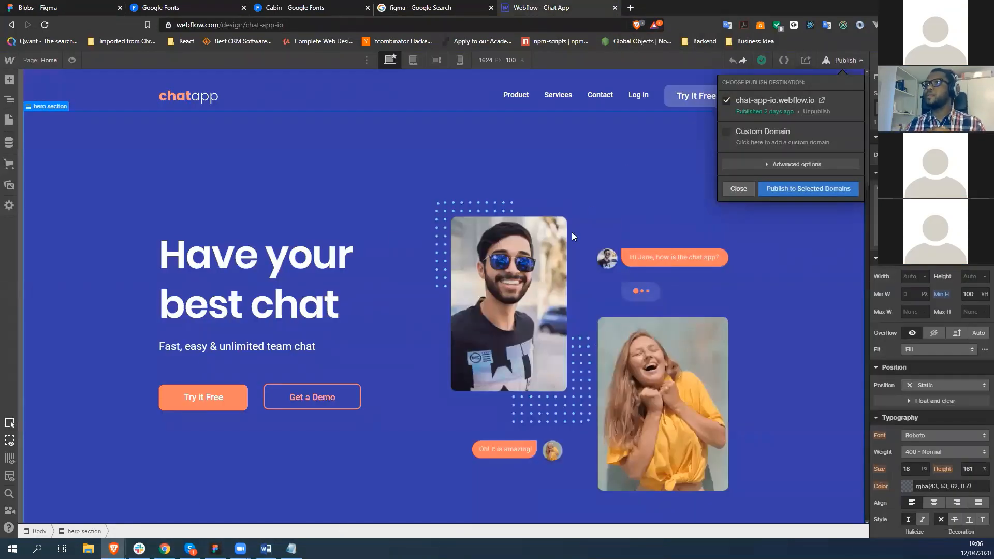
click(215, 549)
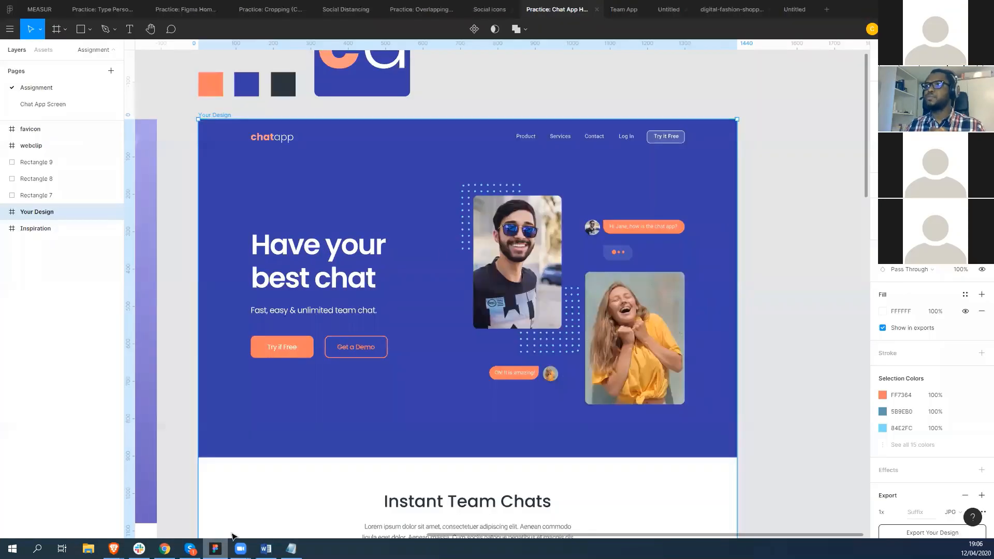
click(792, 11)
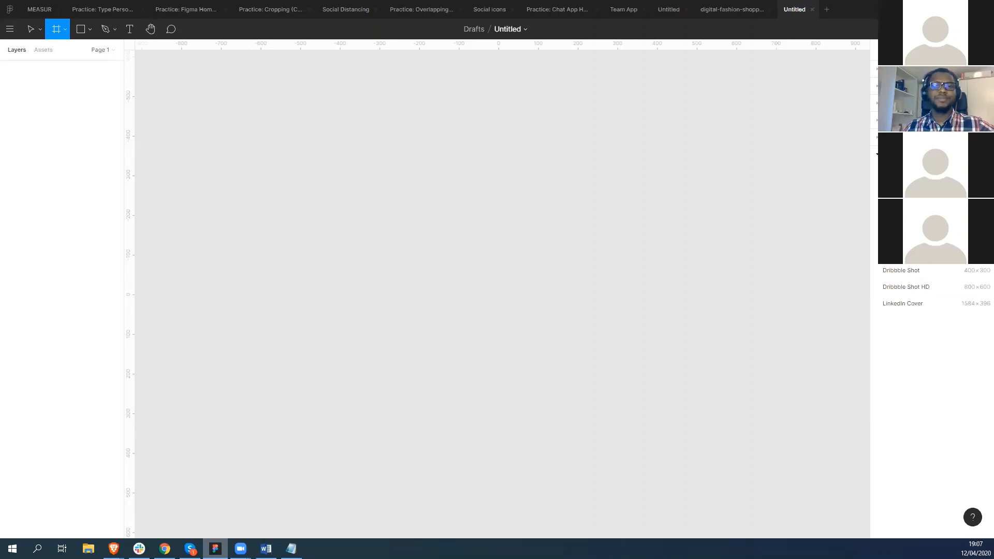
mouse_move(215, 548)
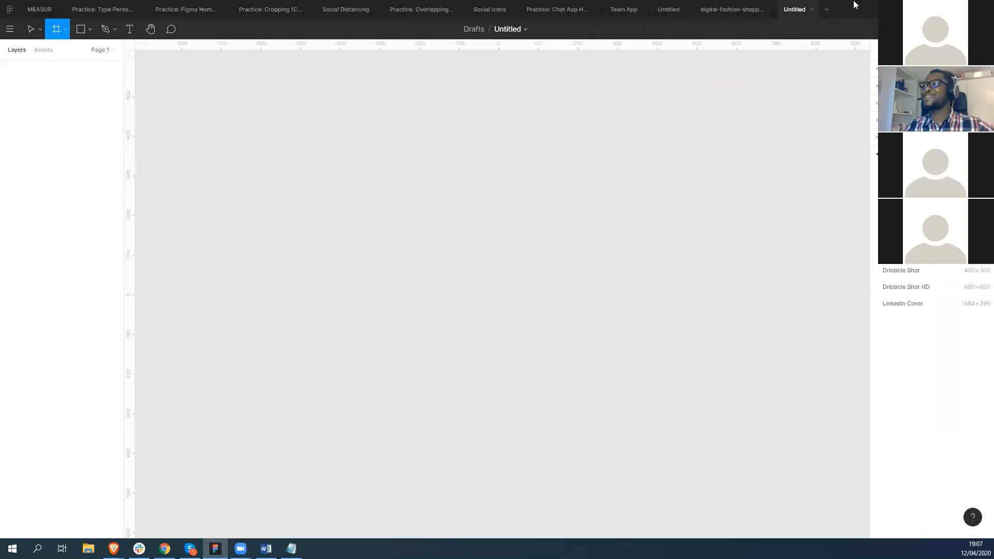
Step: Switch to the browser, search the web for "export figma to webflow" in a new tab, and look through the results
key(alt+Tab)
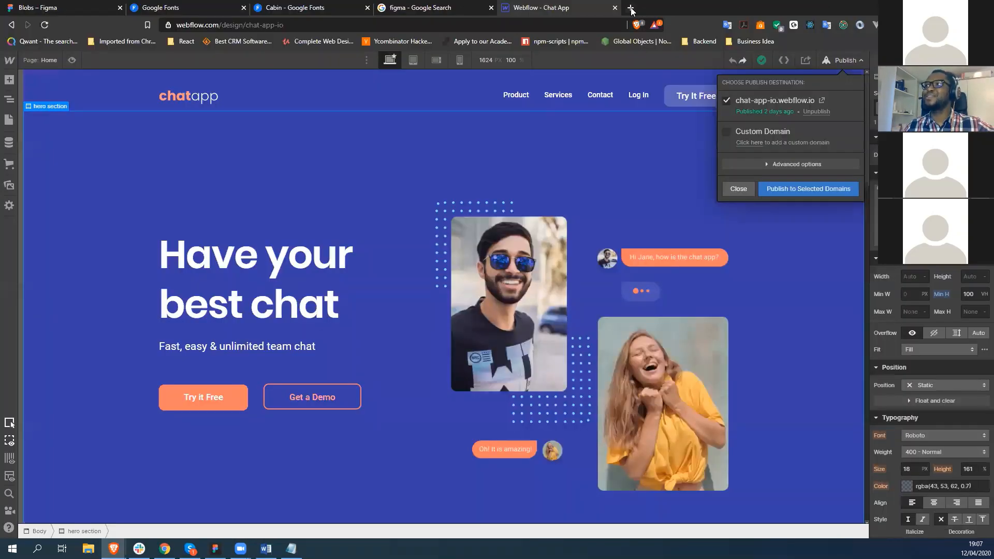
key(ctrl+t)
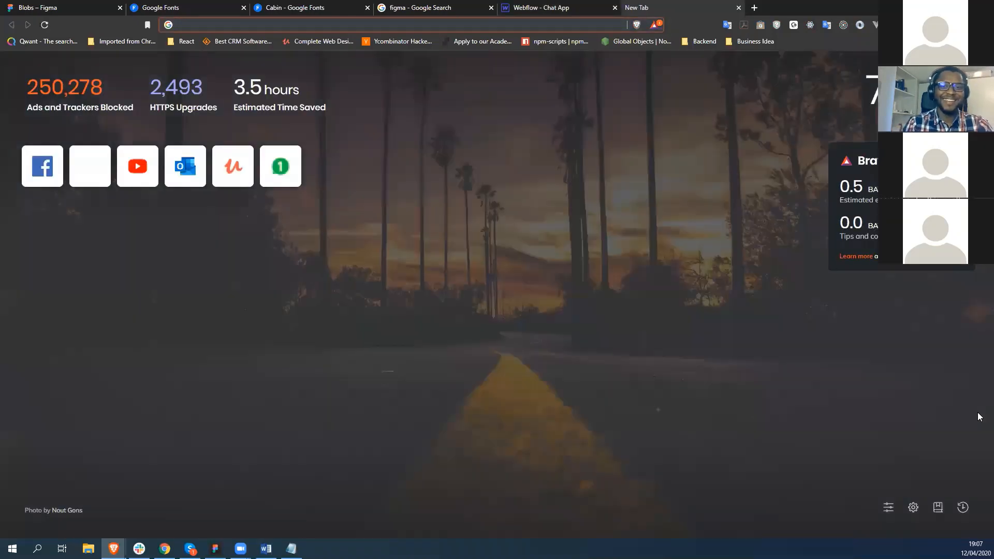
text(je)
key(BackSpace)
key(BackSpace)
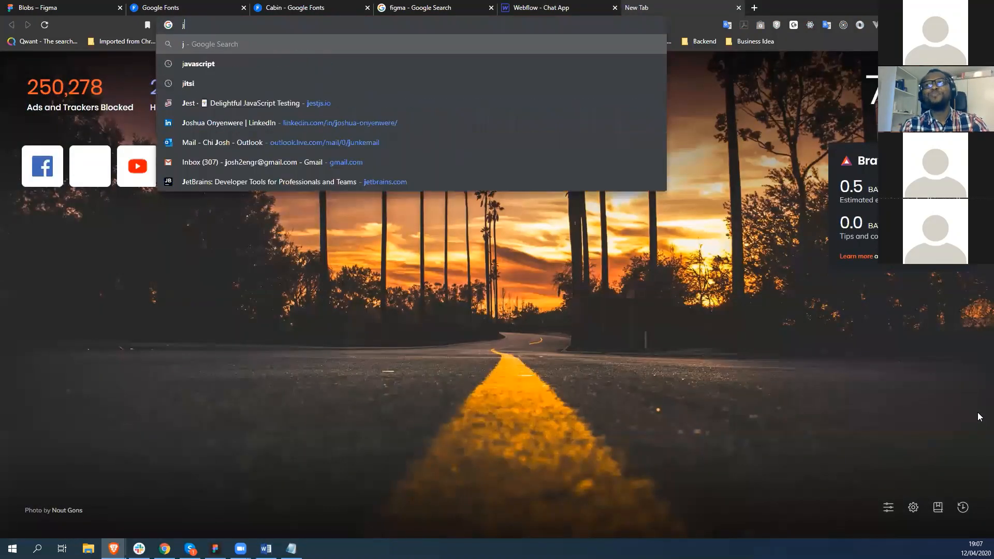
text(export)
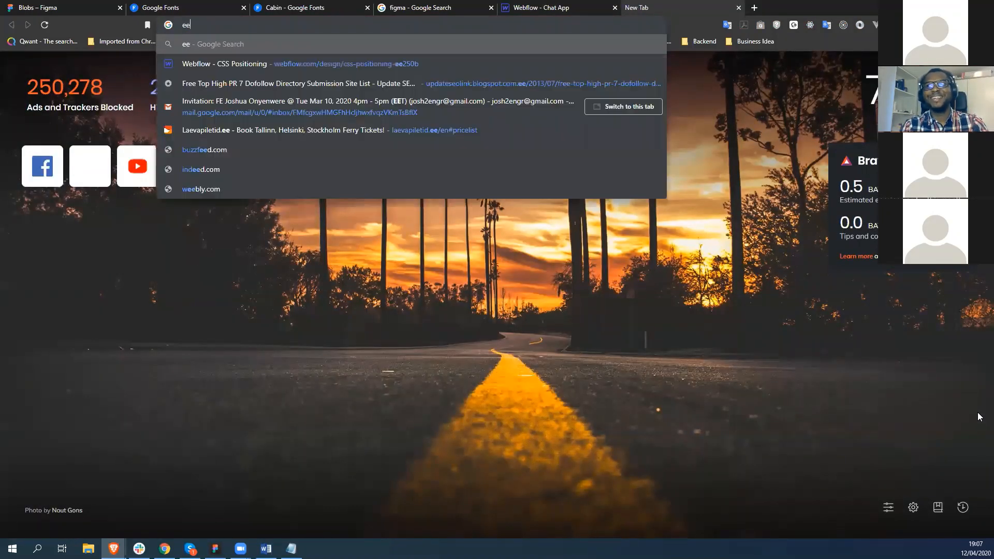
text( figma )
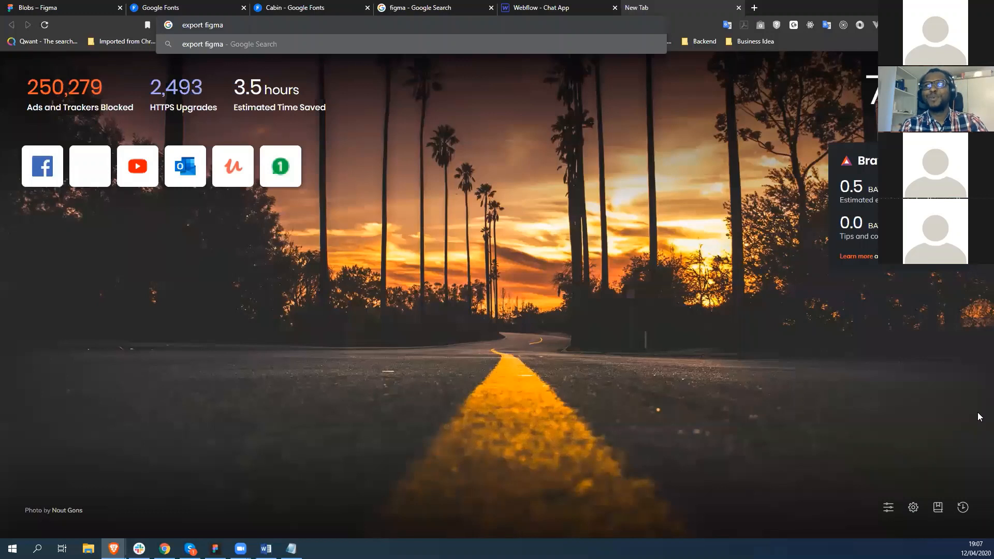
text(to web)
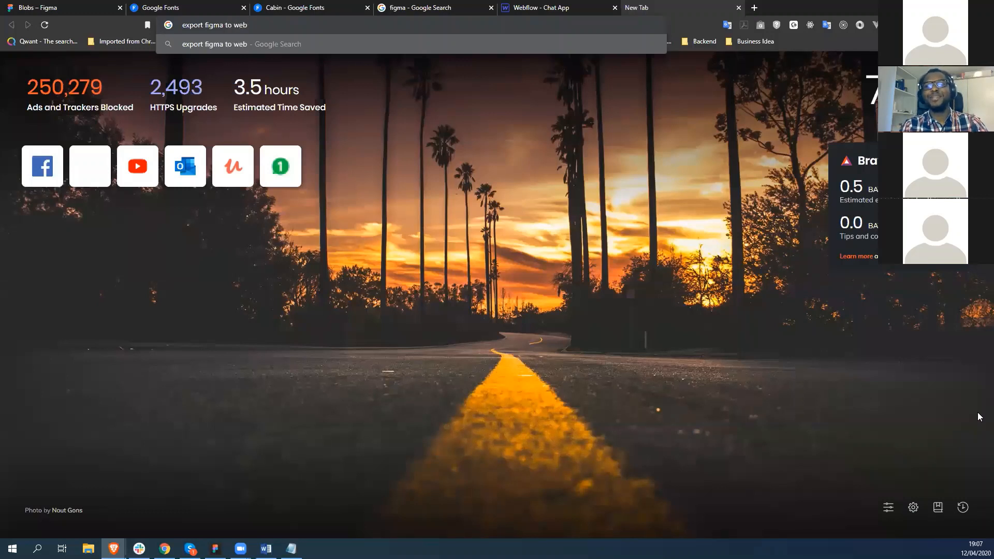
text(flow)
key(Return)
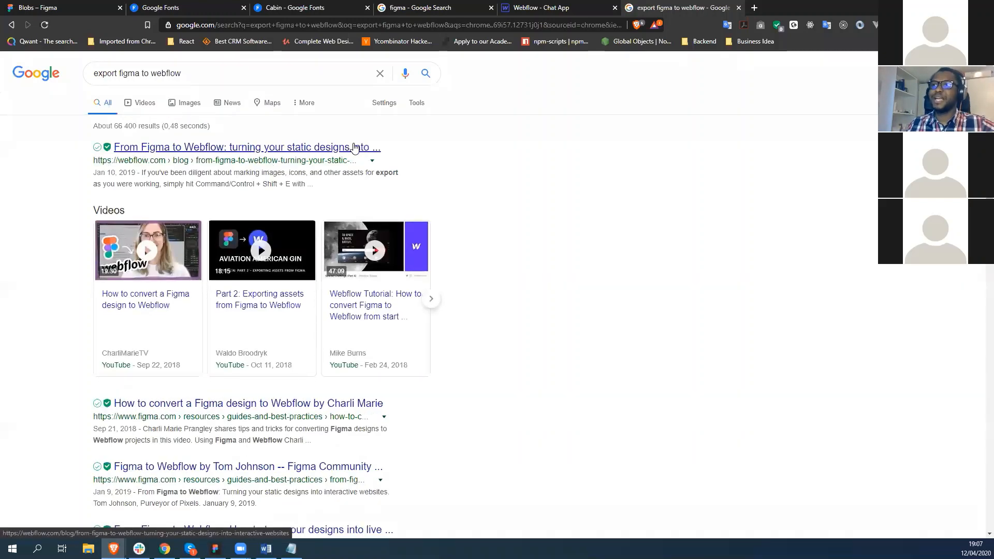
scroll(205, 384, down, 3)
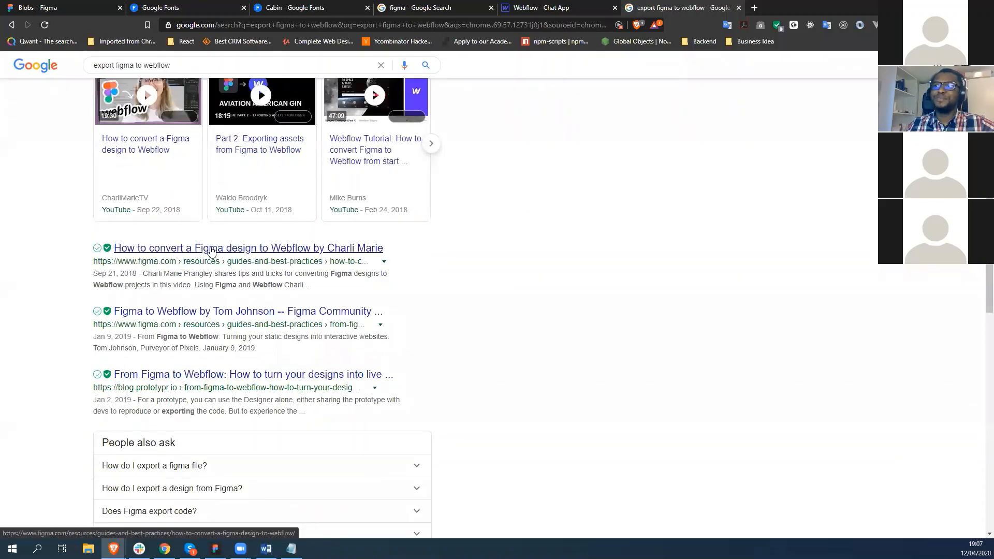
scroll(308, 338, down, 1)
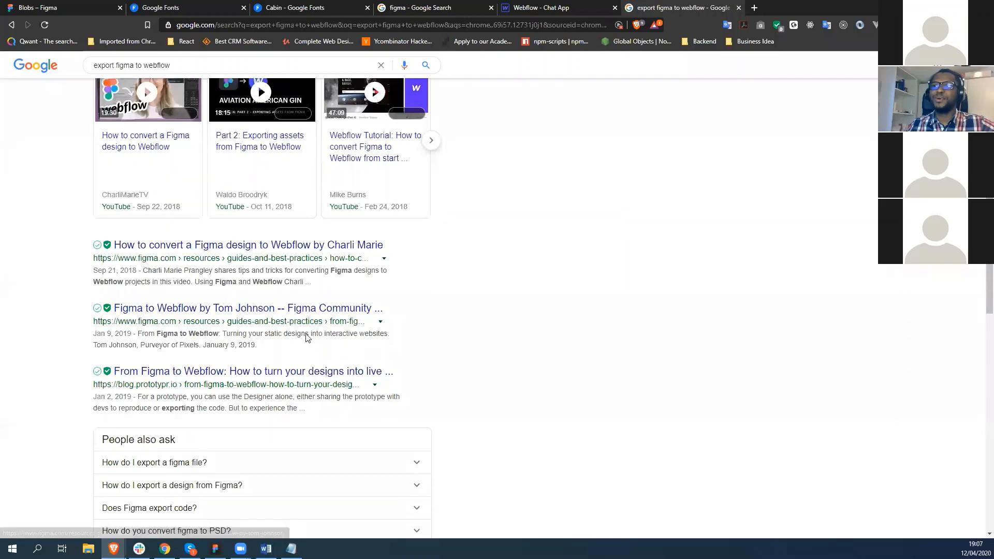
scroll(307, 338, down, 1)
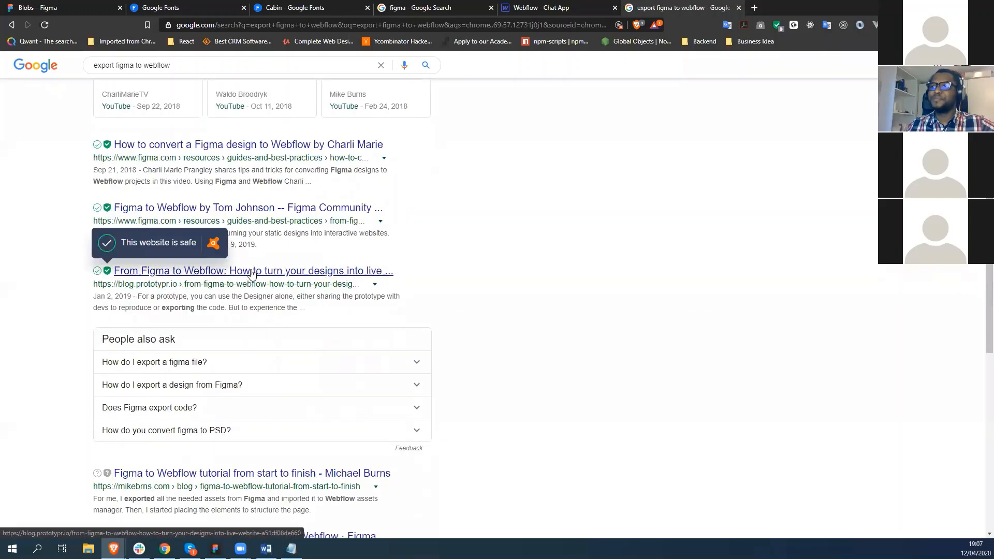
scroll(455, 383, down, 2)
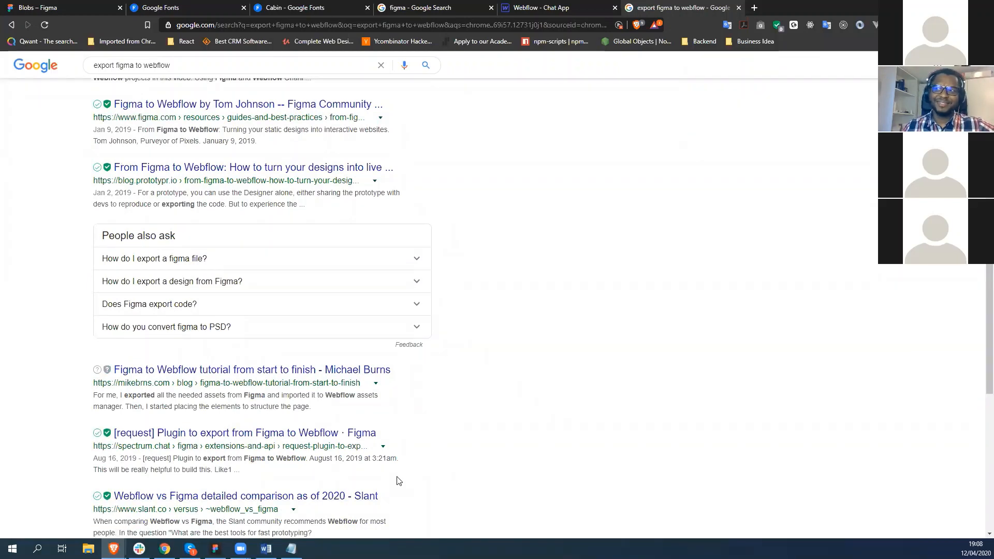
scroll(444, 479, up, 7)
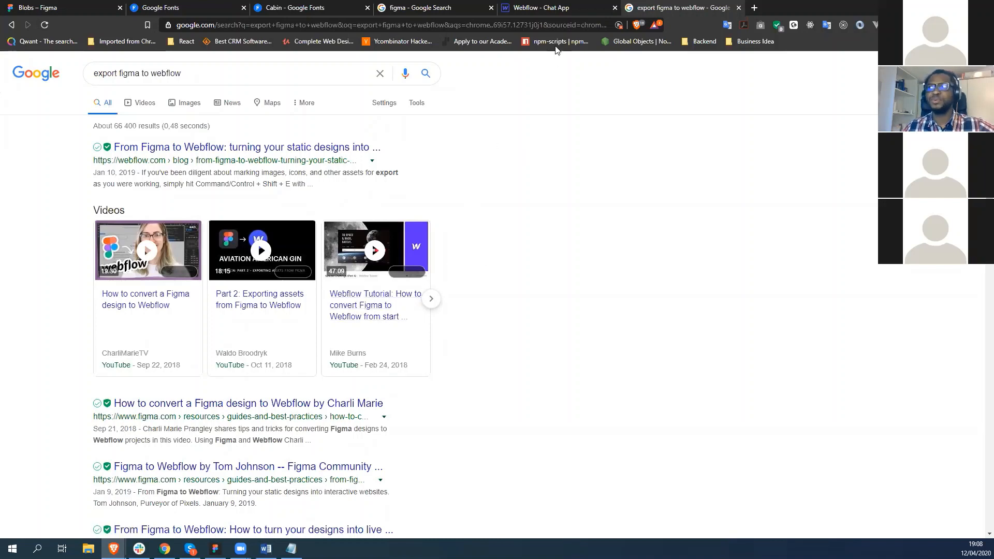
Step: Return to Figma, open the Practice: Chat App Homepage Design file, and select the "Have your best chat" heading to examine its text properties
click(541, 8)
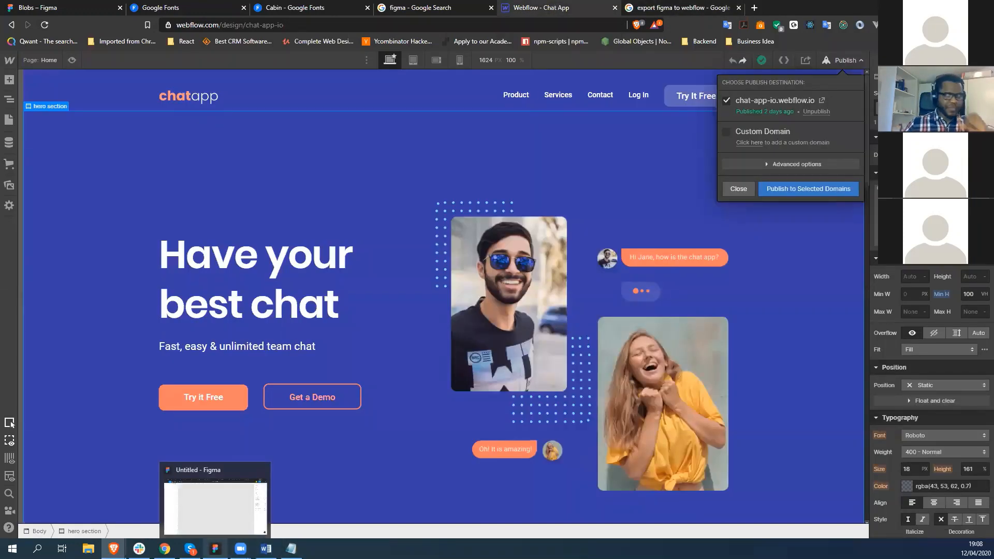
click(215, 549)
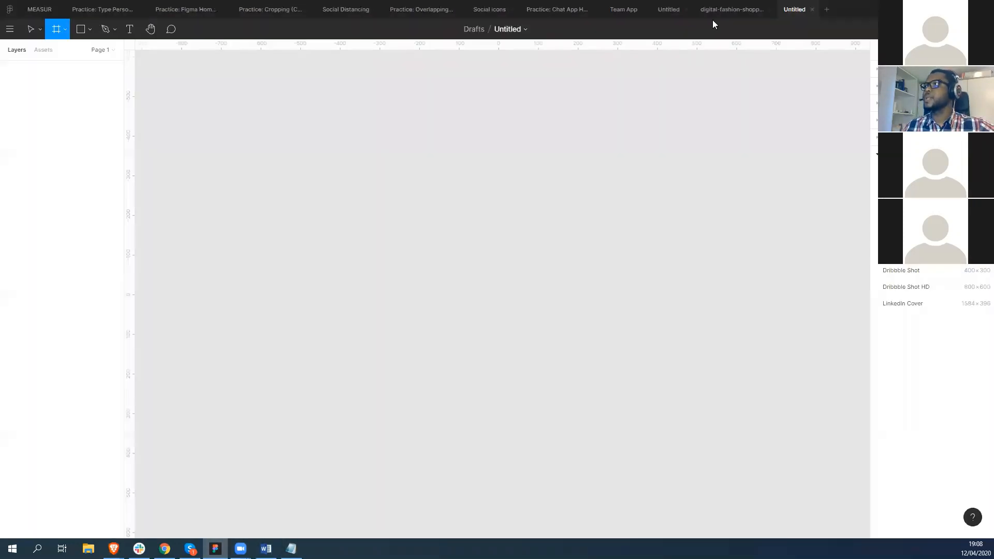
click(9, 9)
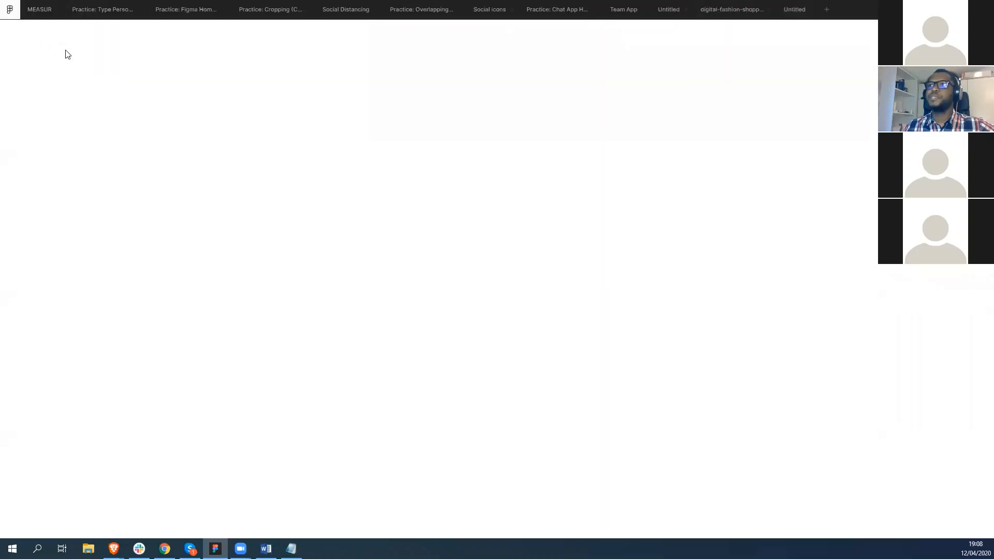
click(723, 119)
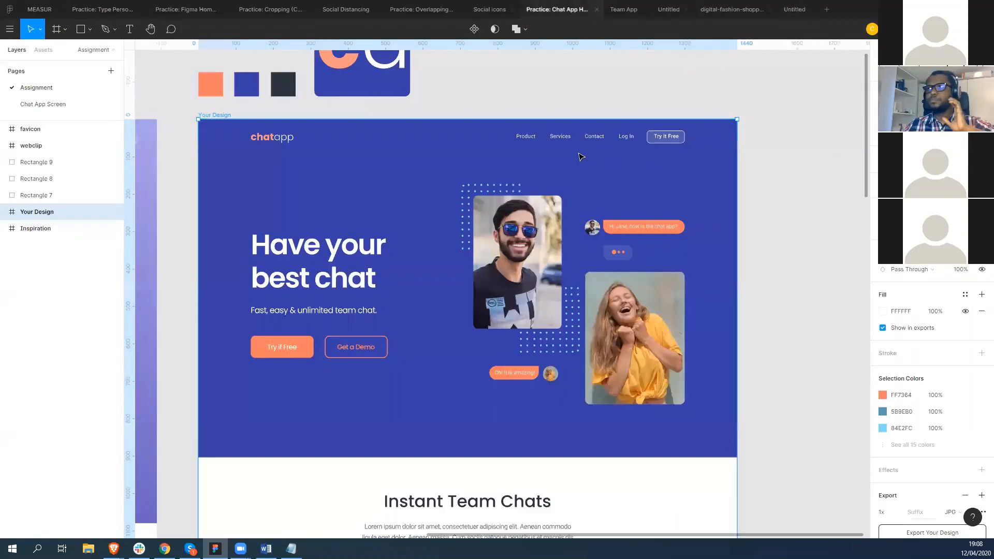
click(305, 248)
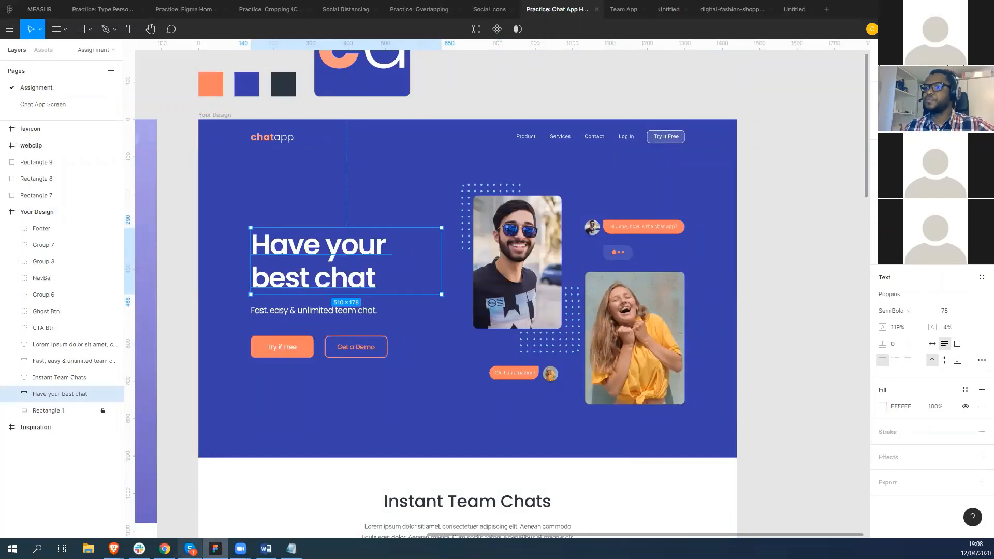
Step: Switch back to the Webflow project in the browser, close the publish options, and examine the typography settings of the hero heading
click(113, 549)
click(150, 518)
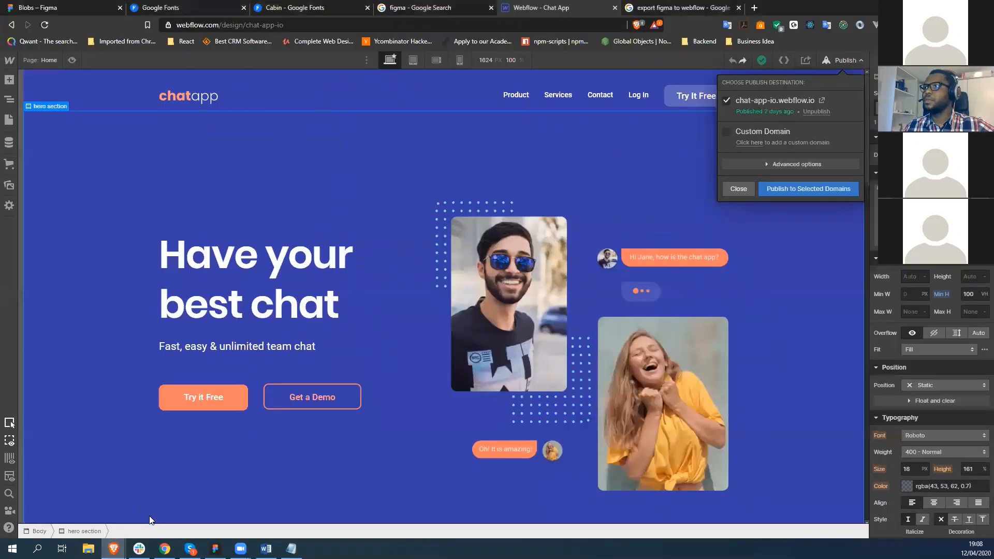
click(307, 265)
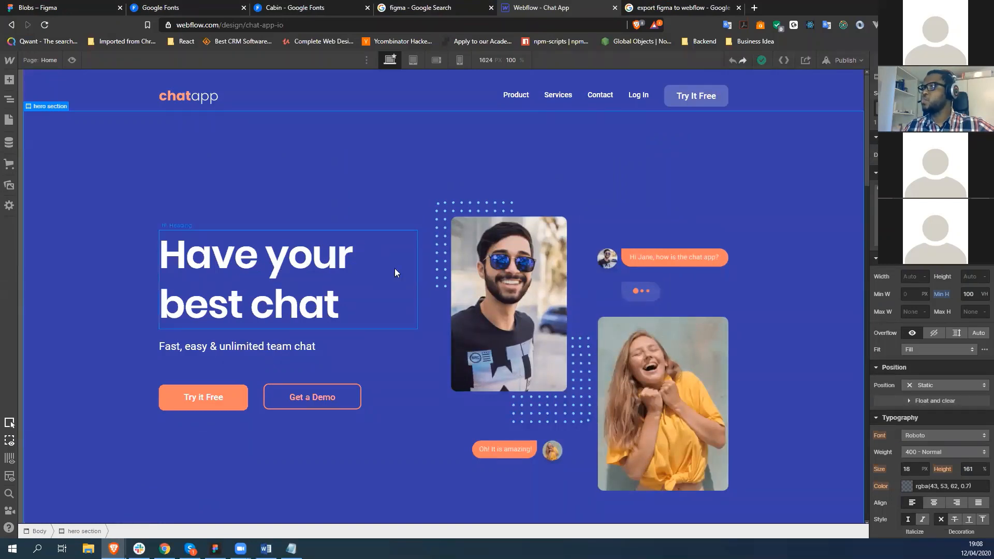
scroll(914, 436, down, 2)
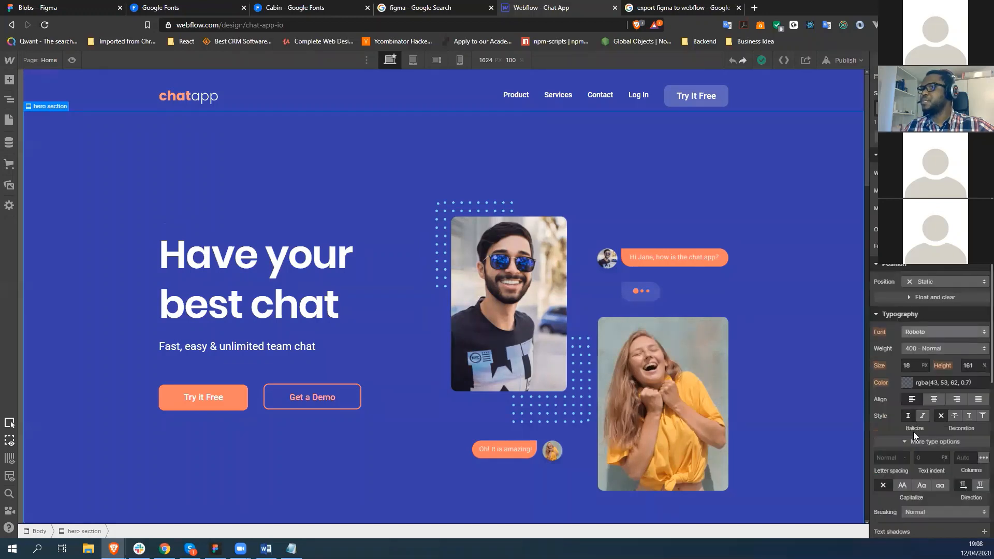
click(297, 302)
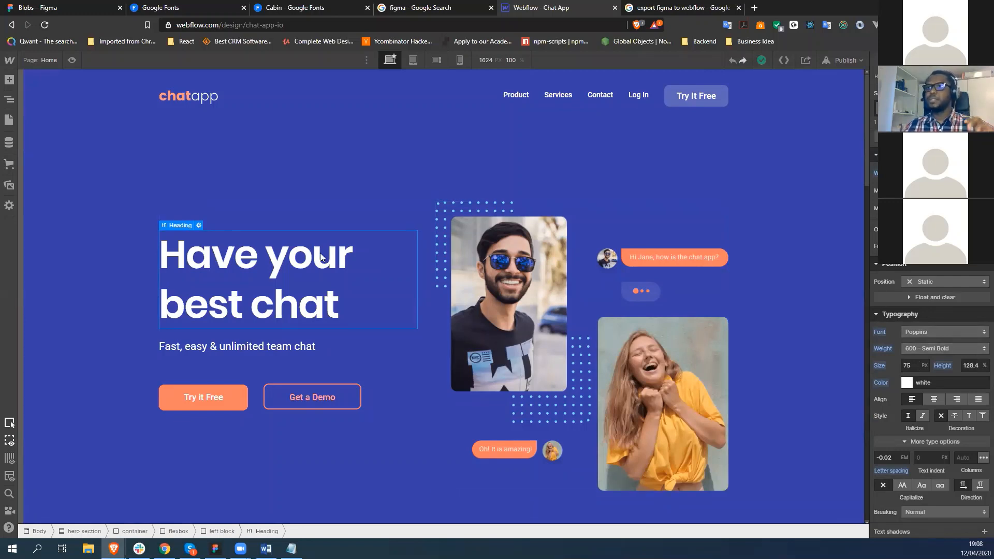
double_click(348, 310)
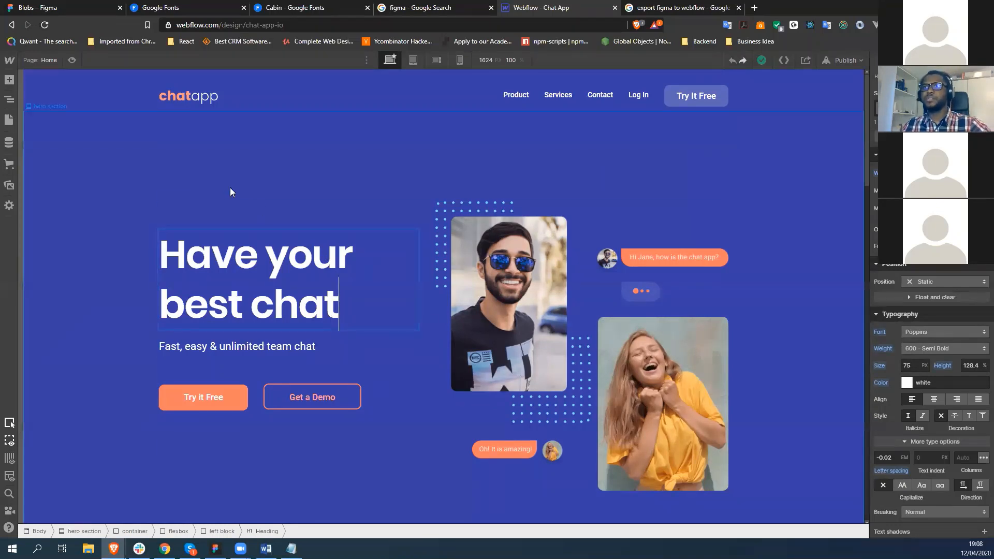
Step: Add a new Heading element to the hero section
click(9, 80)
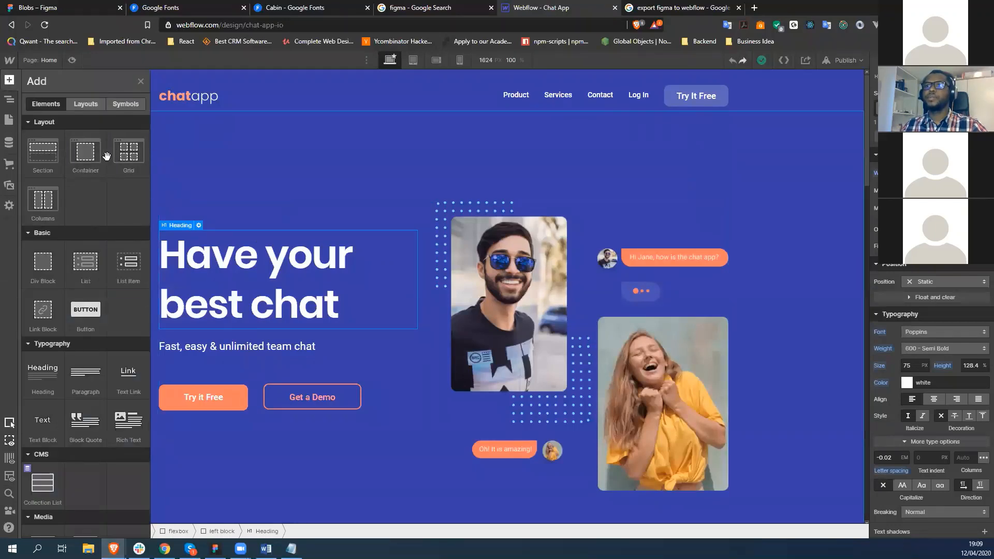
click(263, 173)
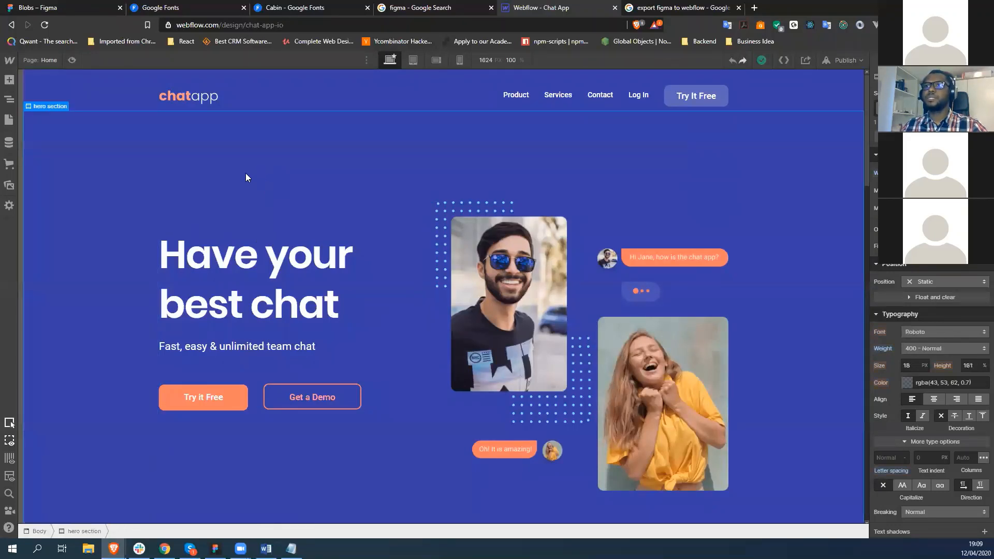
click(9, 80)
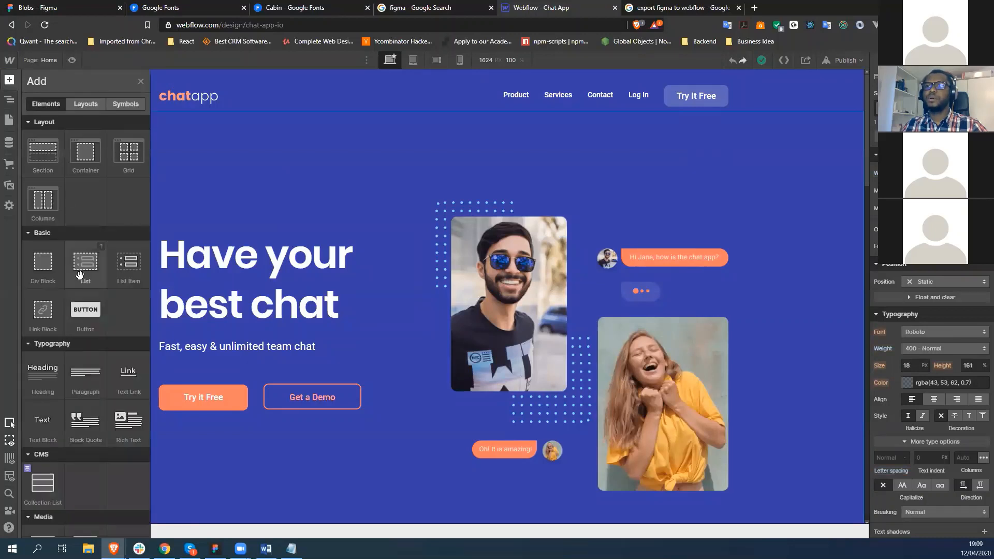
click(40, 381)
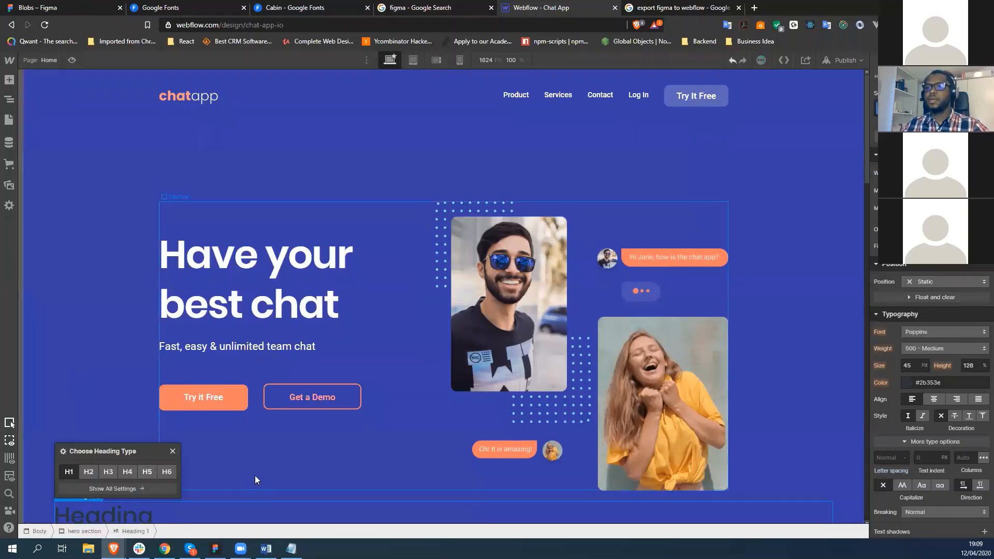
Step: Set the new heading's font weight to 600 - Semi Bold and its size to 75 px
scroll(255, 475, down, 3)
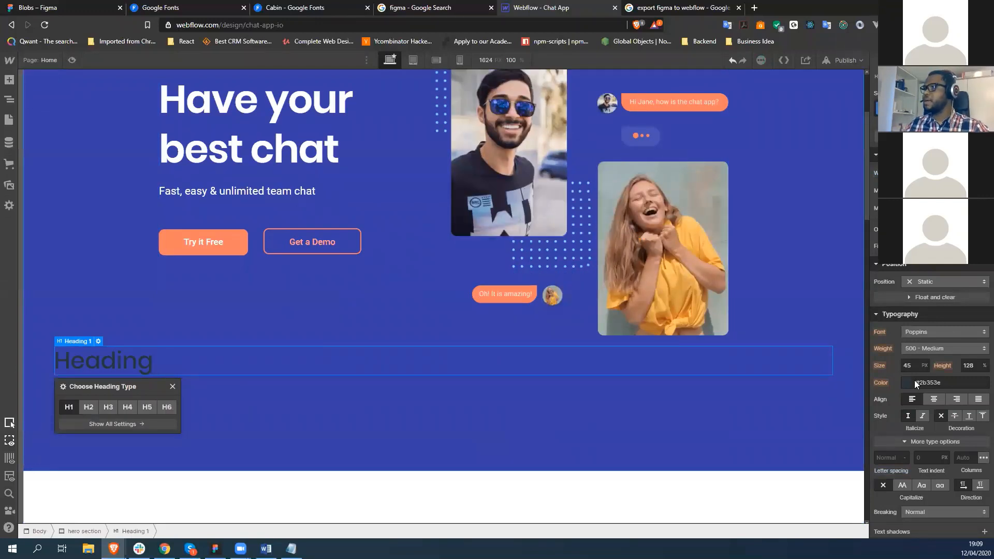
click(936, 348)
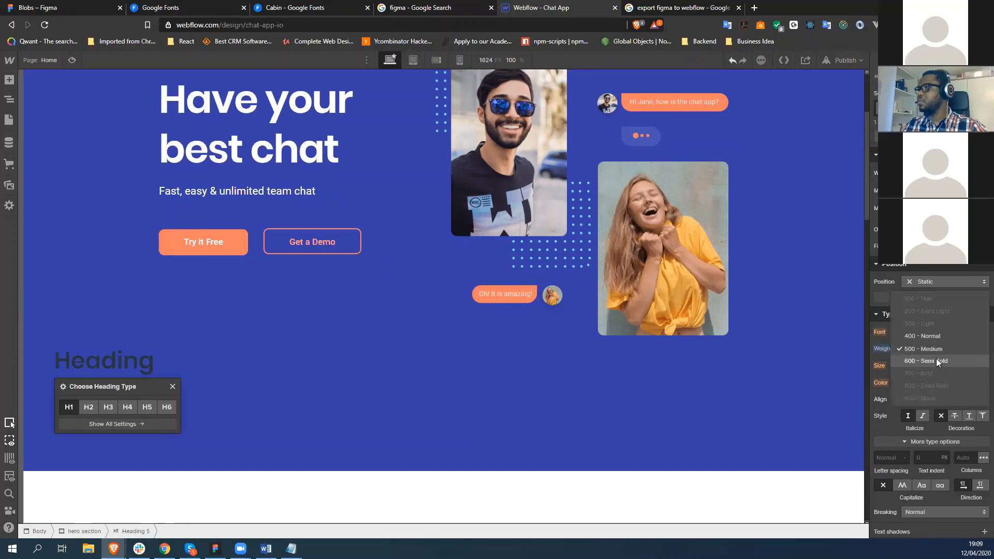
click(936, 360)
click(915, 366)
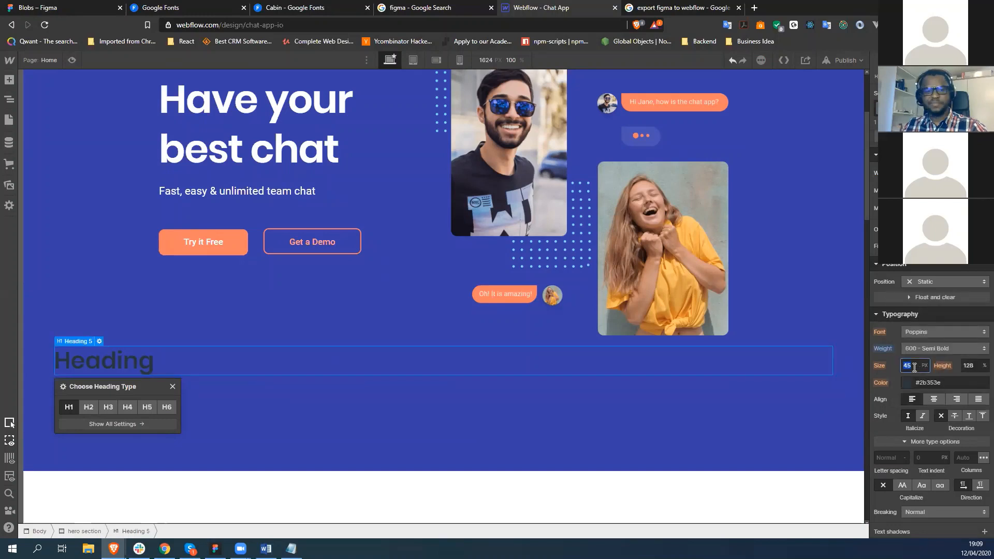
text(7)
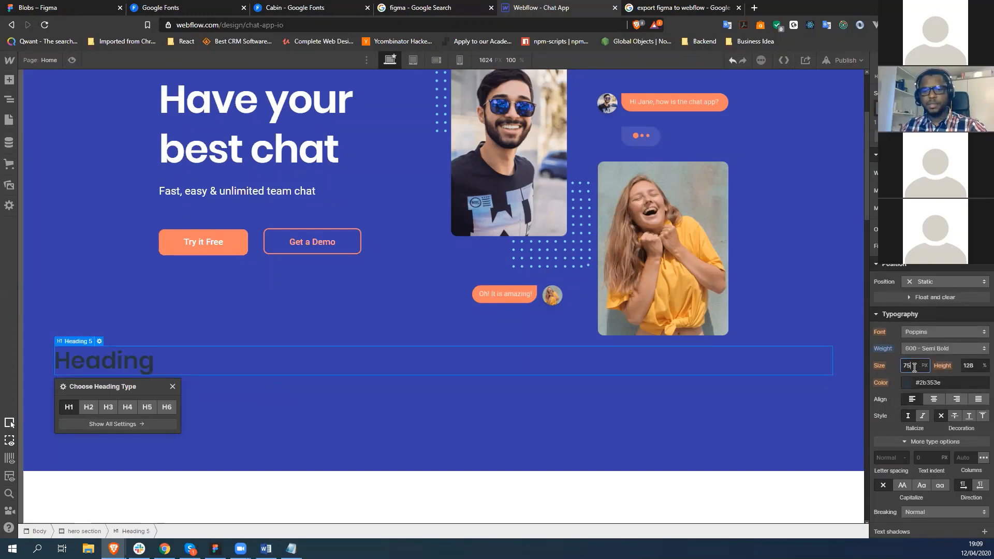
key(Return)
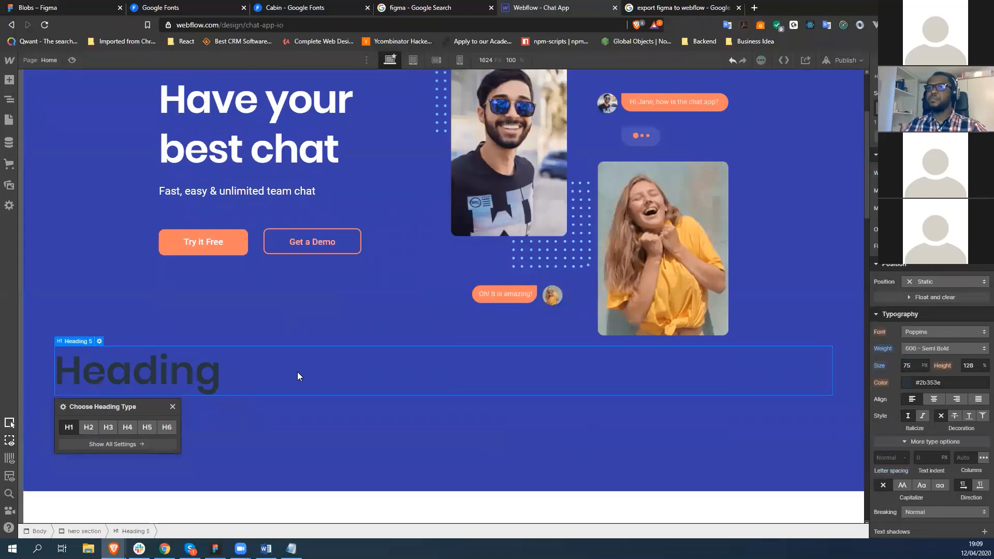
Step: Replace the new heading's placeholder text with "Have your best chat"
scroll(311, 370, up, 2)
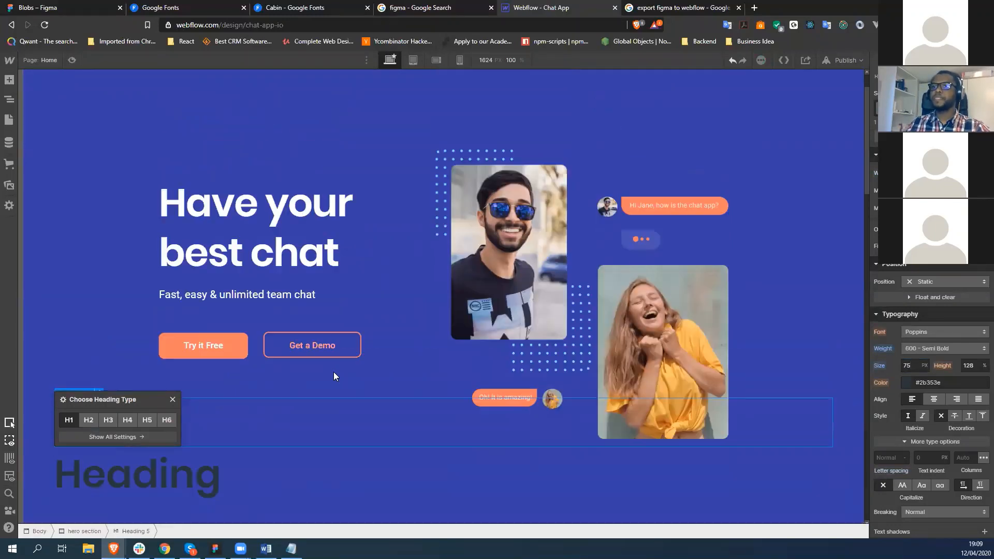
double_click(219, 475)
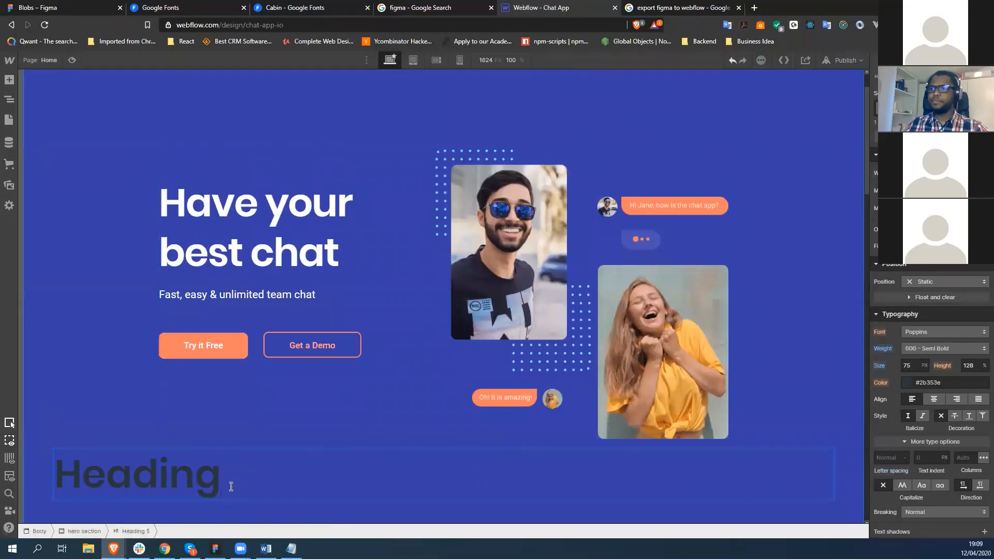
drag(229, 482, 41, 469)
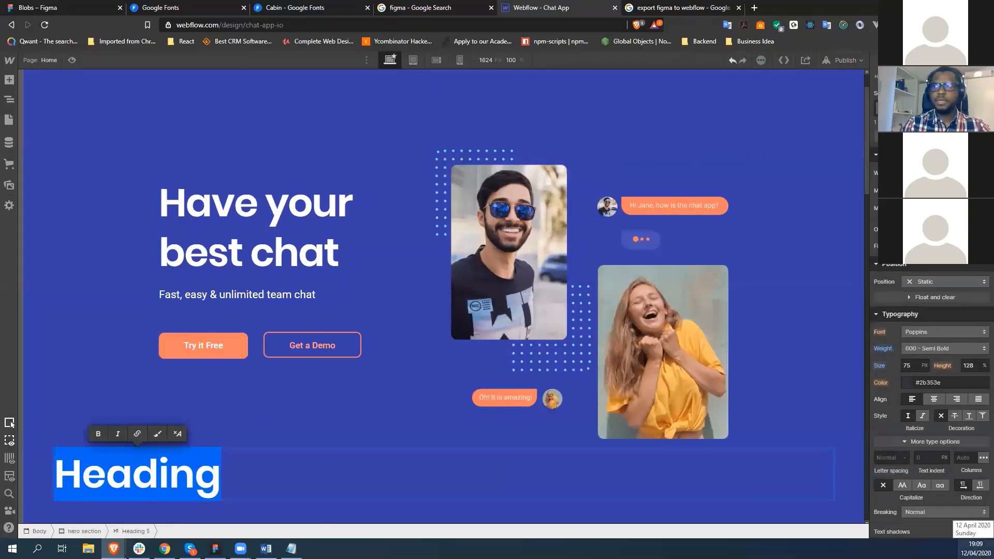
text(Have)
key(BackSpace)
text(ve y)
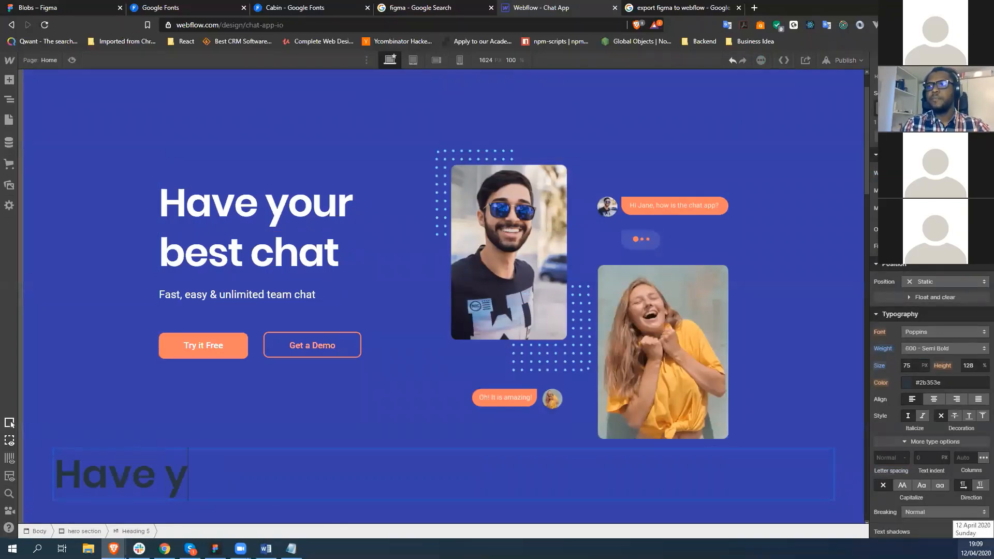
text(our best)
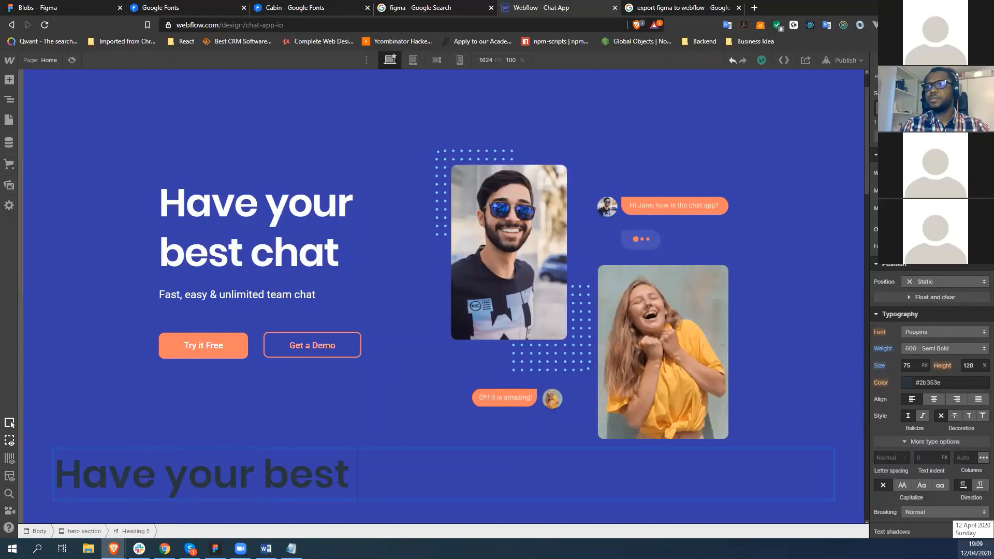
text( chat)
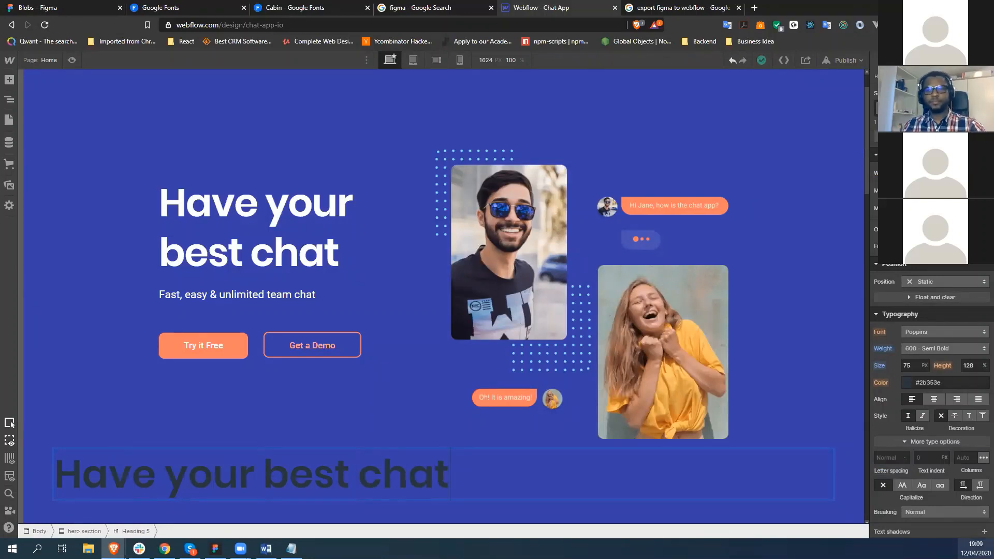
key(ctrl+a)
key(Escape)
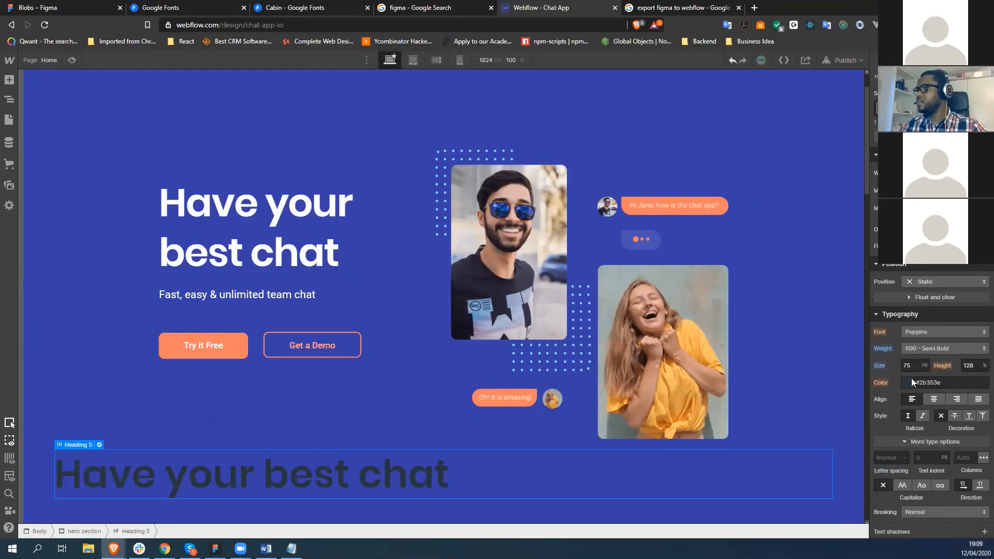
Step: Set the new heading's color to white and move it into the hero flexbox, between the original text block and the images
click(912, 383)
click(914, 364)
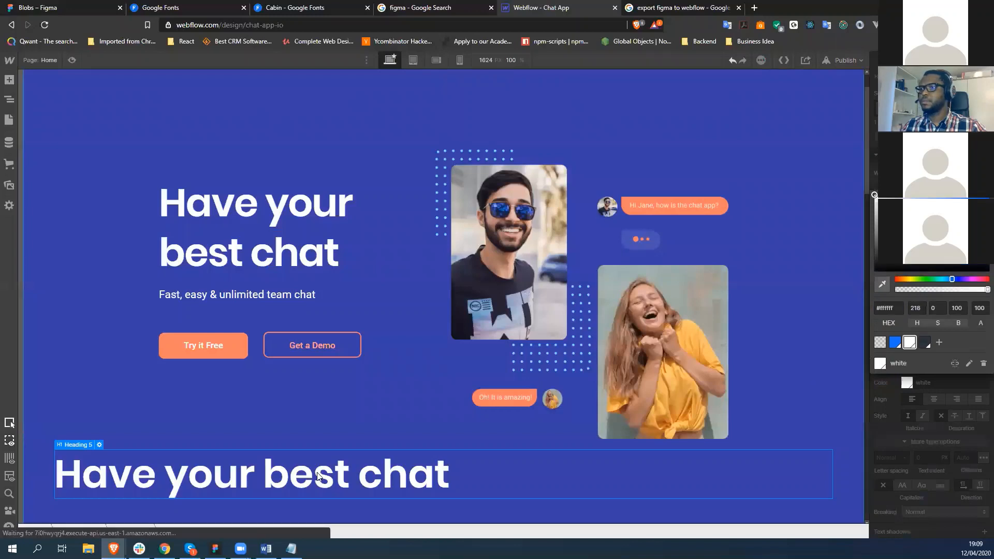
mouse_move(306, 478)
mouse_down()
mouse_move(335, 290)
mouse_move(328, 368)
mouse_move(297, 482)
mouse_up()
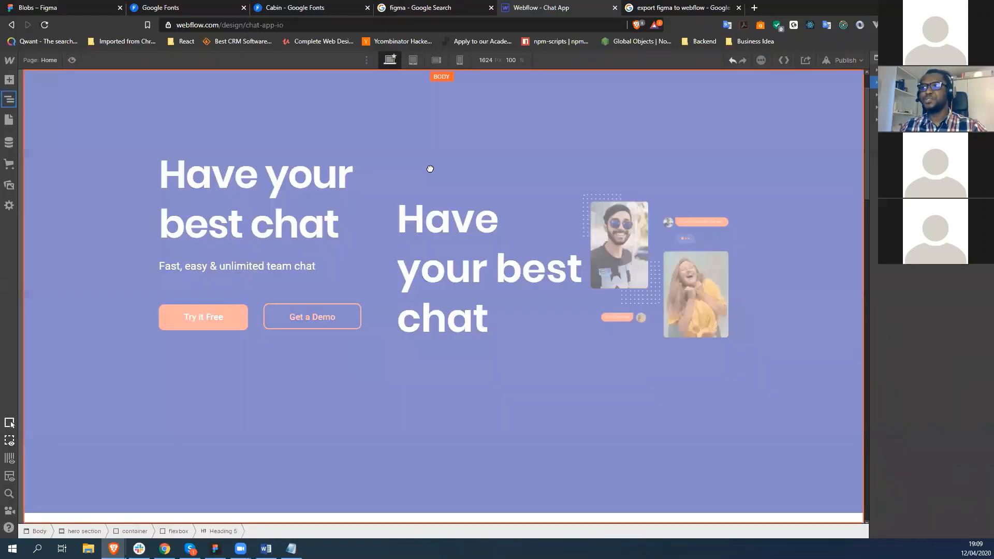
click(435, 207)
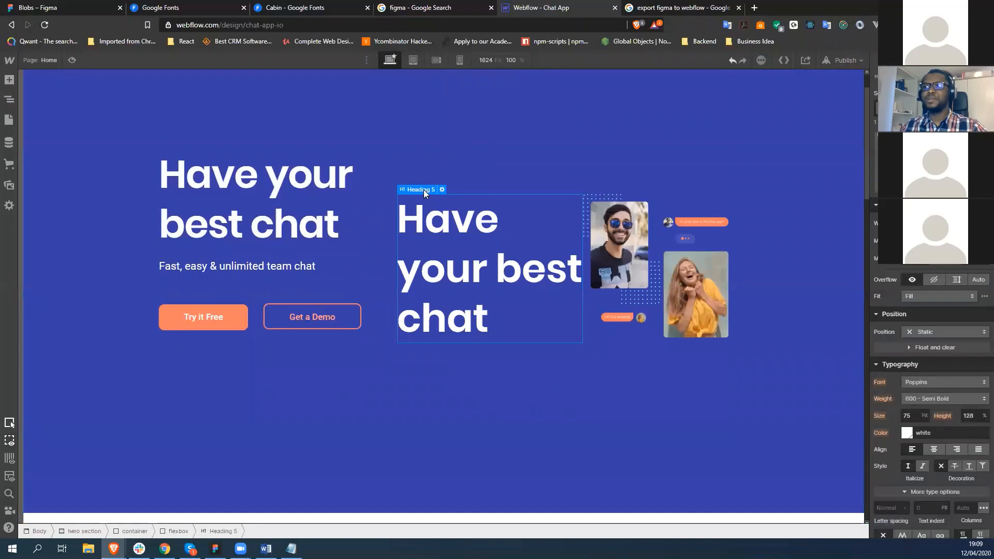
mouse_move(424, 190)
mouse_down()
mouse_move(422, 179)
mouse_move(424, 194)
mouse_up()
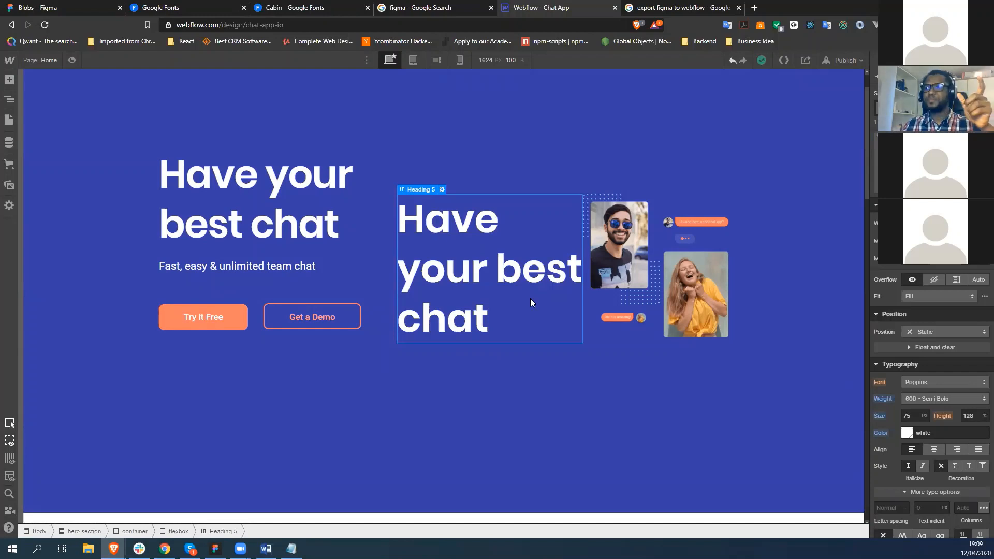
Step: Compare the typography settings of the original hero heading and the new heading, including line height and letter spacing
click(259, 173)
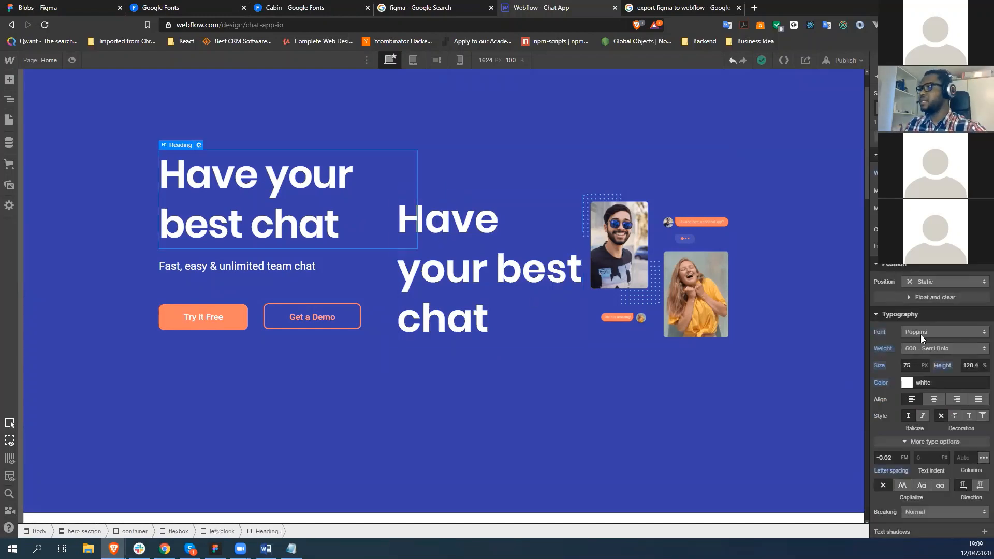
click(977, 366)
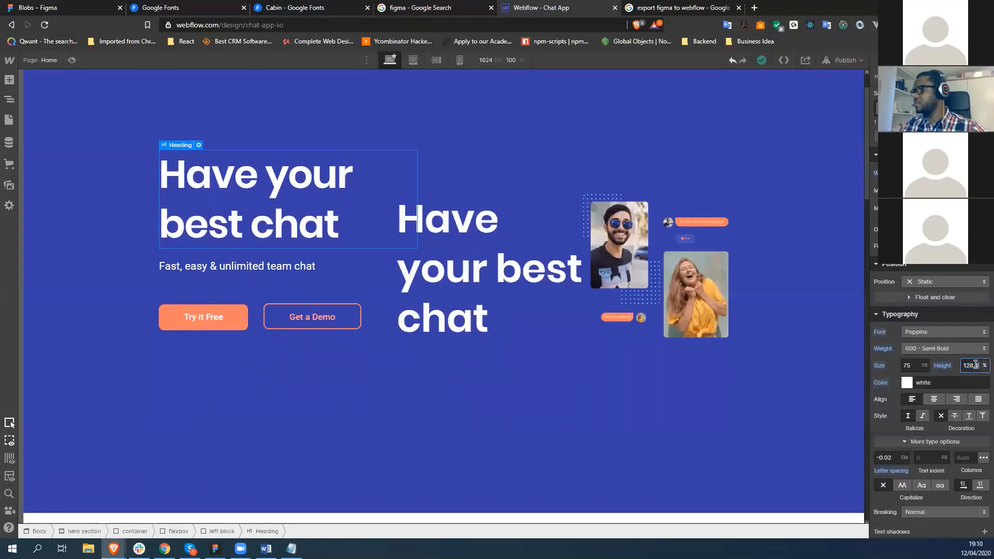
drag(978, 366, 956, 363)
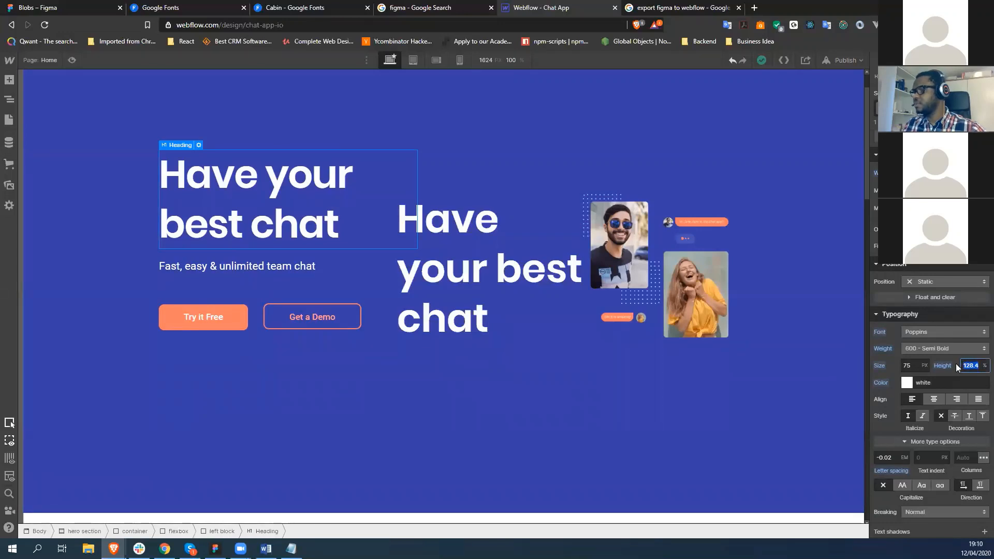
click(486, 273)
click(975, 415)
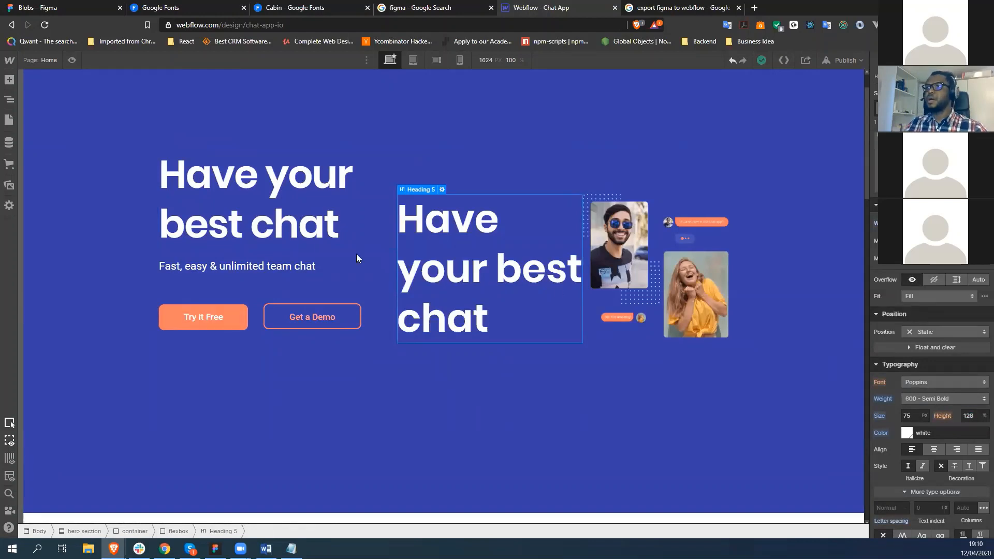
click(342, 230)
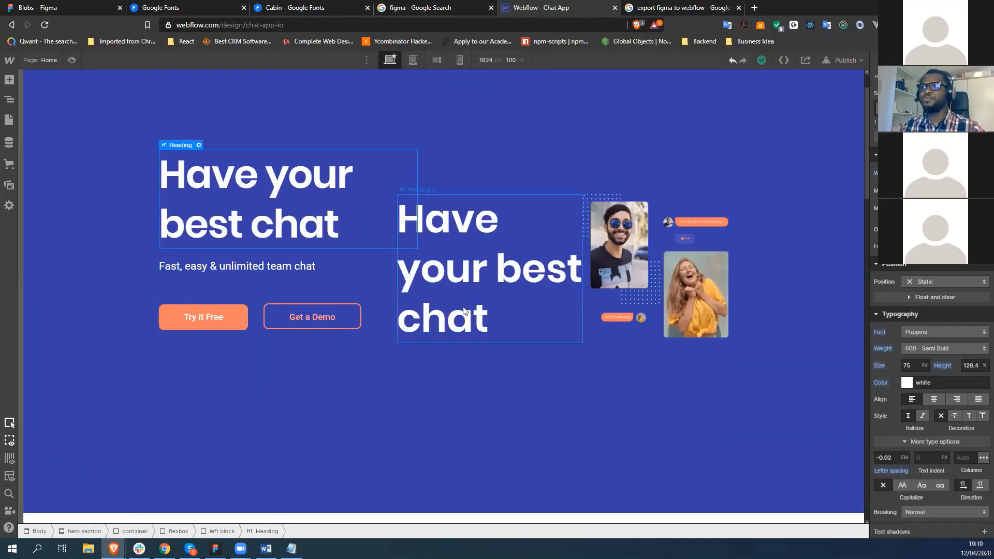
Step: Delete the new "Have your best chat" heading from the hero flexbox
click(445, 280)
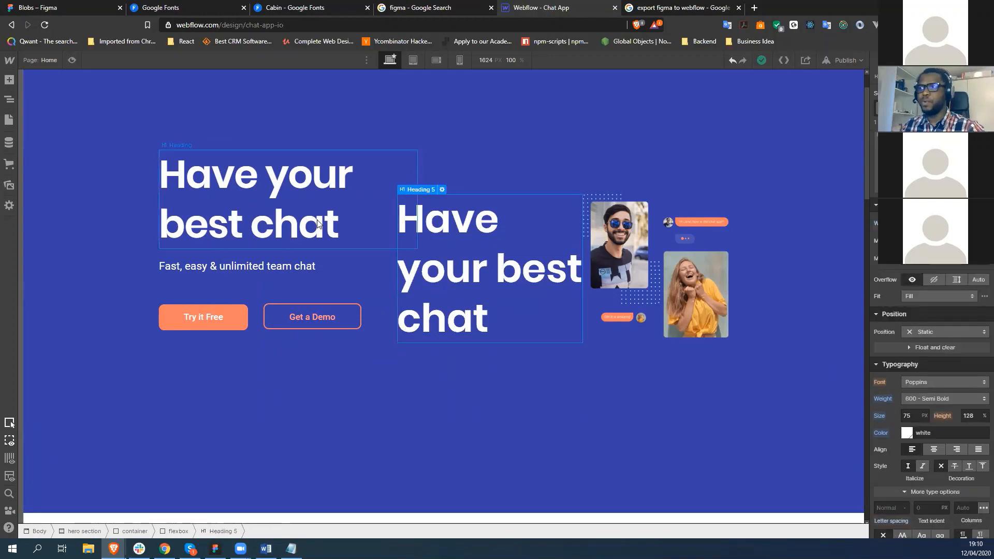
key(Delete)
Step: Switch to Figma and enlarge the Your Design frame upward and outward from its top-right corner to a width of about 1708 px
click(215, 549)
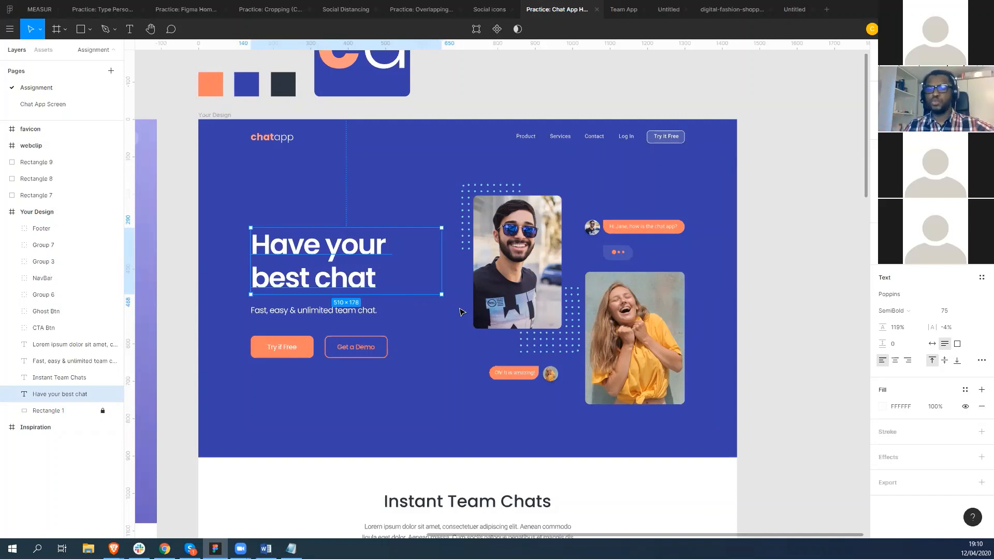
click(700, 426)
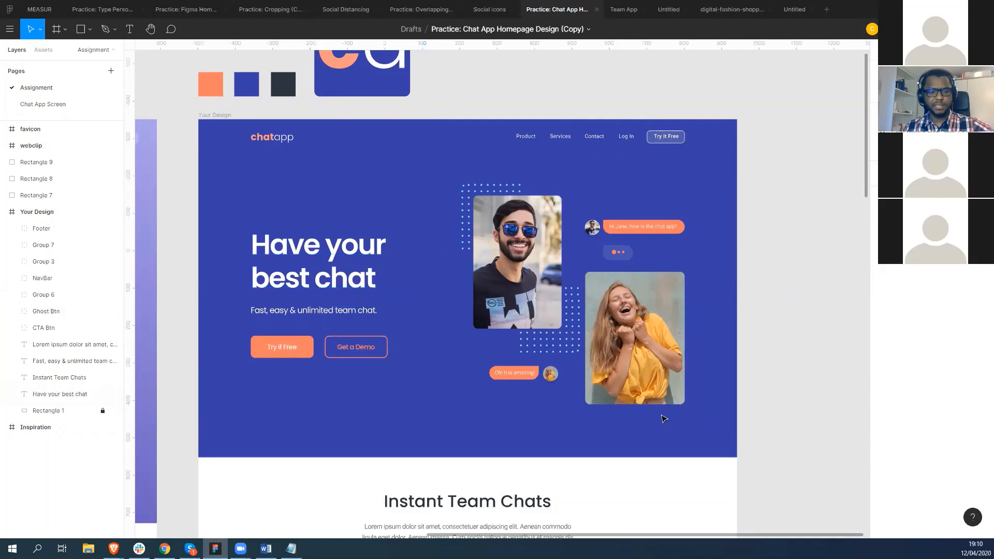
drag(662, 429, 634, 428)
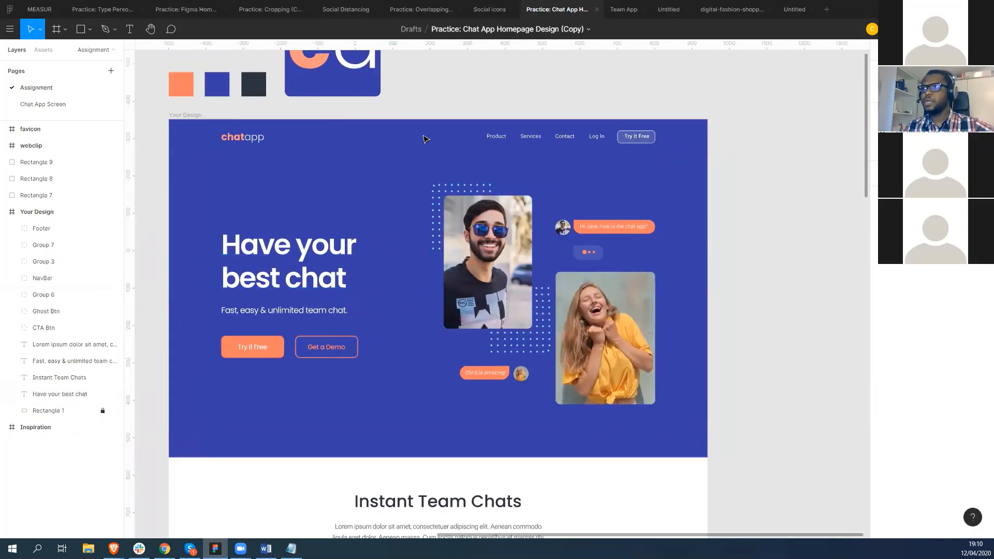
right_click(403, 440)
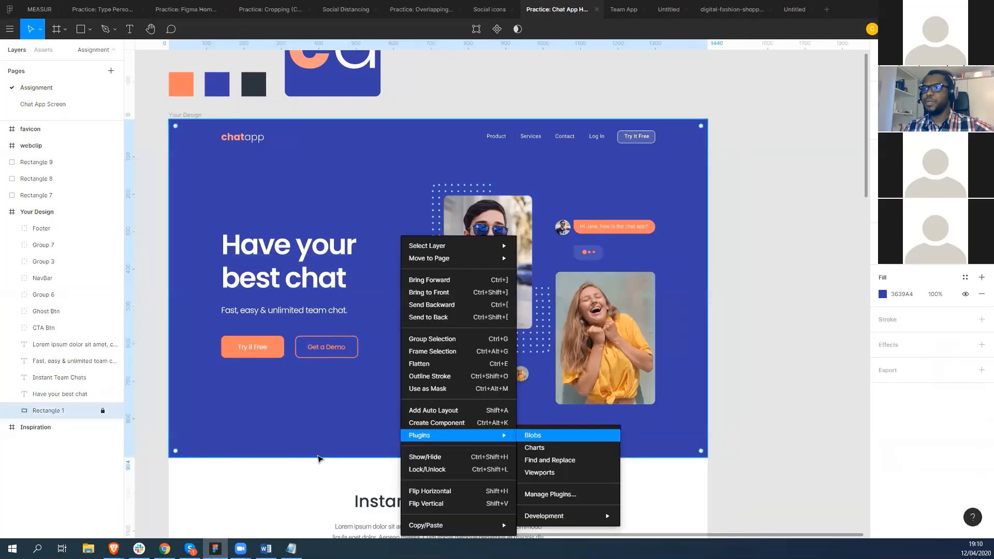
click(222, 493)
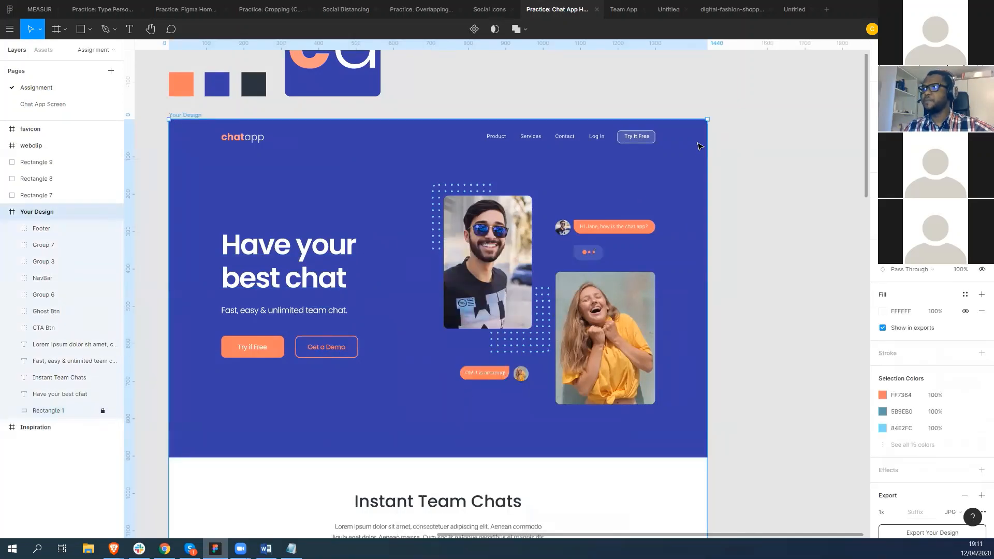
drag(707, 118, 809, 88)
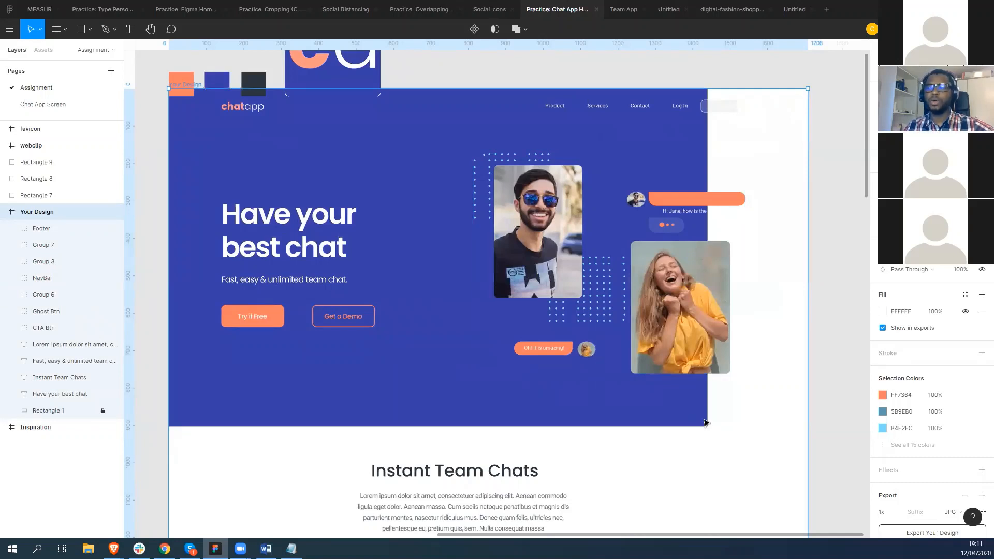
right_click(699, 144)
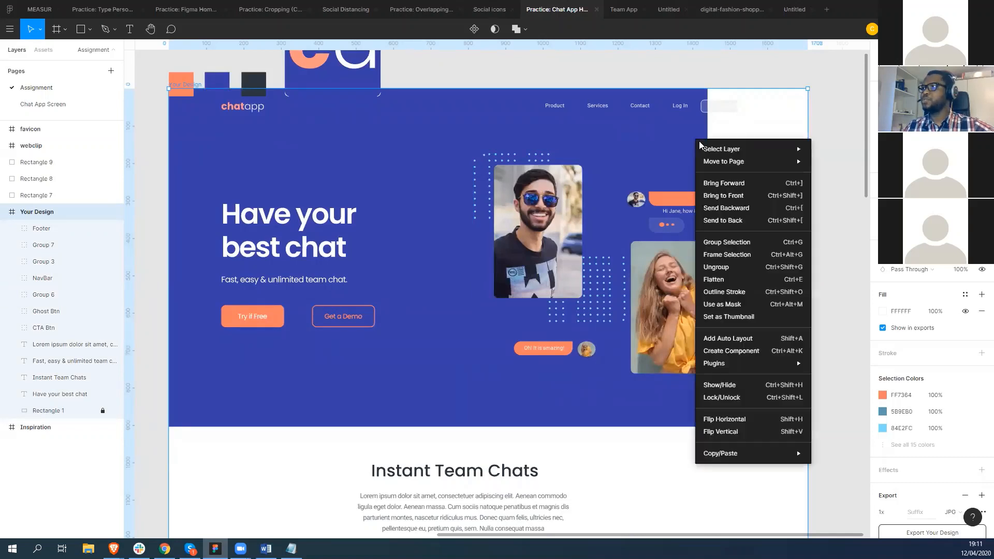
click(695, 136)
right_click(565, 413)
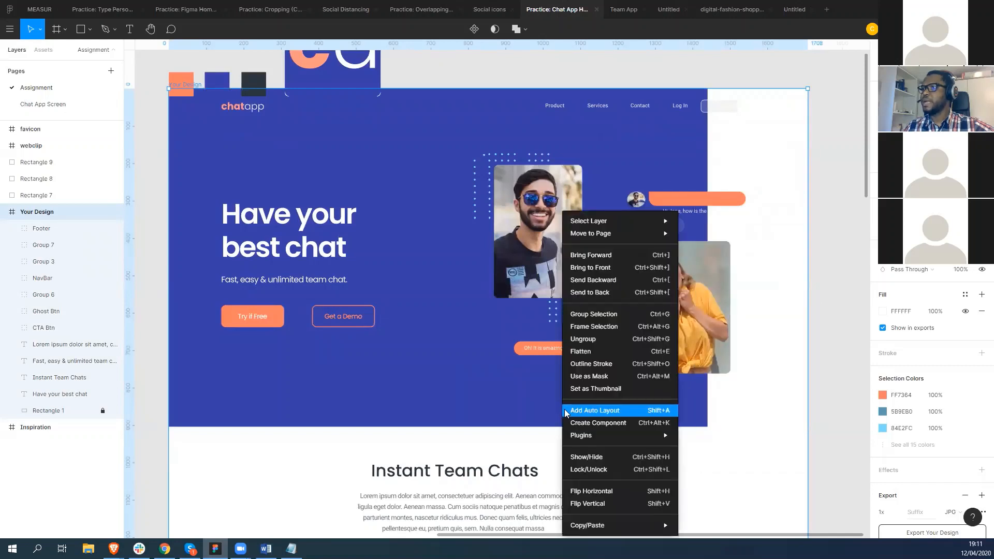
click(511, 417)
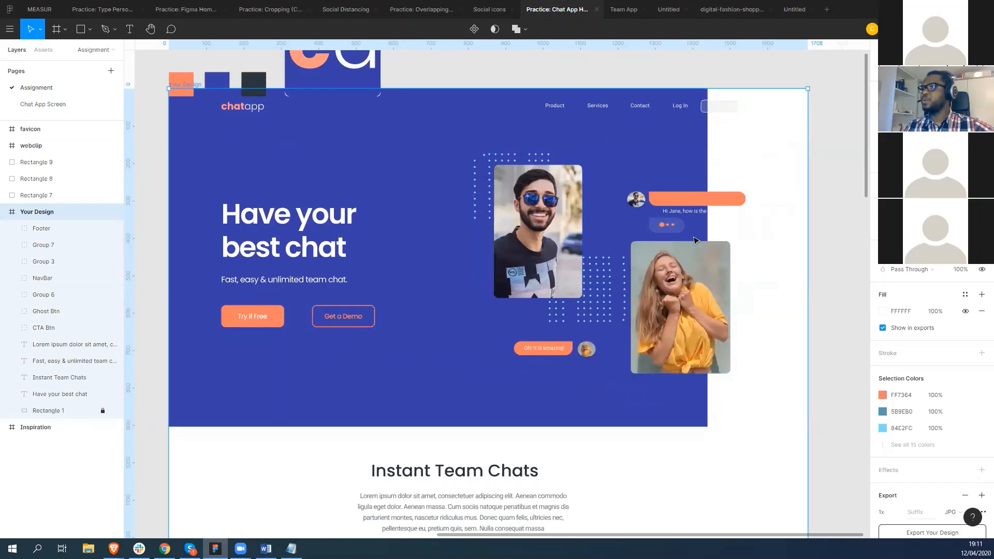
Step: Change the Your Design frame's fill color to red FF0000
click(886, 312)
drag(851, 313, 875, 274)
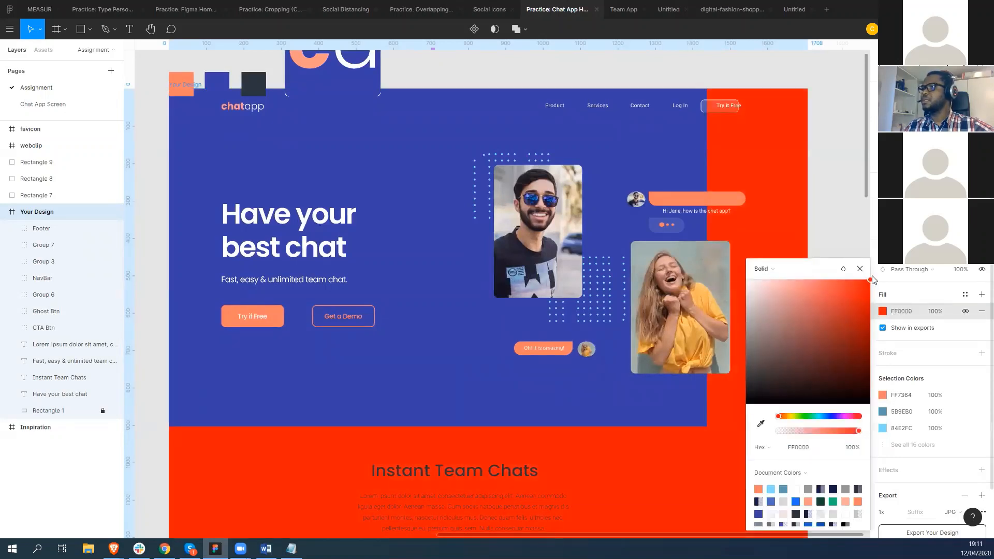
click(838, 225)
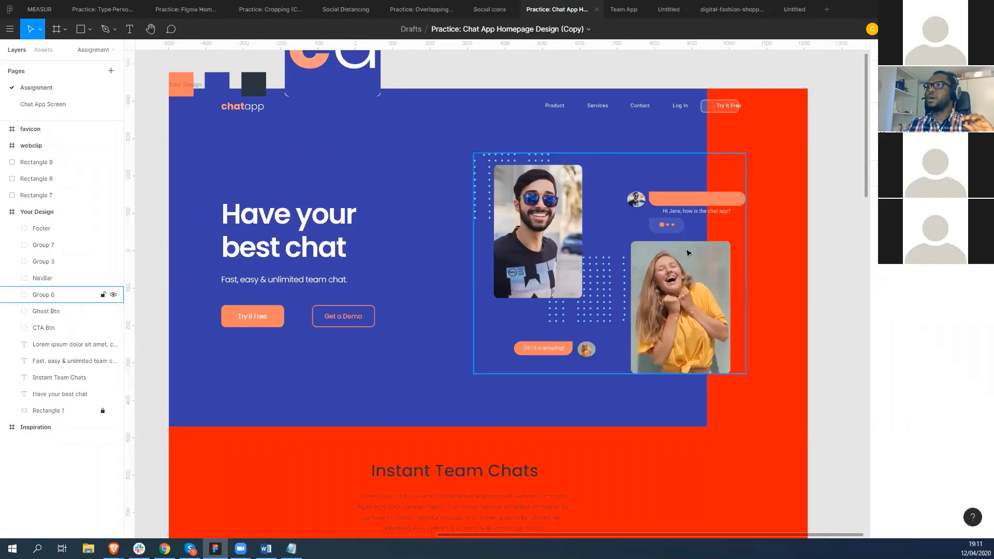
Step: Present the Your Design frame as a prototype and scale the view to fit the entire page
click(200, 86)
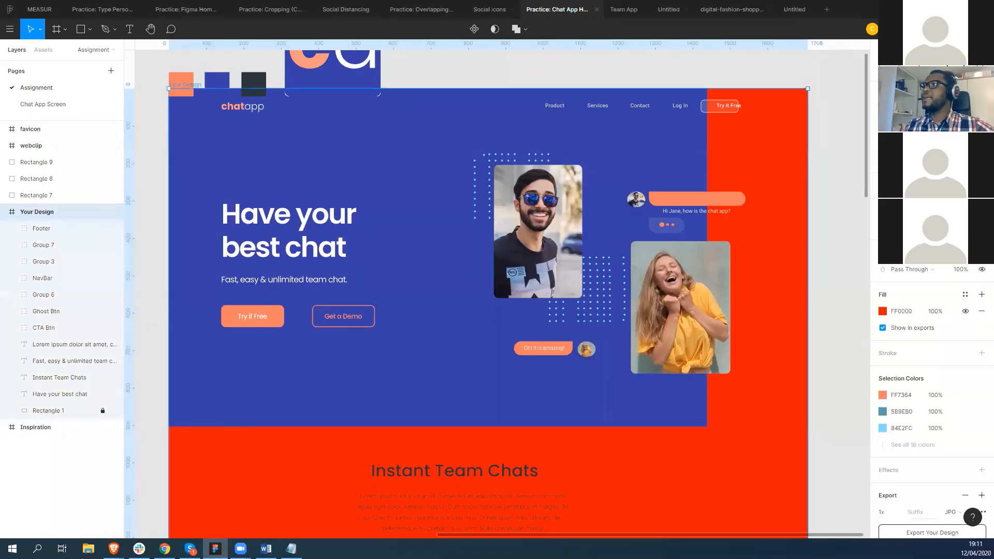
click(939, 29)
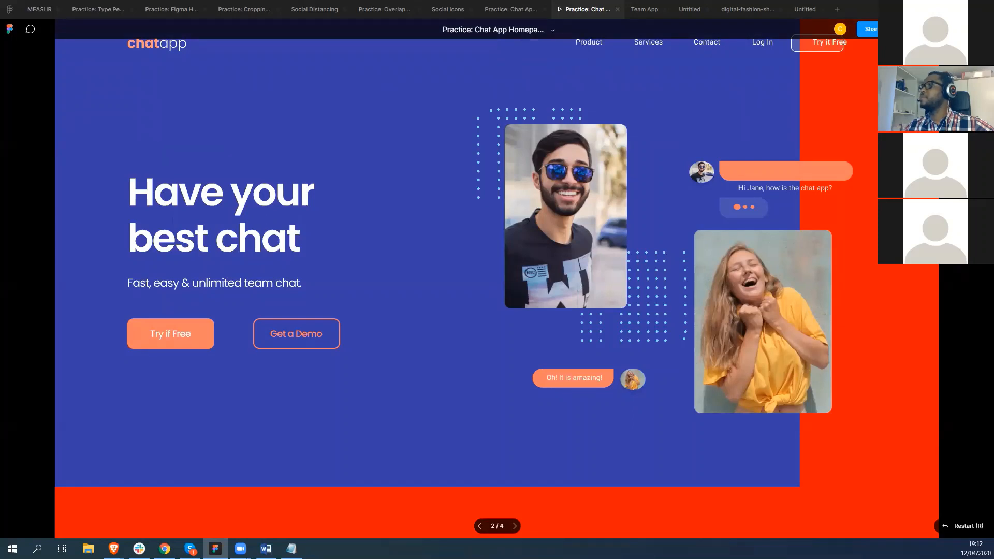
click(924, 29)
click(925, 30)
click(924, 30)
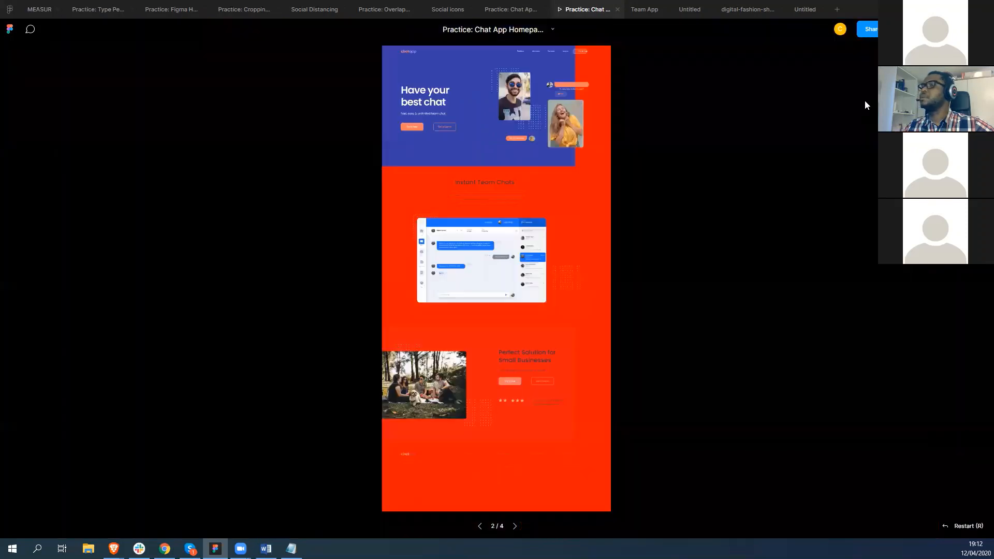
click(864, 100)
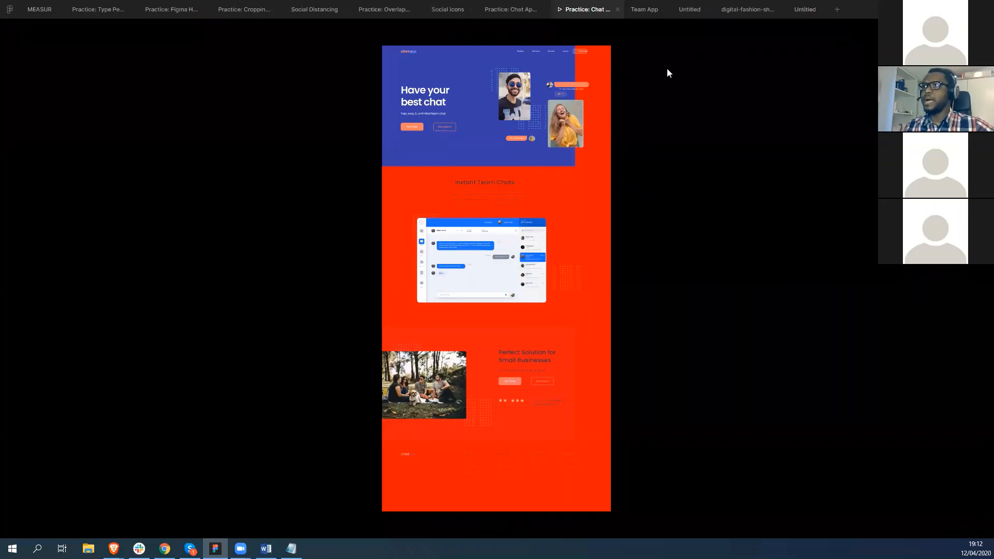
Step: Close the presentation and reopen the Practice: Chat App Homepage Design file from the recently viewed files
click(617, 9)
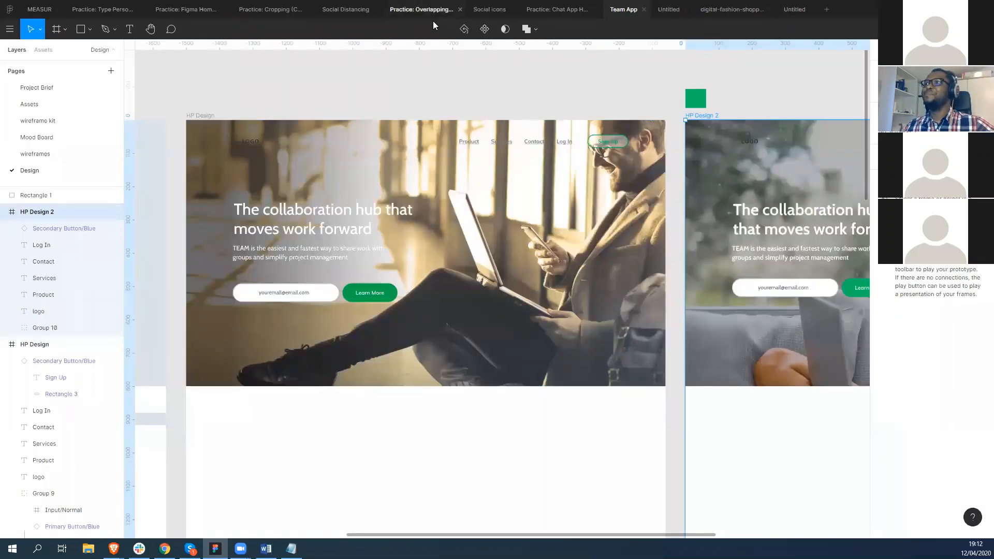
click(10, 9)
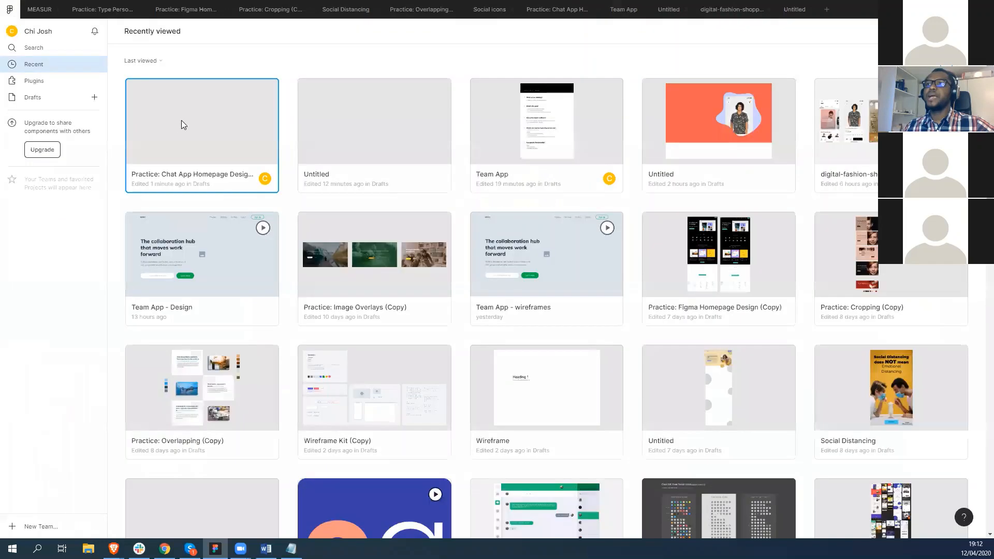
double_click(212, 117)
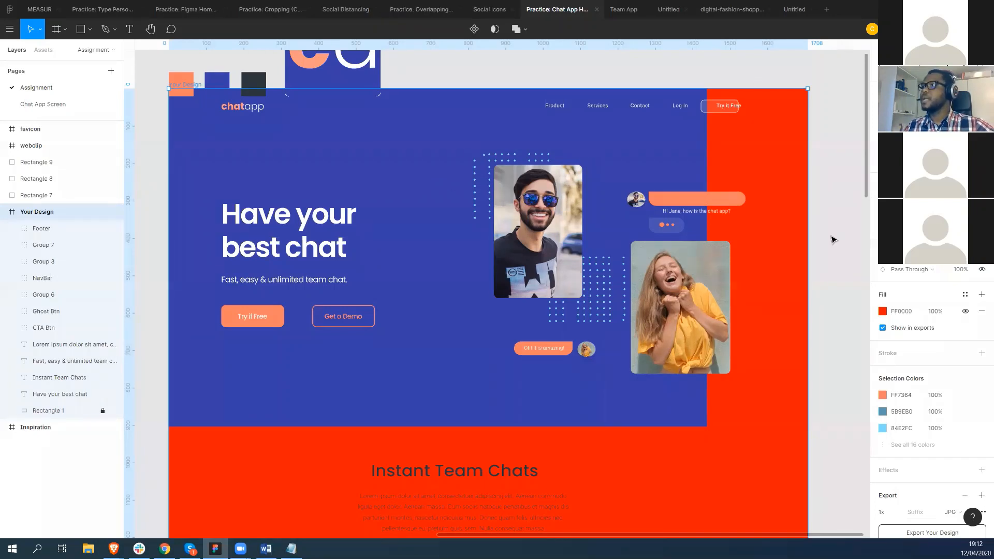
right_click(772, 409)
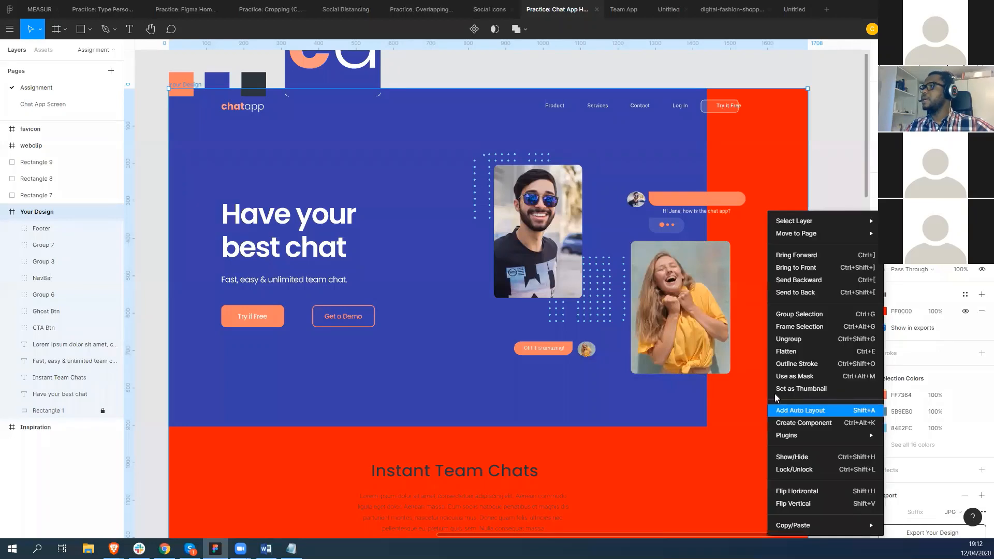
click(861, 137)
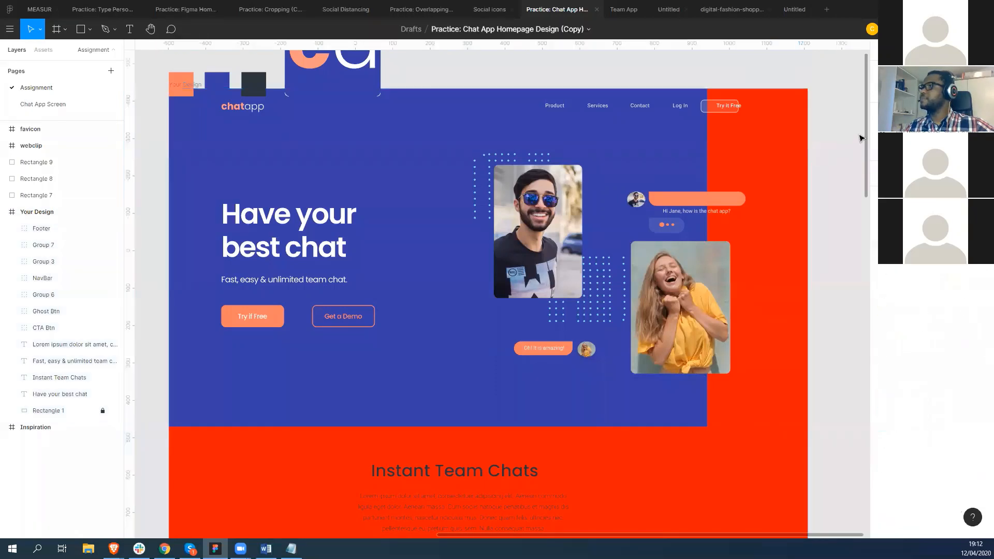
right_click(773, 188)
click(895, 127)
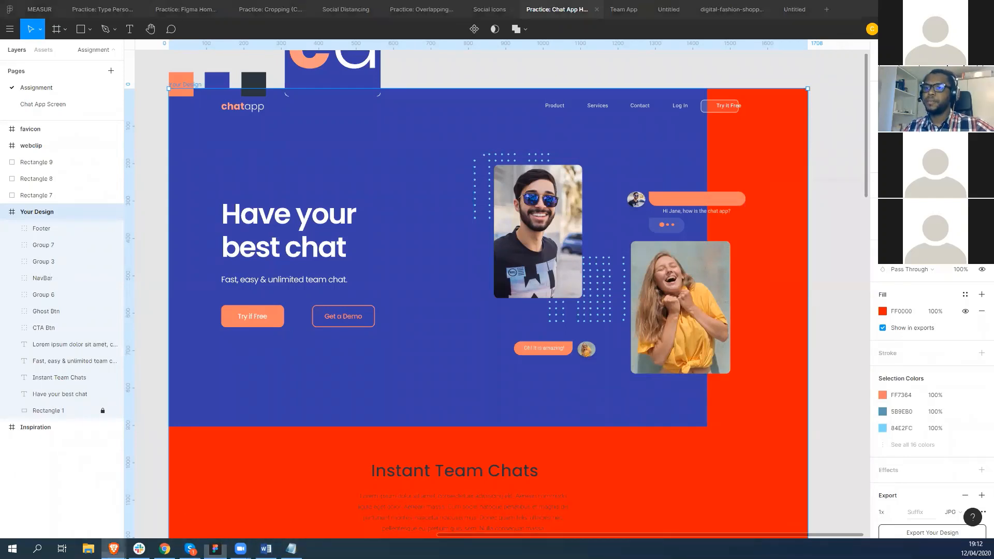
Step: Switch to Webflow and inspect the page structure, highlighting the Body element and the hero section in the element hierarchy
mouse_move(113, 549)
click(321, 511)
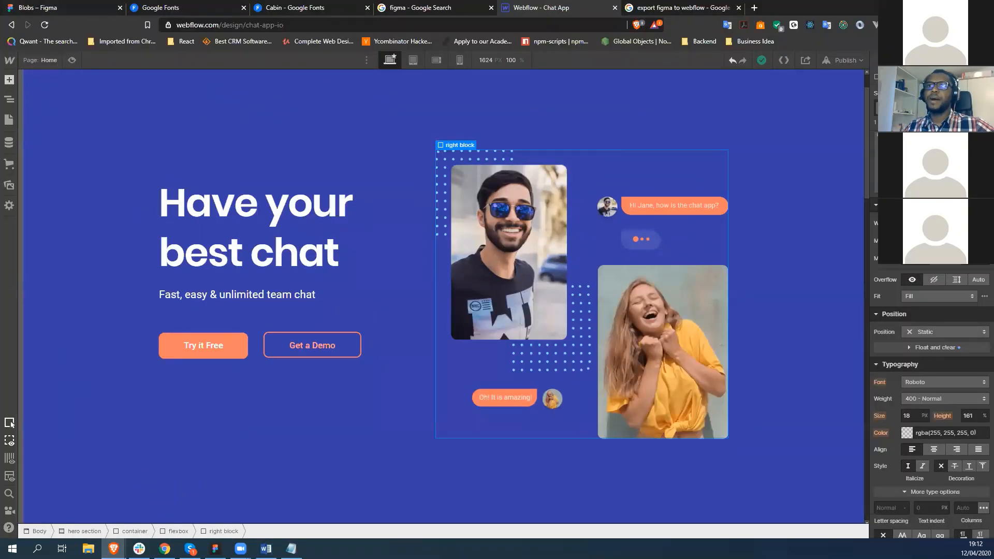
click(9, 99)
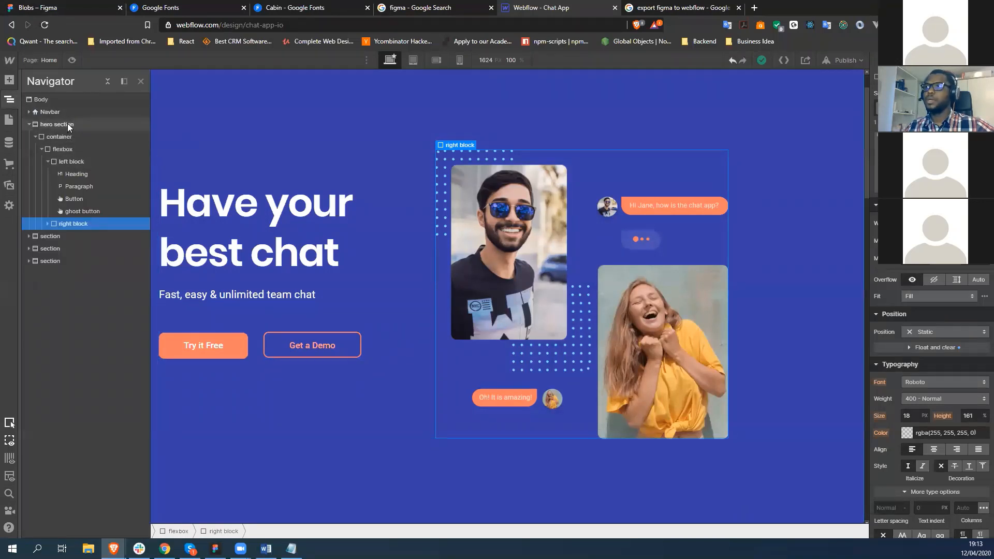
click(49, 100)
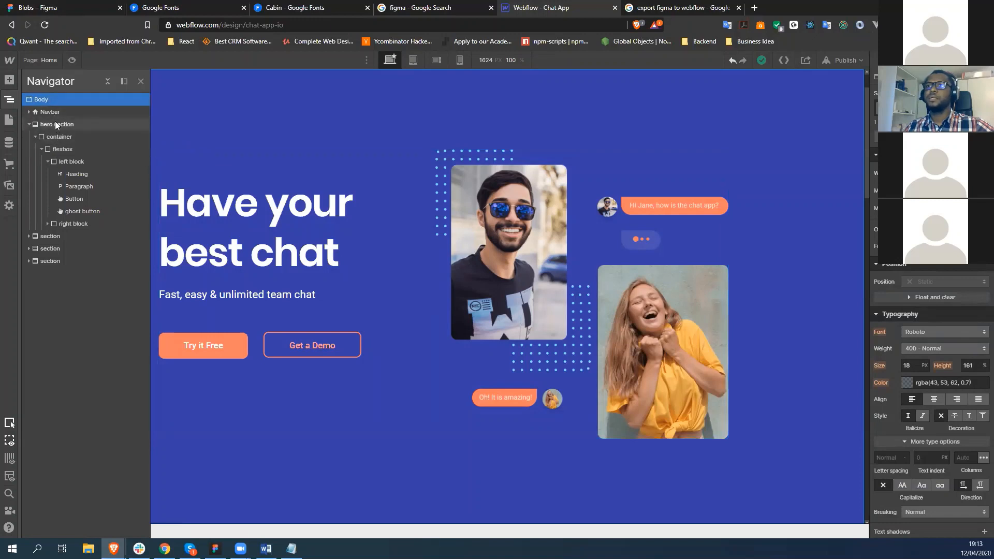
click(55, 125)
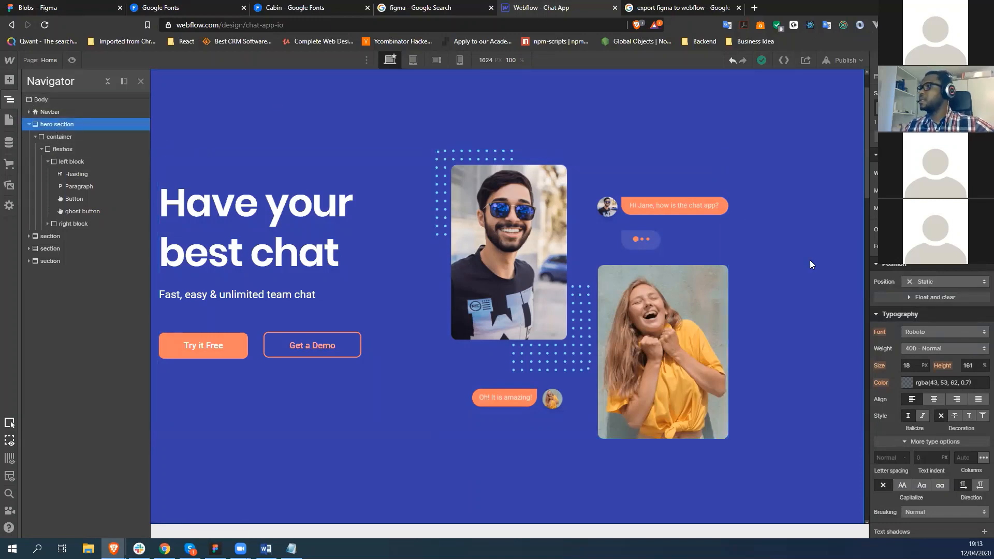
click(41, 100)
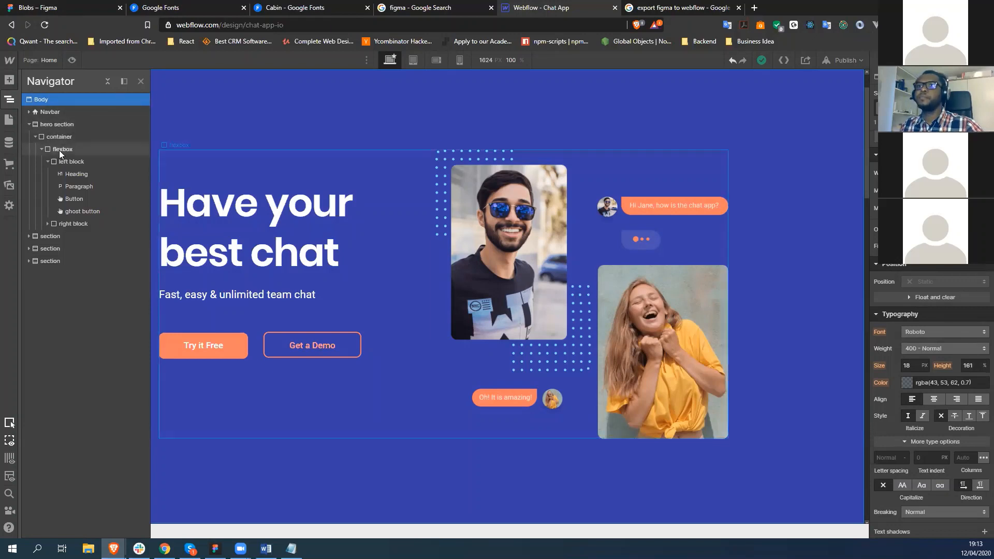
click(58, 125)
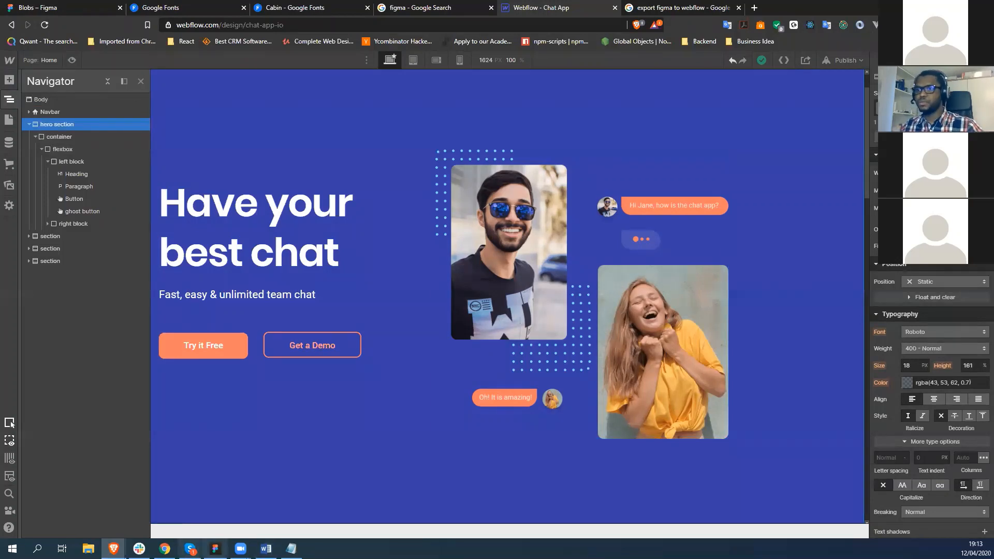
Step: Compare the Your Design frame in Figma with the hero section on the Webflow canvas
click(215, 549)
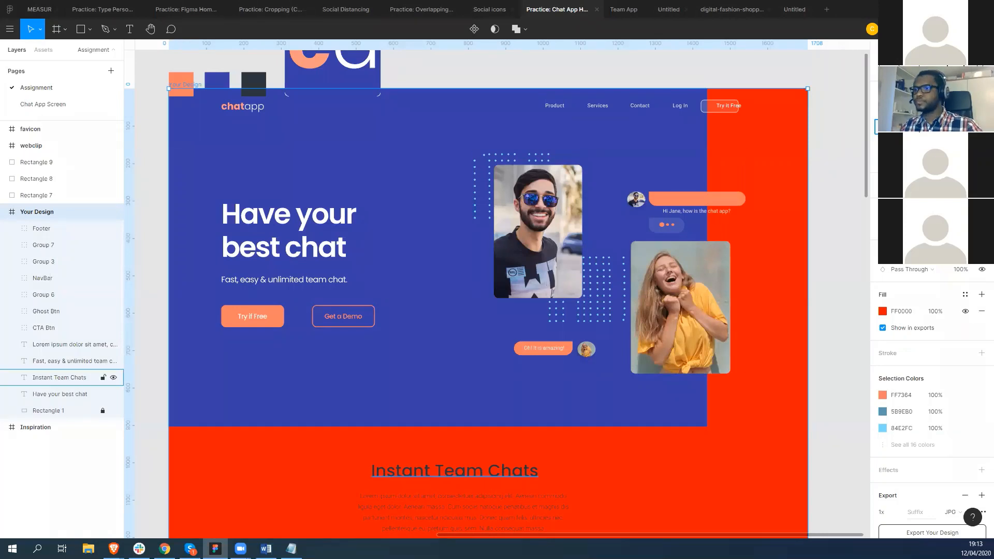
mouse_move(114, 549)
click(171, 497)
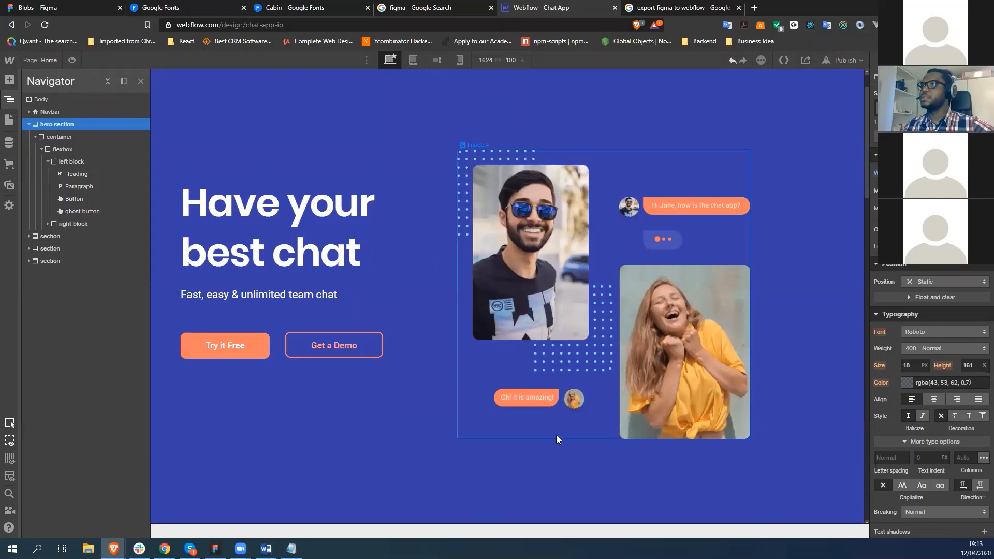
scroll(559, 487, down, 4)
scroll(568, 471, up, 4)
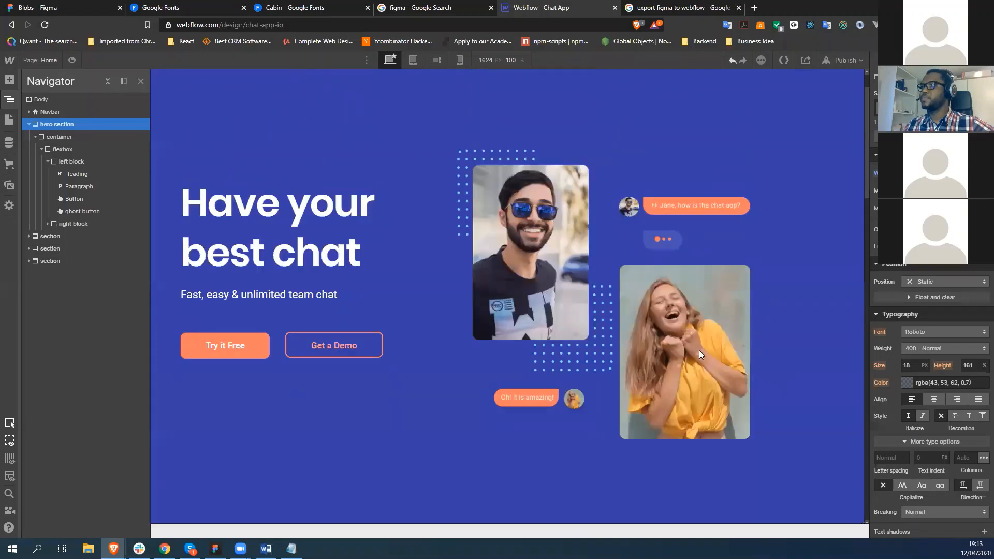
mouse_move(818, 288)
mouse_down()
mouse_move(763, 289)
mouse_move(837, 291)
mouse_up()
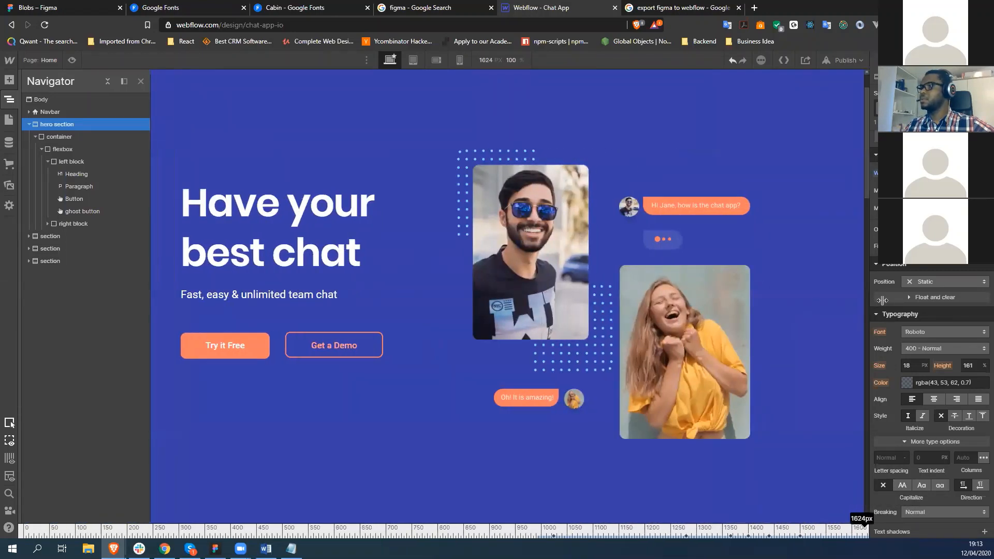
Step: Preview the Webflow page at the mobile portrait, mobile landscape and tablet breakpoints, examining how the hero content fits
click(72, 60)
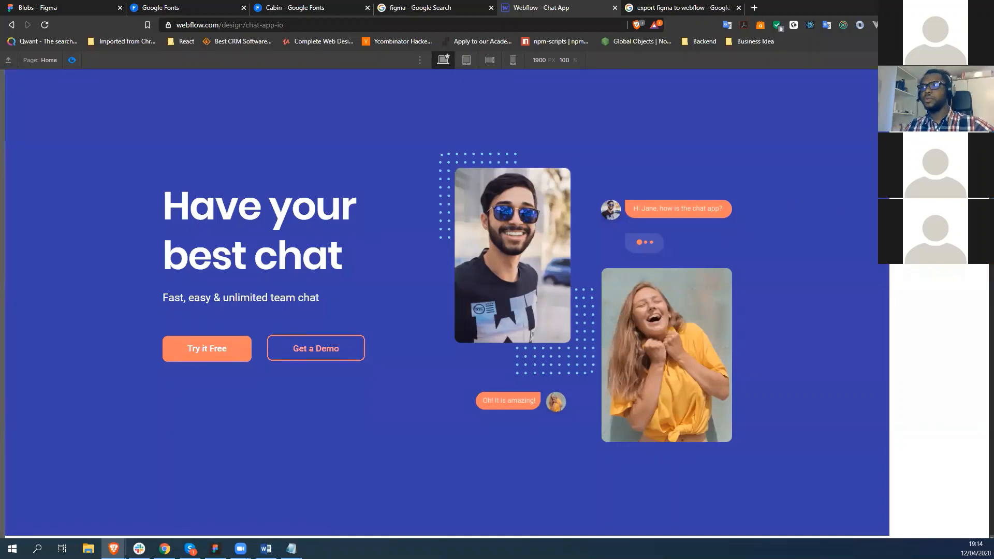
click(513, 60)
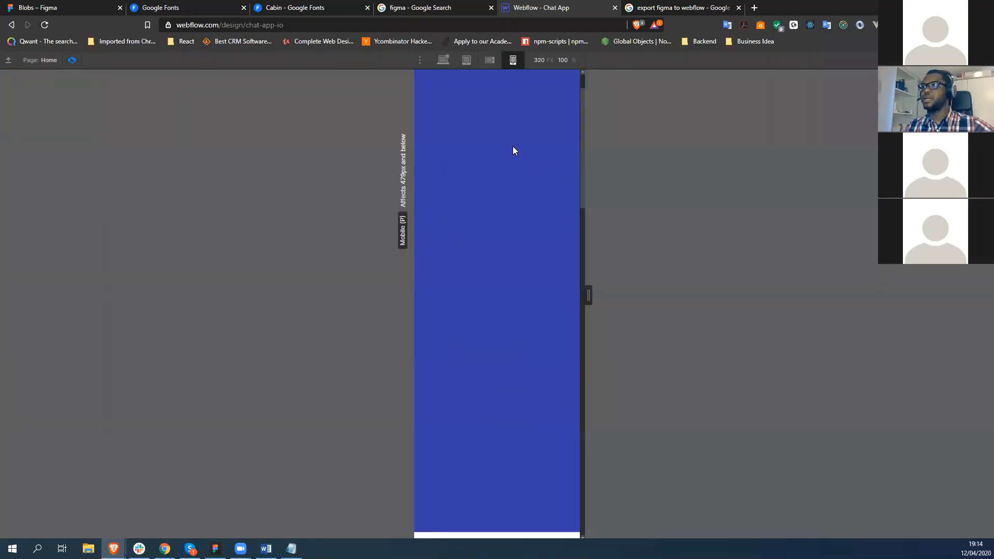
click(490, 61)
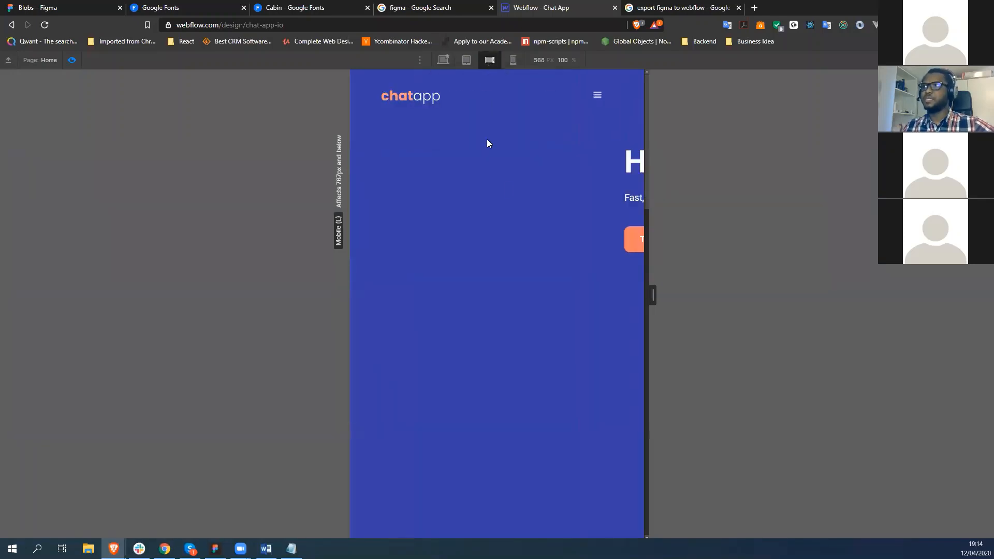
click(466, 61)
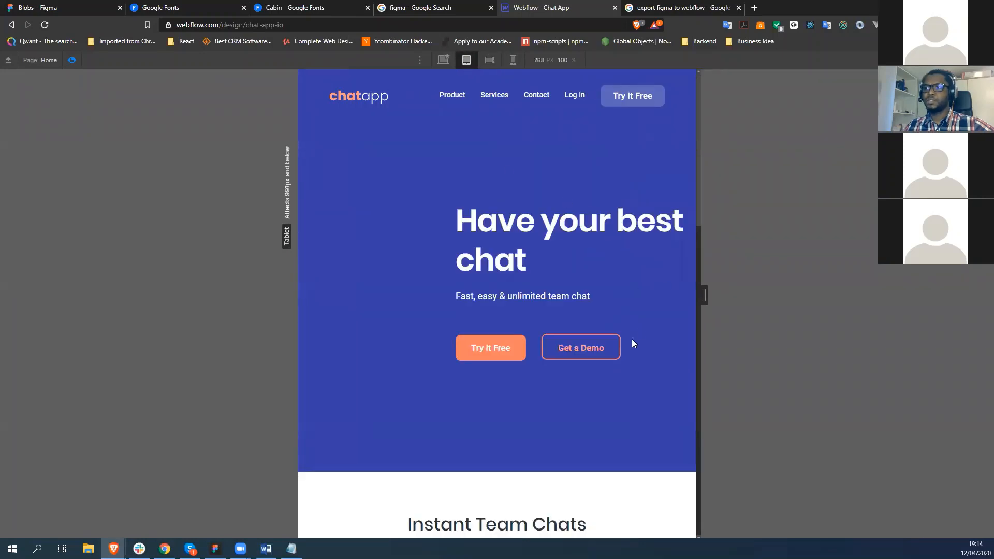
click(535, 297)
drag(550, 294, 722, 304)
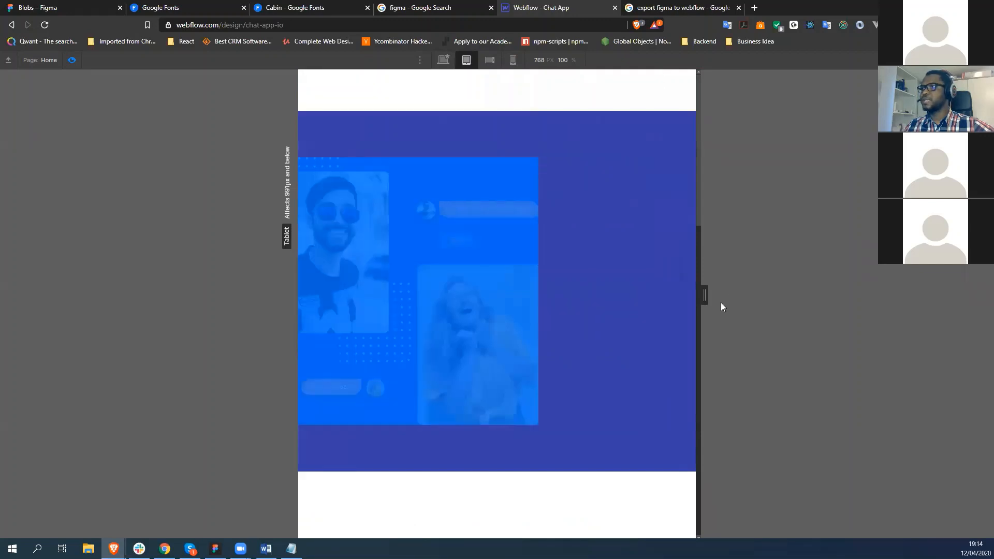
click(604, 322)
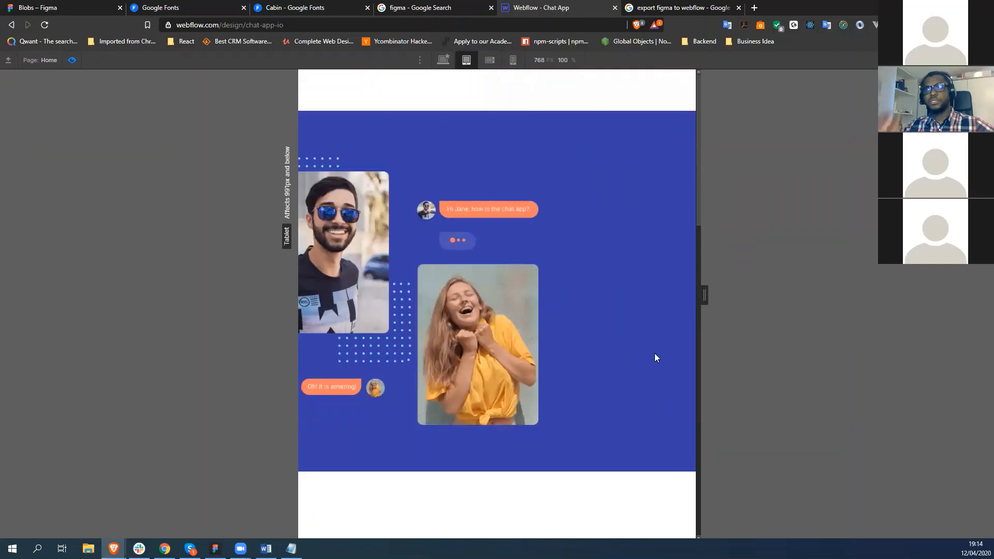
Step: Switch to Figma and undo the Your Design frame's red fill and its enlargement
click(215, 548)
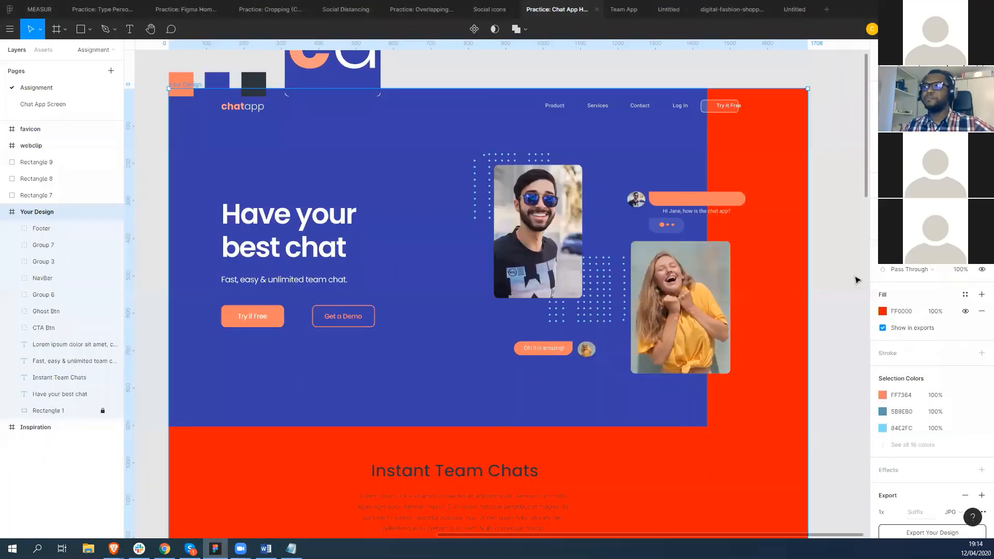
key(Escape)
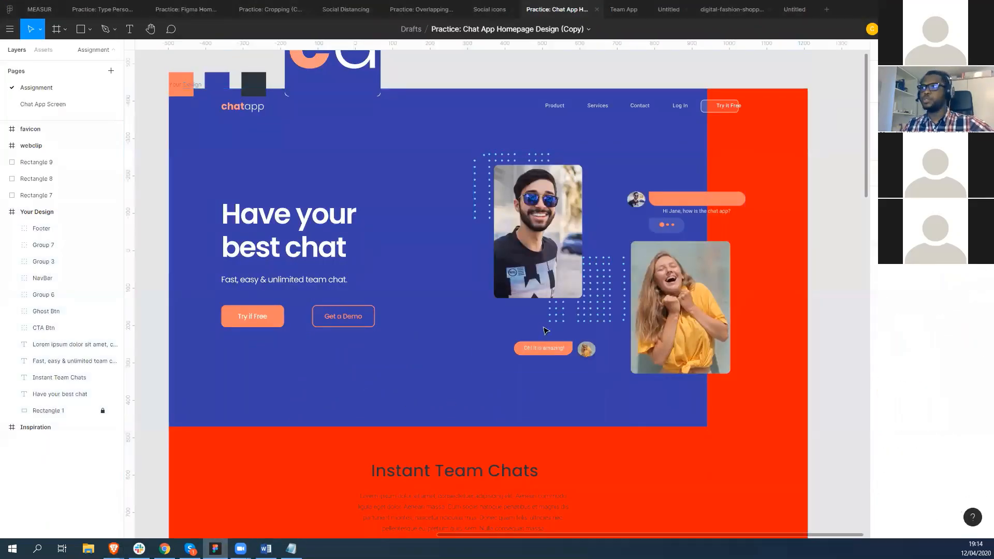
click(546, 329)
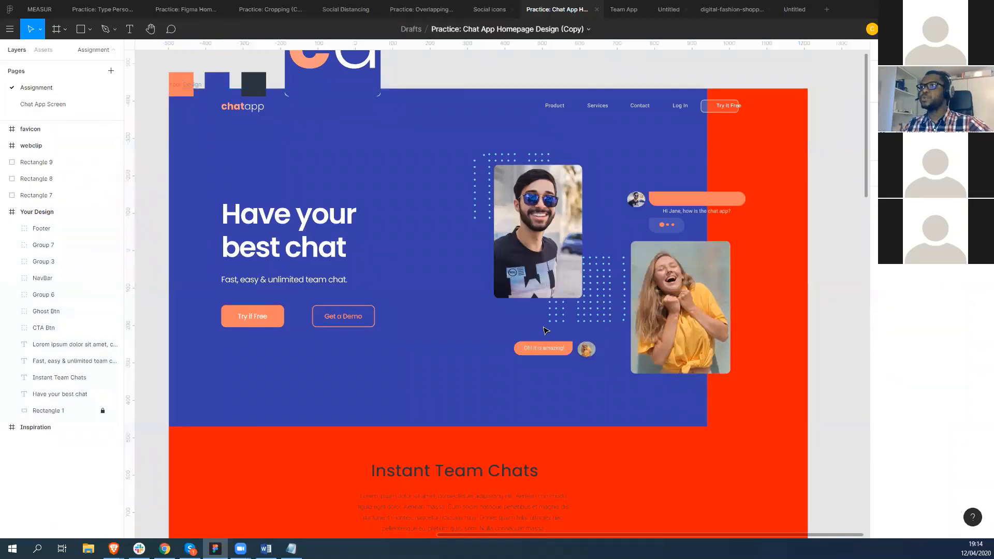
key(ctrl+z)
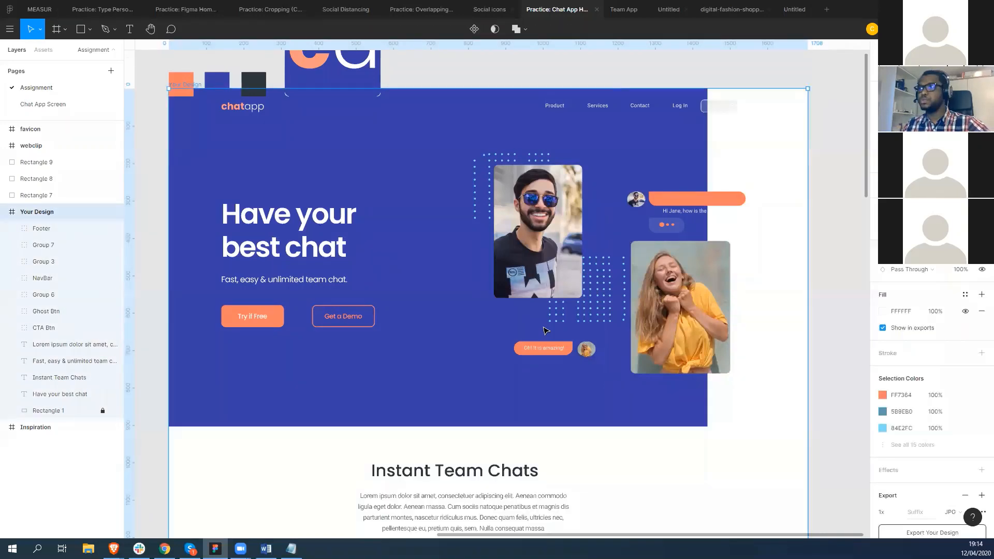
key(ctrl+z)
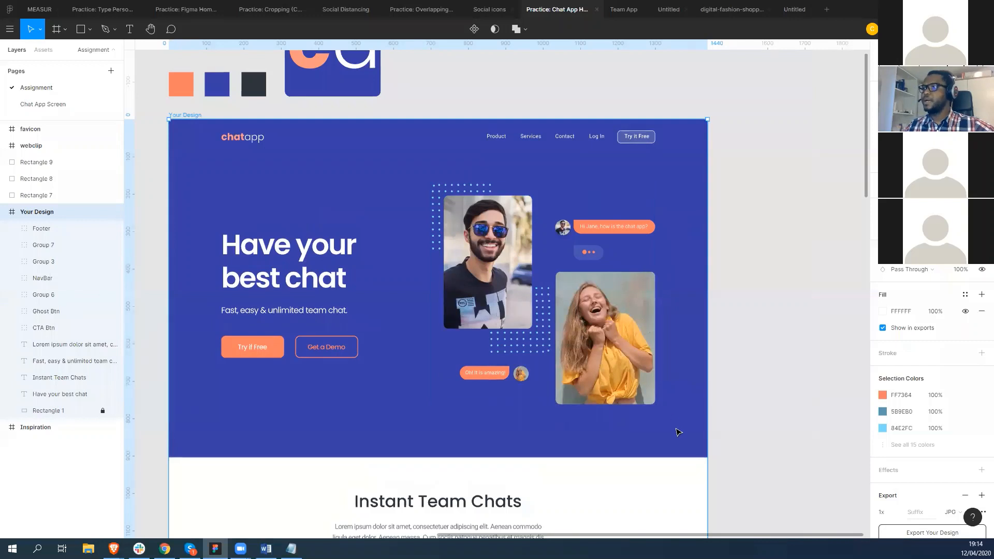
key(Escape)
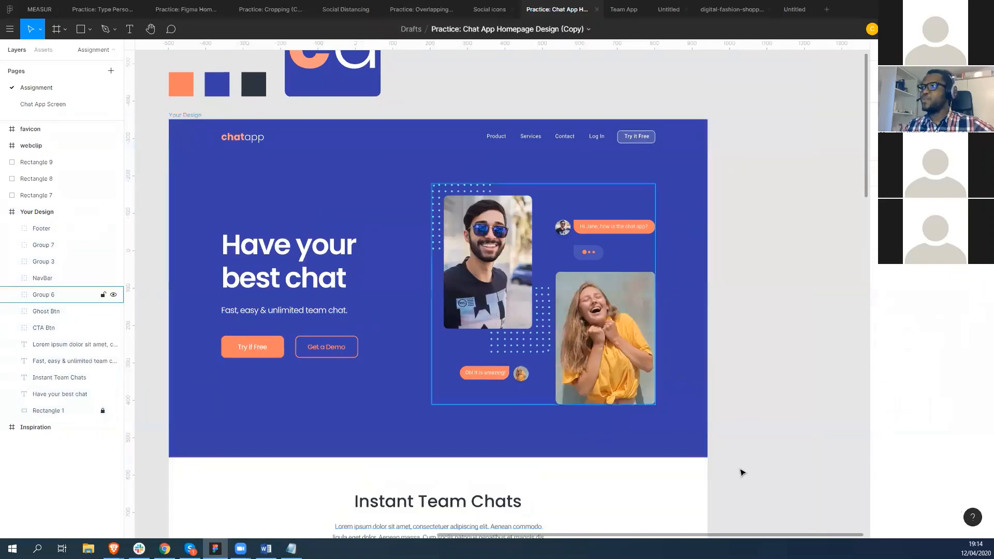
Step: Unlock the blue hero background rectangle and narrow it from its right edge to a width of about 1249 px
right_click(667, 446)
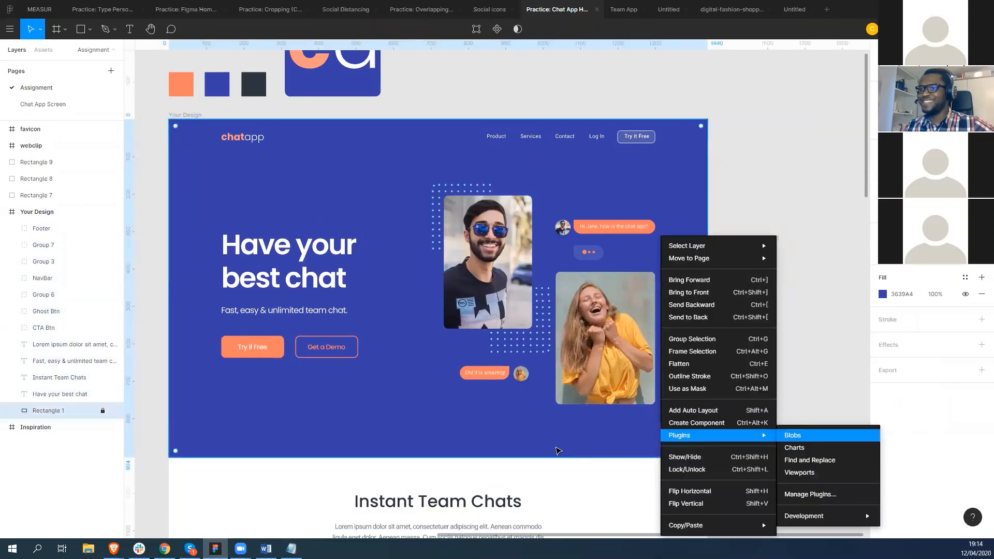
click(103, 411)
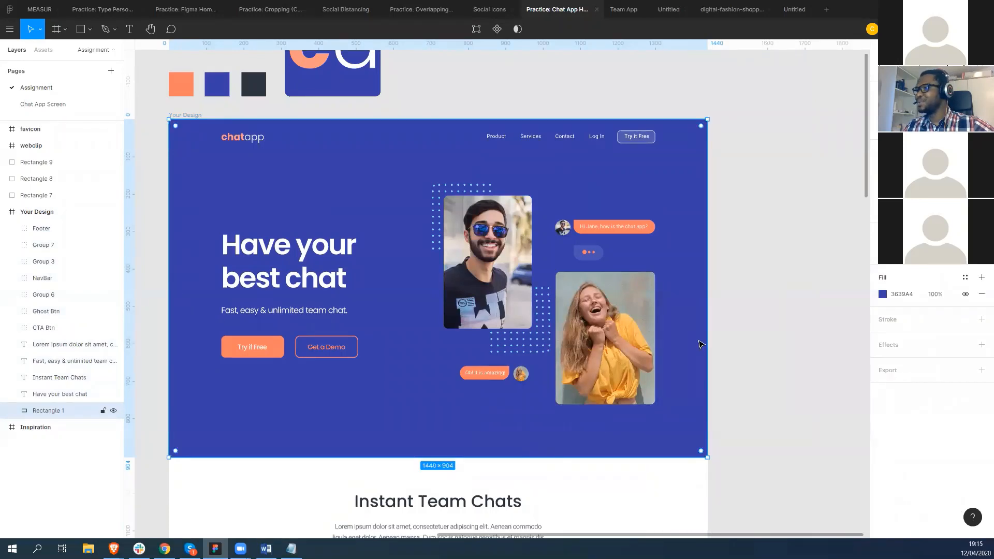
drag(708, 331, 637, 325)
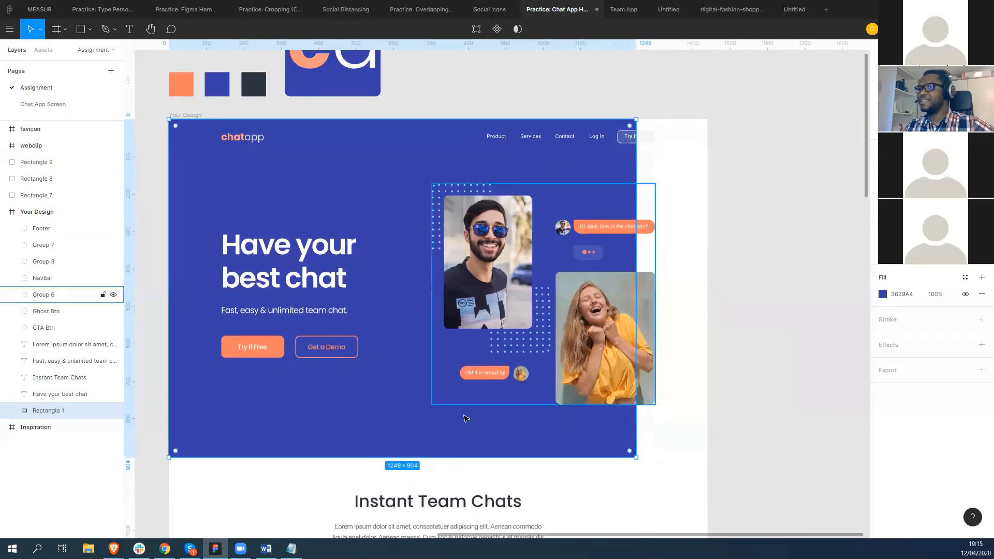
Step: Draw a 1440 × 904 px rectangle over the whole hero area and send it to the back of the Your Design frame
click(82, 31)
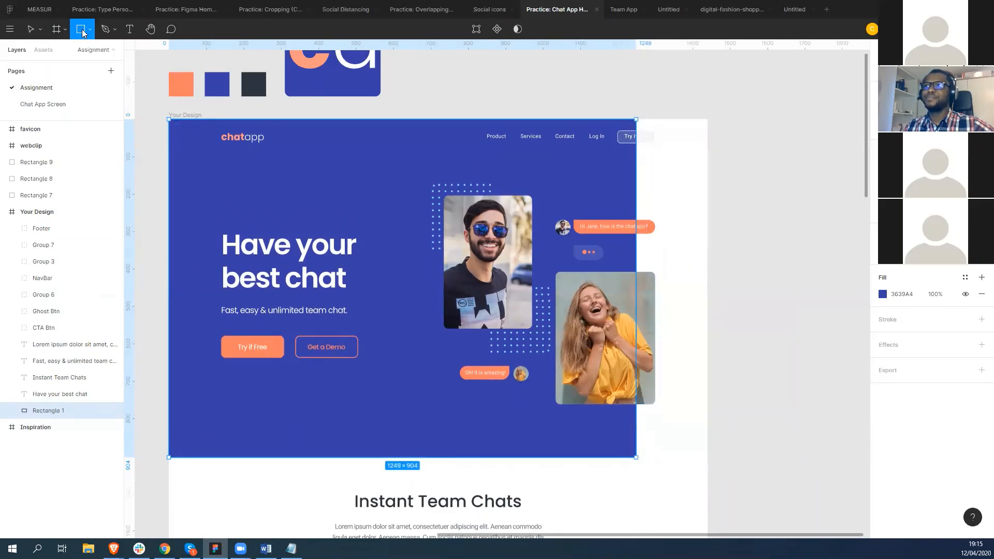
drag(180, 129, 707, 456)
right_click(696, 434)
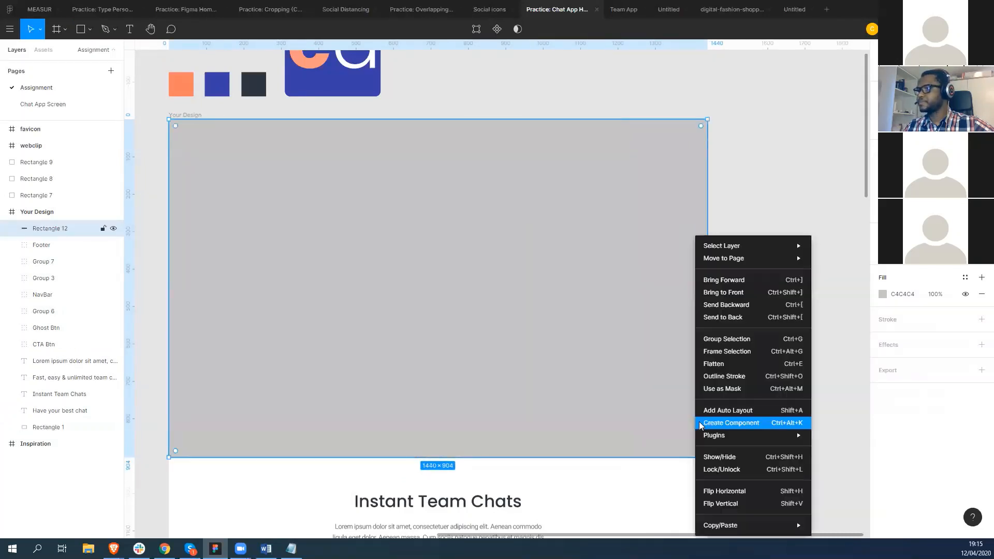
click(727, 318)
Step: Set the new back rectangle's fill to red F91F1F and leave nothing selected
click(882, 294)
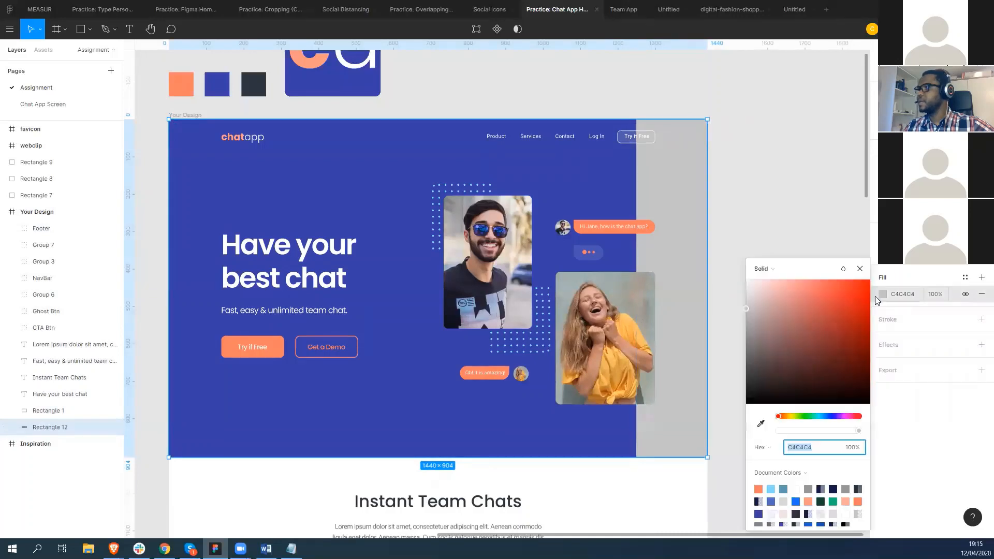
click(854, 285)
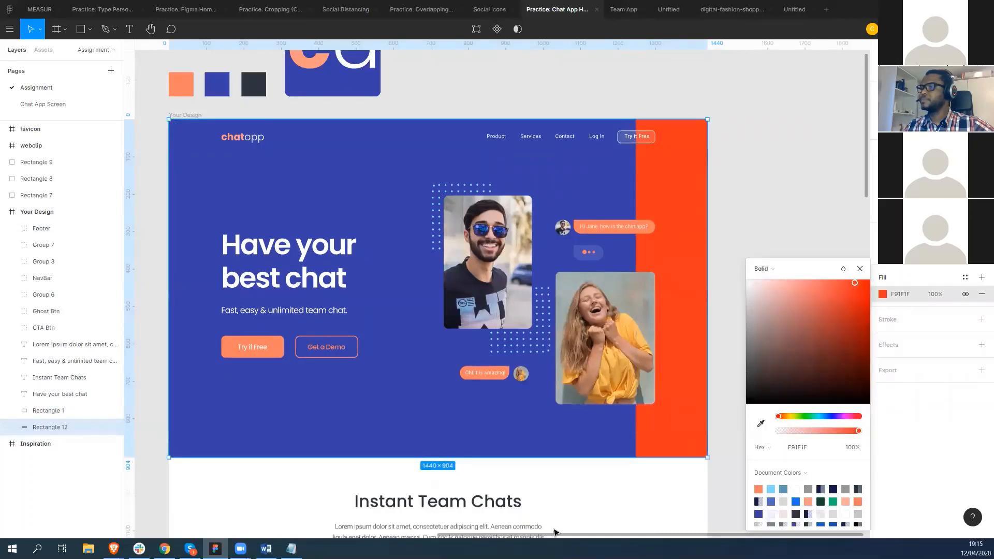
click(628, 442)
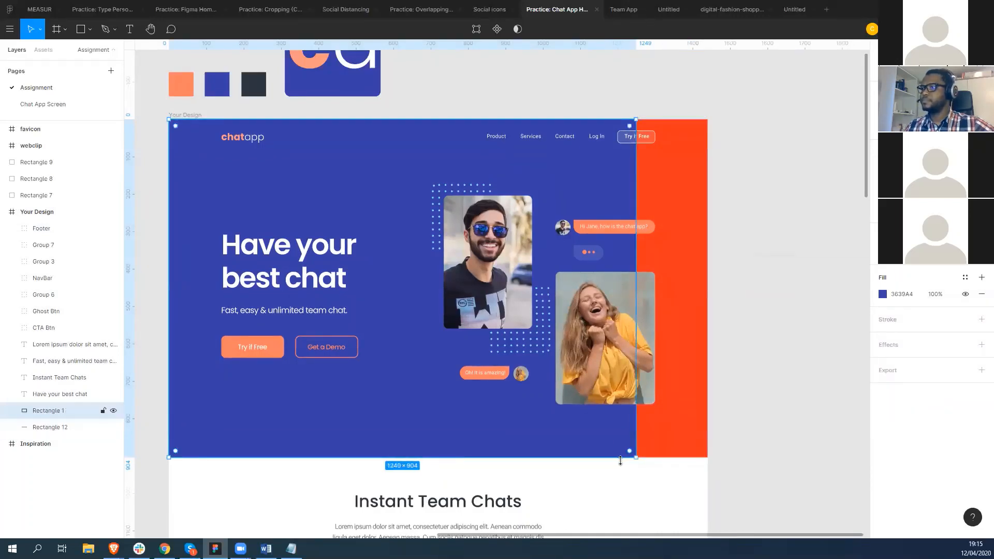
mouse_move(615, 457)
mouse_down()
mouse_move(615, 418)
mouse_move(616, 456)
mouse_up()
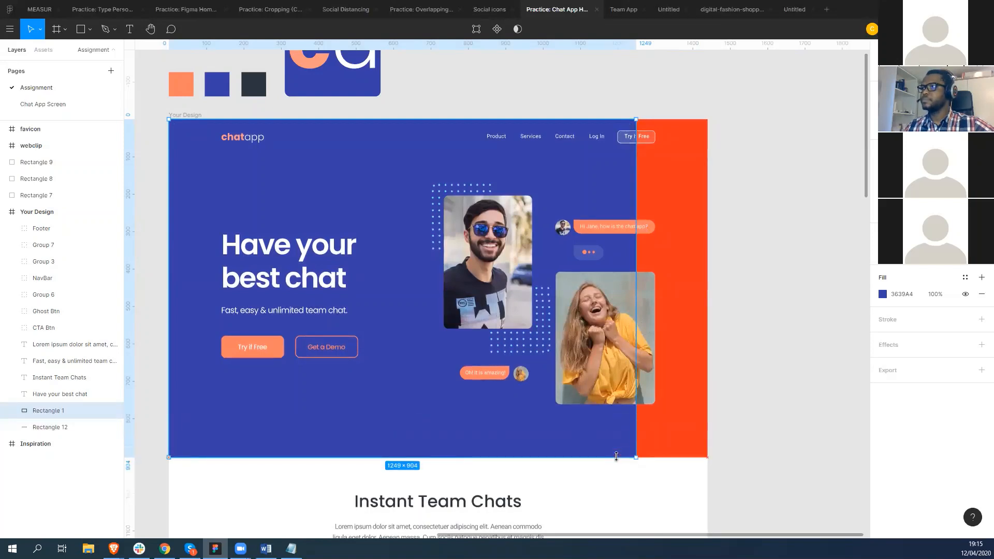
click(798, 390)
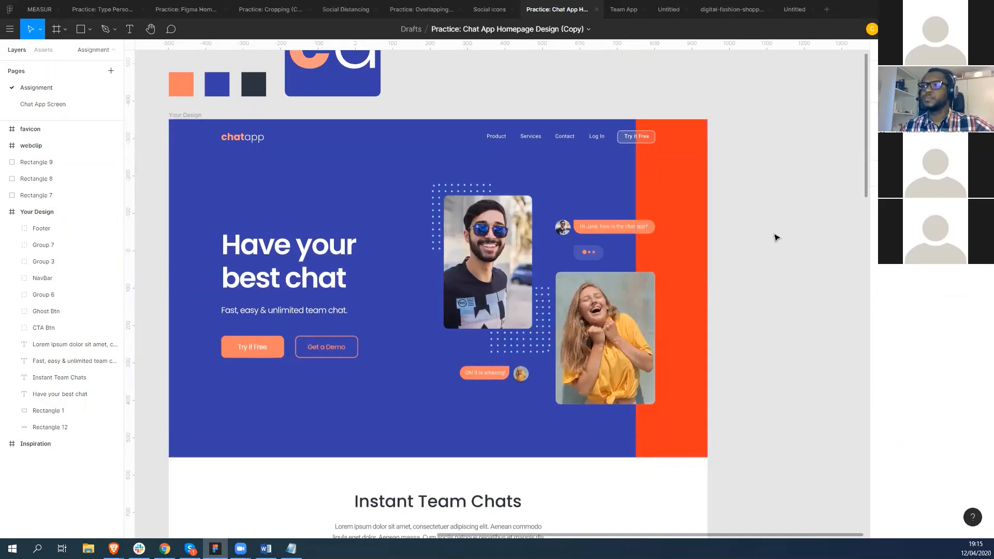
Step: Undo the added red back rectangle and the narrowing of the blue hero background, then leave nothing selected
key(ctrl+z)
key(ctrl+z)
key(ctrl+z)
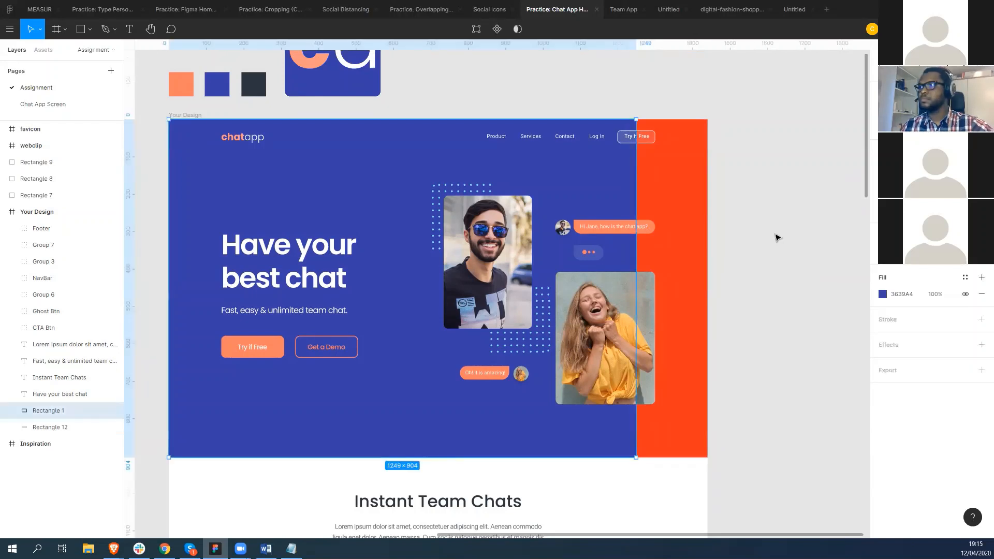
key(ctrl+z)
key(ctrl+z)
key(ctrl+z)
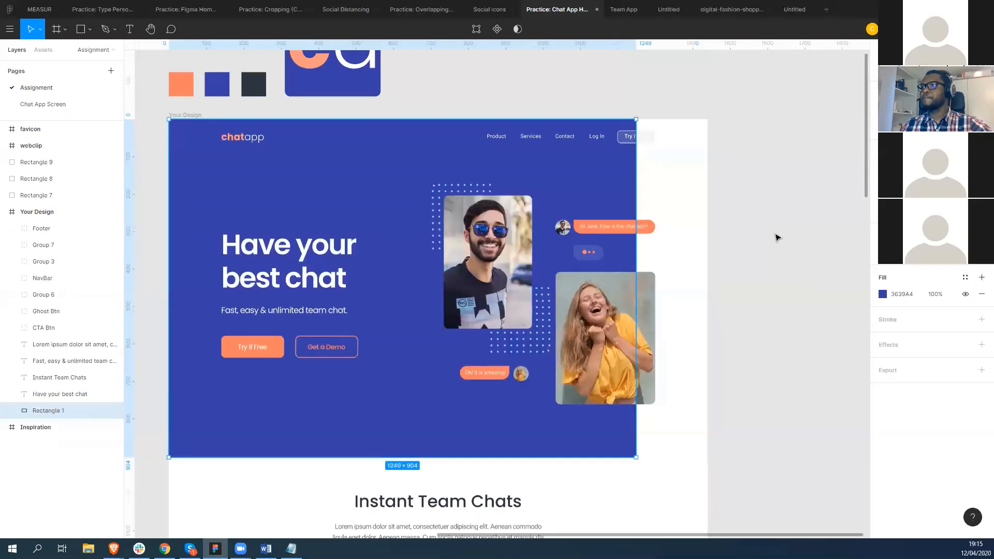
click(777, 237)
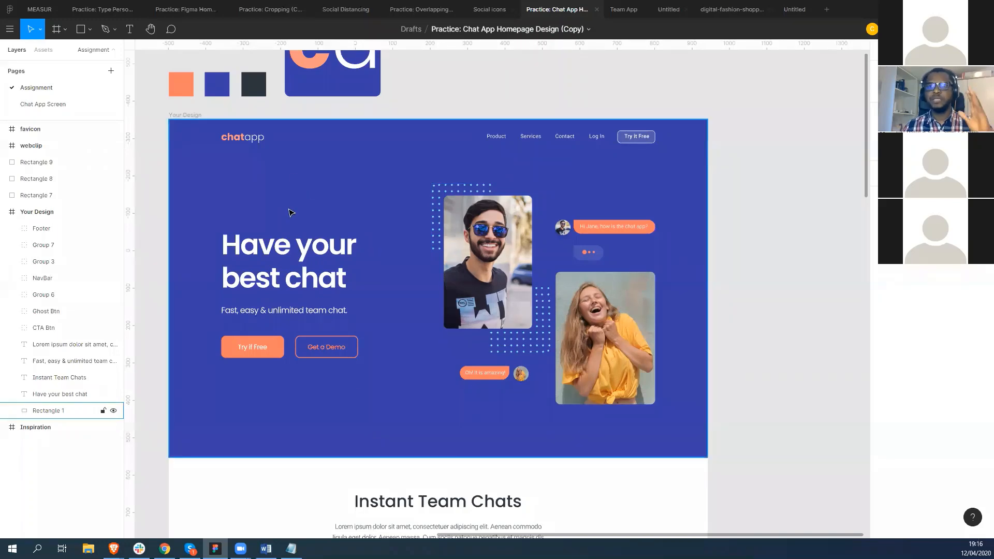
Step: Browse the recently viewed Figma files for another website design example
click(10, 12)
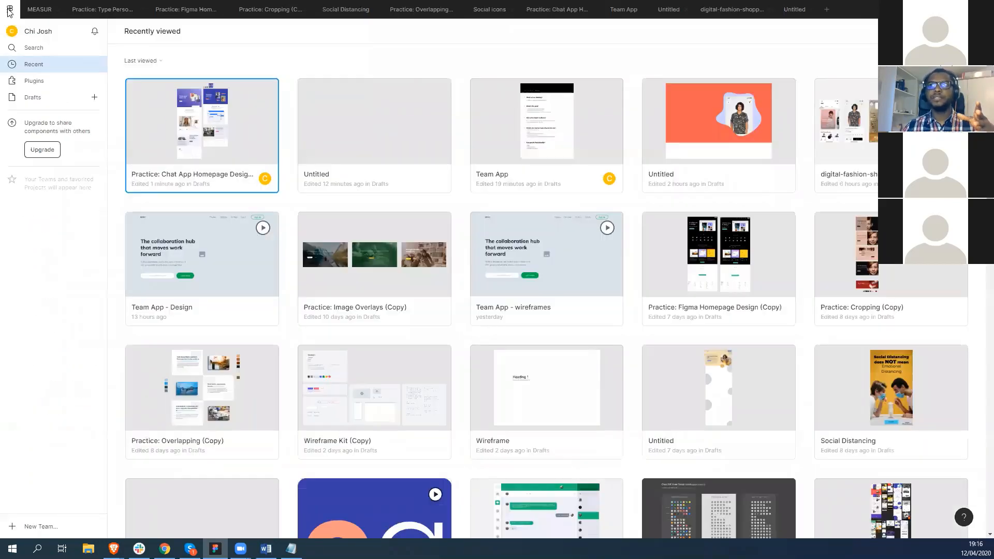
scroll(458, 378, down, 2)
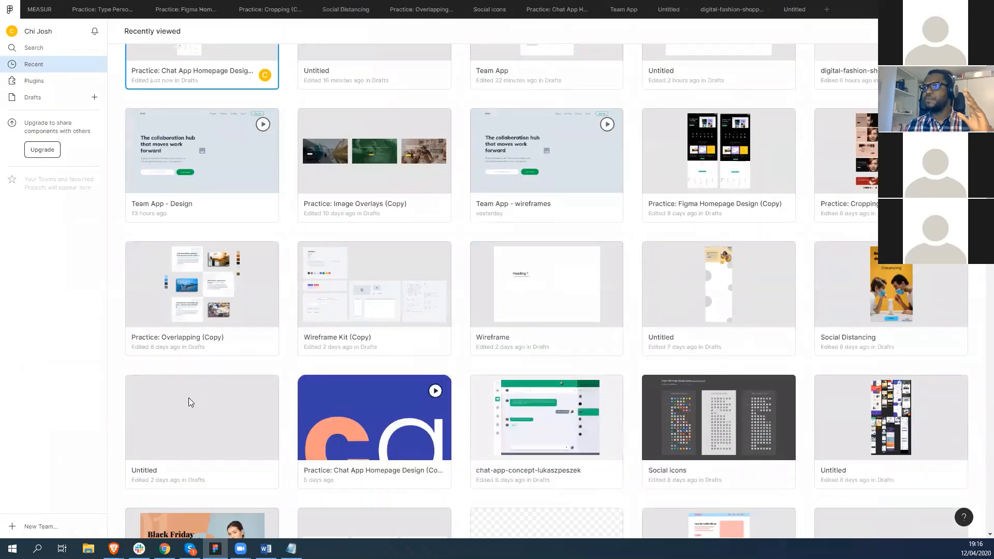
scroll(462, 375, down, 5)
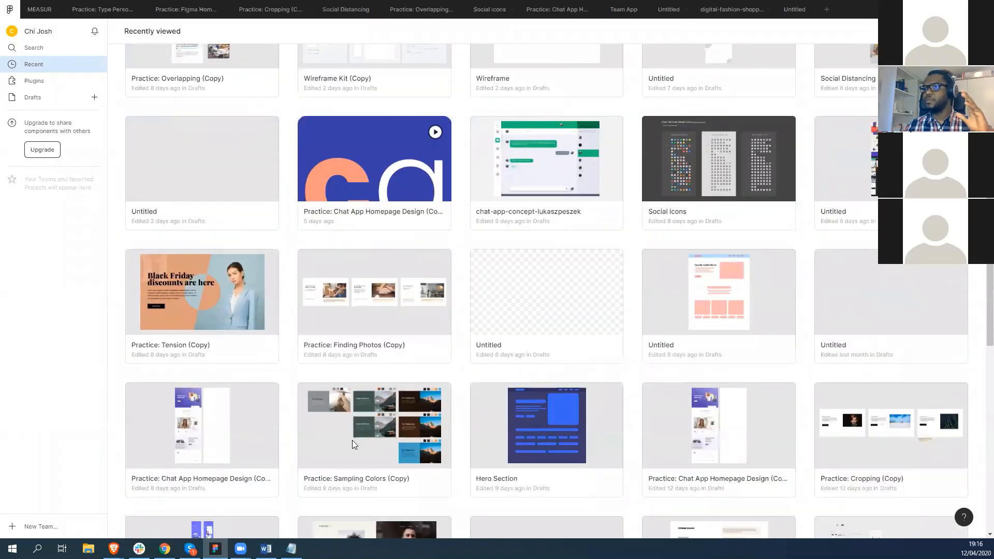
scroll(352, 441, down, 3)
Step: Switch to the MEASUR file and examine the HOME frame's sections from About Us up to the Laboratory Analysis hero
click(35, 14)
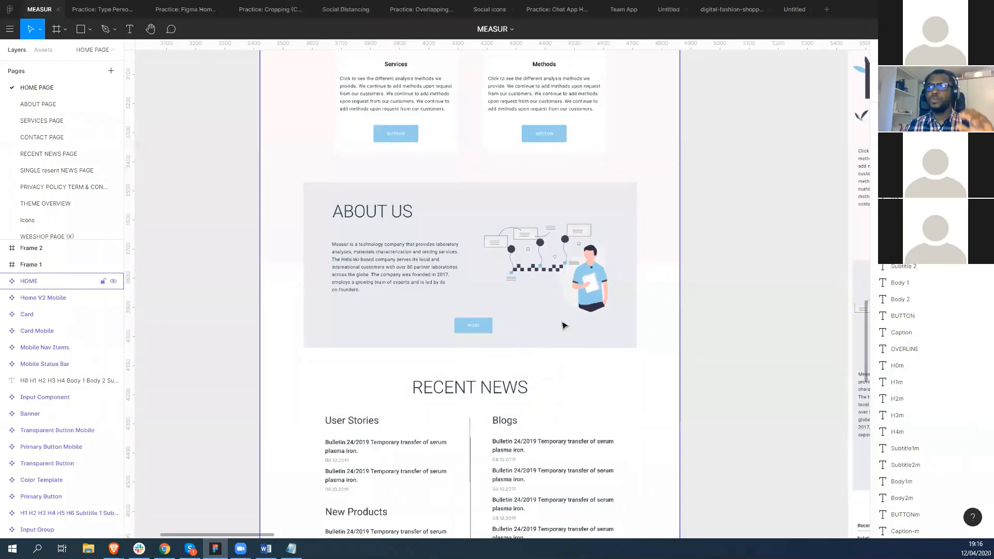
scroll(590, 279, up, 1)
scroll(592, 280, up, 2)
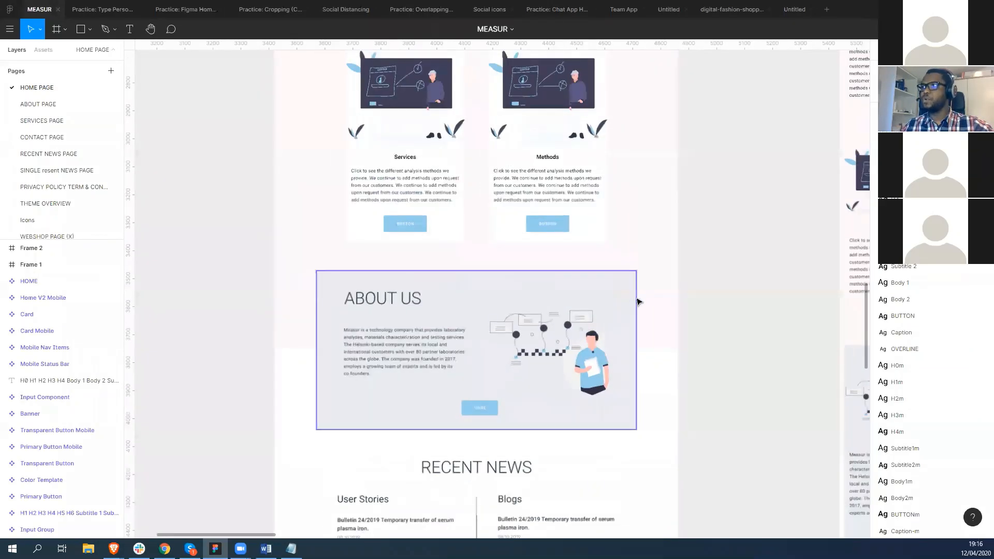
scroll(639, 300, down, 1)
scroll(670, 297, up, 5)
scroll(746, 294, up, 2)
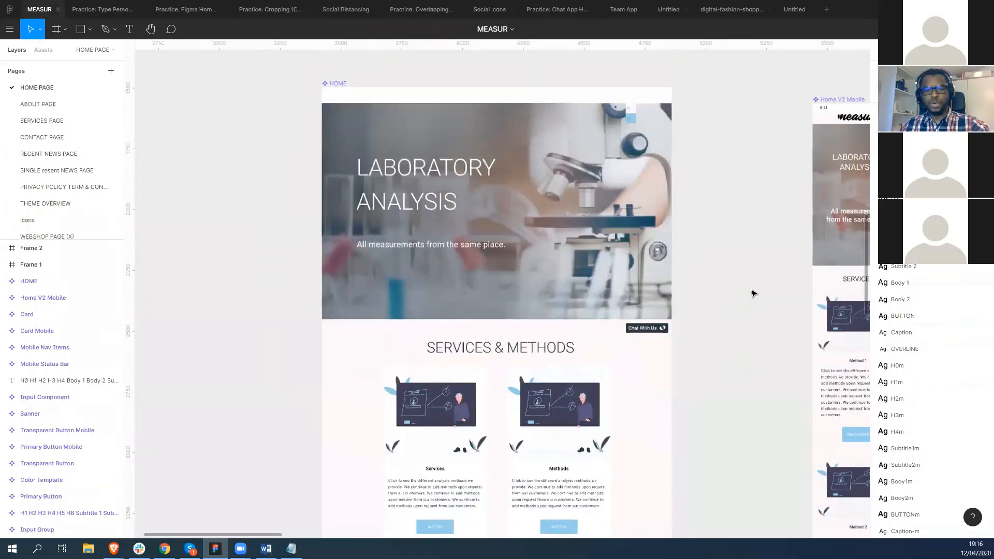
Step: Compare the HOME desktop frame with the Home V2 Mobile frame, from the hero down to the services section
drag(752, 286, 568, 277)
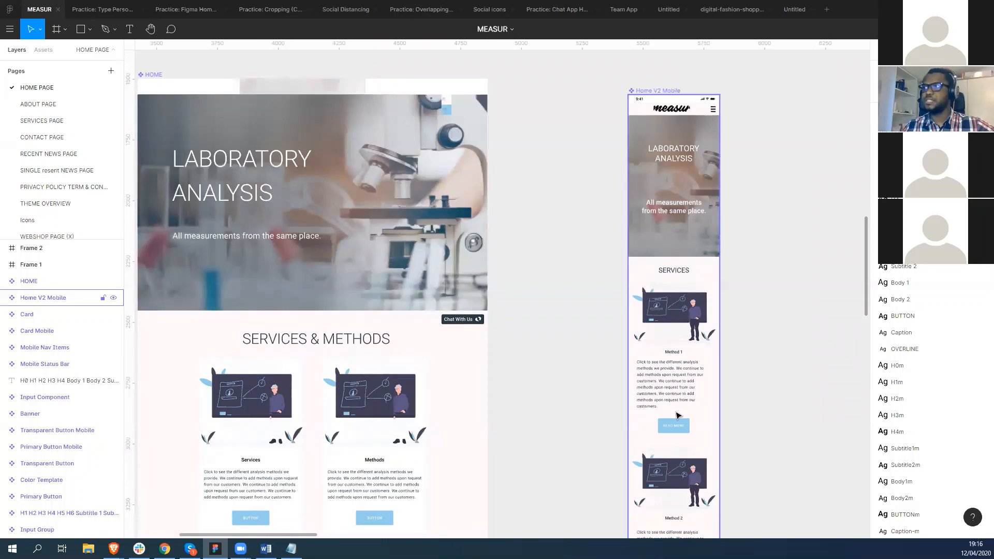
scroll(679, 412, down, 5)
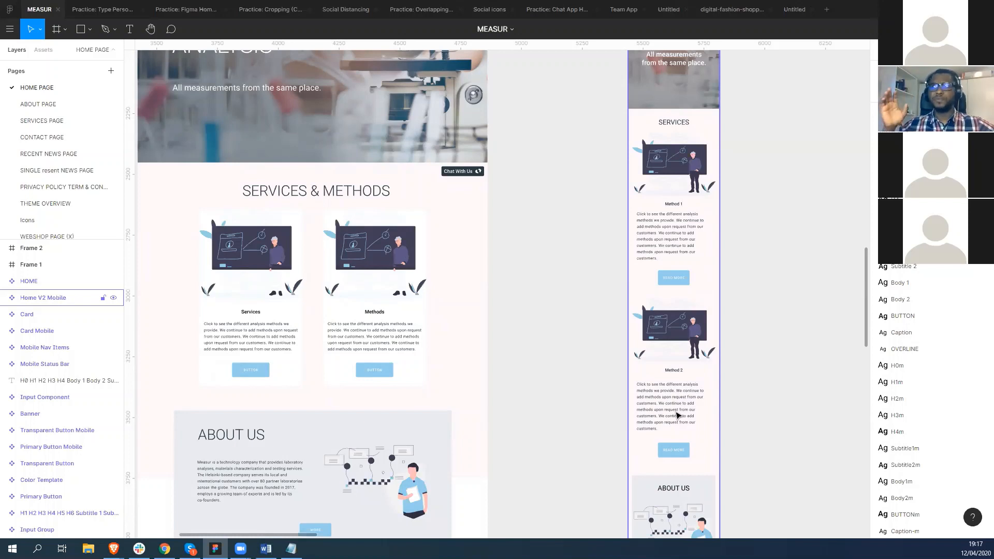
scroll(568, 312, up, 5)
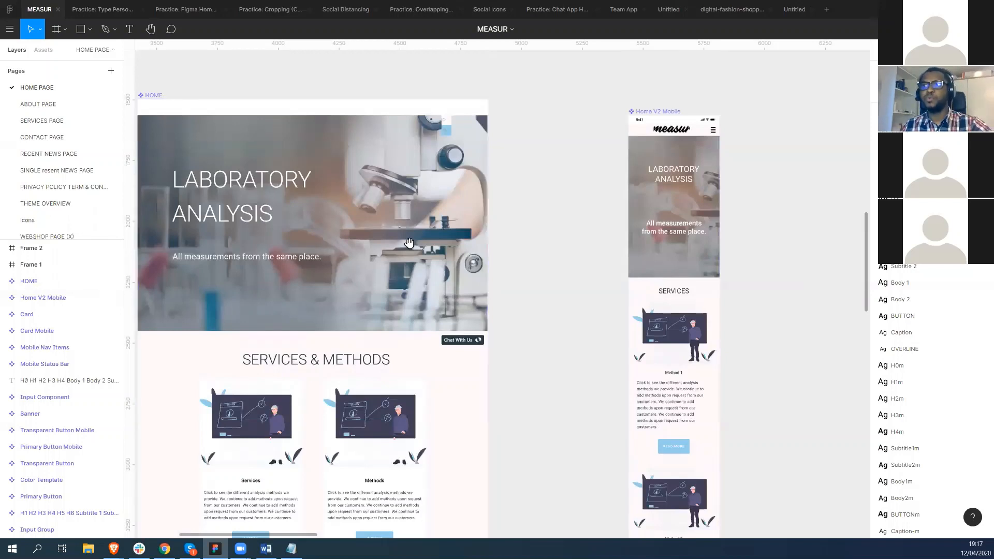
scroll(409, 243, left, 3)
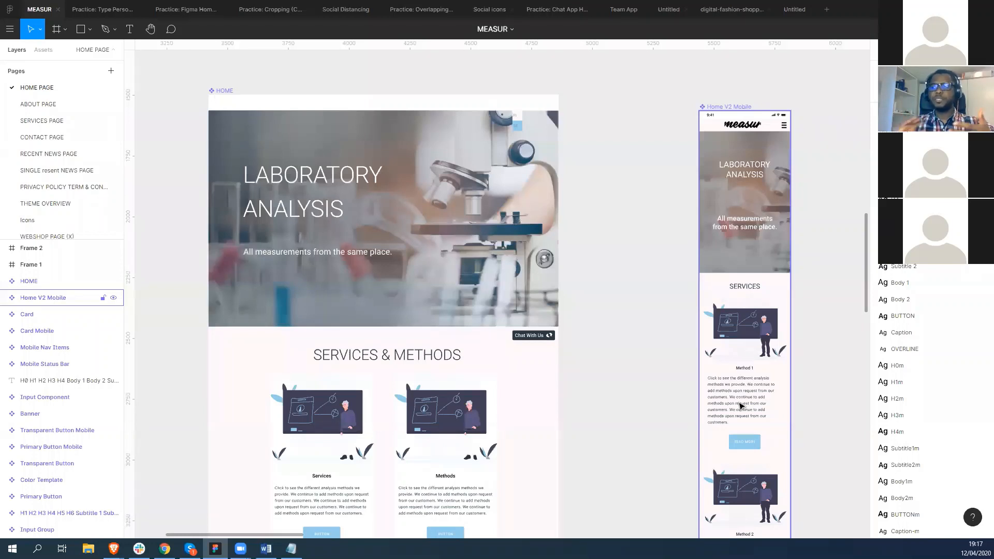
click(688, 371)
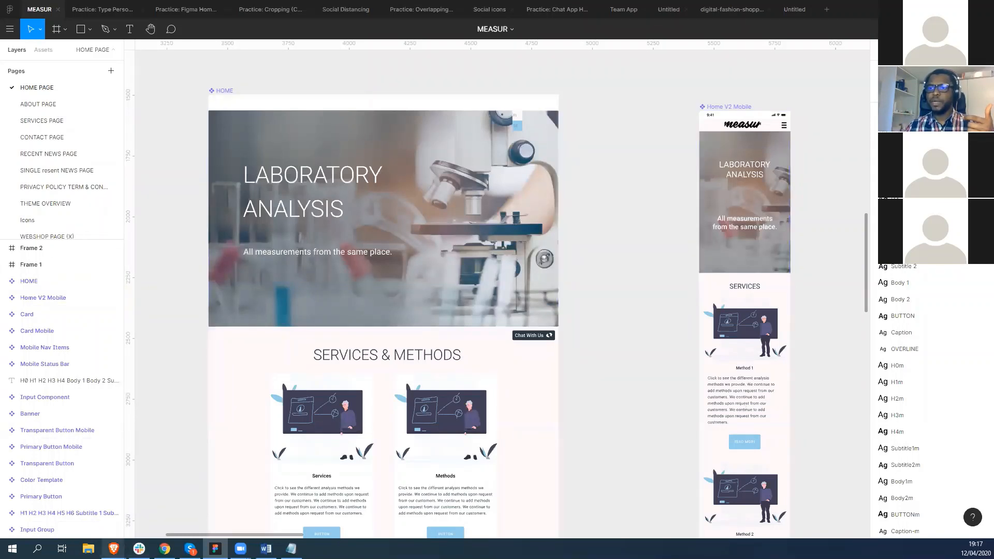
Step: Switch to the Webflow Chat App project, exit preview, and view the page at the desktop, tablet, mobile landscape and mobile portrait breakpoints
mouse_move(114, 549)
click(169, 500)
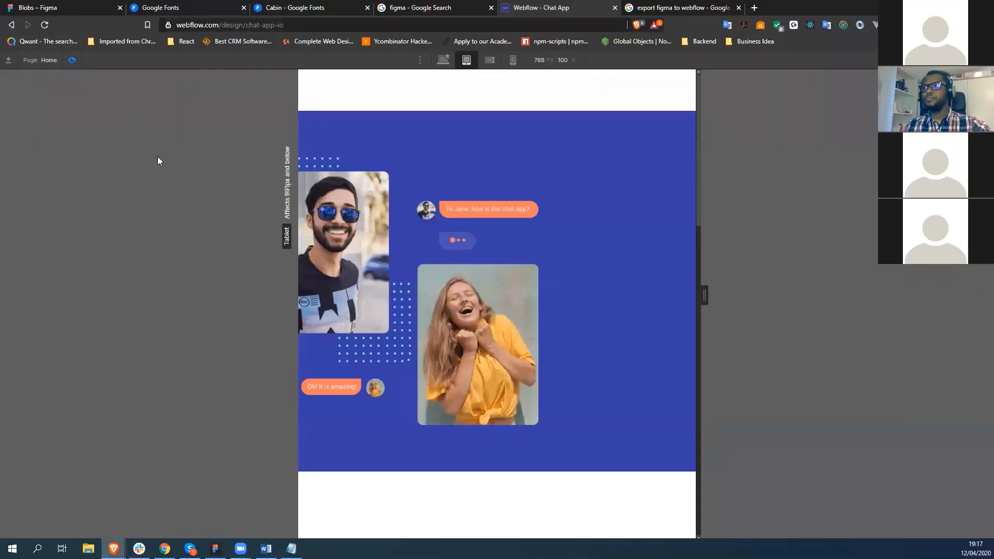
click(72, 60)
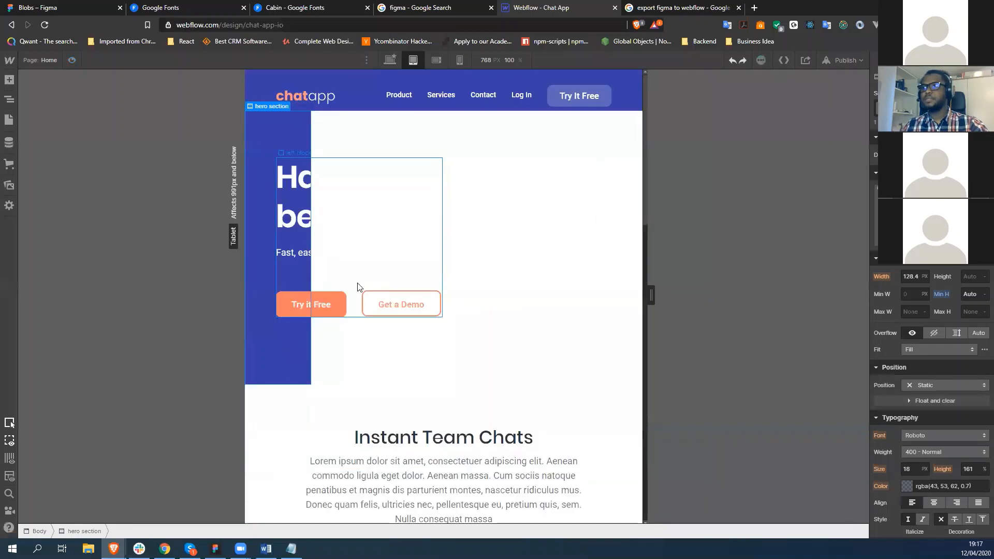
click(390, 60)
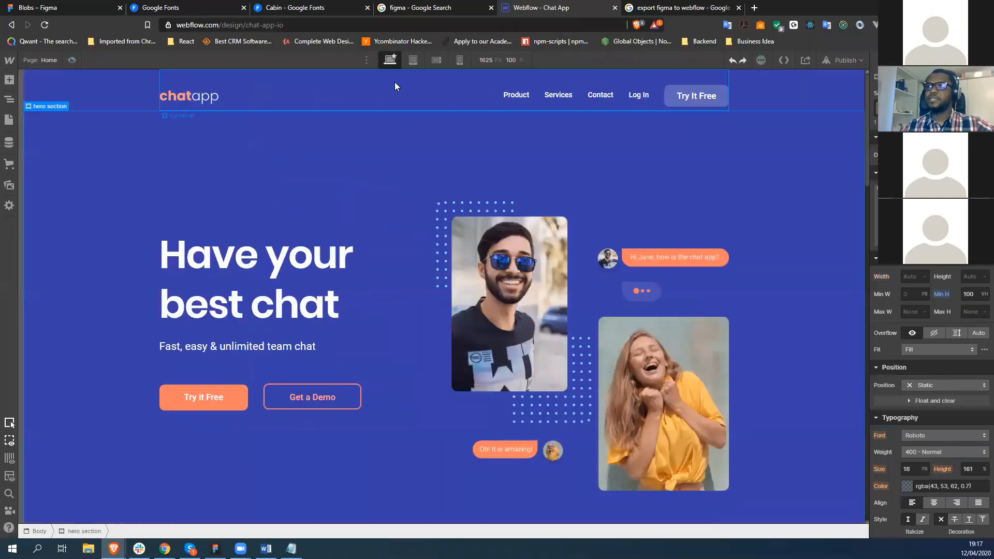
click(412, 60)
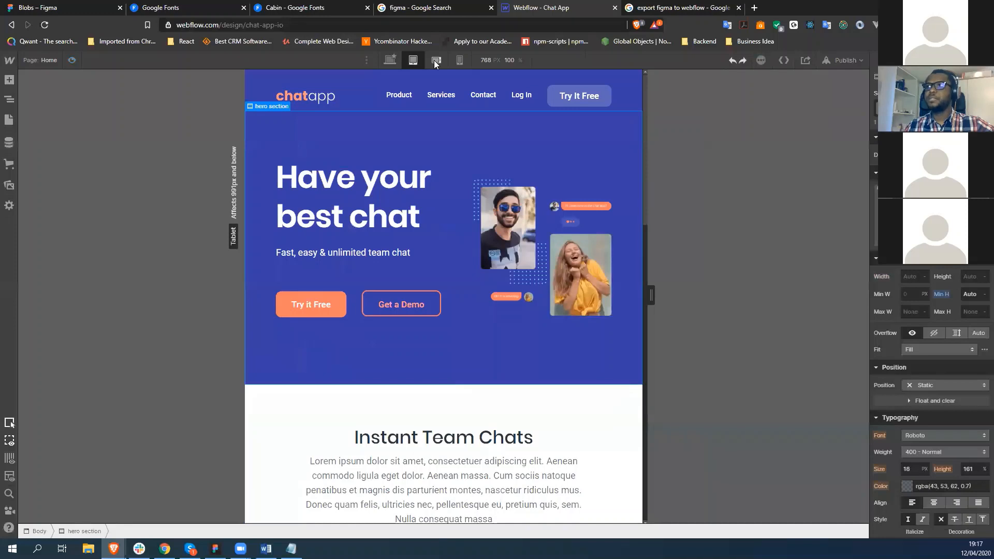
click(434, 60)
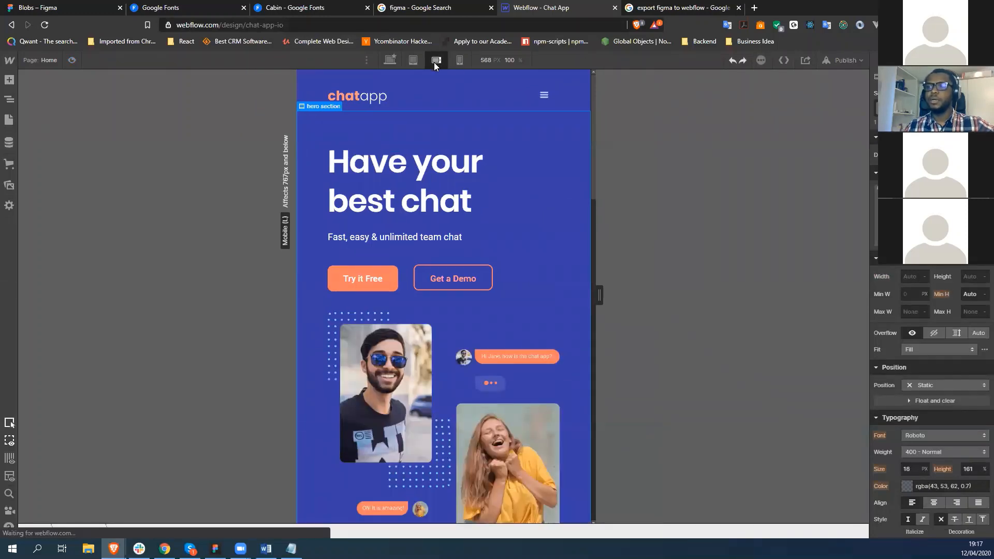
click(460, 60)
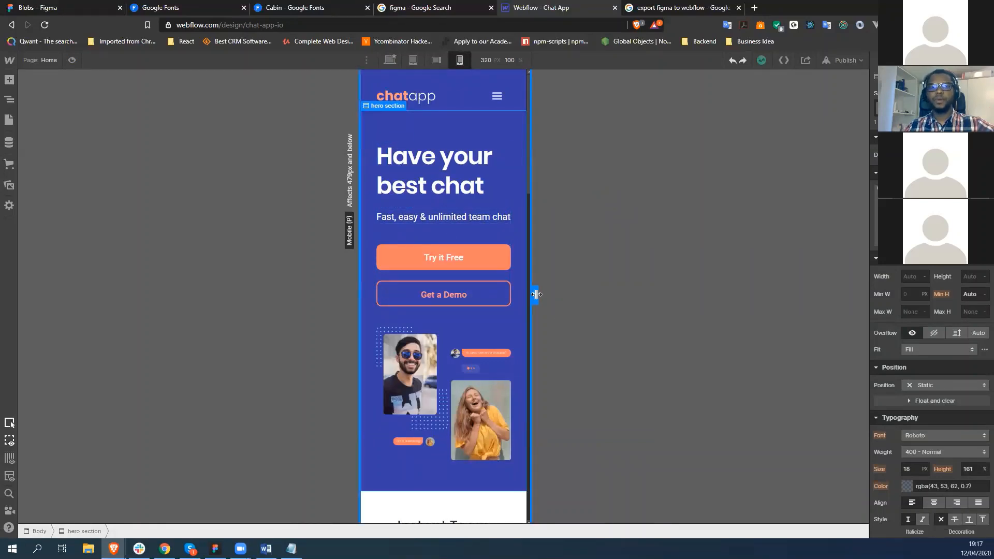
Step: Resize the mobile portrait canvas to 360 px, 393 px and 256 px to check the hero section's responsiveness
drag(536, 294, 547, 297)
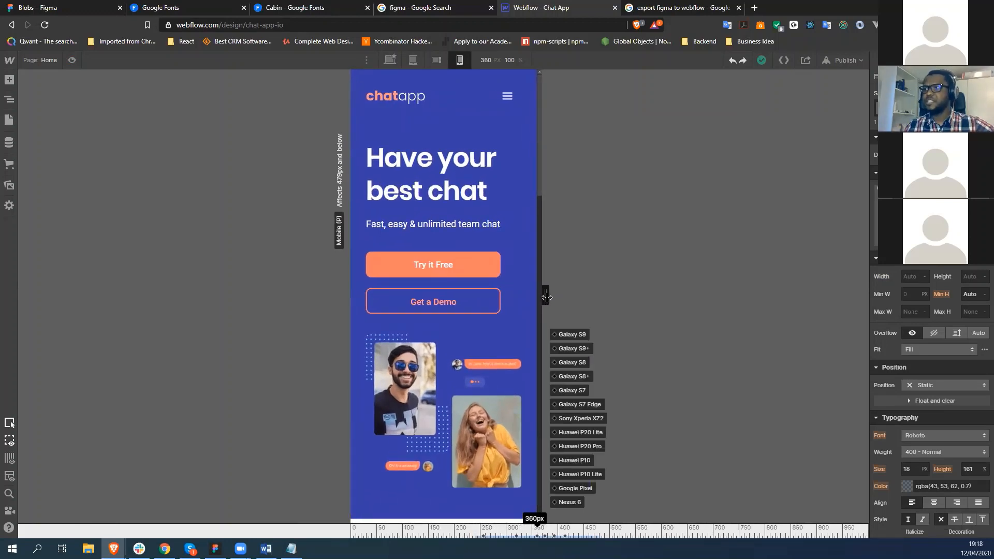
drag(546, 297, 555, 300)
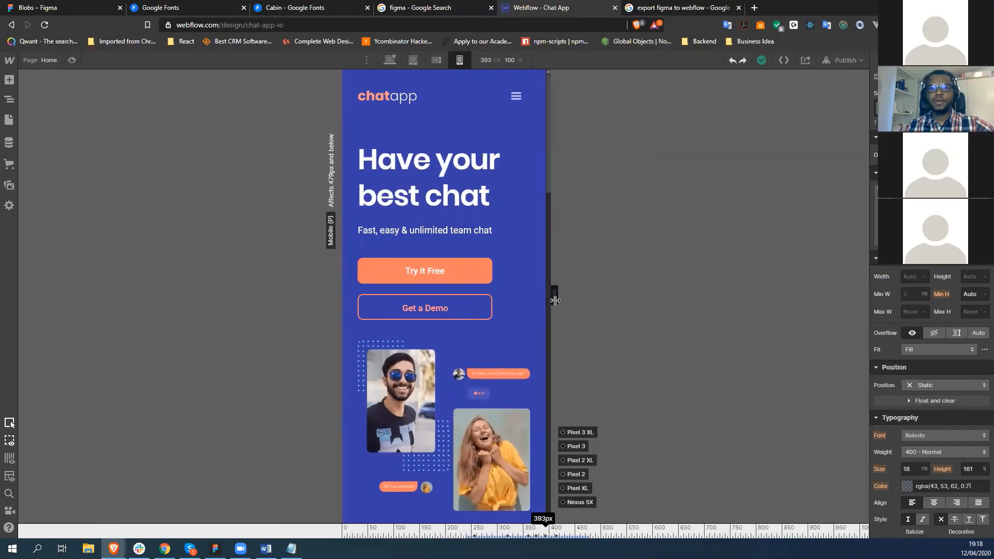
drag(555, 301, 519, 297)
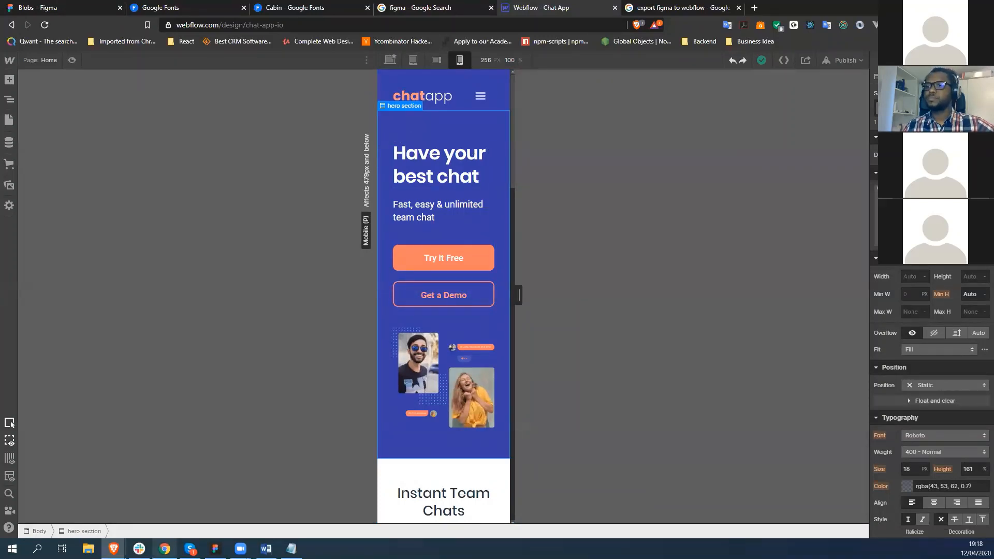
Step: Review the lesson outline in the Word document, then return to Figma and show the empty Untitled draft
click(215, 549)
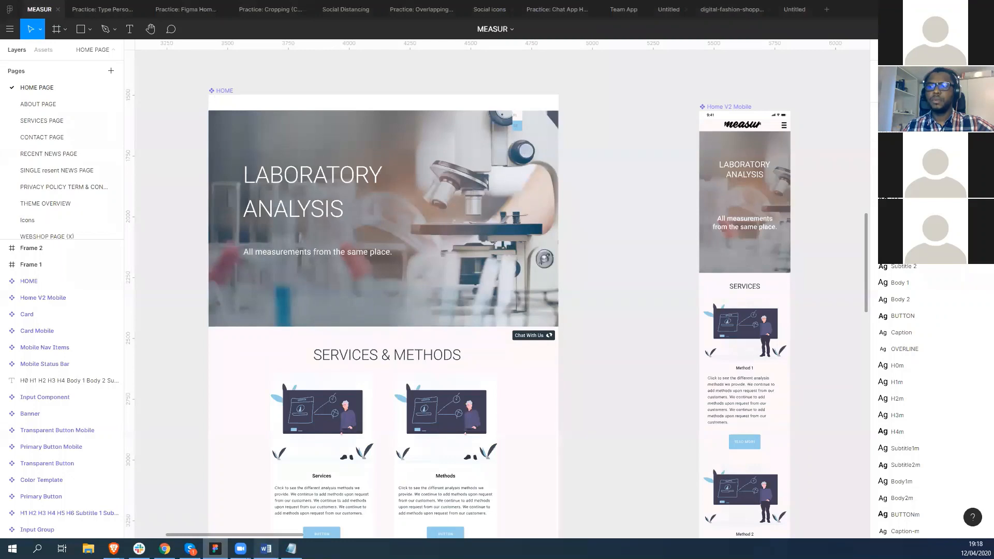
click(265, 549)
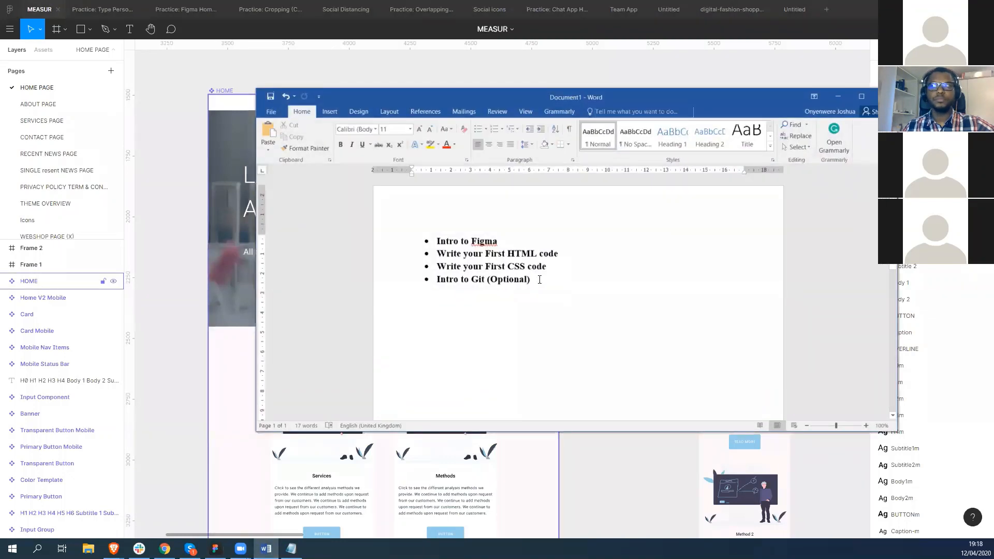
click(838, 96)
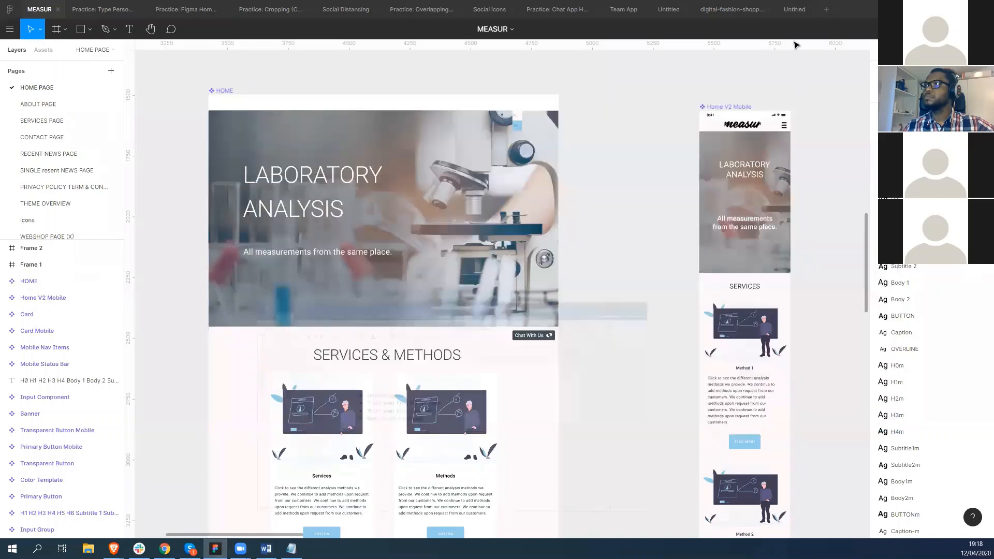
click(794, 10)
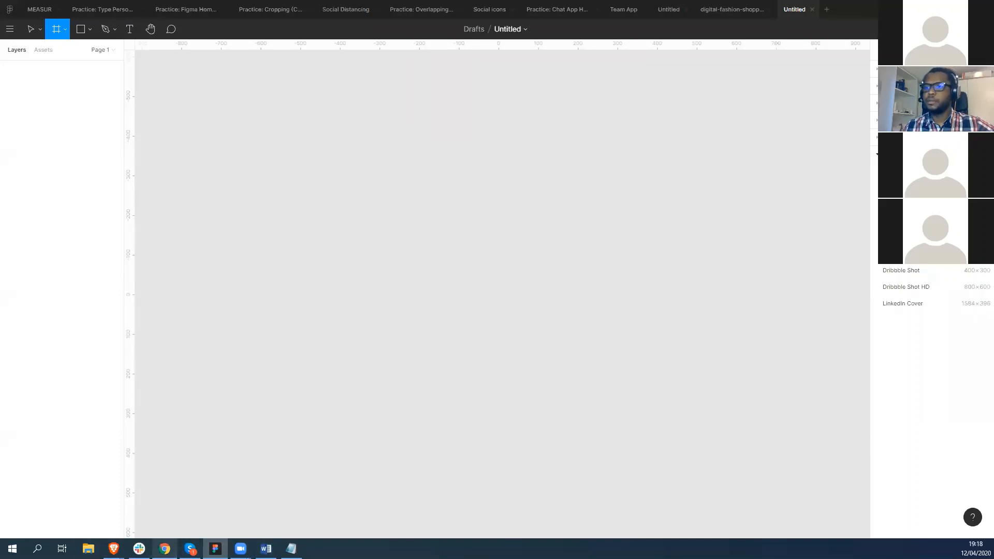
Step: Switch back to the Webflow Chat App project and display the page at the desktop breakpoint
mouse_move(113, 549)
click(152, 516)
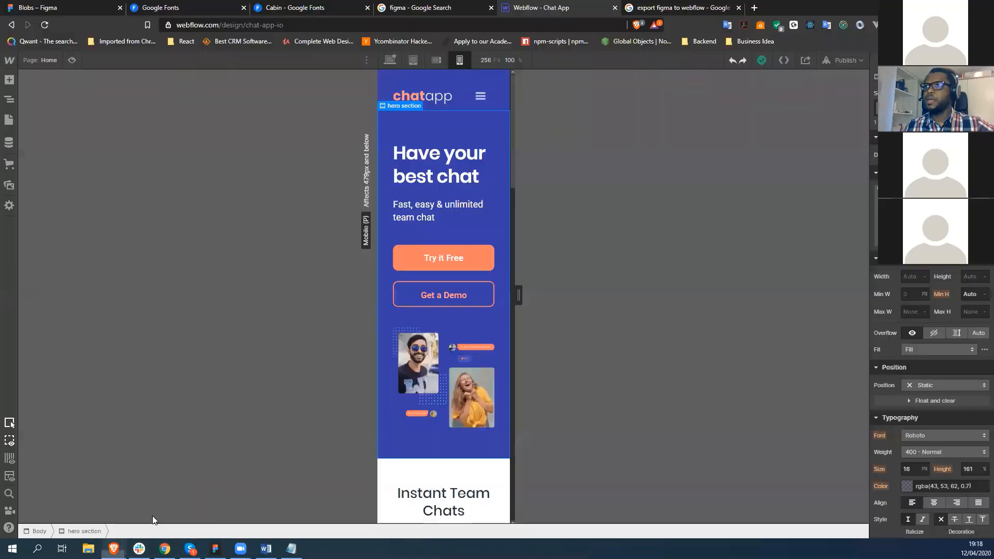
click(390, 58)
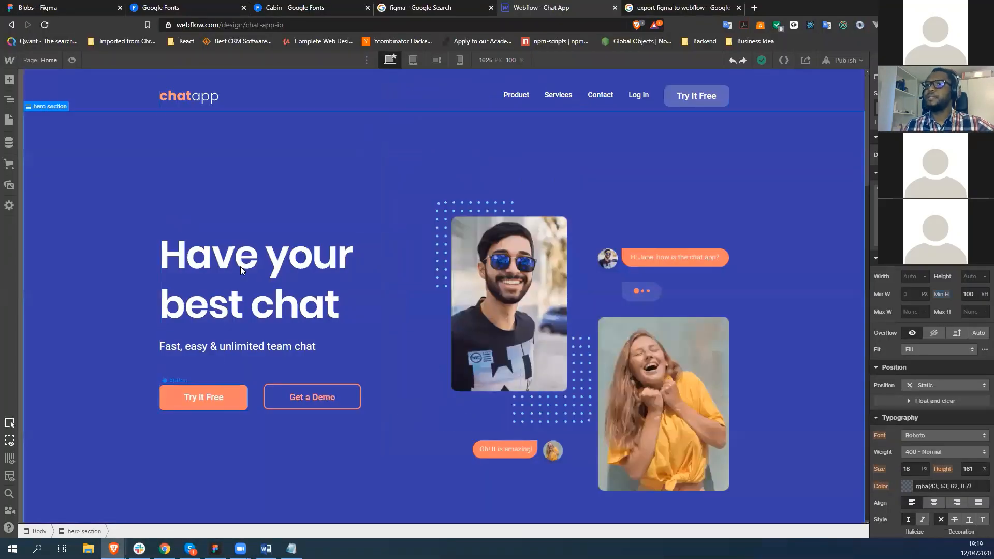
Step: Change the font of the "Have your best chat" heading to Montserrat
double_click(282, 306)
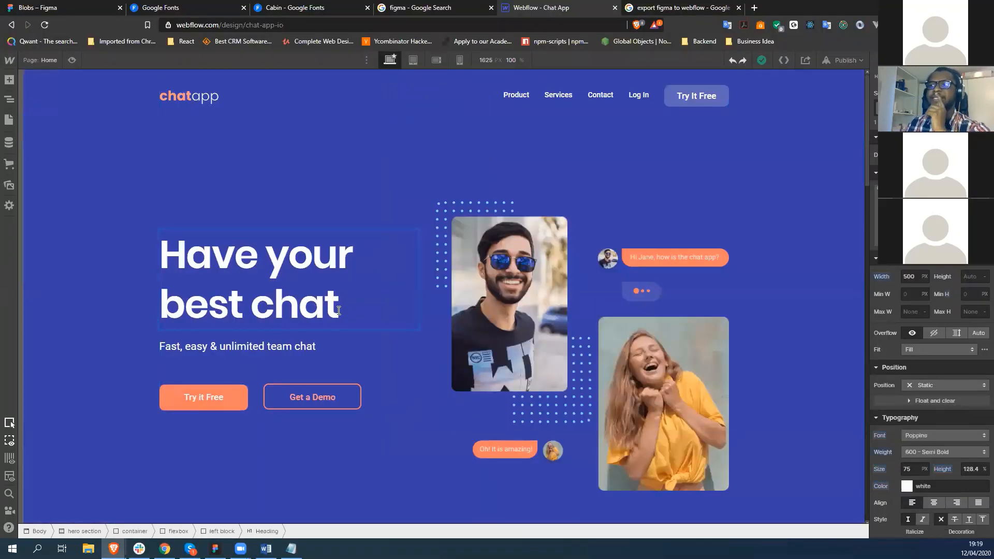
drag(340, 310, 131, 272)
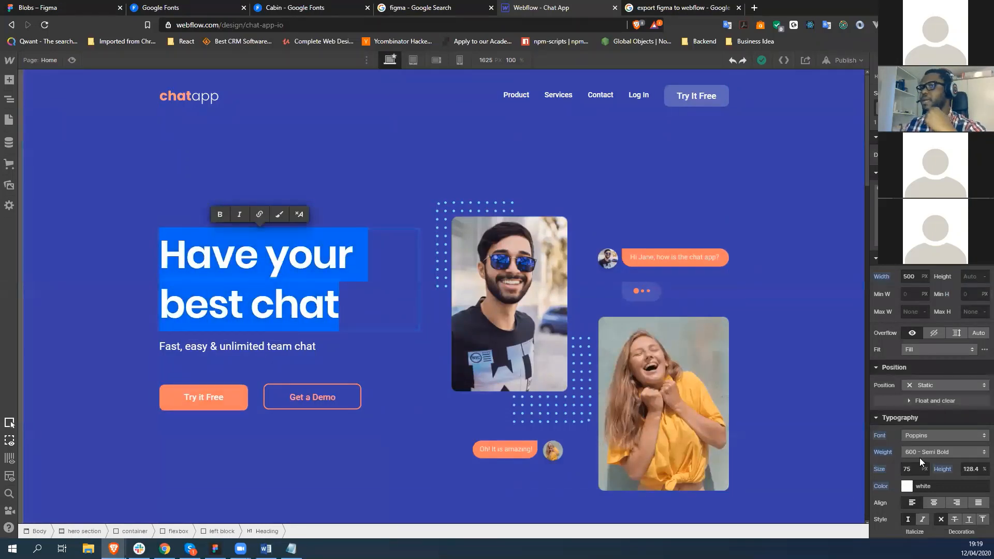
click(950, 438)
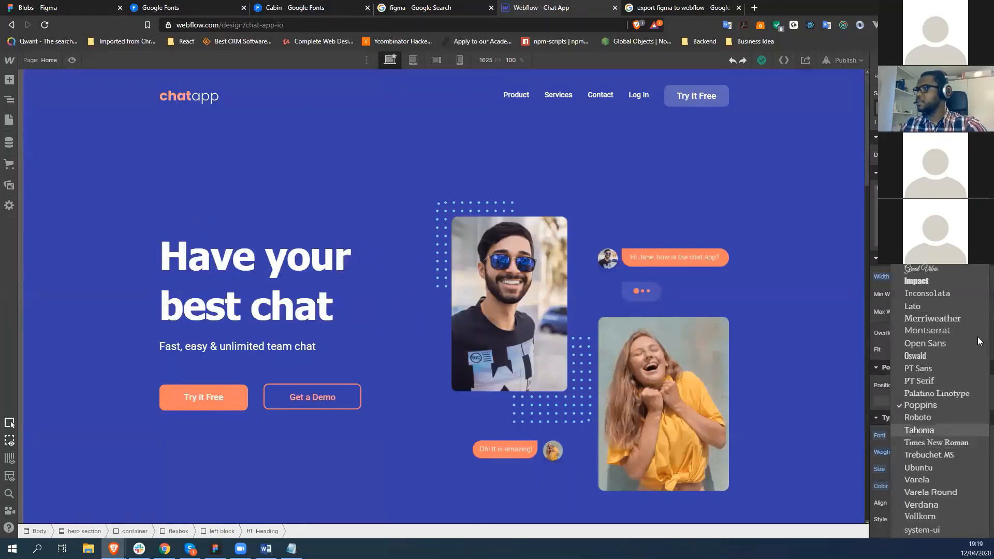
click(942, 329)
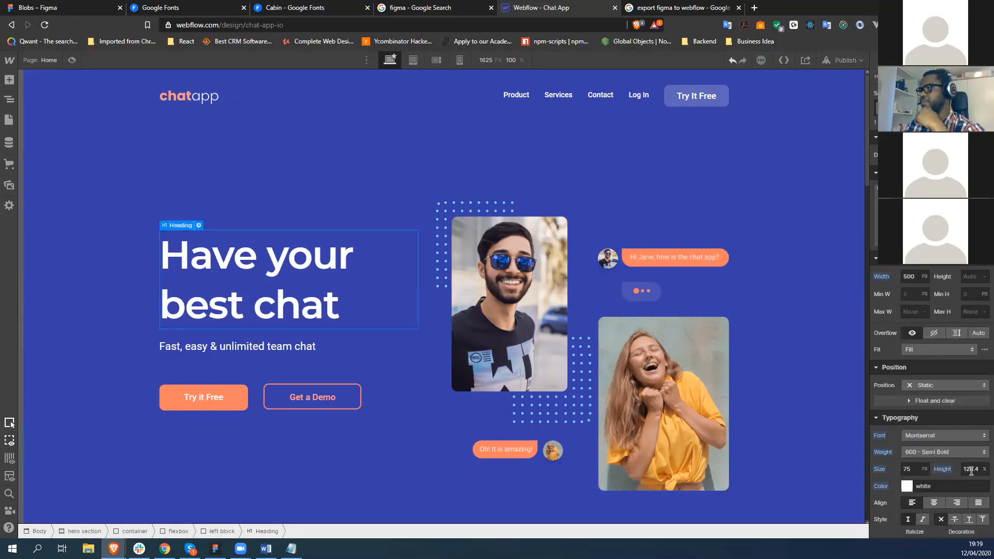
Step: Set the line height of the hero heading to 100%
scroll(924, 487, down, 2)
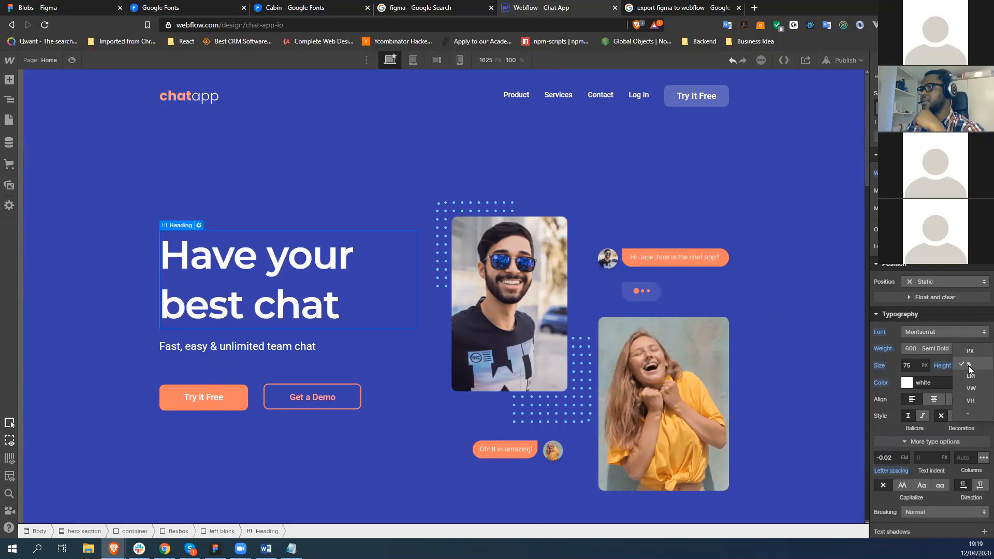
click(970, 366)
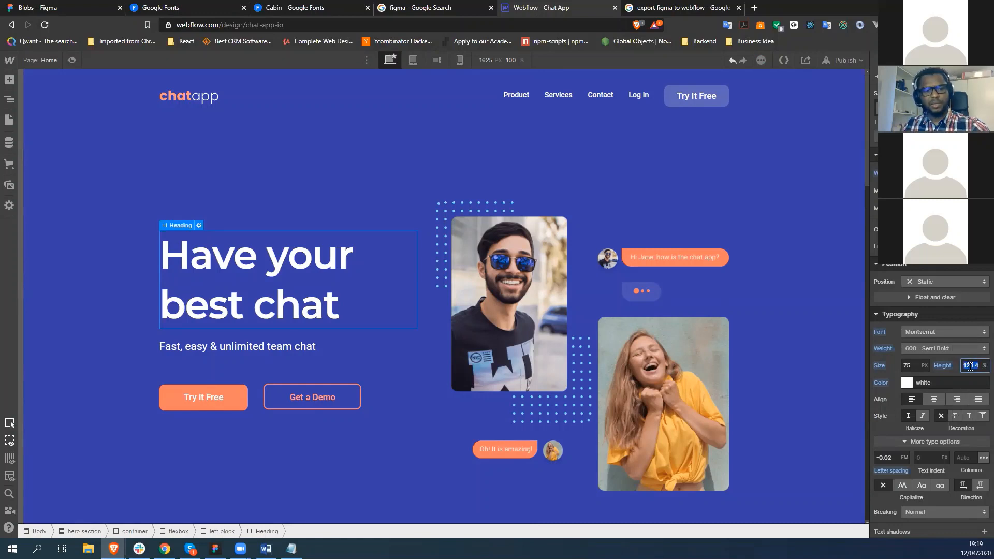
text(100)
key(Return)
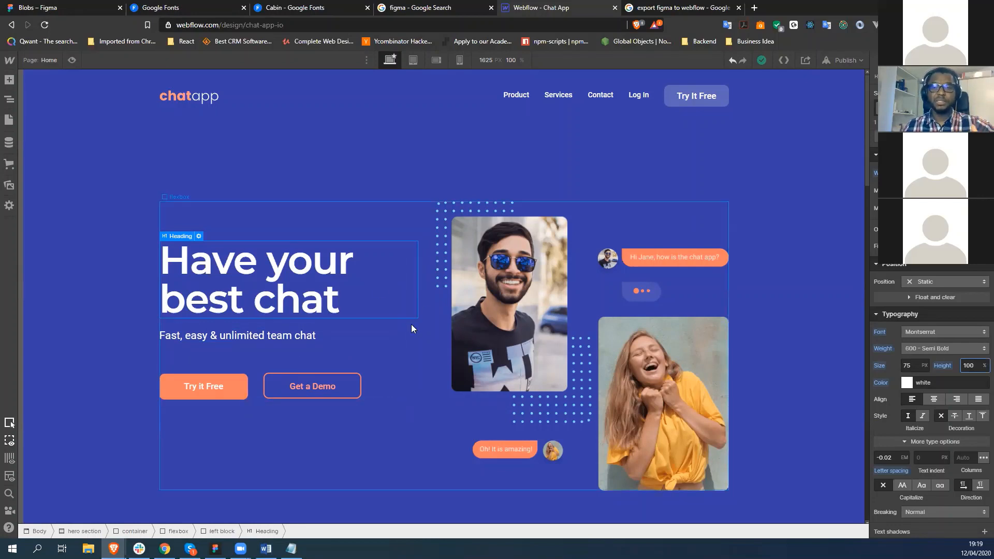
click(215, 549)
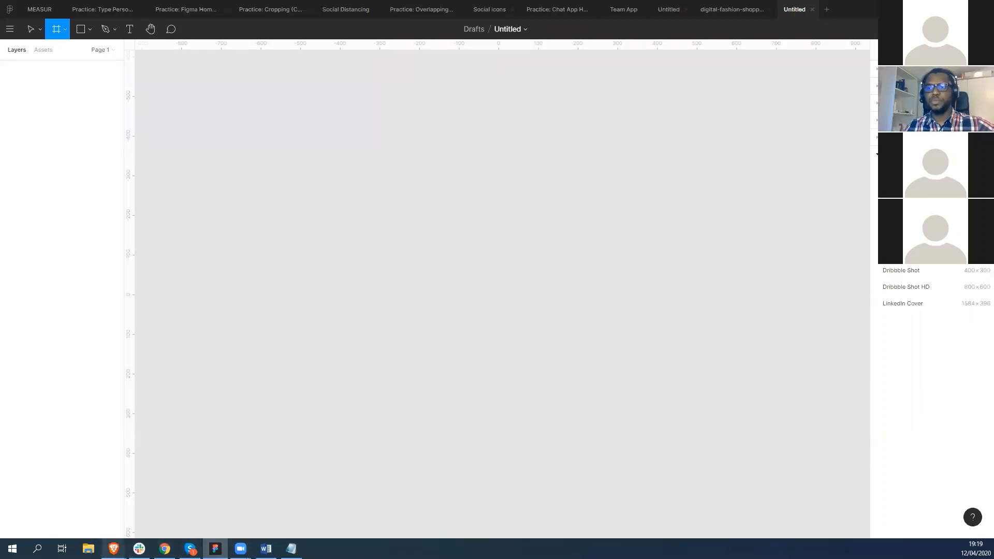
mouse_move(114, 549)
click(169, 505)
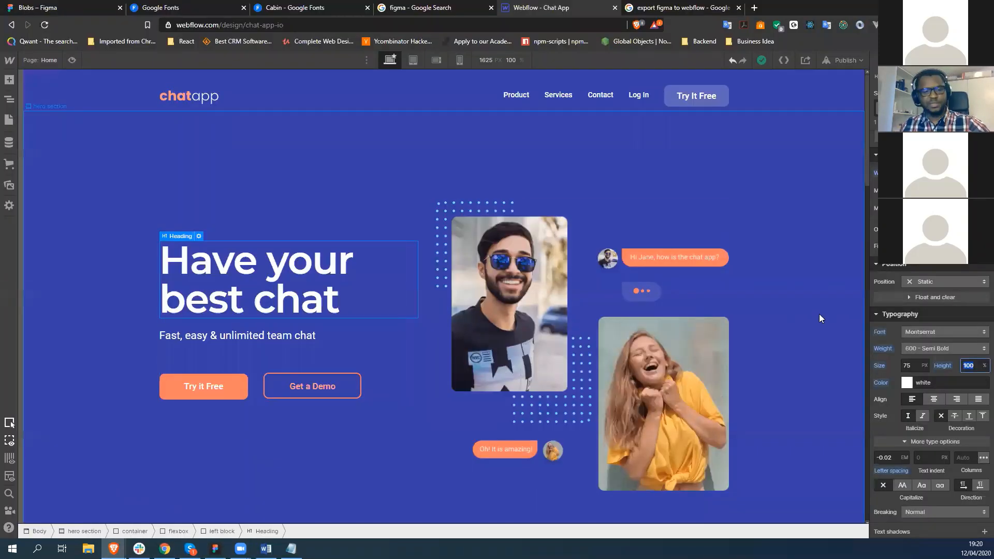
Step: Undo the hero heading's line height and font changes, and select the surrounding flexbox
key(ctrl+z)
key(ctrl+z)
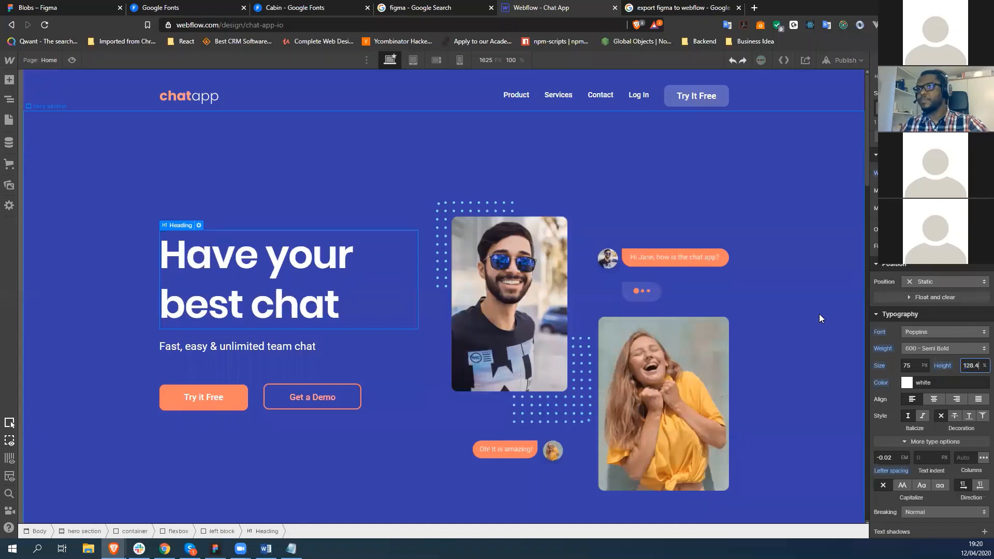
click(317, 439)
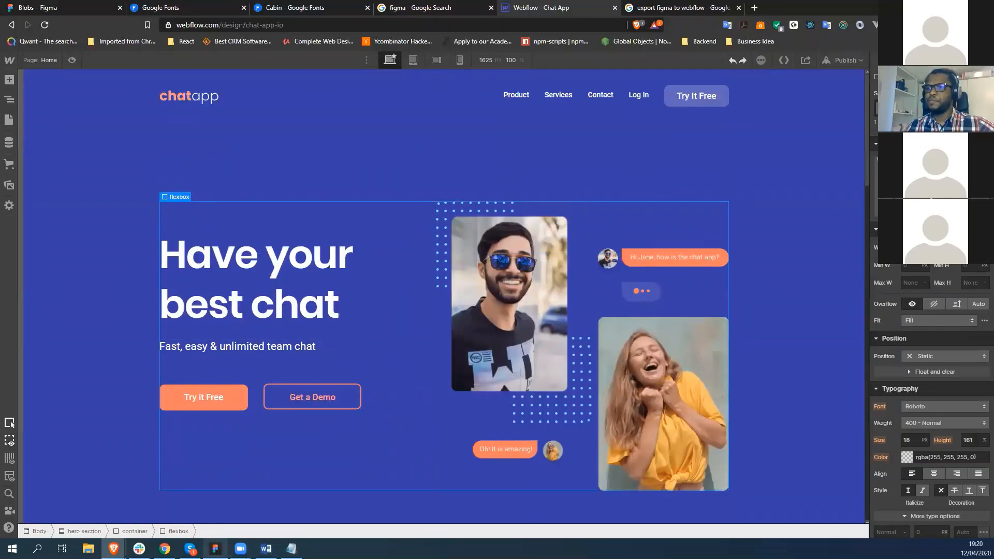
Step: Switch to Figma and open the recent file "Practice: Chat App Homepage Design (Copy)" to view the homepage design
click(215, 548)
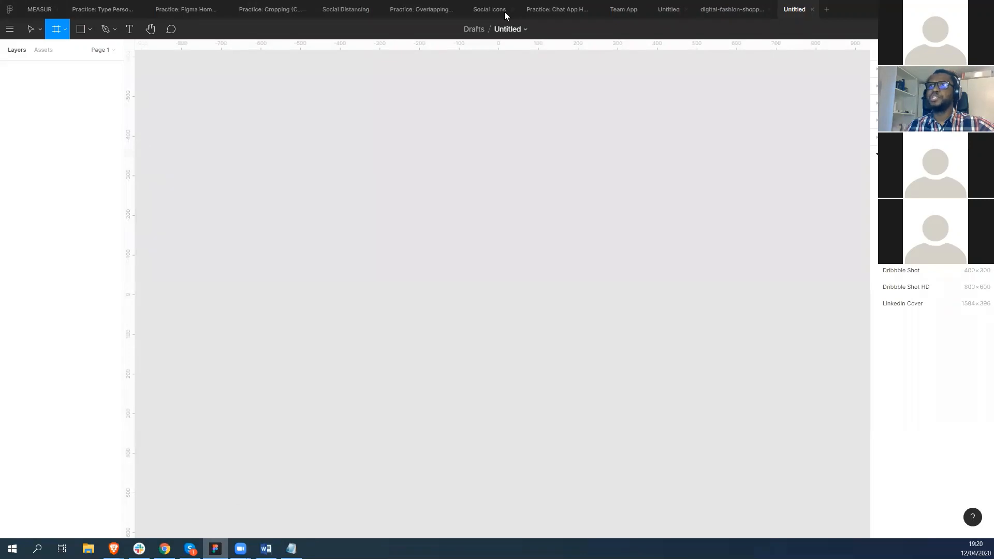
click(9, 9)
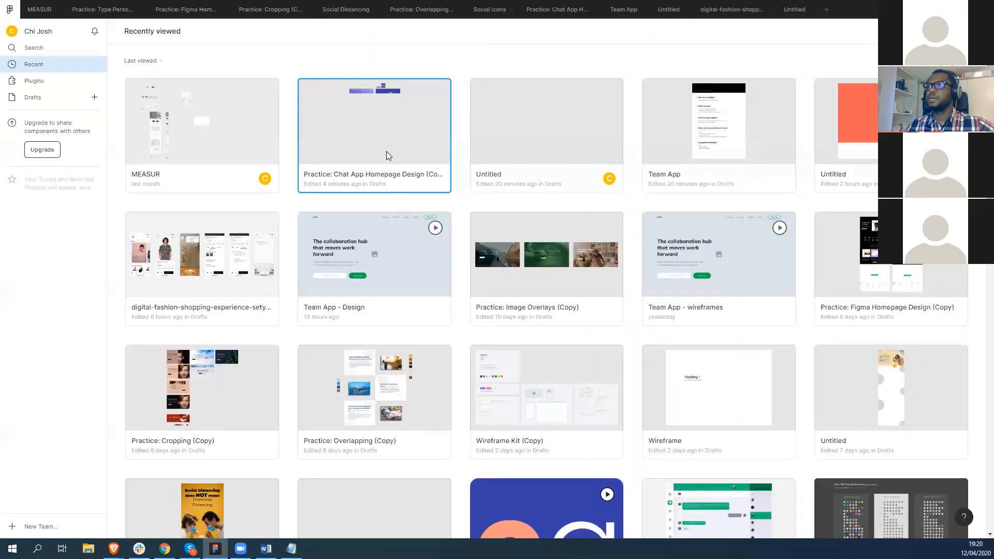
double_click(386, 151)
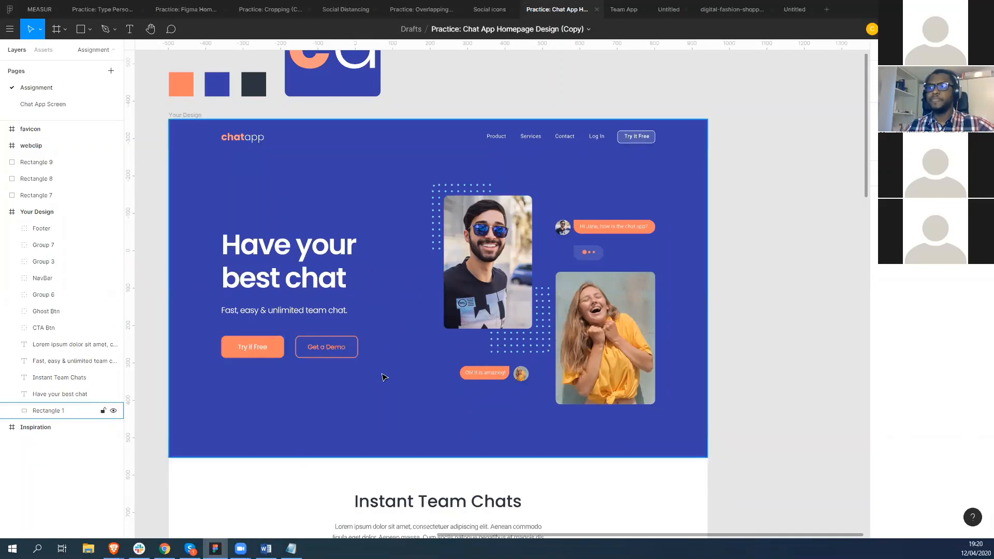
scroll(384, 377, down, 1)
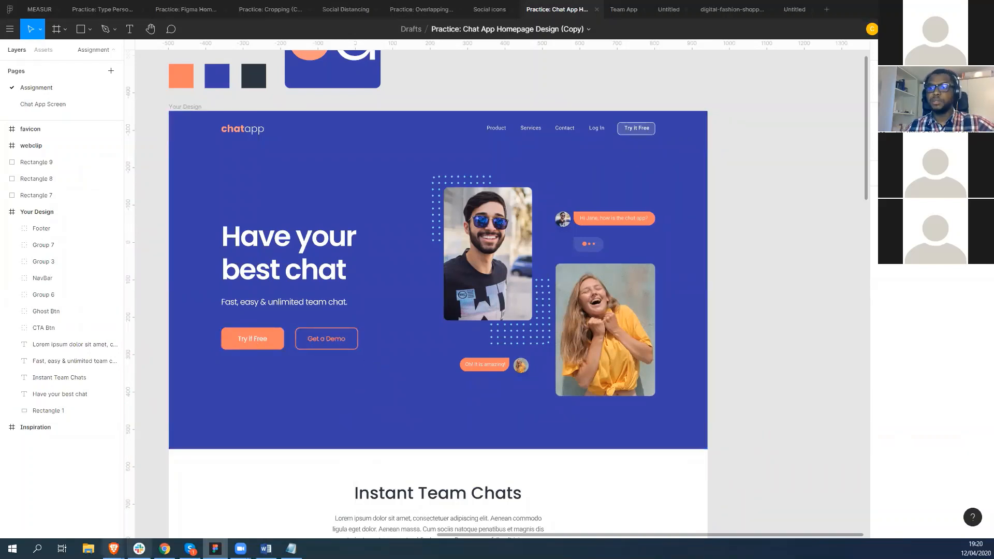
Step: Open the Typography folder inside Pictures in File Explorer and try opening the Chat App image with its default program
click(88, 549)
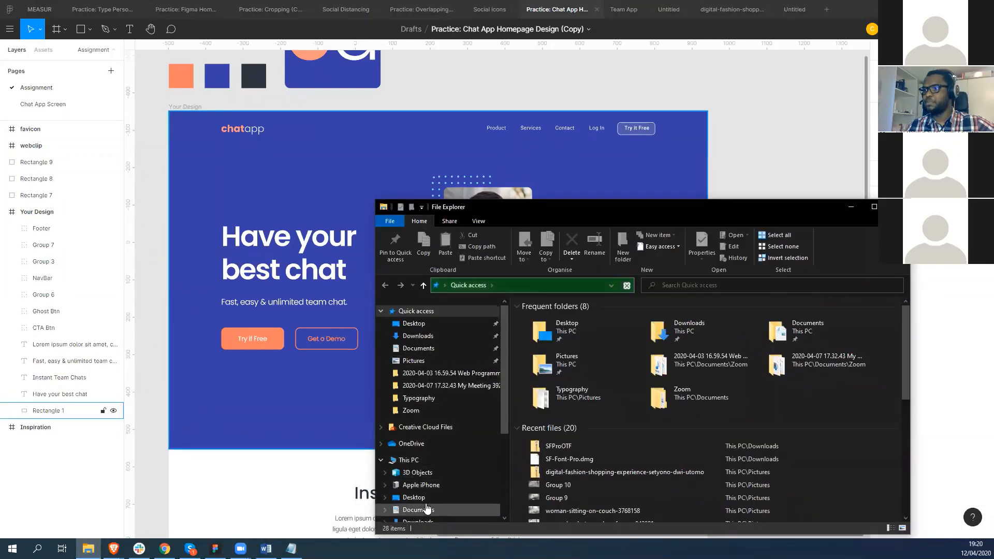
scroll(422, 501, down, 1)
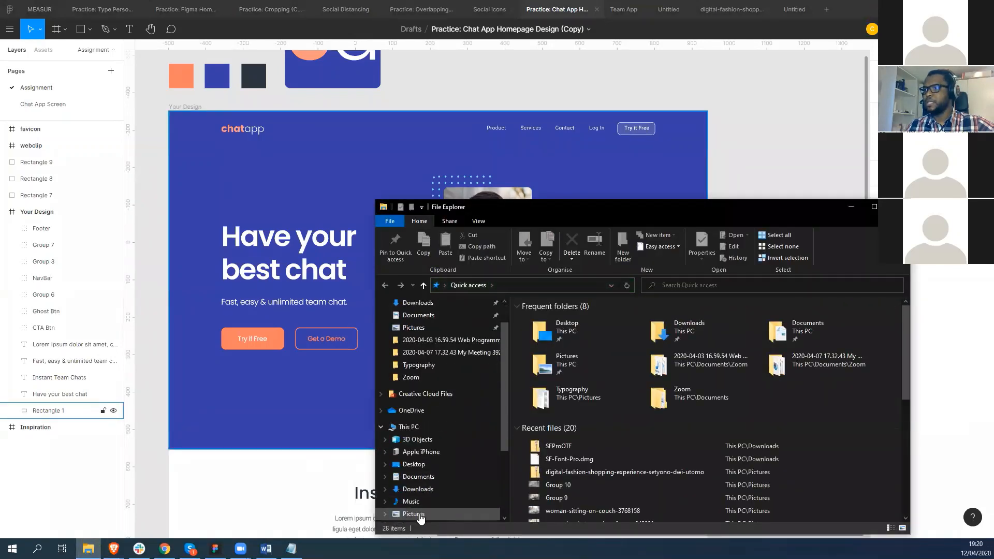
click(419, 513)
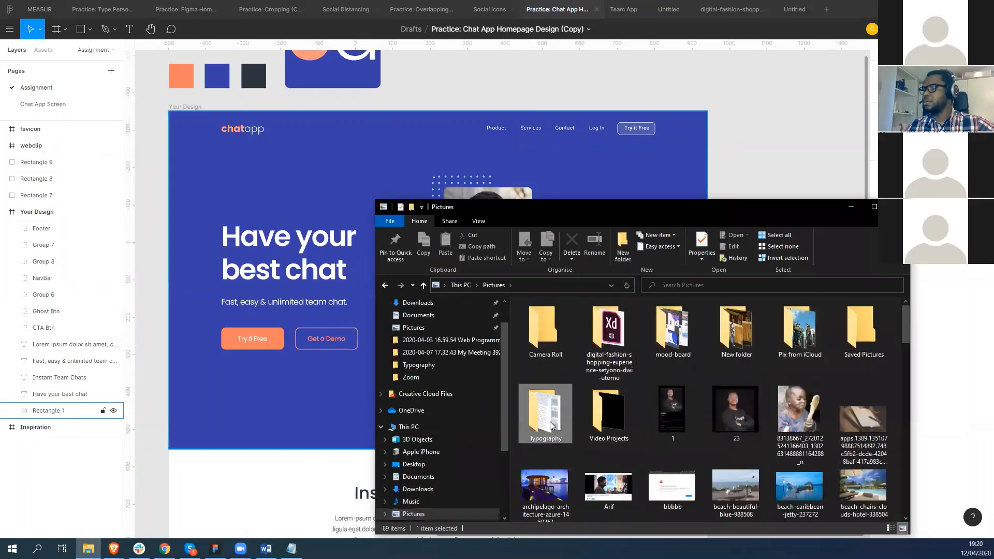
double_click(548, 414)
scroll(777, 404, down, 2)
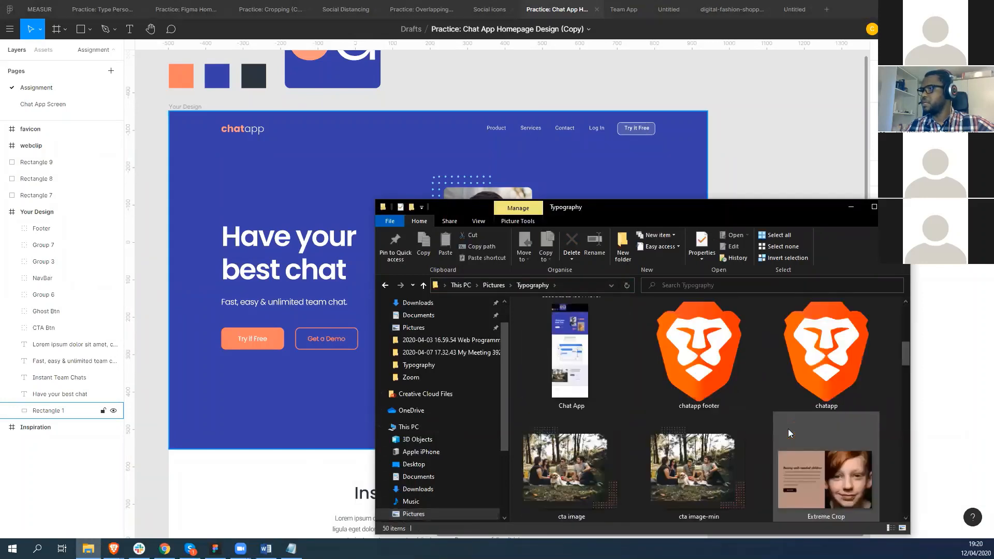
double_click(587, 351)
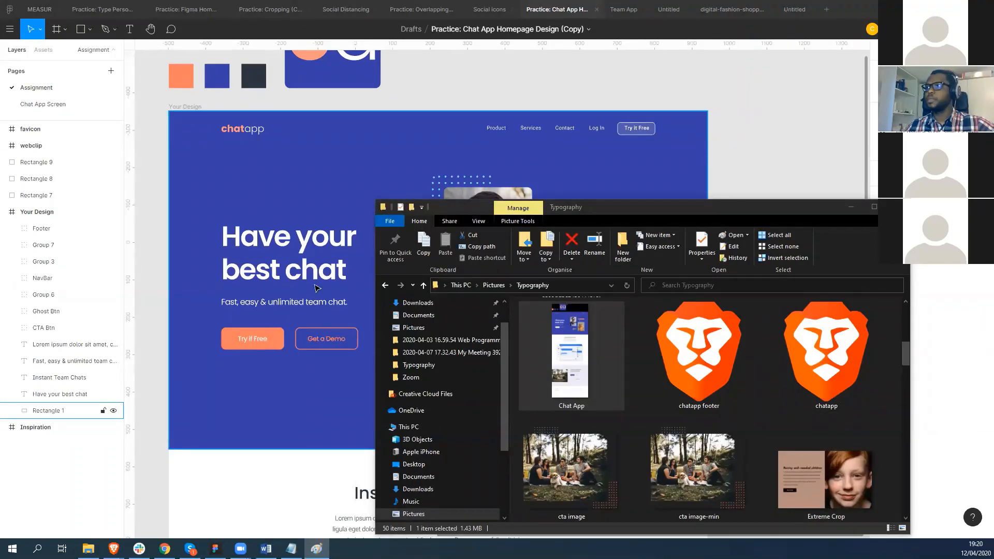
click(828, 60)
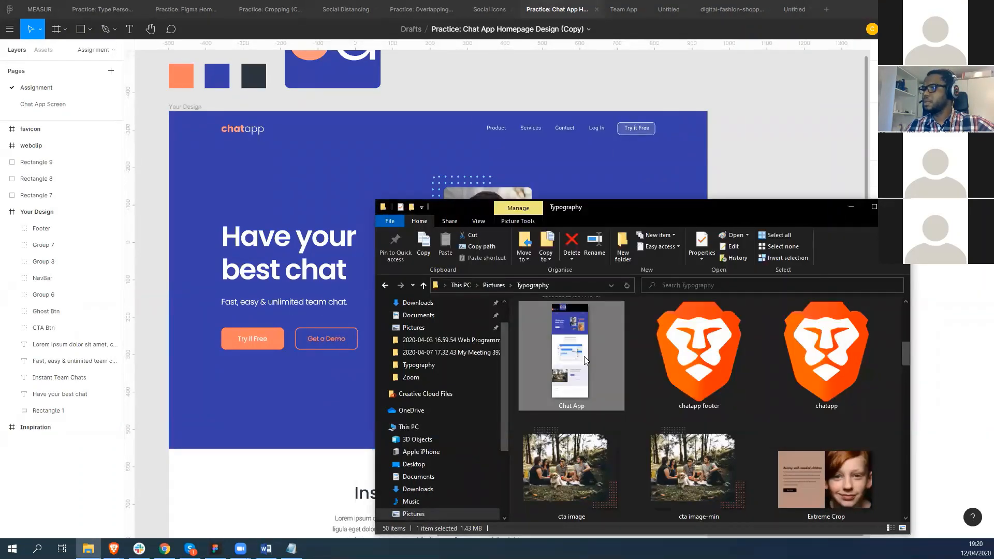
Step: View the Chat App image in Photos, and close both Photos and File Explorer to return to Figma
right_click(586, 360)
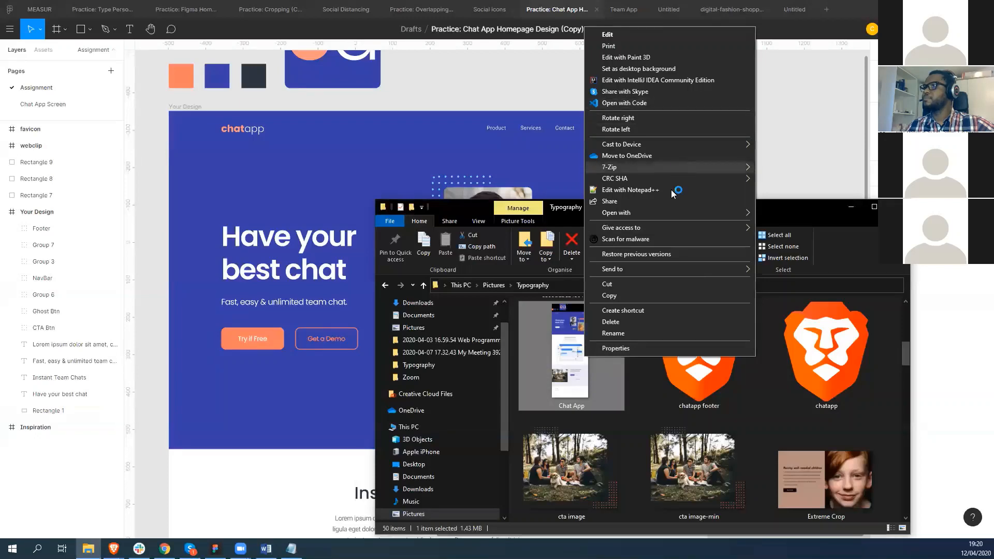
mouse_move(670, 214)
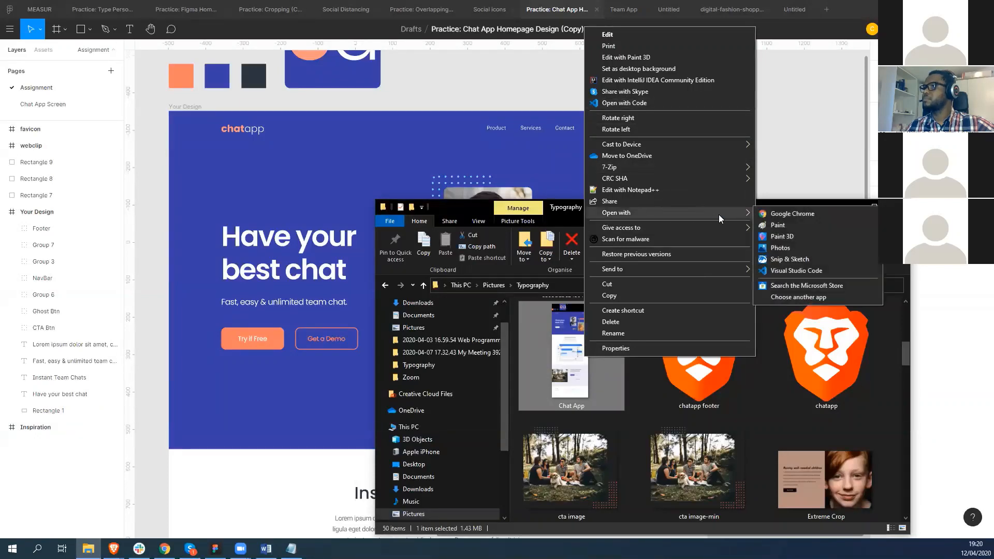
click(794, 248)
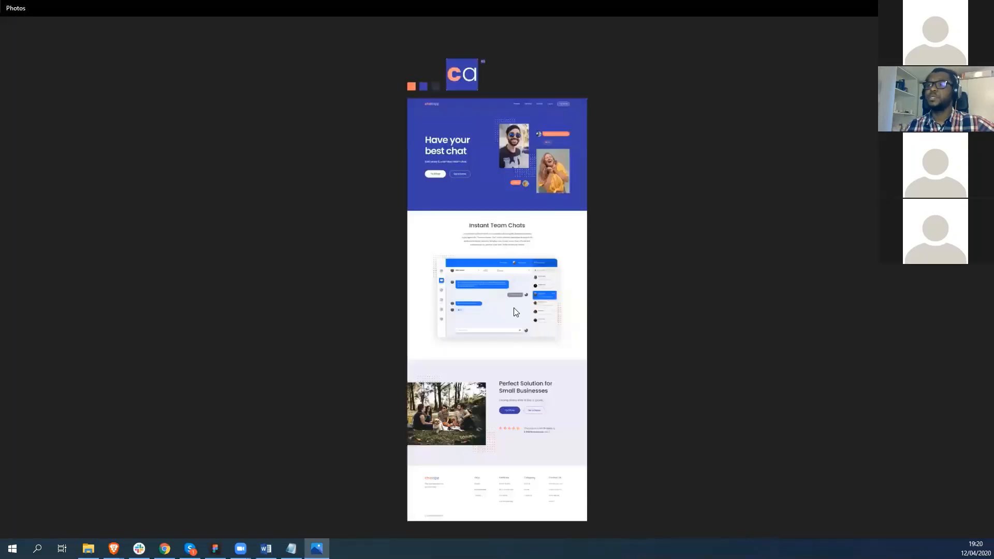
scroll(498, 125, up, 2)
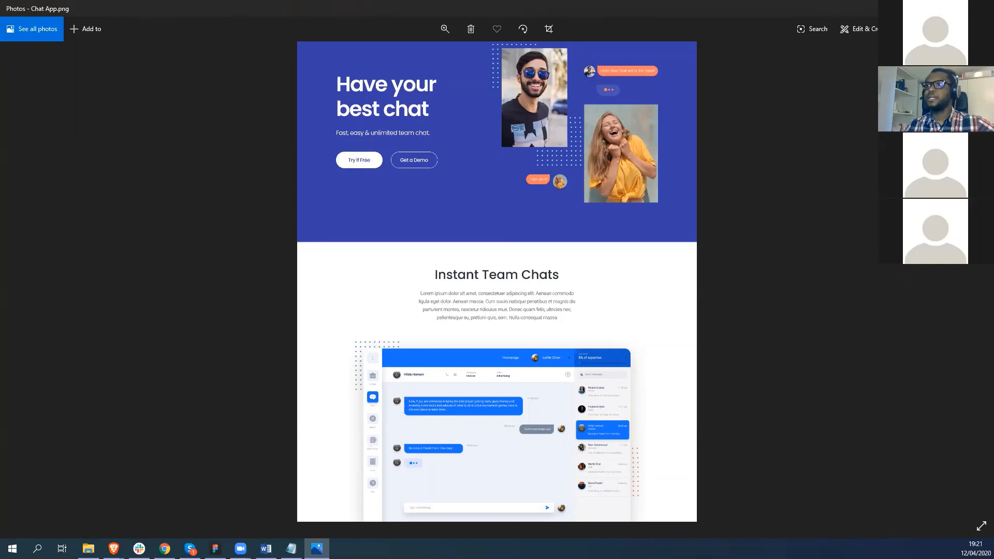
key(alt+F4)
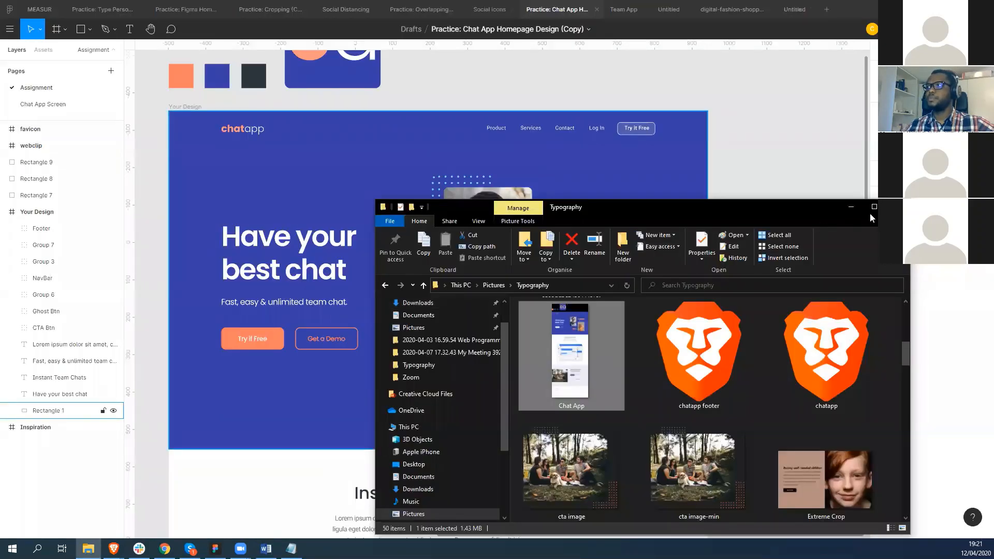
key(alt+F4)
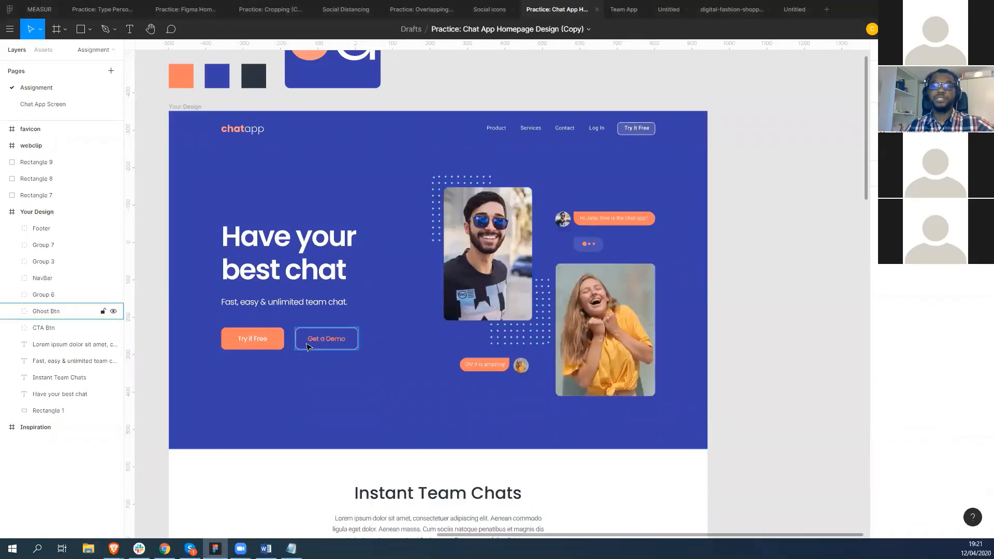
Step: Select the hero's blue background rectangle and bring up the Typography folder inside Pictures in File Explorer again
click(434, 413)
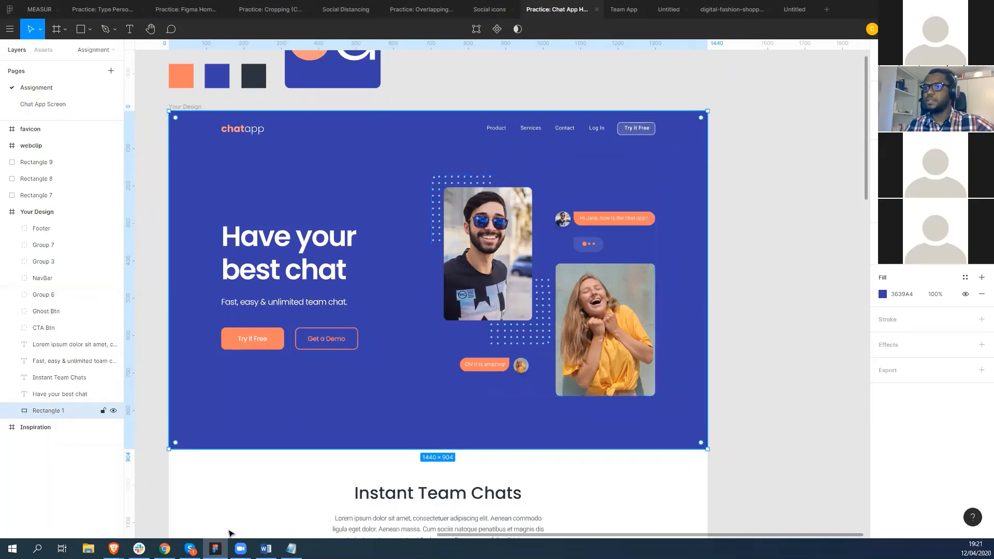
click(88, 549)
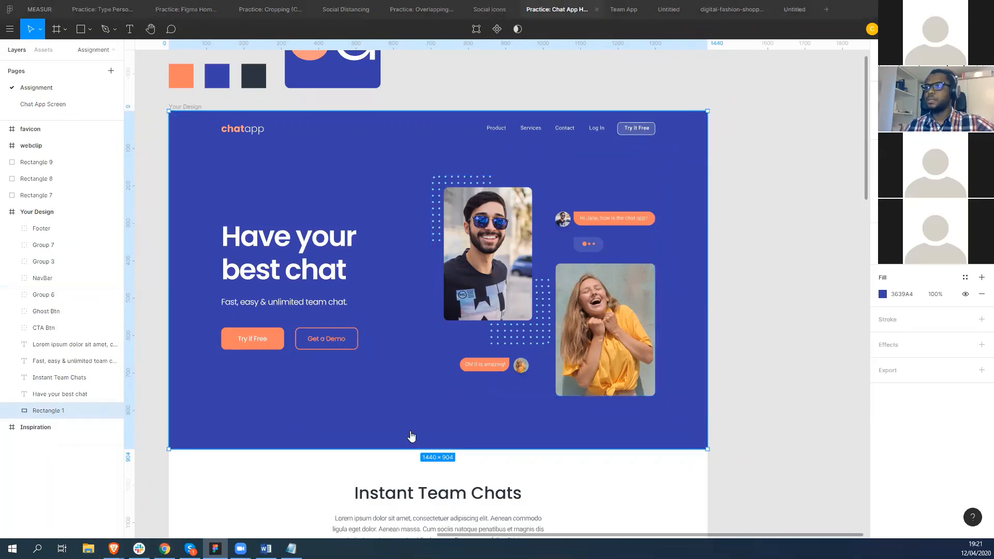
scroll(482, 486, down, 1)
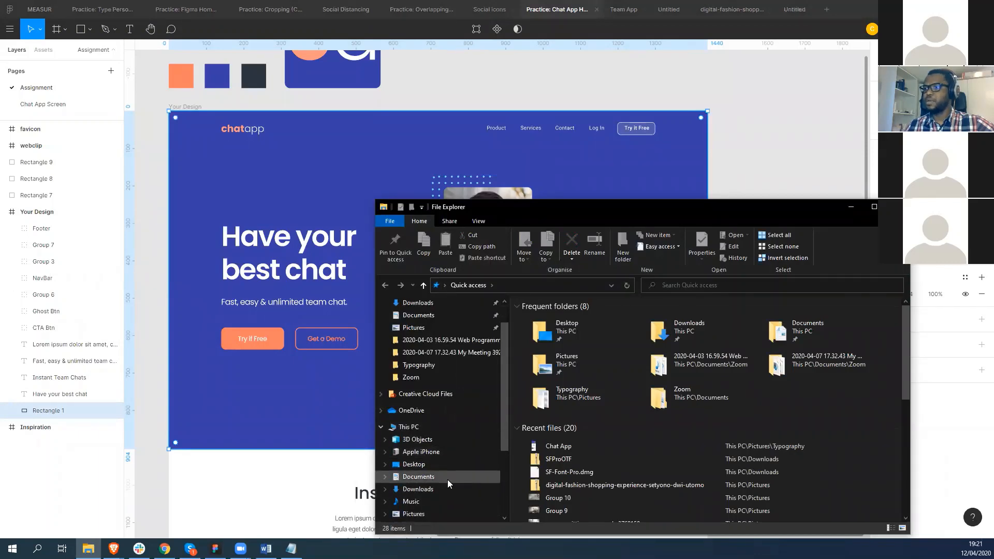
click(428, 513)
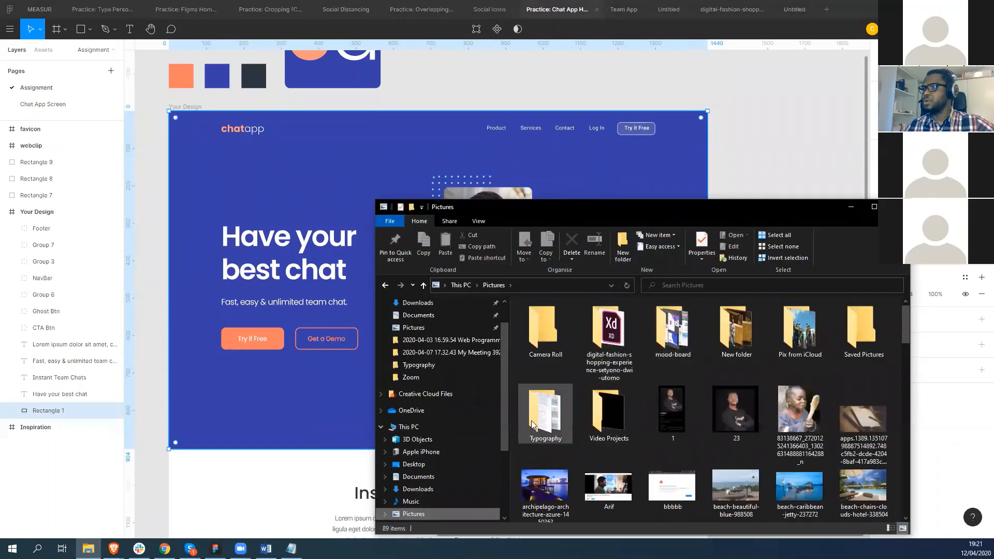
double_click(544, 412)
scroll(731, 424, down, 3)
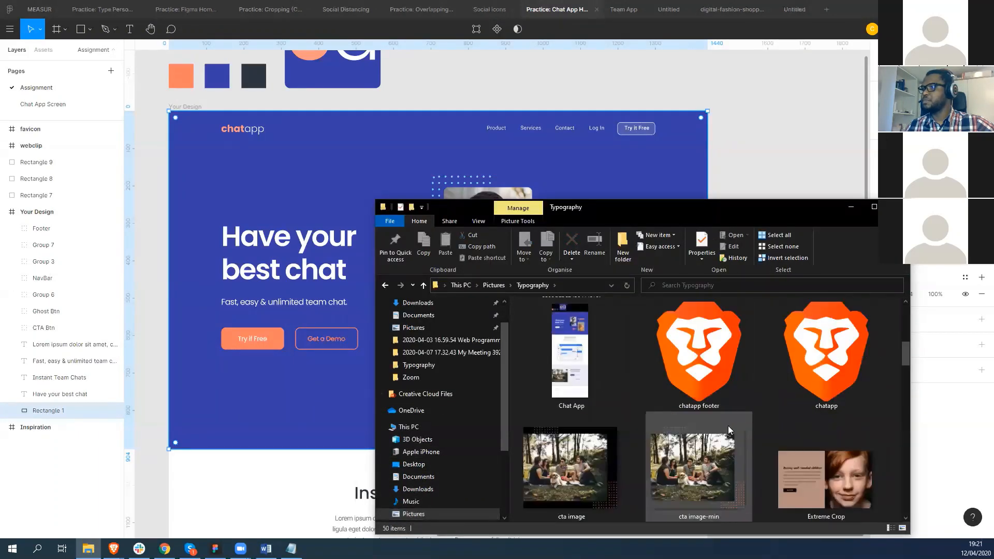
right_click(565, 342)
mouse_move(654, 199)
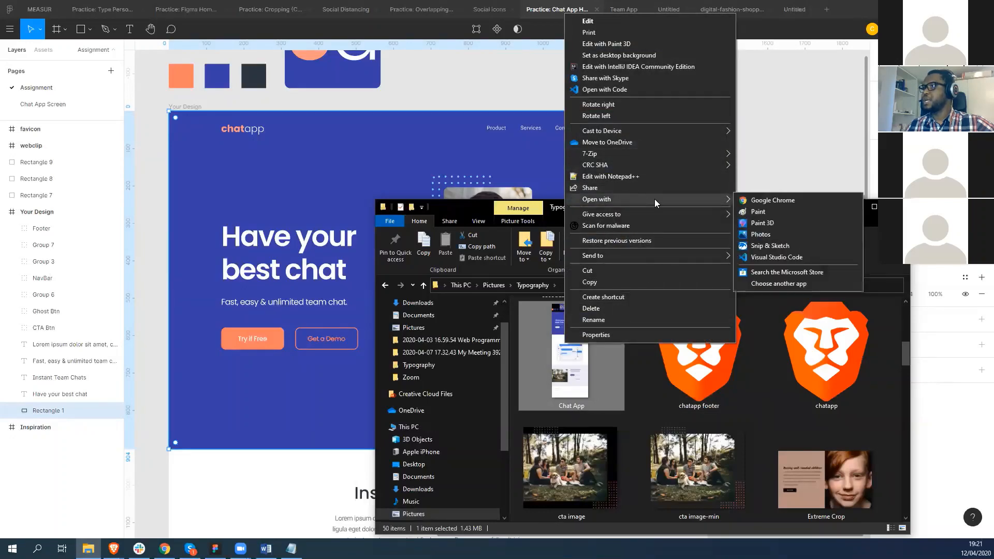
click(761, 235)
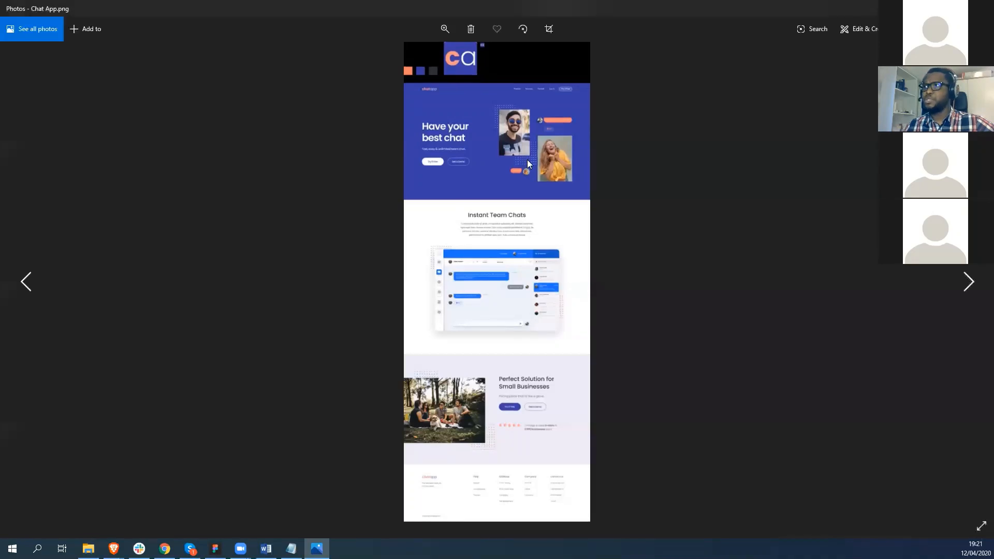
scroll(527, 160, up, 1)
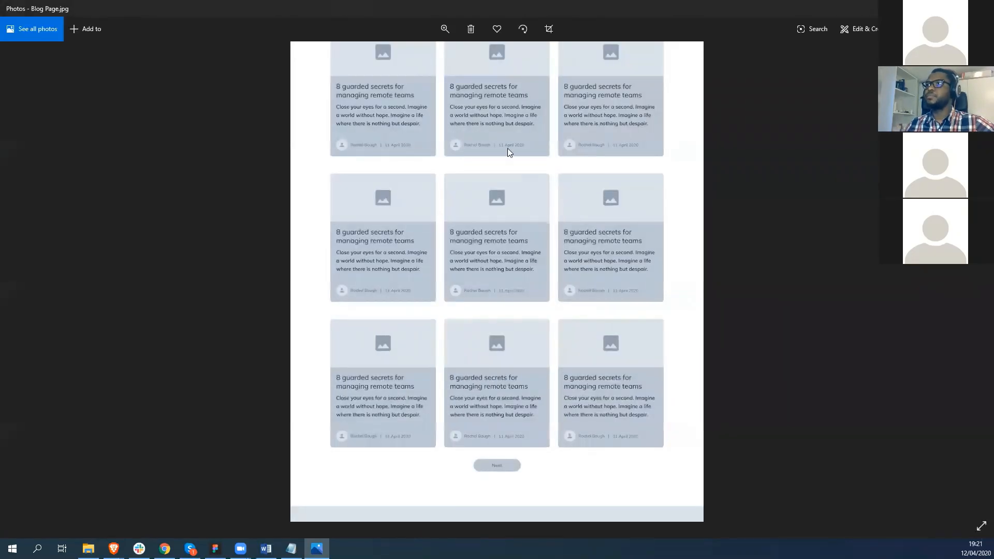
scroll(504, 338, down, 1)
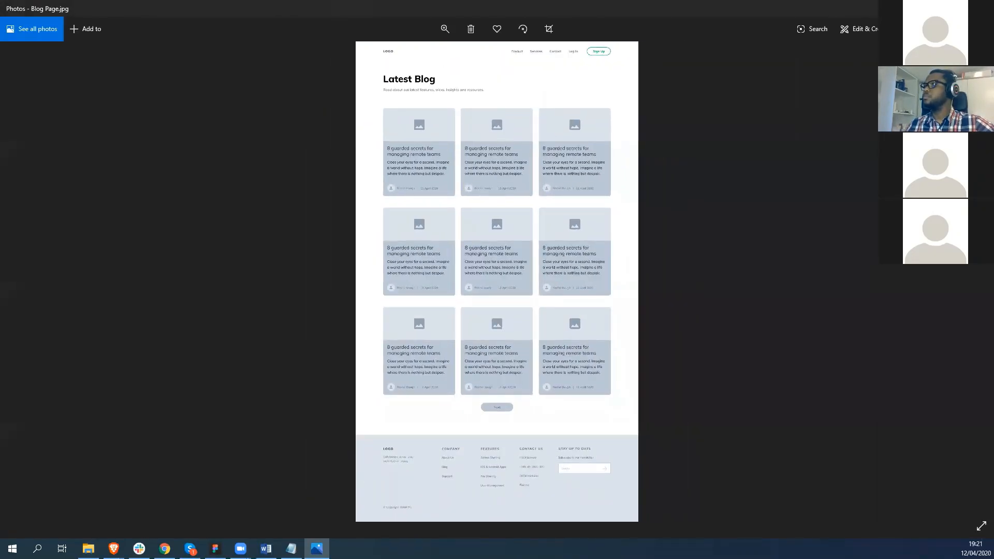
key(alt+F4)
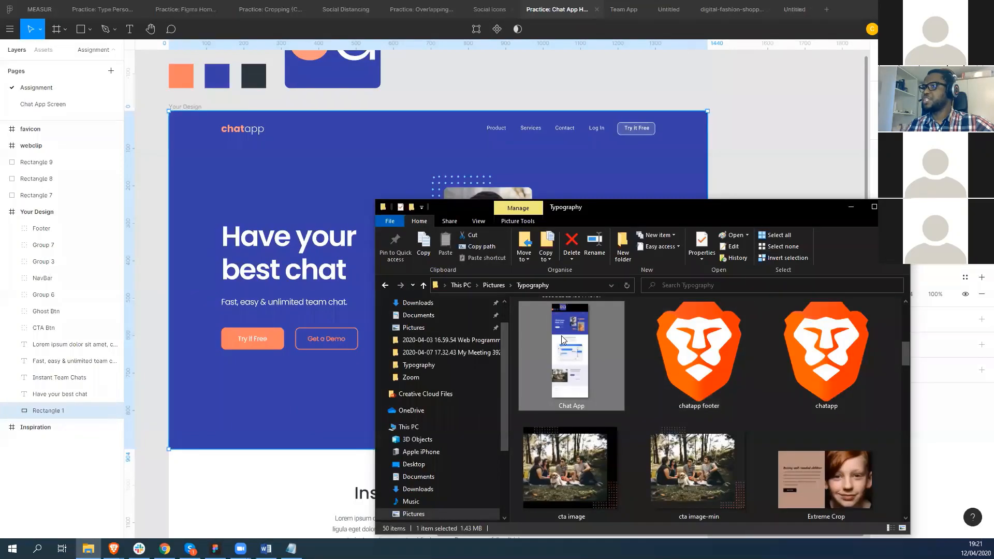
Step: Open the Chat App image in Photos and enlarge it to examine the hero section with its buttons and photos
right_click(561, 336)
mouse_move(637, 192)
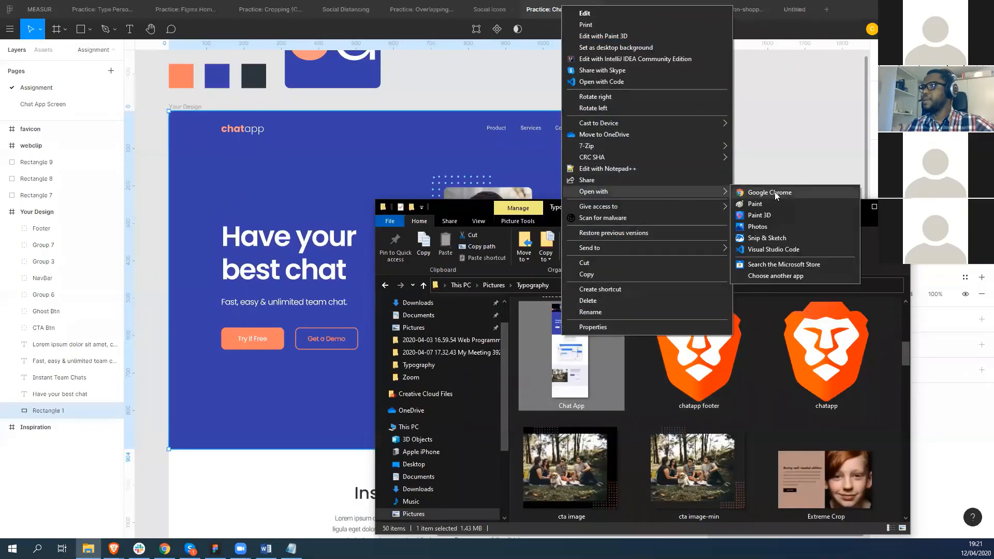
click(773, 225)
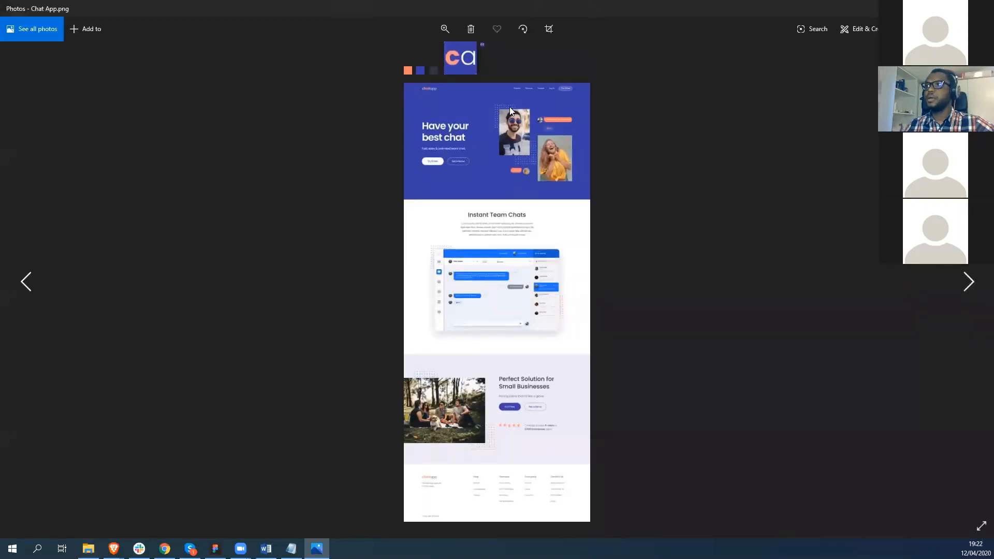
click(444, 29)
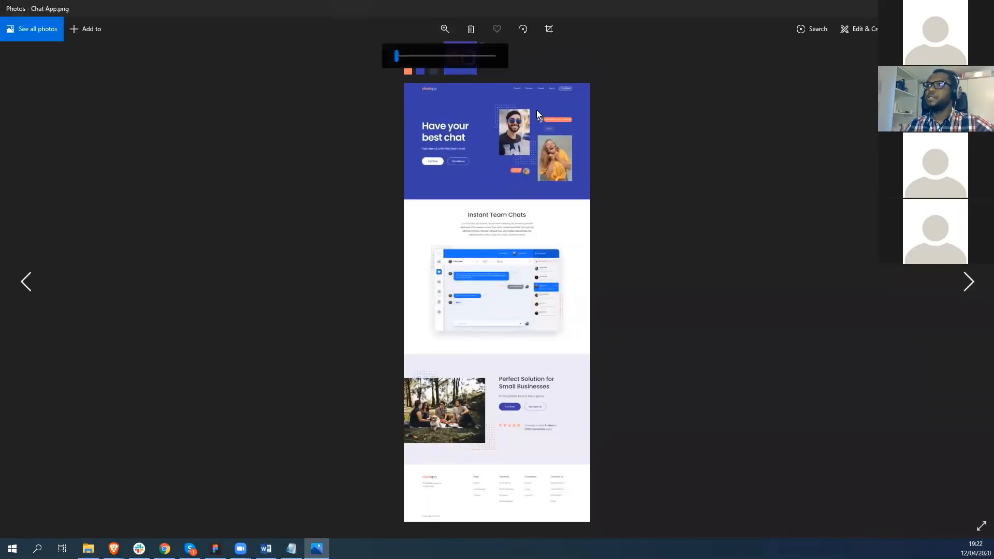
click(536, 109)
click(448, 32)
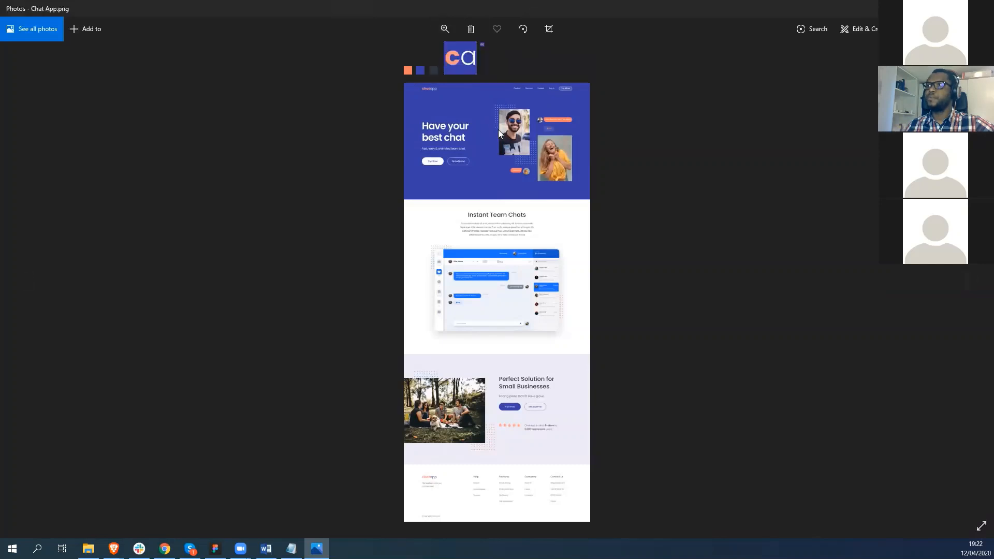
click(444, 29)
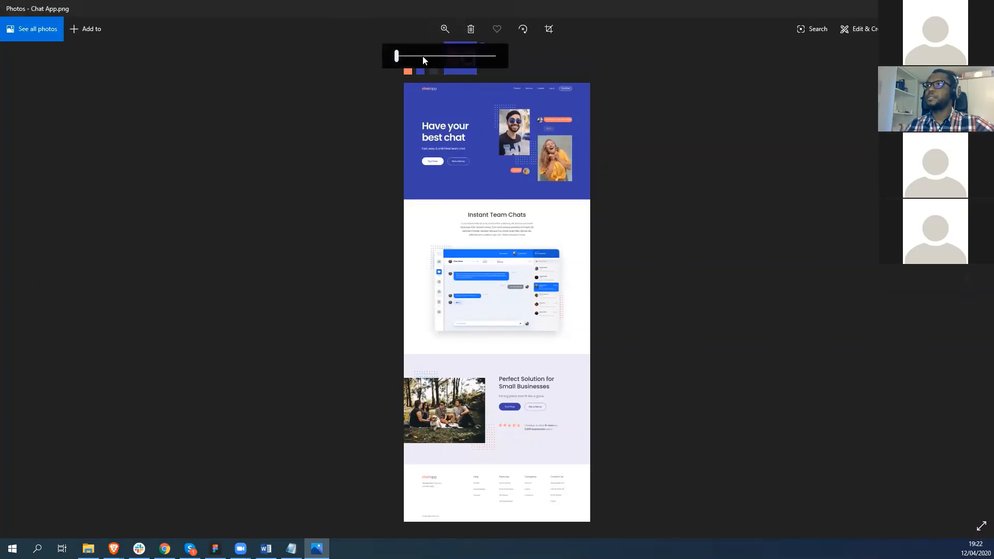
click(423, 56)
scroll(579, 183, up, 15)
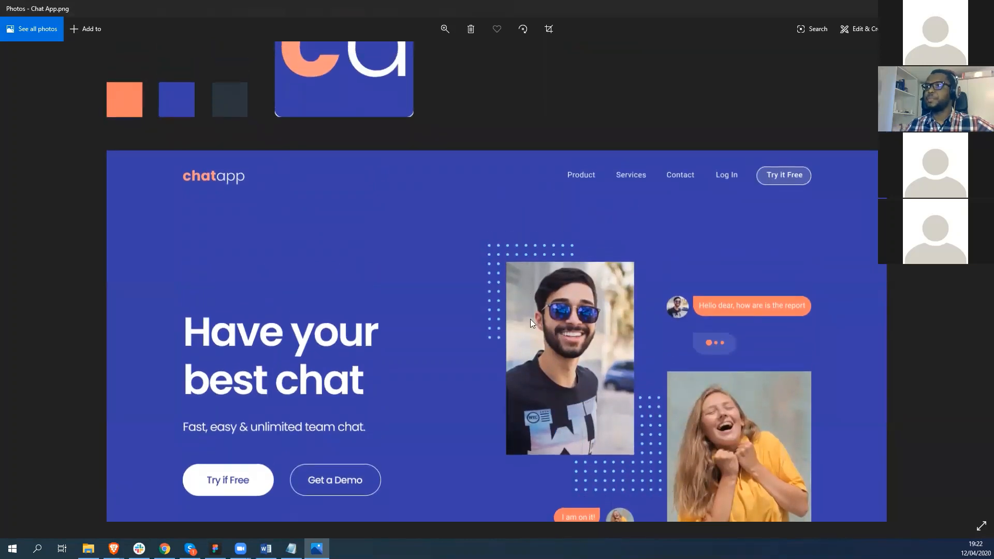
scroll(533, 279, down, 2)
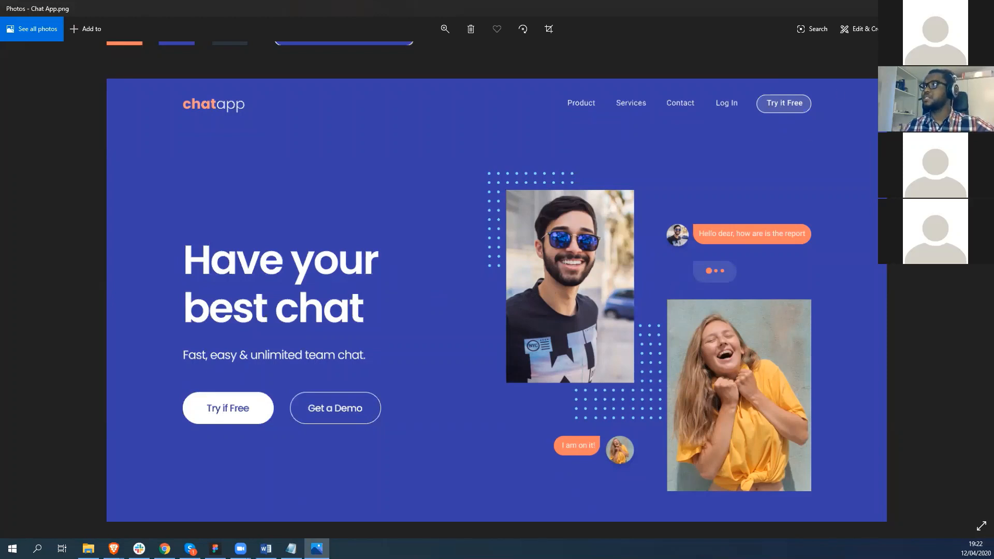
Step: Switch back to Figma, clear the selection and examine the homepage design from the hero down to the Perfect Solution for Small Businesses section
click(935, 9)
click(751, 126)
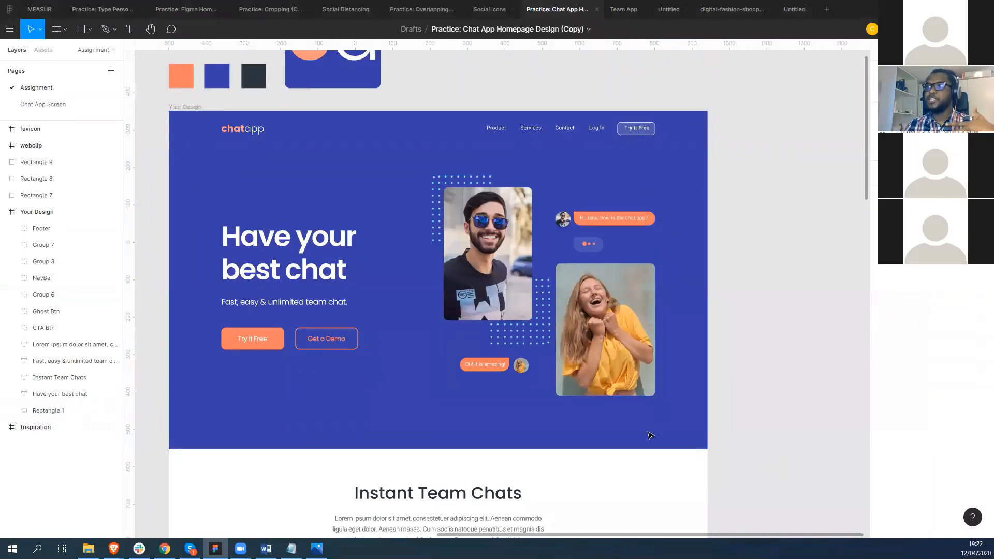
scroll(481, 279, up, 3)
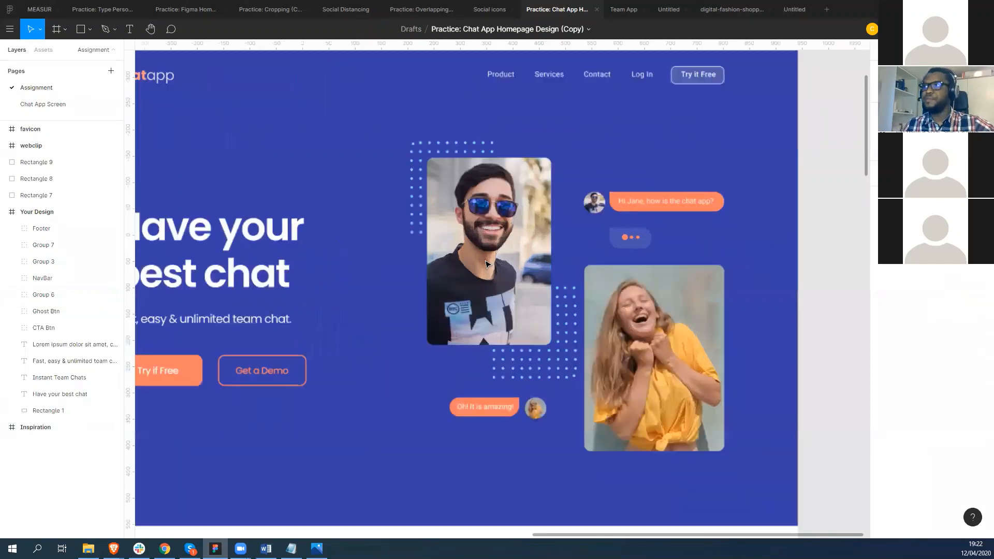
drag(404, 295, 451, 330)
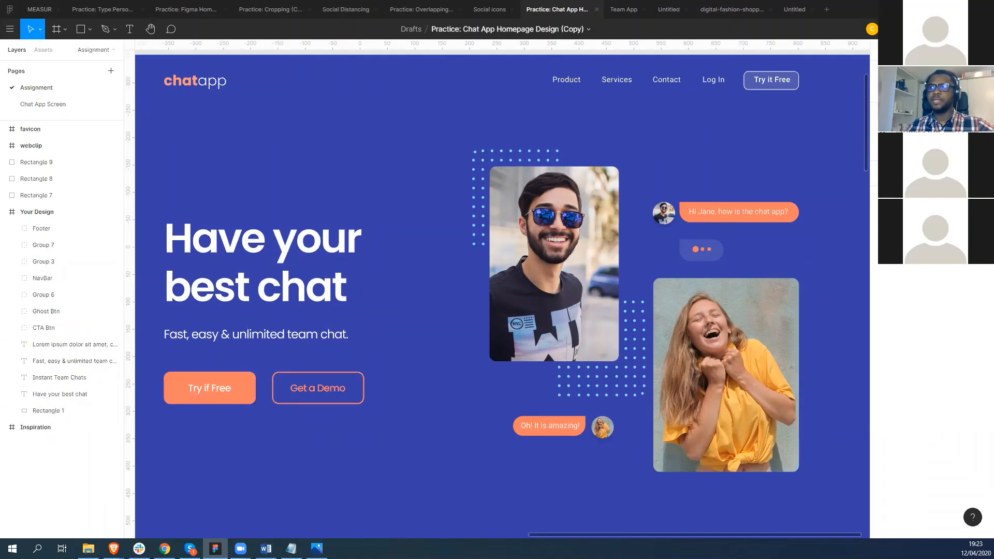
scroll(342, 411, down, 4)
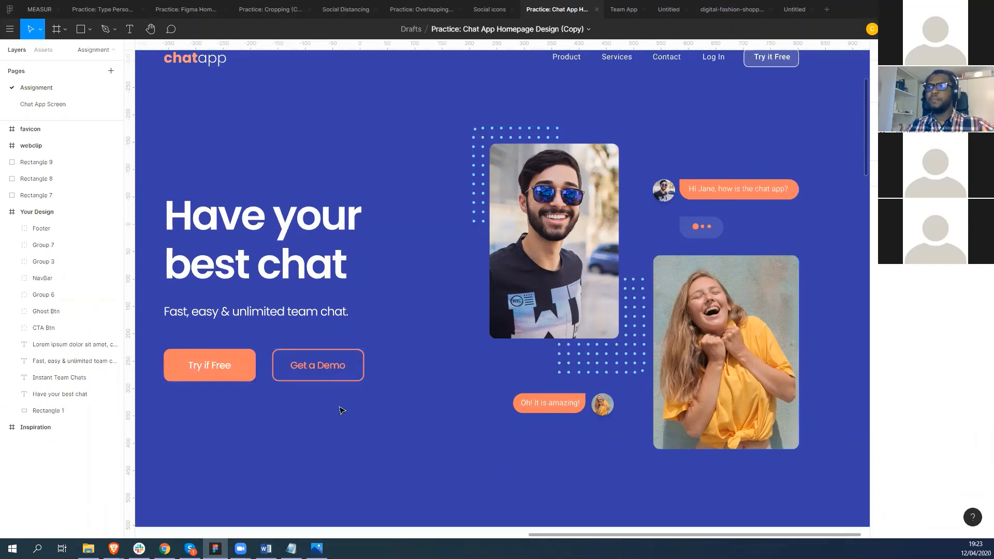
scroll(342, 412, down, 5)
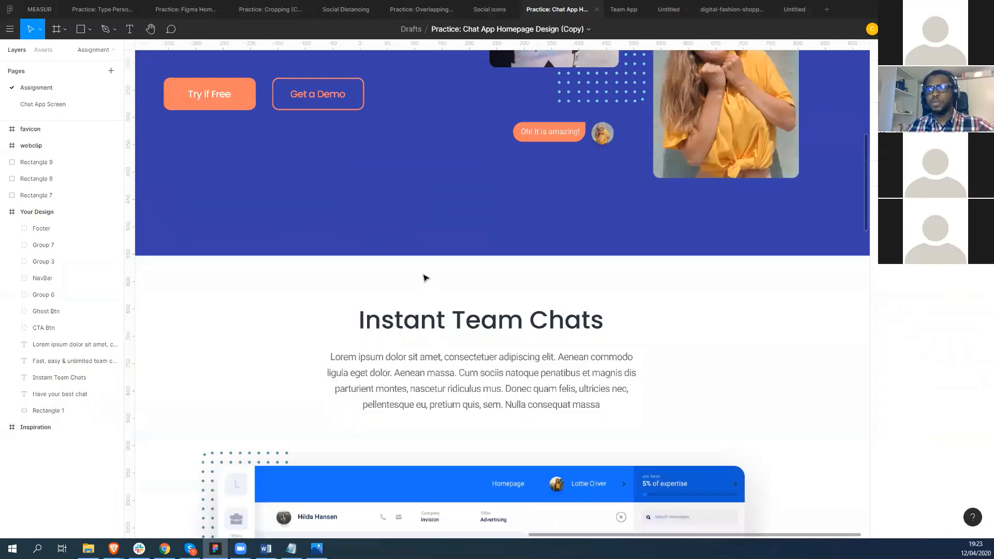
scroll(443, 363, down, 15)
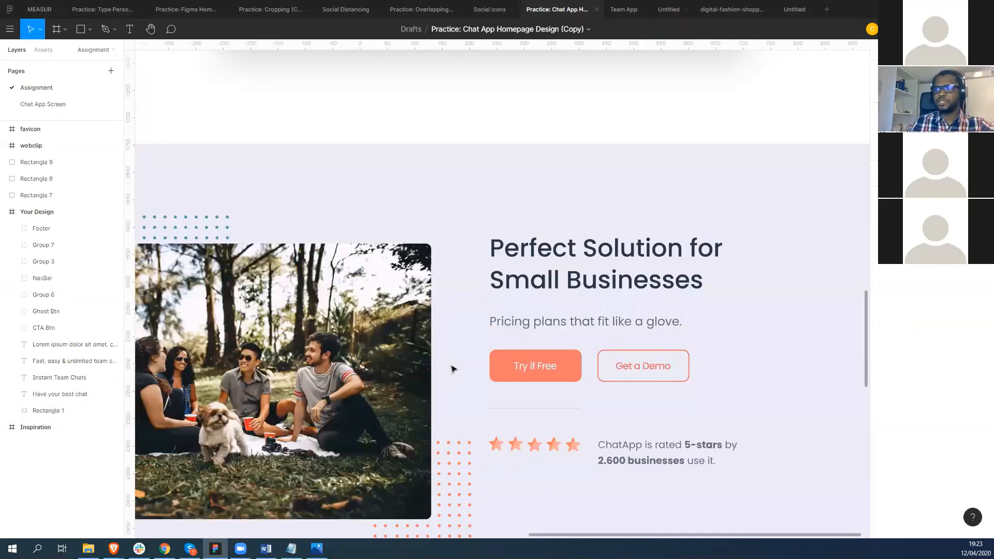
Step: Finish viewing the small-business section and switch to the empty Untitled design file
scroll(634, 418, down, 2)
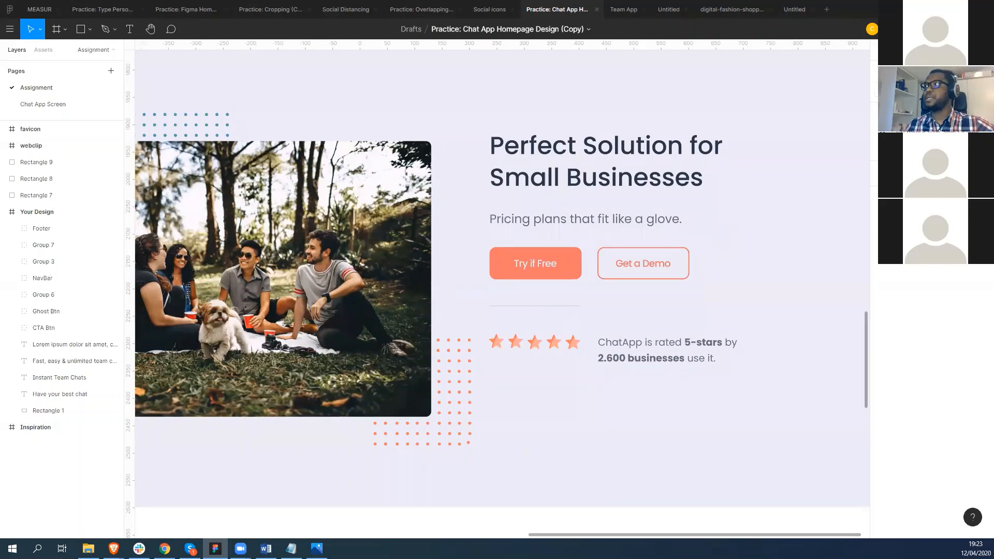
click(798, 10)
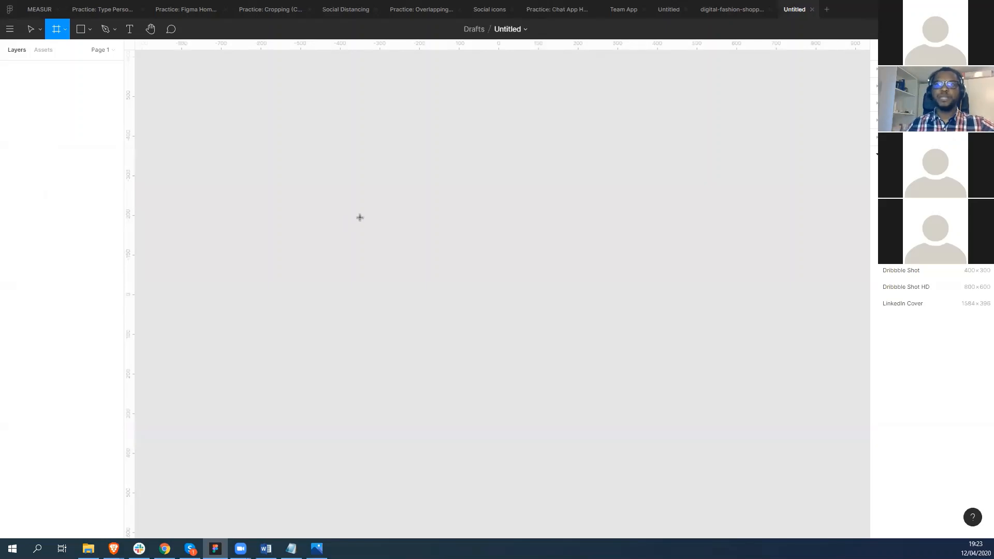
click(88, 31)
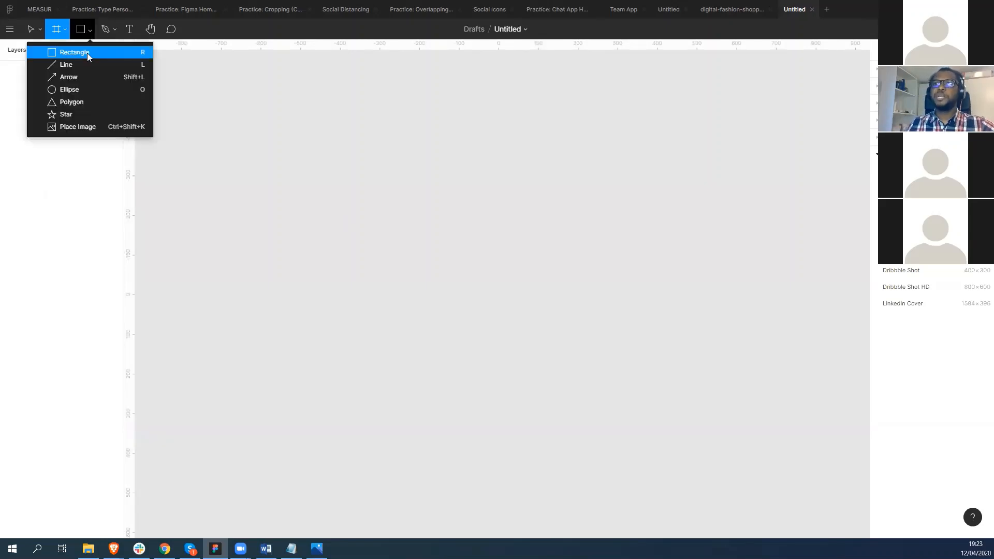
click(84, 52)
drag(263, 114, 265, 115)
drag(505, 338, 542, 353)
click(89, 31)
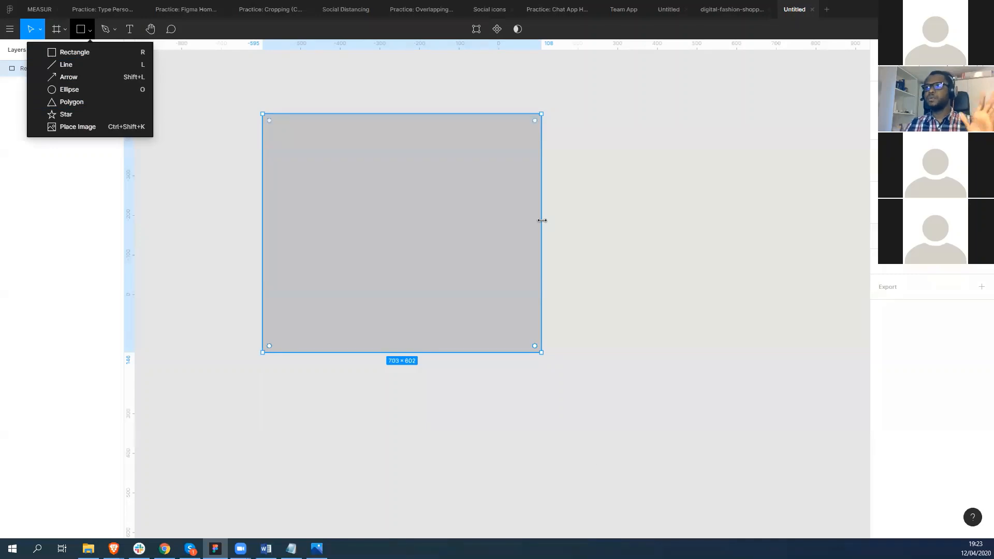
click(475, 257)
drag(541, 352, 543, 360)
key(Delete)
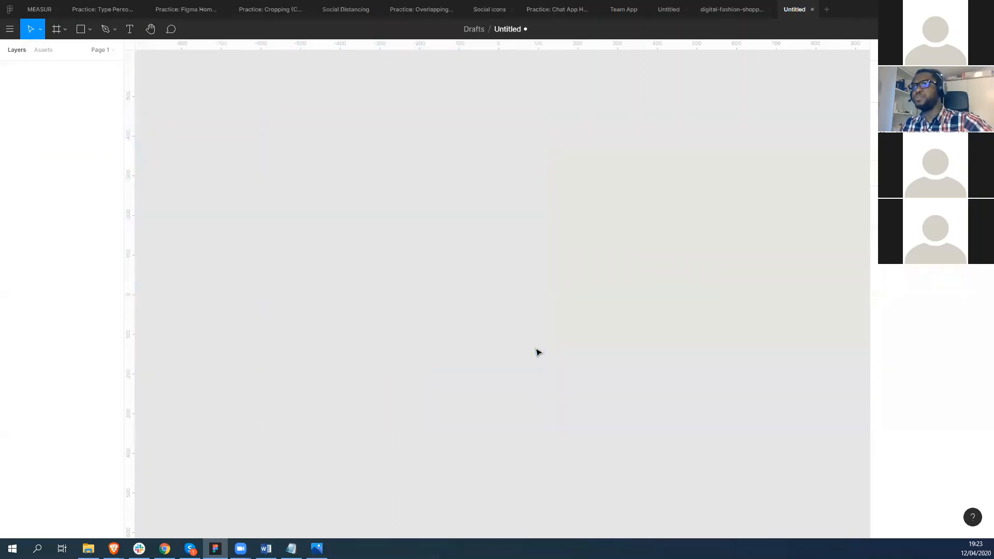
Step: Add a Desktop preset frame of 1440 × 1024 to the canvas
click(64, 30)
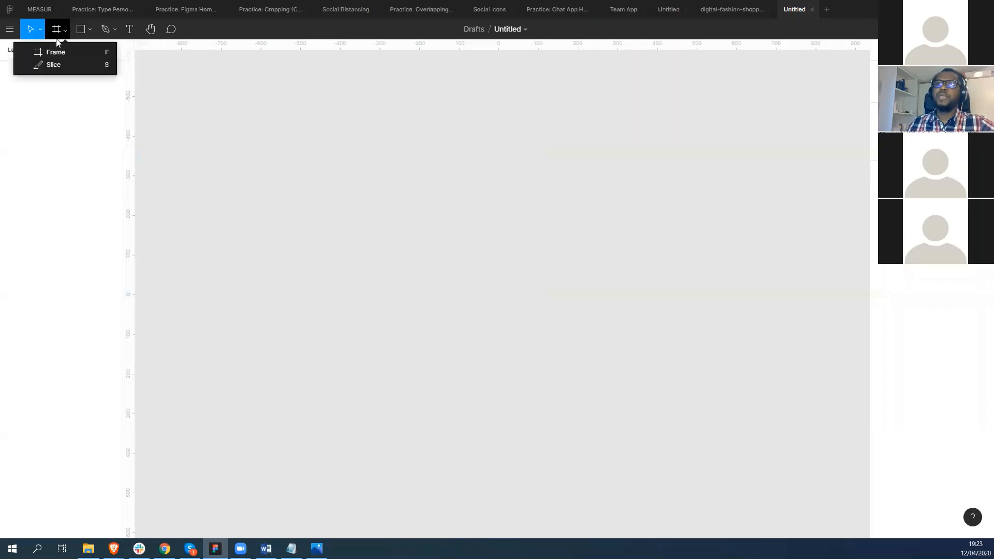
click(41, 52)
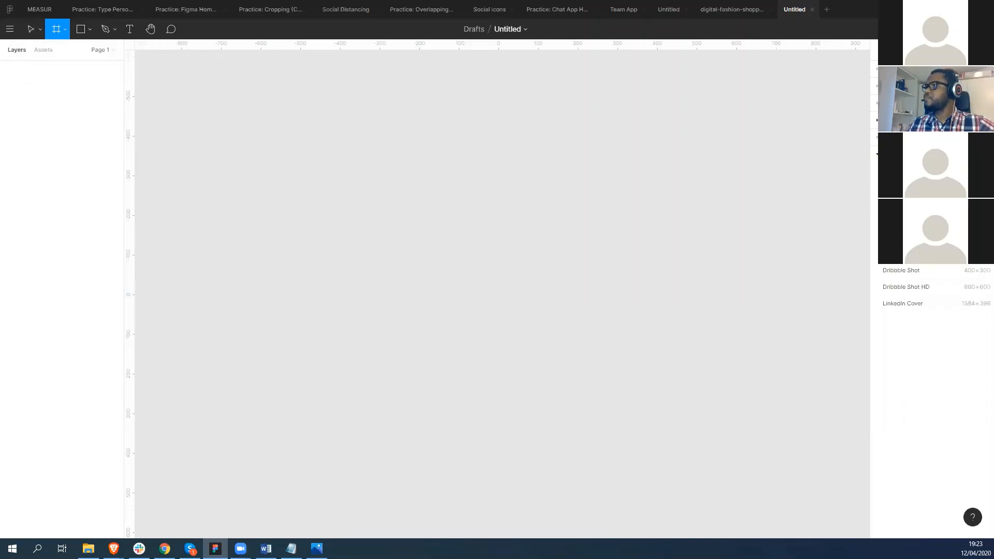
click(879, 104)
click(893, 119)
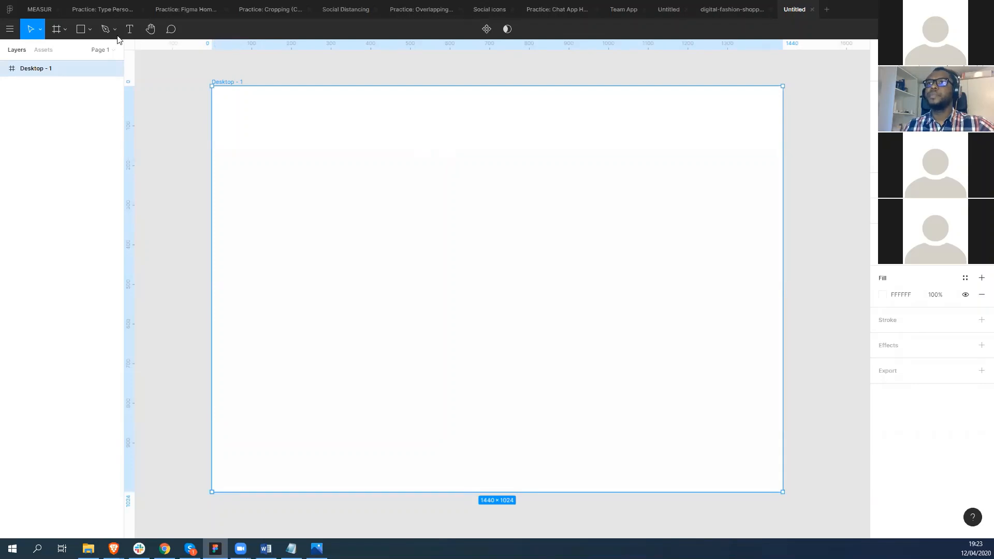
scroll(562, 440, down, 2)
scroll(559, 396, up, 5)
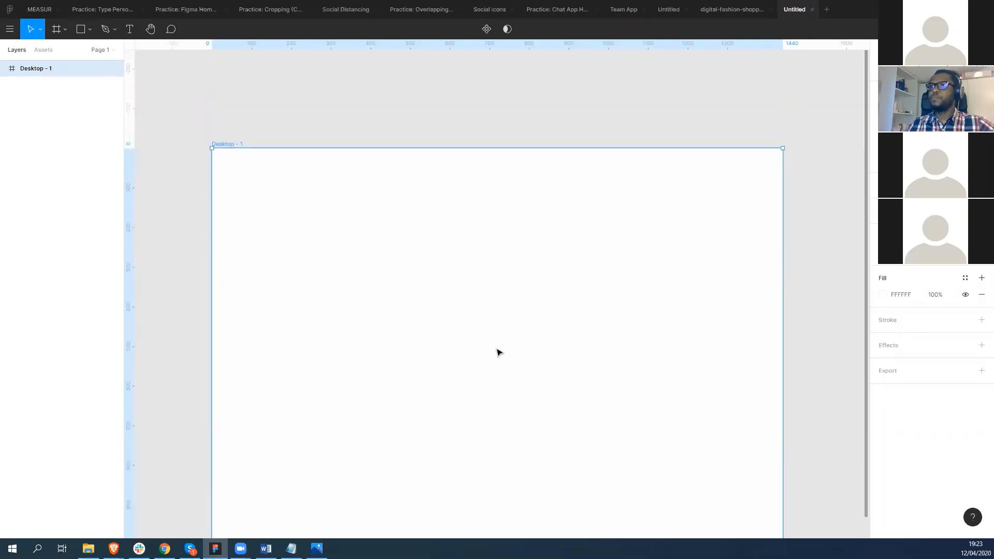
Step: Draw a rectangle across the full width of the desktop frame, starting at its upper edge, and size it to 1440 × 800
click(90, 34)
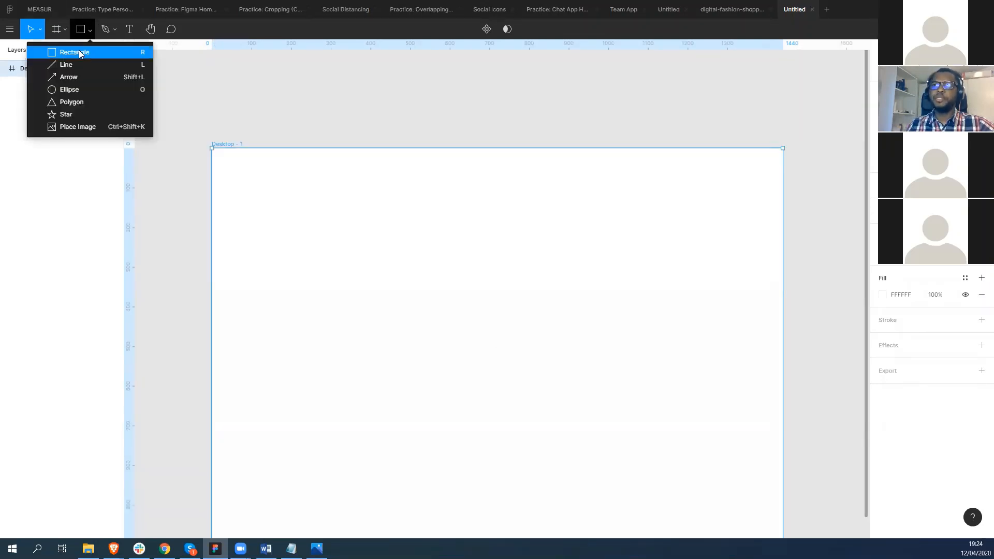
click(77, 54)
drag(211, 148, 783, 471)
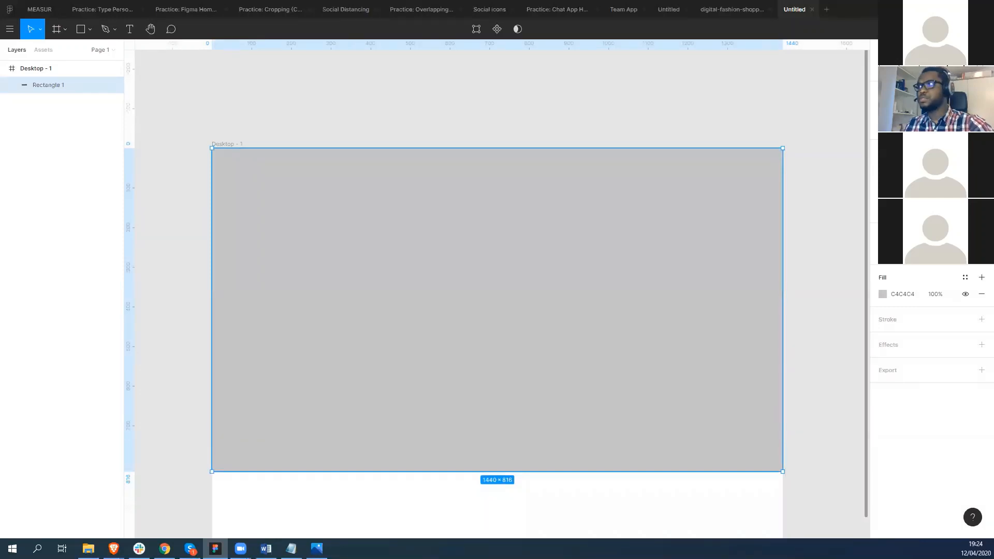
key(Return)
scroll(831, 382, down, 1)
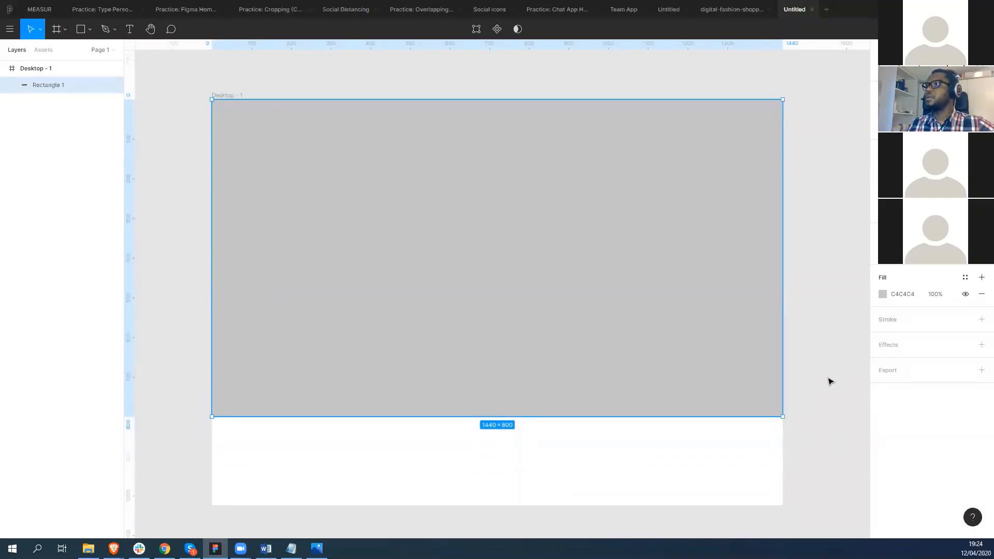
scroll(829, 379, down, 2)
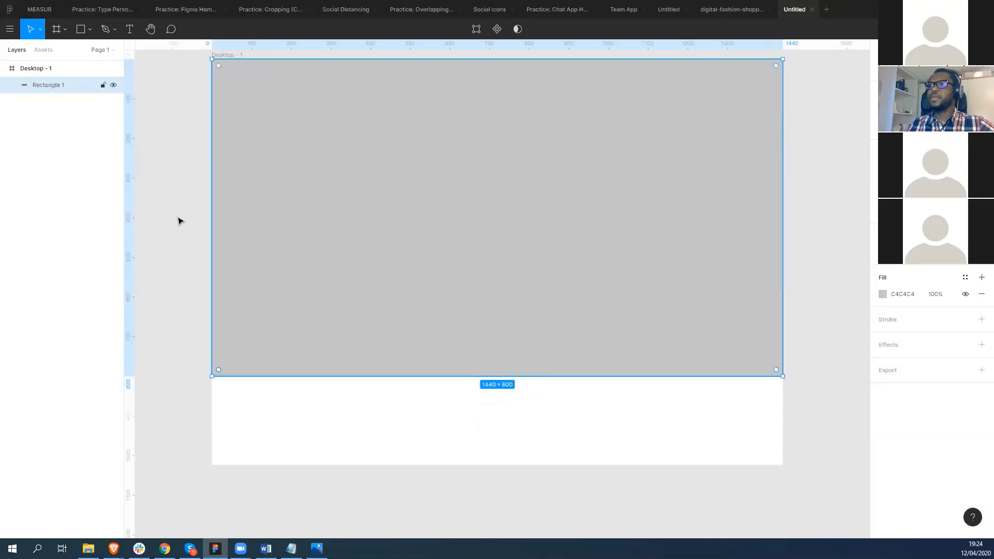
Step: Draw a card rectangle about 392 × 542 over the large rectangle's left part, and lighten the large rectangle's fill to E1E1E1
click(79, 31)
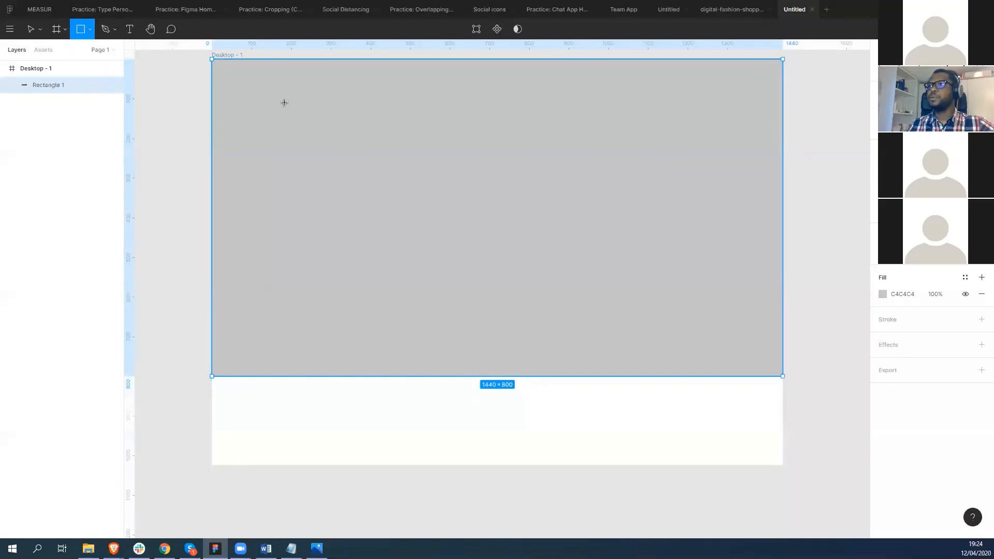
drag(282, 102, 438, 317)
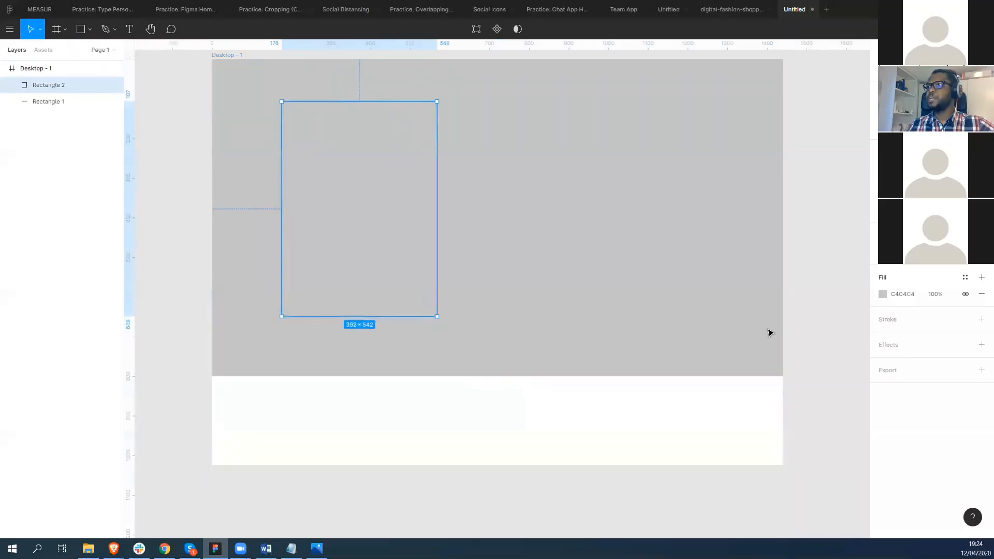
click(708, 258)
click(883, 294)
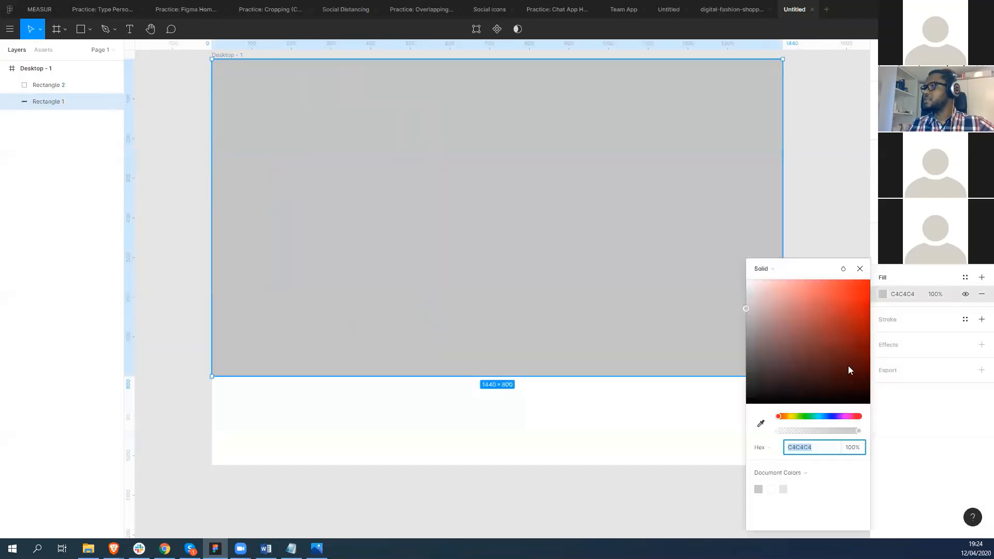
drag(747, 309, 747, 295)
scroll(533, 346, up, 1)
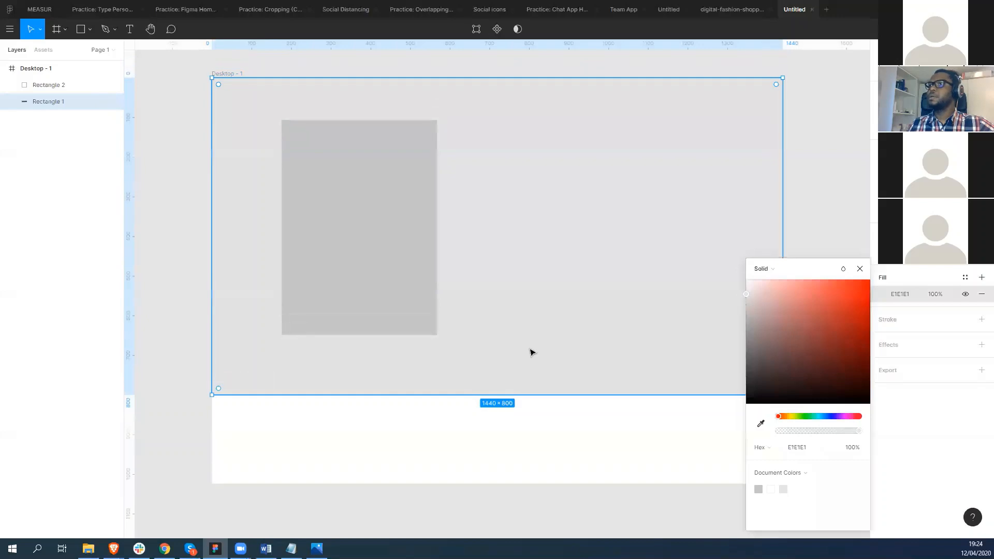
Step: Add the text "Heading" inside the upper part of the darker card rectangle
click(350, 257)
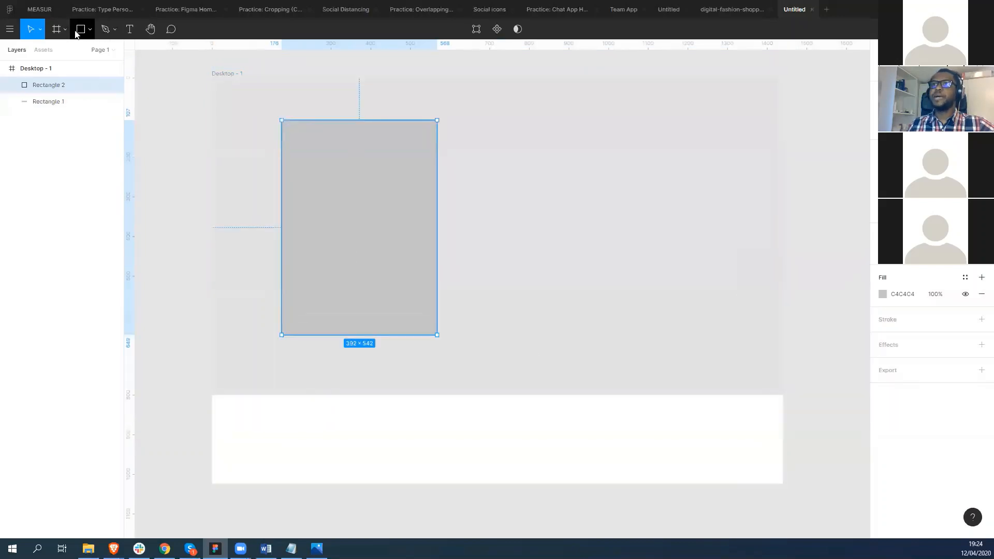
click(129, 30)
click(301, 160)
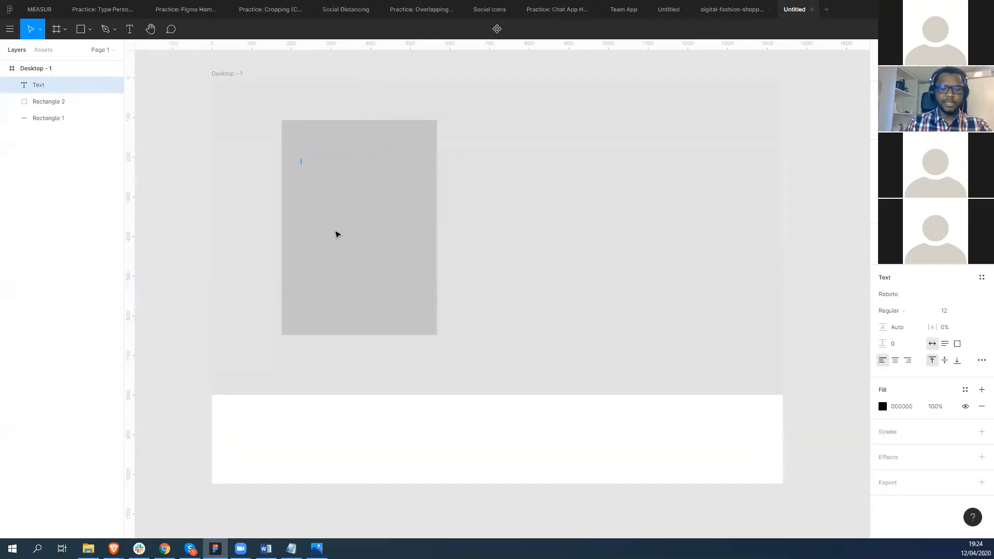
text(He)
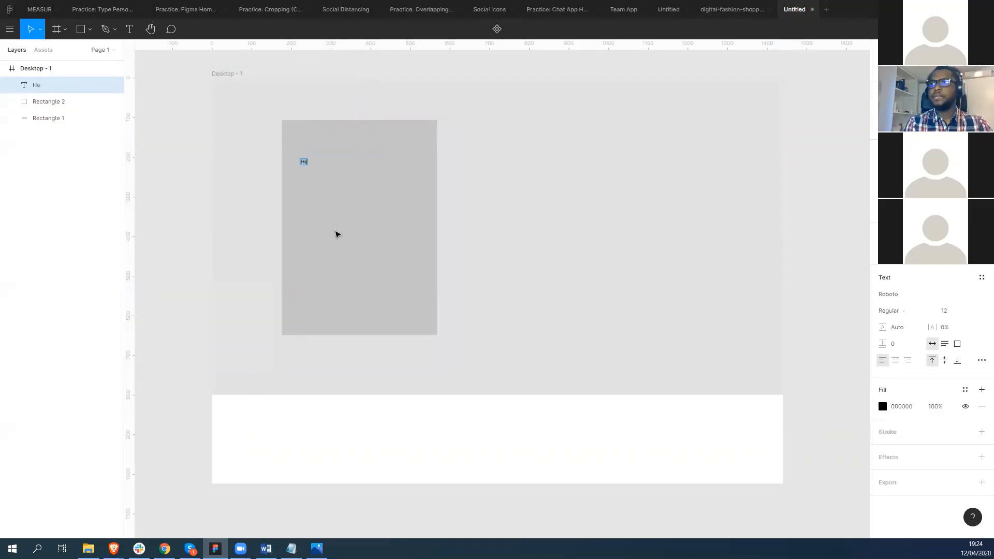
text(ading)
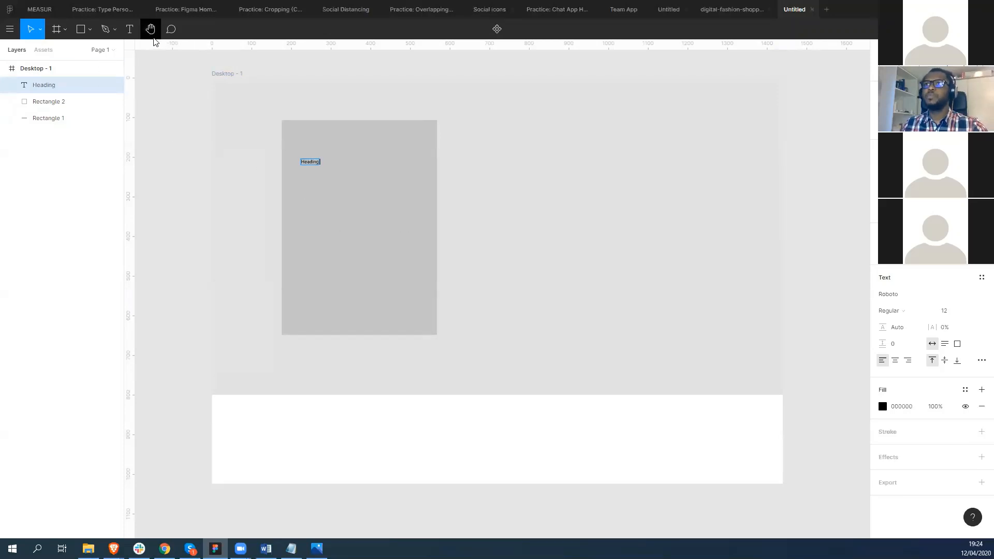
key(Escape)
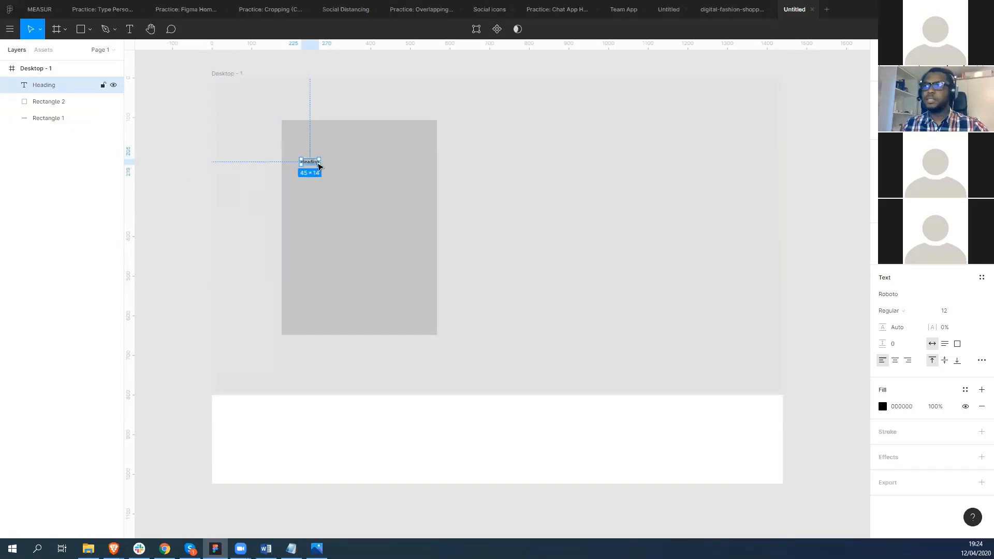
Step: Move the Heading text slightly down and right inside the card and enlarge its font size to 36
drag(319, 166, 390, 255)
key(ctrl+z)
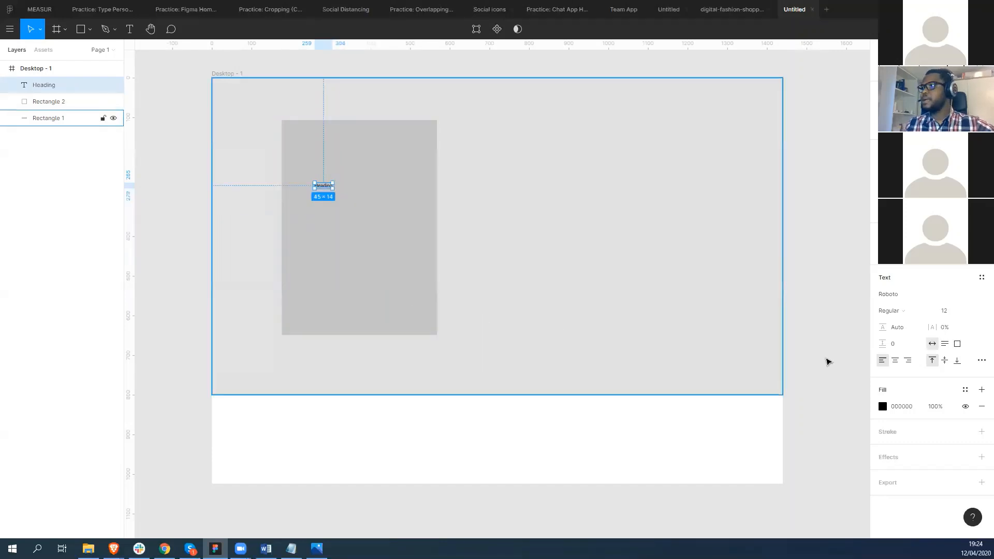
click(969, 313)
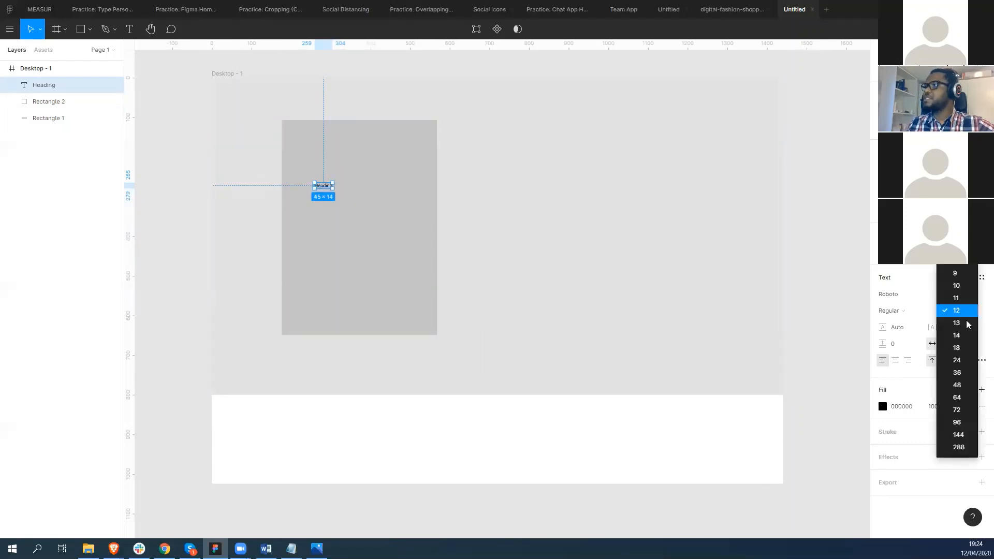
click(959, 361)
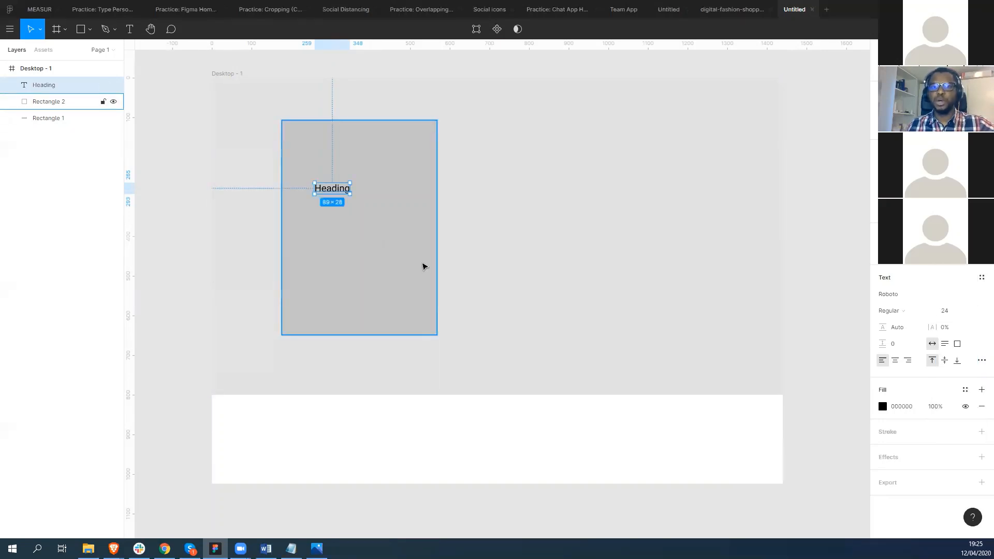
click(969, 313)
click(965, 324)
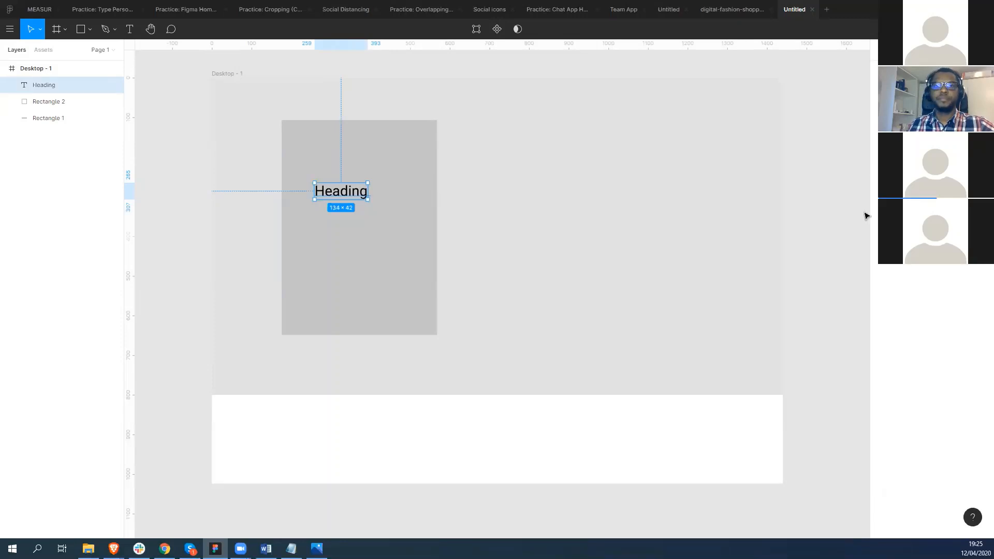
Step: Measure the Heading text's spacing to the card edges and nudge it up until it sits 40 px below the card's upper edge
key(alt)
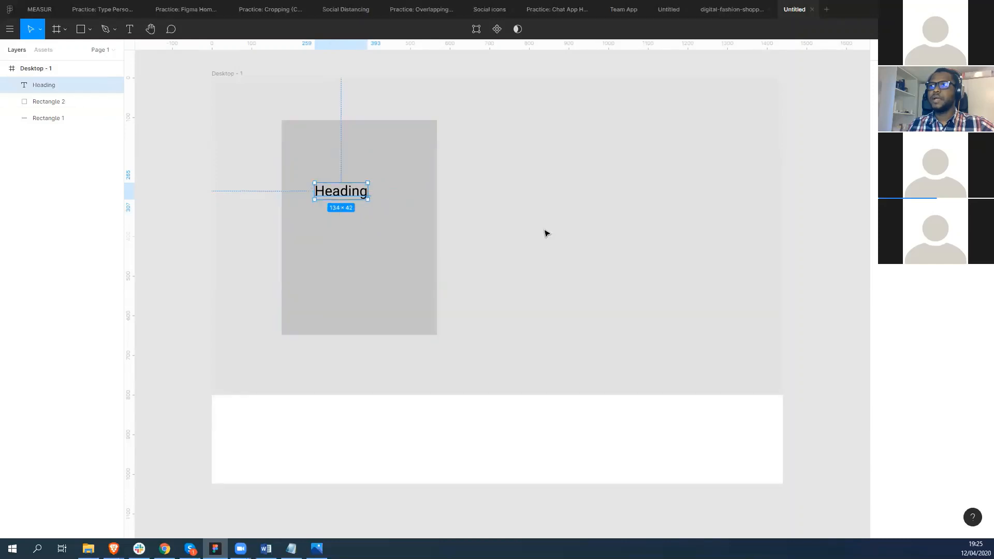
alt+click(545, 232)
alt+click(348, 191)
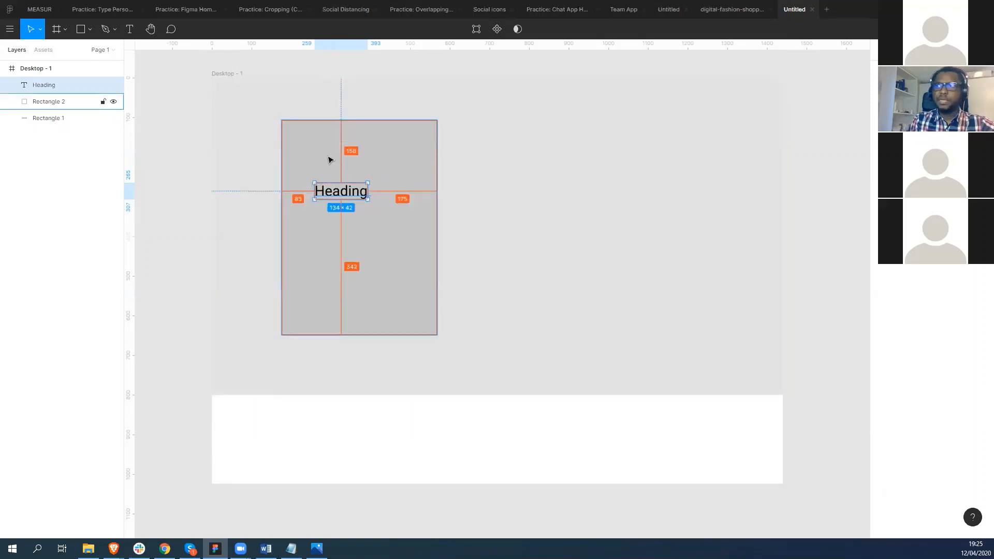
key(Up)
key(Up)
key(Up)
key(Up)
key(Up)
key(Up)
key(Up)
key(Up)
key(Up)
key(Up)
key(Up)
key(Up)
key(Up)
key(Up)
key(Up)
key(Up)
key(Up)
key(Up)
key(Up)
key(Up)
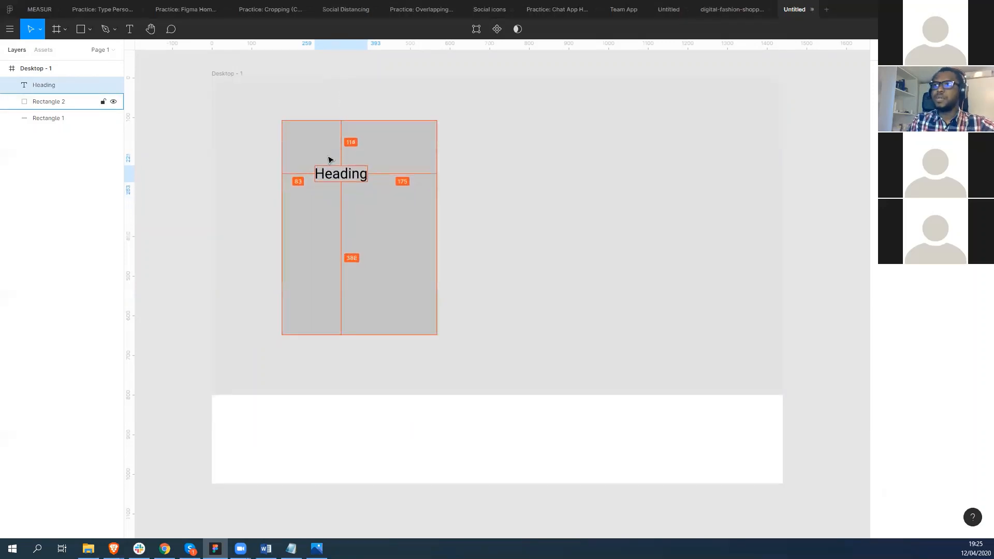
key(Up)
key(Up)
key(Up)
key(Up)
key(Up)
key(Up)
key(Up)
key(Up)
key(Up)
key(Up)
key(Up)
key(Up)
key(Up)
key(Up)
key(Up)
key(Up)
key(Up)
key(Up)
key(Up)
key(Up)
key(Up)
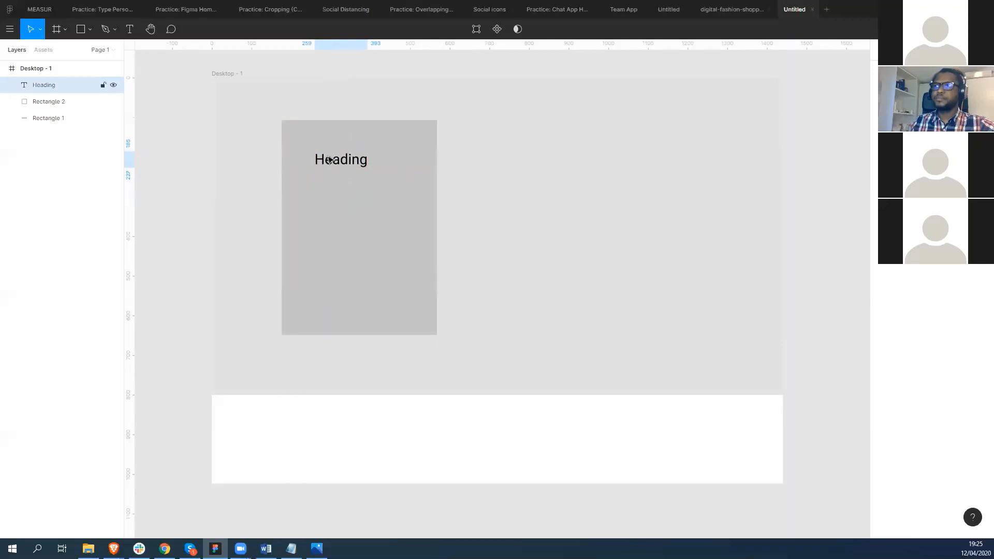
key(alt)
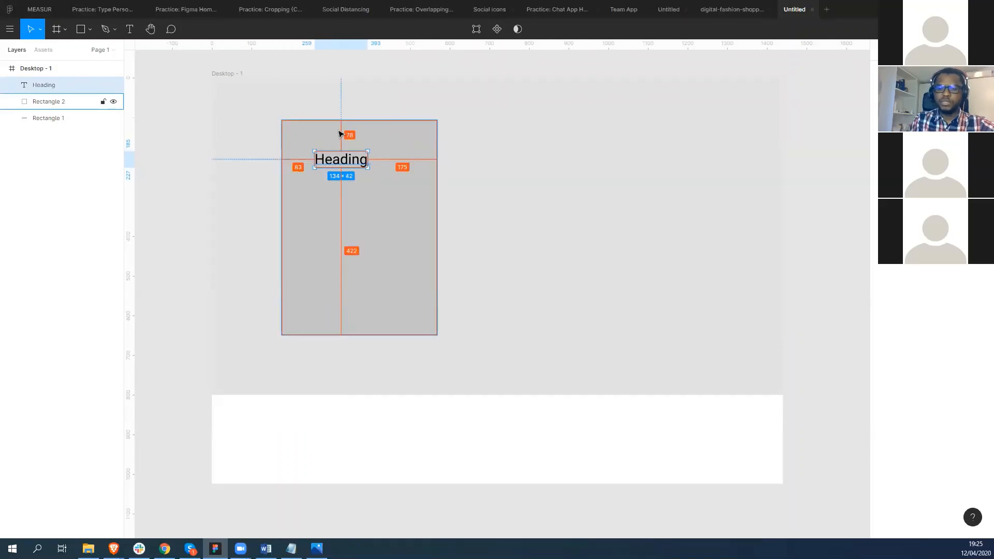
key(Up)
key(Up)
key(Up)
key(Up)
key(Up)
key(Up)
key(Up)
key(Up)
key(Up)
key(Up)
key(Up)
key(Up)
key(Up)
key(Up)
key(Up)
key(Up)
key(Up)
key(Up)
key(Up)
key(Up)
key(Up)
key(Up)
key(Up)
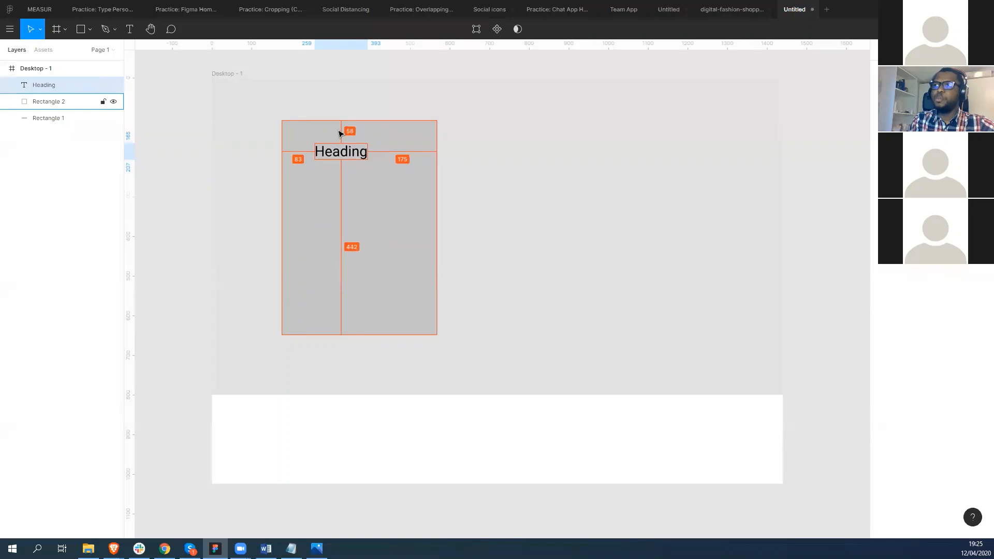
key(Up)
key(Up)
key(Up)
key(Up)
key(Up)
key(Up)
key(Up)
key(Up)
key(Up)
key(Up)
key(Up)
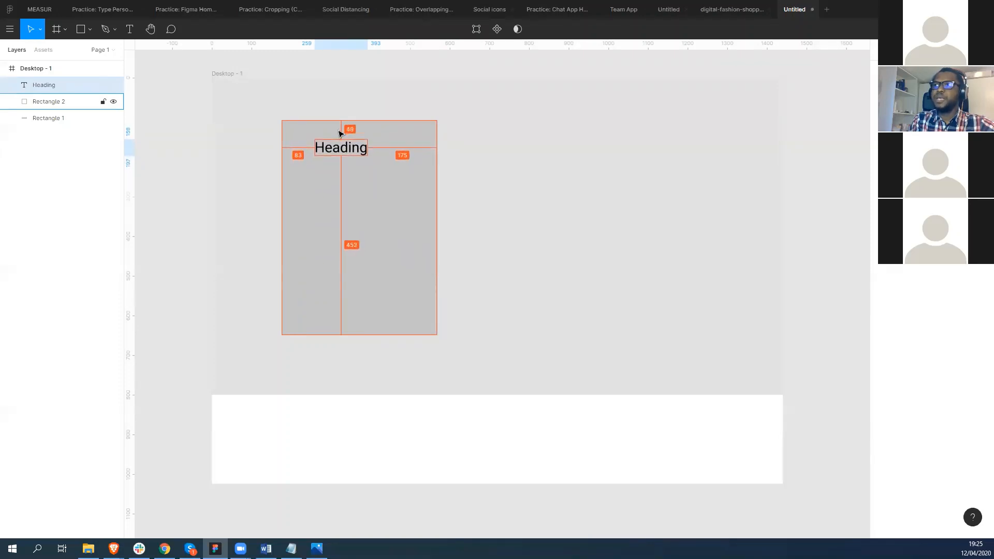
key(Up)
key(Up)
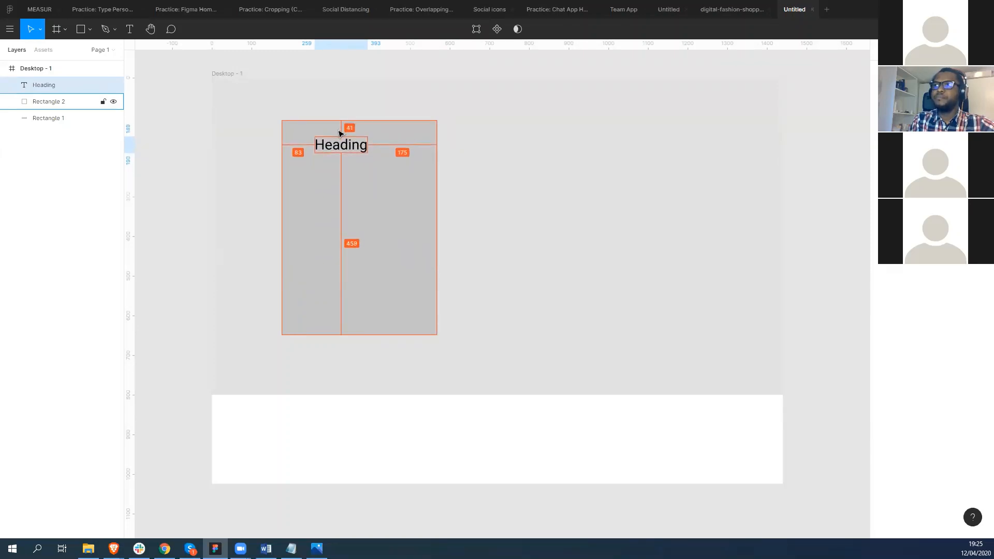
key(Up)
key(Up)
Step: Nudge the Heading text left until it sits 20 px from the card's left edge
key(Left)
key(Left)
key(Left)
key(Left)
key(Left)
key(Left)
key(Left)
key(Left)
key(Left)
key(Left)
key(Left)
key(Left)
key(Left)
key(Left)
key(Left)
key(Left)
key(Left)
key(Left)
key(Left)
key(Left)
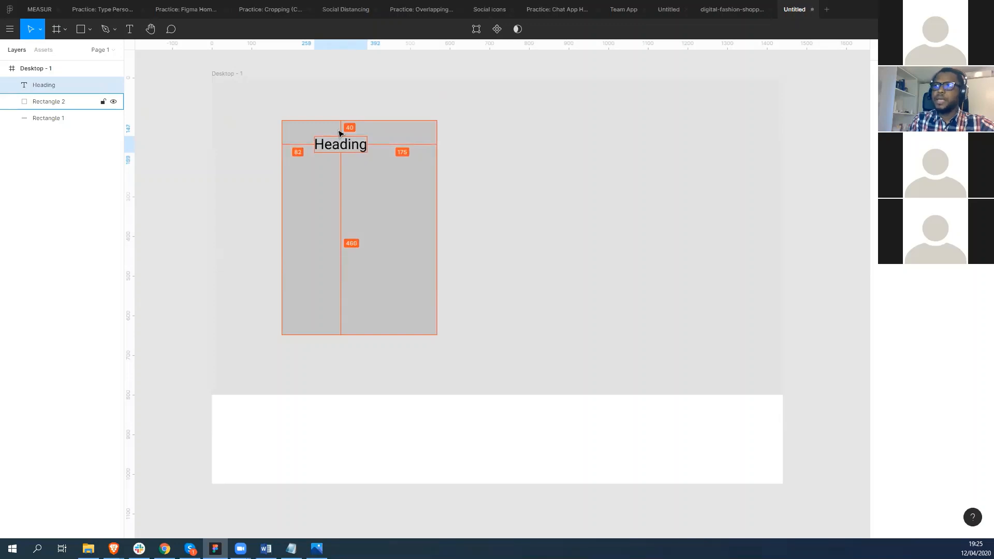
key(Left)
key(Left)
key(Left)
key(Left)
key(Left)
key(Left)
key(Left)
key(Left)
key(Left)
key(Left)
key(Left)
key(Left)
key(Left)
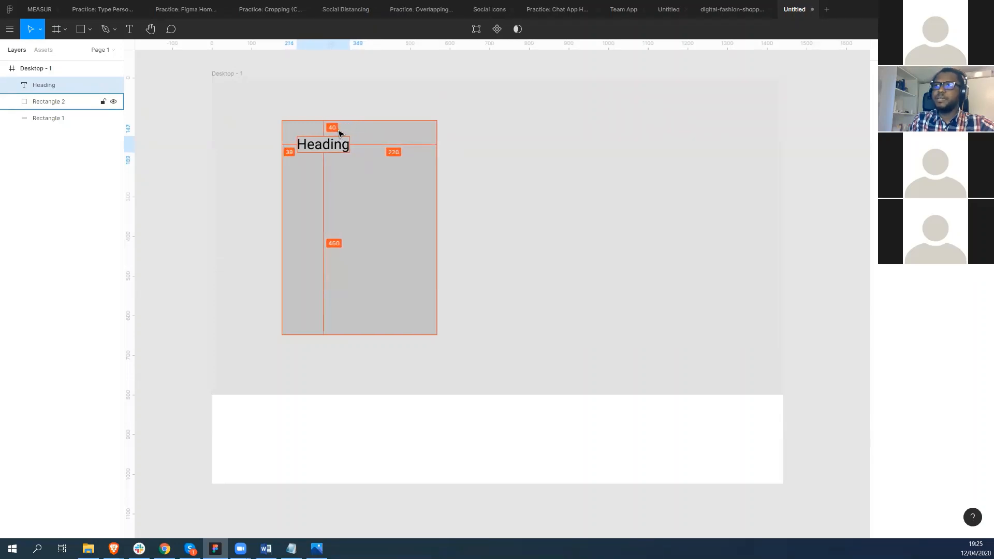
key(Left)
key(Left)
key(Left)
key(Left)
key(Left)
key(Left)
key(Left)
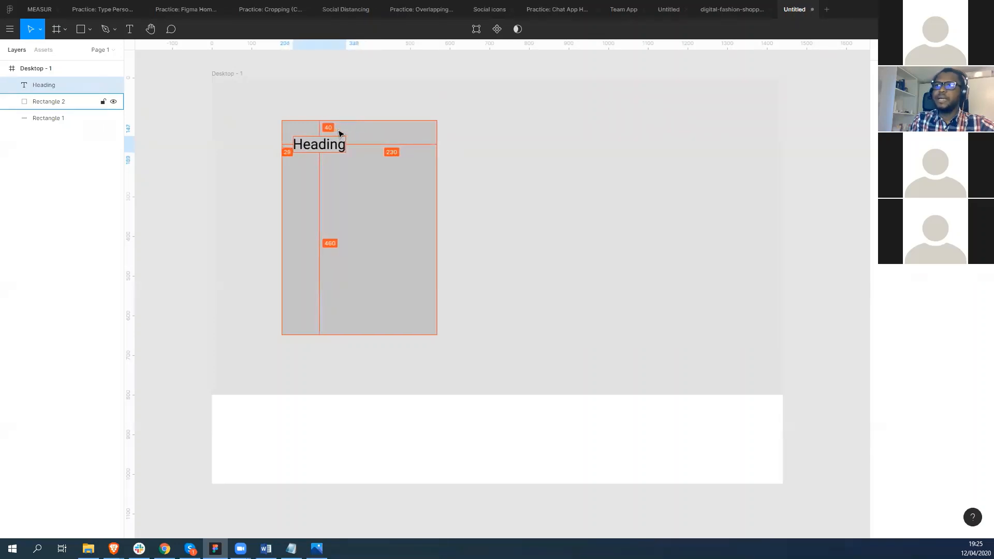
key(Left)
key(Left)
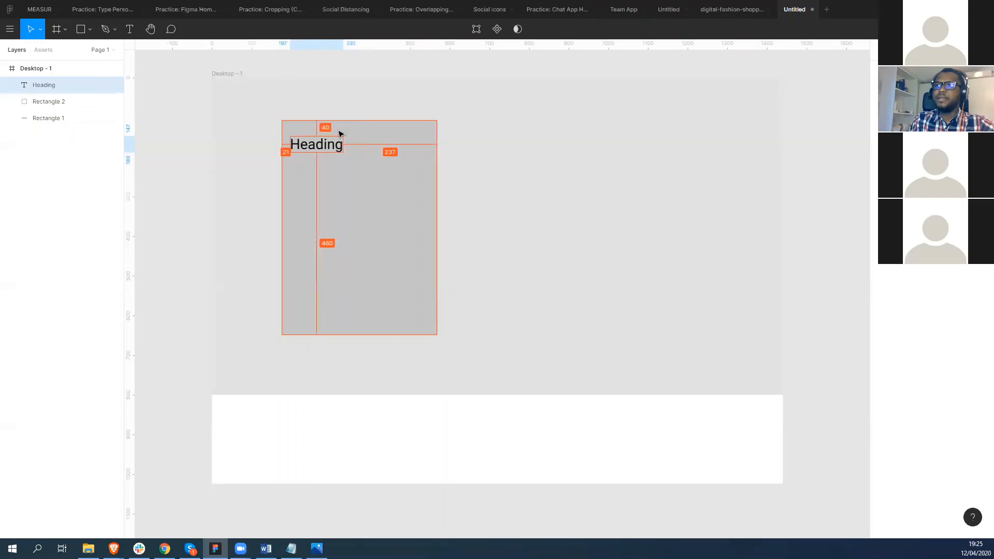
key(Left)
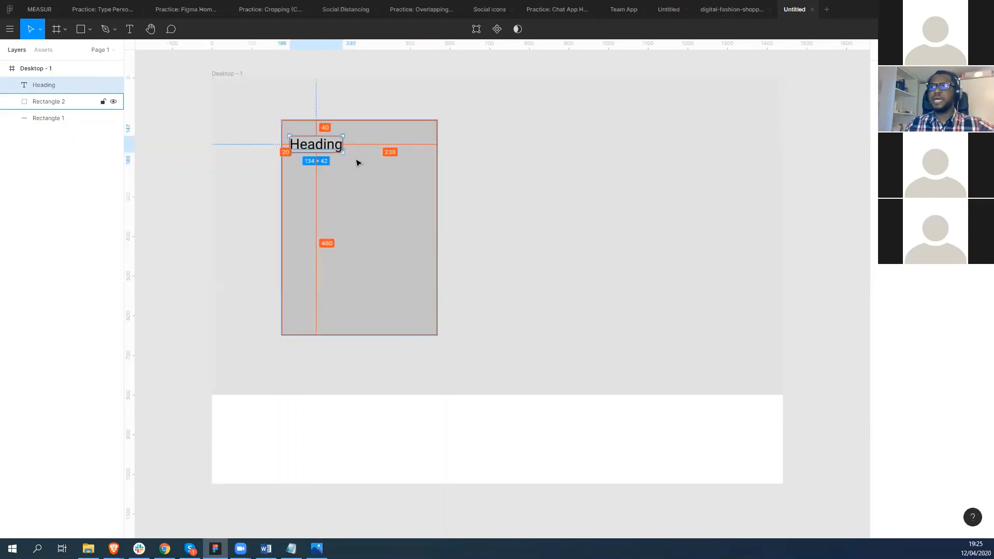
click(601, 311)
click(423, 253)
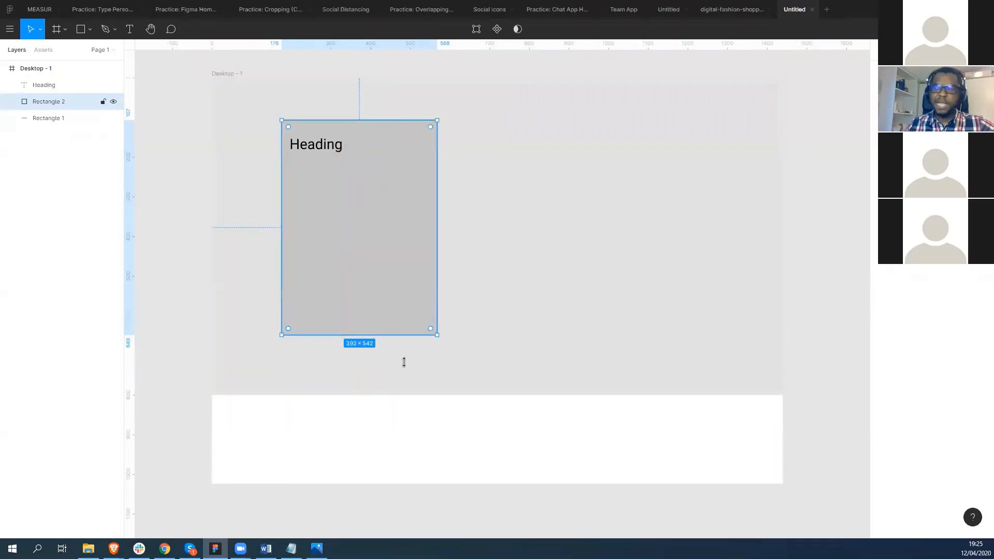
key(alt)
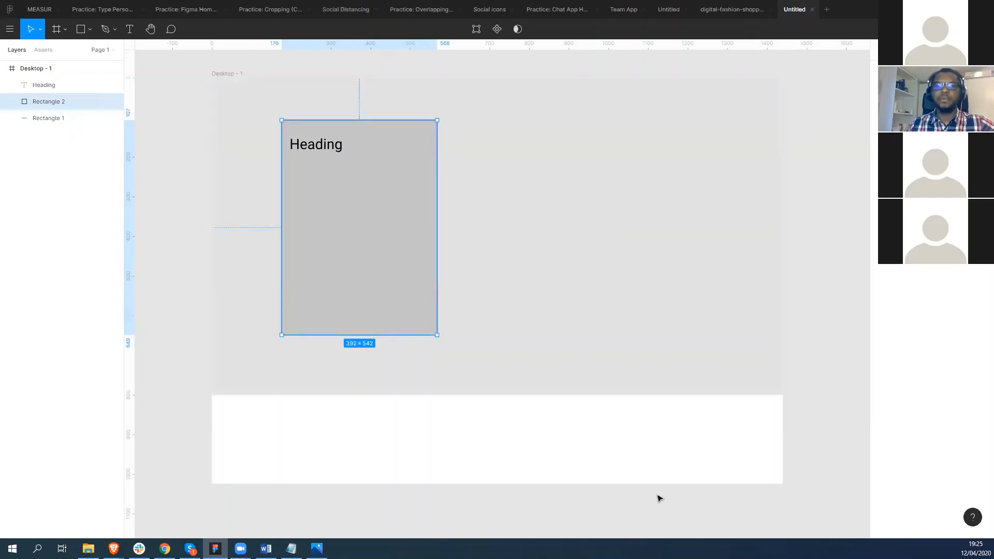
click(638, 326)
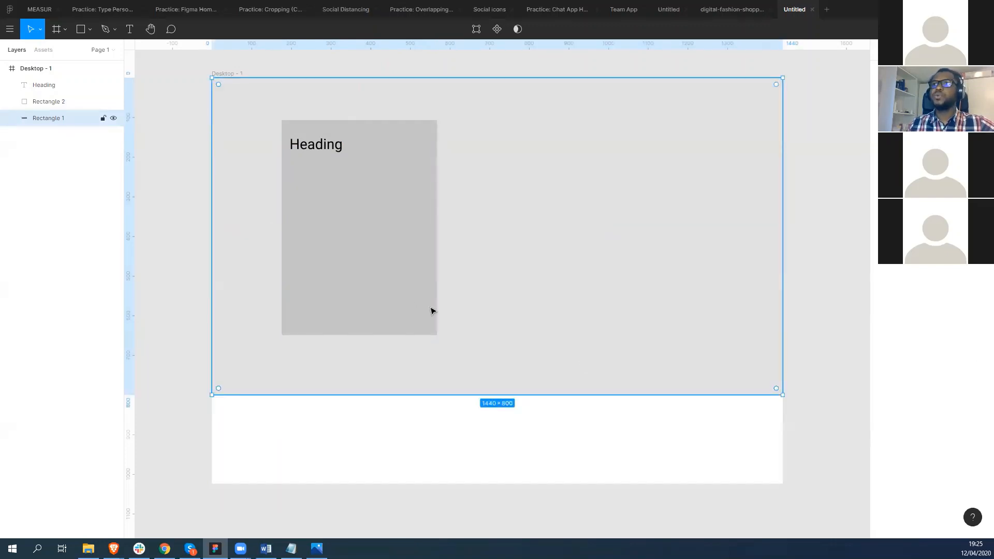
click(390, 221)
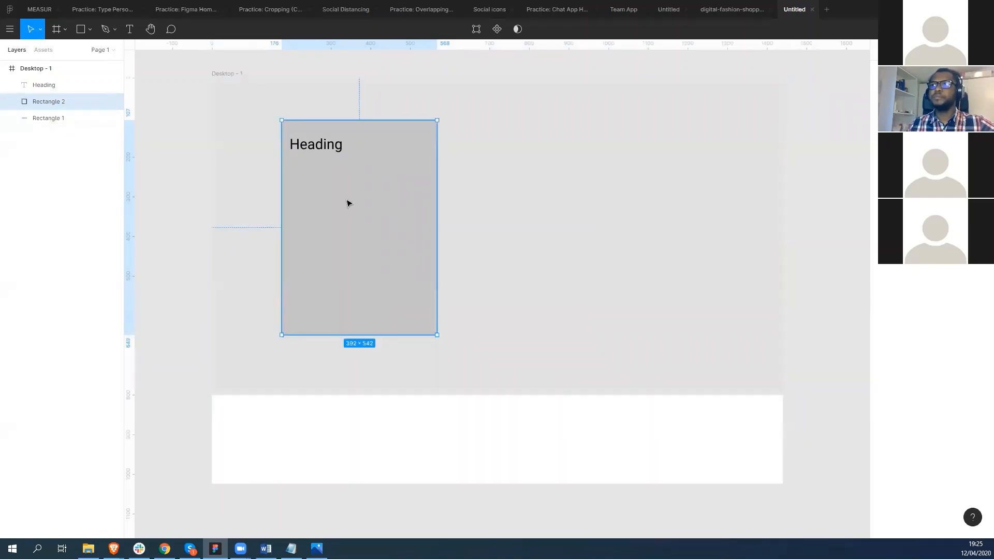
Step: Add the text "Lorem ipsum dat loretta" inside the card below the Heading
click(131, 29)
click(308, 194)
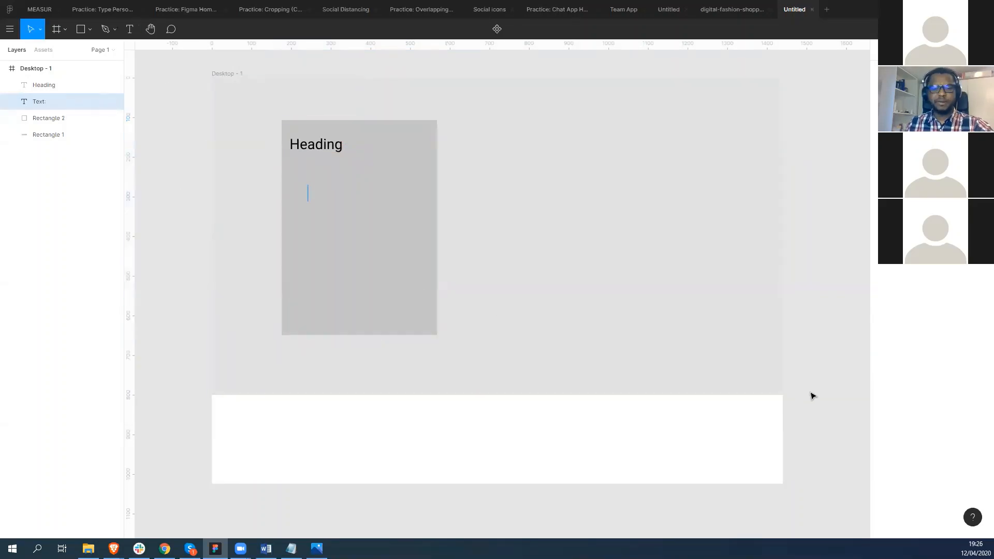
text(L)
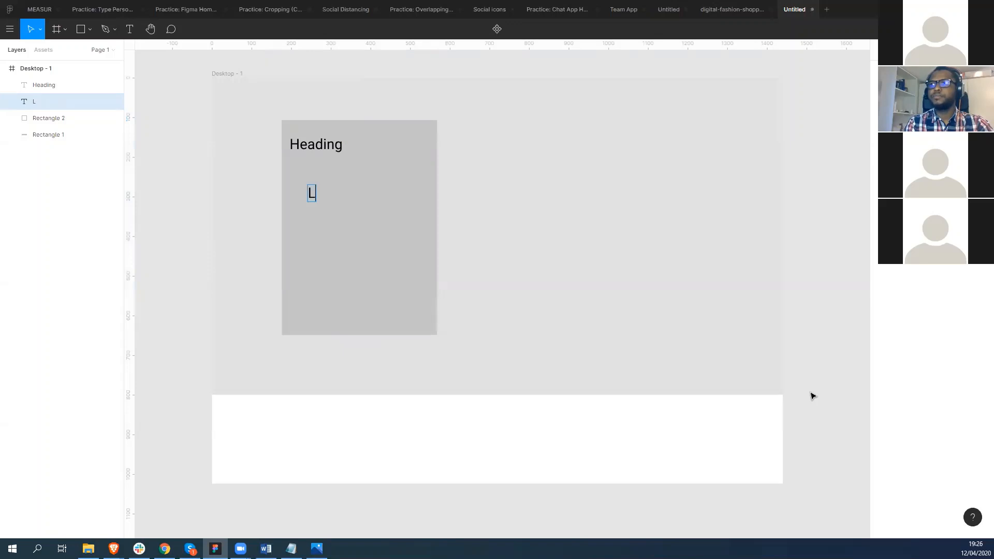
text(orem i)
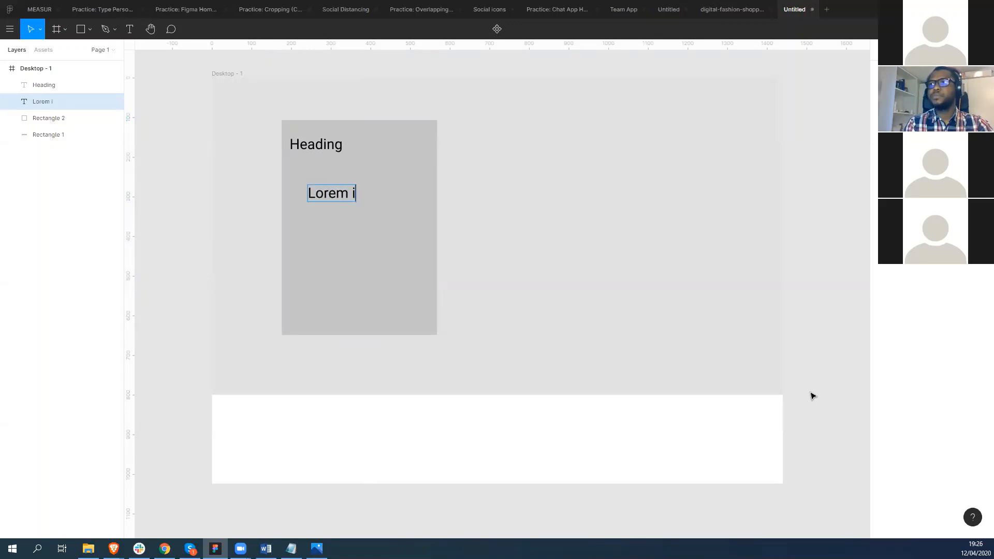
text(psum data)
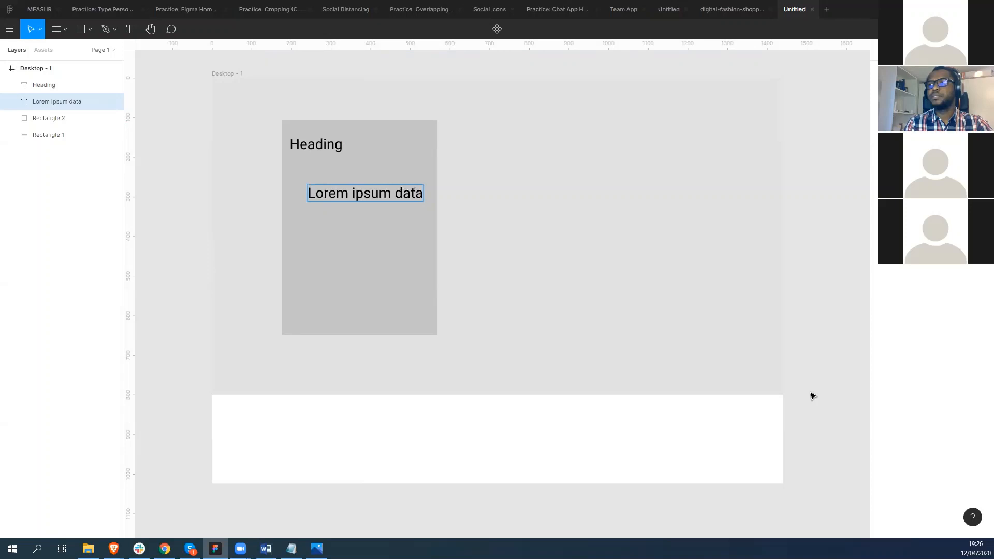
key(BackSpace)
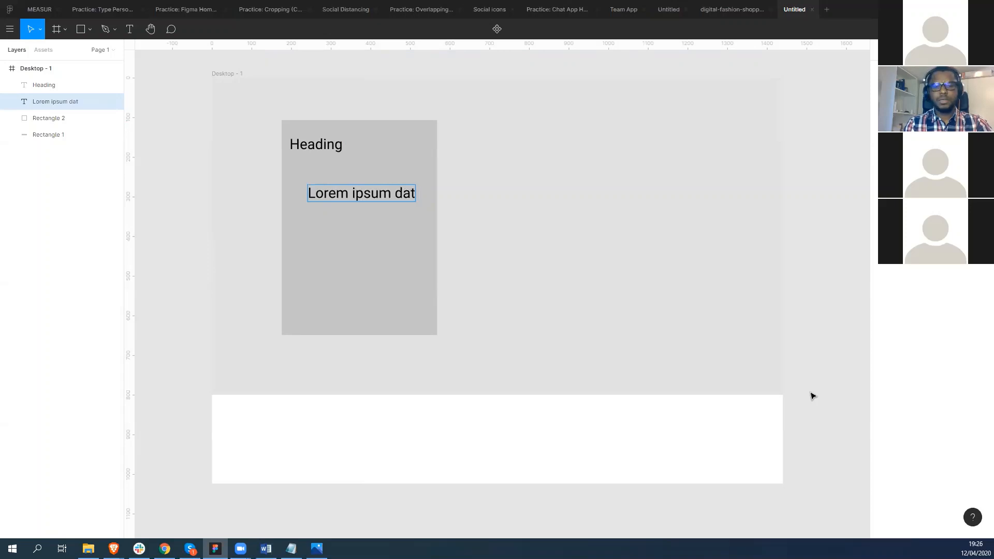
text(loretta)
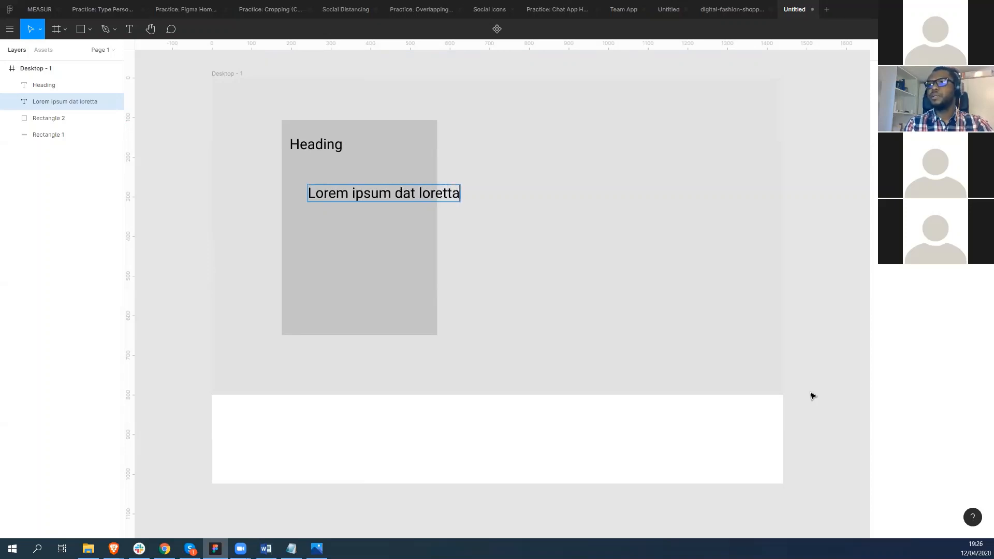
key(Escape)
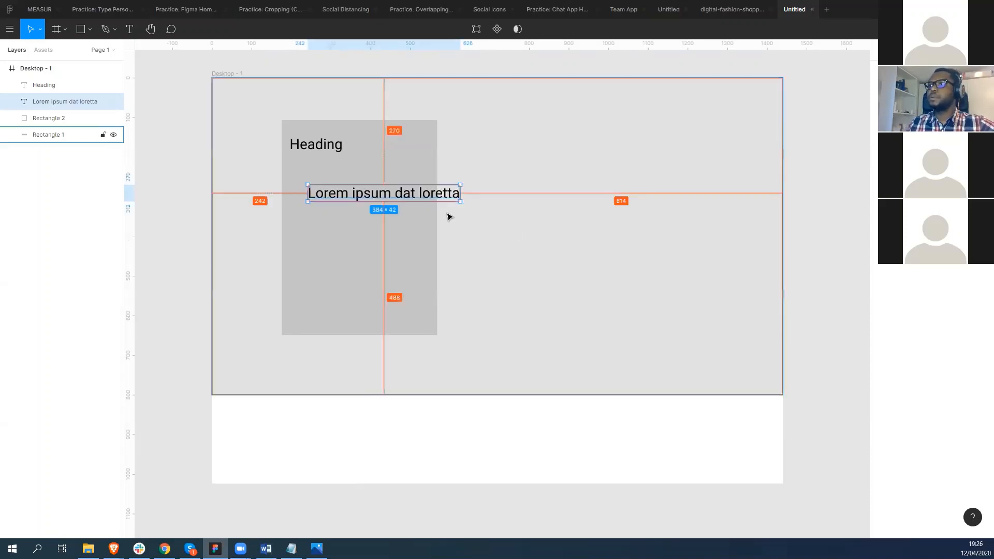
Step: Align the lorem ipsum text with the Heading's left edge and resize its box to about 323 px wide
drag(461, 191, 688, 193)
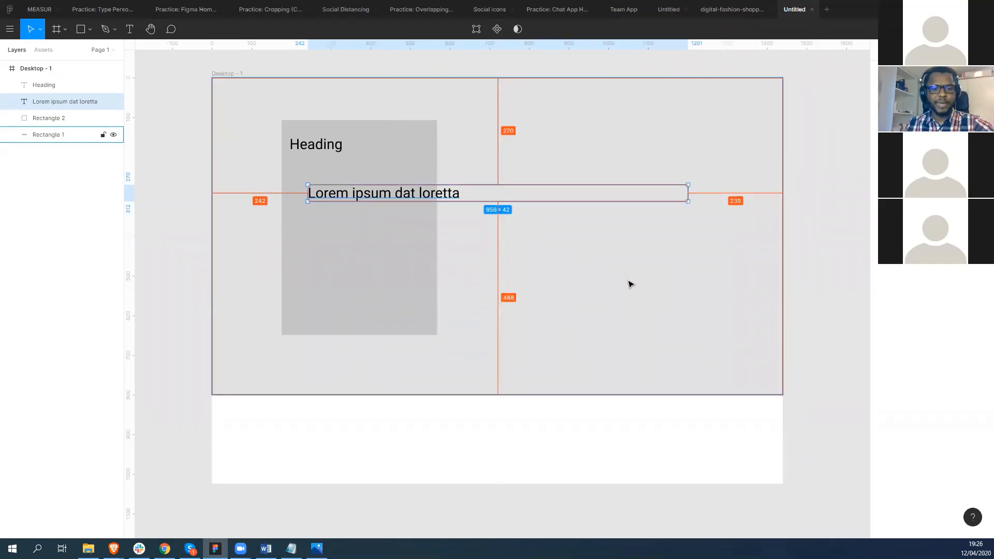
key(ctrl+z)
drag(460, 193, 339, 176)
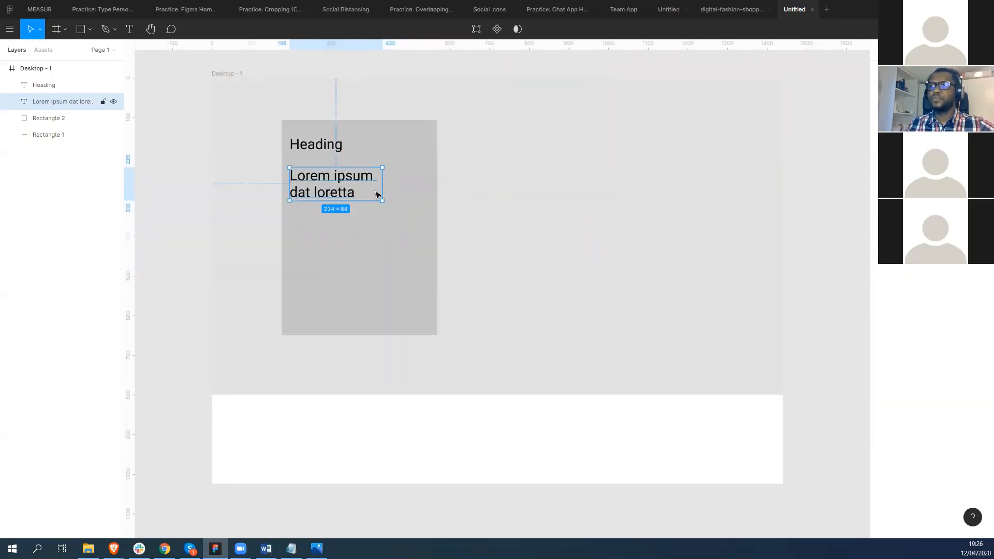
key(alt)
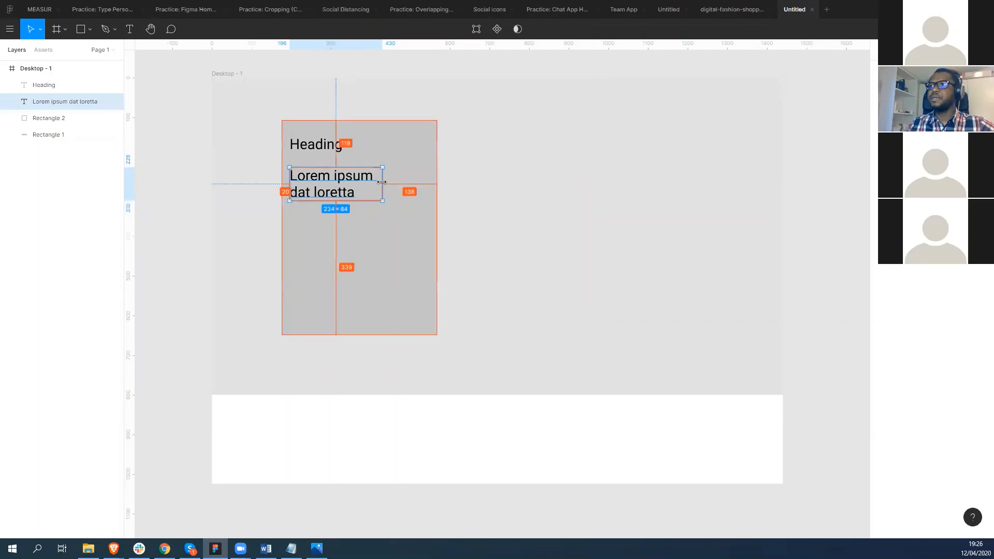
drag(383, 184, 418, 186)
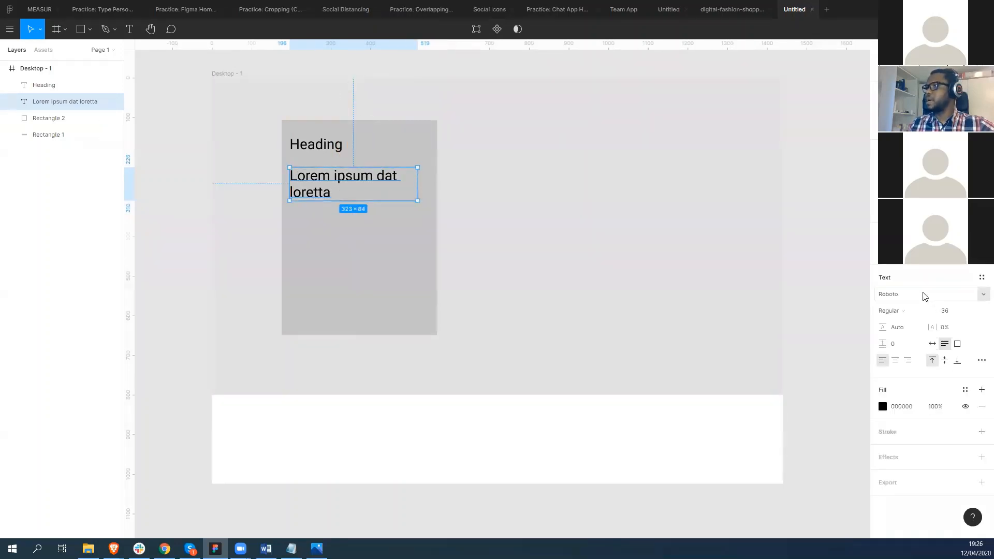
Step: Change the lorem ipsum text's font to Lato and set its size to 24
click(907, 296)
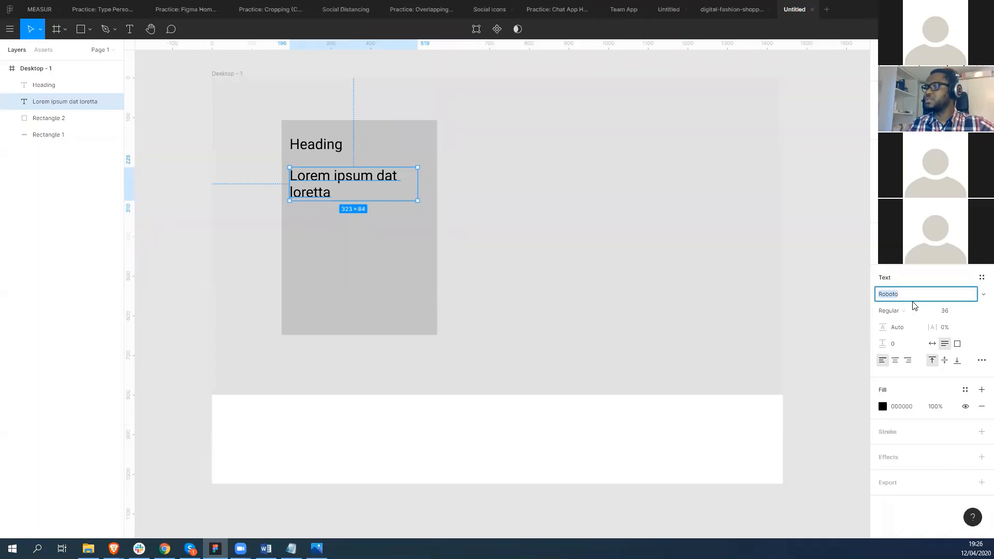
key(BackSpace)
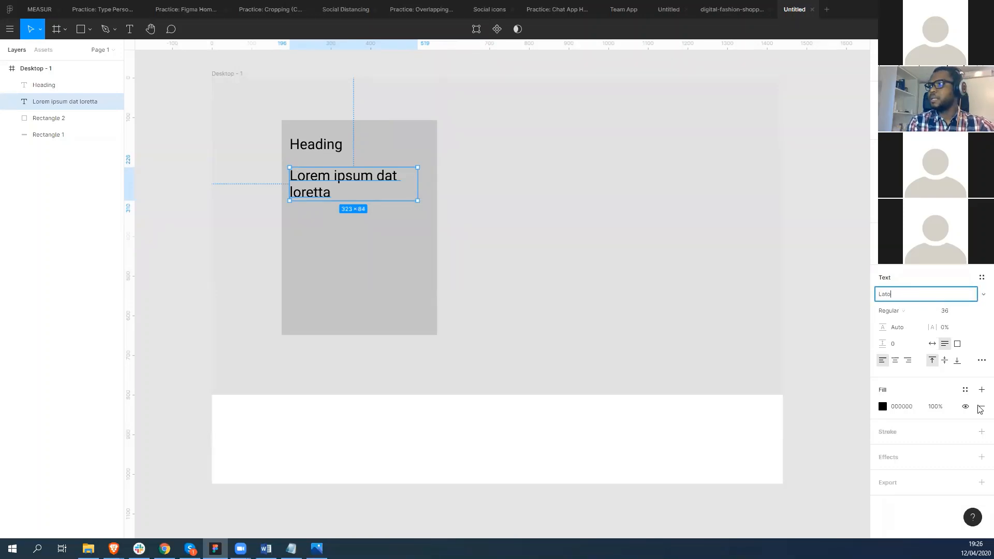
key(Return)
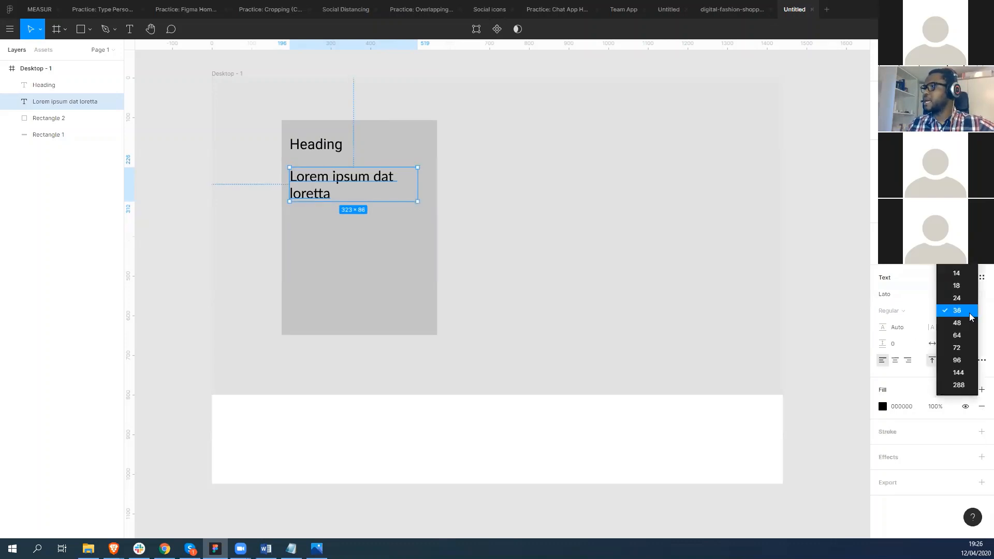
click(974, 312)
click(957, 286)
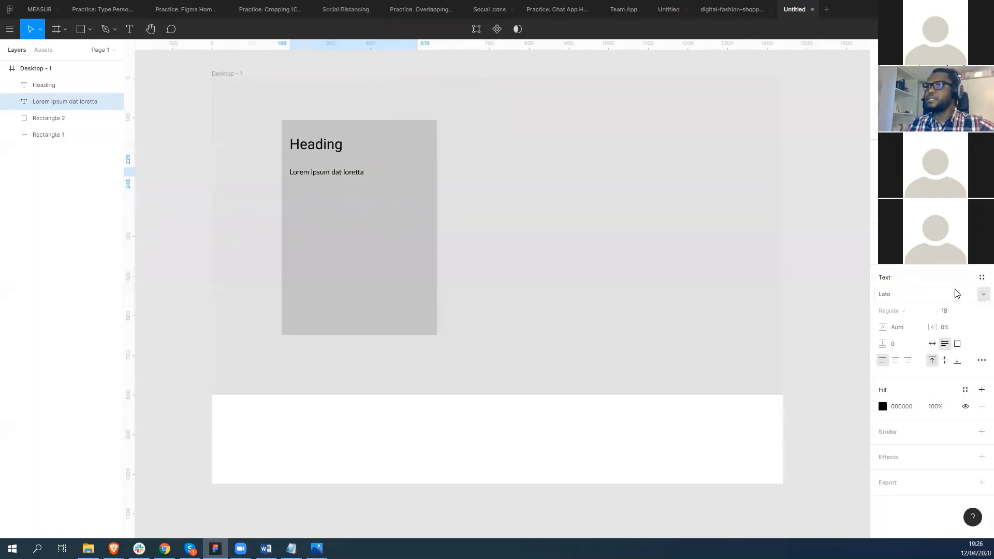
click(970, 312)
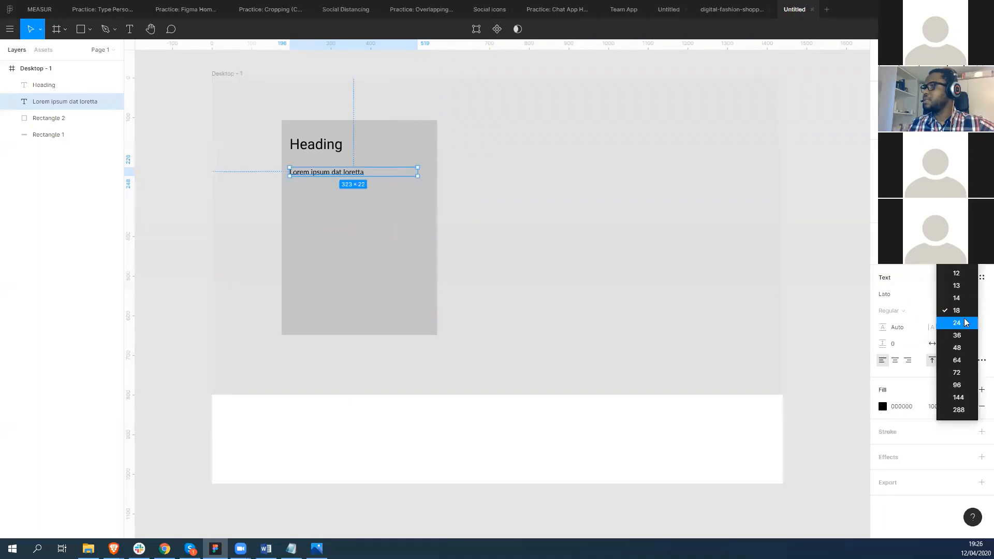
click(967, 322)
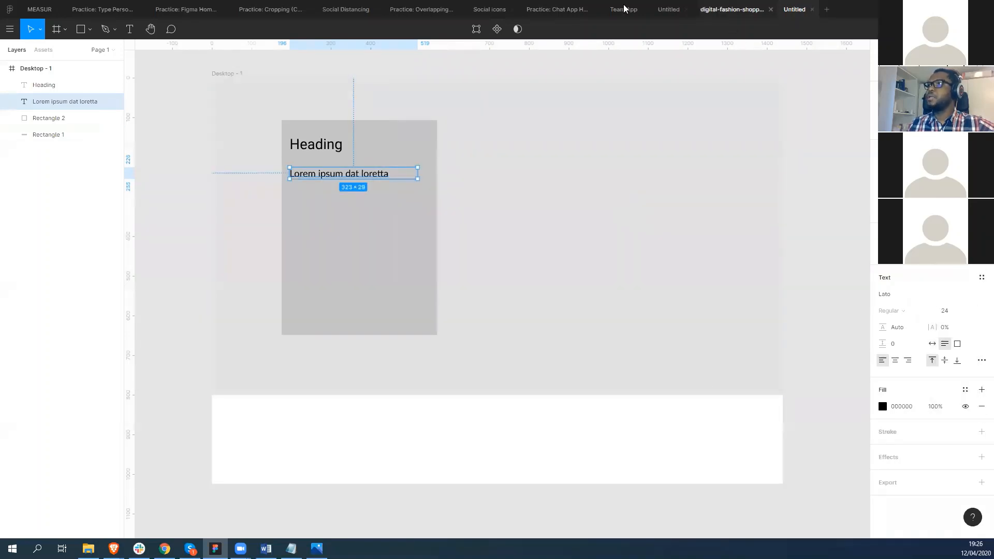
Step: In the Team App file, copy the paragraph starting "TEAM is the easiest and fastest way" from the Homepage hero section
click(663, 9)
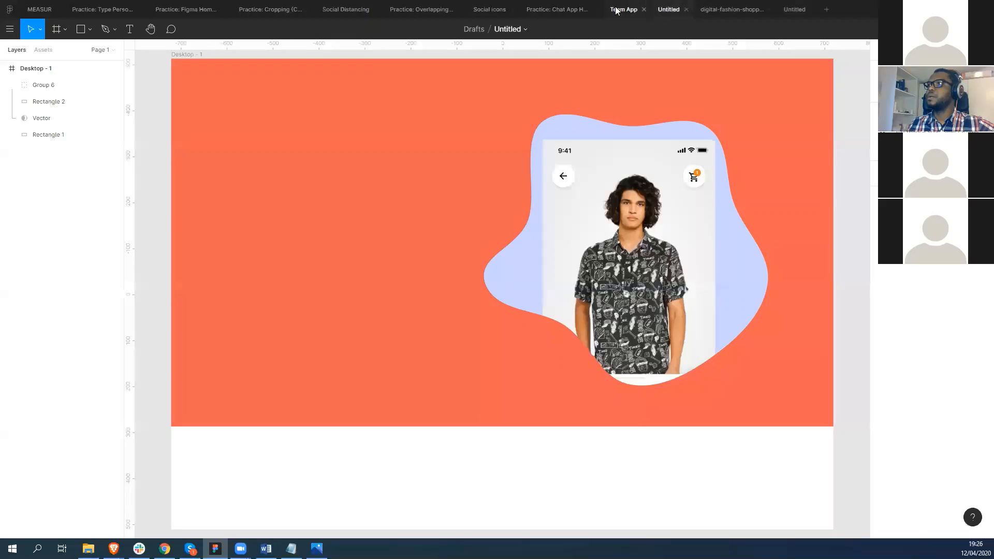
click(616, 11)
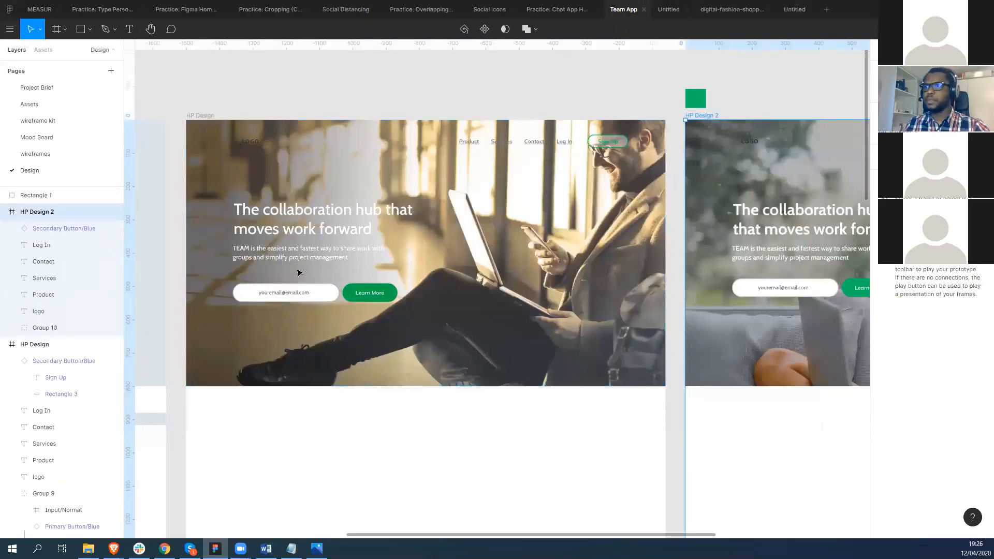
drag(343, 251, 628, 189)
drag(448, 226, 662, 224)
drag(350, 206, 356, 209)
double_click(306, 222)
key(ctrl+c)
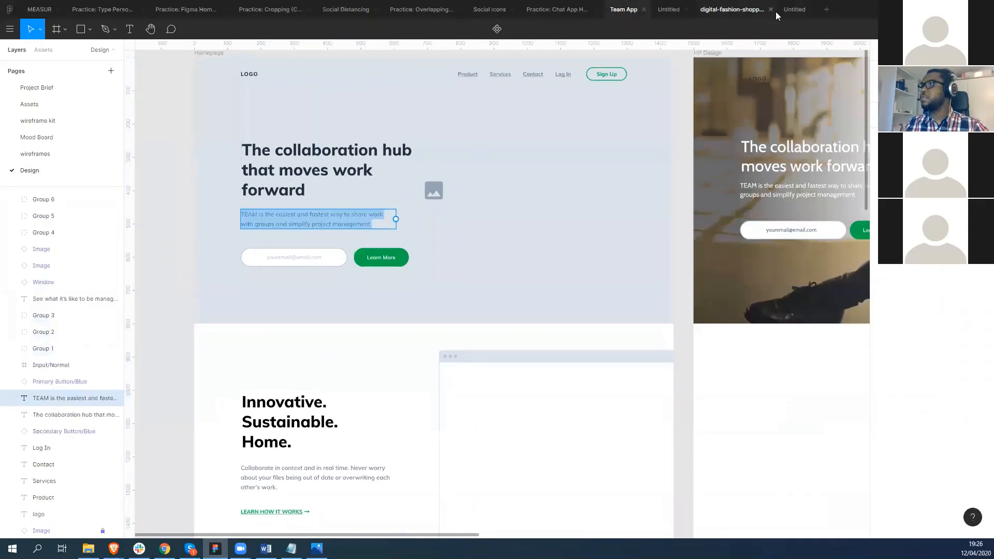
Step: Return to the untitled card layout file and replace the lorem ipsum text with the copied TEAM paragraph
click(792, 9)
double_click(368, 177)
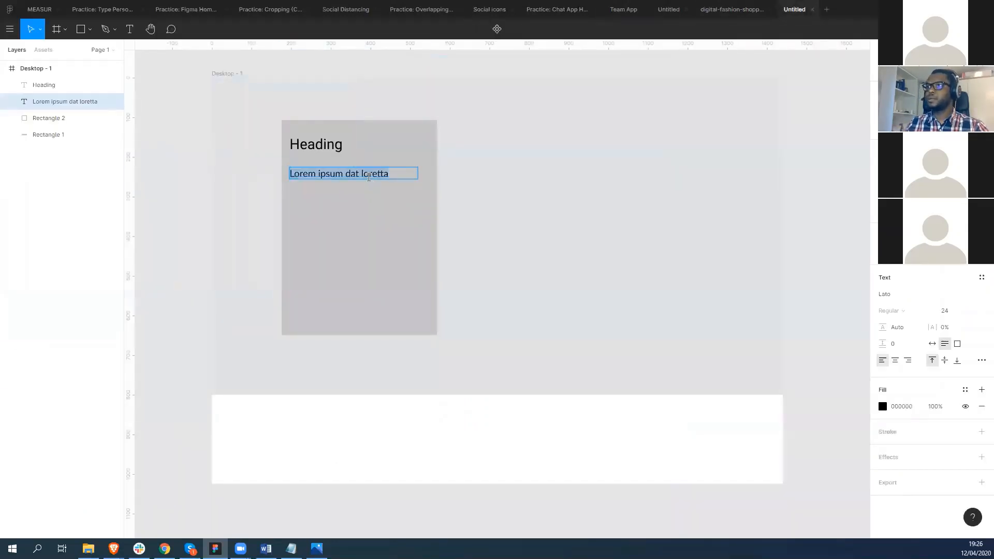
key(ctrl+v)
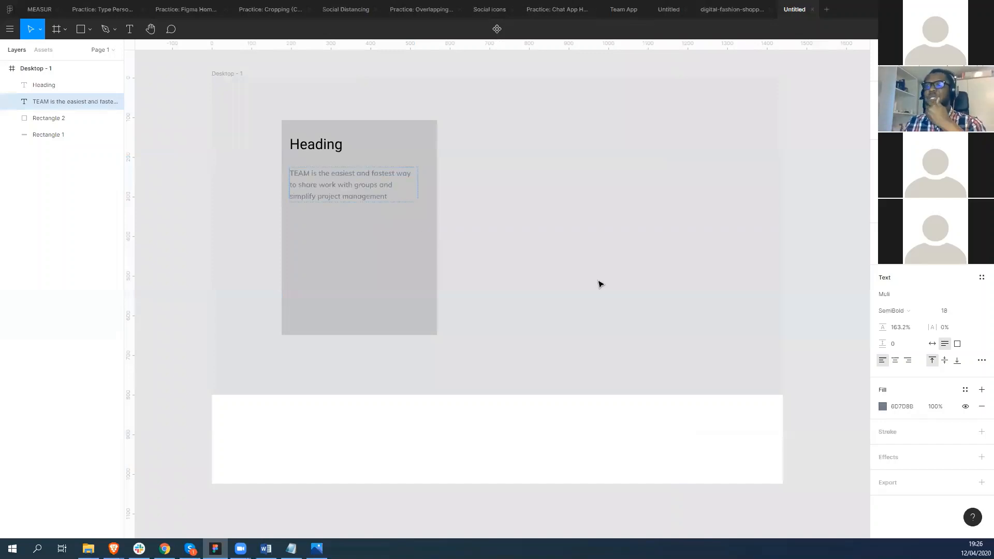
key(Escape)
click(471, 251)
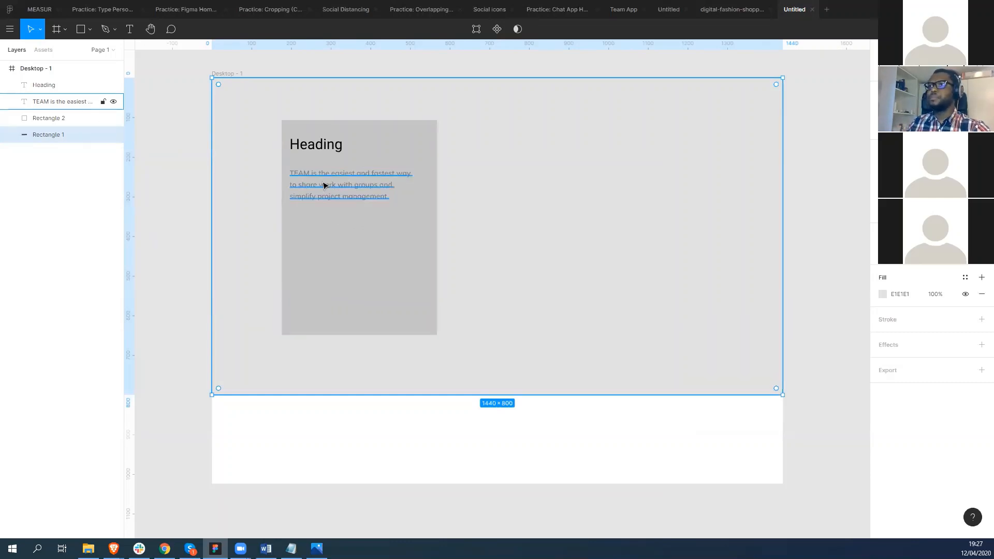
Step: Move the TEAM paragraph down into the card's lower half, keeping it aligned with the Heading's left edge
drag(324, 185, 324, 269)
key(ctrl+z)
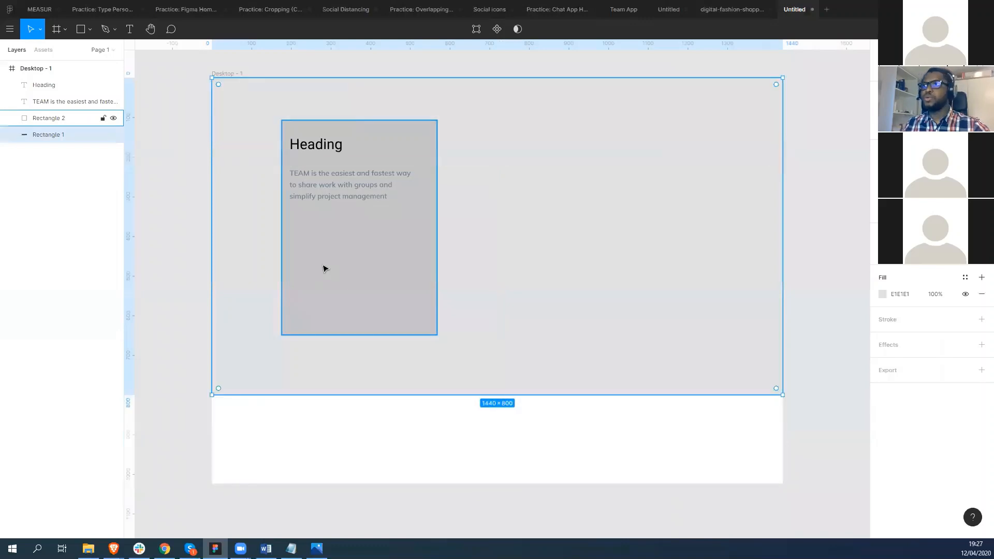
click(329, 192)
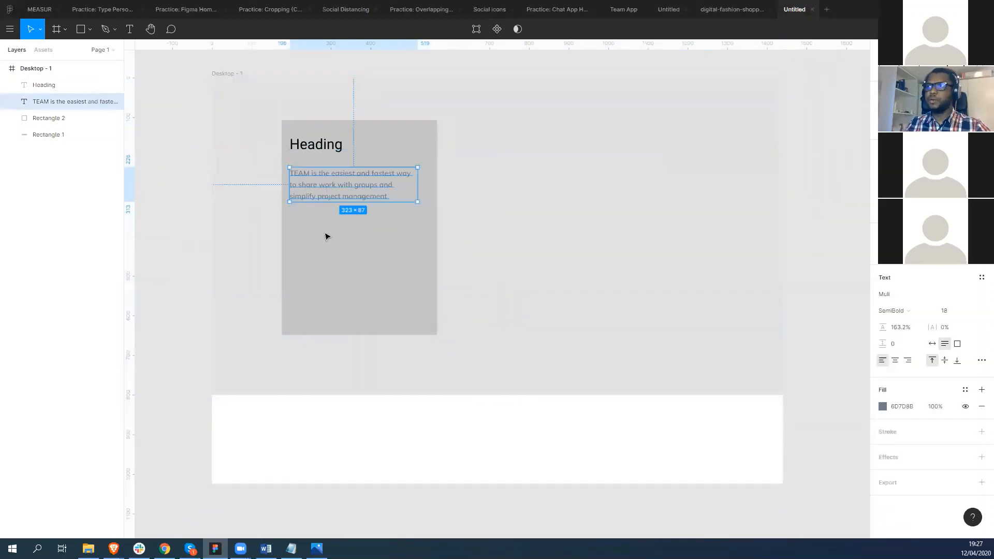
drag(325, 187, 330, 265)
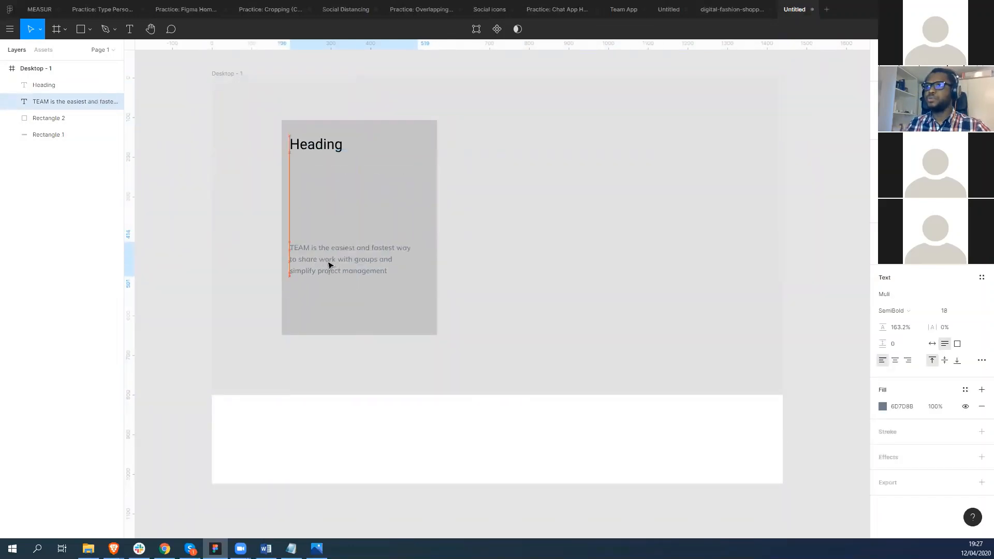
Step: Move the Heading text down to sit directly above the TEAM paragraph, keeping their left edges aligned
drag(321, 148, 319, 234)
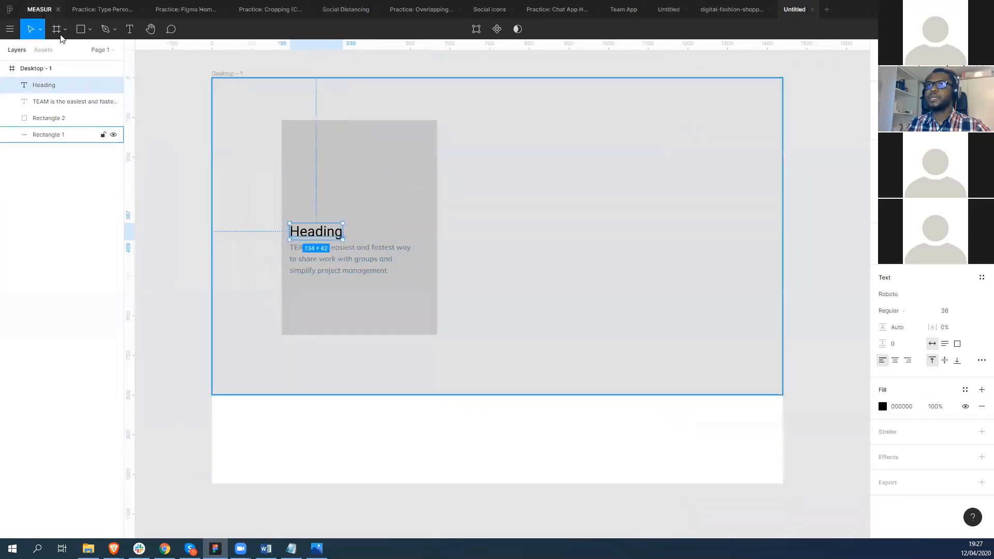
Step: Try placing the image archipelago-architecture-azure-1450363 inside the card rectangle
click(90, 29)
click(85, 125)
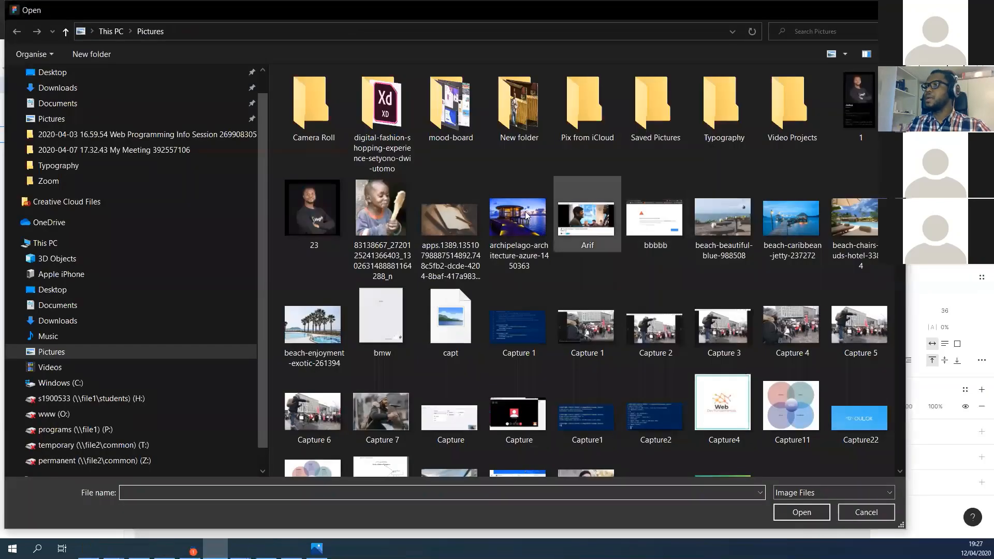
click(526, 216)
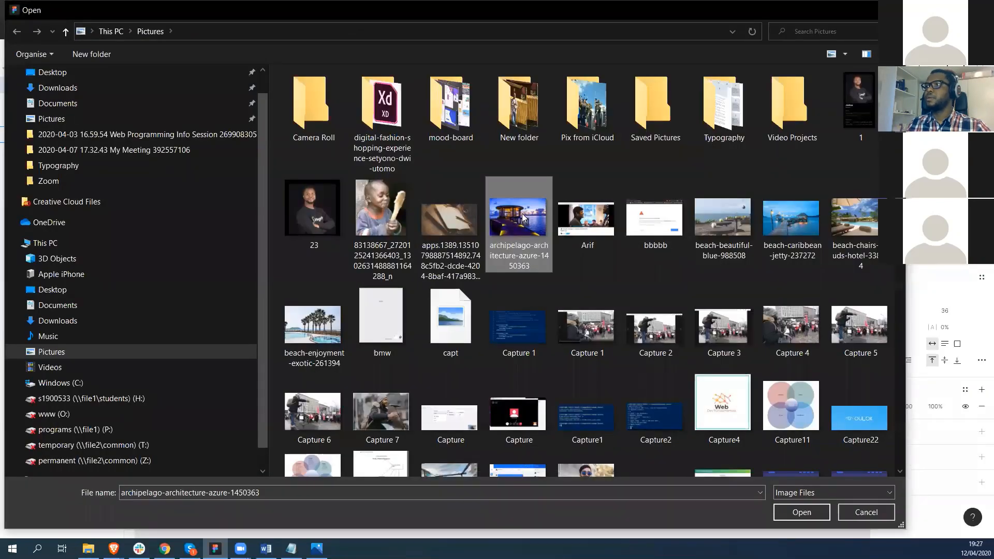
double_click(521, 213)
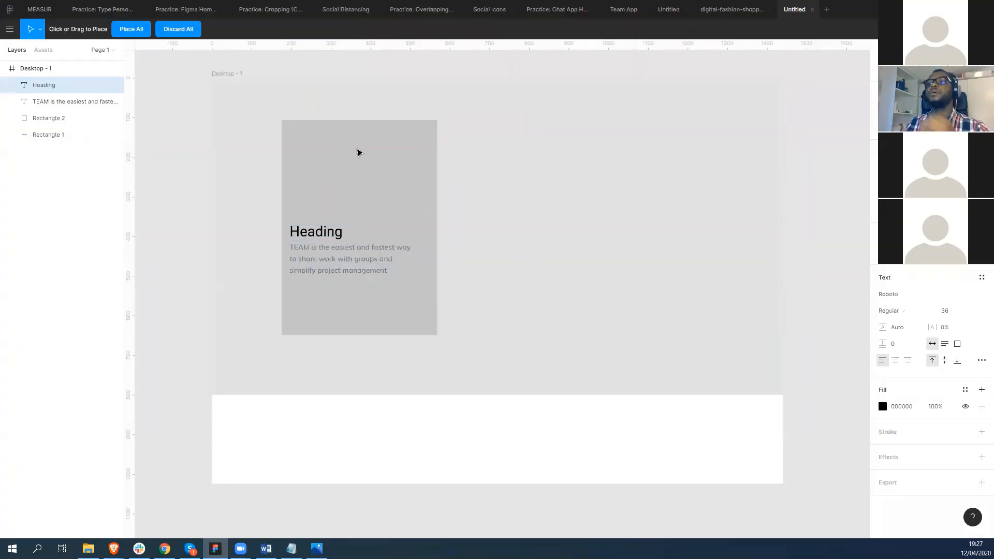
click(382, 171)
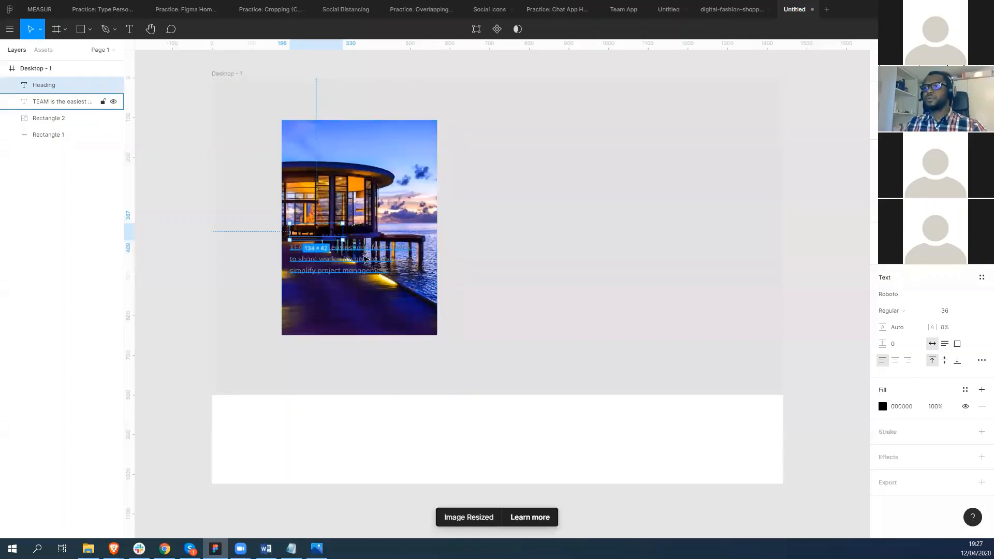
ctrl+scroll(387, 346, down, 8)
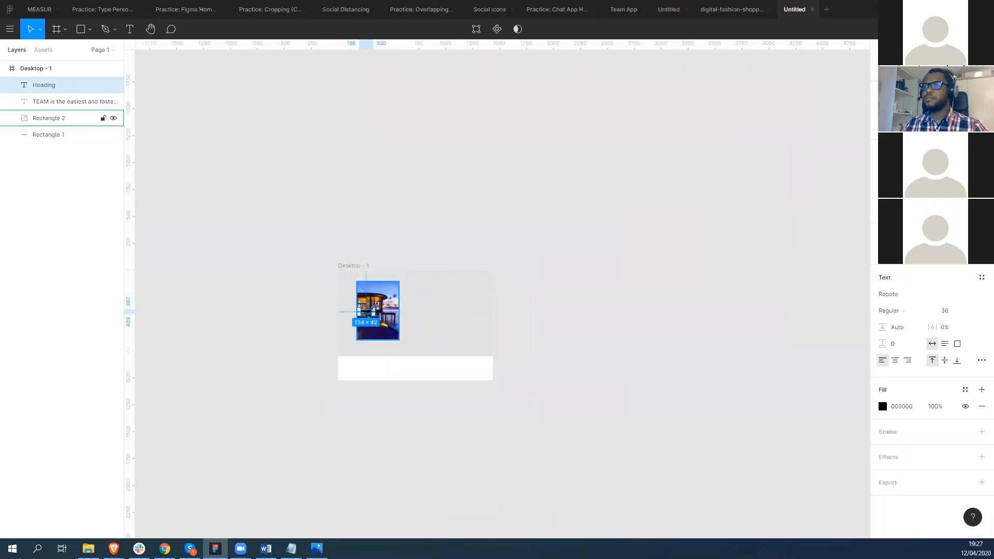
key(ctrl+z)
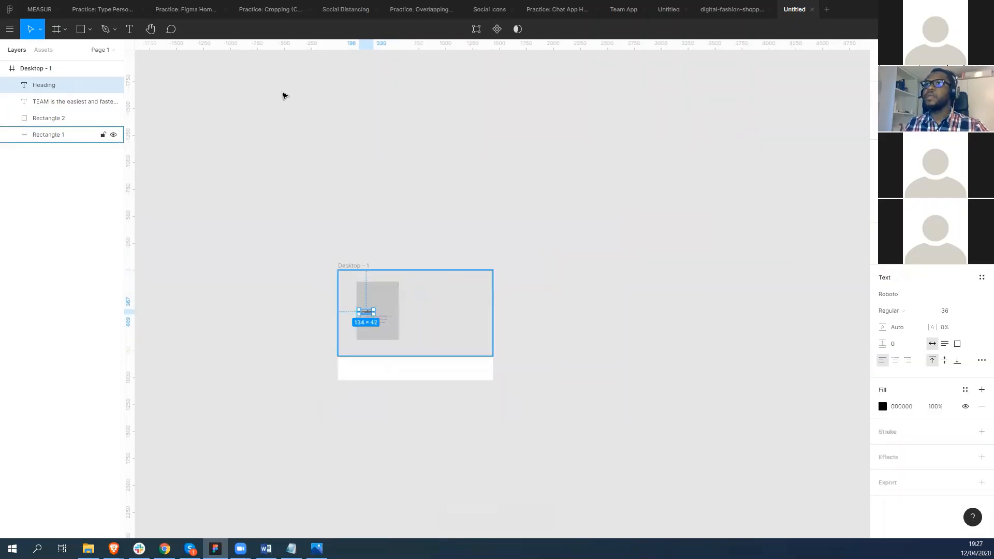
Step: Import the image archipelago-architecture-azure-1450363 and place it on the canvas as a separate layer
click(90, 29)
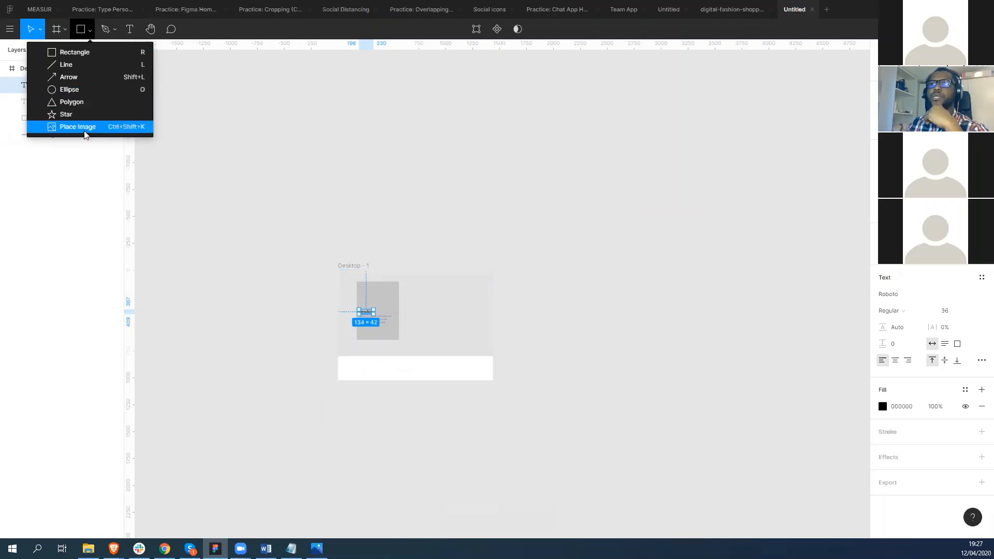
click(69, 126)
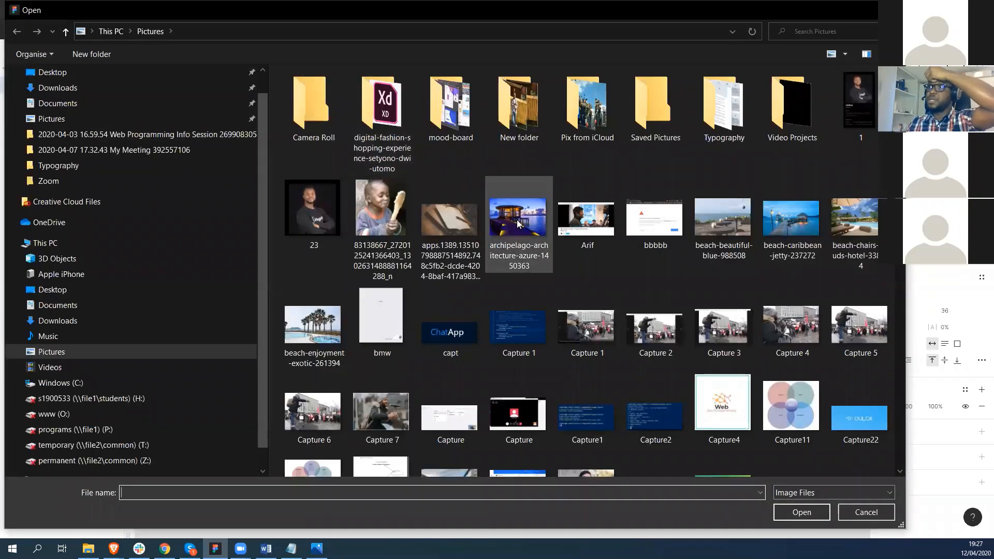
double_click(517, 223)
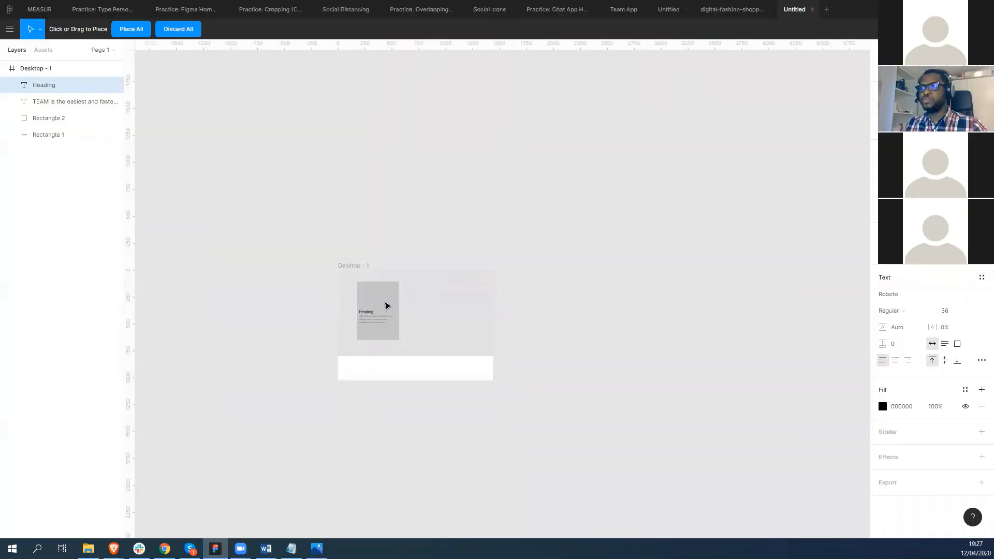
scroll(390, 301, up, 1)
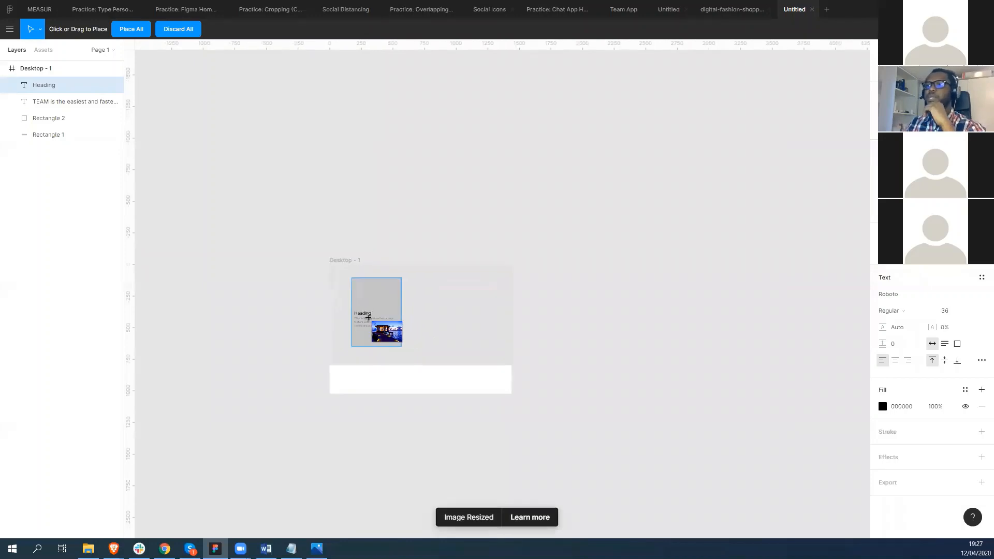
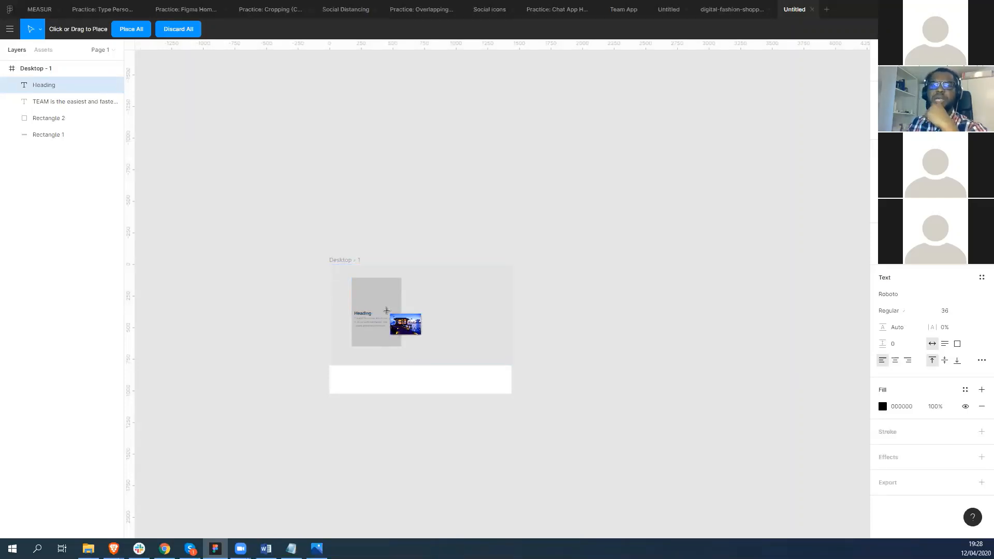
click(533, 265)
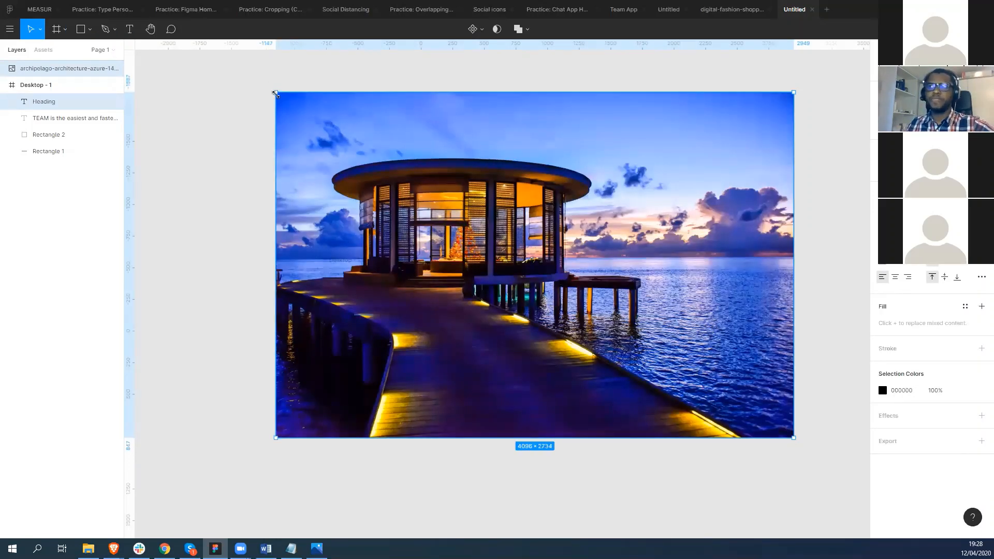
Step: Scale the archipelago image down to about 386 × 257 and position it across the card's upper half
drag(296, 105, 707, 379)
drag(720, 413, 388, 357)
drag(606, 328, 638, 285)
click(690, 268)
drag(620, 300, 386, 294)
scroll(395, 324, up, 3)
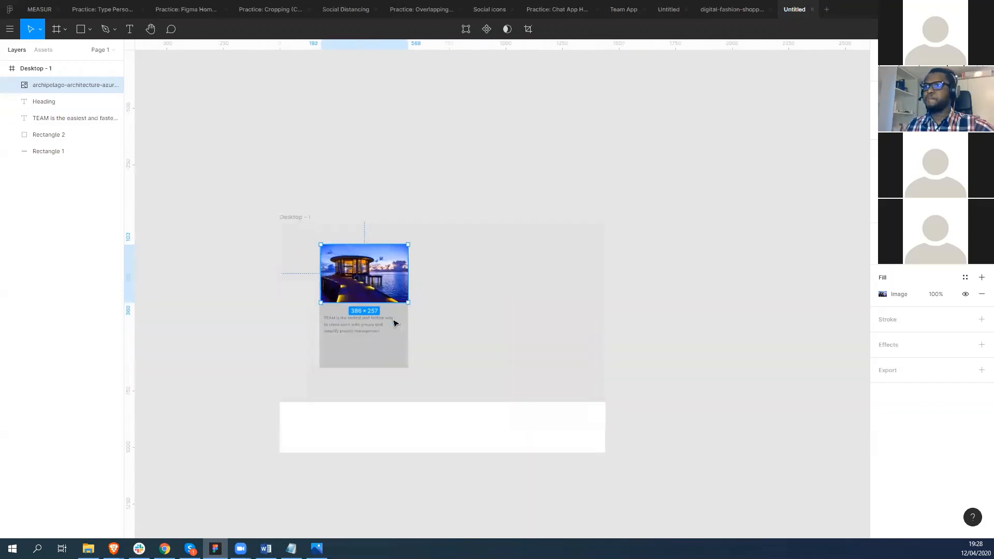
scroll(394, 324, up, 2)
Step: Select the Heading layer and nudge it down to a Y position of about 385, below the archipelago image
click(52, 106)
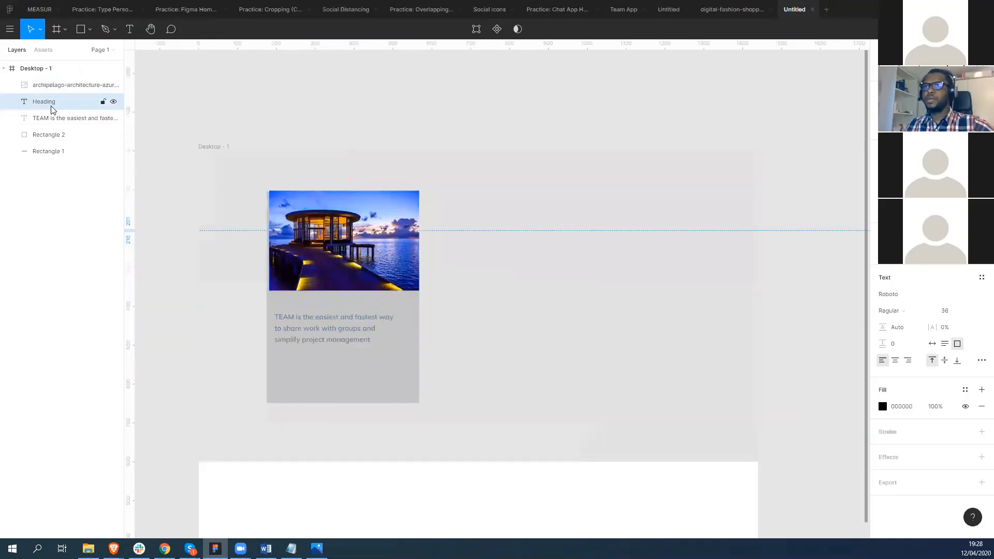
key(Down)
key(Down)
key(Down)
key(Down)
key(Down)
key(Down)
key(Down)
key(Down)
key(Down)
key(Down)
key(Down)
key(Down)
key(Down)
key(Down)
key(Down)
key(Down)
key(Down)
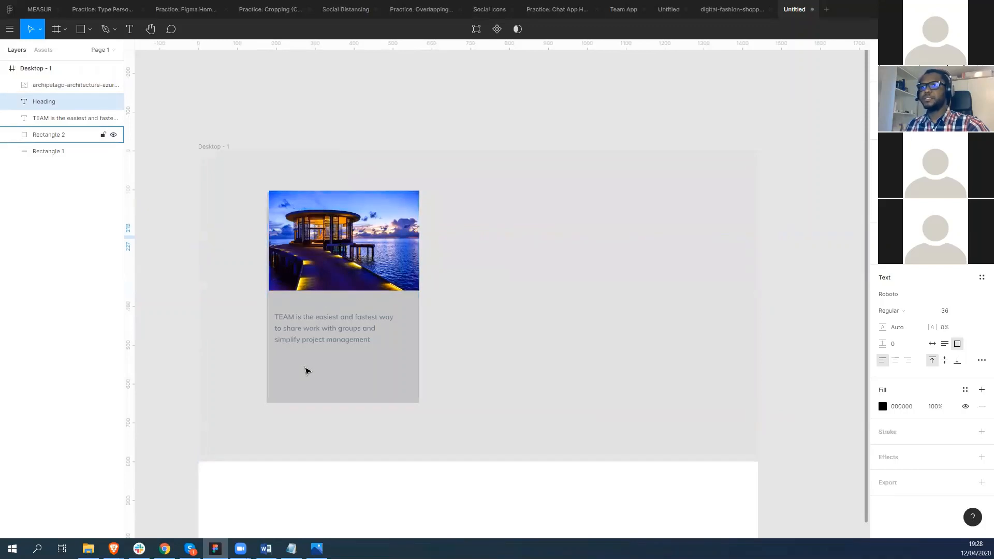
key(Down)
key(Down)
key(Down)
key(Down)
key(Down)
key(Down)
key(Down)
key(Down)
key(Down)
key(Down)
key(Down)
key(Down)
key(Down)
key(Down)
key(Down)
key(Down)
key(Down)
key(Down)
key(Down)
key(Down)
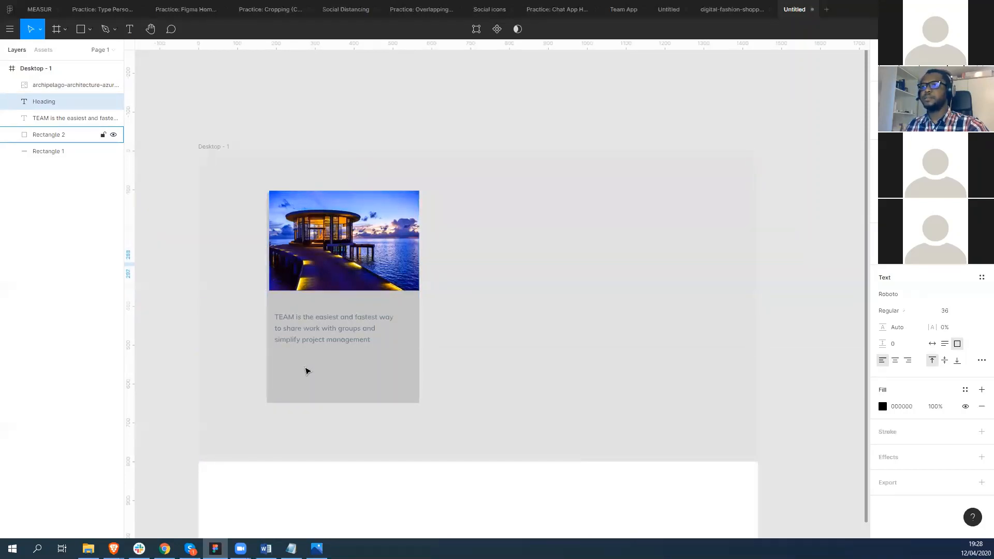
key(Down)
key(Down)
key(Down)
key(Down)
key(Down)
key(Down)
key(Down)
key(Down)
key(Down)
key(Down)
key(Down)
key(Down)
key(Down)
key(Down)
key(Down)
key(Down)
key(Down)
key(Down)
key(Down)
key(Down)
key(Down)
key(Down)
key(Down)
key(Down)
key(Down)
key(Down)
key(Down)
key(Down)
key(Down)
key(Down)
key(Down)
key(Down)
key(Down)
key(Down)
key(Down)
key(Down)
key(Down)
key(Down)
key(Down)
key(Down)
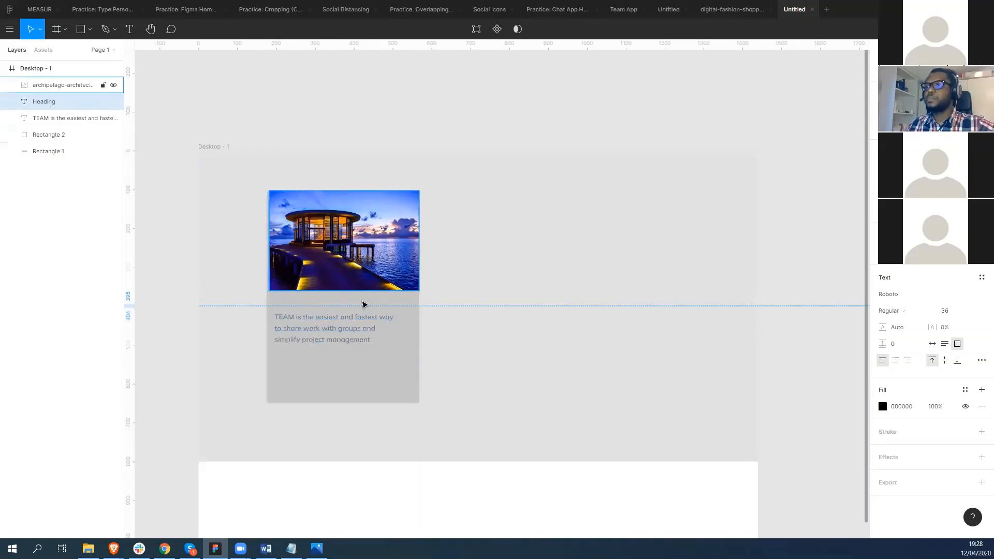
Step: Shift the archipelago image partly off the card and reorder the Heading layer above the image layer
drag(304, 251, 368, 266)
click(44, 102)
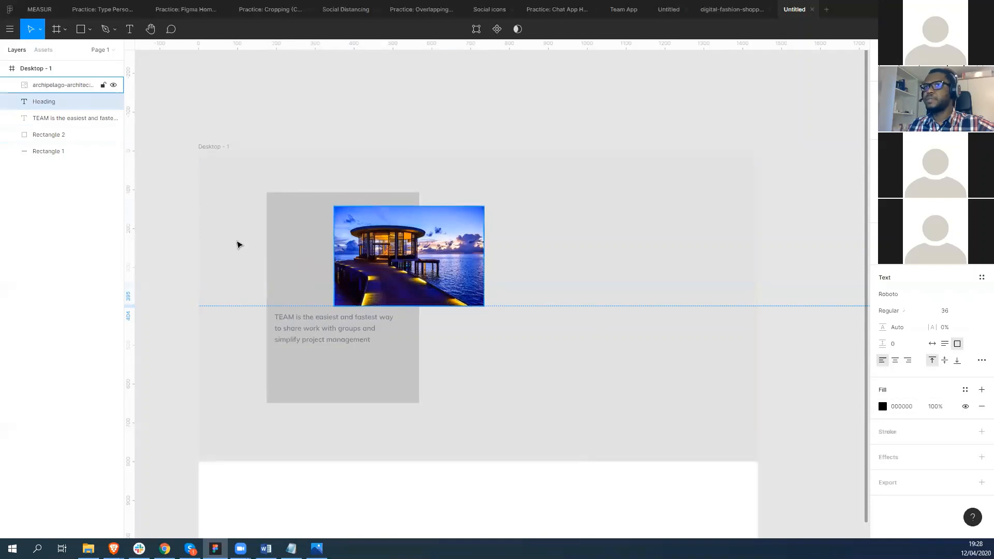
drag(35, 101, 41, 81)
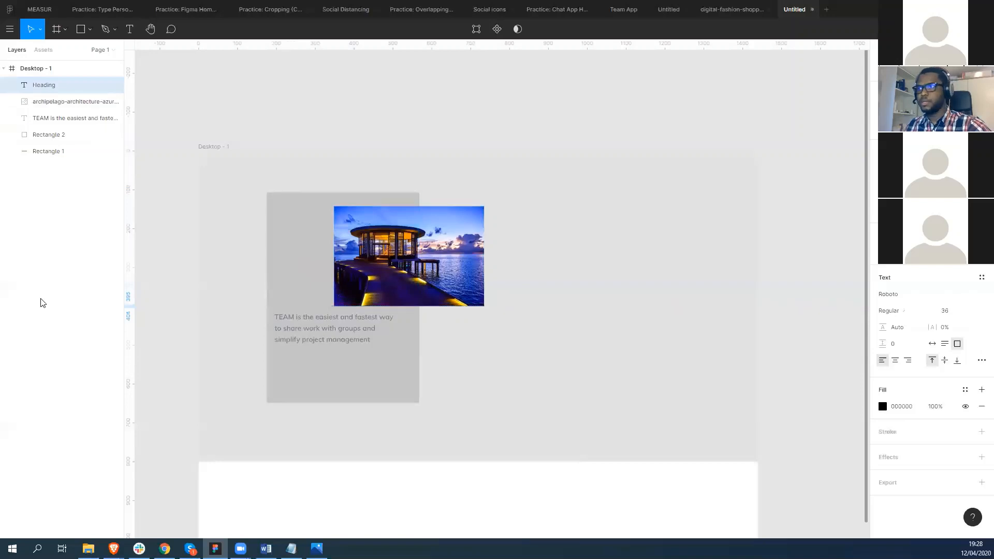
Step: Nudge the Heading layer down and back up to a Y position of about 423
key(Down)
key(Down)
key(Down)
key(Down)
key(Down)
key(Down)
key(Down)
key(Down)
key(Down)
key(Down)
key(Down)
key(Down)
key(Down)
key(Down)
key(Down)
key(Down)
key(Down)
key(Down)
key(Down)
key(Down)
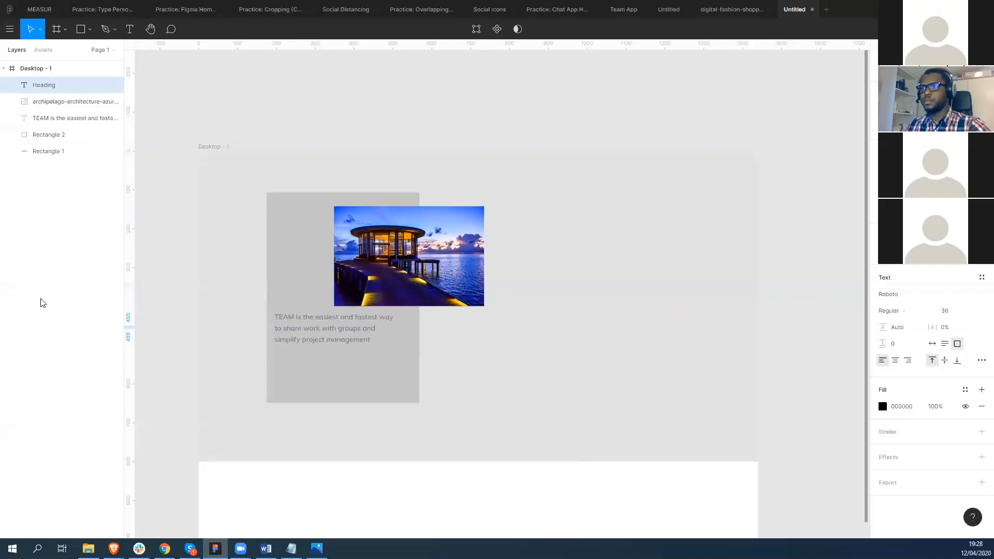
key(Up)
key(Up)
key(Up)
key(Up)
key(Up)
key(Up)
key(Up)
key(Up)
key(Up)
key(Up)
key(Up)
key(Up)
key(Up)
key(Up)
key(Up)
key(Up)
key(Up)
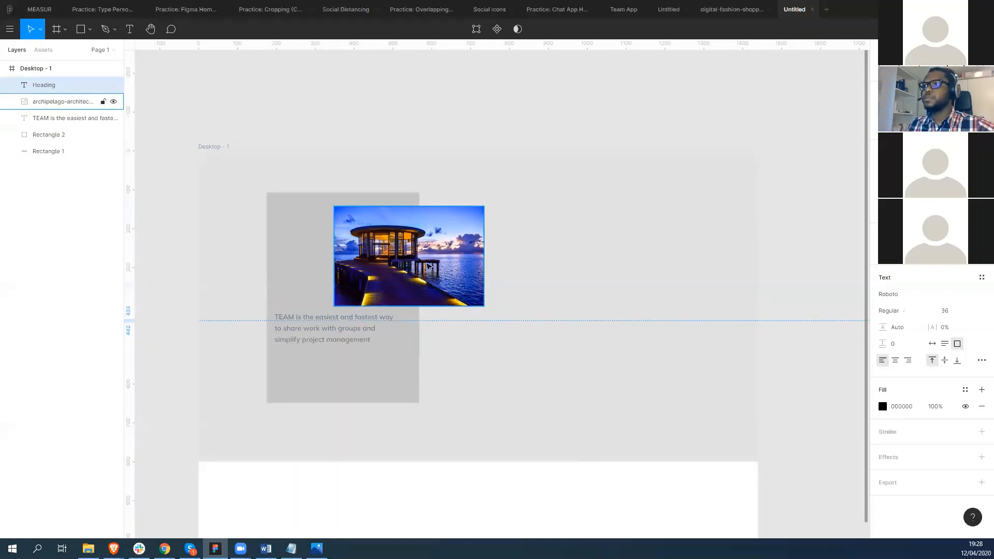
Step: Move the archipelago image and the card rectangle to the right, clear of the TEAM paragraph
drag(422, 270, 576, 276)
drag(350, 275, 478, 302)
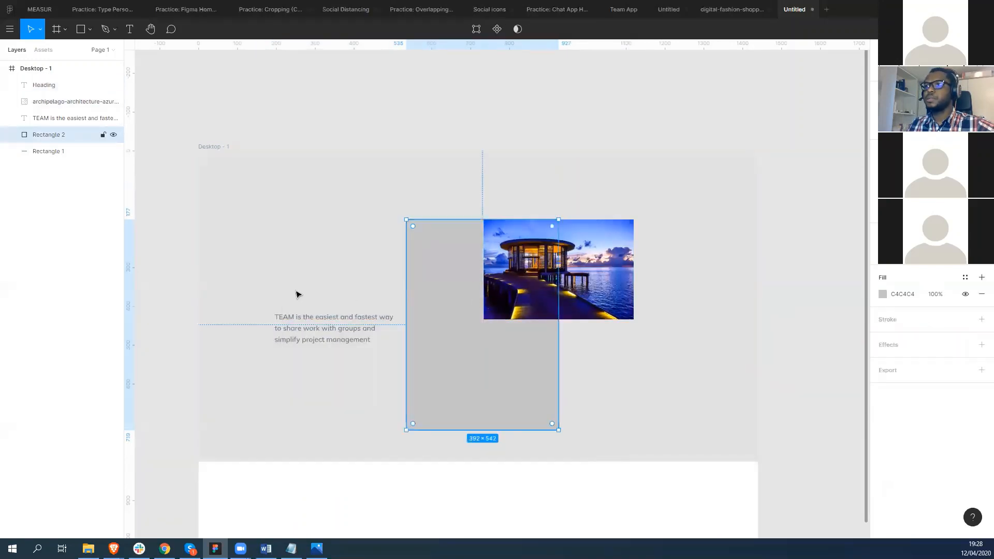
click(283, 291)
Step: Try to reveal the Heading text by bringing its layer forward and to the front of the stack
click(48, 87)
double_click(48, 87)
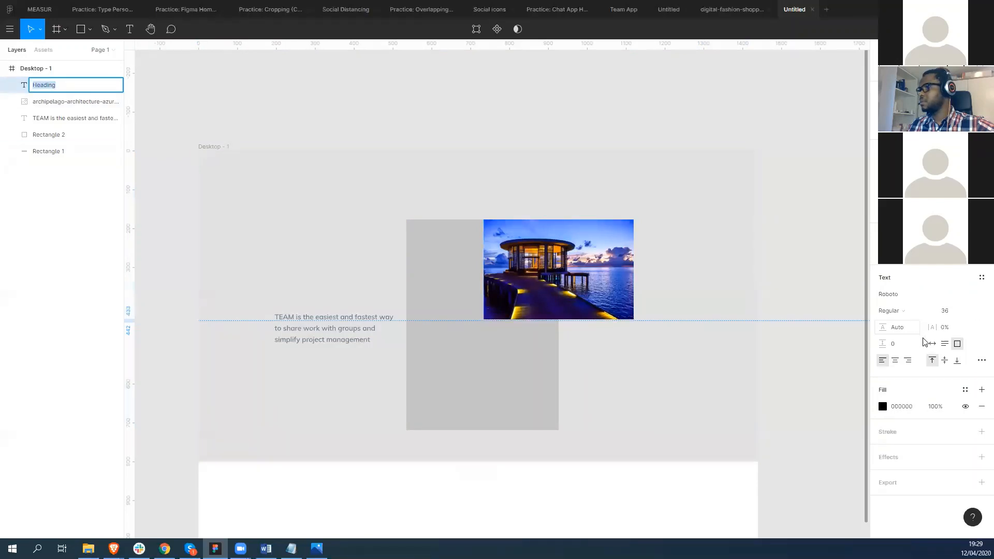
click(92, 118)
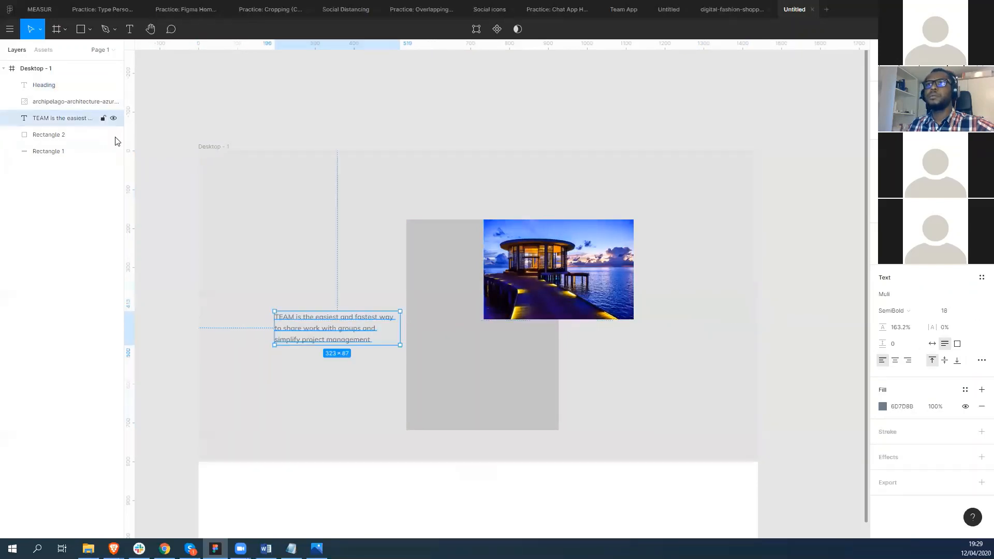
click(45, 88)
right_click(47, 91)
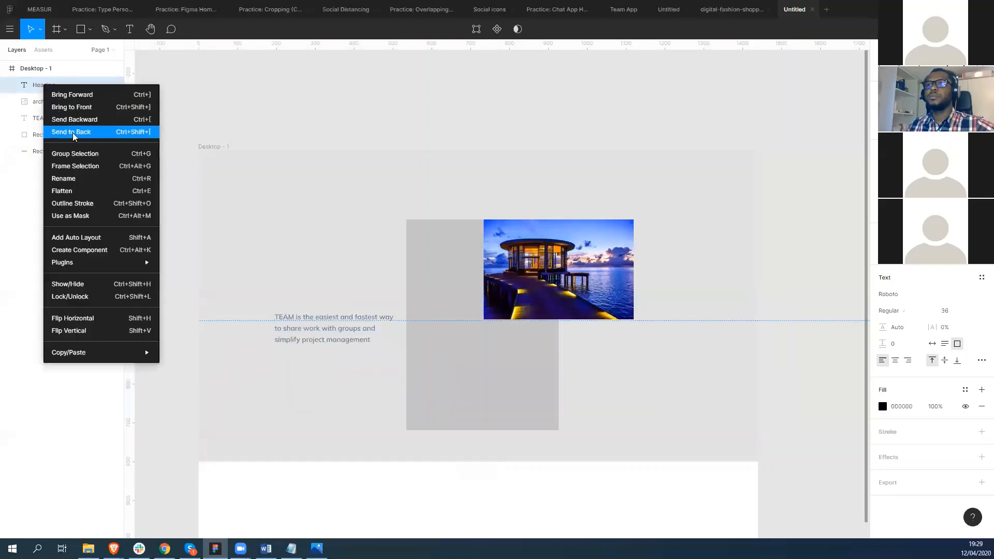
click(72, 108)
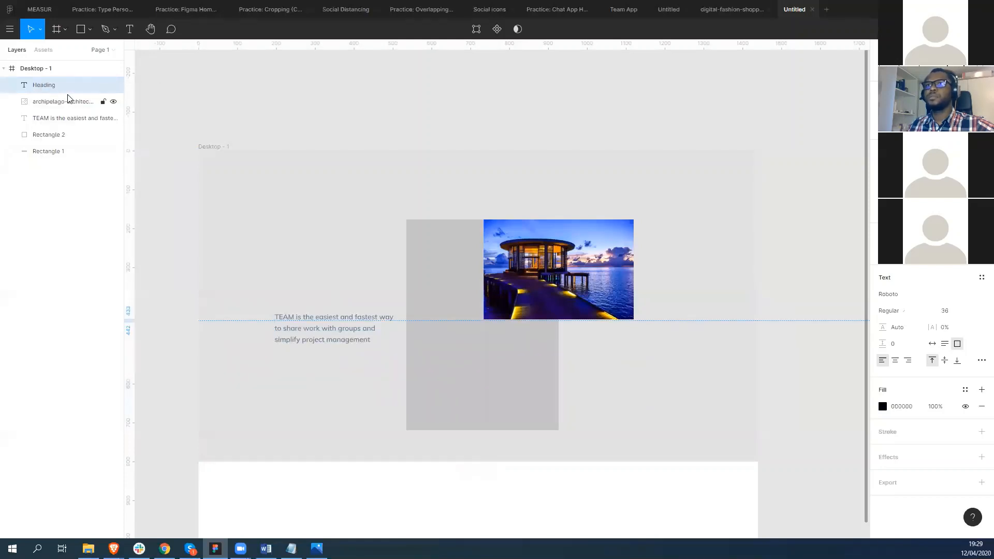
right_click(43, 87)
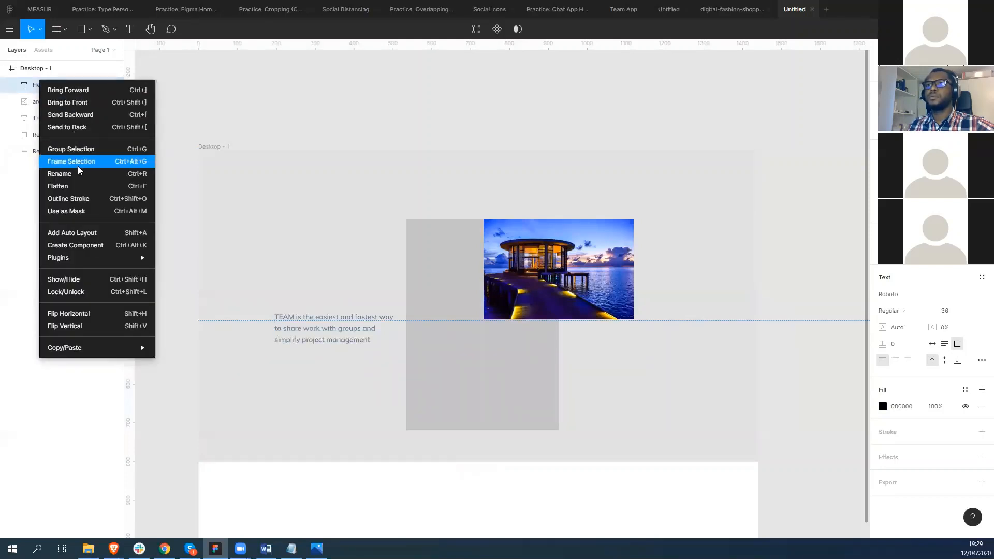
click(77, 102)
right_click(57, 91)
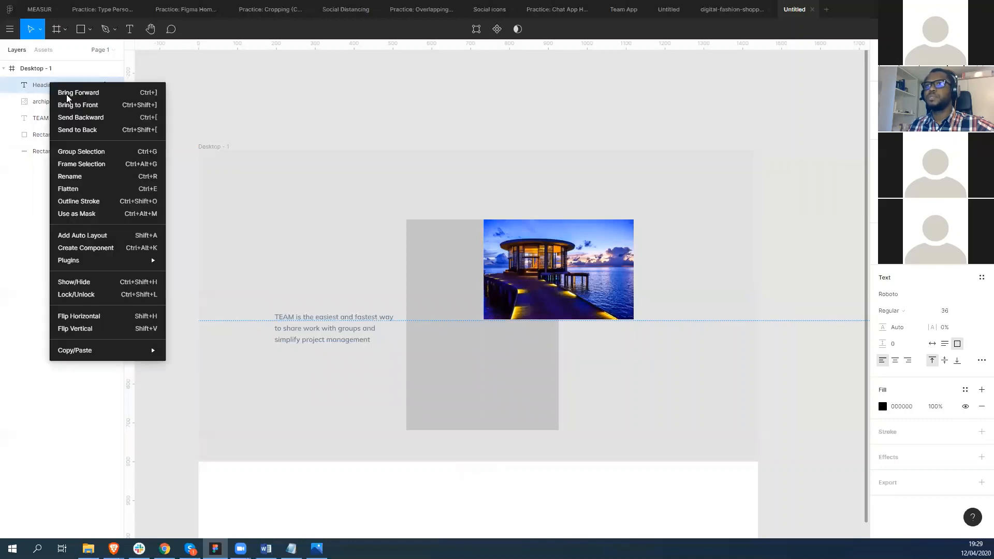
click(65, 95)
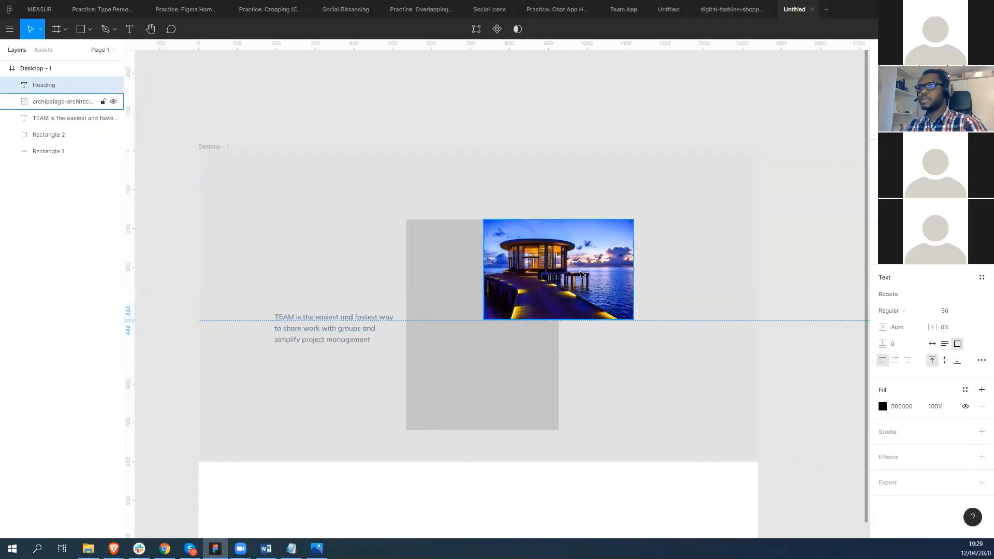
Step: Move the archipelago image up and further right to reduce its overlap with the card rectangle
drag(581, 275, 631, 259)
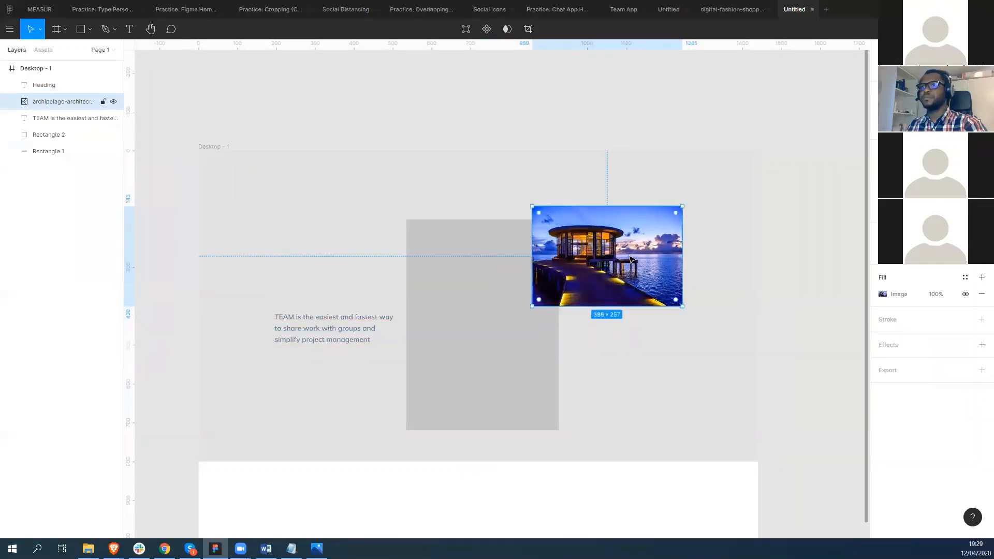
Step: Delete the archipelago image to check for the Heading text behind it, and restore the image
key(Delete)
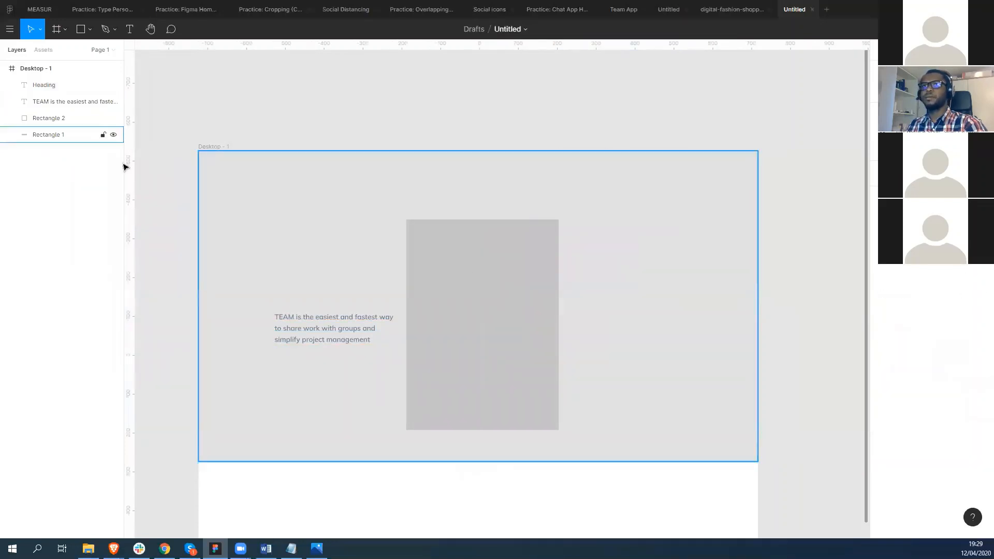
click(45, 85)
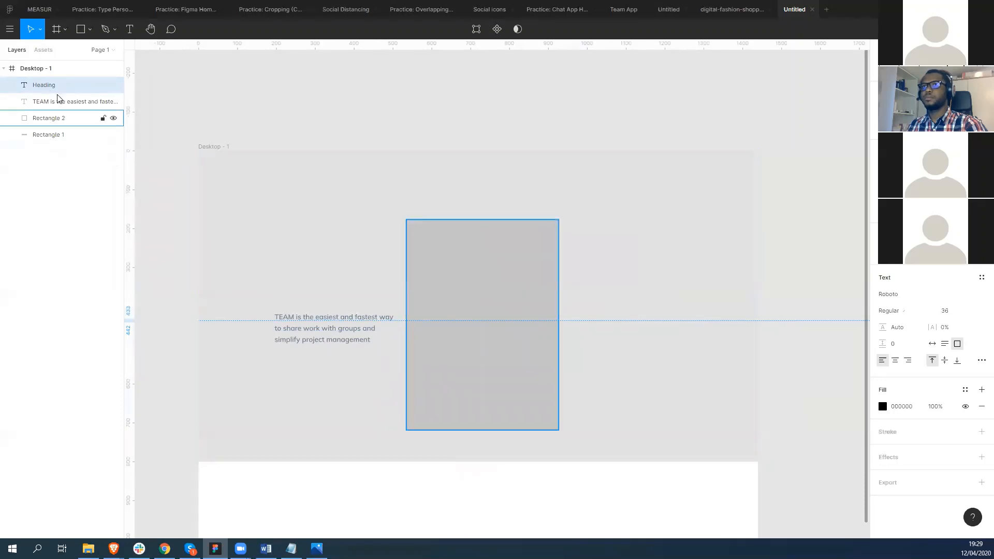
click(204, 228)
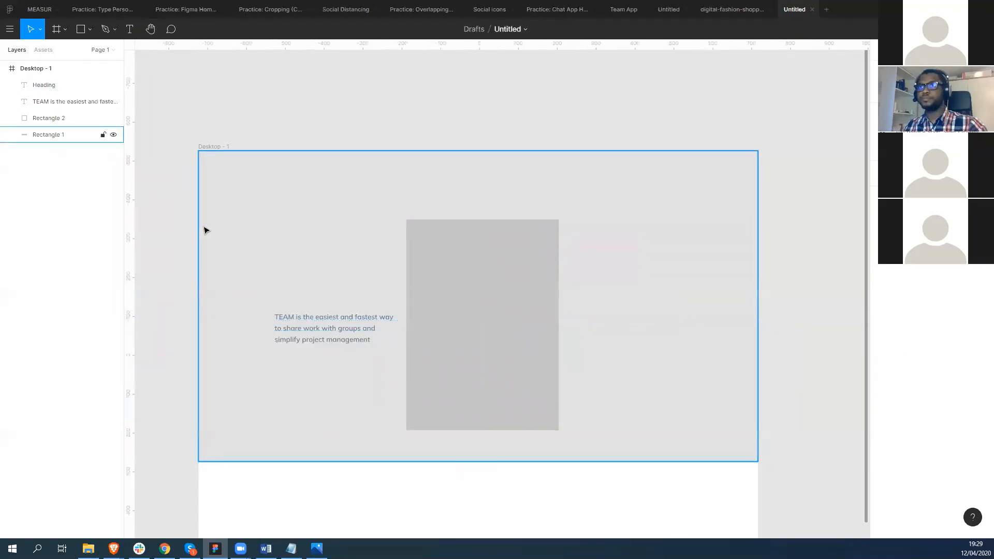
key(ctrl+v)
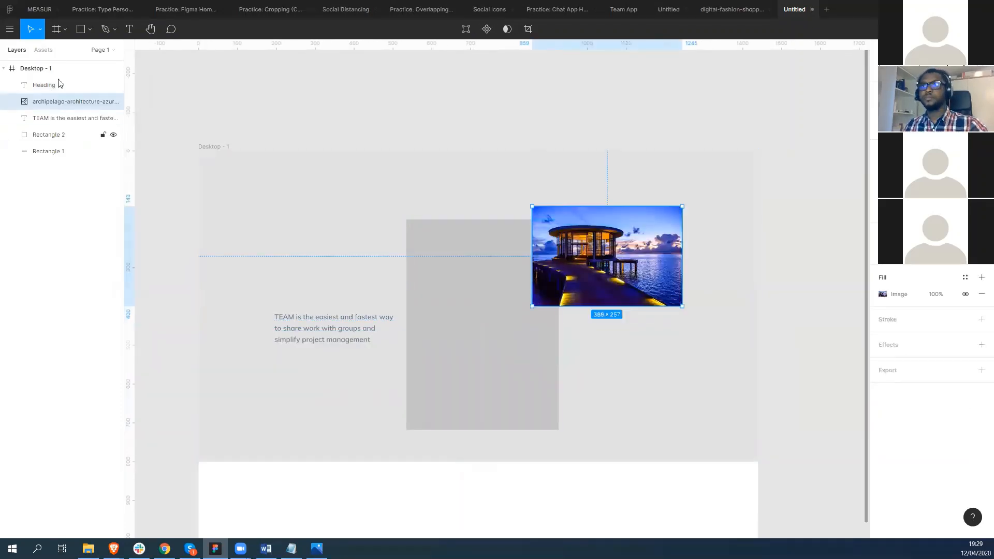
Step: Delete the hidden Heading text and reassemble the card with the image over the rectangle's upper part and the TEAM paragraph below it
click(57, 86)
key(Delete)
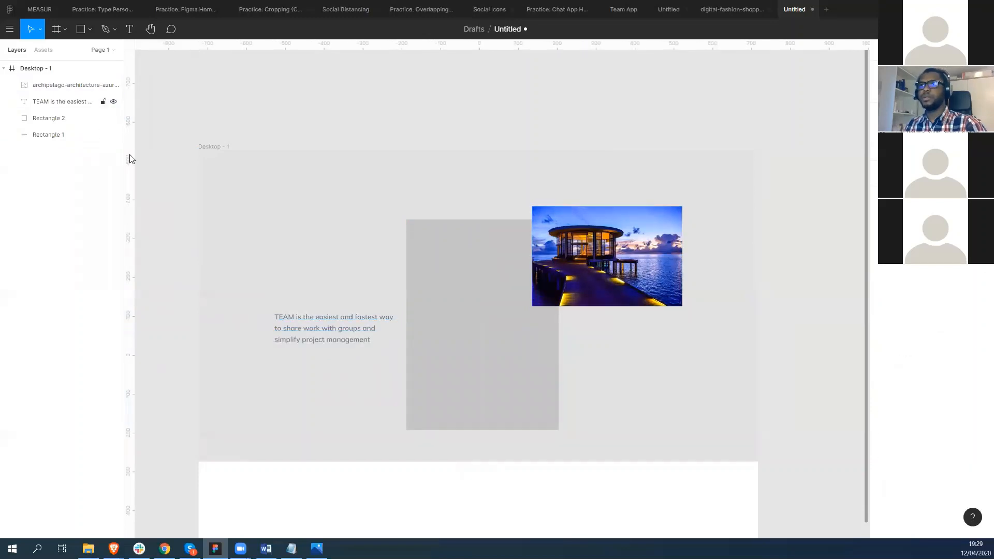
drag(588, 257, 566, 257)
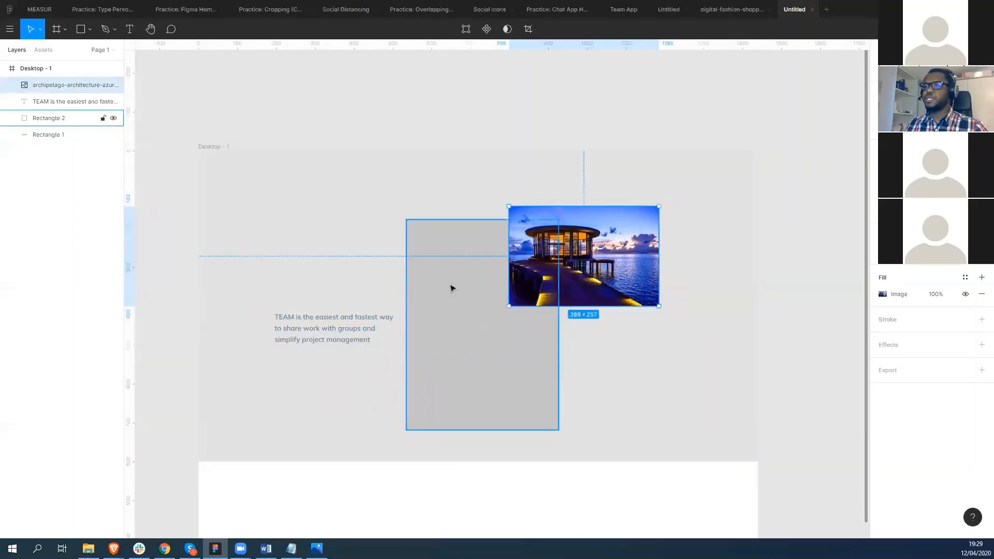
drag(450, 287, 311, 284)
drag(564, 271, 311, 282)
drag(310, 324, 313, 378)
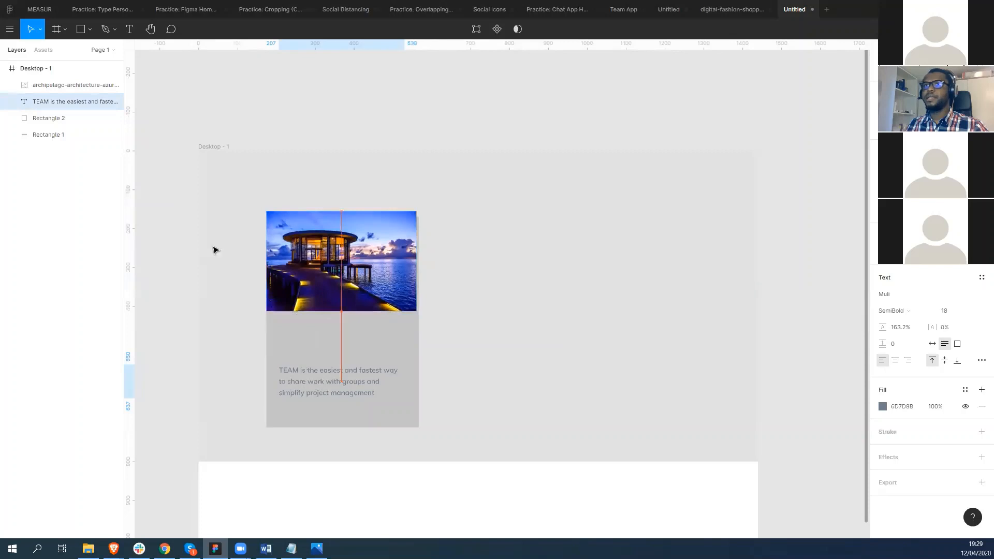
Step: Add the heading text "Team Application is revolutionary" between the image and the TEAM paragraph
click(129, 29)
click(298, 341)
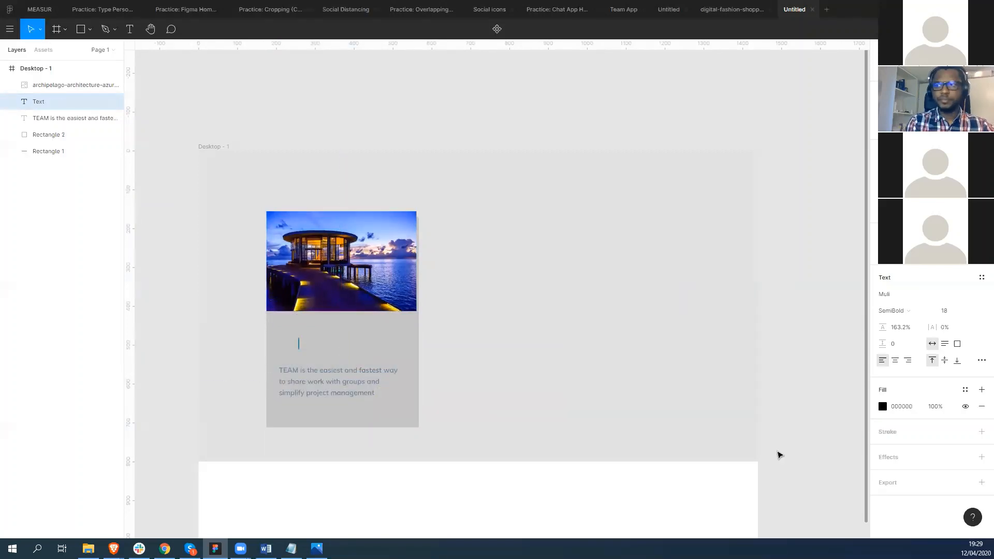
text(Tea)
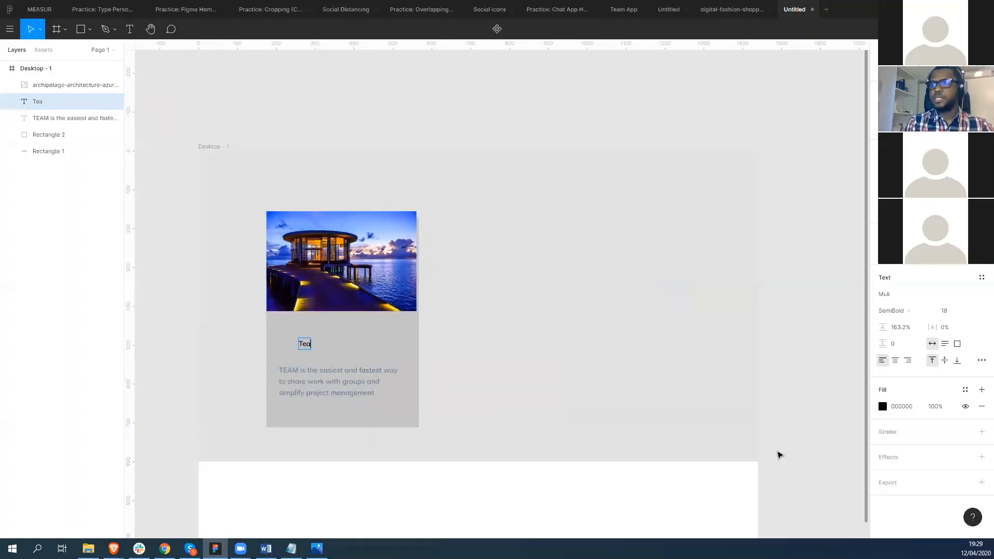
text(m A)
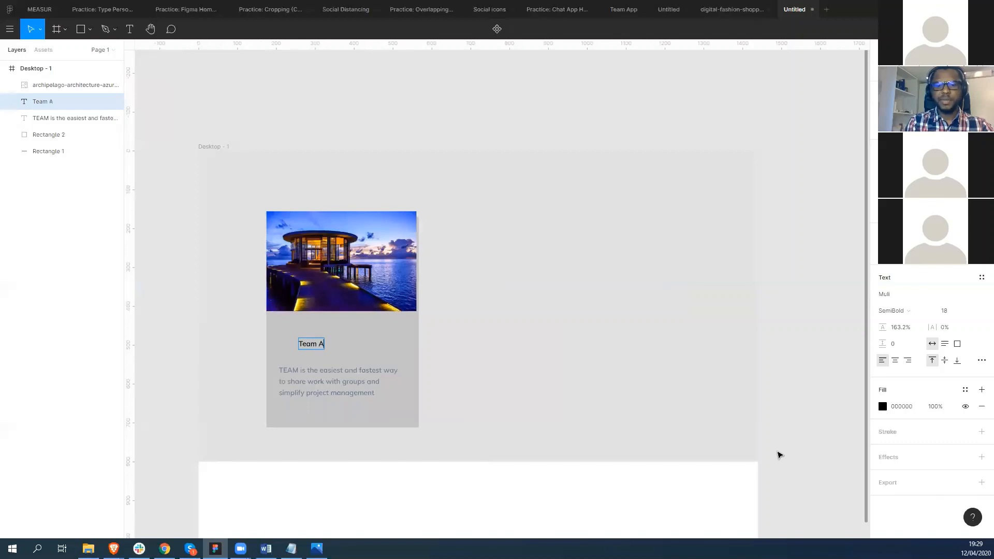
text(pplication is)
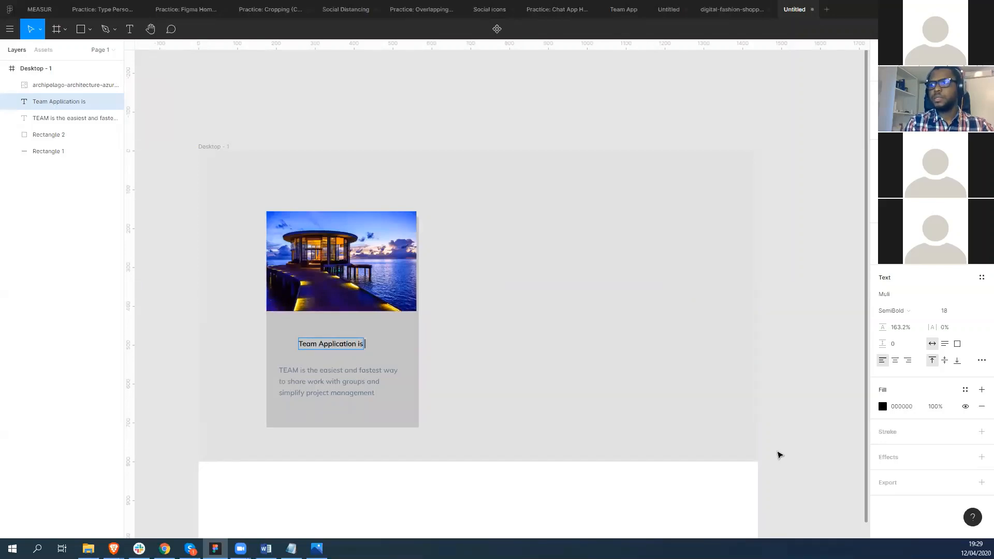
text( revoluti)
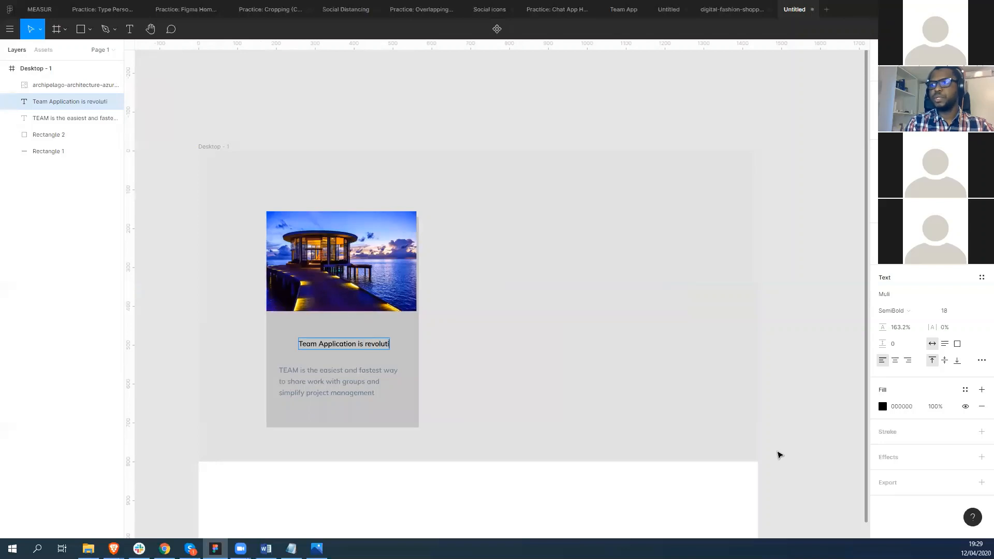
text(onary)
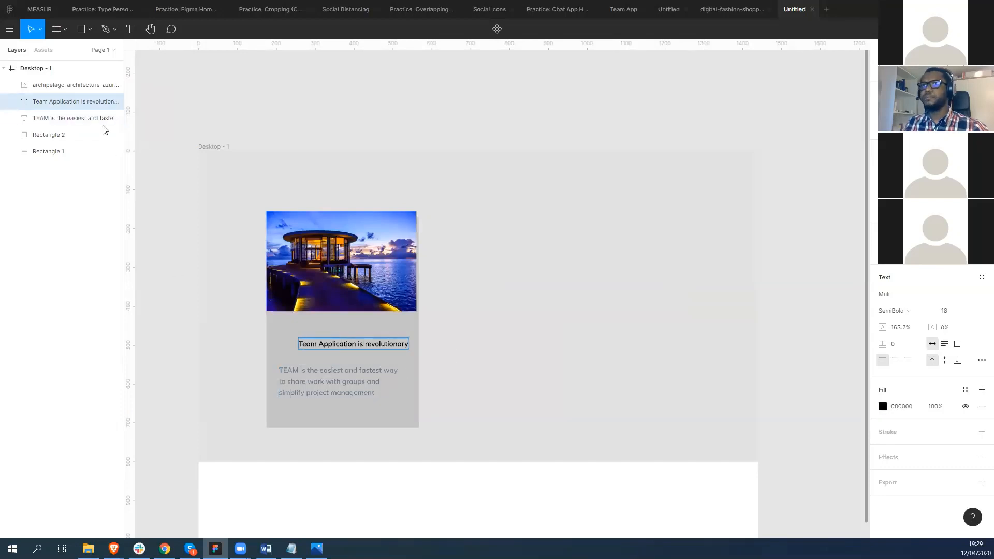
key(Escape)
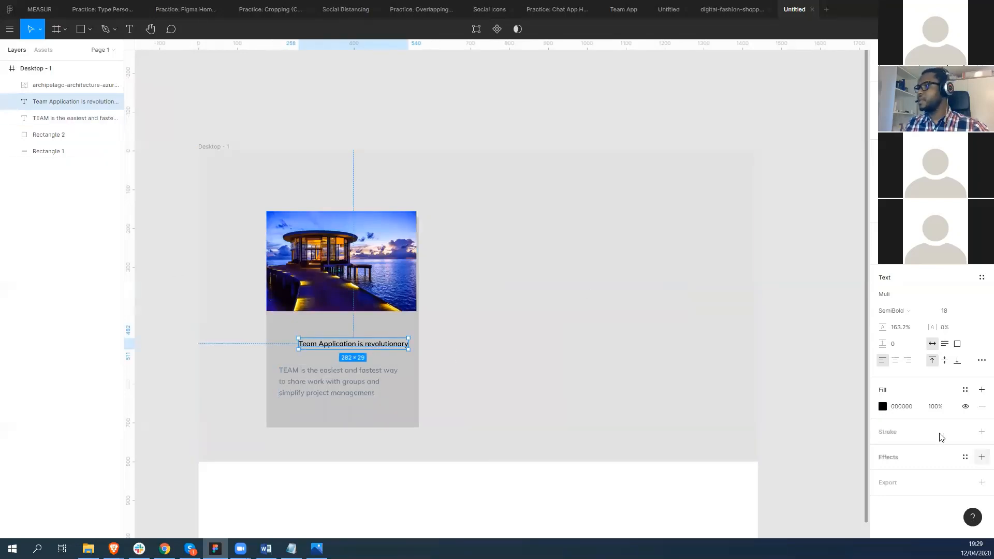
Step: Set the heading to size 24 and Bold, and align and wrap it to the paragraph's 323 px width
click(975, 313)
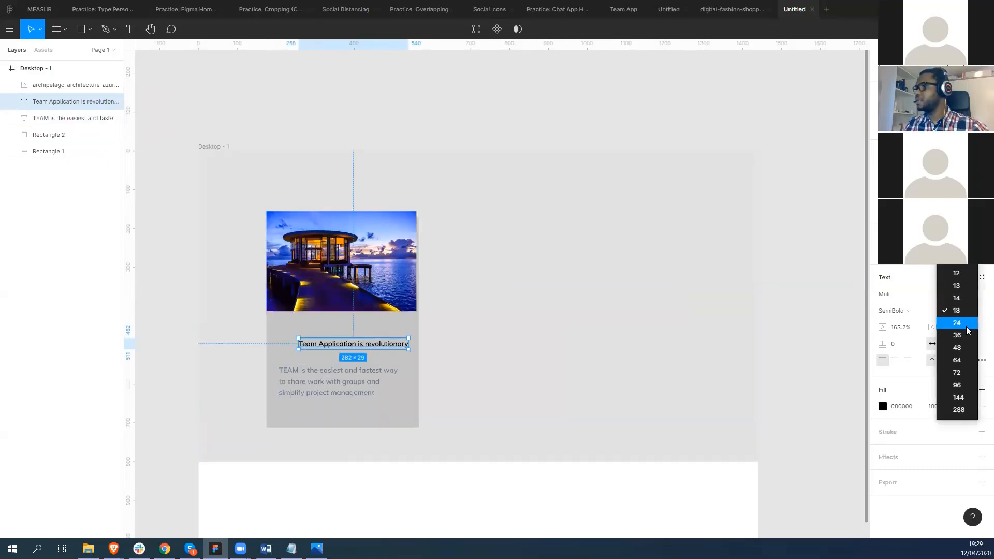
click(967, 327)
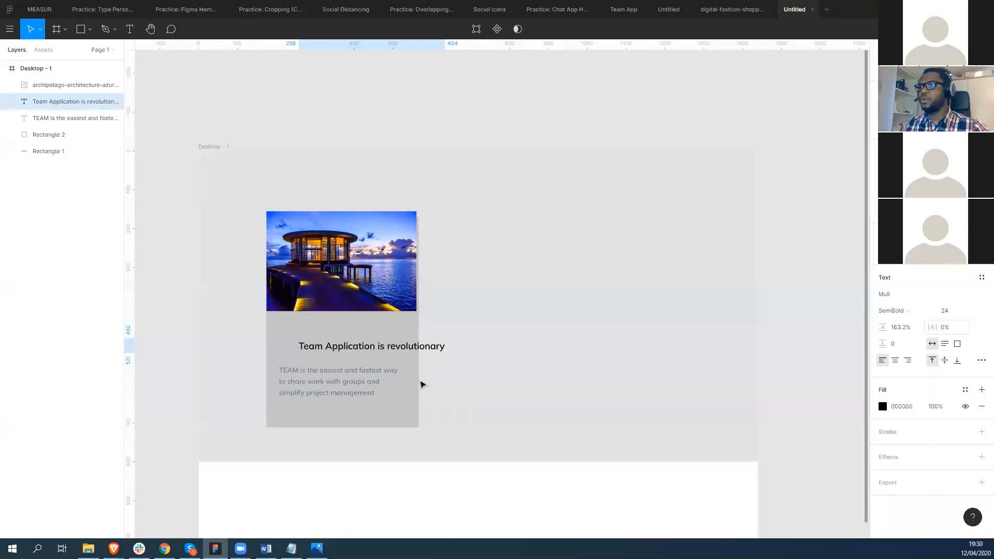
mouse_move(409, 350)
mouse_down()
mouse_move(381, 337)
mouse_move(405, 334)
mouse_up()
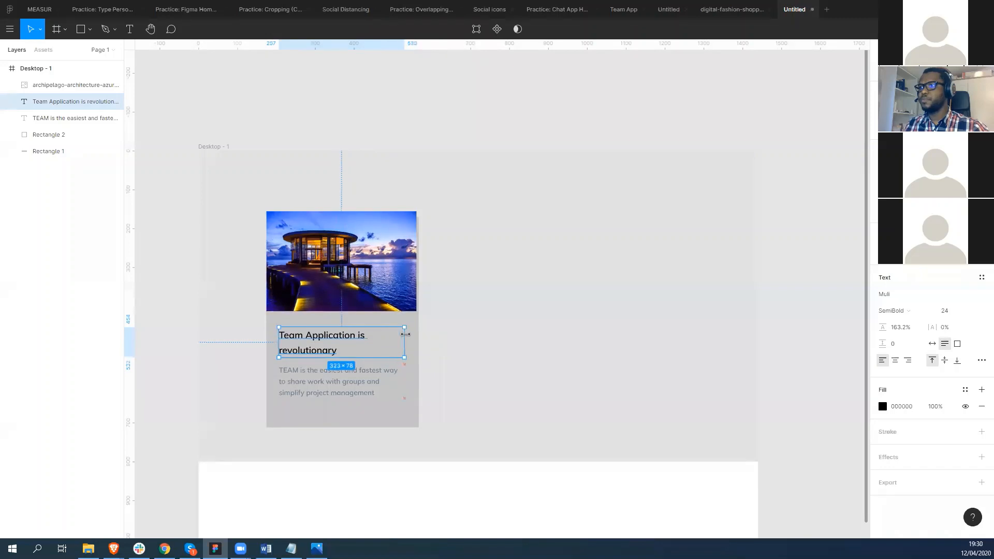
click(932, 312)
click(929, 321)
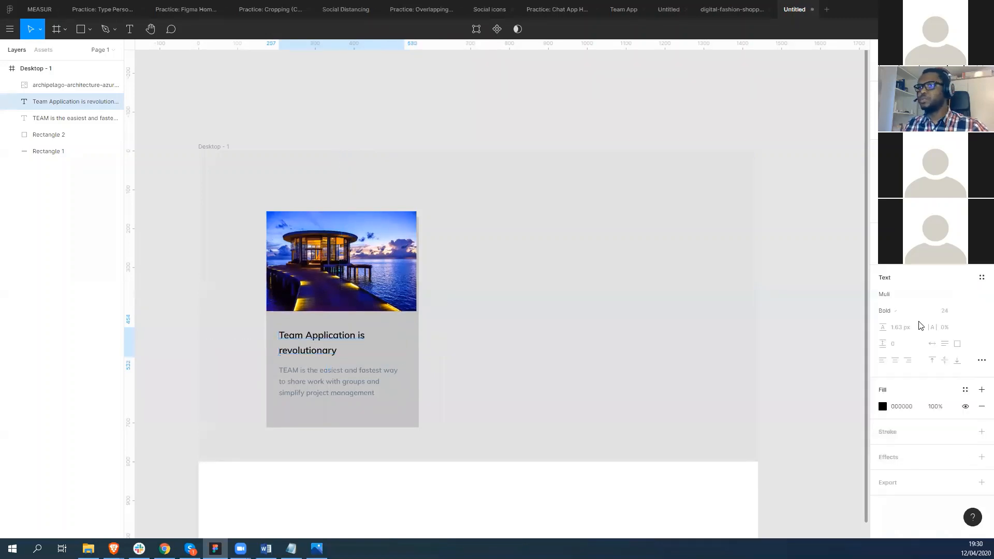
Step: Set the TEAM paragraph's font size to 14 and move it up directly beneath the heading
click(313, 390)
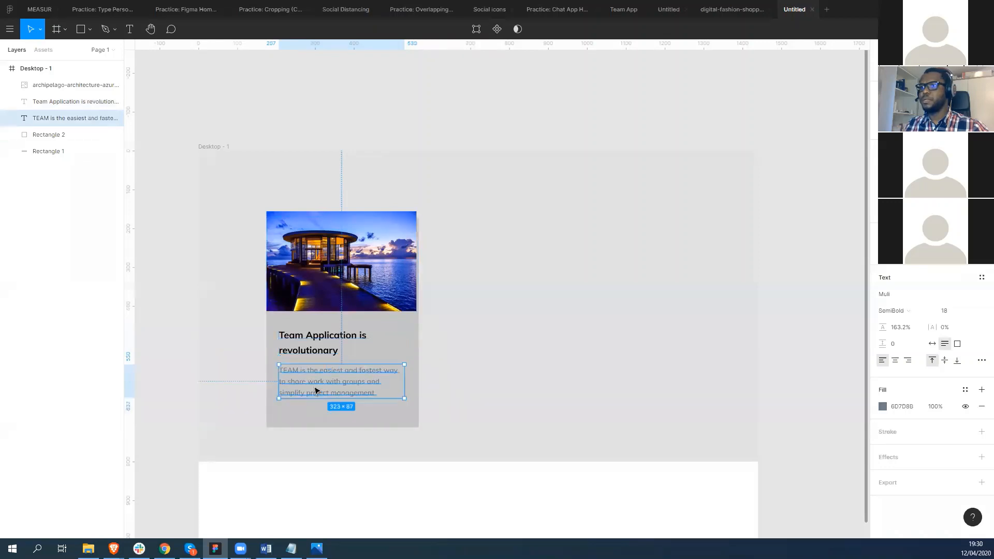
click(971, 311)
click(961, 297)
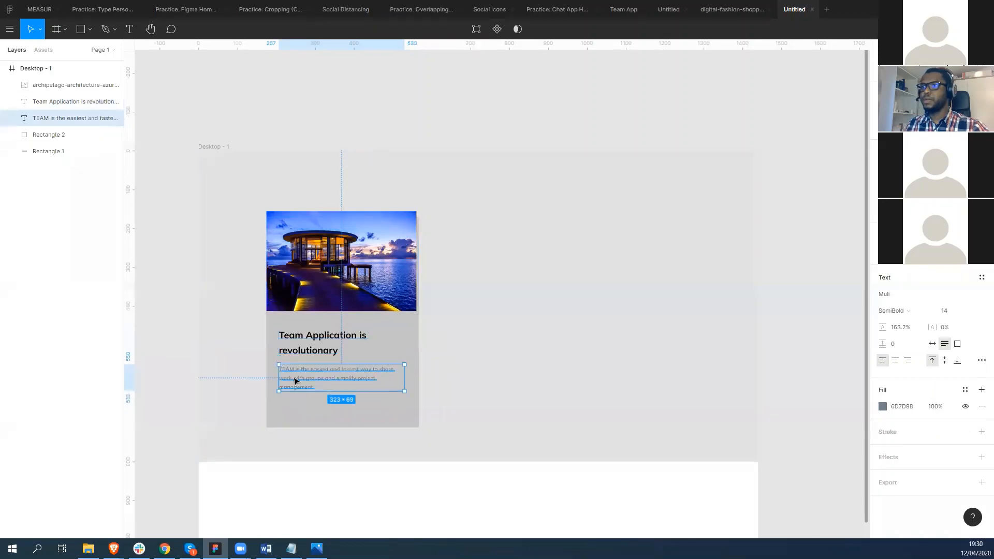
drag(293, 377, 294, 370)
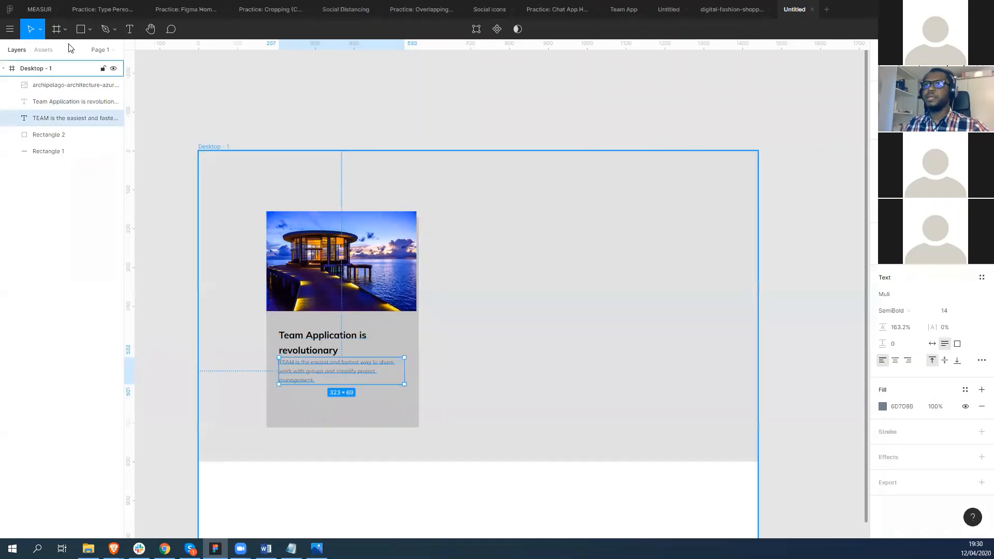
Step: Draw a button rectangle about 156 × 48 px below the paragraph and fill it with salmon FF8282
click(86, 29)
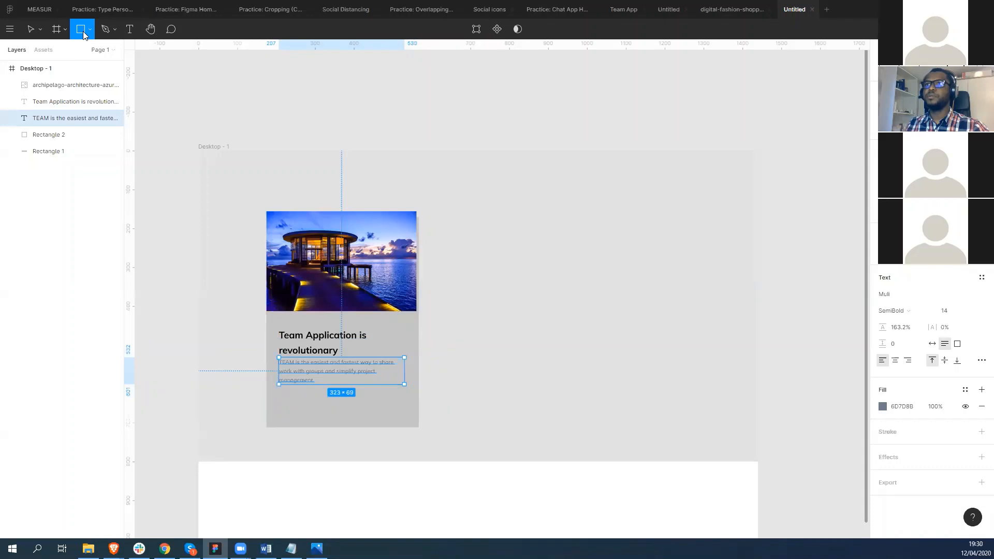
drag(289, 395, 350, 414)
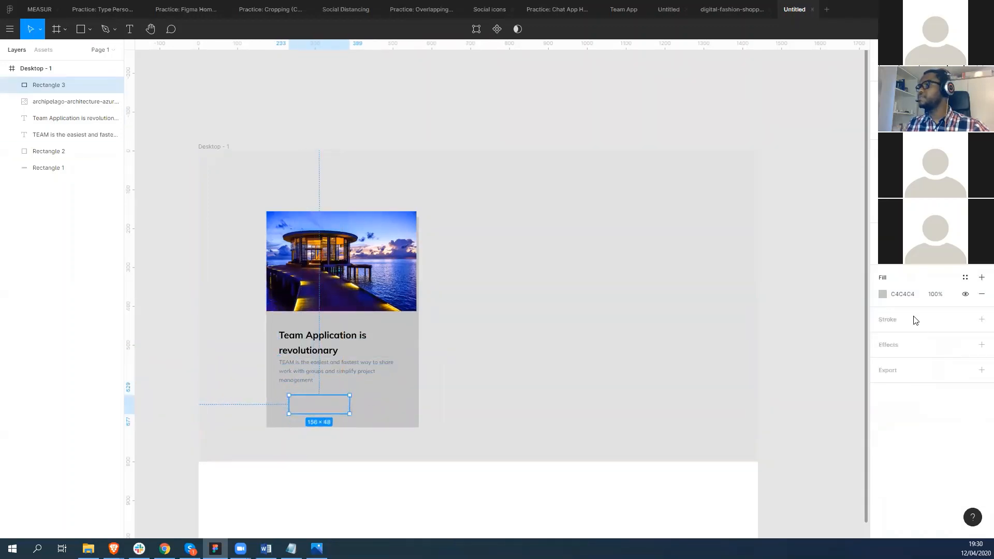
click(882, 294)
click(843, 291)
drag(842, 290, 806, 280)
click(860, 268)
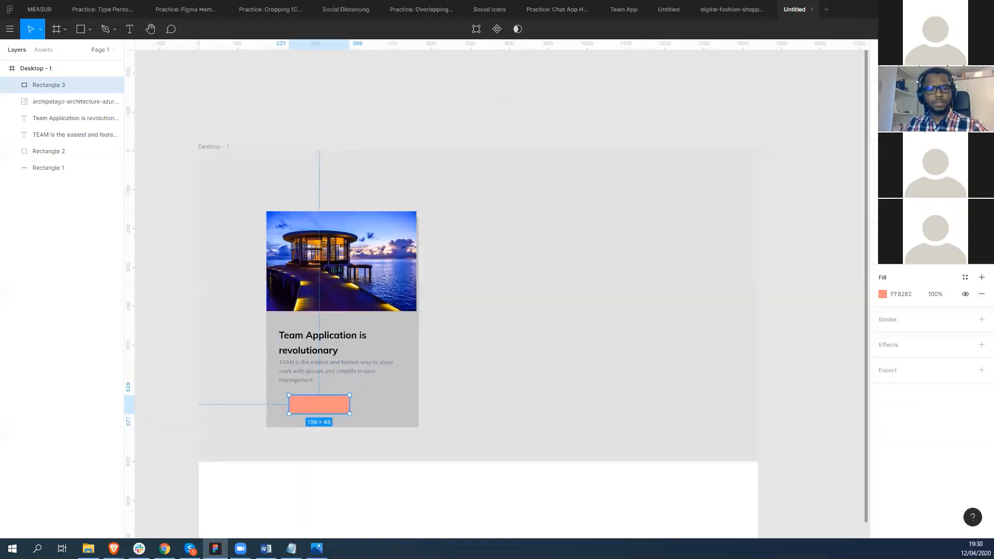
Step: Add the label "Read More" and centre it on the salmon button rectangle
click(131, 29)
click(296, 406)
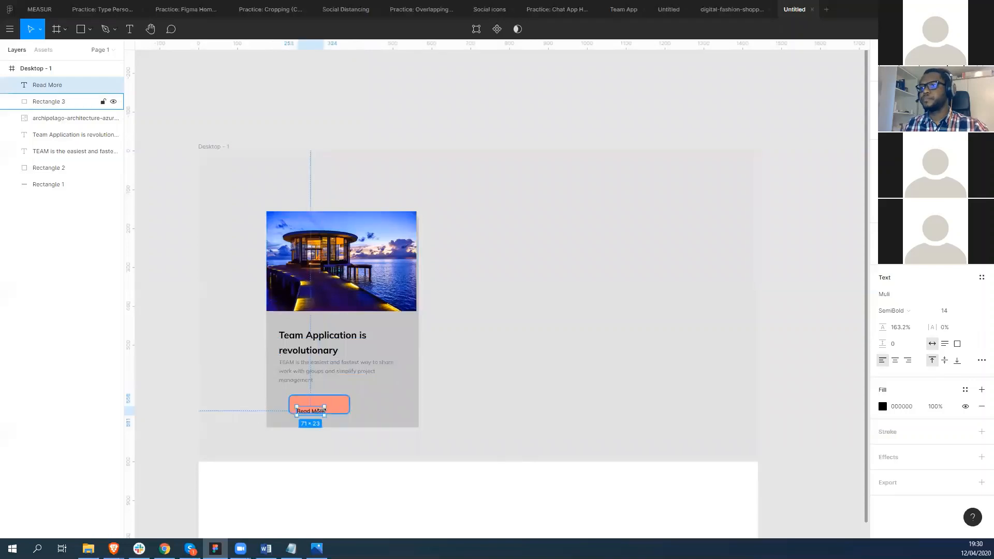
drag(316, 415, 323, 410)
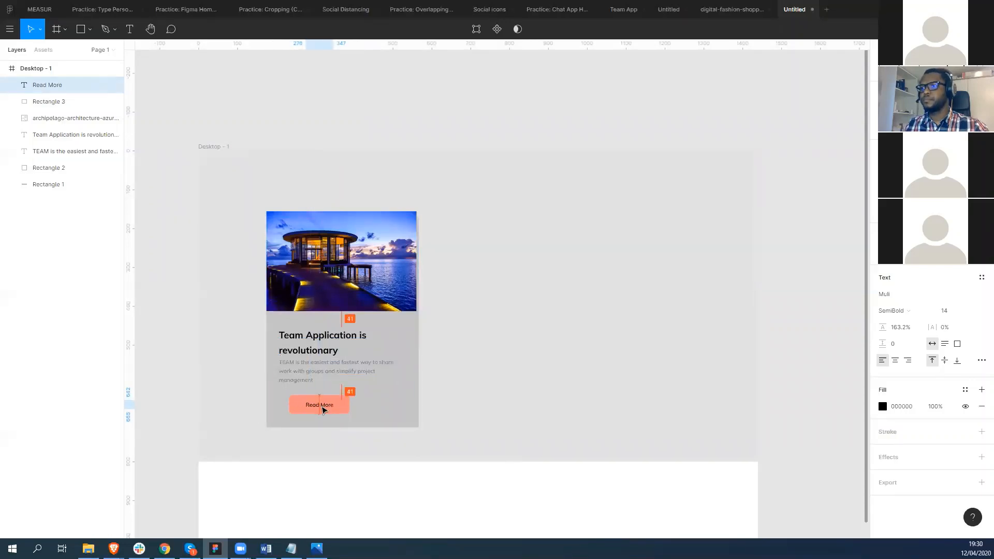
Step: Align the card rectangle with the image's top and right edges and set its corner radius to 8
click(481, 343)
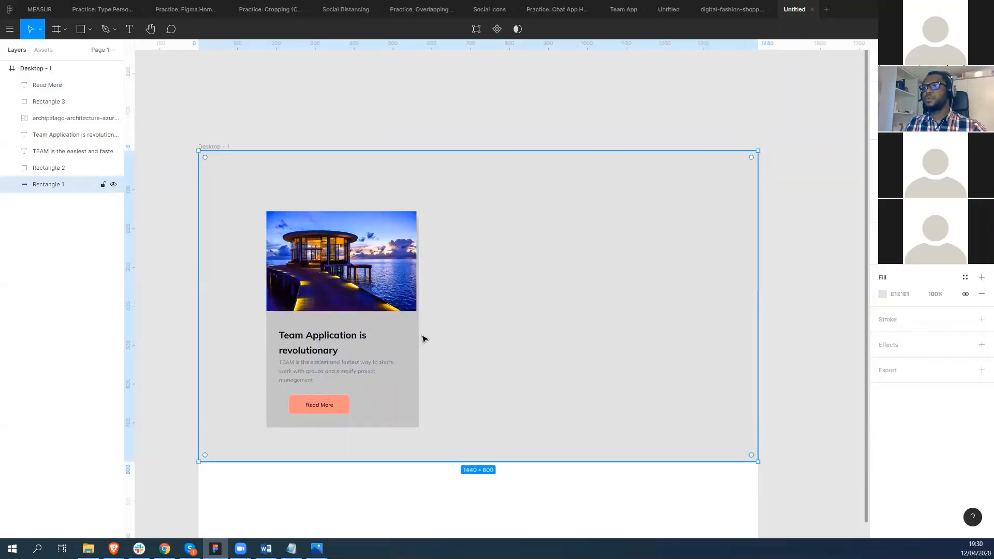
click(415, 342)
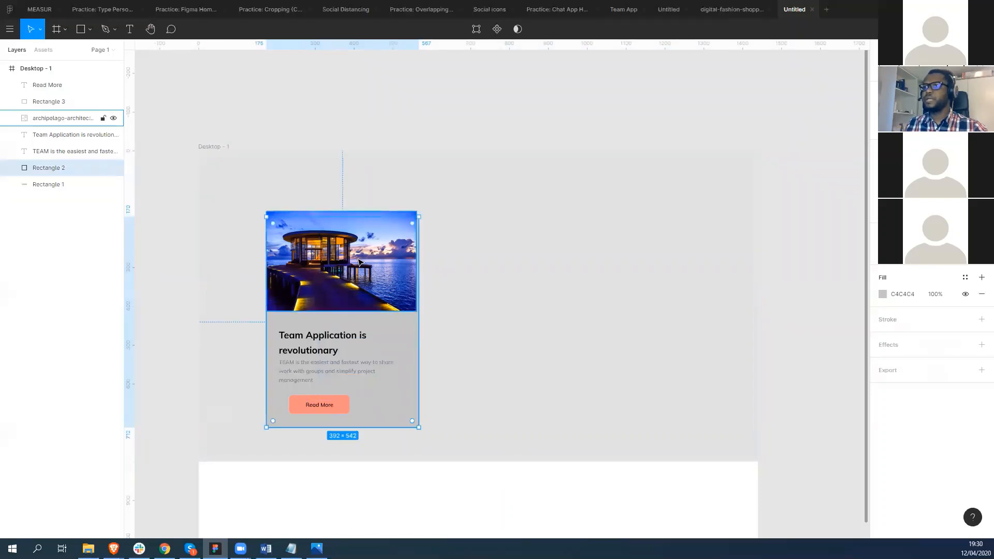
drag(358, 259, 357, 255)
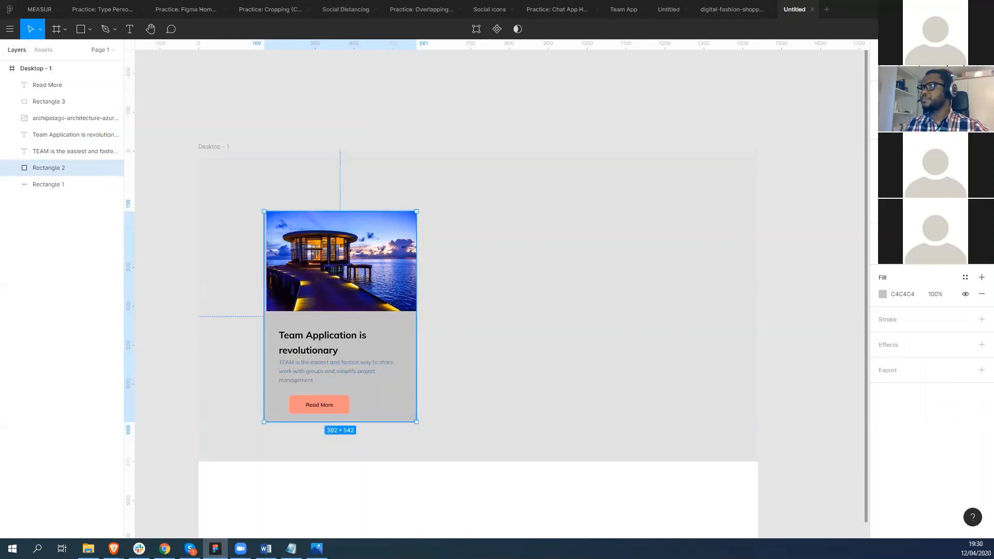
key(8)
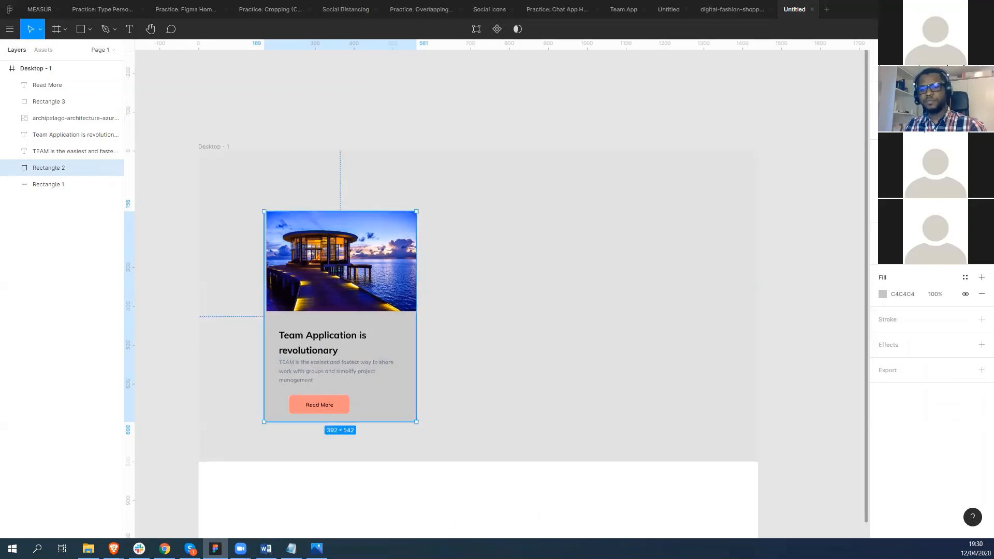
Step: Group the Read More label with its button rectangle and shift the group slightly right within the card
click(314, 411)
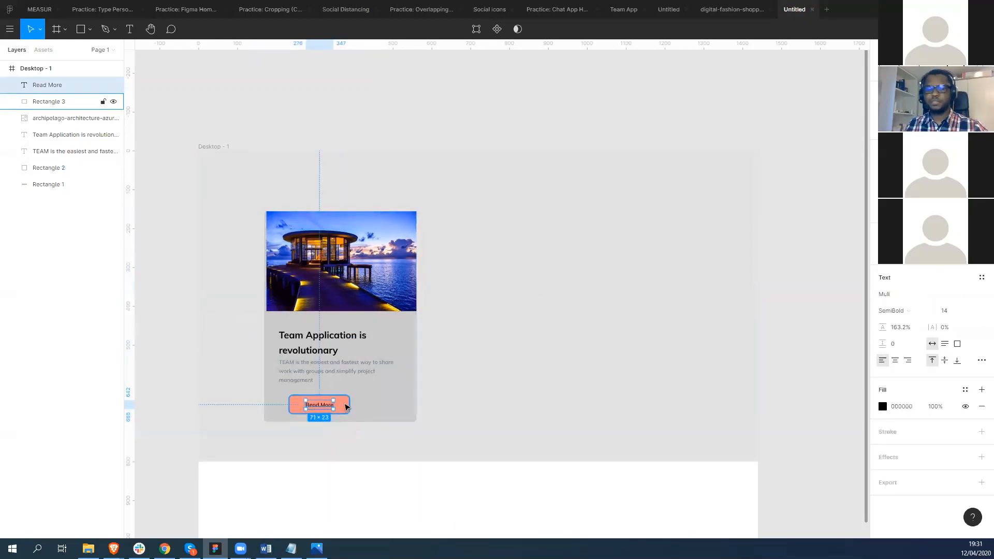
shift+click(346, 407)
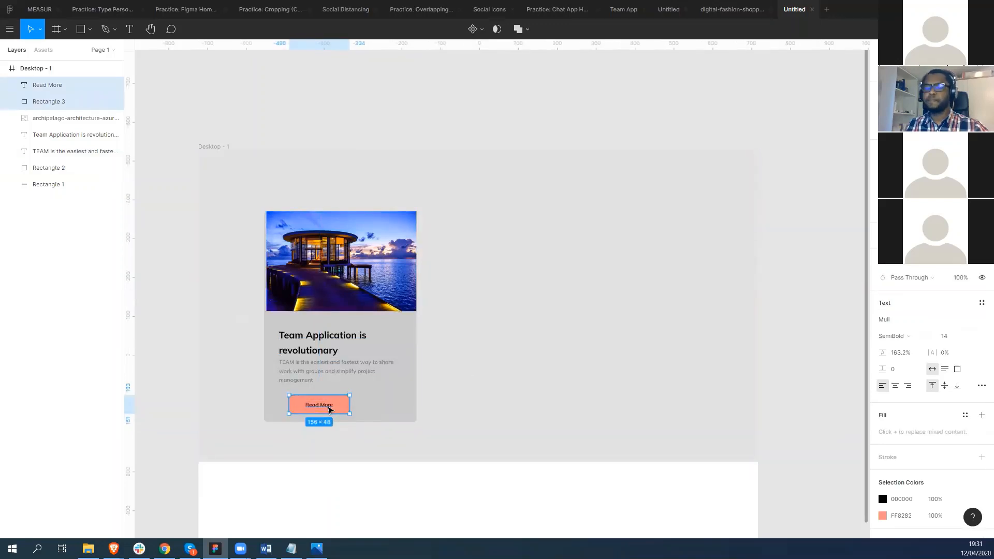
key(ctrl+g)
drag(334, 407, 351, 407)
click(494, 384)
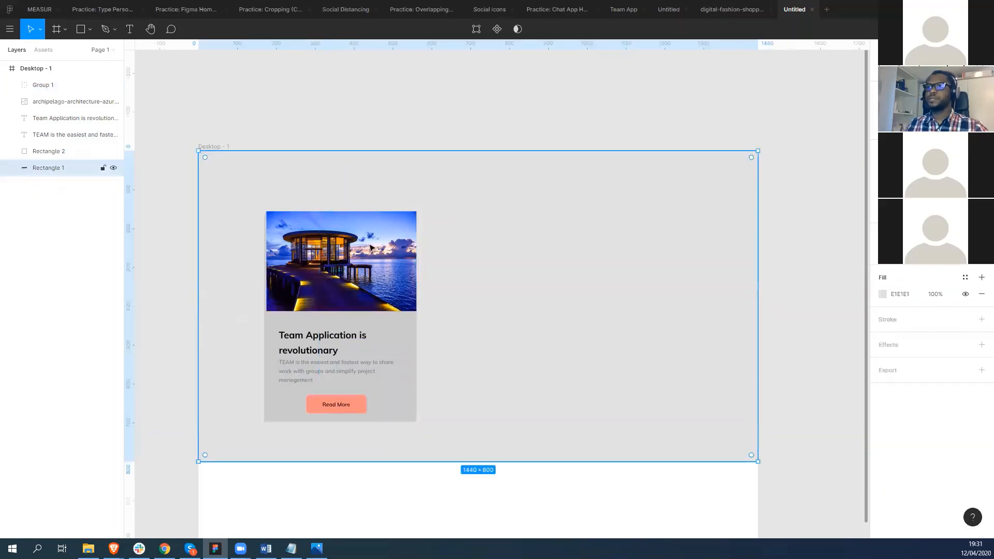
Step: Reposition the archipelago image slightly left over the card rectangle, undoing the misplaced moves
drag(346, 245, 349, 264)
key(ctrl+z)
key(ctrl+z)
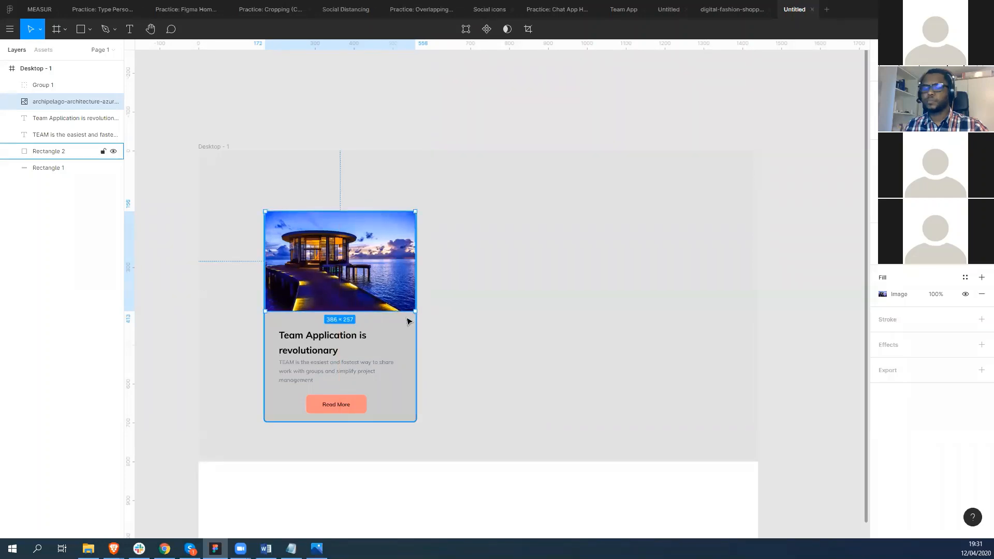
Step: Narrow the card rectangle so its right edge lines up with the image's right edge
scroll(383, 279, up, 5)
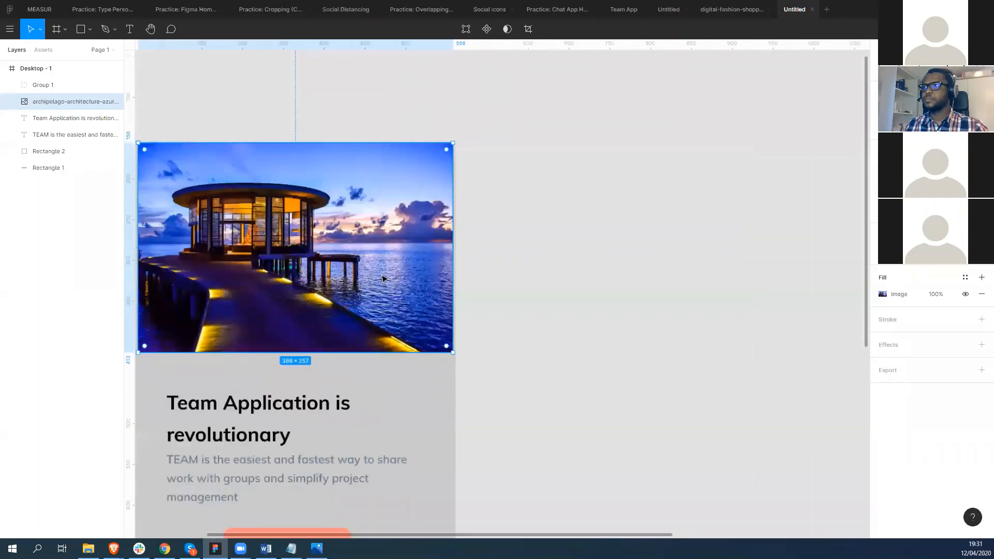
click(458, 369)
drag(456, 368, 454, 367)
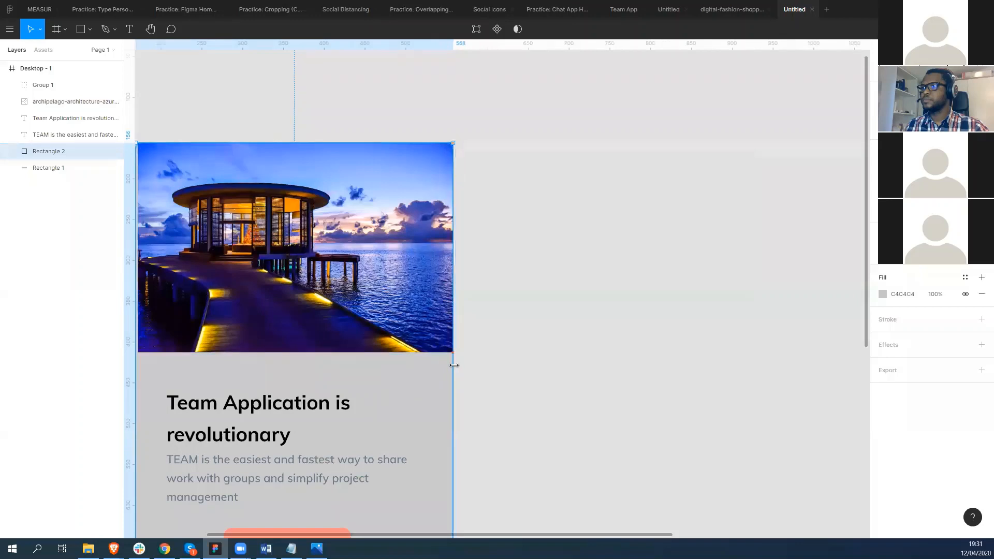
Step: Round only the top-left and top-right corners of the archipelago image using independent corner radii
click(404, 316)
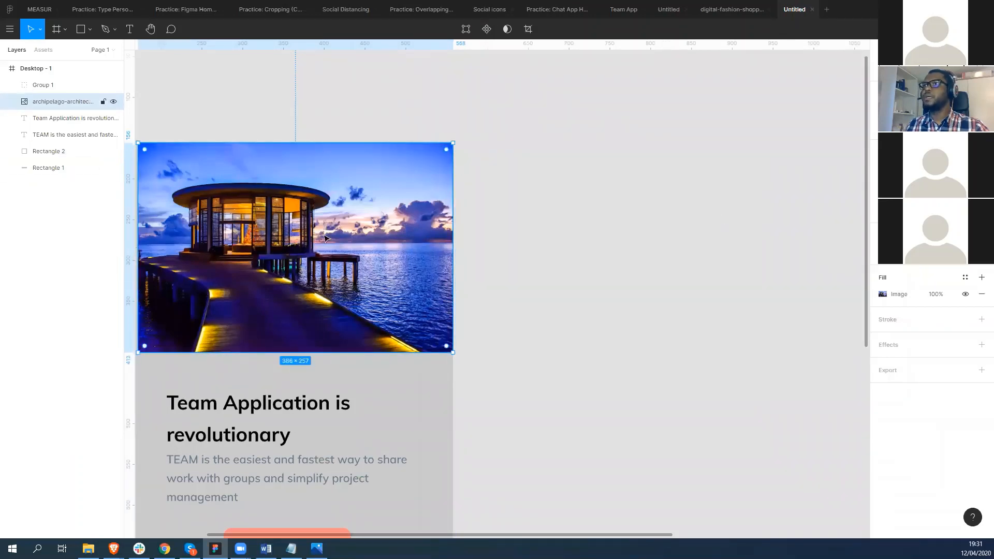
click(974, 127)
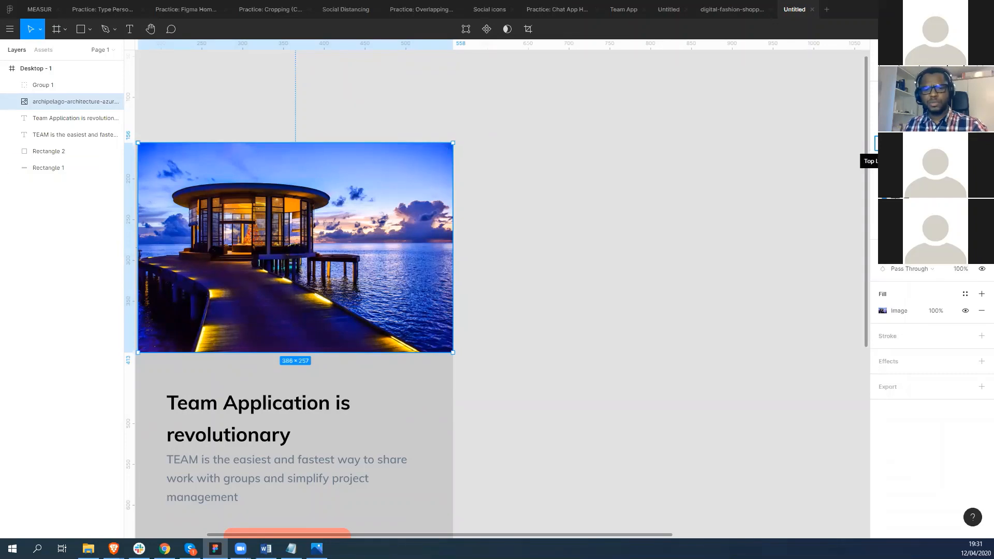
key(Up)
key(Up)
key(Up)
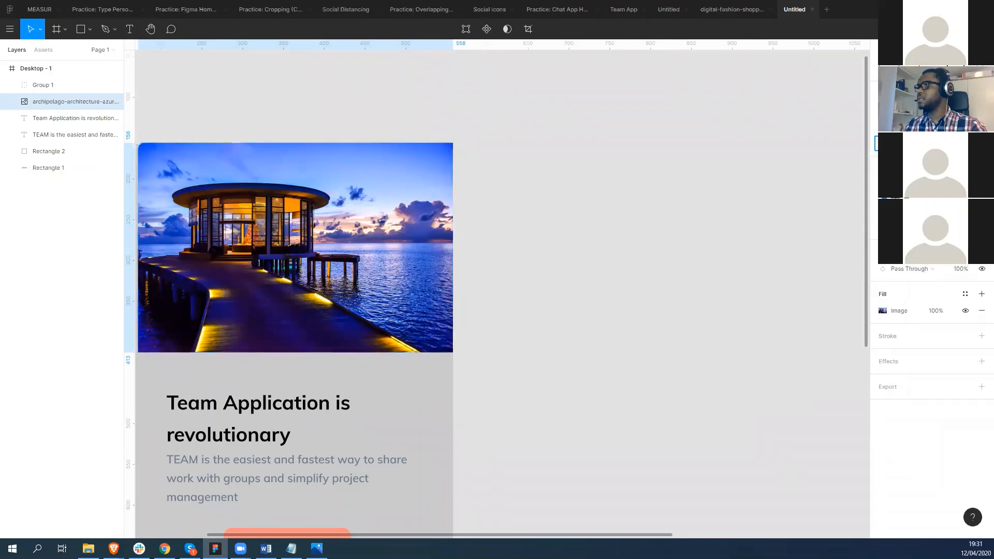
click(554, 250)
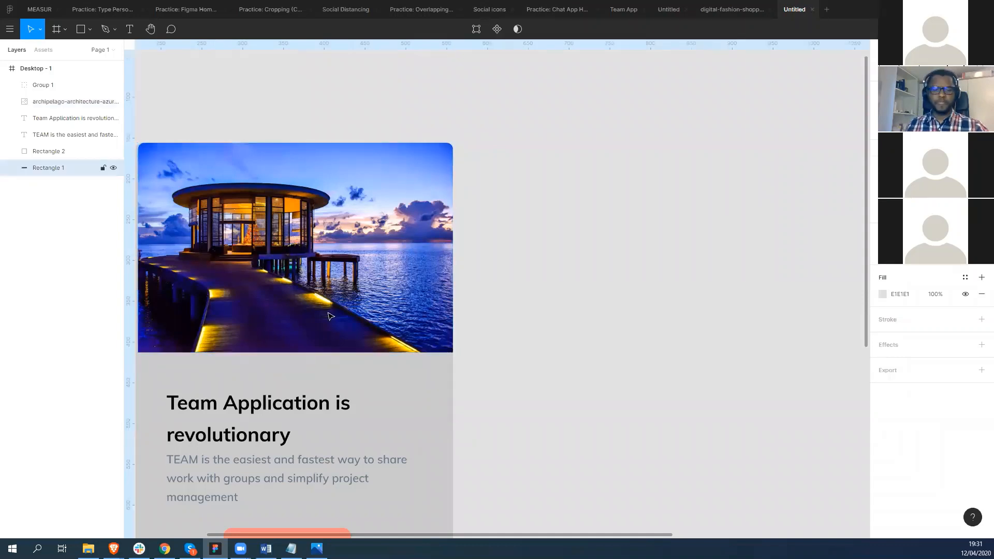
Step: Align the card rectangle's left edge with the left edge of the archipelago image
drag(282, 316, 422, 249)
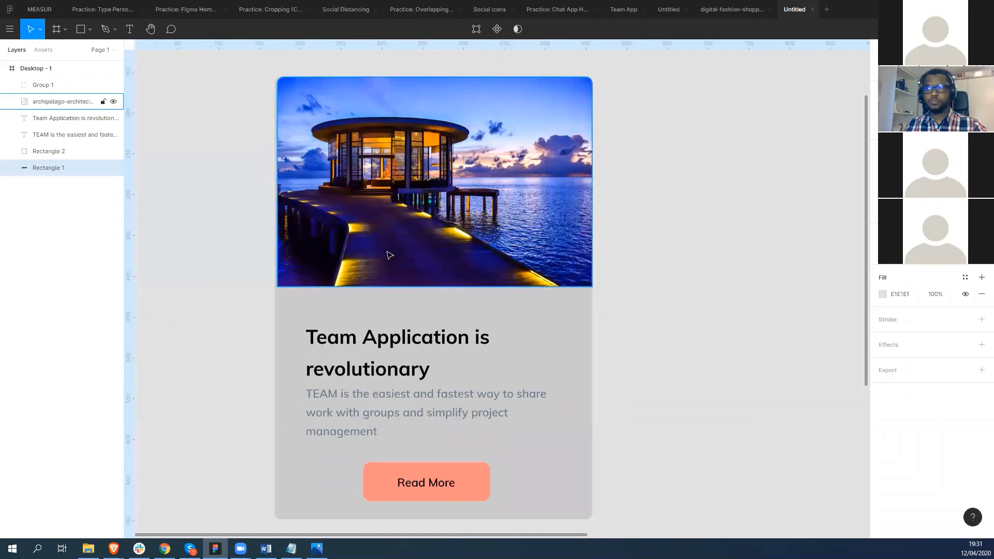
click(317, 315)
drag(275, 306, 277, 306)
click(412, 242)
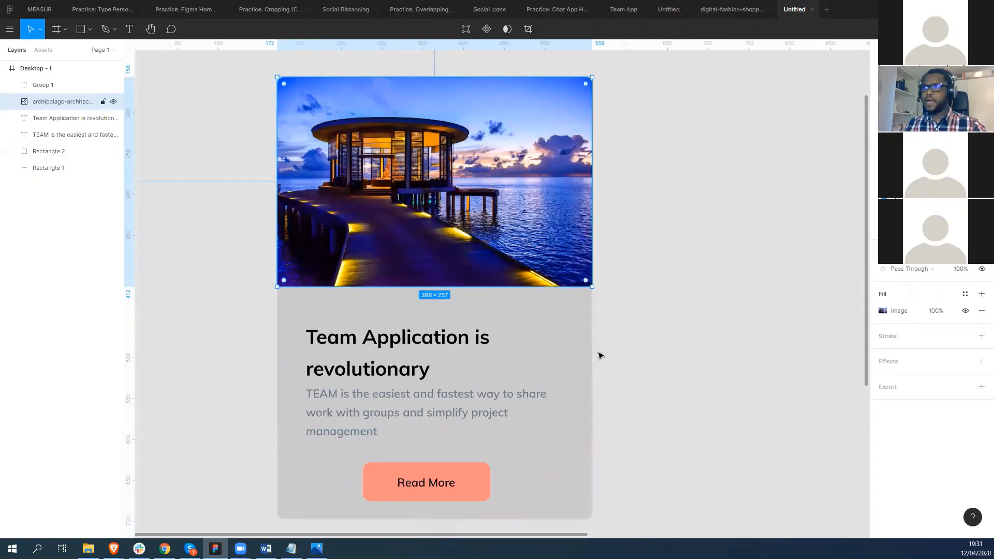
Step: Group the image, heading, paragraph, Read More button and card rectangle into one card group
scroll(701, 166, down, 3)
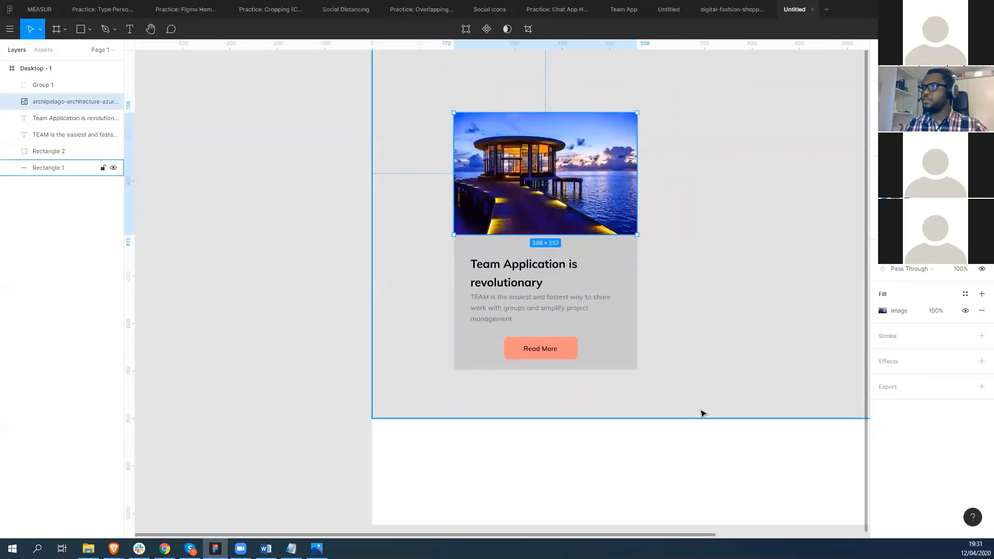
drag(701, 413, 446, 101)
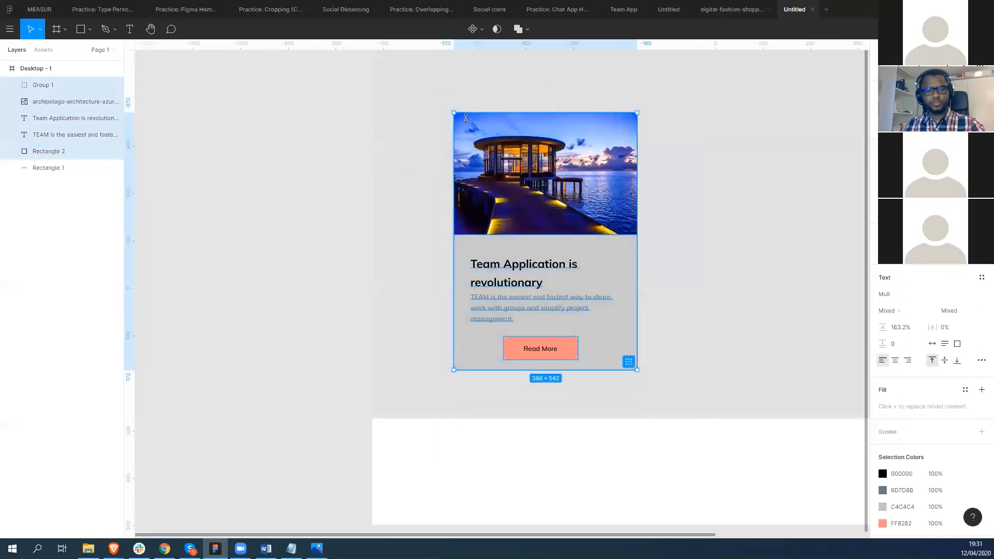
key(ctrl+g)
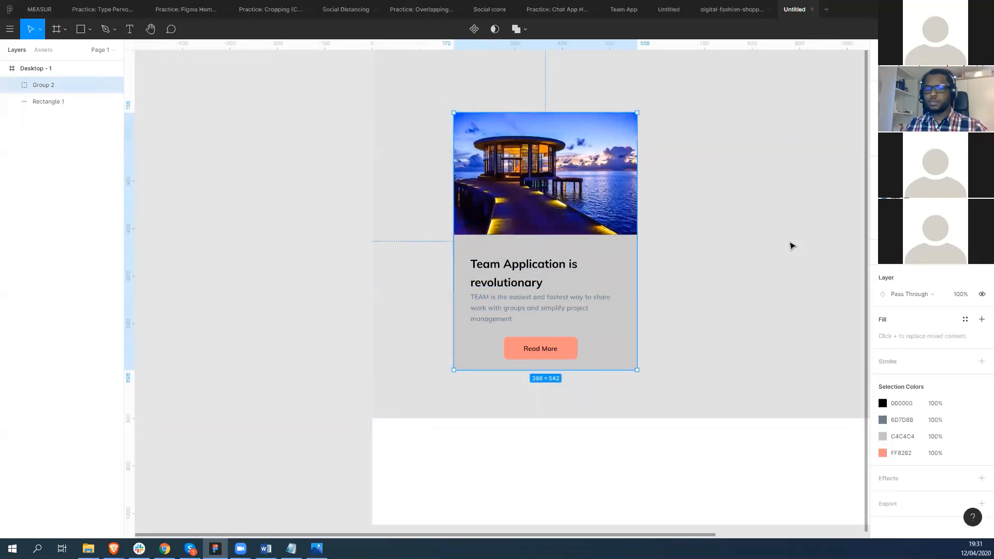
scroll(779, 246, down, 2)
key(c)
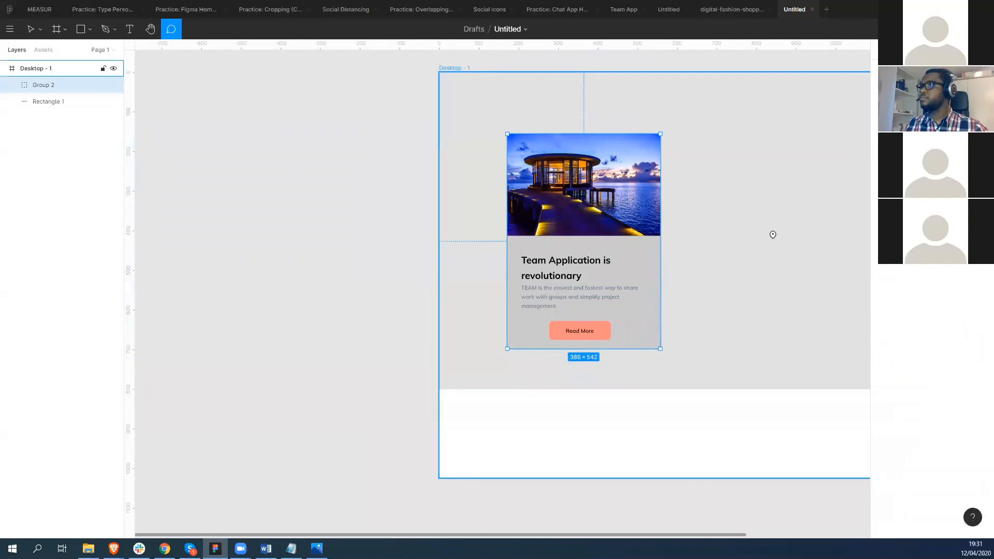
click(772, 235)
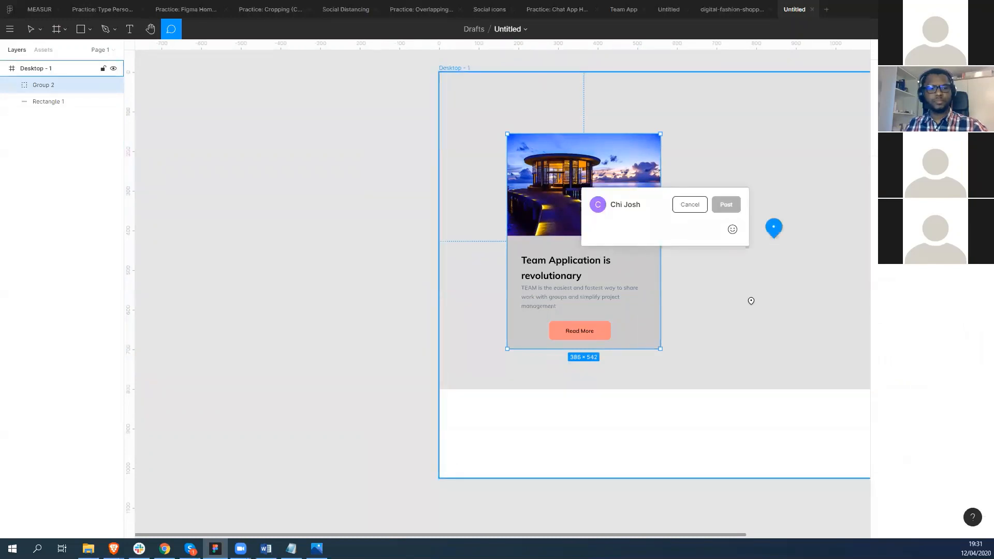
key(Escape)
key(v)
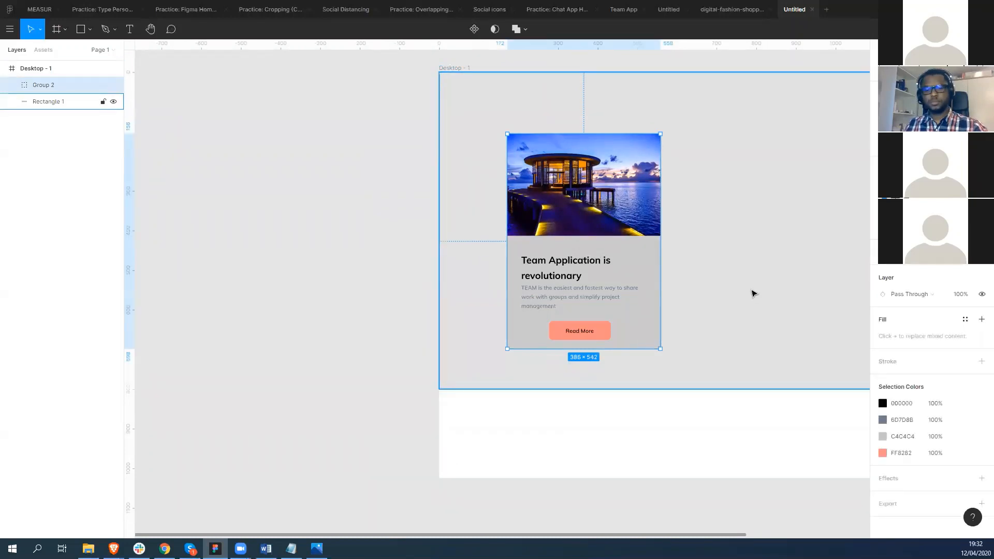
Step: Duplicate the card group twice to form an evenly spaced horizontal row of three cards
drag(746, 280, 554, 309)
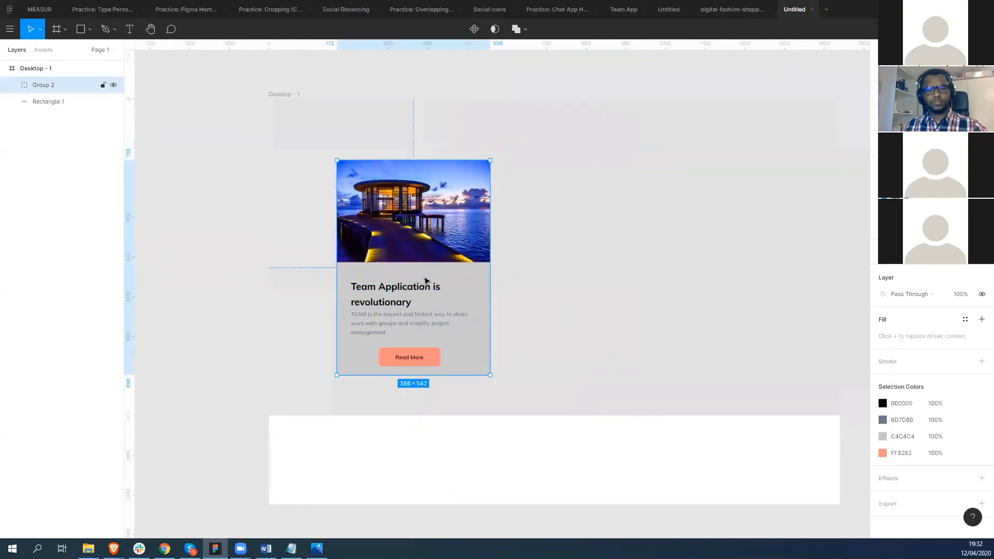
drag(425, 281, 768, 281)
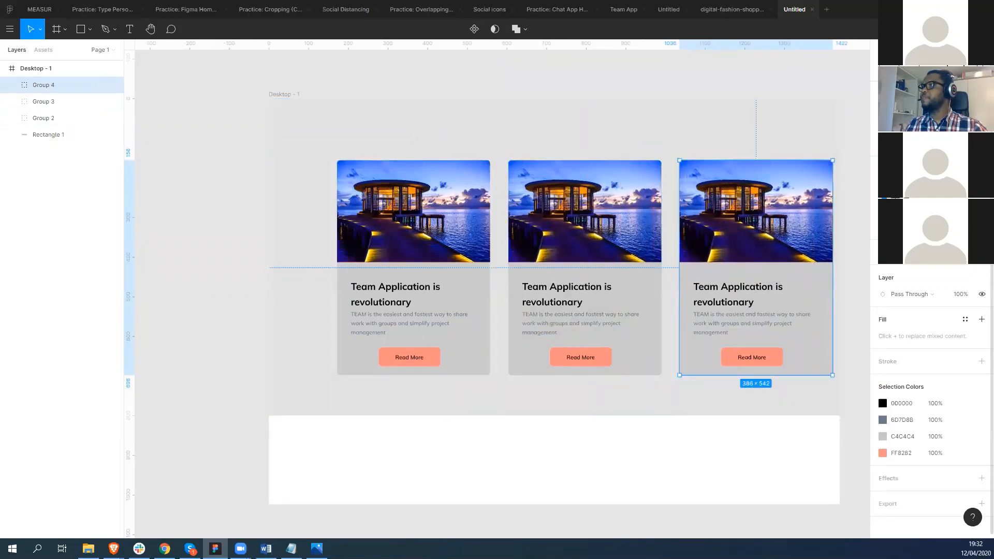
Step: Add a layout grid to the Desktop - 1 frame and change it to 12 columns
click(440, 475)
right_click(439, 476)
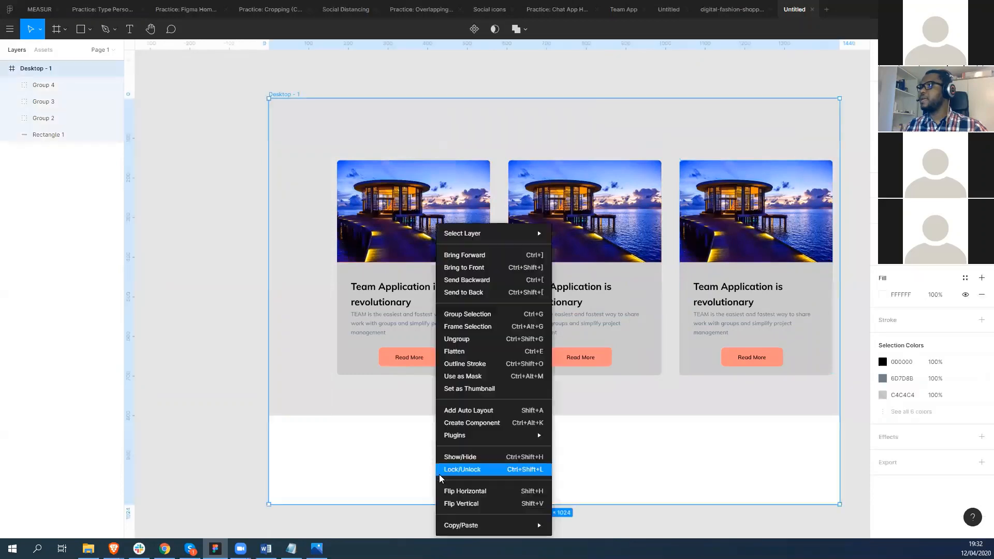
key(ctrl+shift+4)
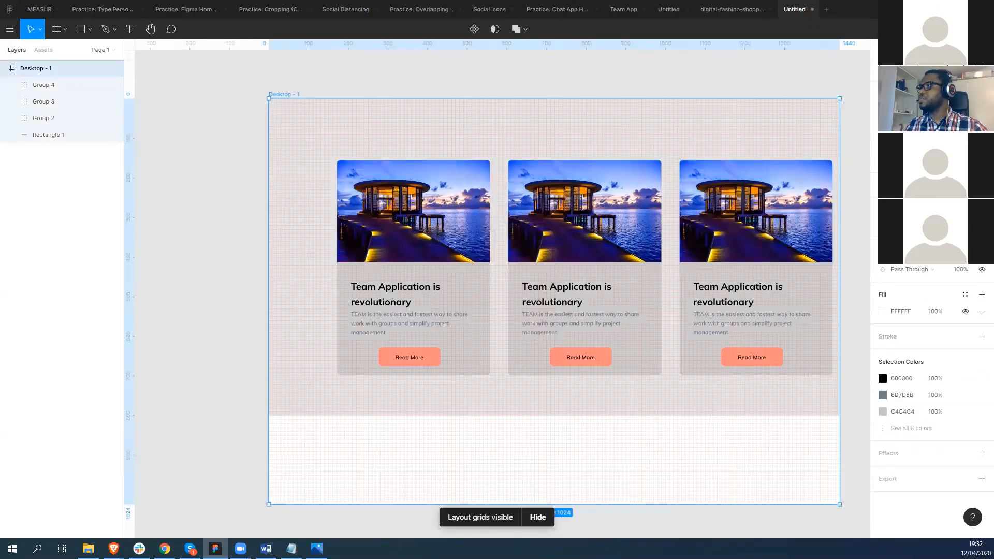
click(885, 228)
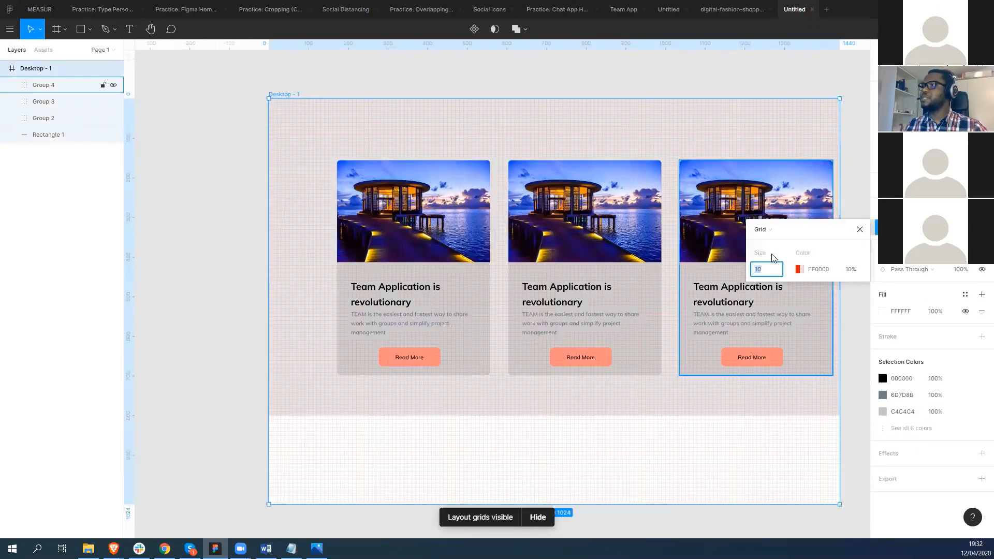
click(769, 234)
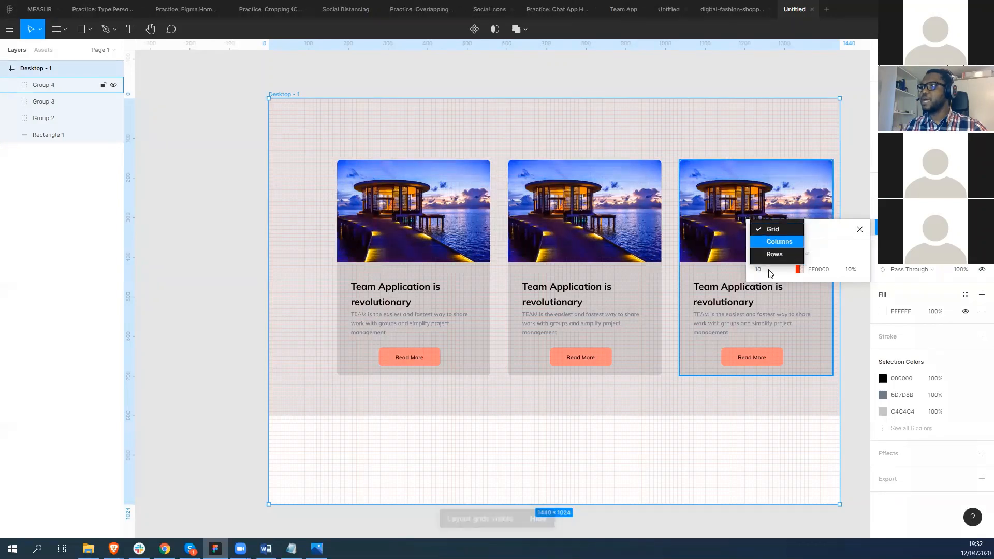
click(770, 242)
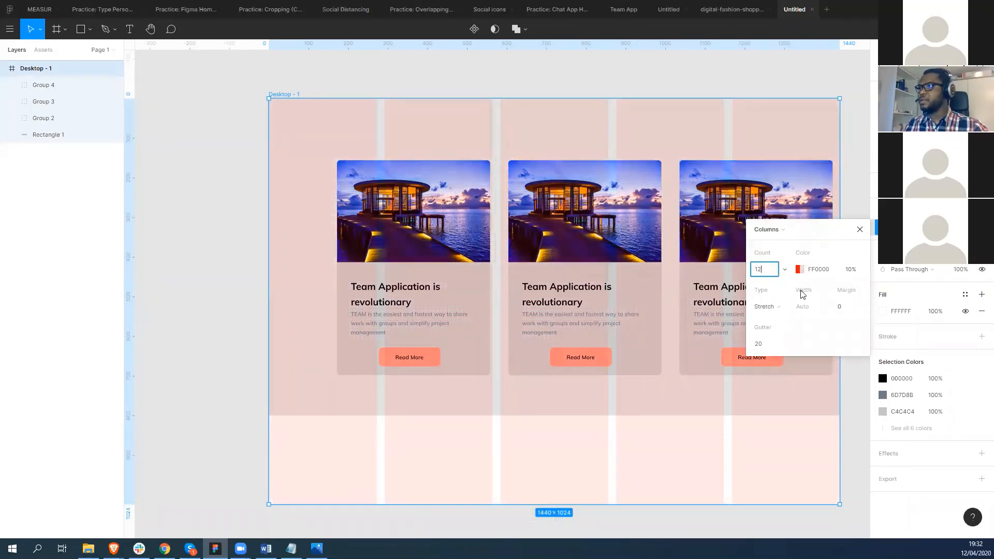
Step: Set the column grid's margin to 140 and its gutter to 30
click(845, 307)
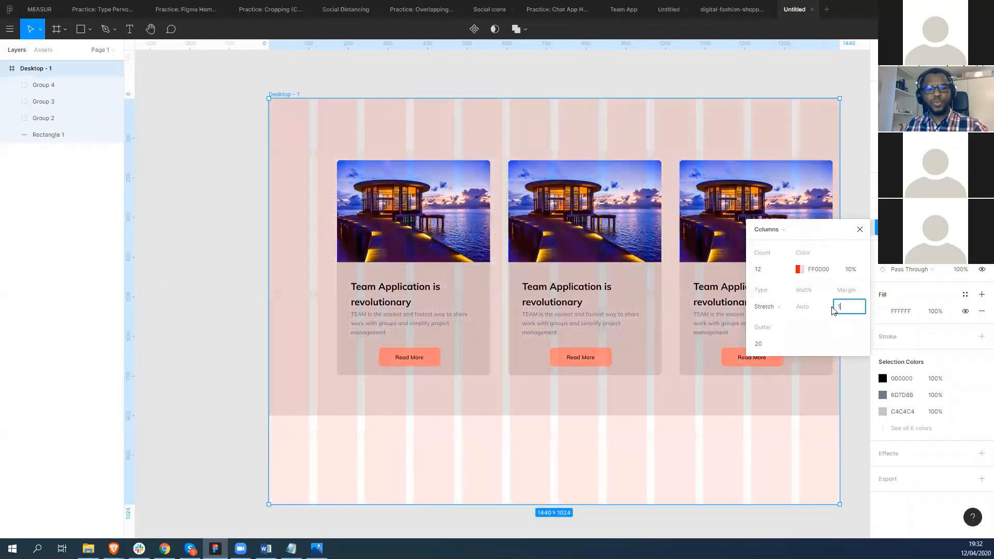
text(140)
click(769, 343)
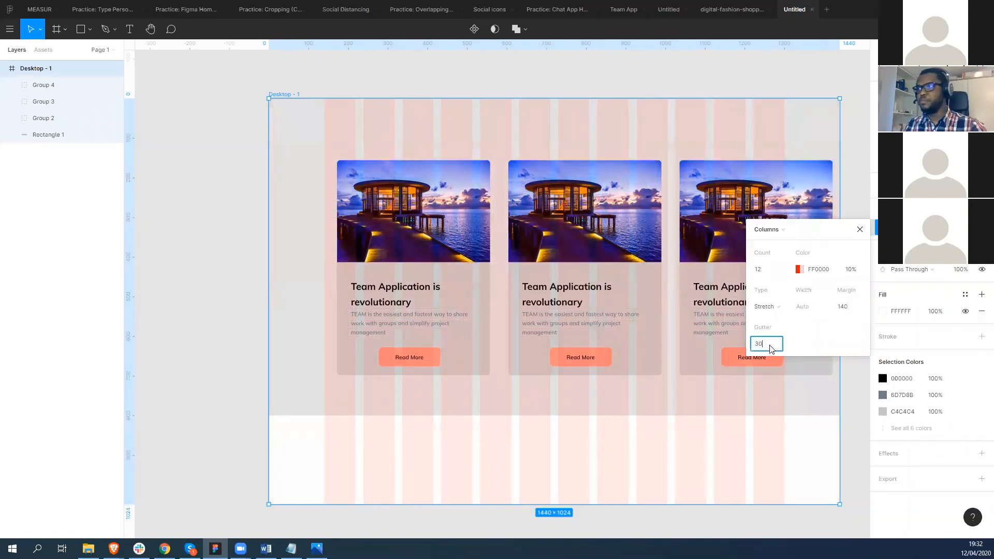
click(805, 337)
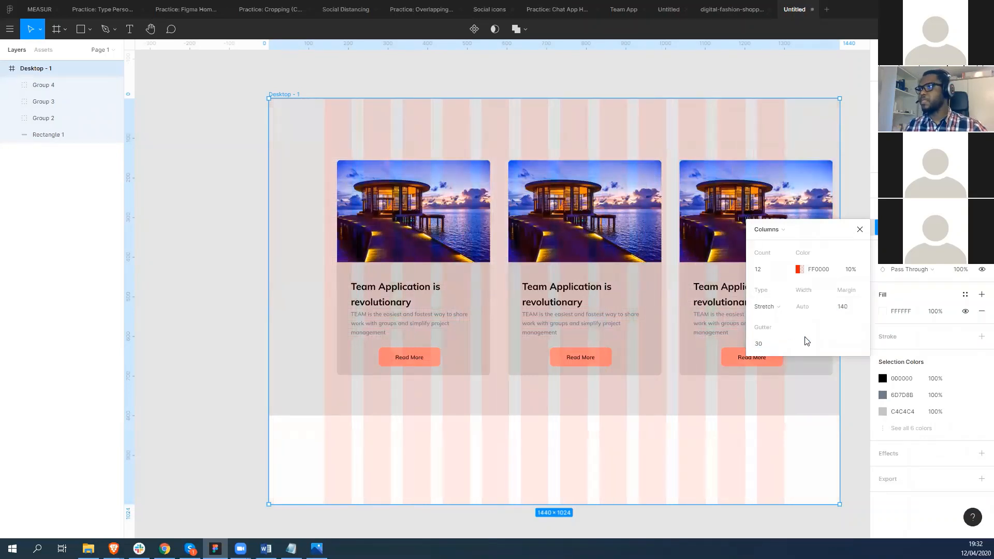
click(827, 463)
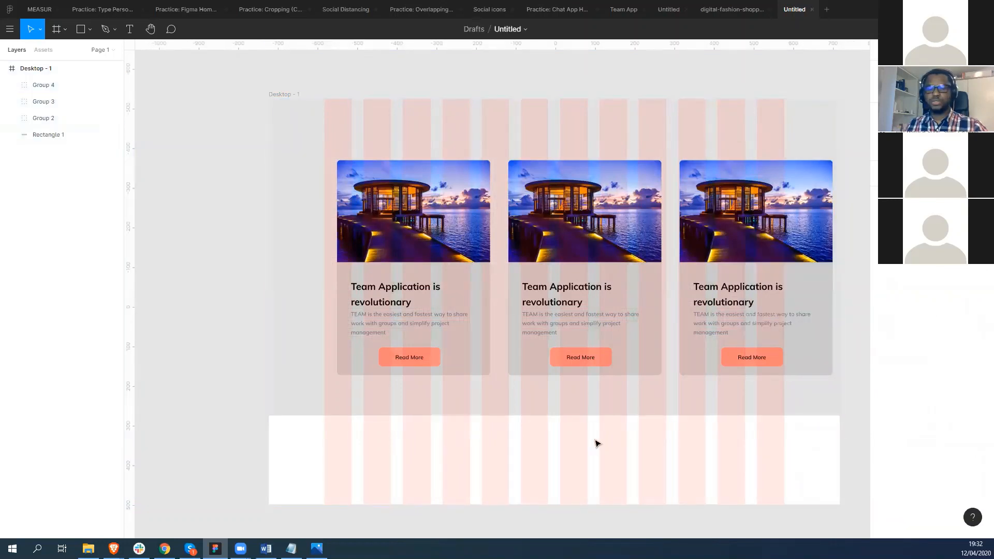
Step: Move the first card to the grid's left column edge and scale it proportionally to span four columns, about 370 × 520
drag(586, 429, 483, 390)
click(372, 191)
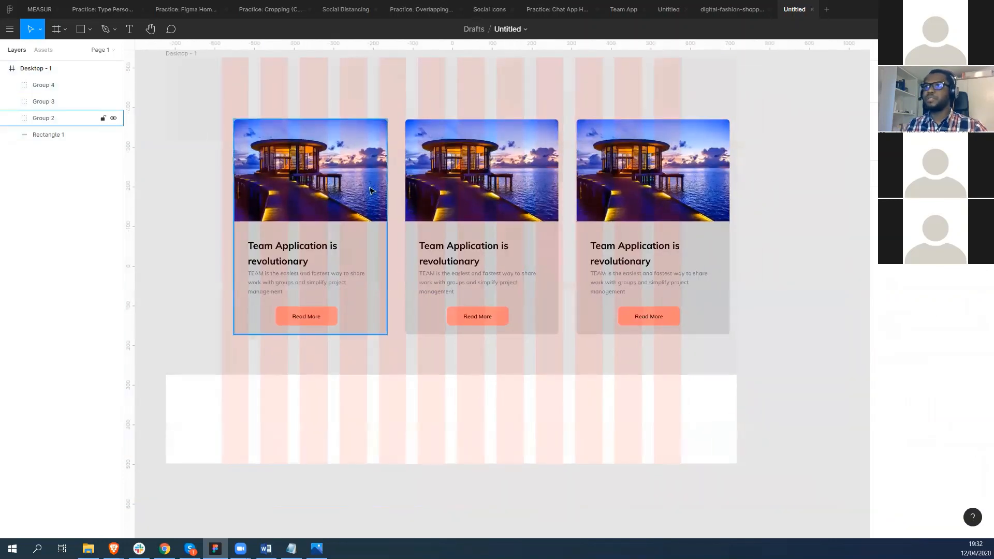
click(342, 201)
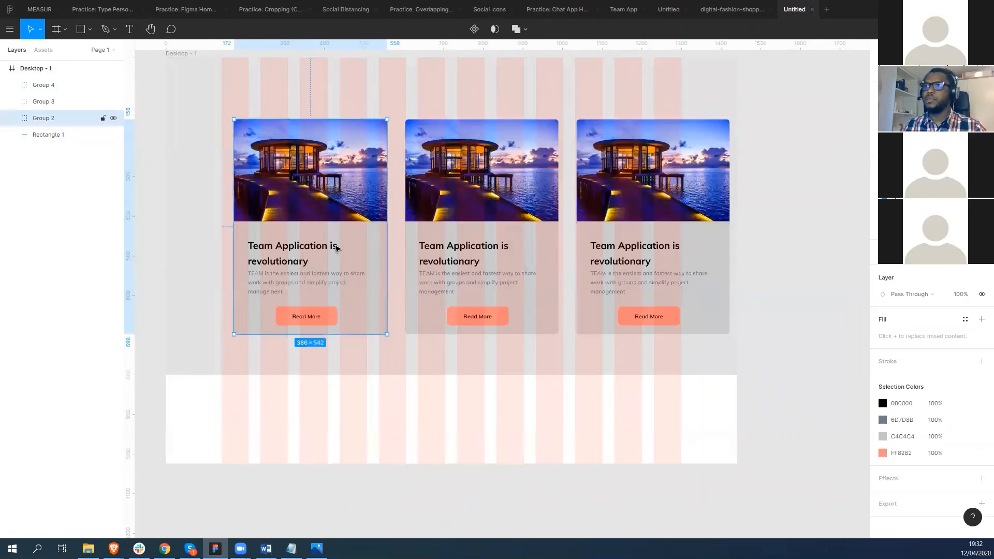
drag(334, 248, 322, 248)
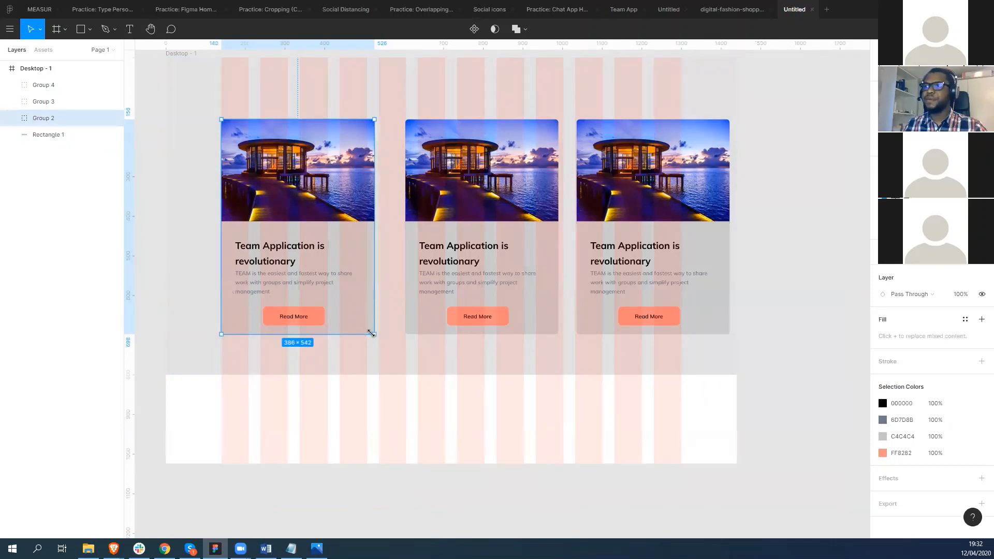
drag(368, 331, 362, 327)
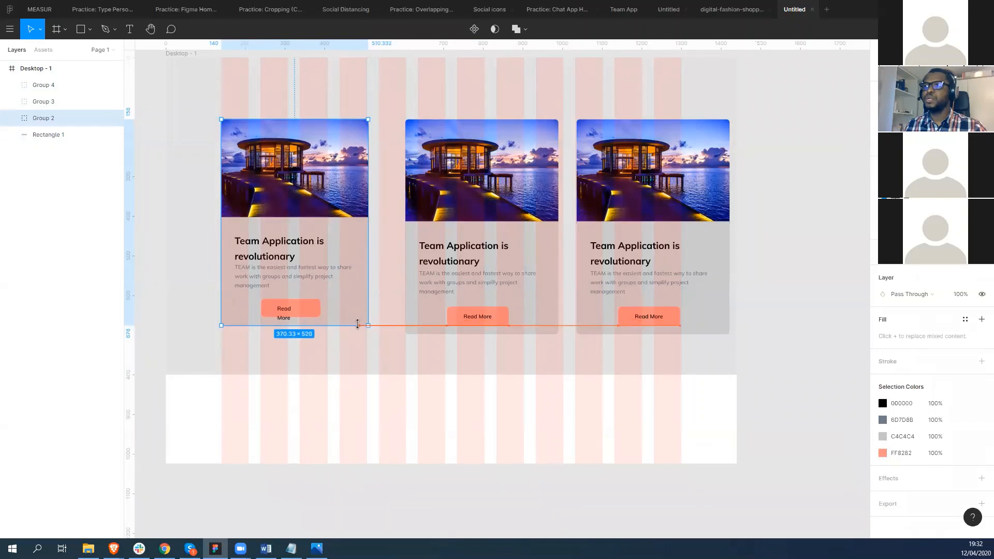
Step: Delete the second and third card copies, keeping only the resized first card
click(416, 232)
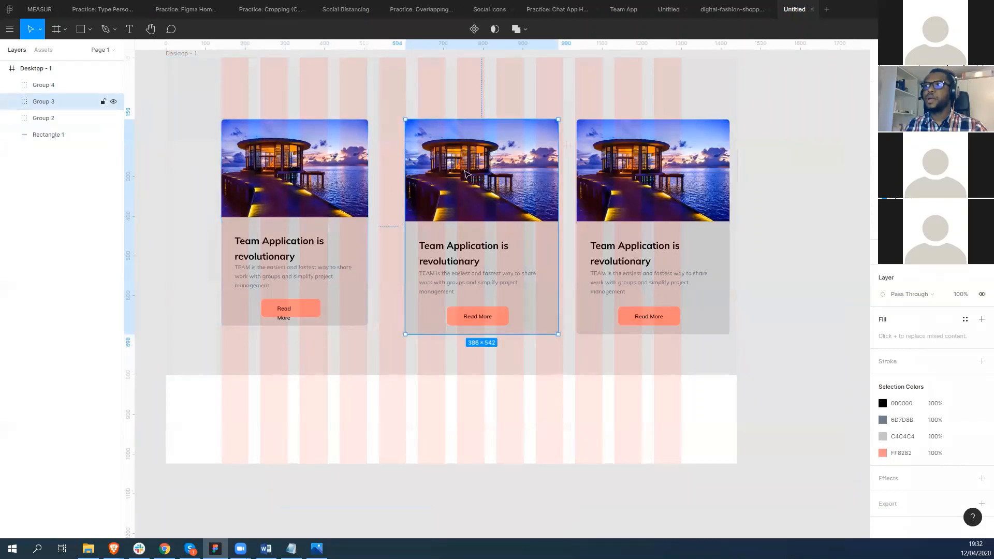
key(Delete)
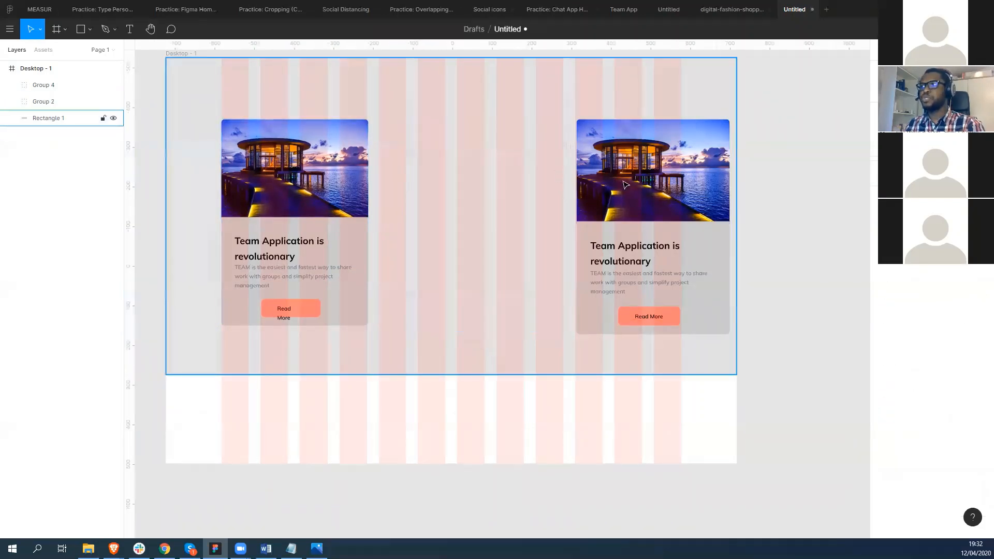
click(626, 185)
key(Delete)
Step: Duplicate the resized card twice along the row so each copy spans the next four grid columns
click(299, 230)
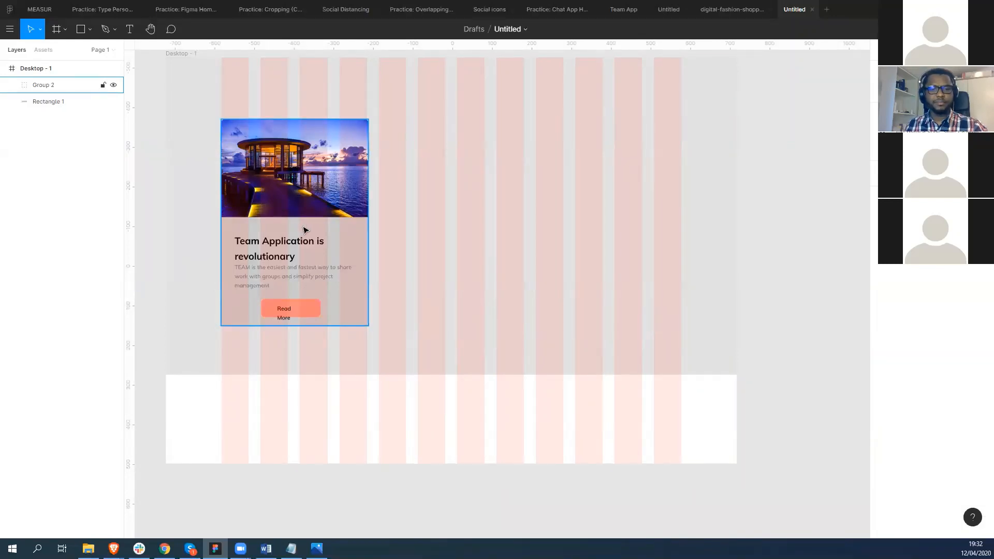
drag(305, 230, 617, 226)
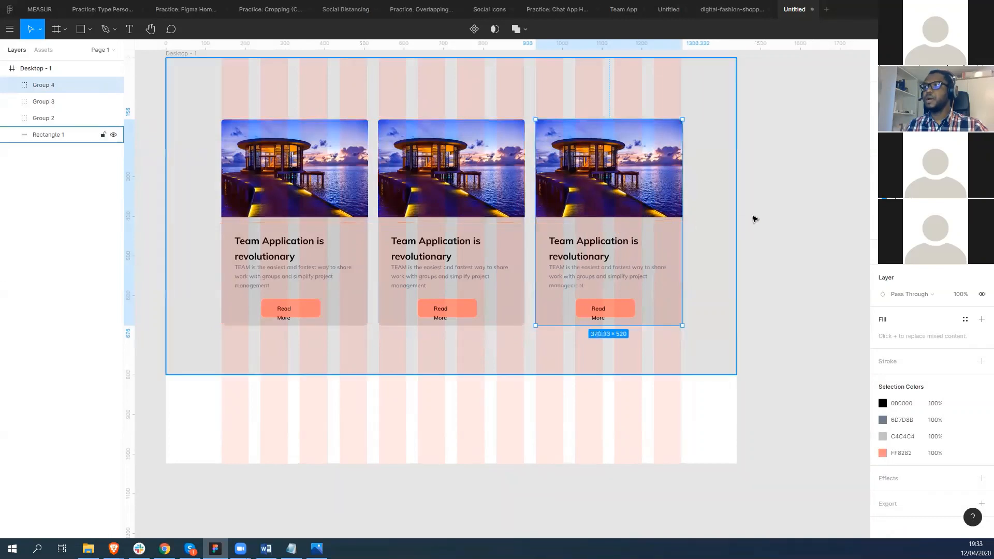
click(754, 217)
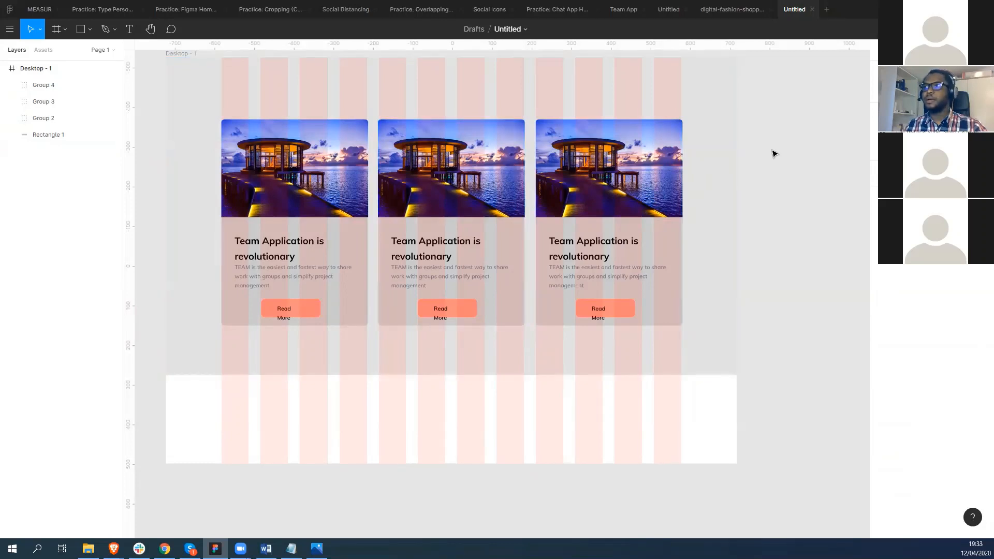
Step: Hide the layout grid to show the three-card section without column overlays
click(584, 87)
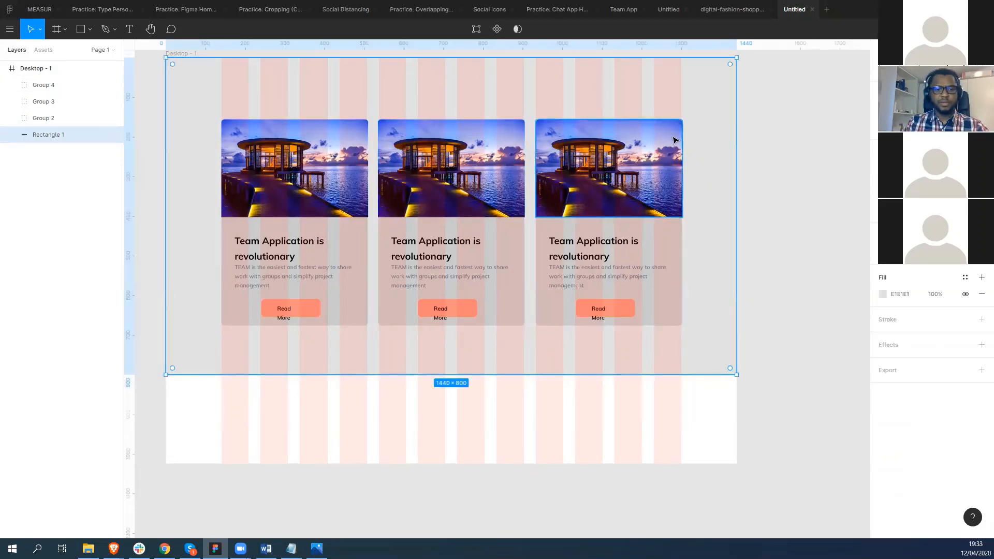
key(ctrl+shift+4)
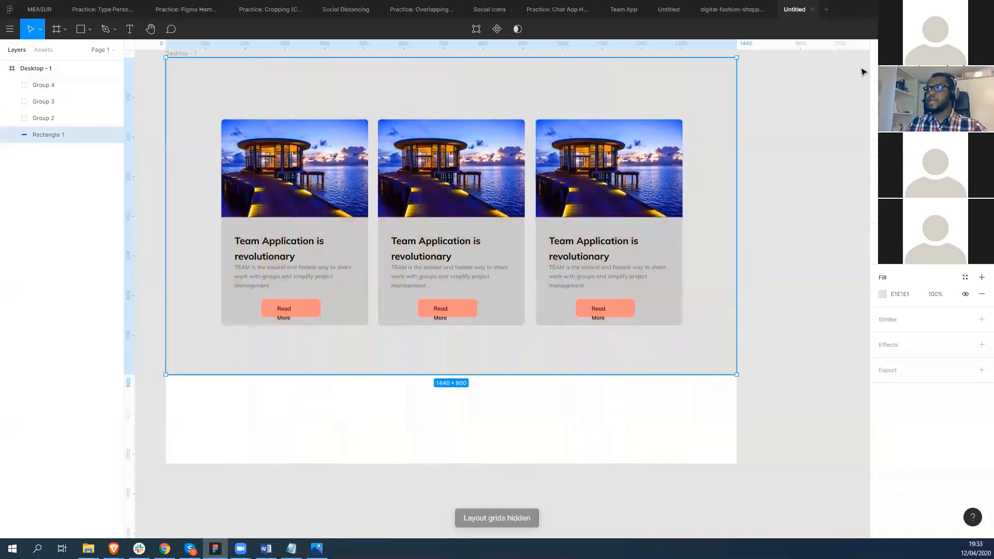
click(828, 311)
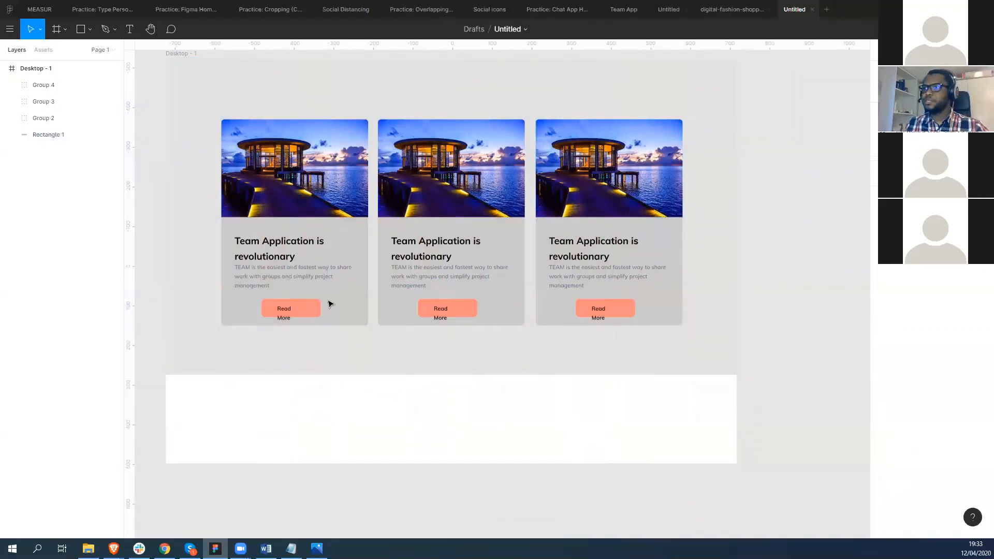
Step: Widen the Read More button in each of the three cards to about 164 so its label fits on one line
double_click(311, 309)
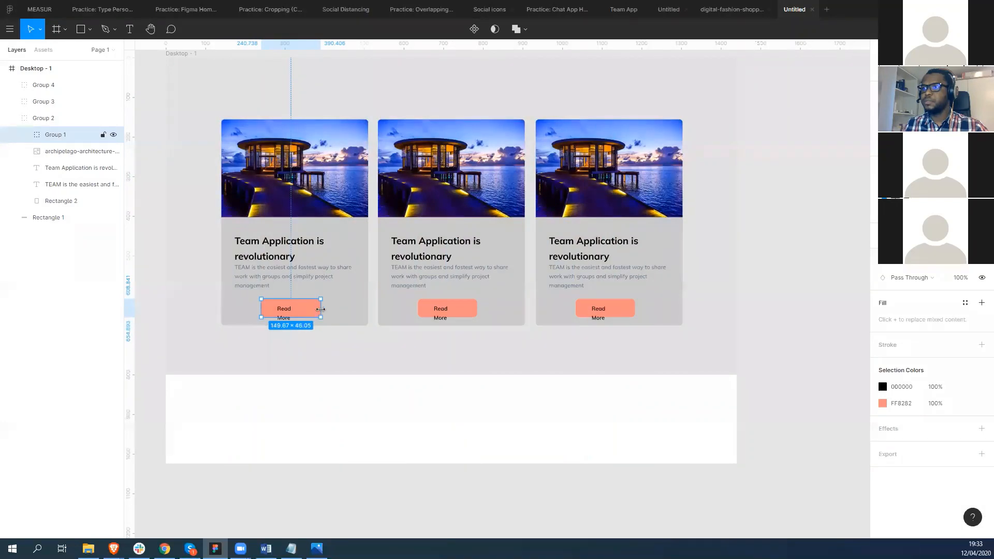
drag(320, 309, 326, 310)
double_click(455, 308)
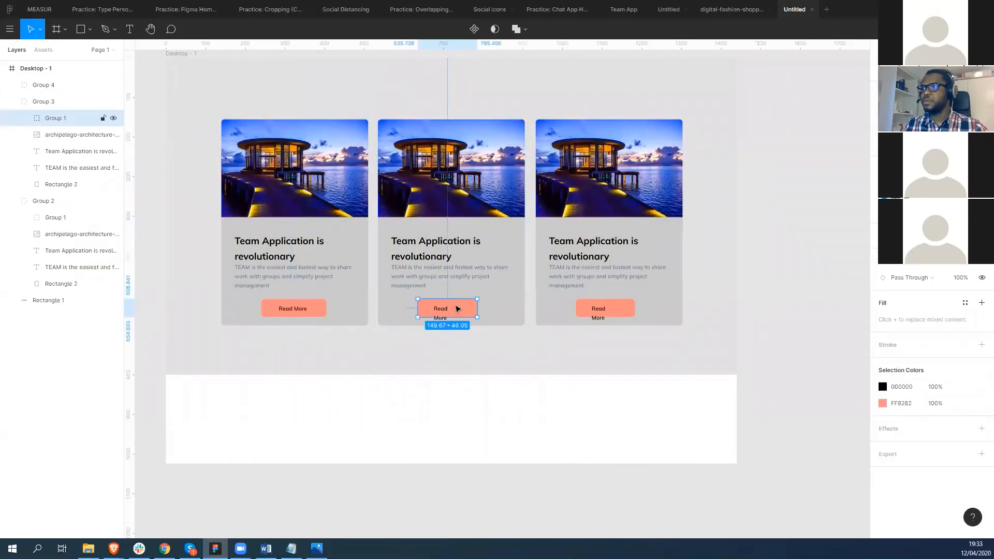
drag(477, 307, 481, 306)
click(581, 309)
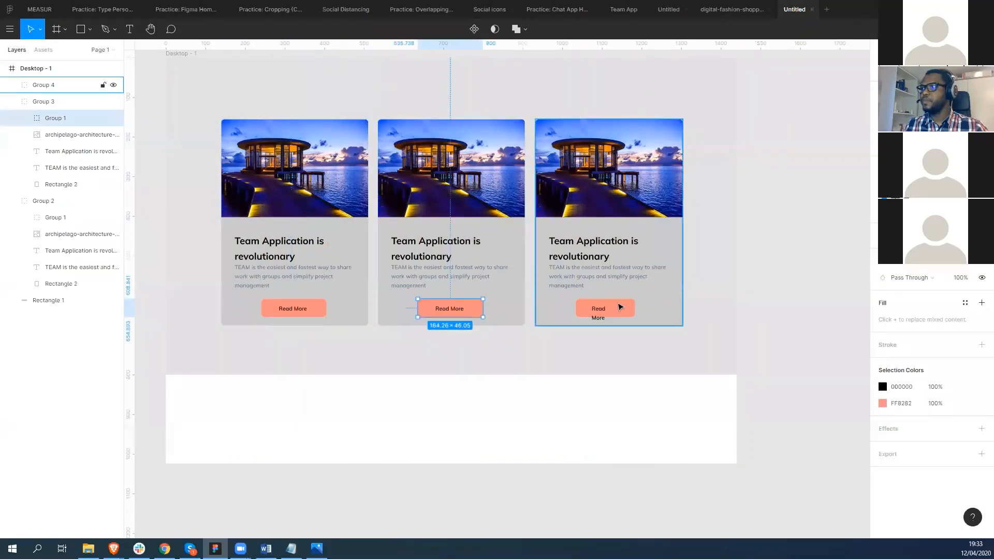
double_click(621, 308)
drag(638, 309, 641, 309)
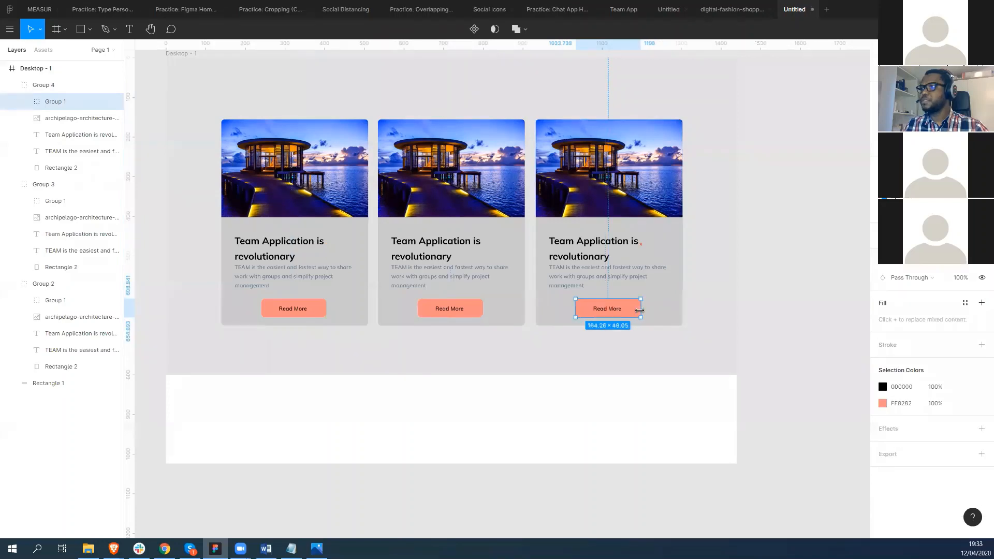
click(312, 404)
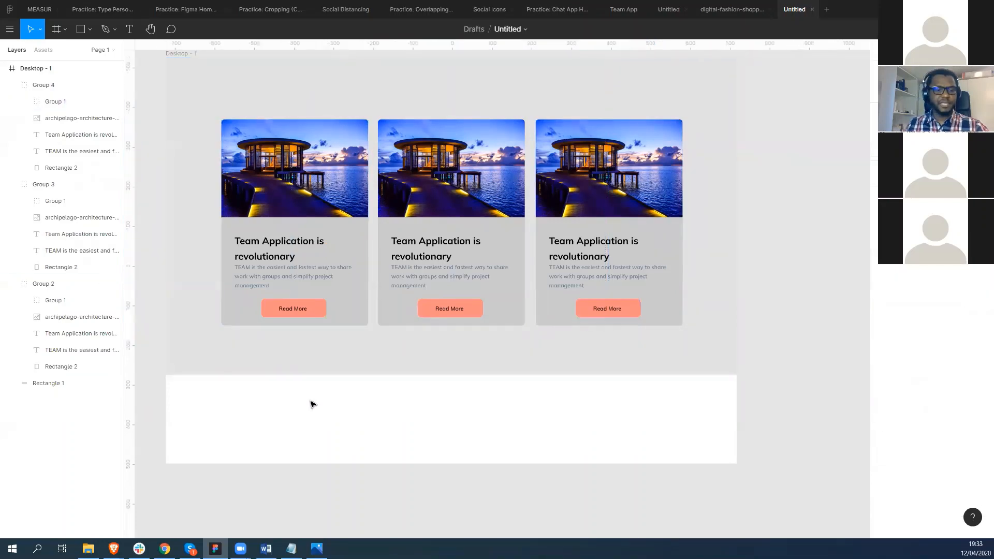
Step: Show the layout grid and scale the first card proportionally to span three columns, about 269 × 378
key(ctrl+shift+4)
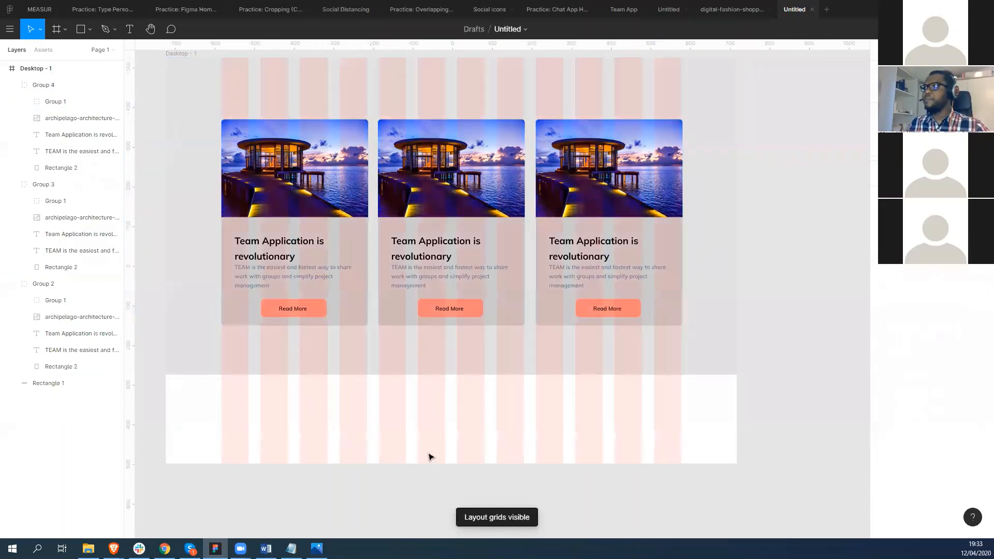
right_click(688, 433)
click(800, 106)
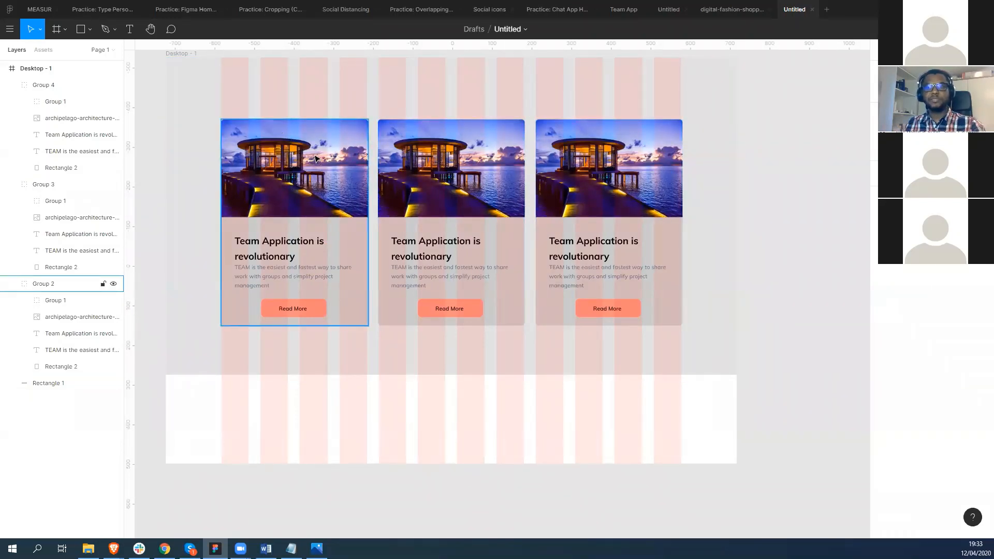
click(365, 324)
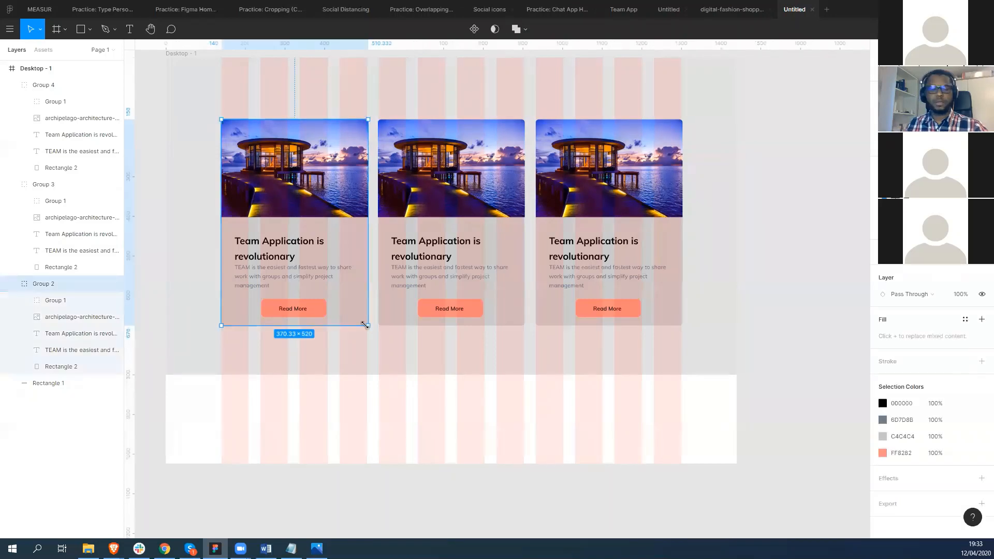
drag(361, 321, 306, 268)
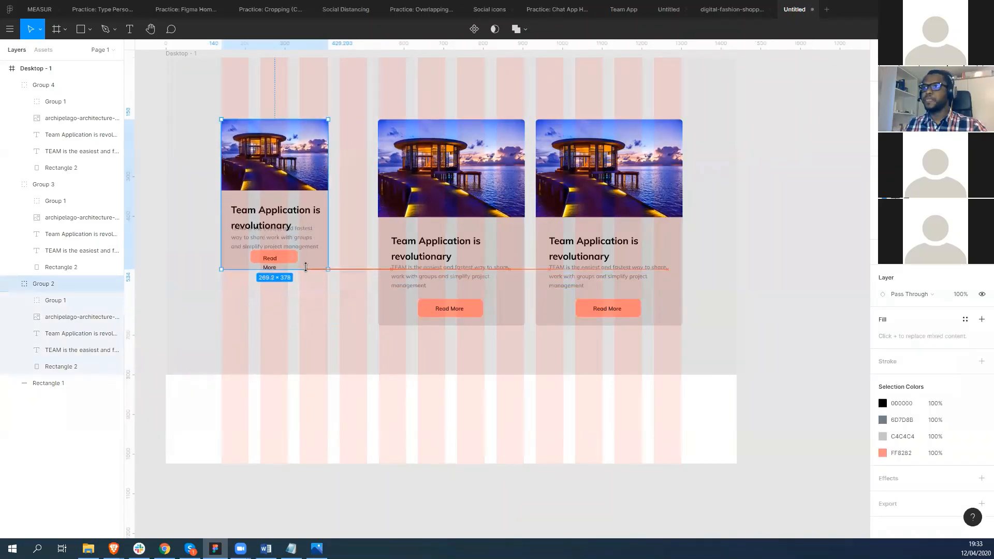
Step: Delete the second and third cards, keeping only the three-column card
click(455, 244)
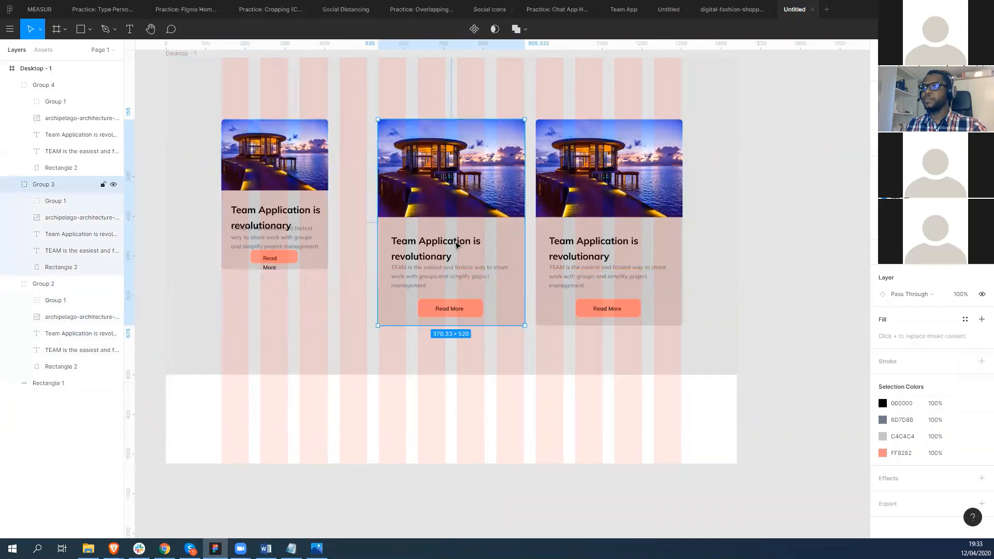
key(Delete)
click(608, 244)
key(Delete)
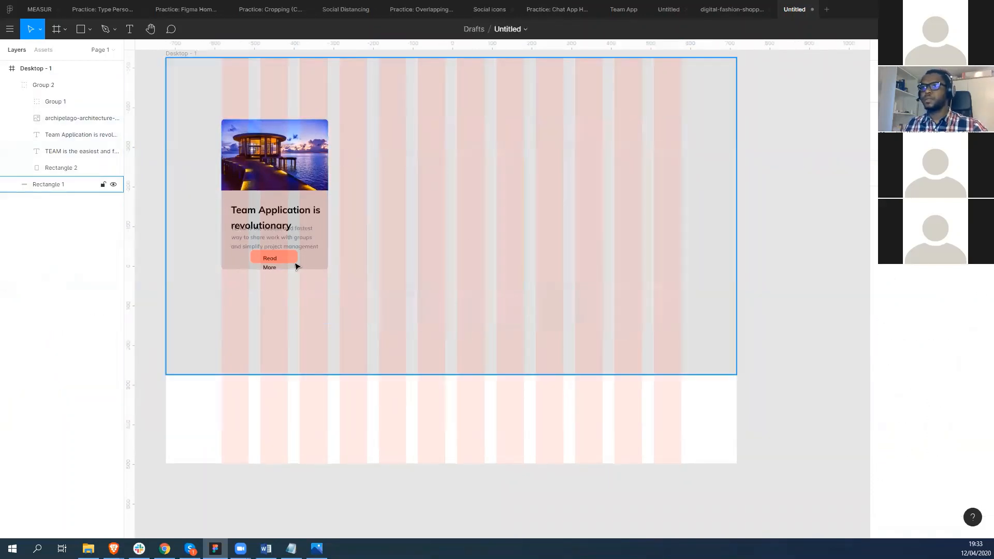
Step: Widen the remaining card's Read More button to about 175 × 33 and centre it horizontally below the description
click(297, 266)
double_click(293, 259)
drag(298, 259, 318, 262)
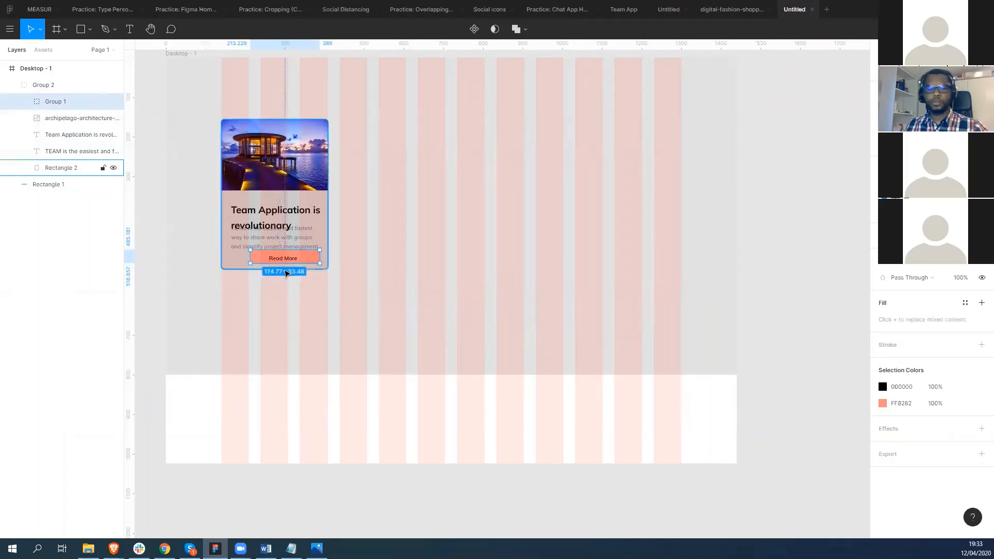
scroll(292, 262, up, 3)
scroll(293, 260, up, 1)
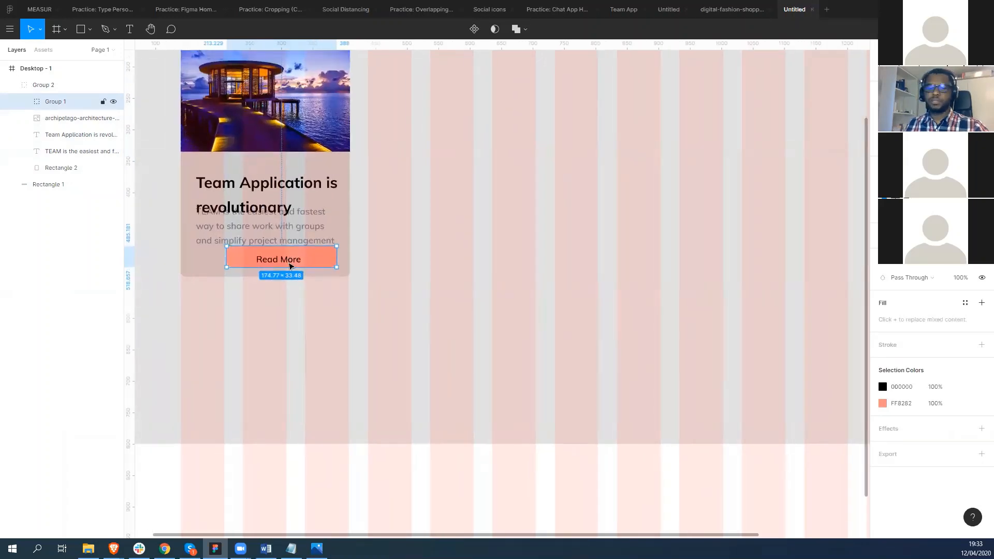
drag(294, 264, 264, 268)
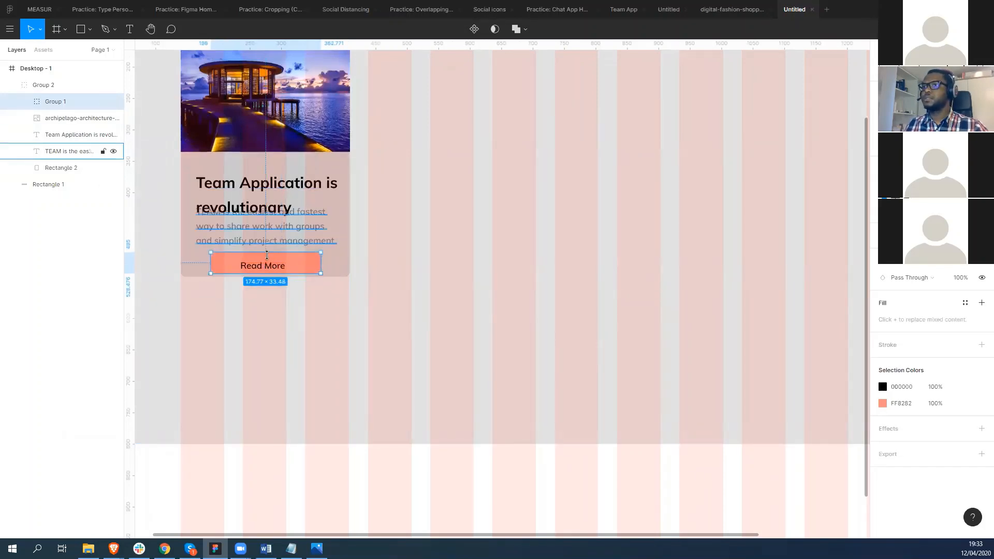
double_click(266, 264)
shift+click(305, 265)
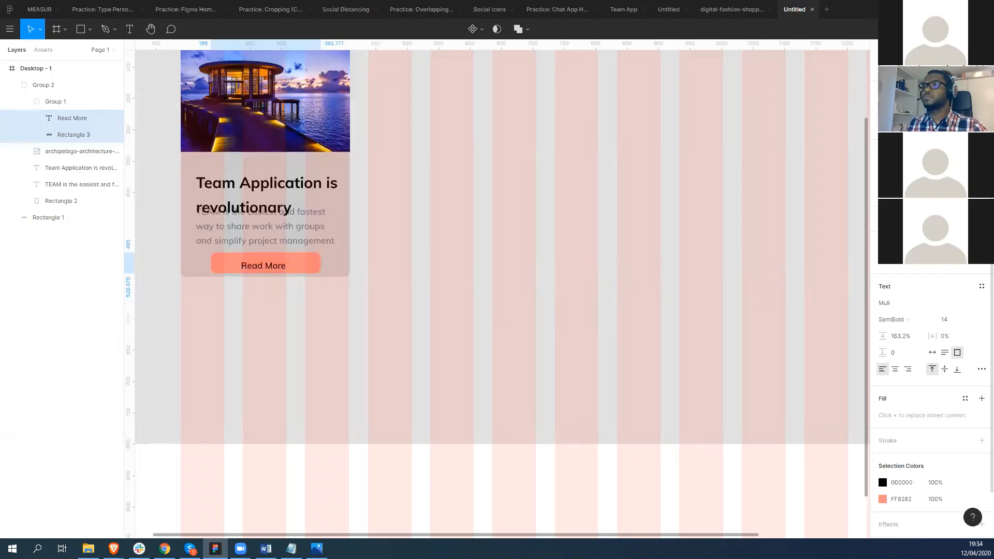
drag(276, 266, 275, 264)
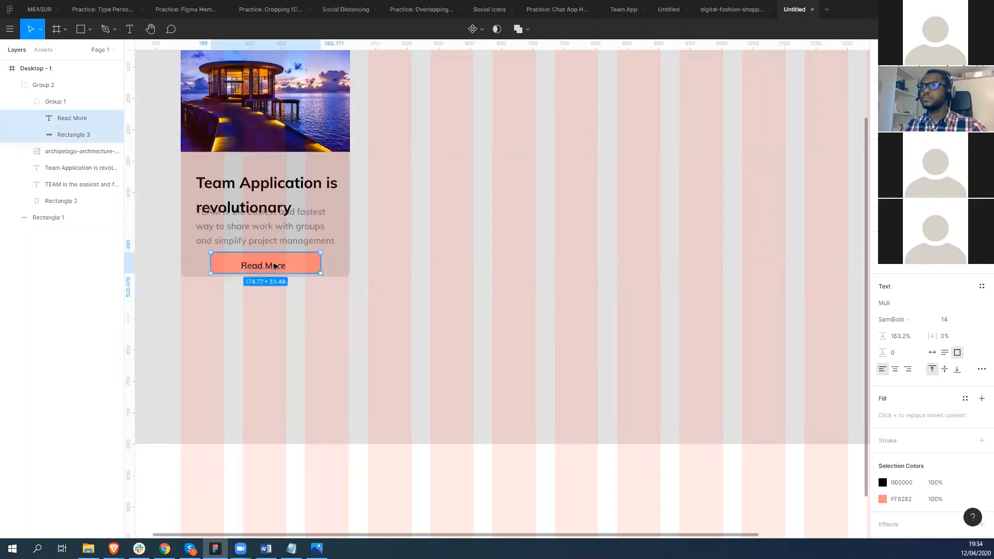
double_click(275, 265)
key(Escape)
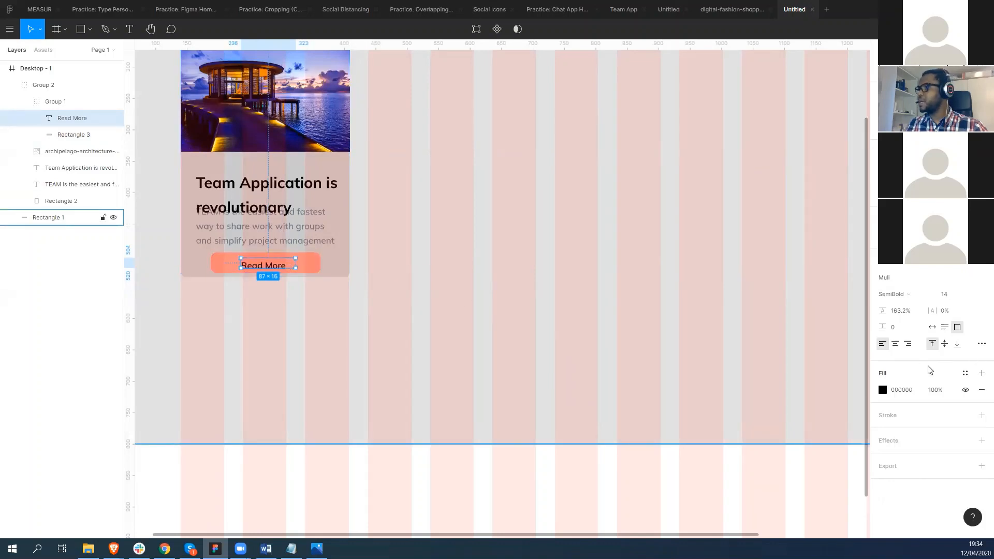
click(982, 343)
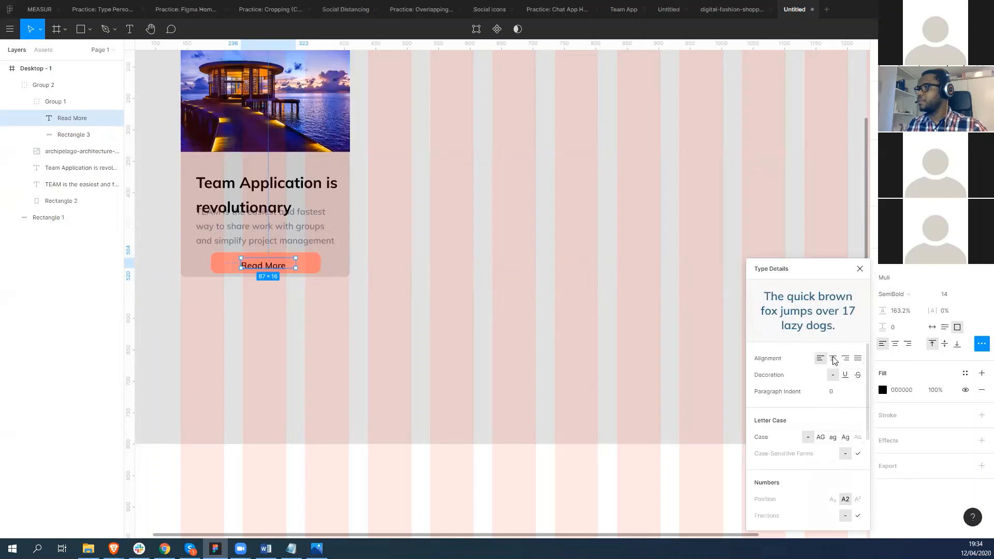
click(314, 264)
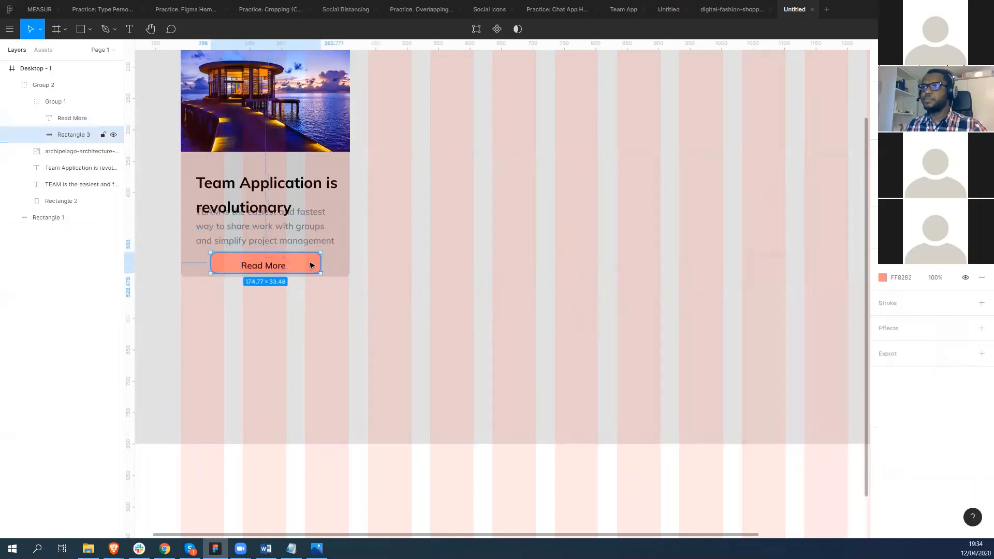
Step: Set the Read More label's line height to 119.7% to raise the text within the button
click(279, 267)
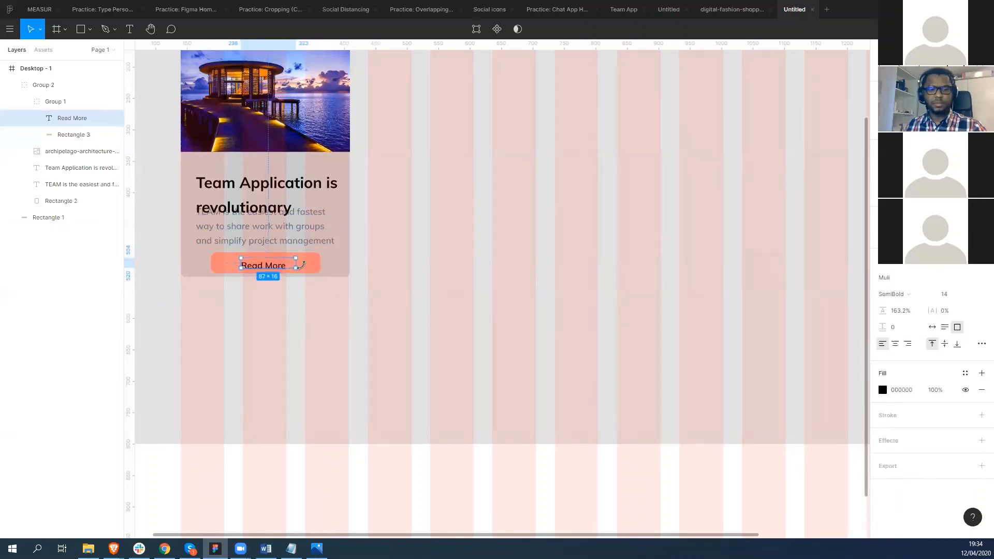
shift+click(312, 266)
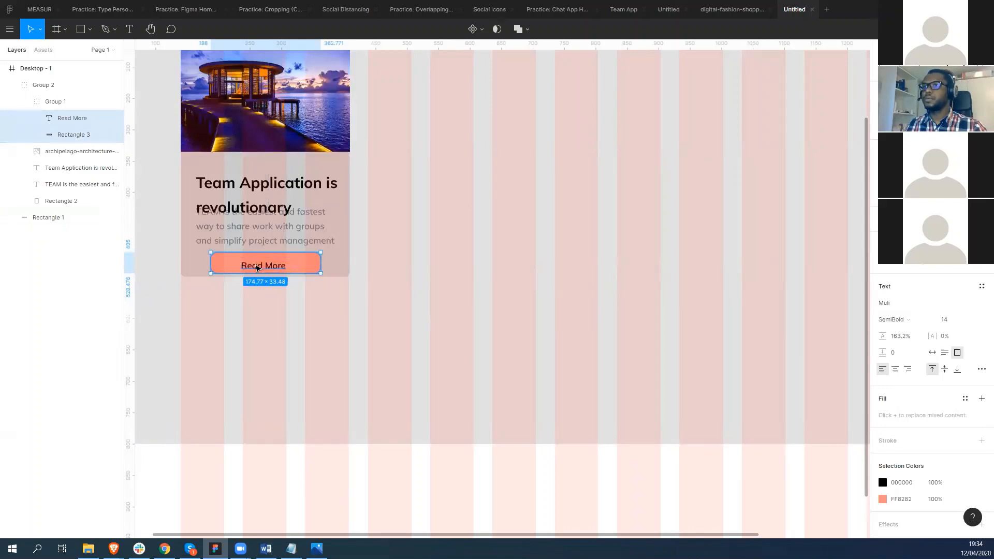
double_click(258, 267)
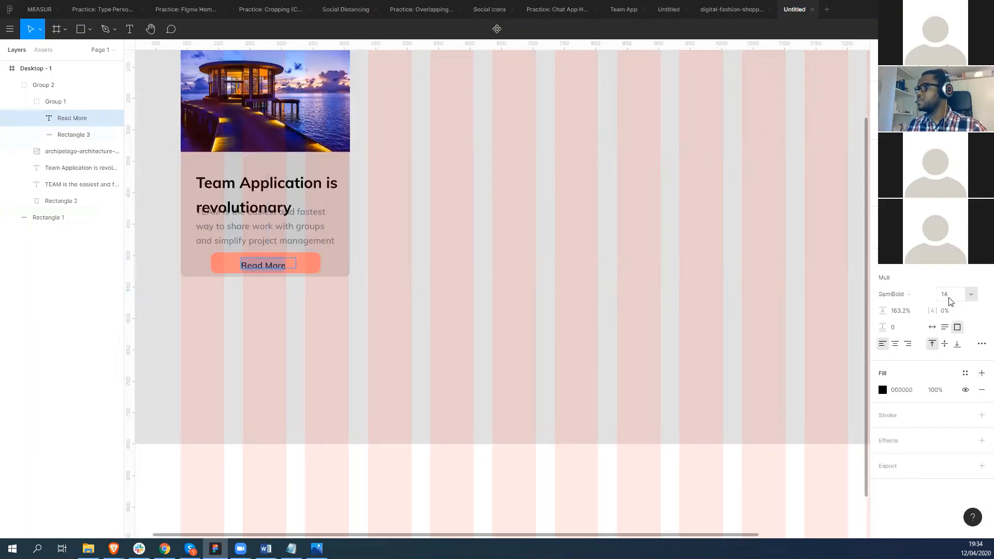
drag(883, 310, 836, 305)
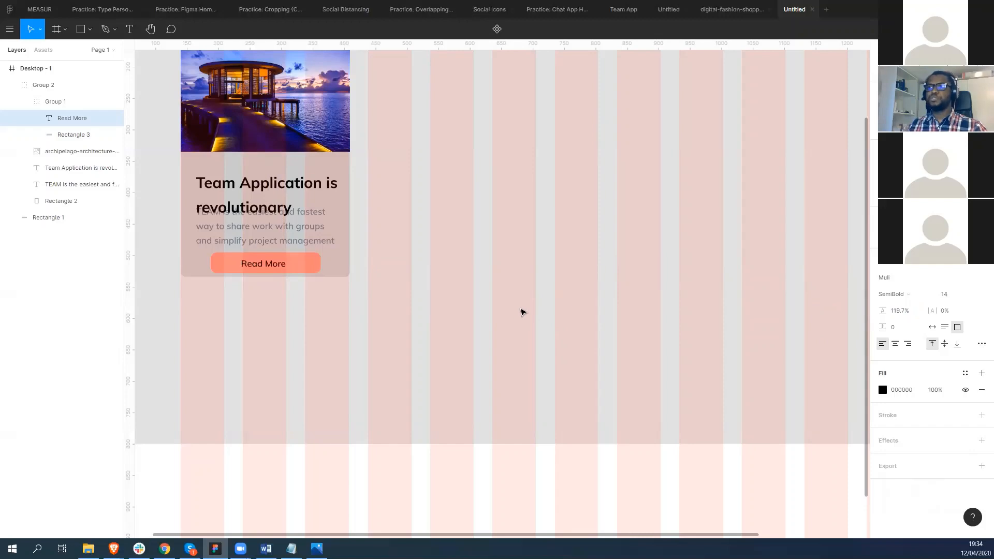
Step: Set the card heading's font size to 18 and move the heading up, clear of the description
click(324, 228)
click(295, 189)
double_click(294, 187)
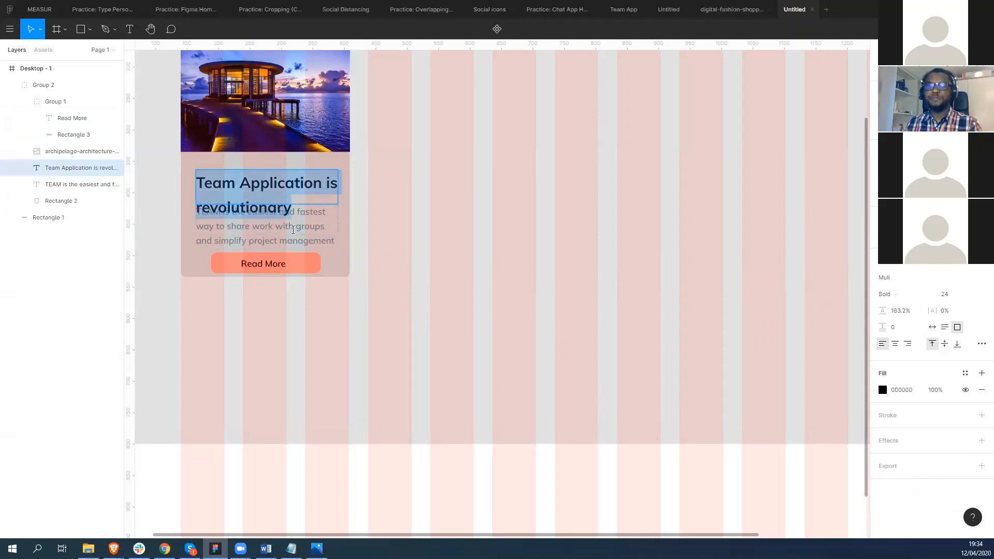
scroll(442, 273, up, 3)
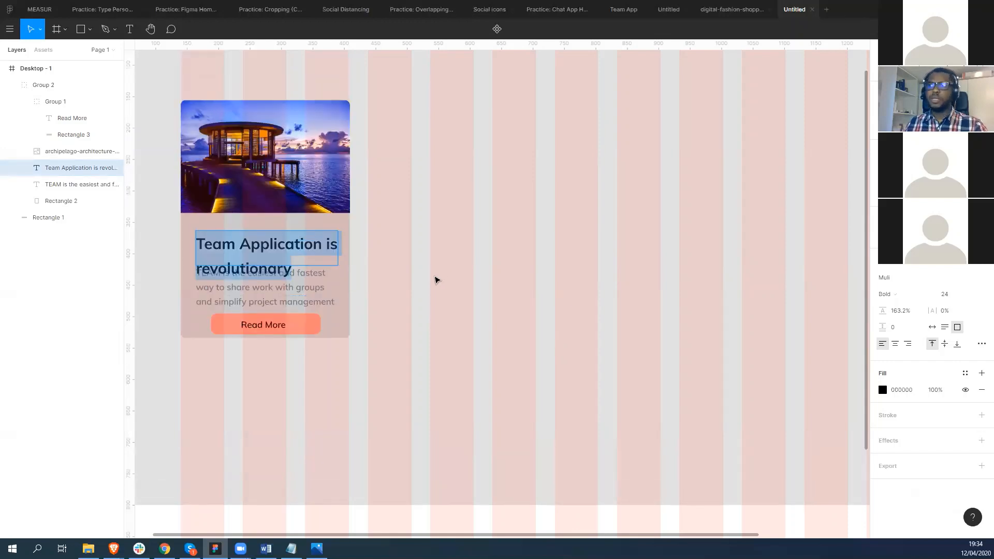
scroll(363, 280, up, 2)
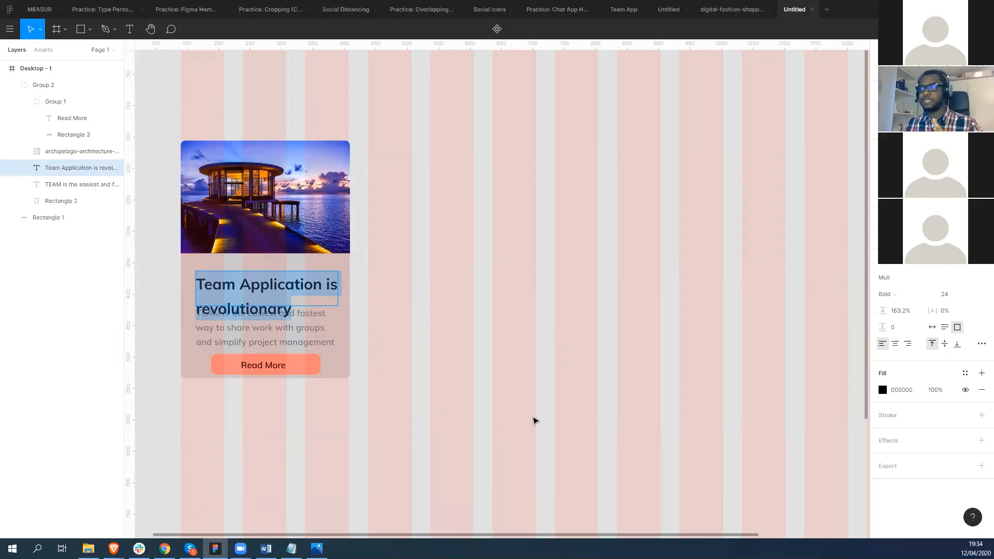
click(971, 296)
click(968, 282)
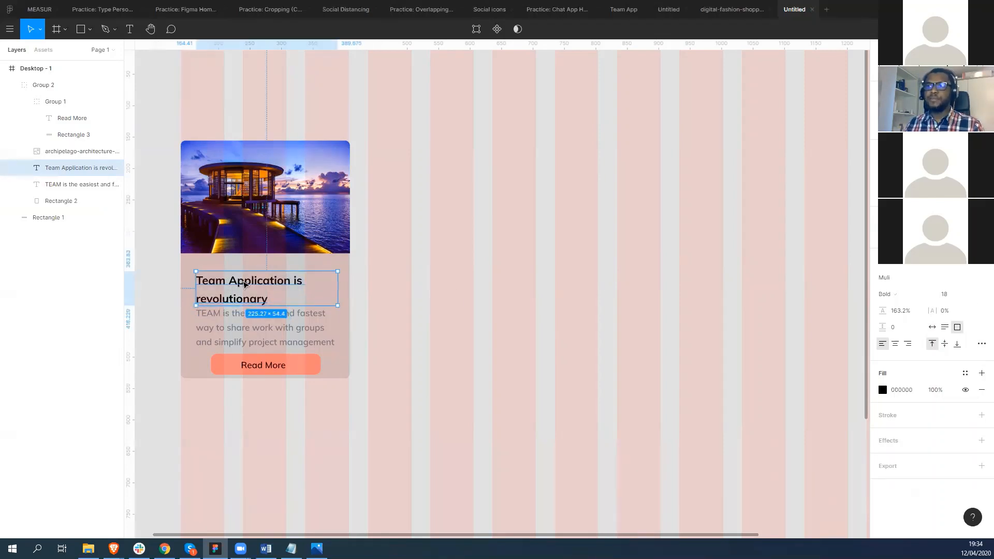
drag(243, 285, 244, 276)
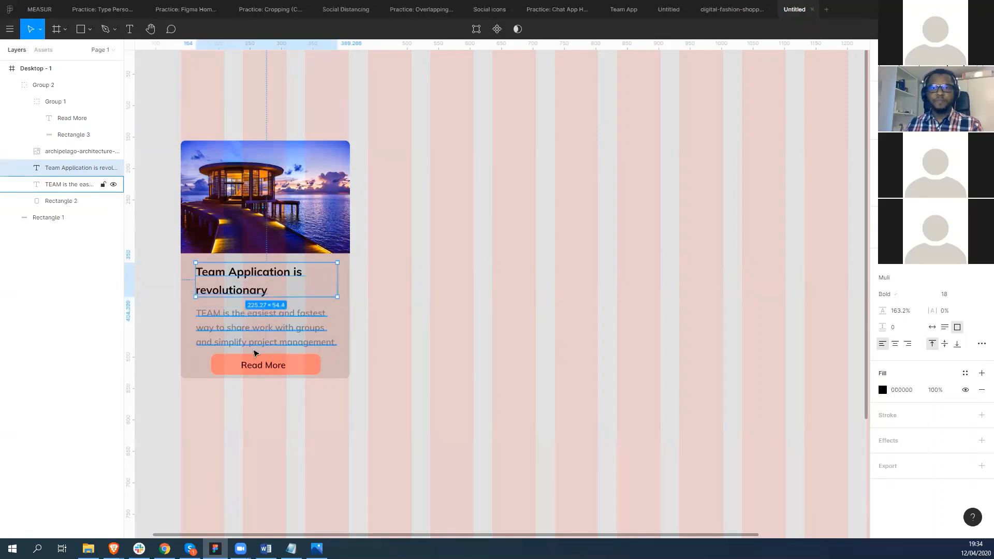
Step: Set the card description's font size to 12
click(229, 334)
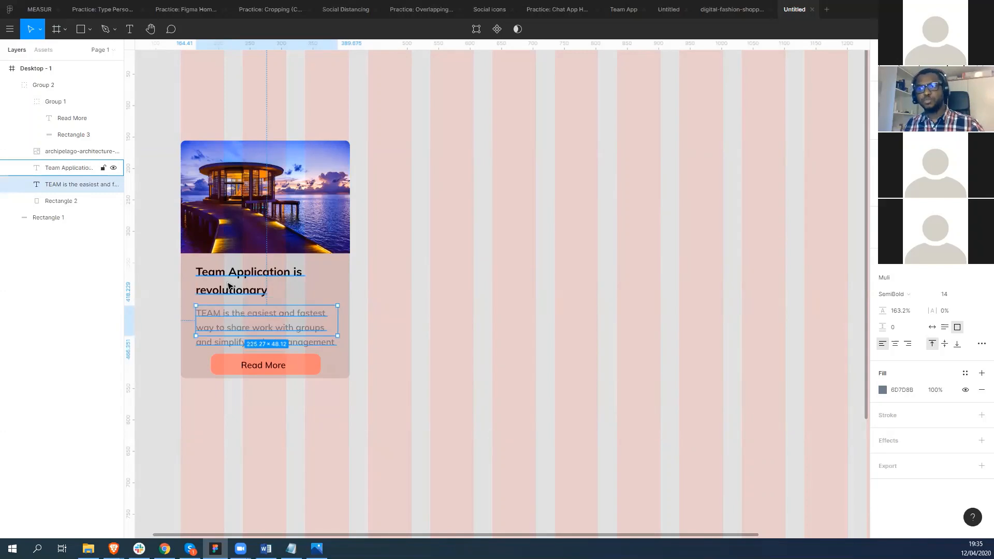
click(971, 295)
click(963, 271)
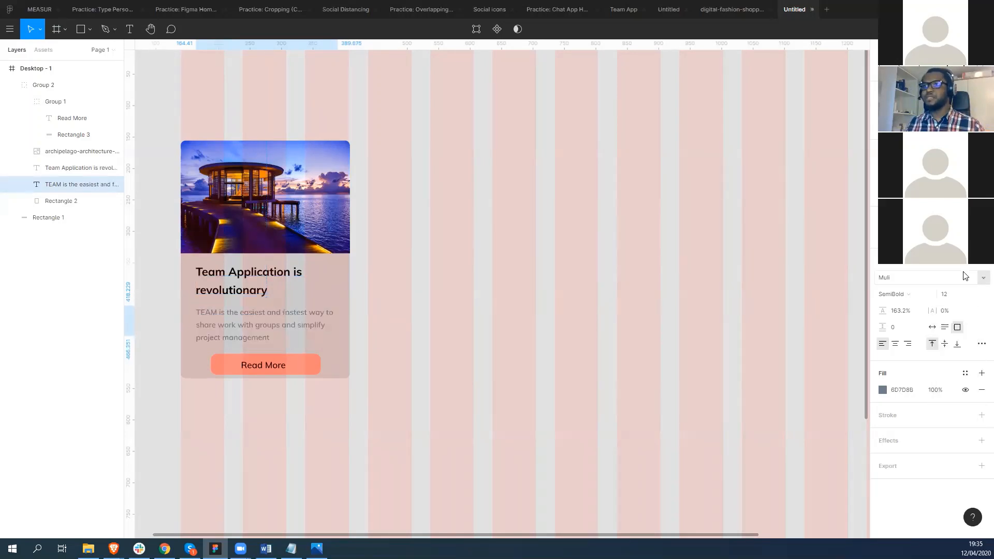
Step: Hide the layout grid to check the card without columns, and show the grid again
click(413, 430)
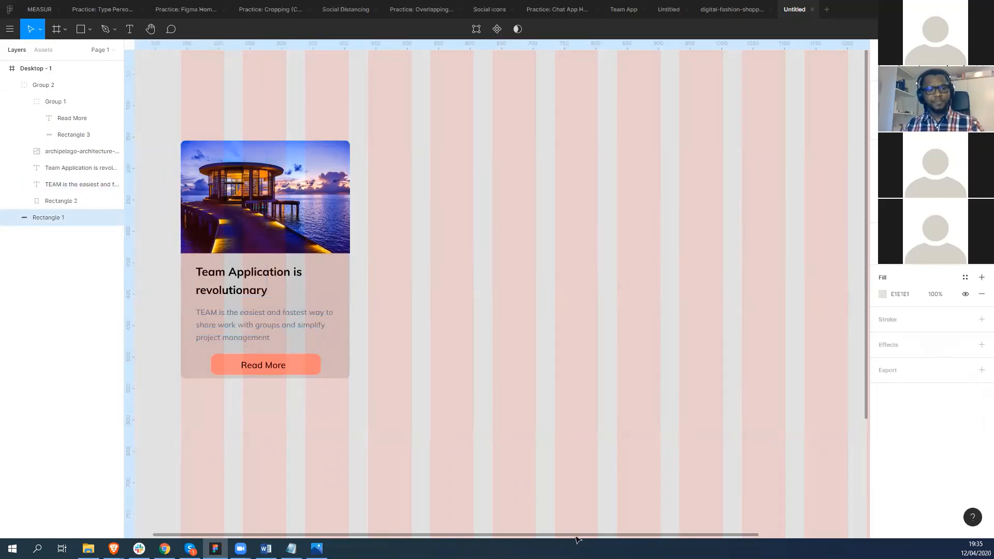
key(ctrl+shift+4)
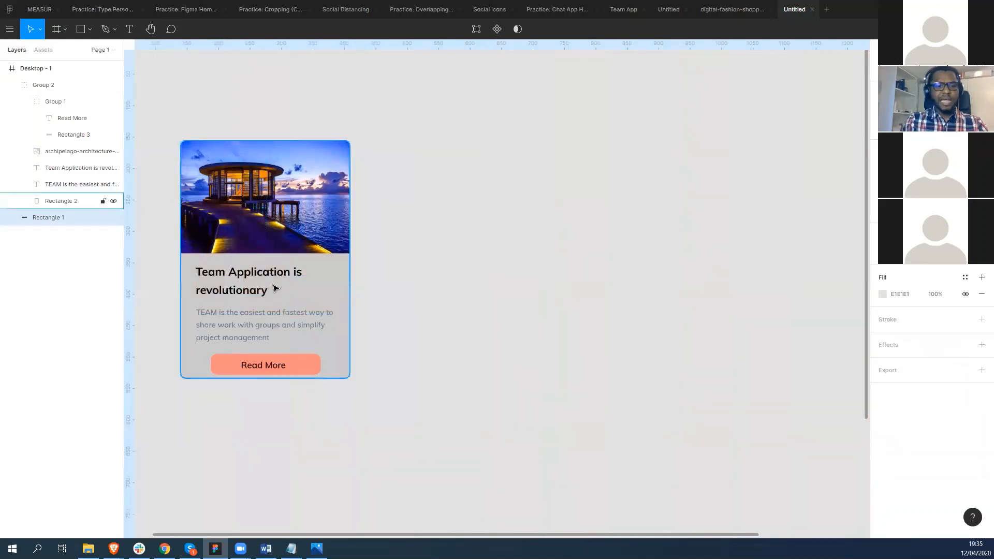
key(ctrl+shift+4)
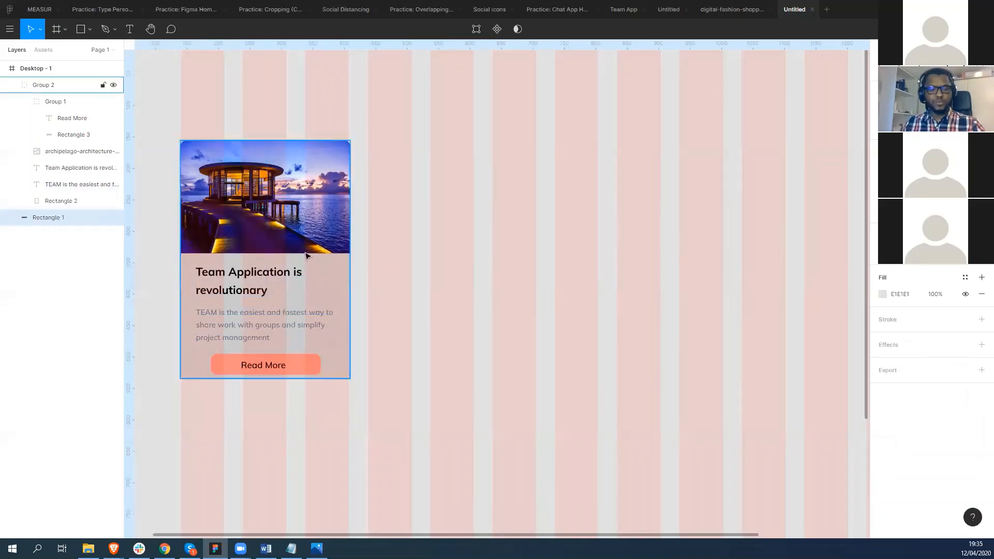
Step: Duplicate the card along the row so the copy spans the next three grid columns
drag(287, 239, 468, 242)
key(Delete)
click(316, 263)
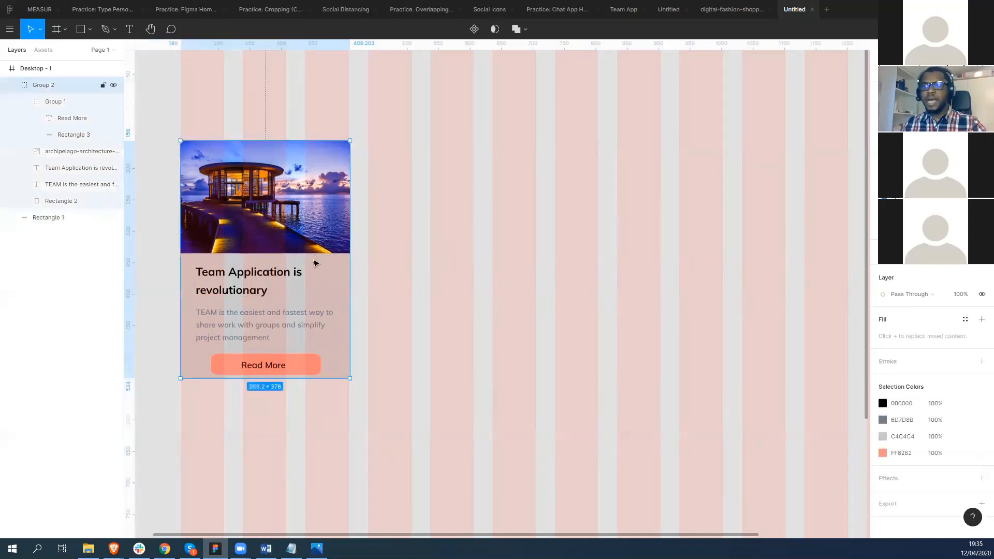
drag(316, 275, 502, 273)
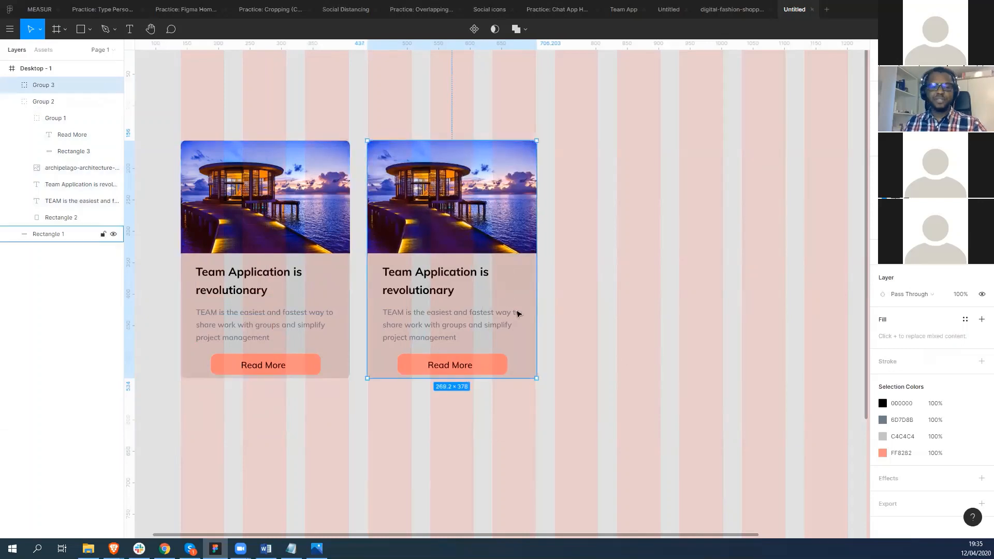
Step: Duplicate the card twice more along the row so four cards fill the twelve grid columns, and hide the layout grid
scroll(562, 327, down, 2)
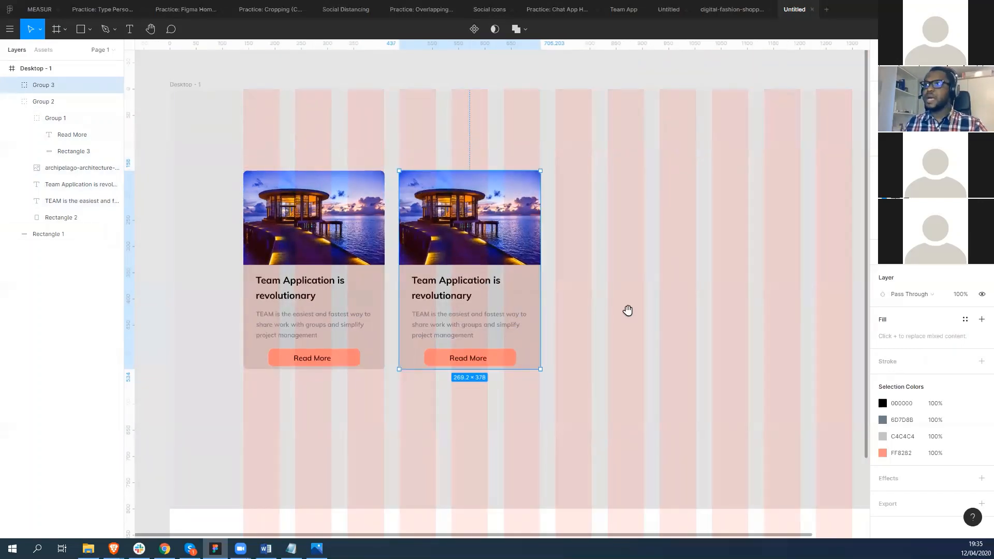
scroll(628, 311, right, 2)
drag(357, 242, 686, 240)
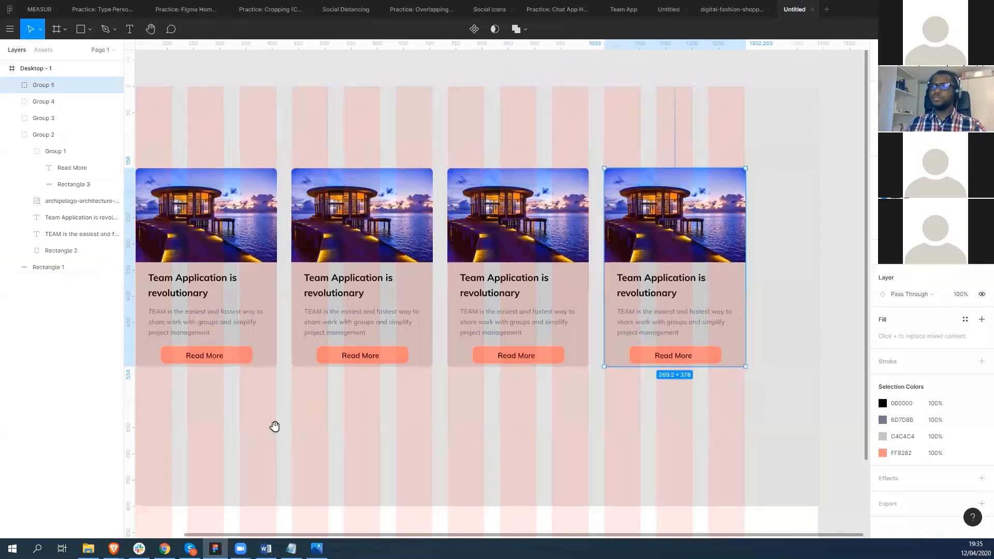
drag(275, 428, 370, 447)
scroll(368, 462, down, 3)
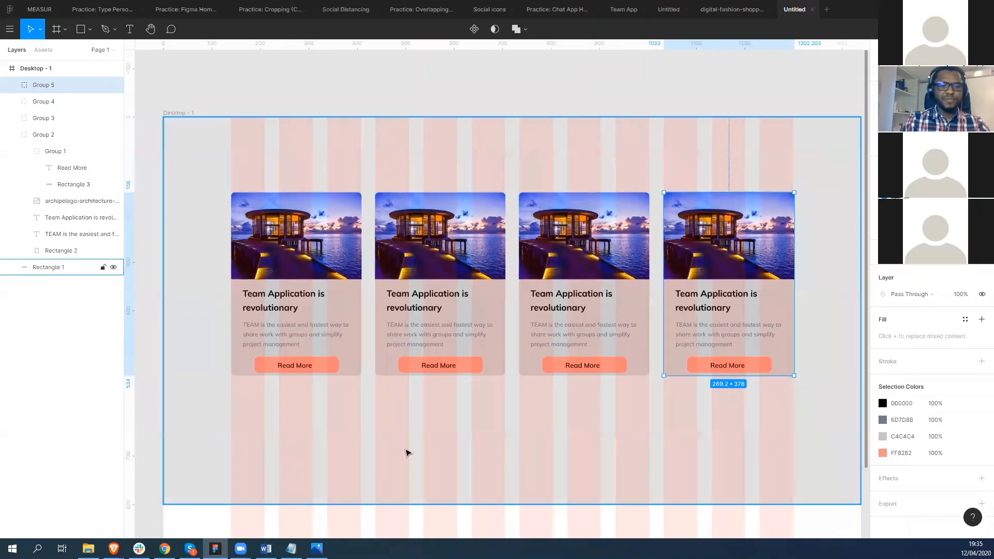
key(ctrl+g)
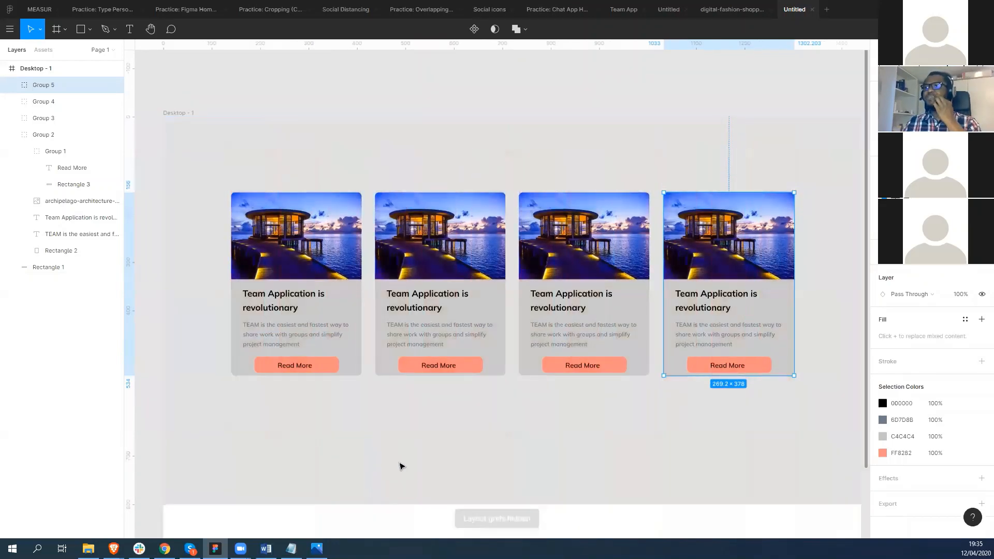
click(351, 484)
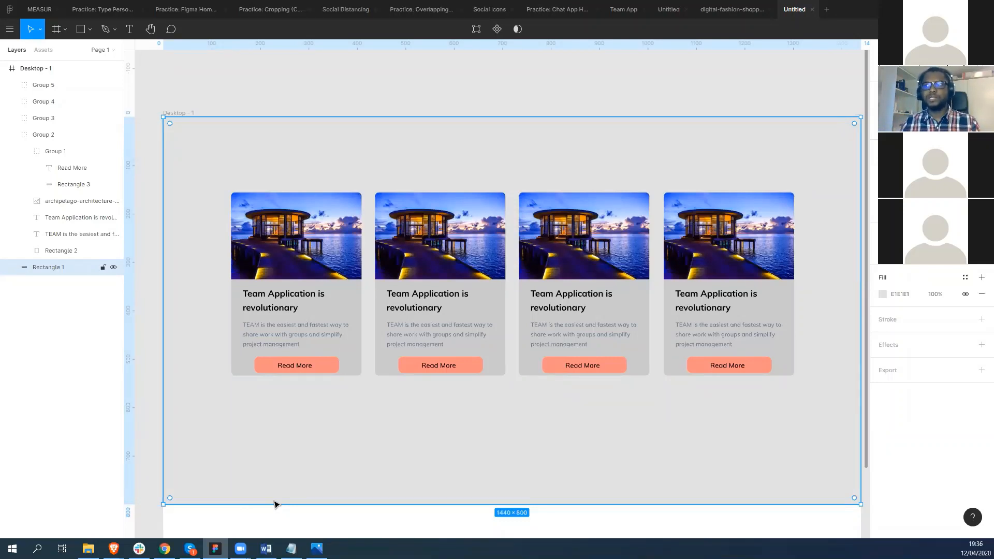
Step: Reduce the line height of the first card's heading to 139.6%
click(269, 310)
double_click(268, 309)
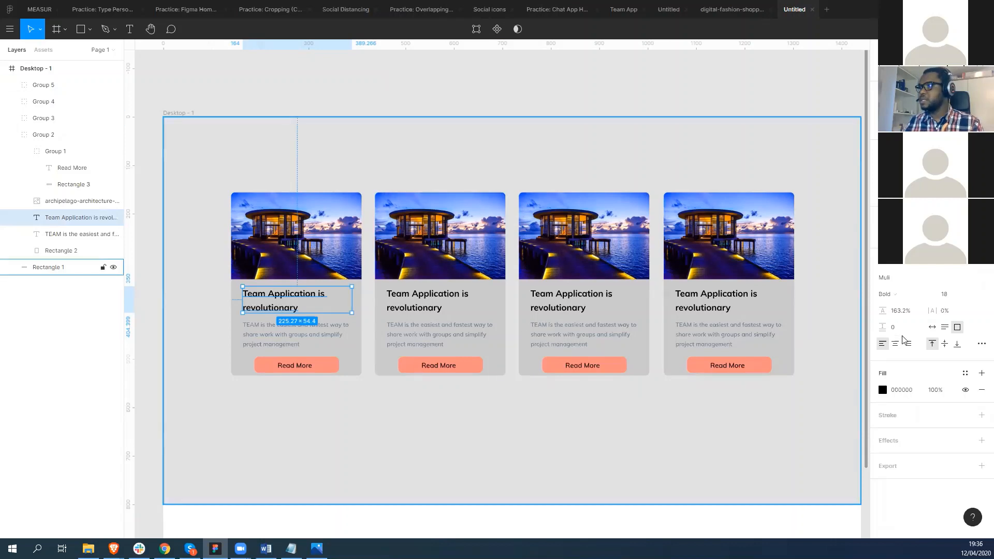
drag(883, 310, 802, 353)
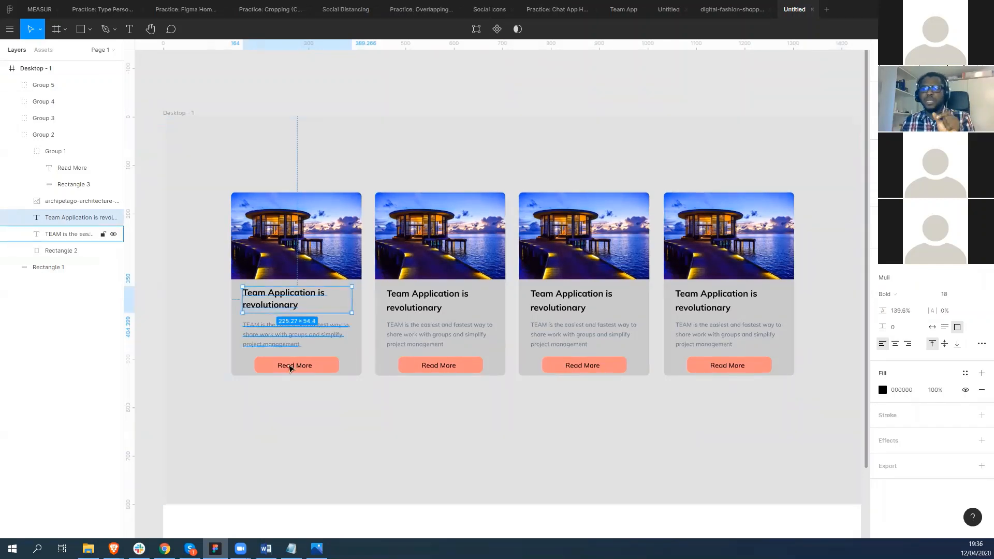
click(296, 395)
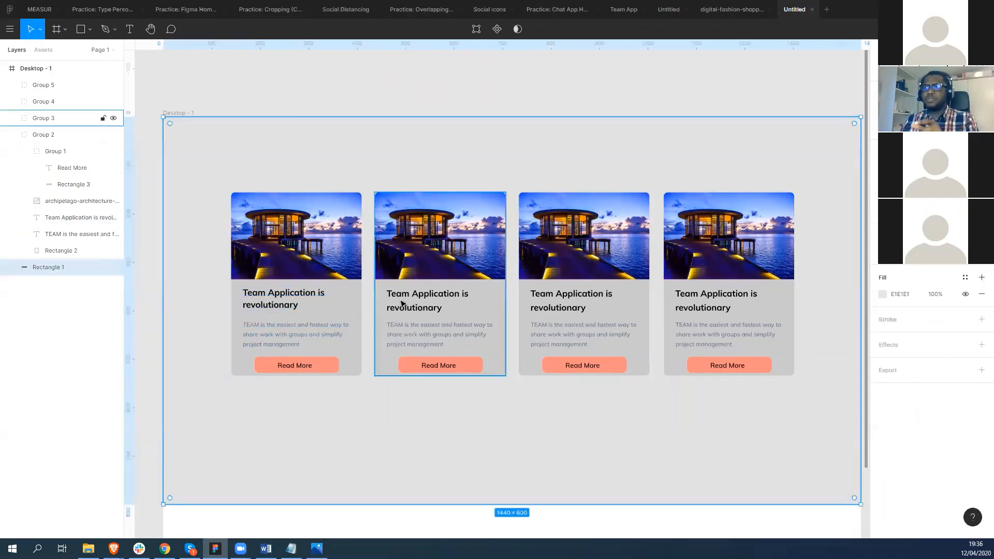
click(276, 310)
double_click(276, 309)
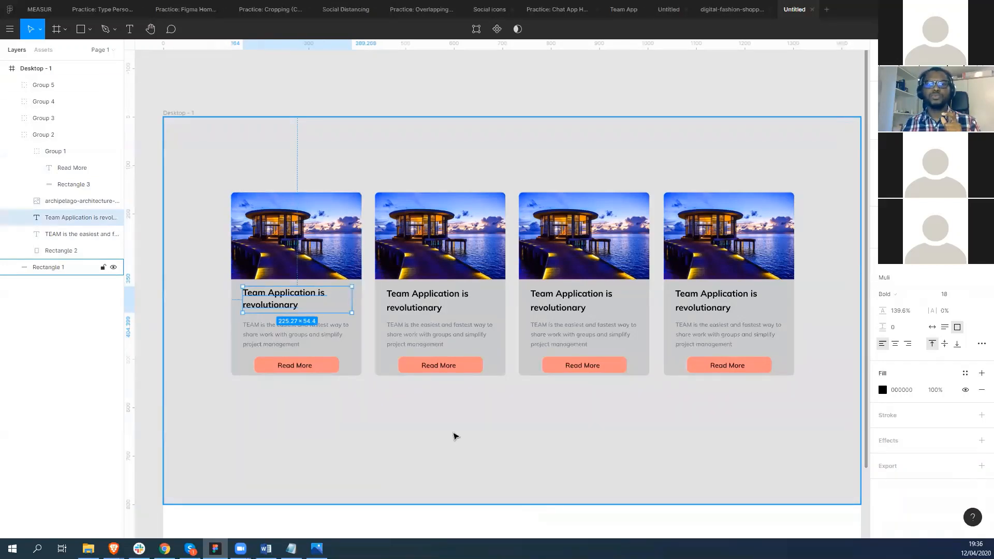
click(455, 437)
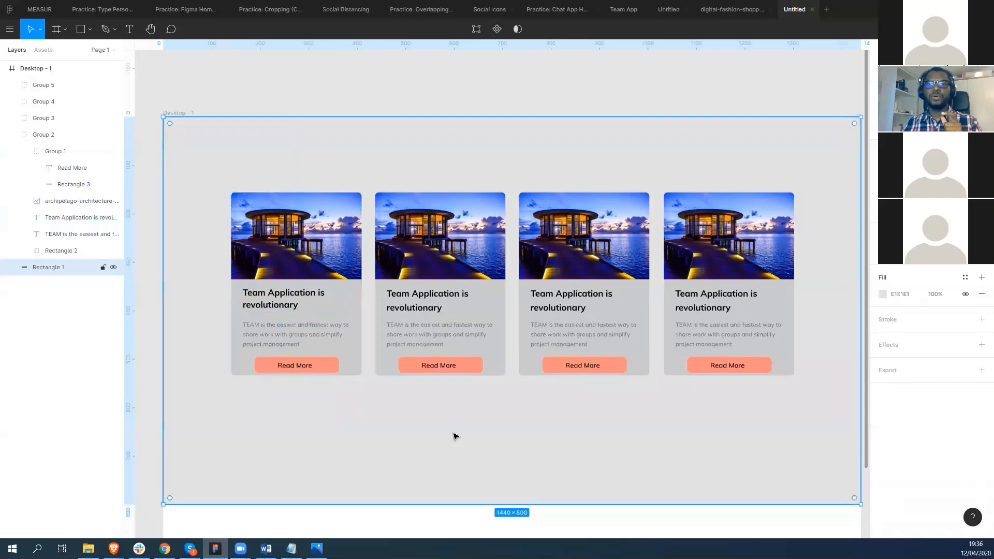
double_click(419, 240)
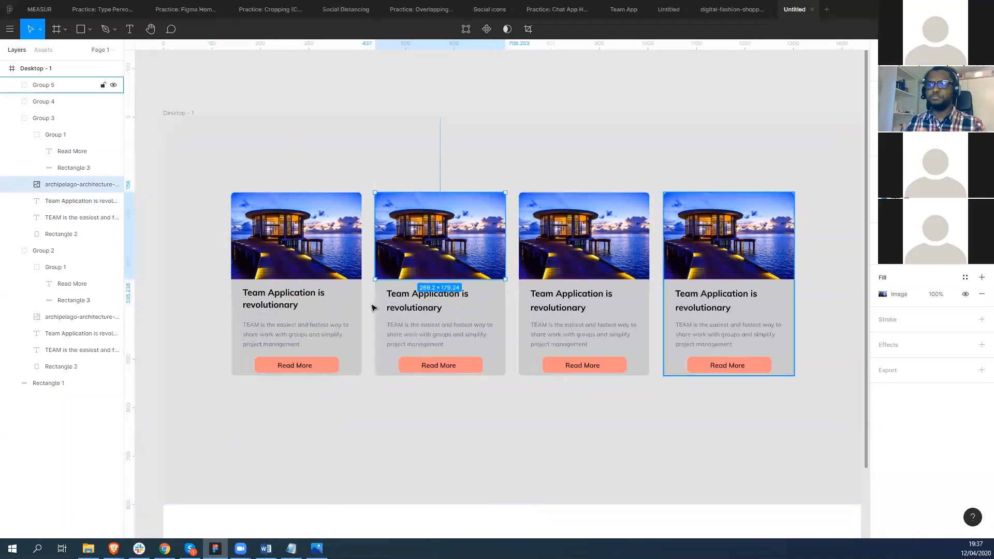
click(380, 410)
drag(212, 168, 219, 169)
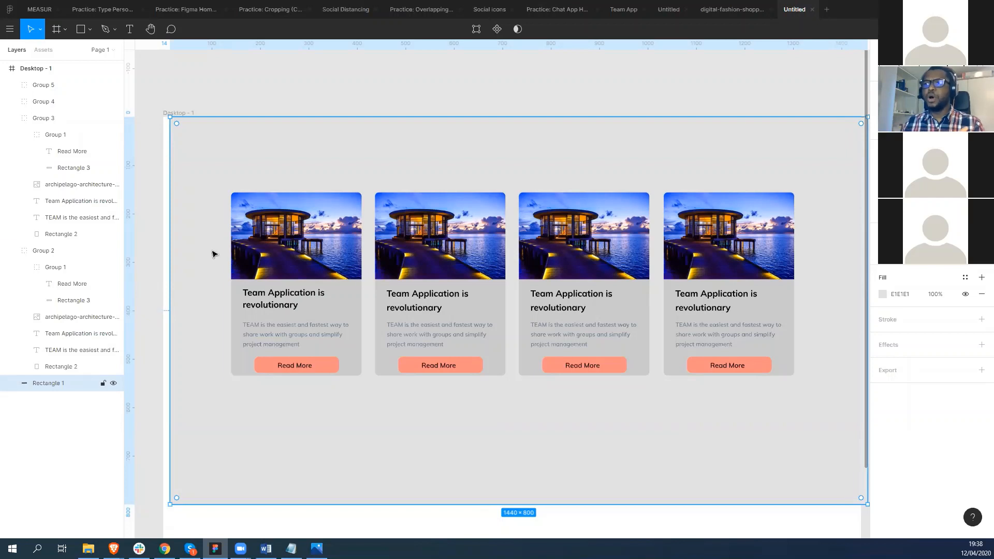
click(327, 247)
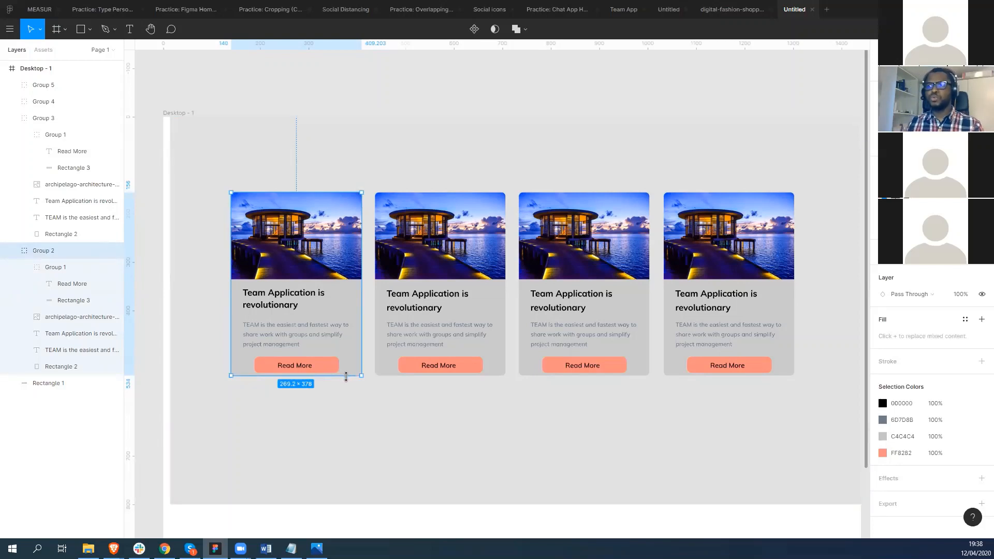
drag(347, 377, 345, 385)
key(ctrl+z)
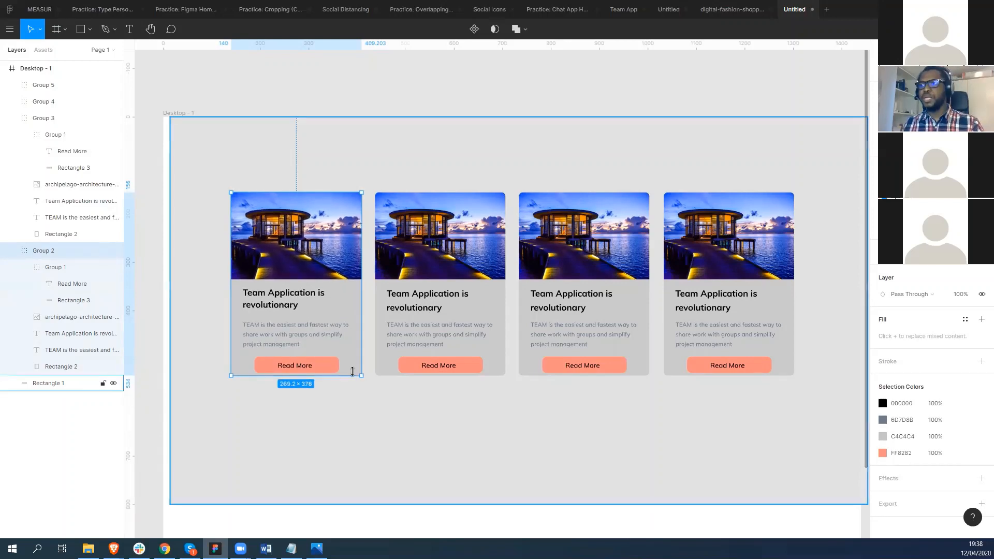
Step: Extend only the first card's background rectangle downward to leave more space below the Read More button
double_click(357, 368)
drag(351, 379, 349, 386)
click(346, 432)
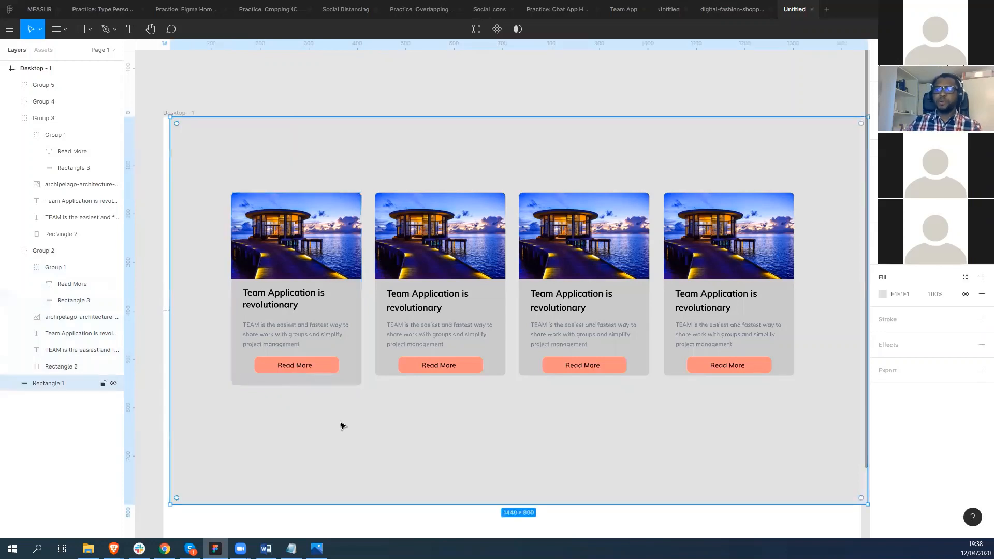
Step: Move the rectangle of the first card's Read More button so its left edge lines up with the card text
double_click(301, 365)
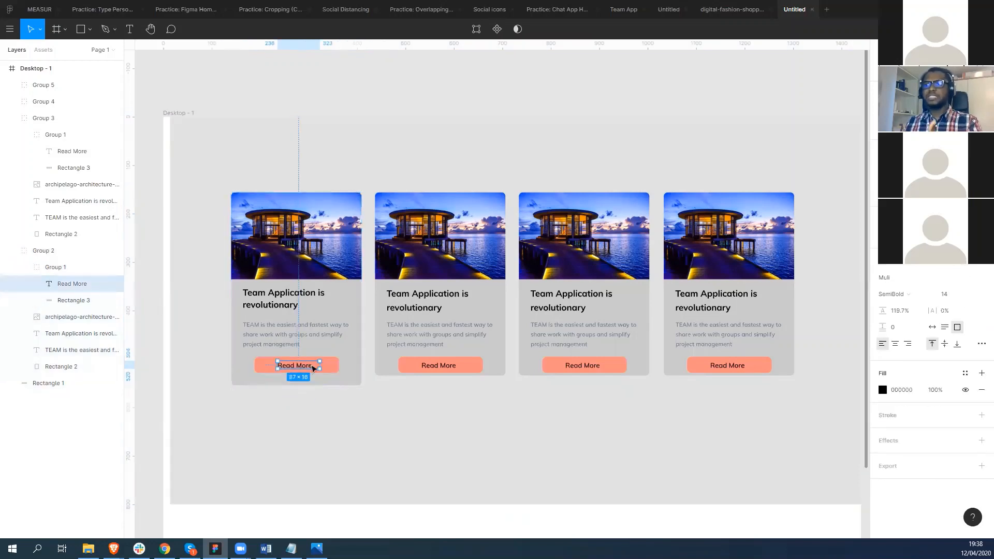
double_click(334, 371)
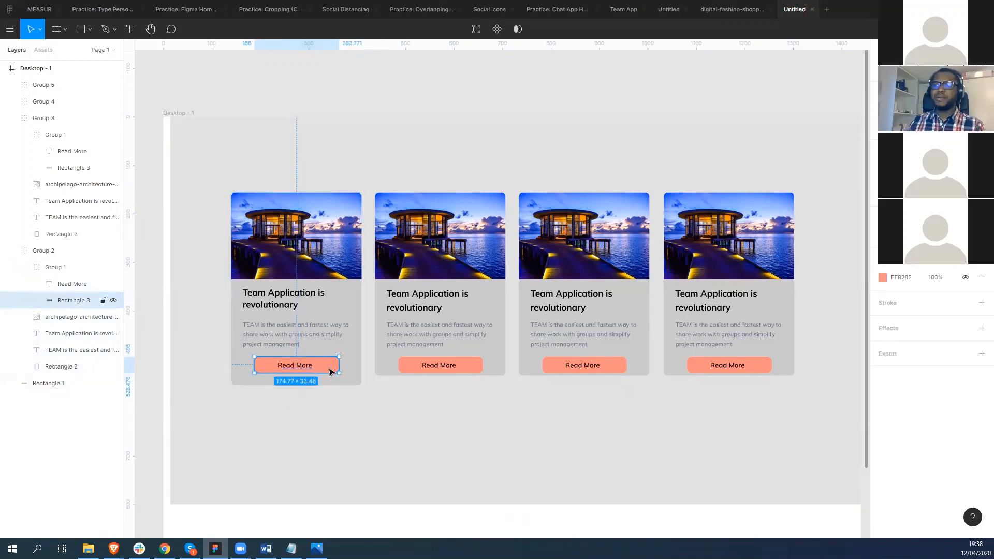
drag(325, 366, 313, 367)
click(329, 405)
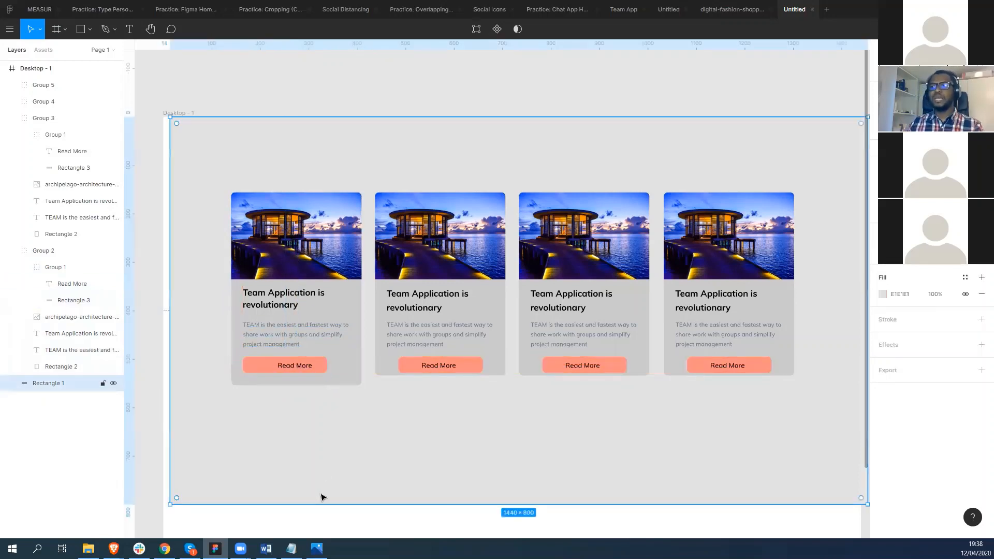
Step: Extend the first card's description text box downward to 226 × 65 so it encloses all three lines
click(295, 344)
click(293, 342)
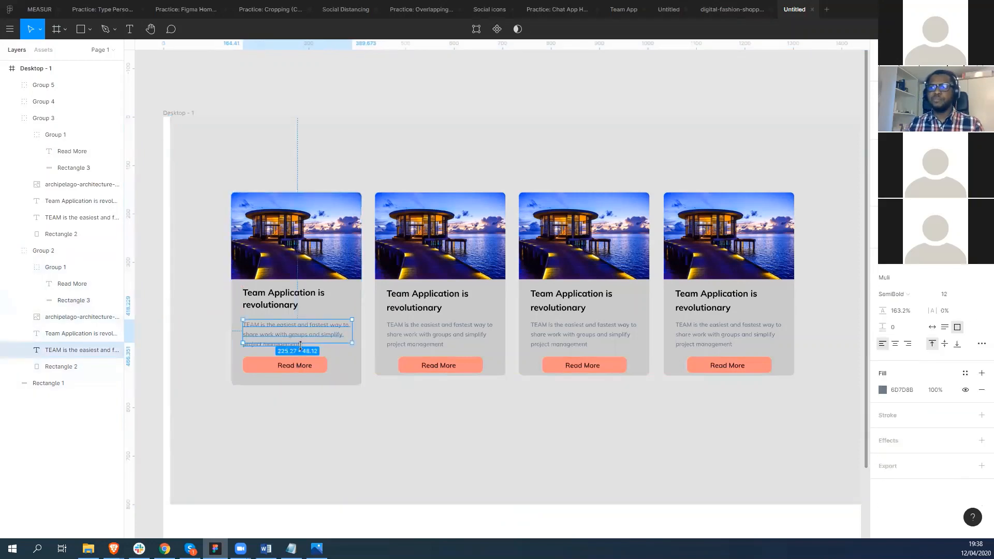
drag(327, 345, 330, 352)
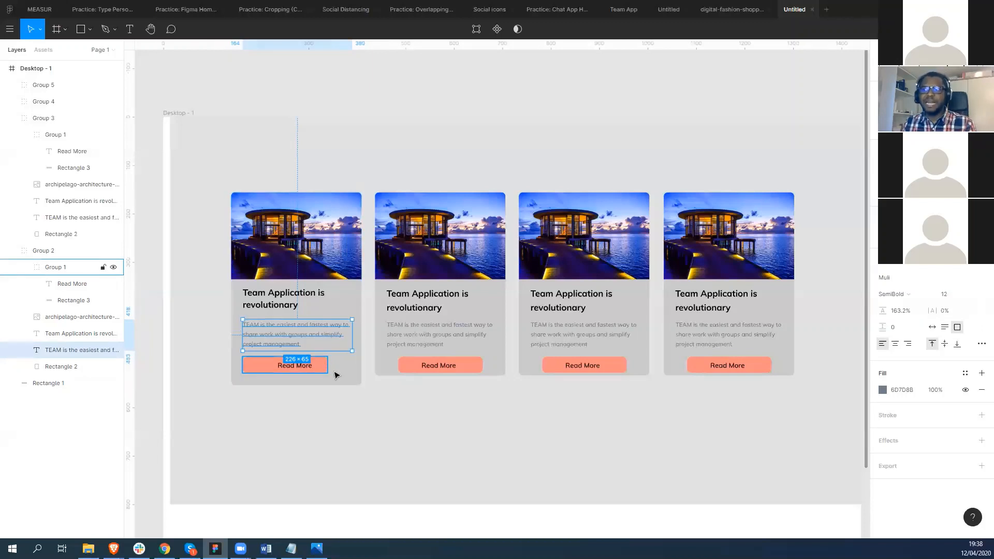
click(345, 409)
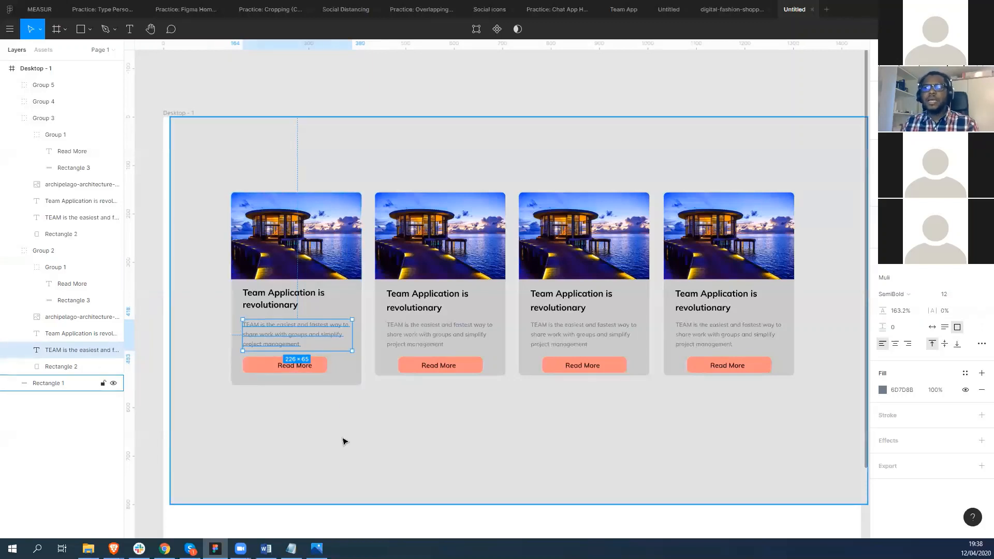
Step: Move the first card's Read More label left to centre it on its shifted button rectangle
triple_click(300, 366)
drag(299, 367, 285, 367)
click(309, 394)
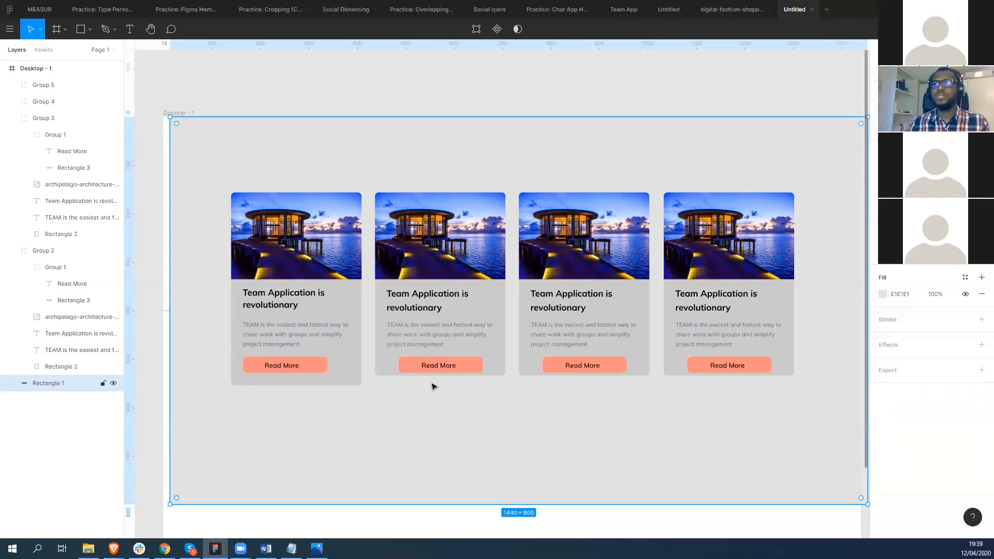
Step: Realign the large background rectangle with the Desktop - 1 frame and collapse the expanded card groups in the layer tree
drag(339, 486, 328, 484)
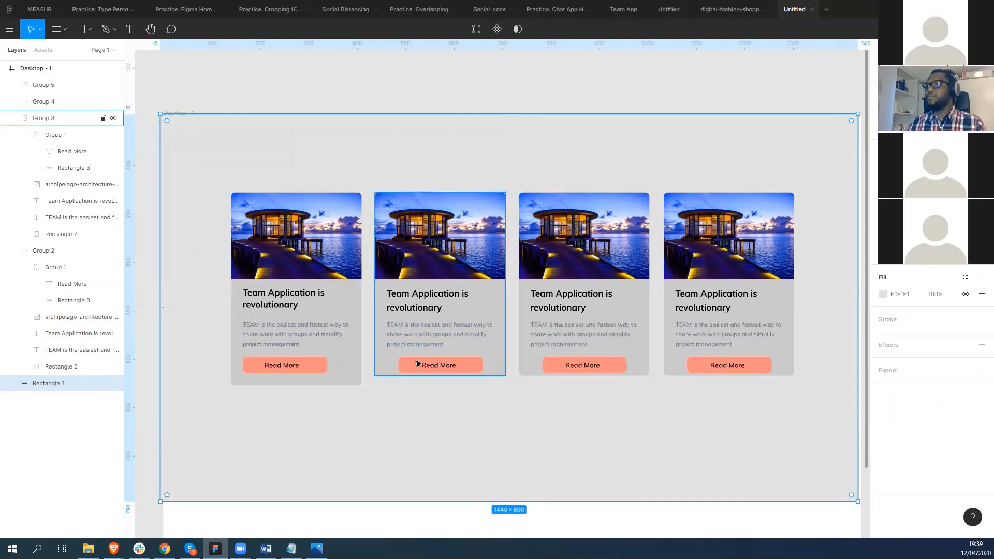
drag(321, 418, 328, 421)
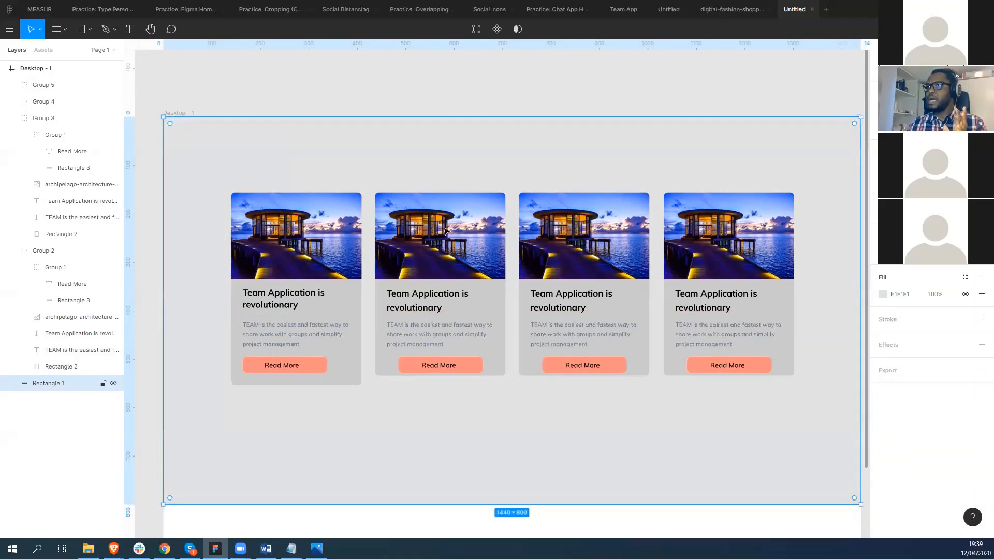
click(437, 88)
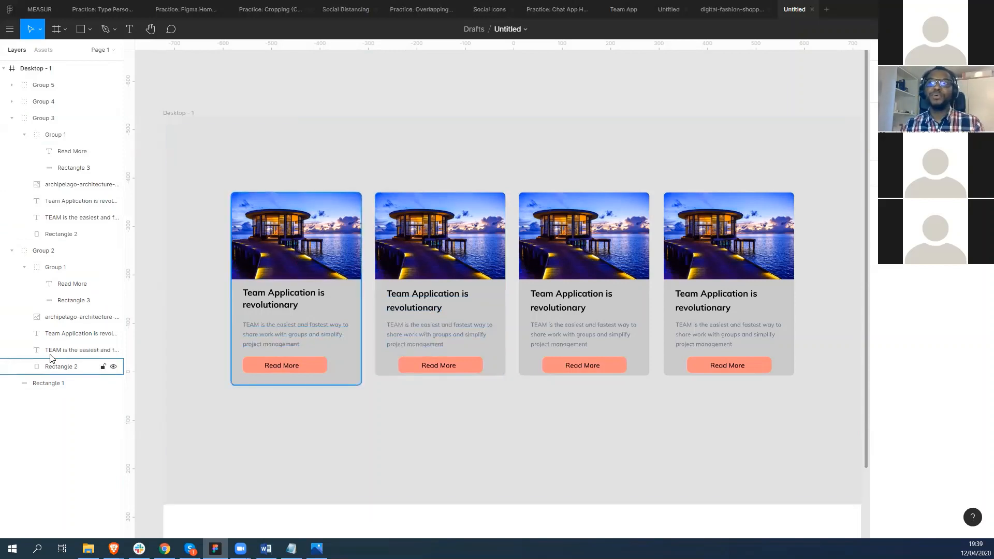
click(12, 118)
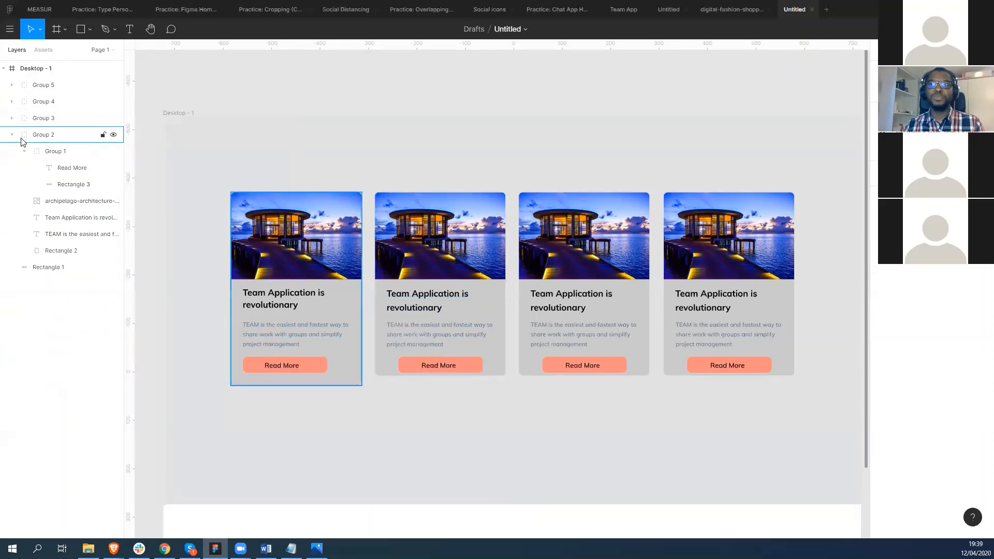
click(11, 135)
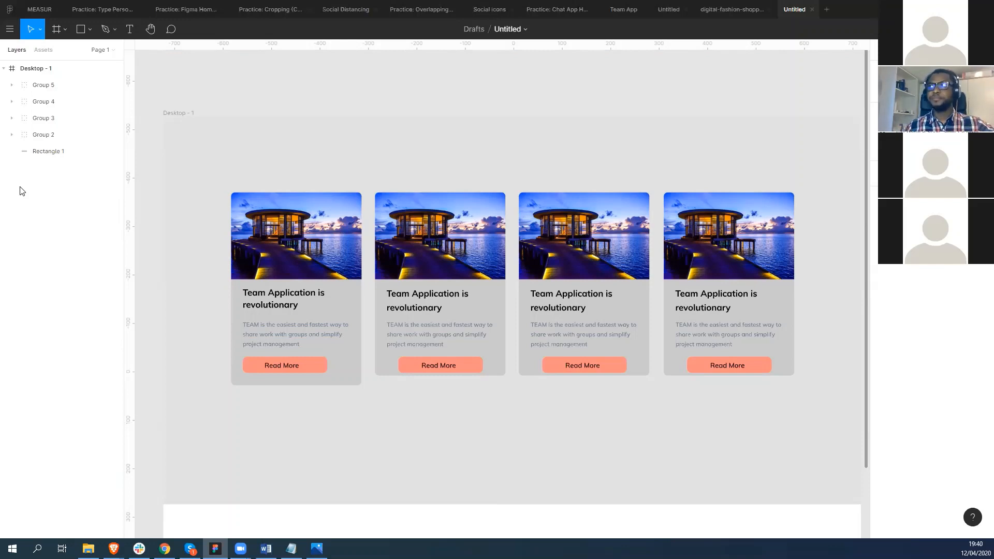
Step: Switch to the Brave browser and open booking.com in a new tab
click(934, 8)
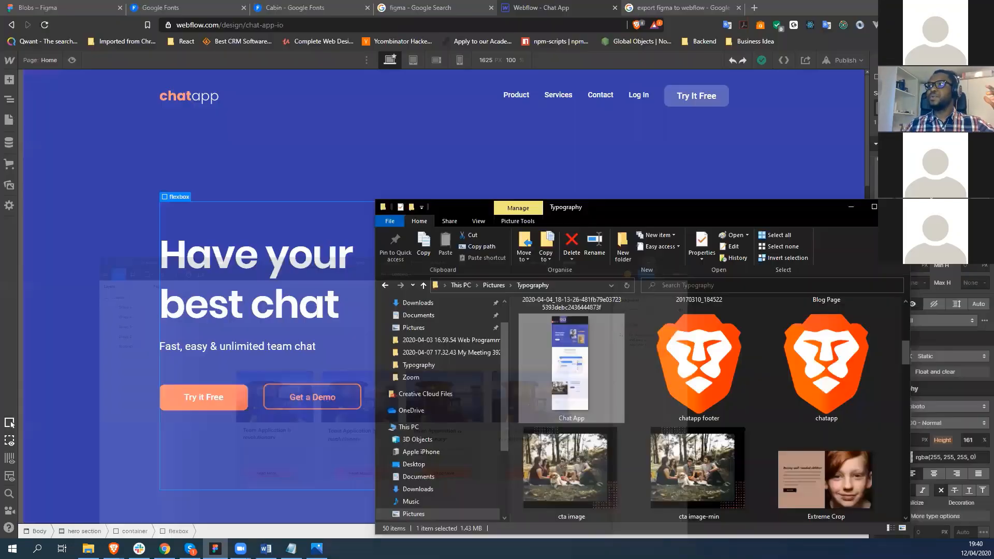
click(754, 9)
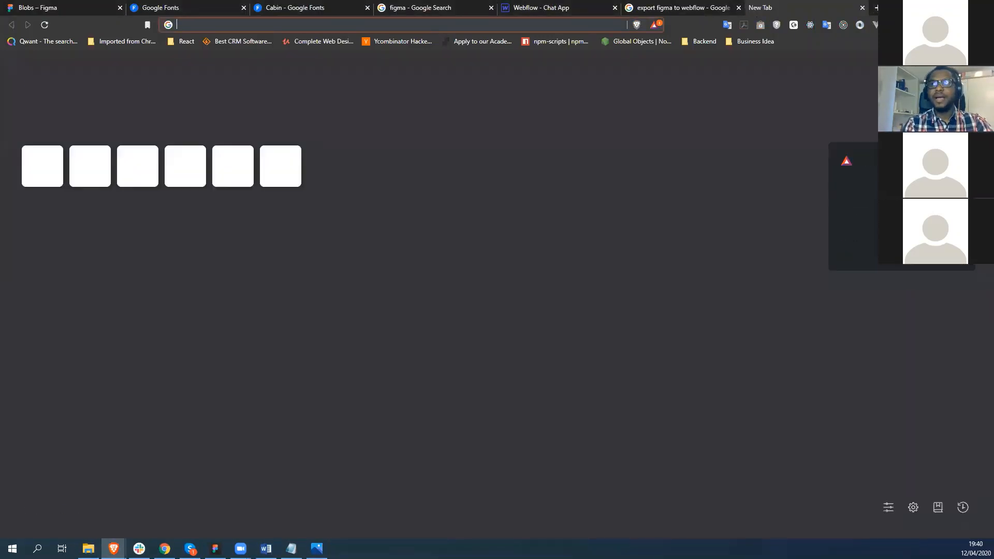
text(booking.com)
key(Return)
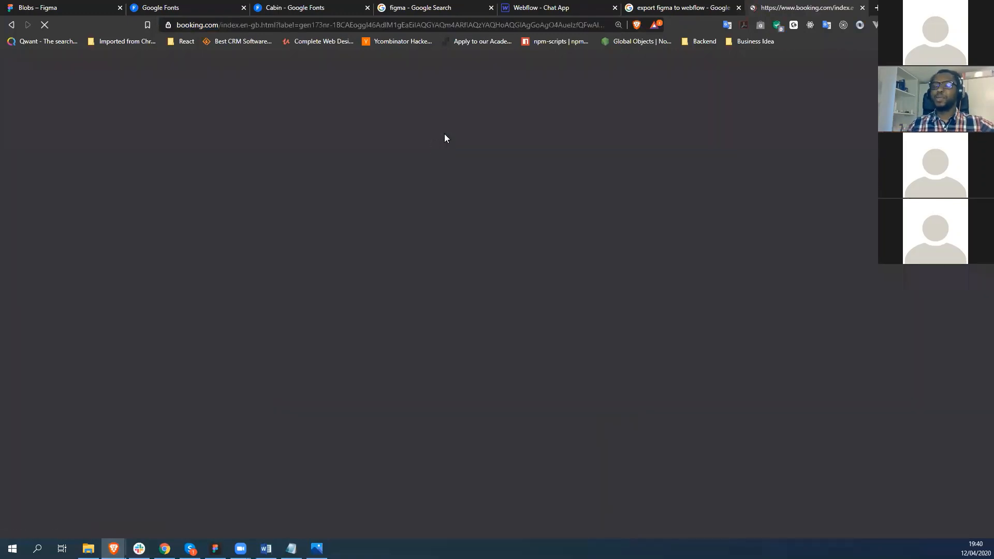
Step: Examine the booking.com homepage's source code through to its end at a smaller zoom, and switch back to Figma
right_click(444, 137)
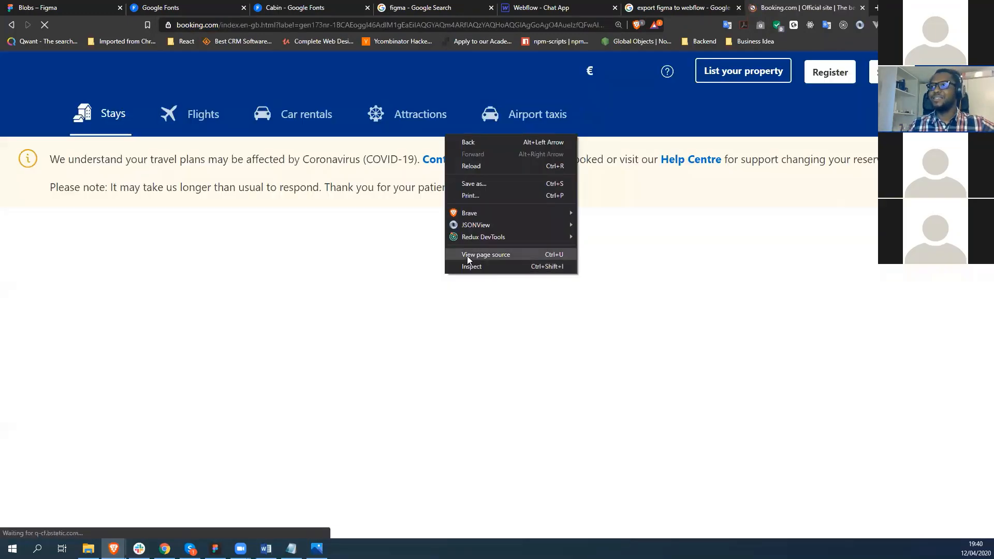
click(467, 256)
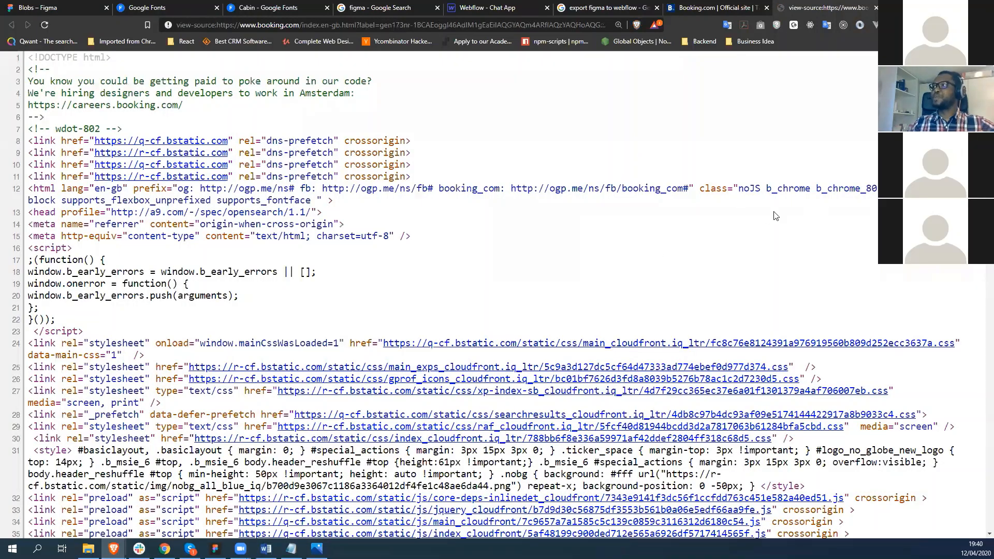
key(ctrl+minus)
key(ctrl+minus)
key(ctrl+minus)
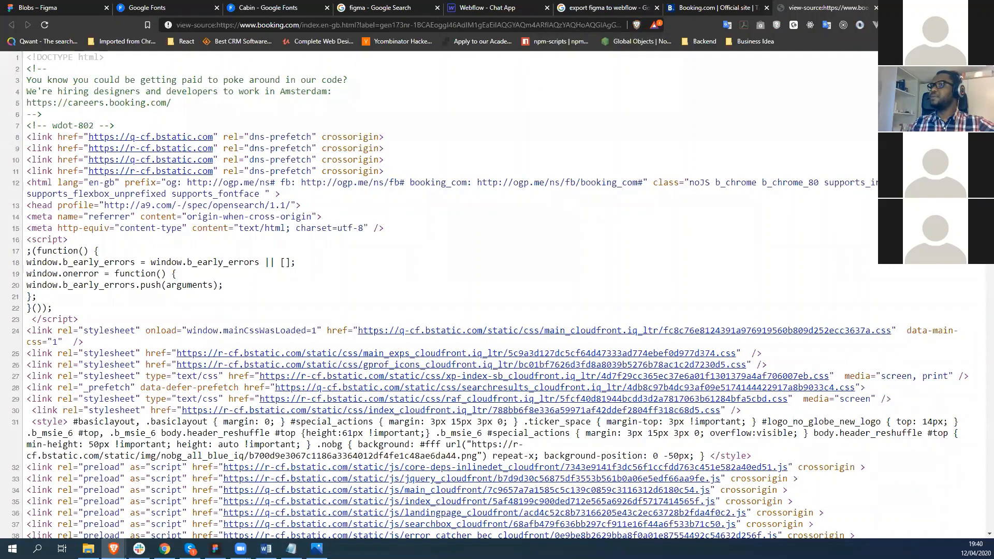
drag(990, 64, 928, 535)
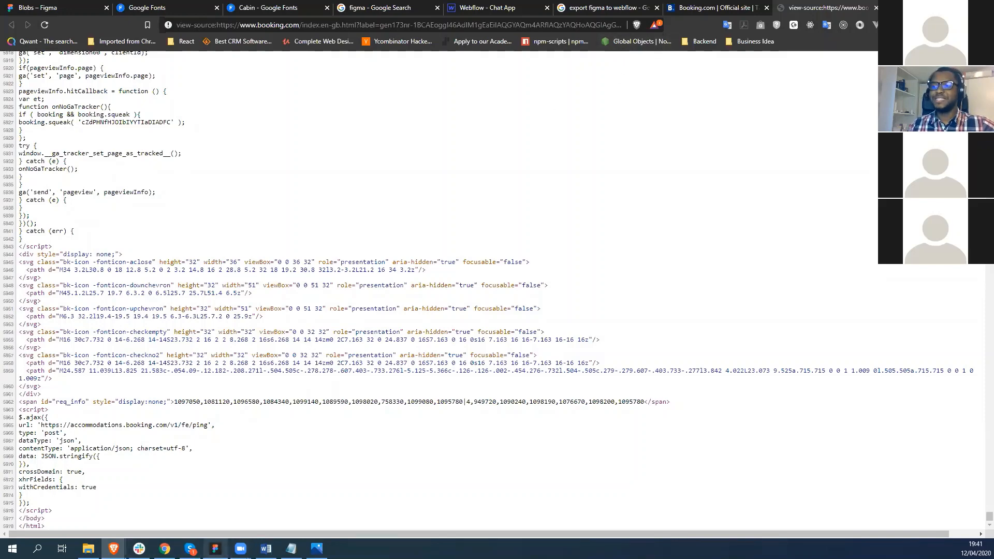
click(215, 549)
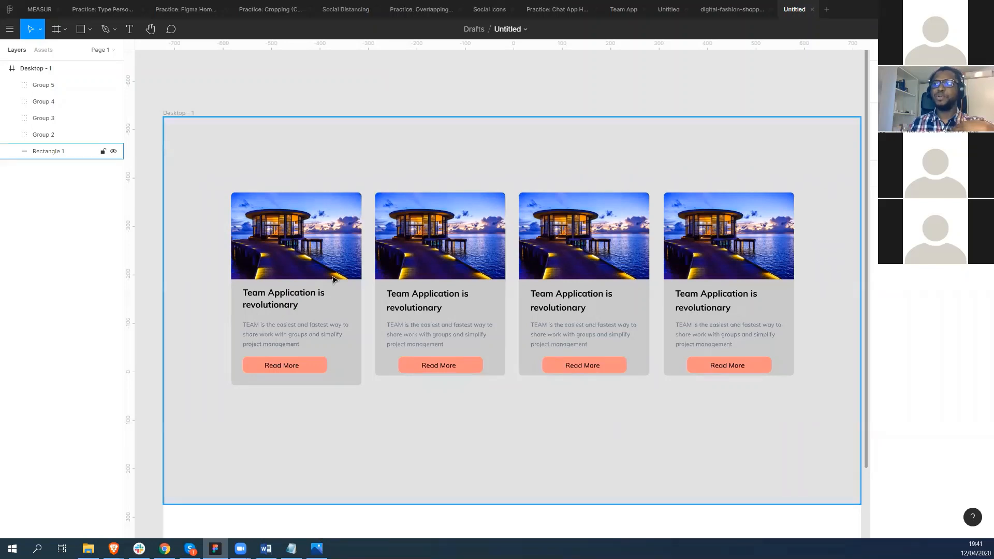
click(271, 469)
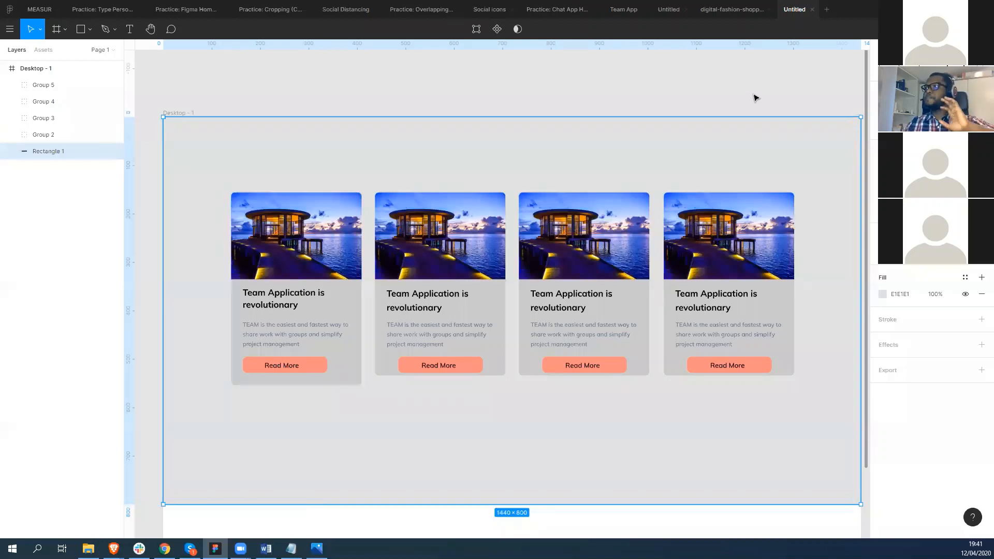
click(735, 100)
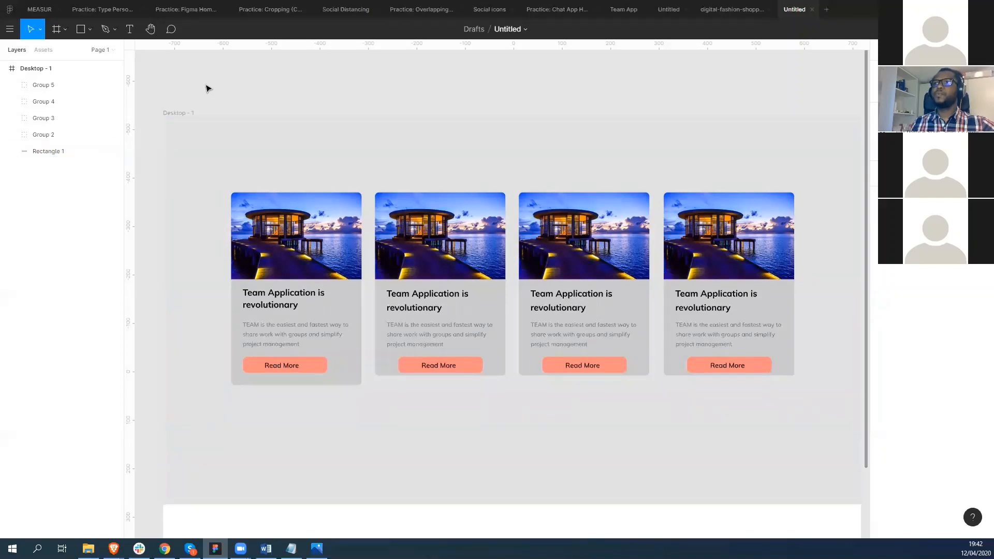
click(479, 447)
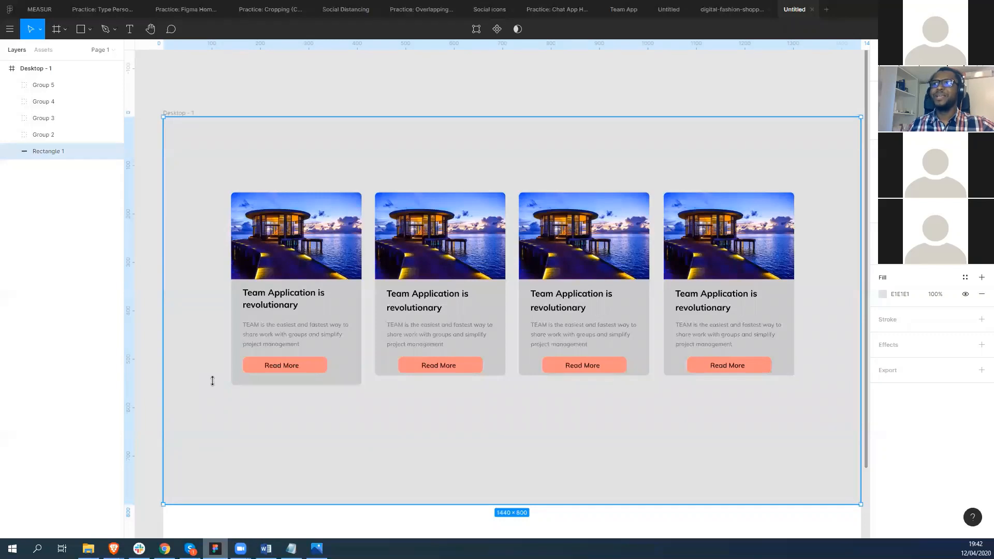
click(329, 91)
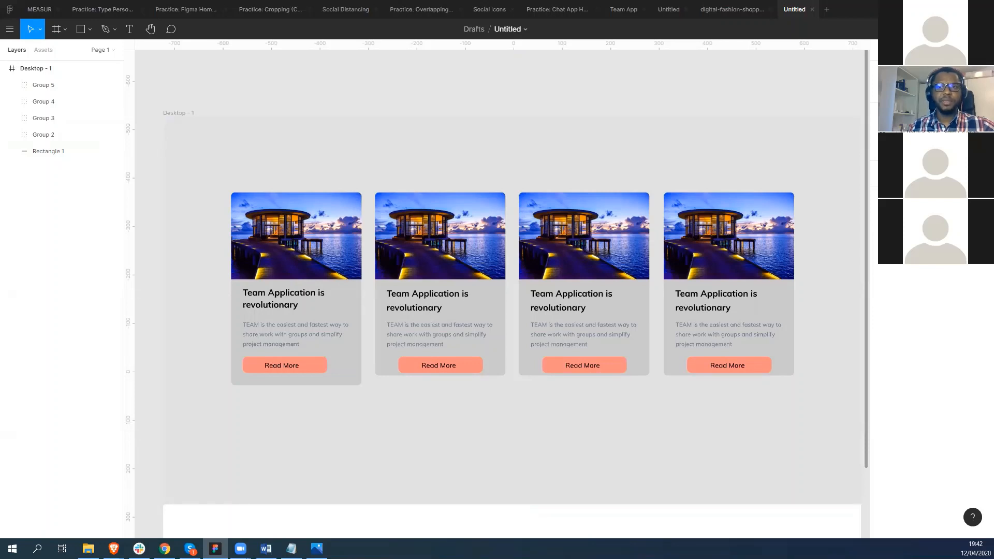
key(alt+Tab)
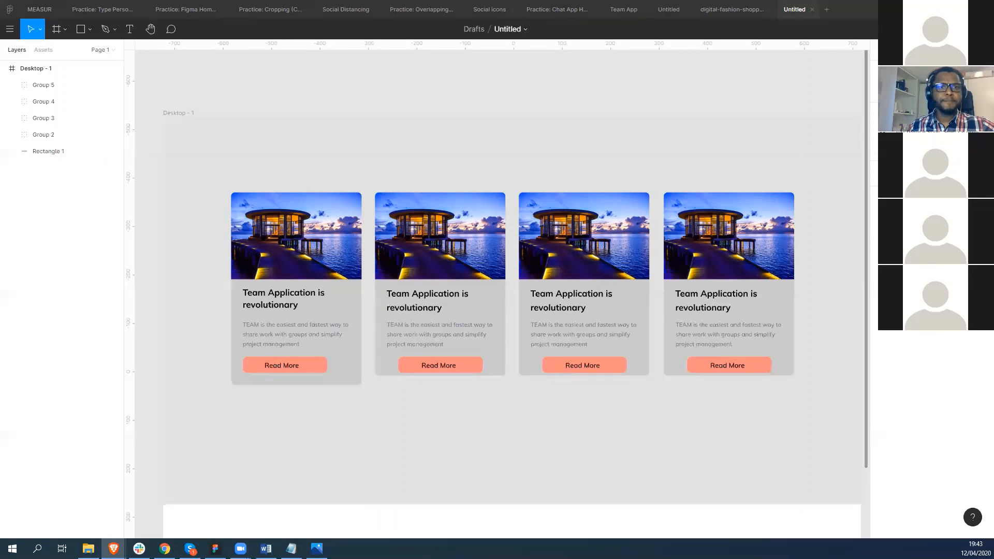
click(295, 388)
click(352, 261)
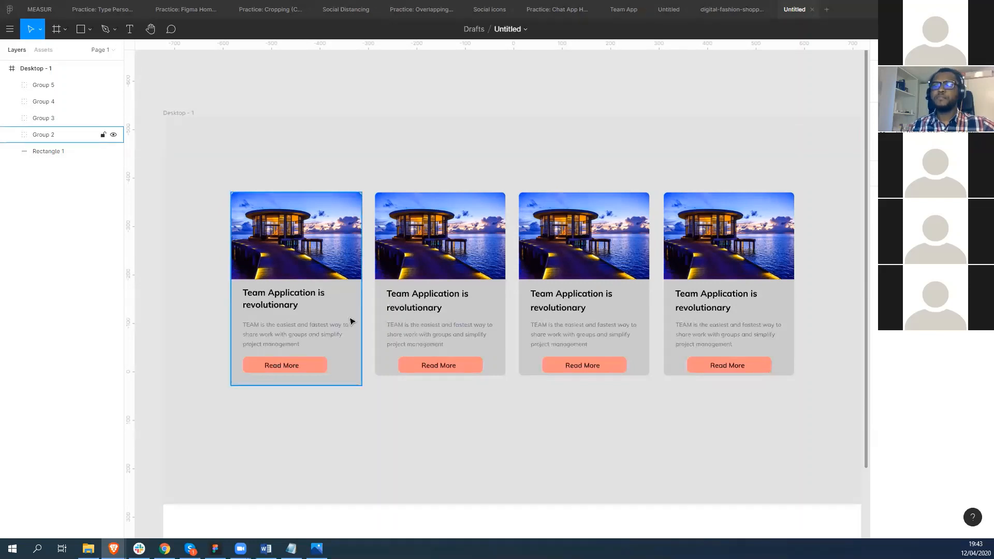
click(699, 413)
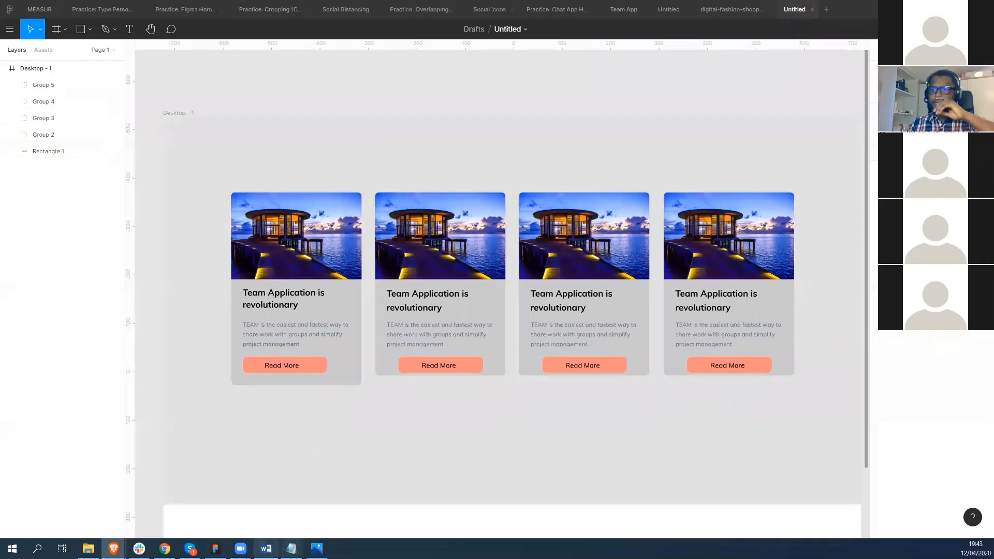
Step: Switch to the Brave browser window showing the booking.com page source
mouse_move(114, 549)
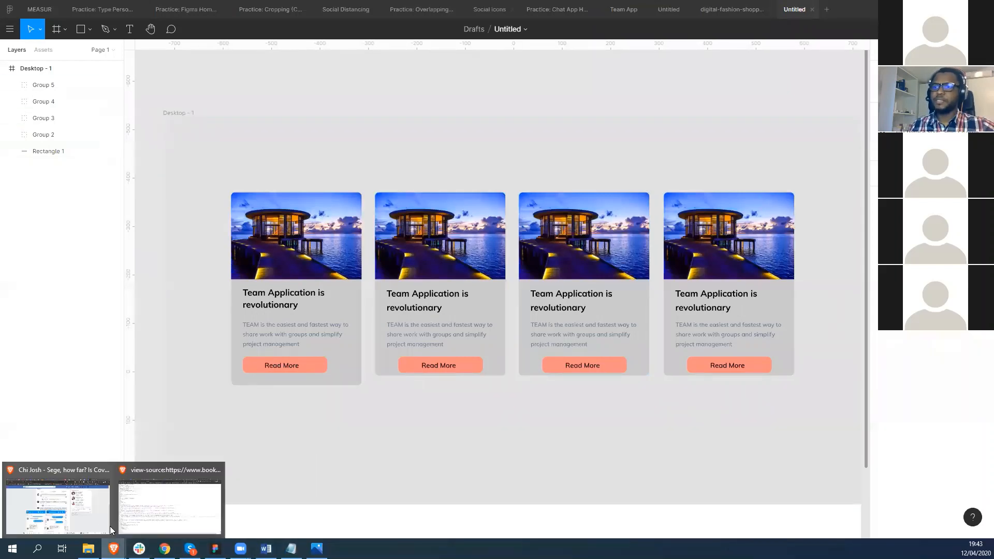
click(169, 505)
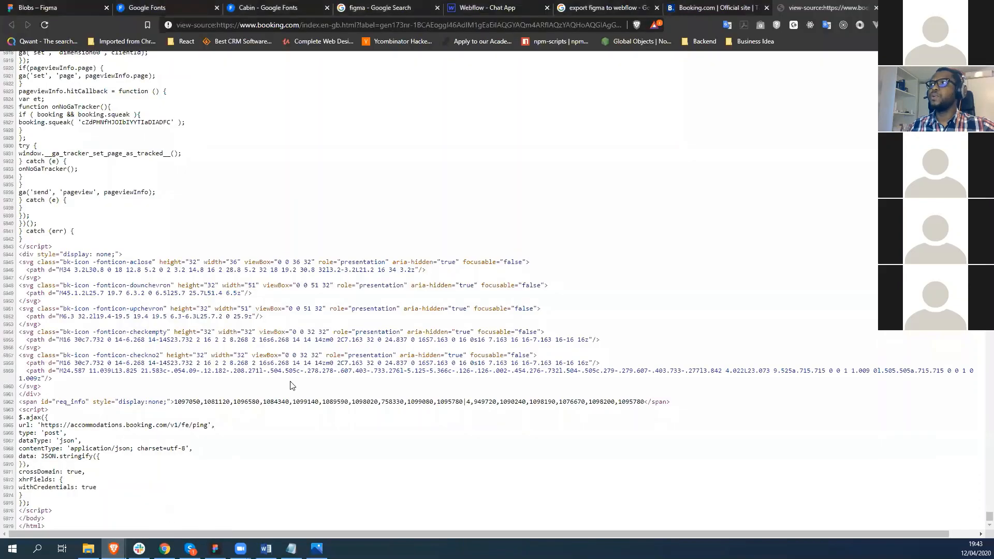
Step: Return to Webflow's project dashboard and open the Training Project in the designer
click(488, 8)
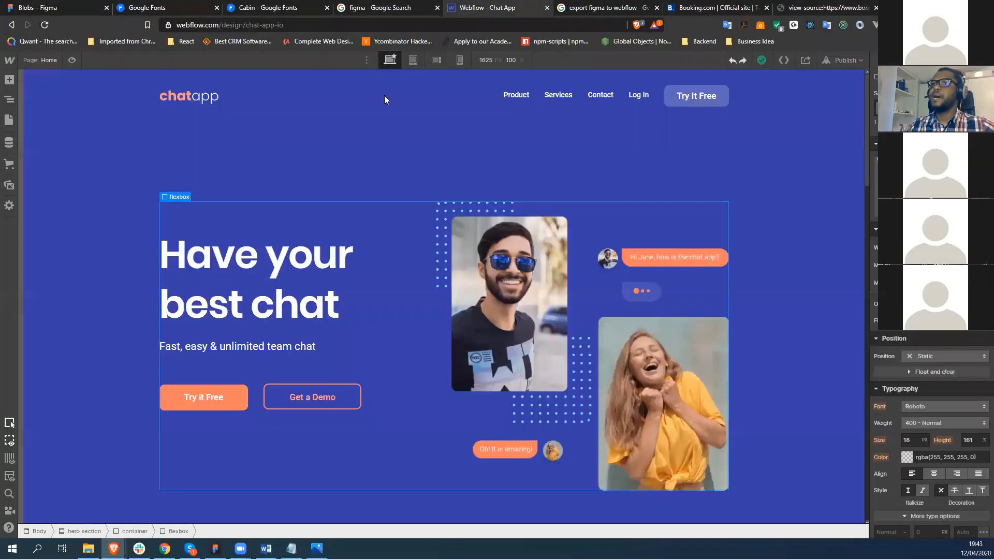
click(9, 63)
click(60, 71)
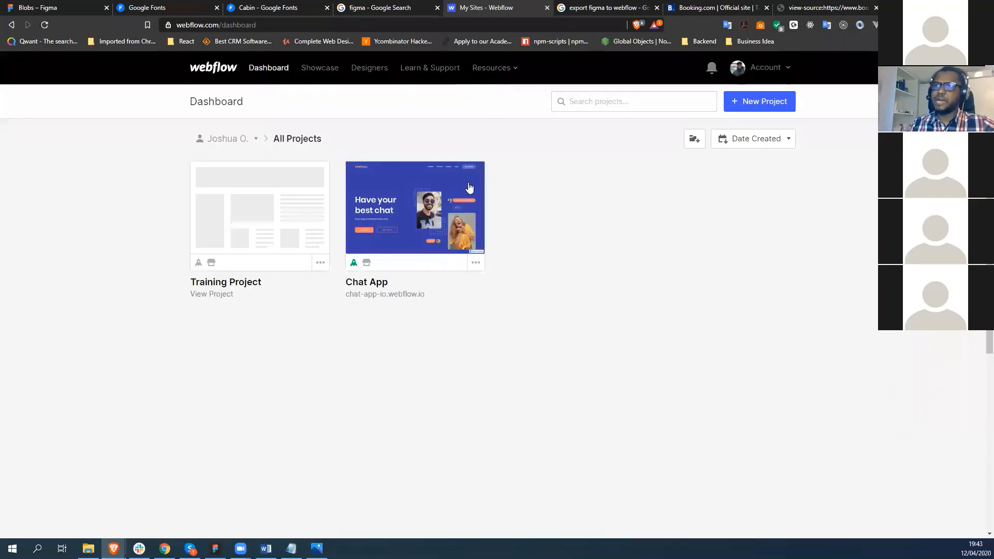
click(253, 213)
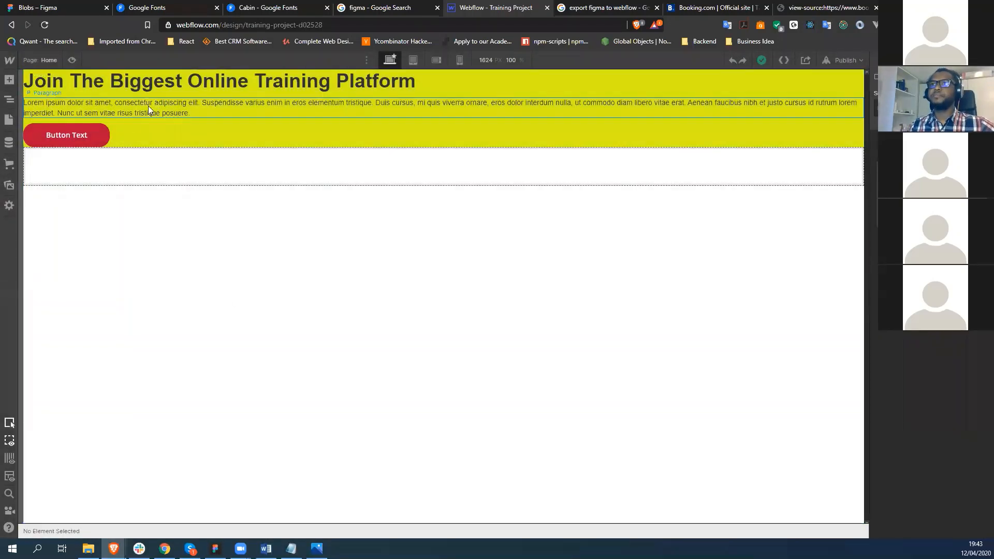
Step: Delete both existing div blocks from the page body, including the block with the heading, paragraph and button
click(9, 99)
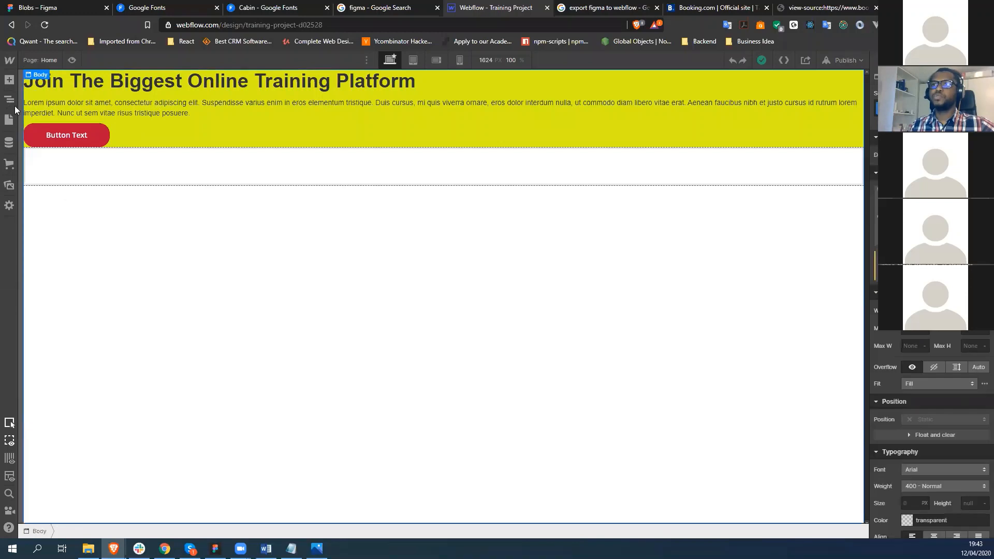
click(50, 111)
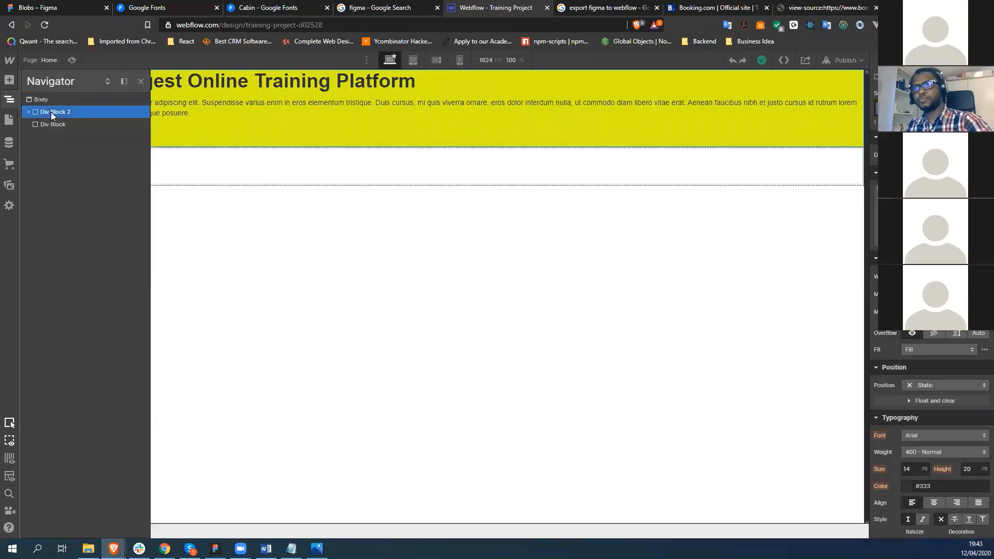
key(Delete)
key(Delete)
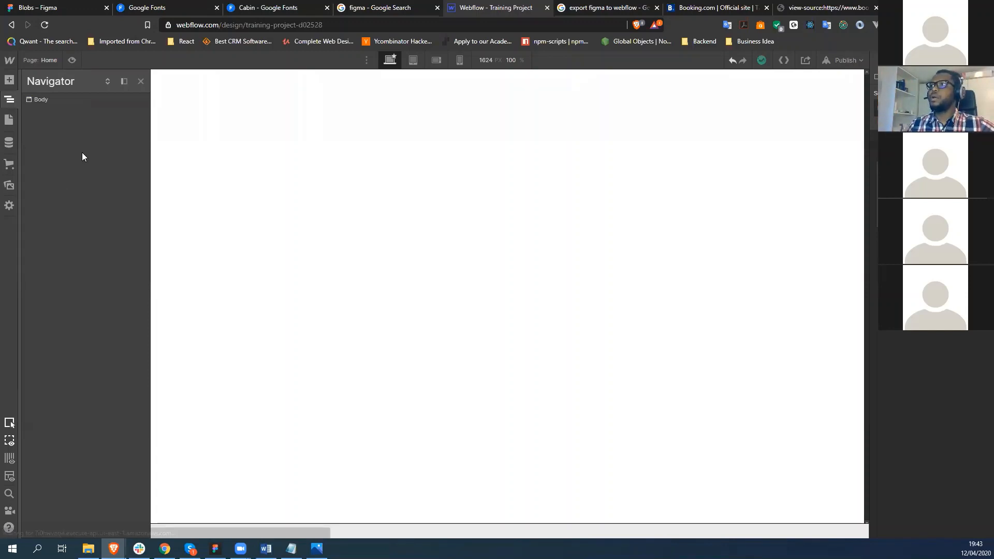
click(554, 193)
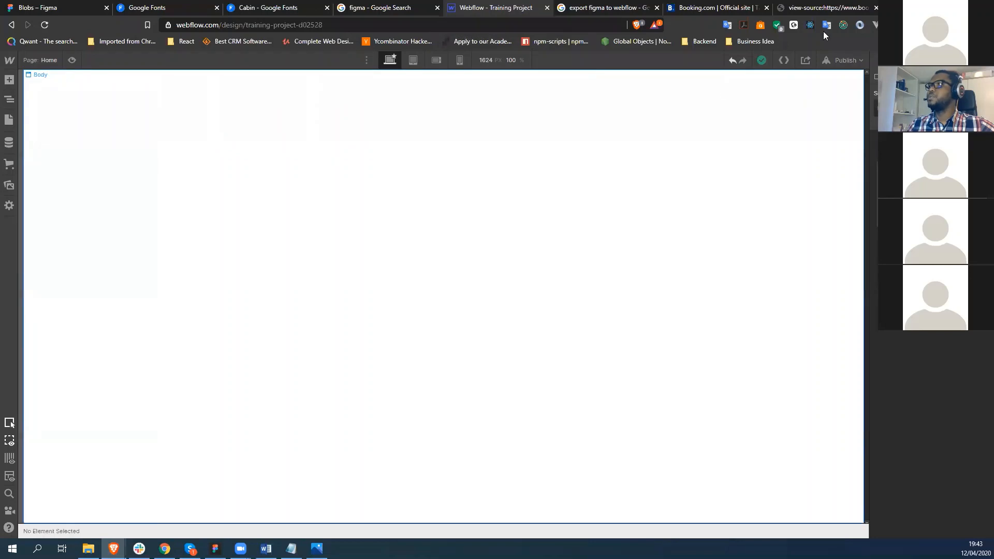
Step: Switch to the Booking.com page and reload it from the short address booking.com/
click(717, 7)
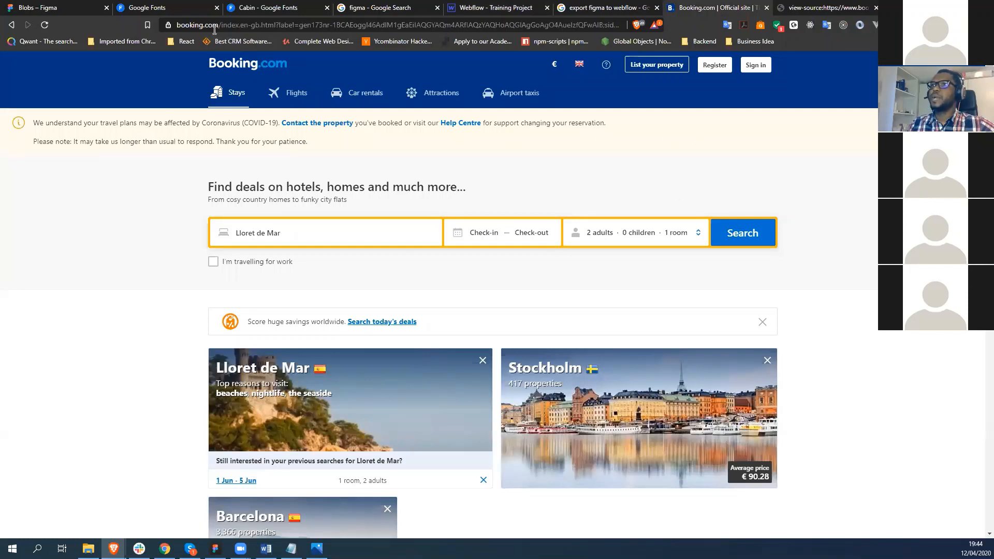
drag(221, 27, 733, 32)
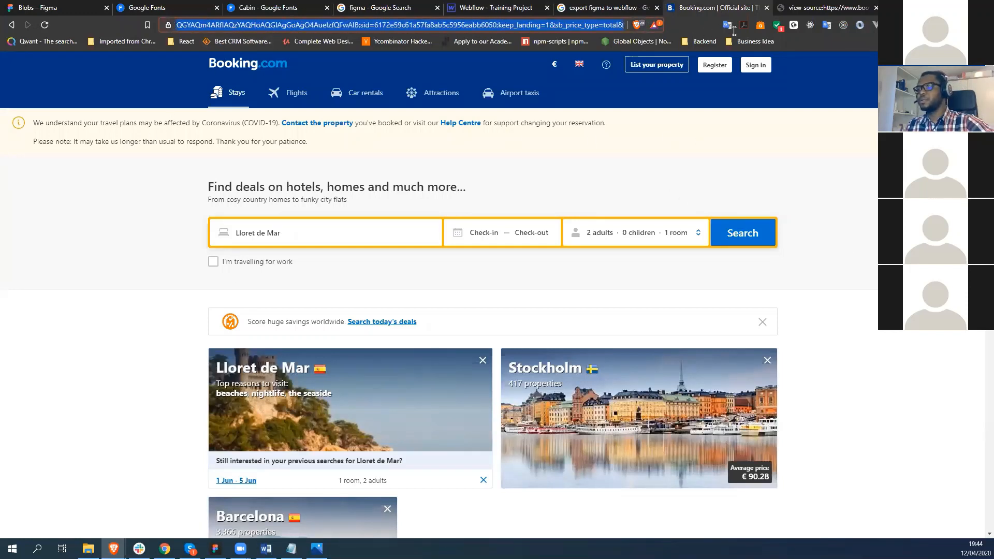
text(booking.com/)
key(Return)
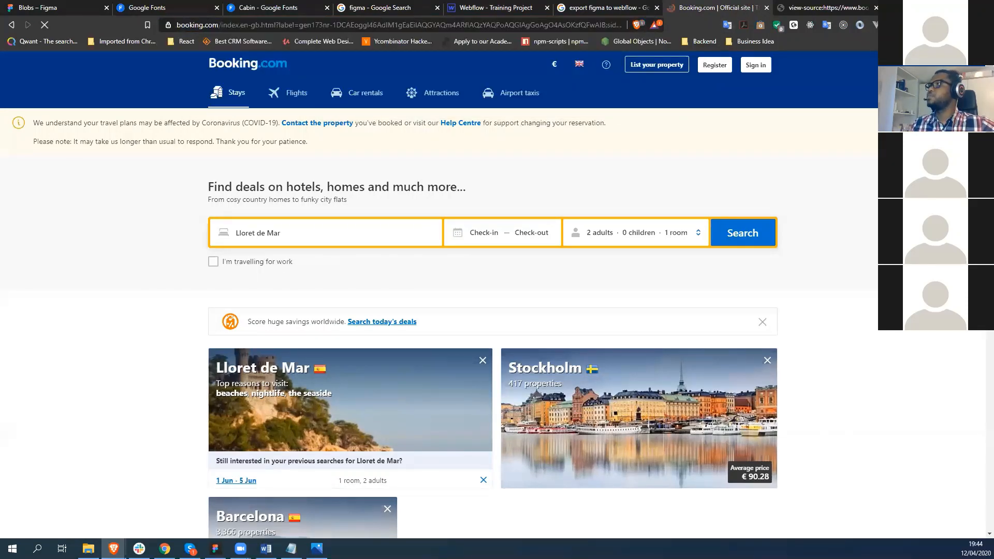
click(985, 25)
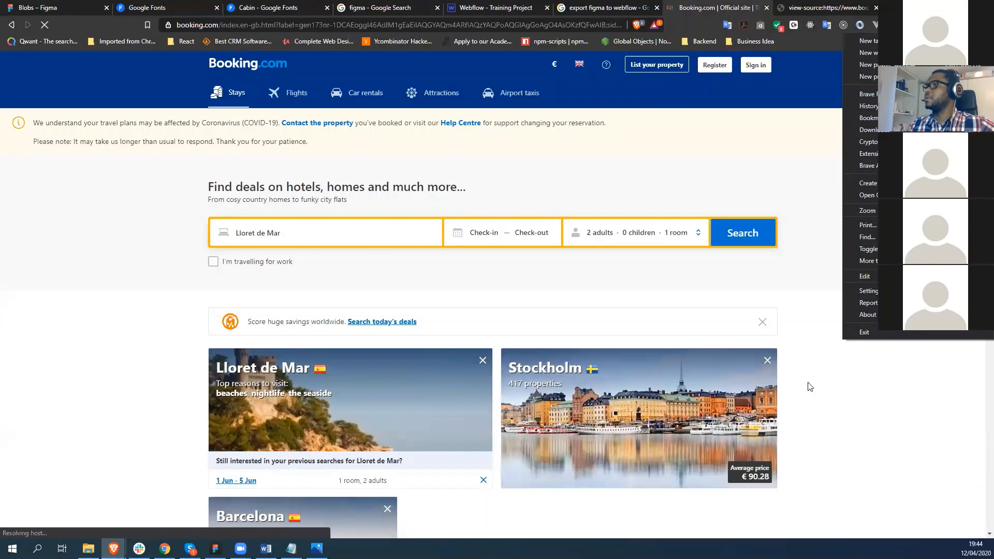
click(880, 420)
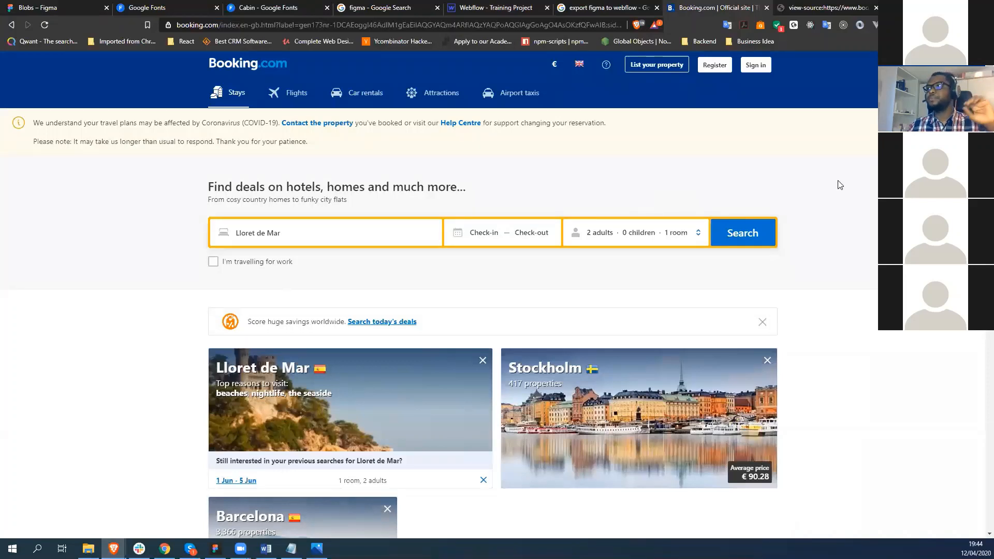
Step: Return to the Webflow training project, add a div block to the empty body and give it the class section
click(484, 7)
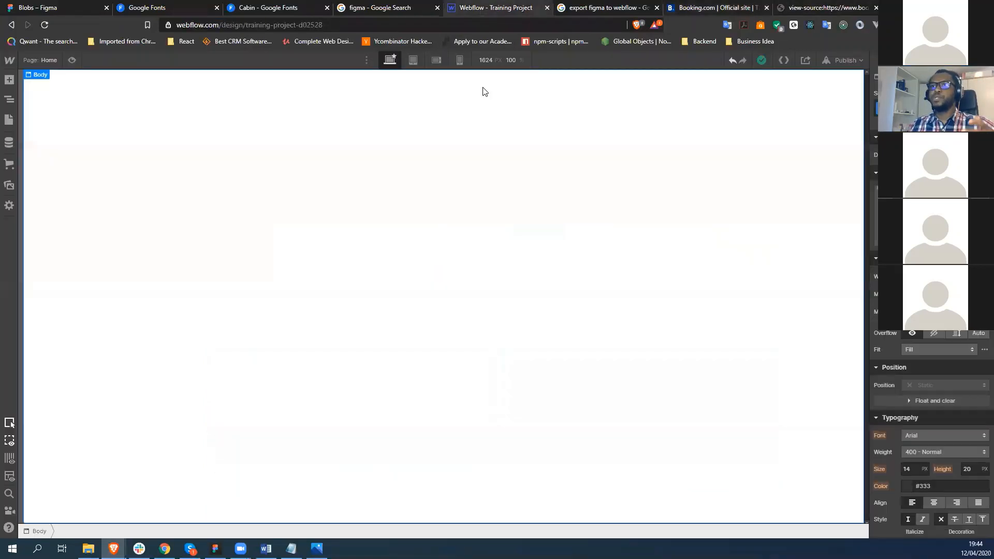
click(12, 100)
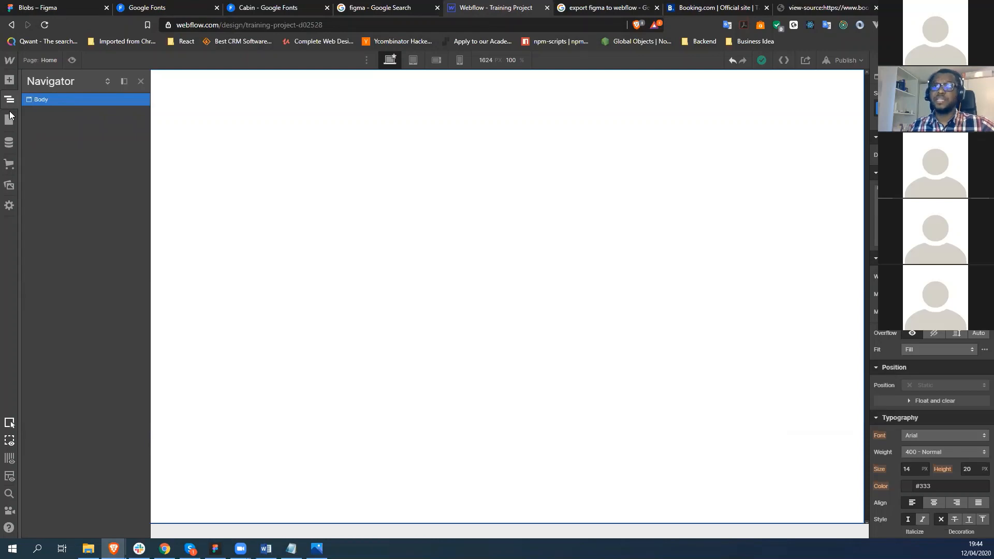
click(10, 80)
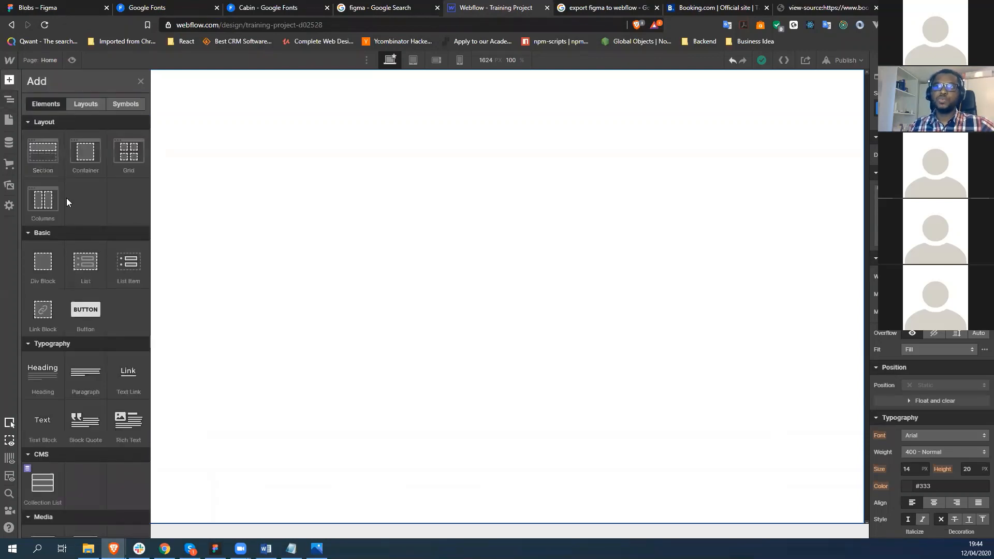
click(43, 265)
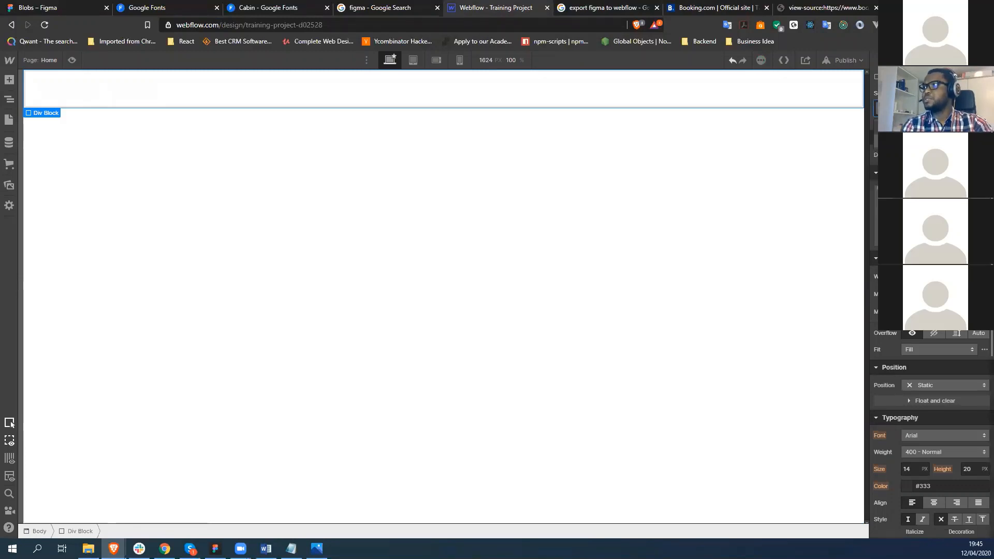
key(Return)
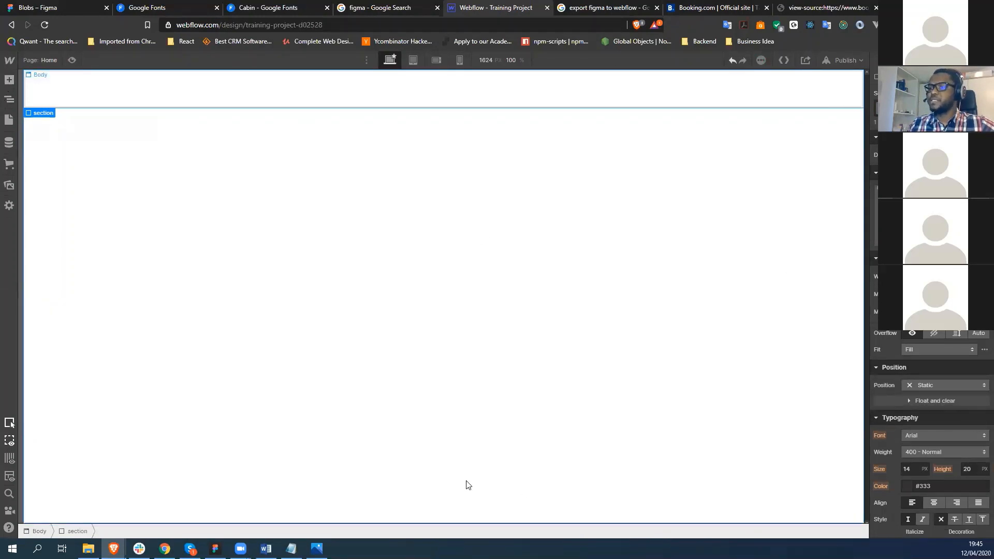
Step: Check the background rectangle behind the cards in the Figma design, and set the Webflow section's typography colour to #e1e1e1
click(214, 549)
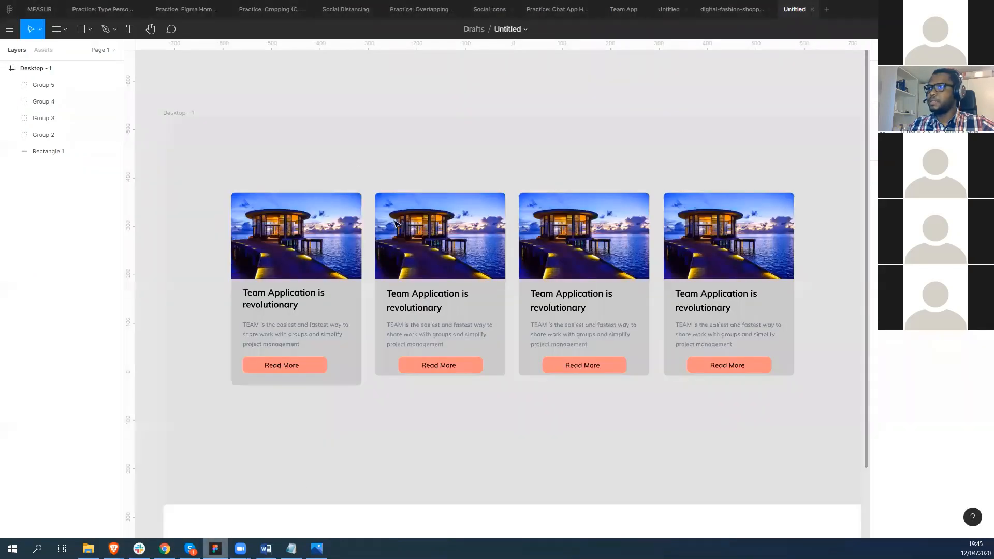
click(765, 162)
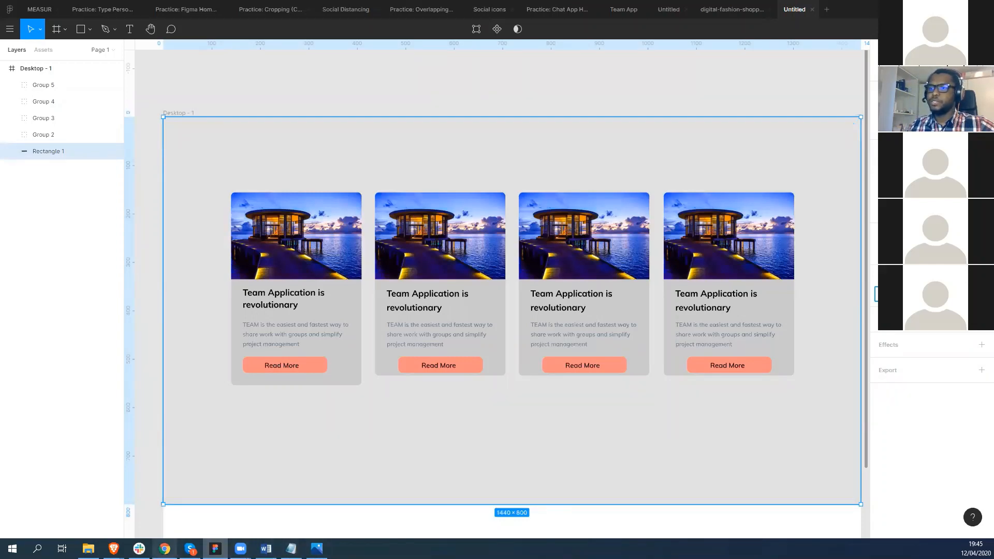
mouse_move(113, 549)
click(134, 525)
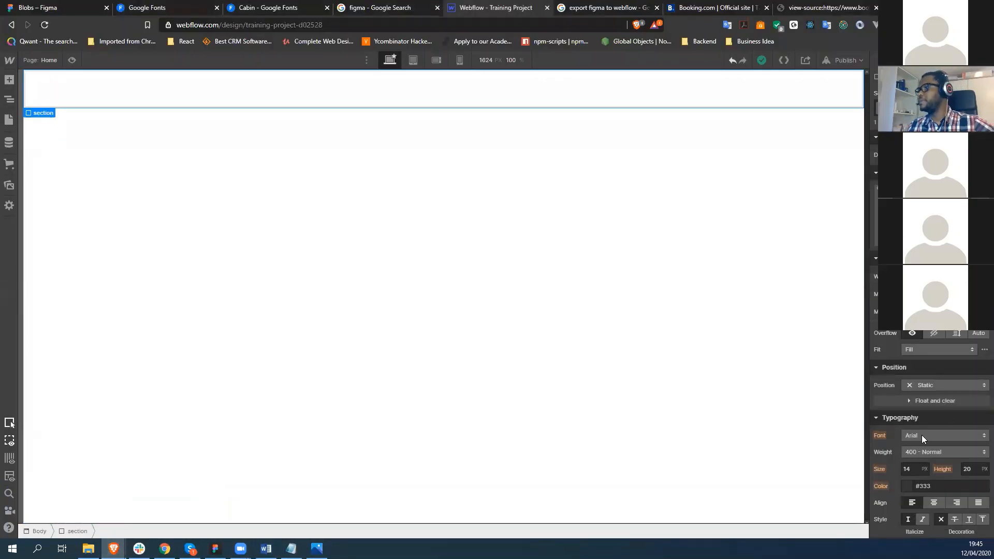
click(957, 487)
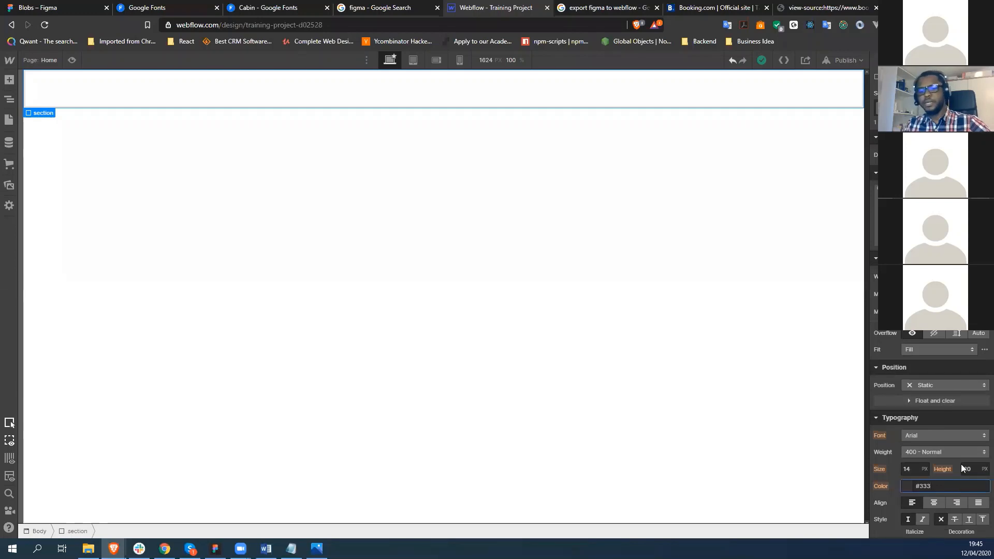
key(BackSpace)
key(BackSpace)
key(BackSpace)
text(e1e1e1)
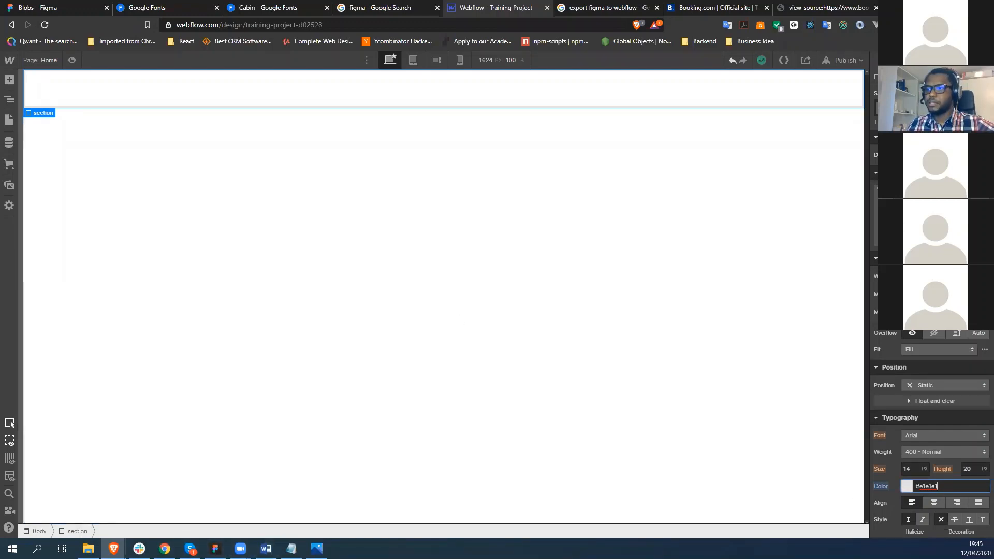
Step: Look at the four-card layout in Figma again and return to the Webflow page
click(215, 548)
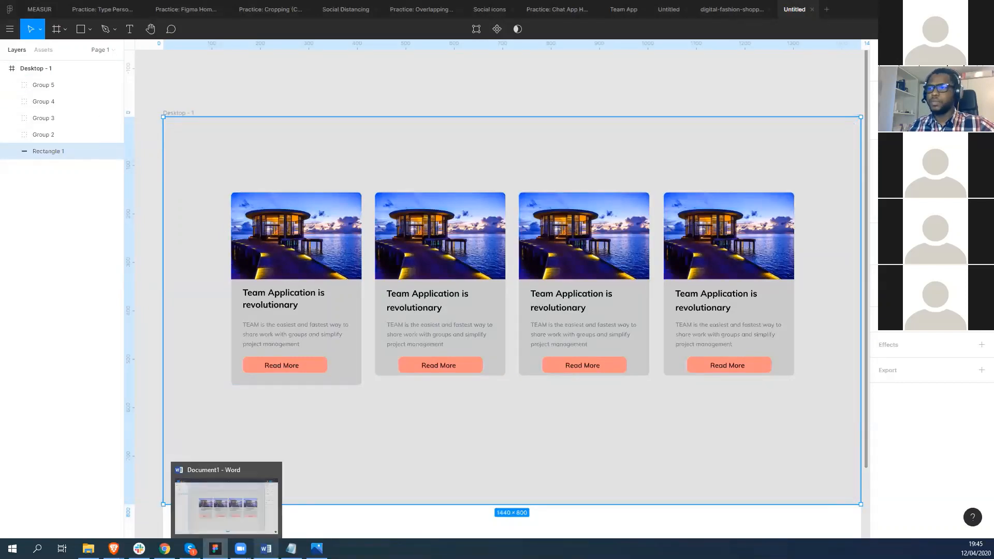
mouse_move(240, 548)
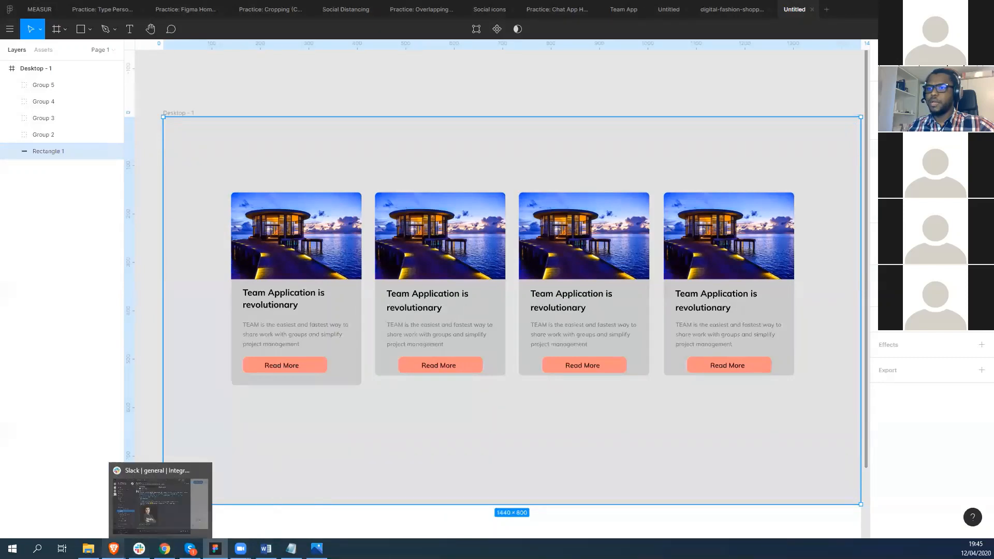
mouse_move(113, 548)
click(176, 514)
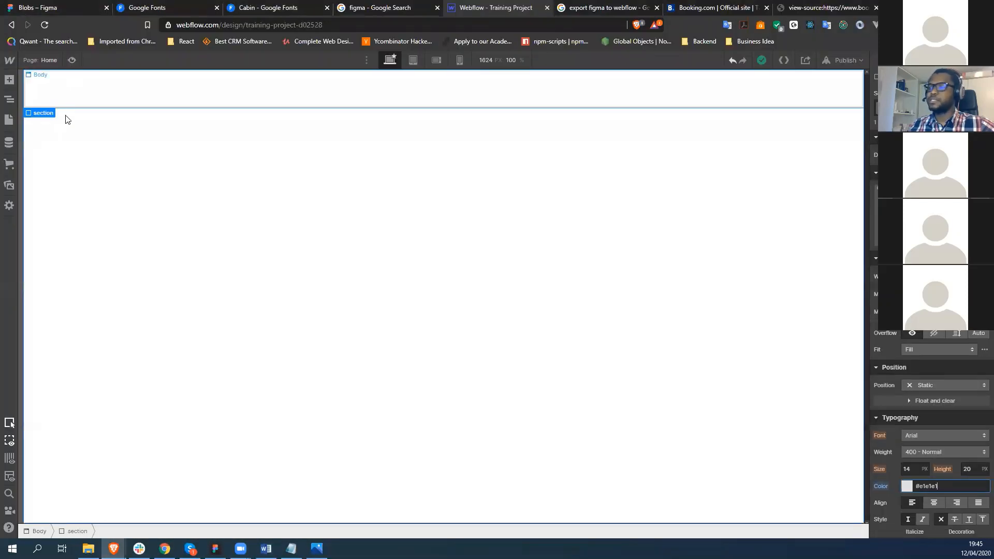
click(479, 408)
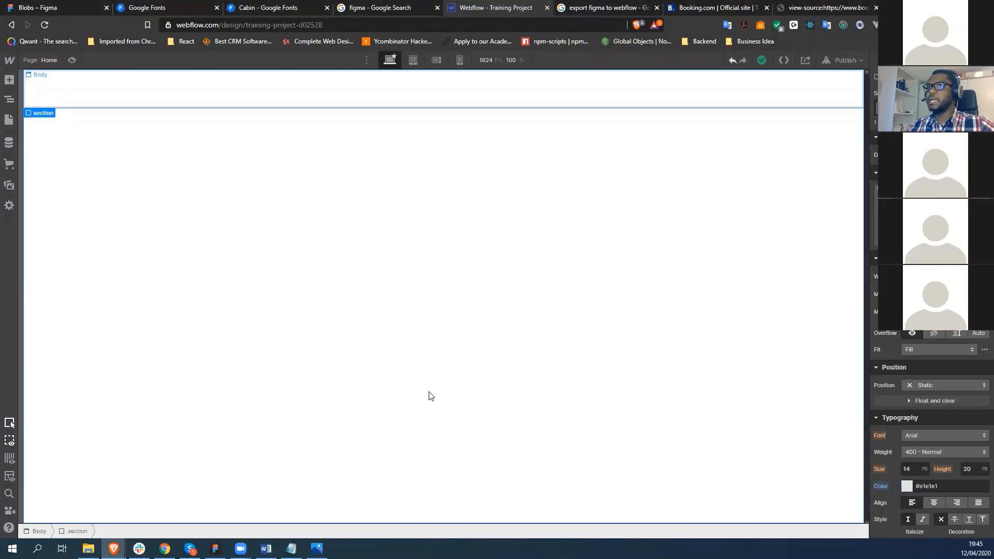
Step: Check the section div block in the page structure and delete it from the body
click(8, 103)
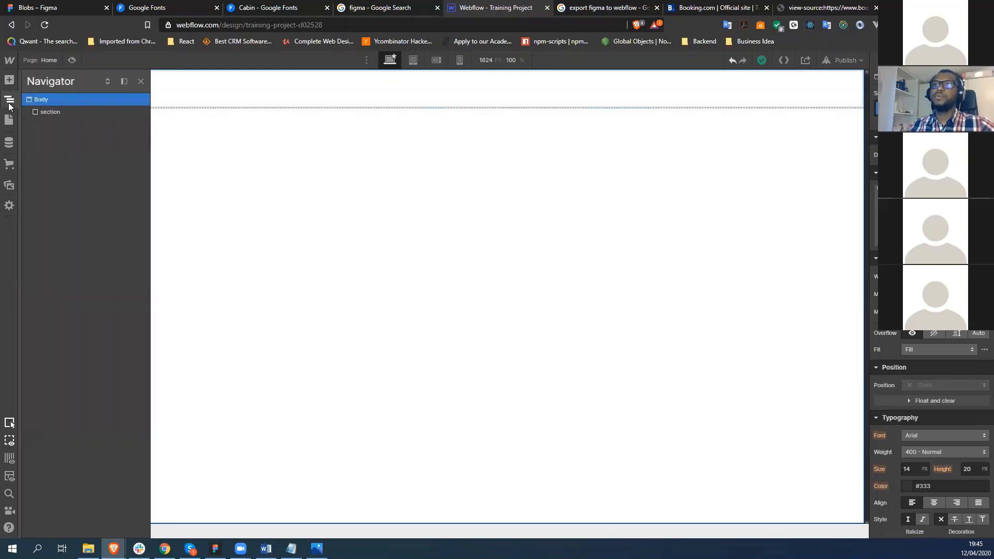
click(44, 114)
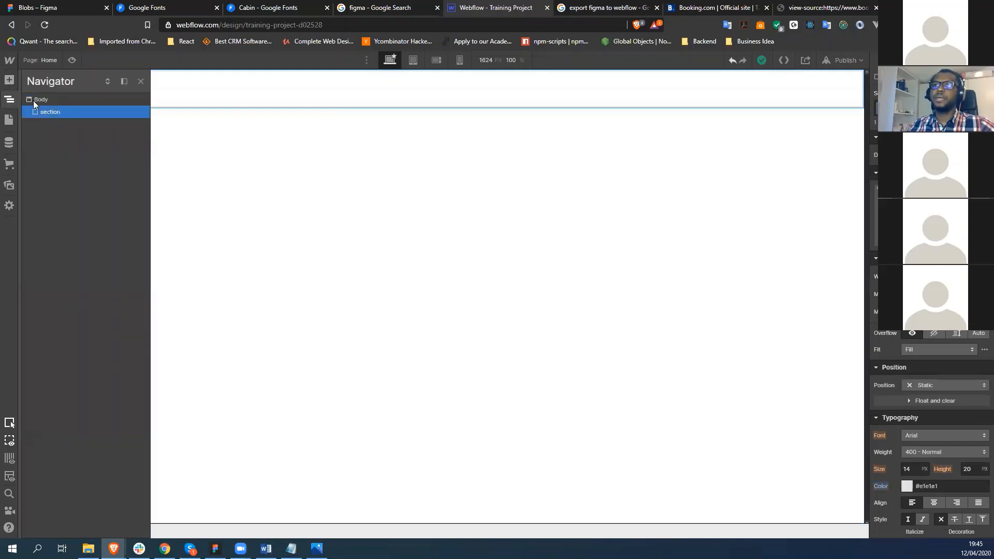
click(8, 79)
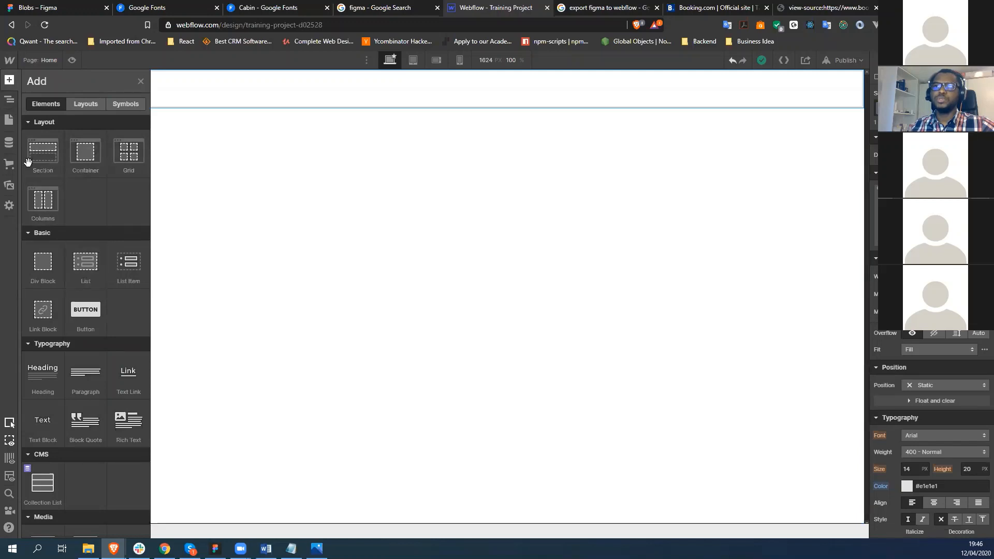
click(275, 191)
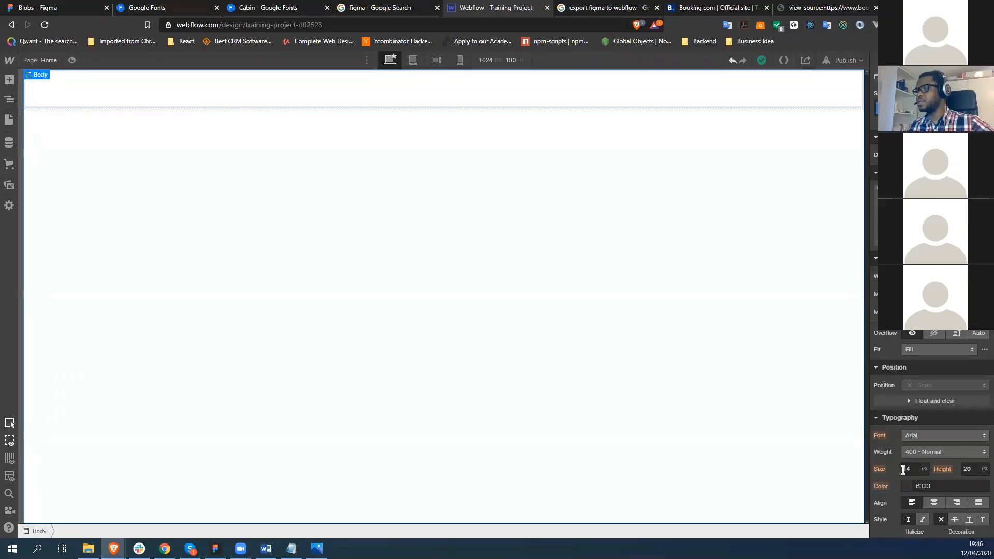
click(311, 98)
key(Delete)
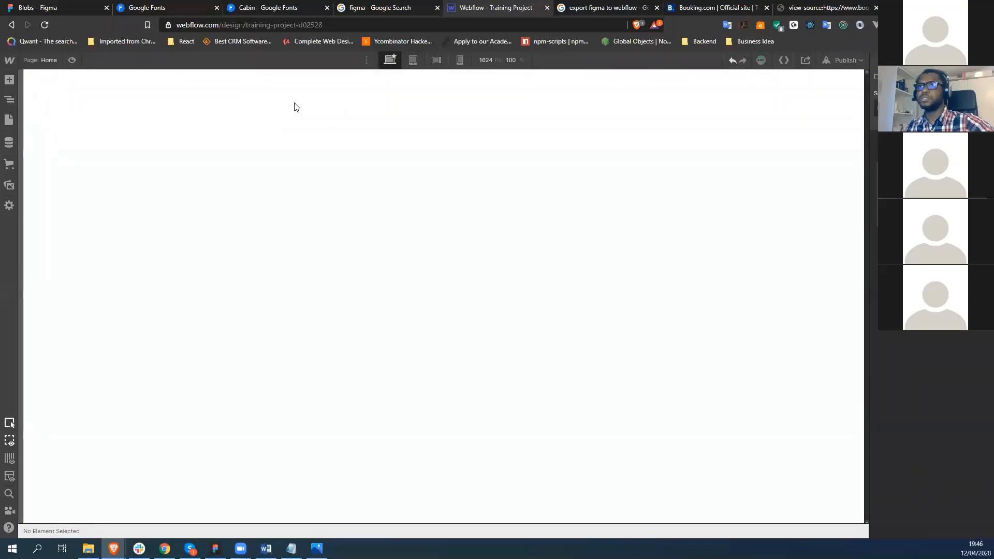
Step: Place a Section layout element in the empty page body and show it in the page structure
click(9, 80)
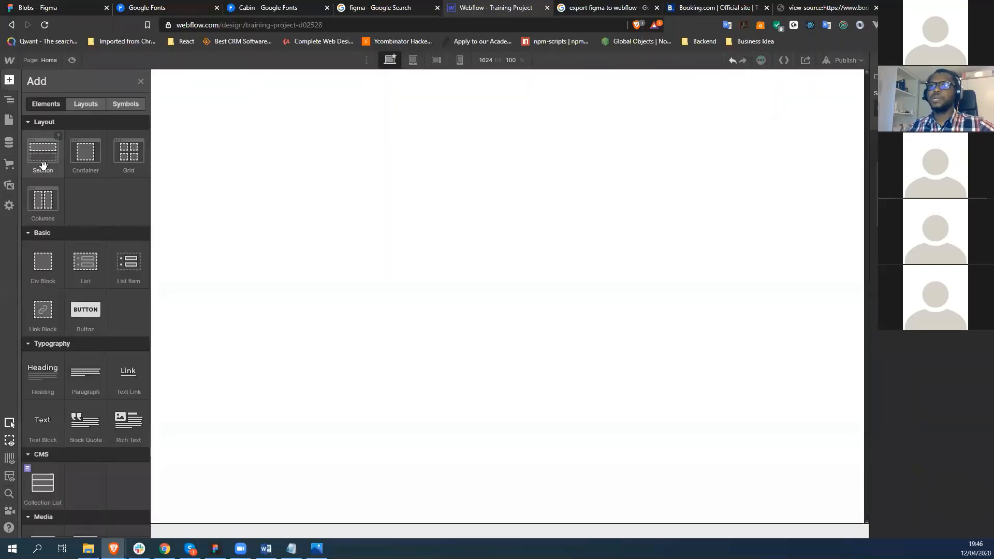
drag(46, 165, 222, 138)
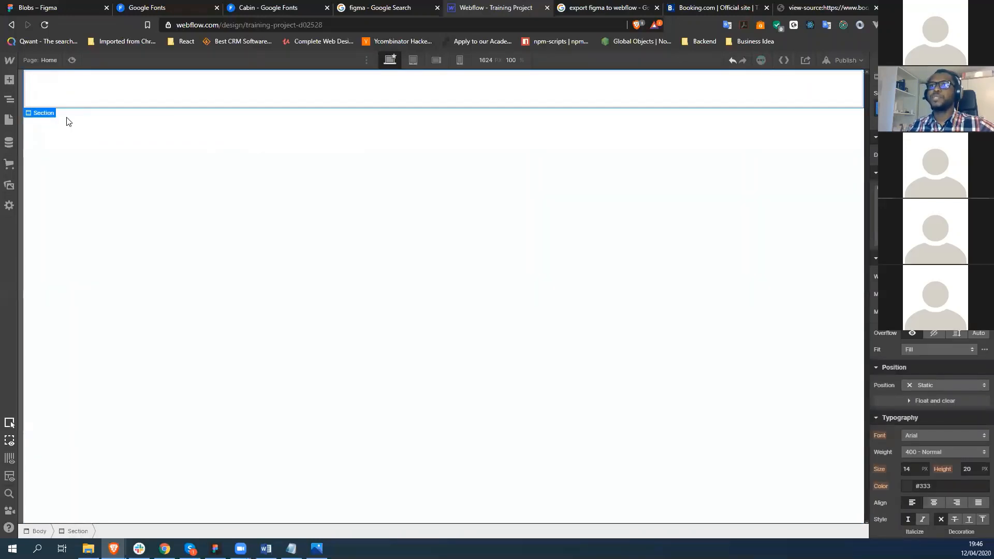
click(10, 102)
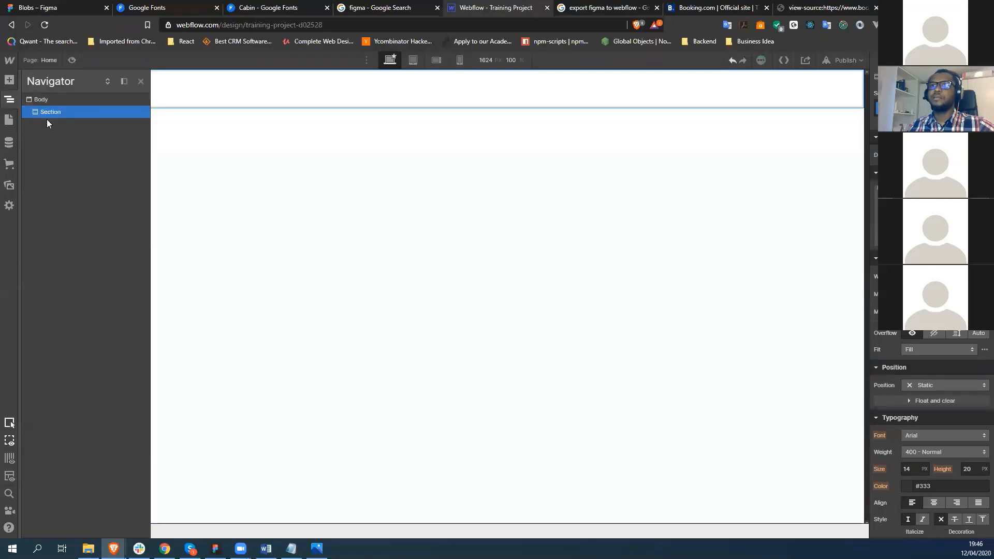
Step: Add a div block inside the Section, check the four-card Figma layout, and show the div block in Webflow's page structure
click(9, 80)
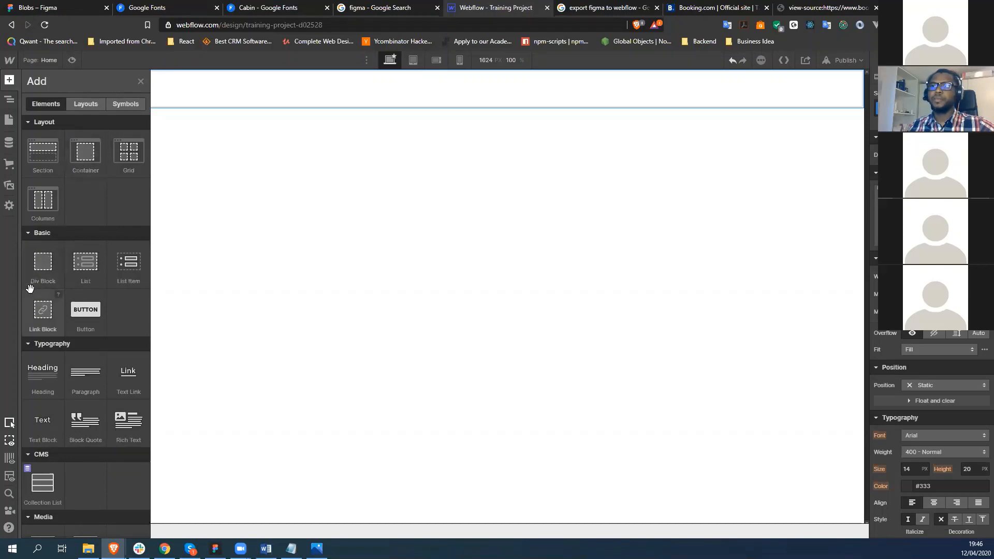
click(40, 265)
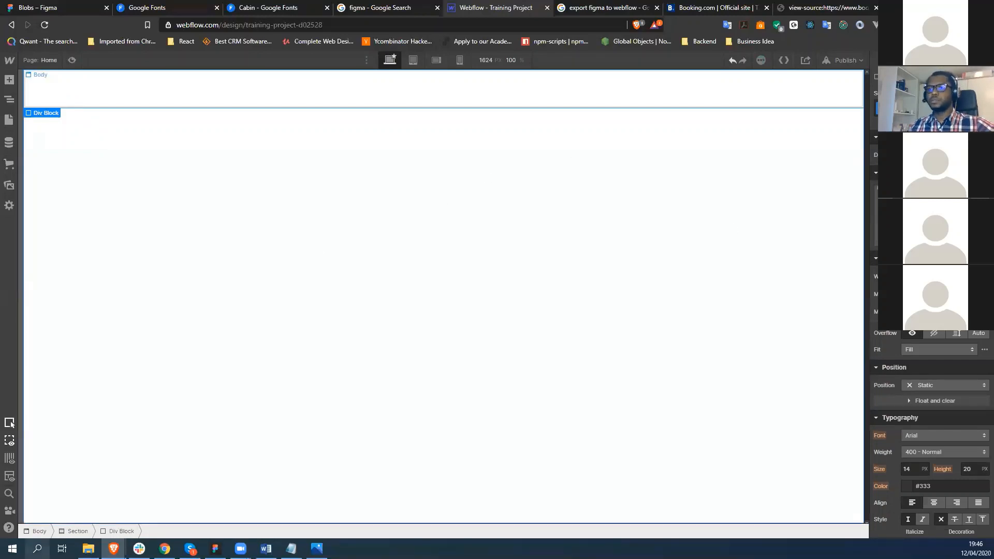
click(215, 549)
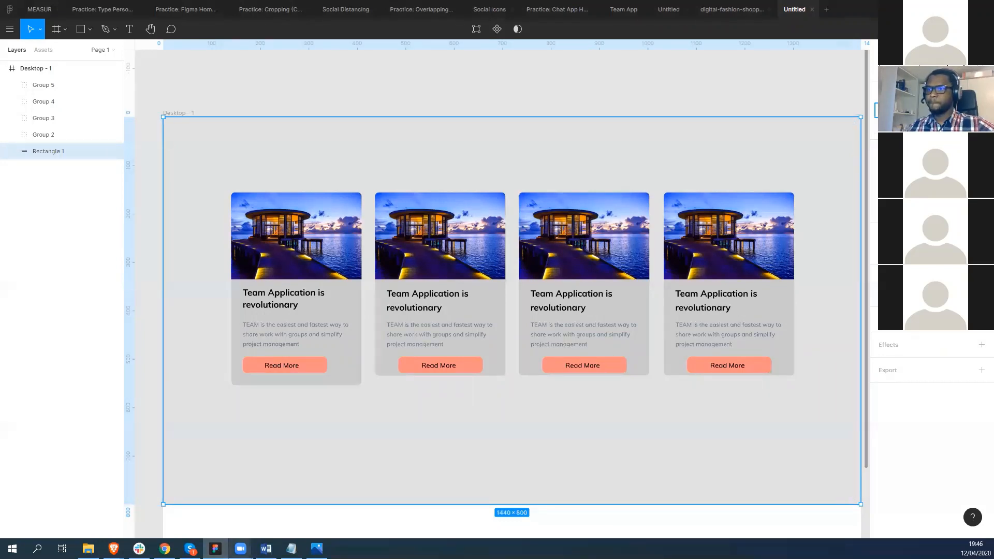
mouse_move(215, 550)
mouse_move(114, 549)
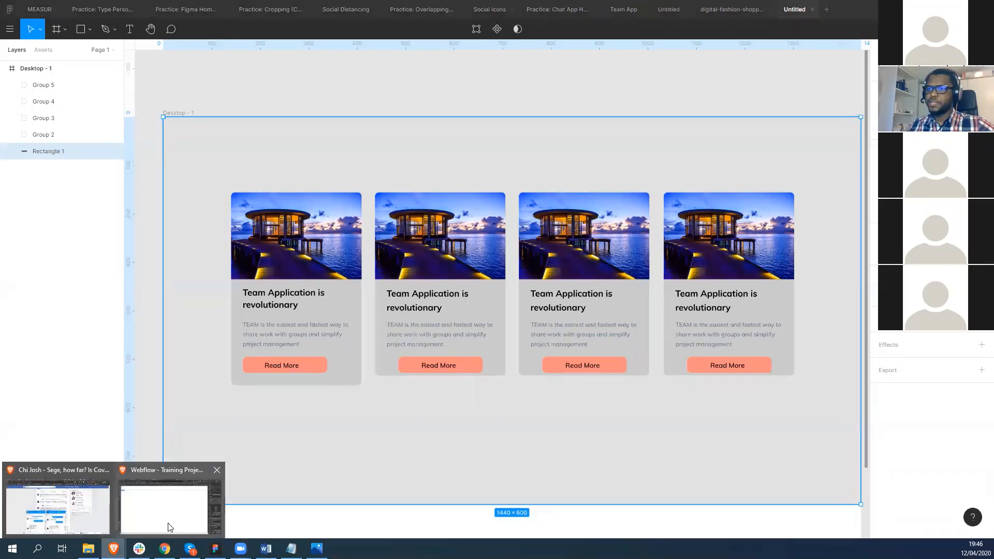
click(171, 517)
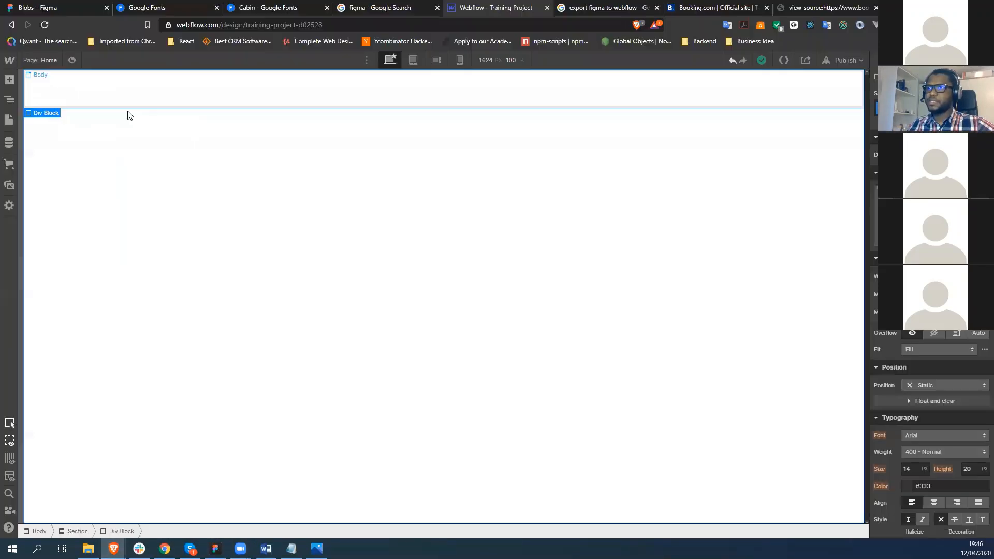
click(8, 99)
click(29, 112)
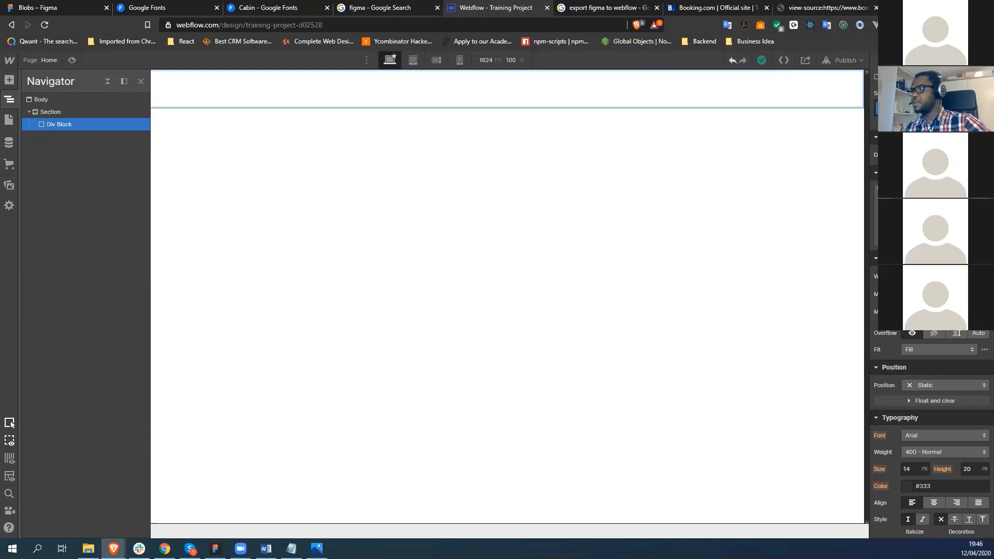
Step: Adjust the spacing and size styles of the div block inside the Section
click(886, 216)
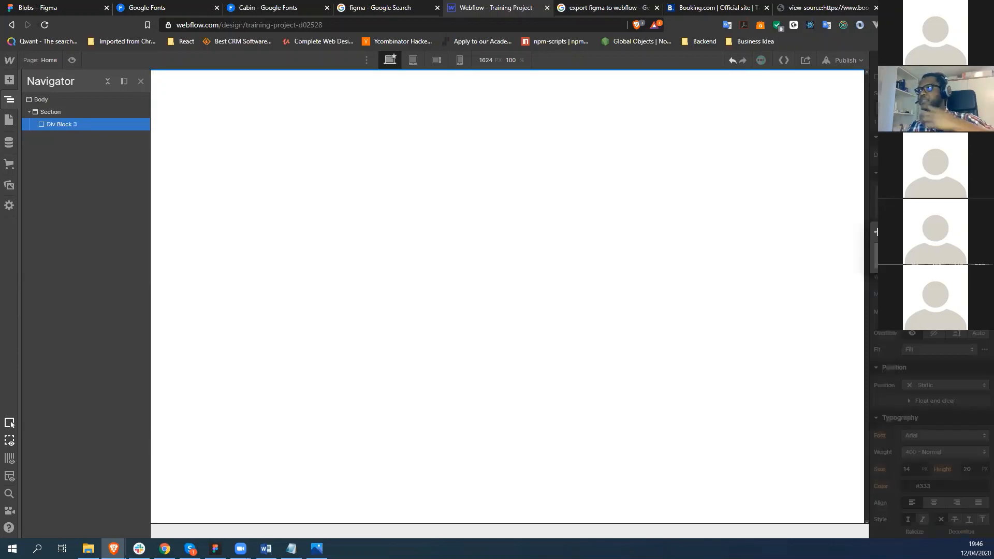
click(888, 256)
click(977, 215)
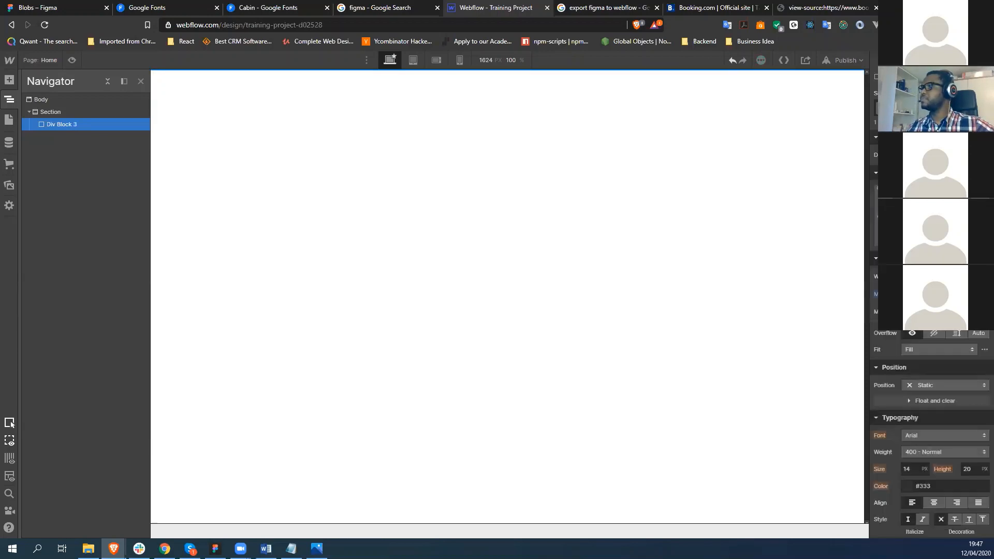
click(977, 215)
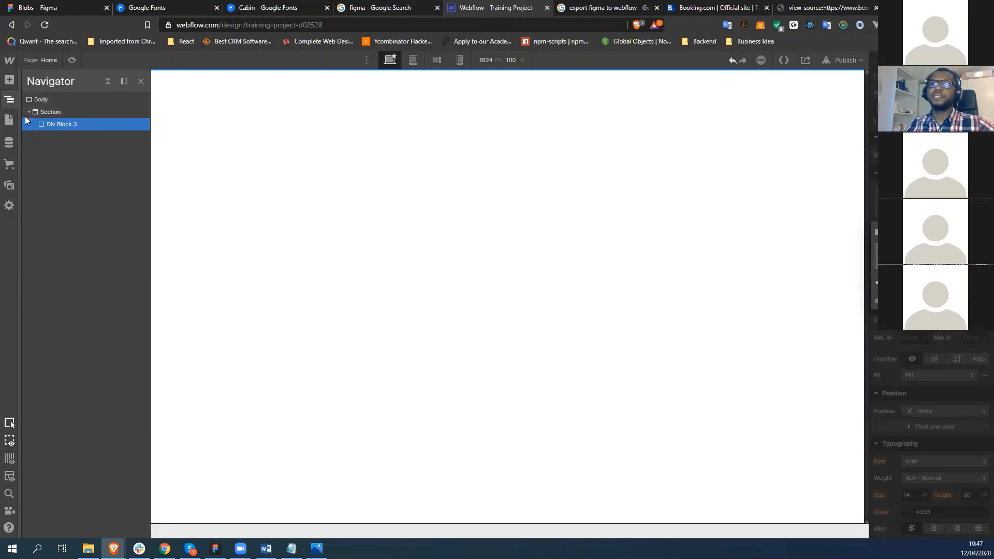
Step: Nest a second div block inside the Section's div block and expand it in the page structure
click(9, 80)
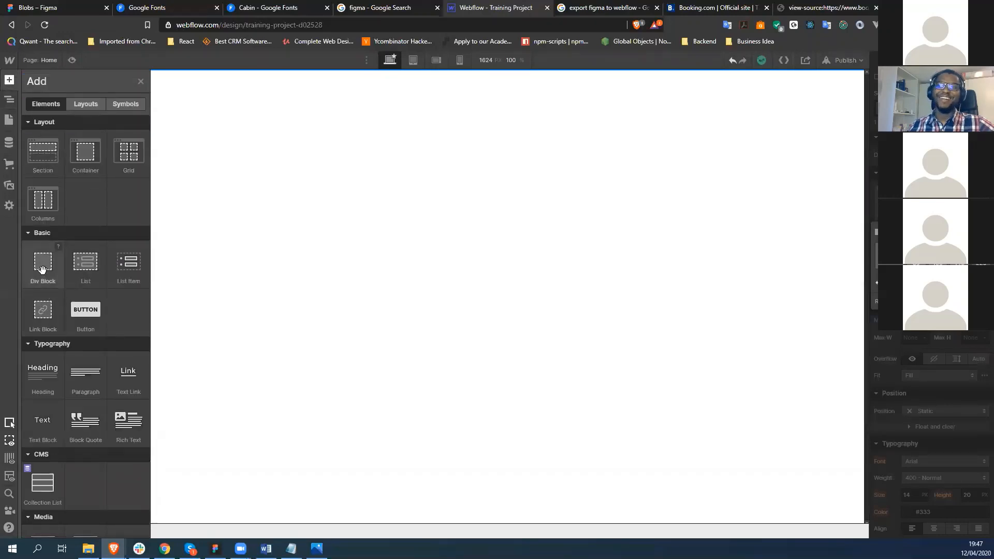
drag(43, 269, 45, 100)
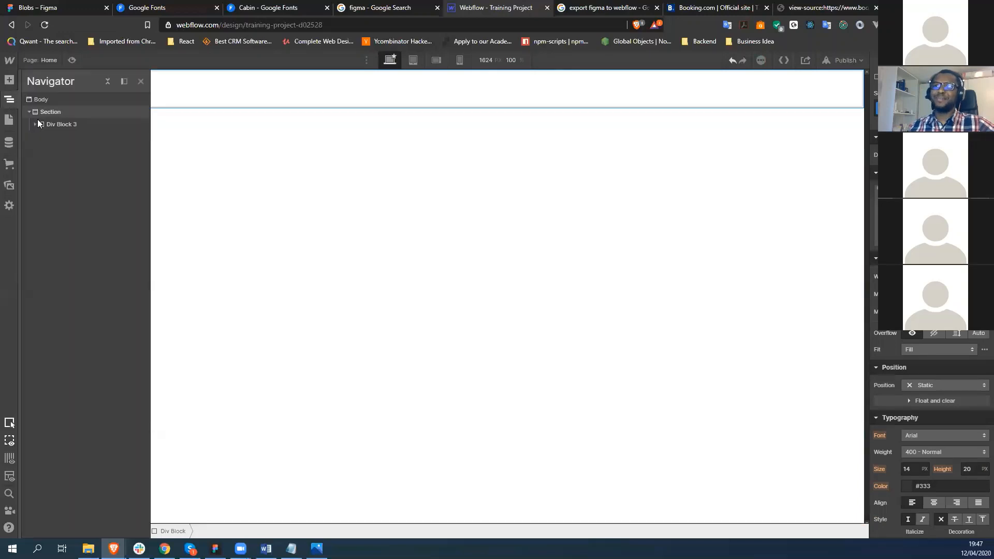
click(34, 124)
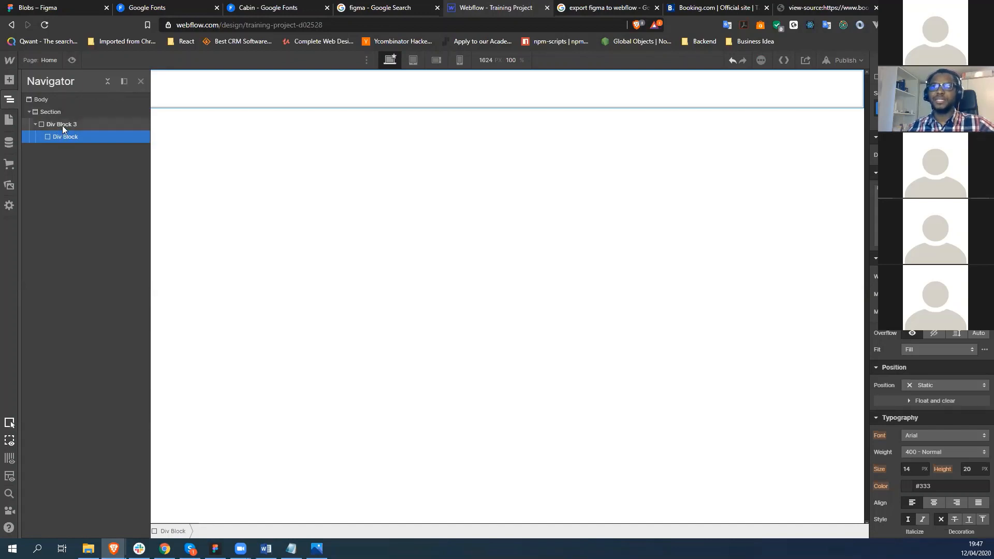
Step: Give the outer div block the class container, and the inner one the class flexbox with a flex layout
click(62, 125)
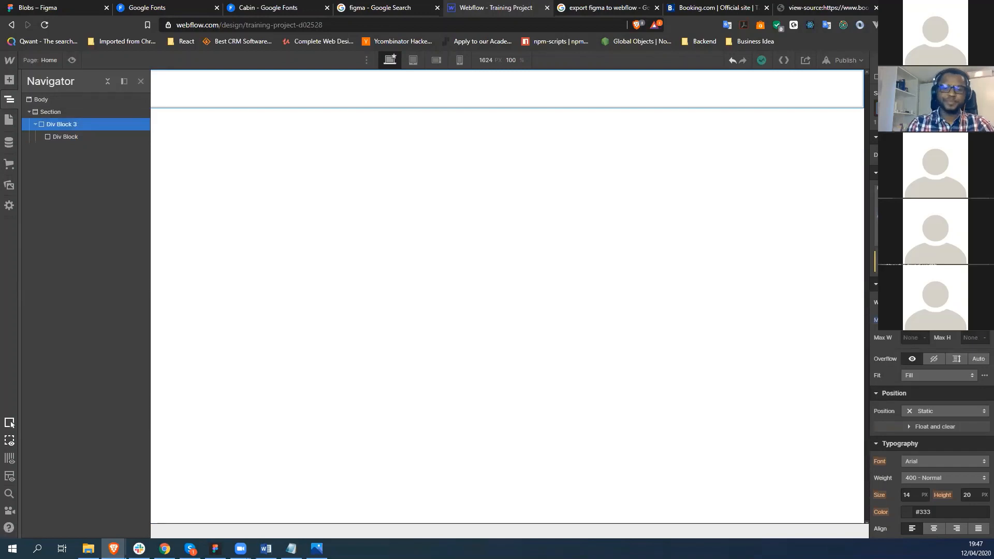
key(Return)
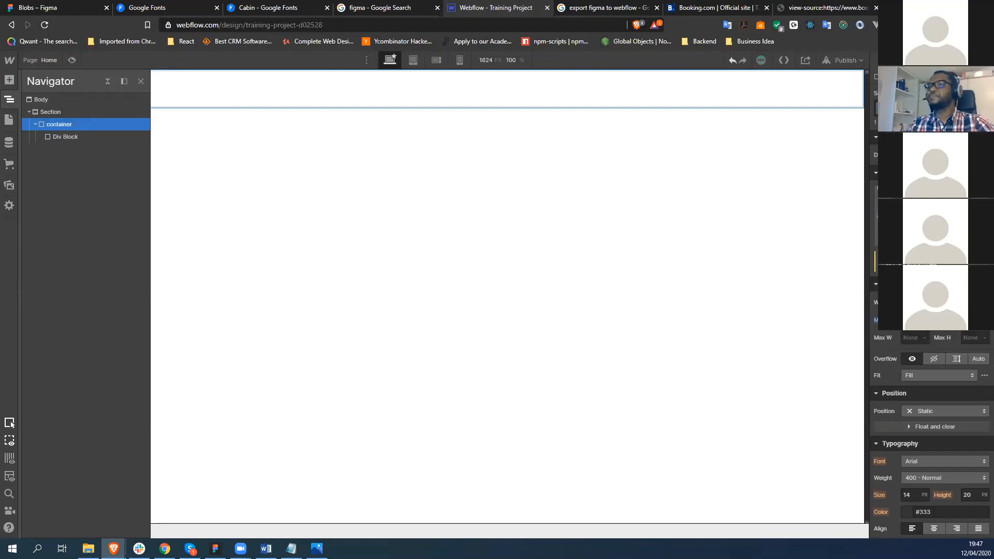
click(65, 136)
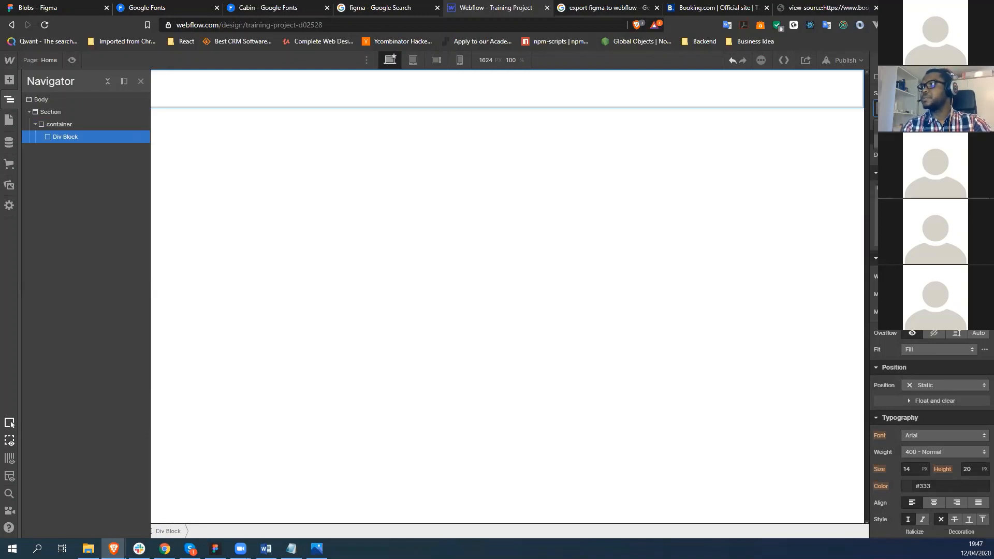
key(Return)
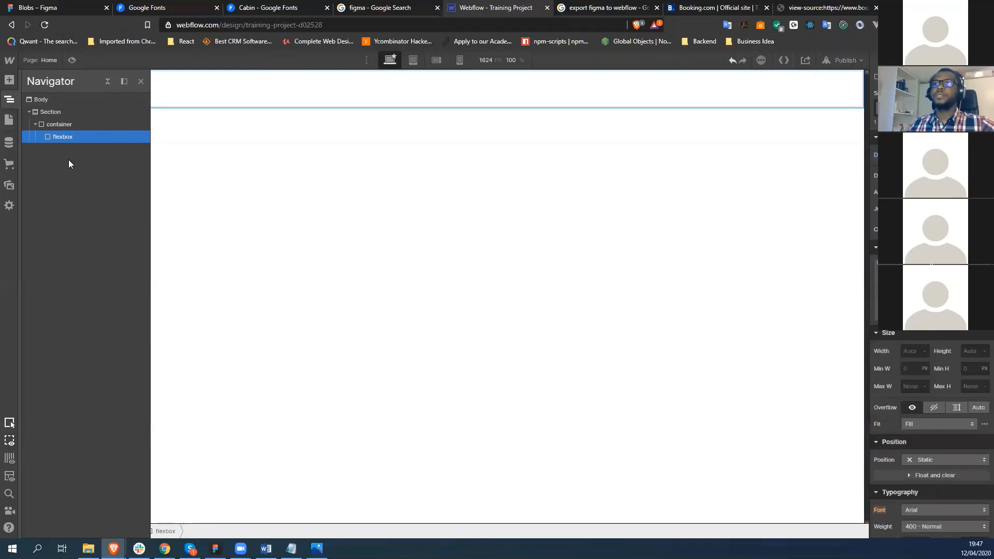
click(56, 125)
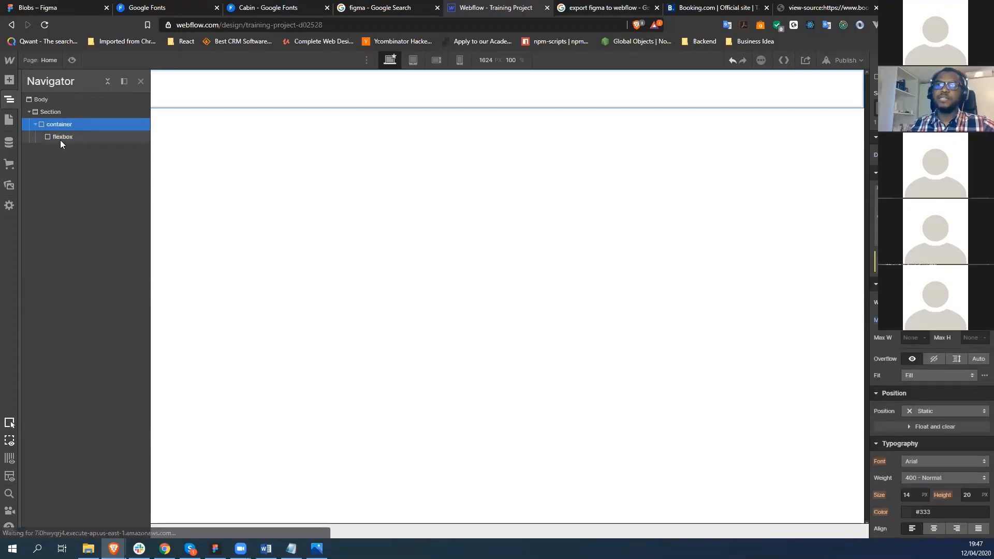
click(61, 140)
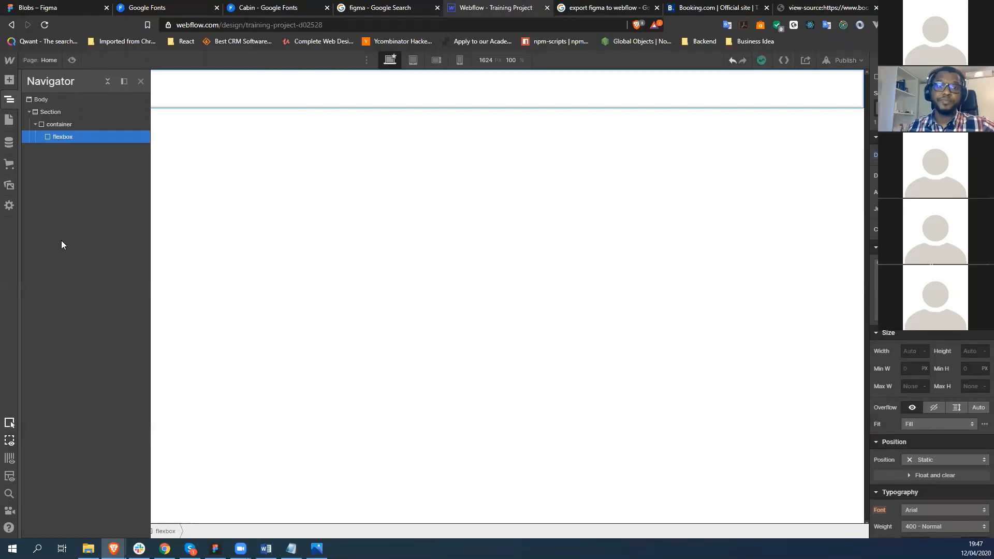
Step: Add an H1 heading inside the flexbox and centre the flexbox's content horizontally
click(9, 81)
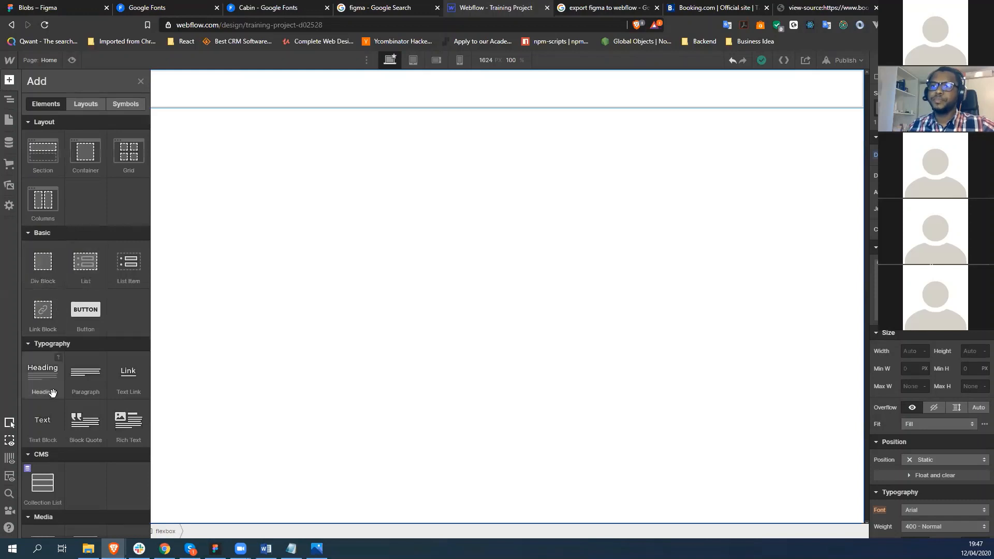
click(37, 366)
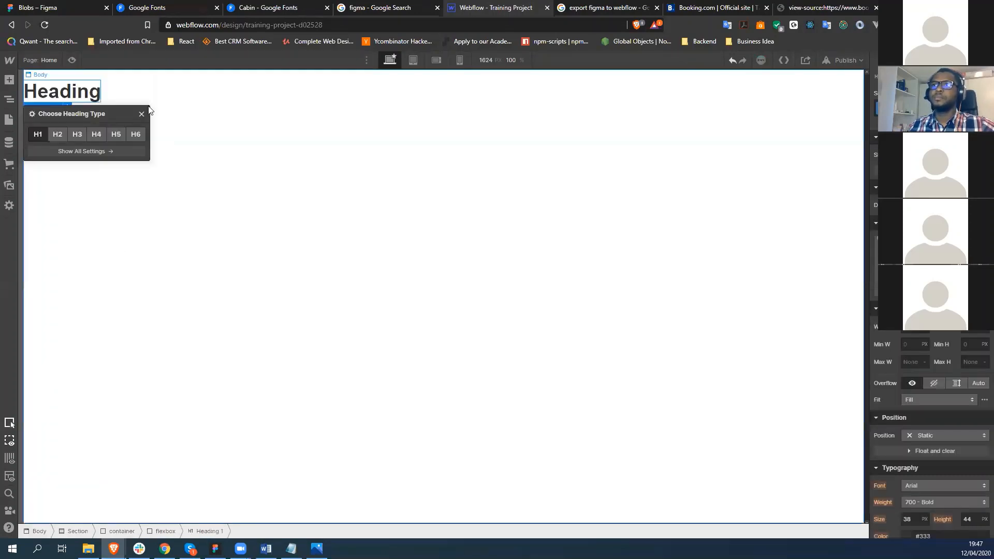
click(9, 100)
click(43, 135)
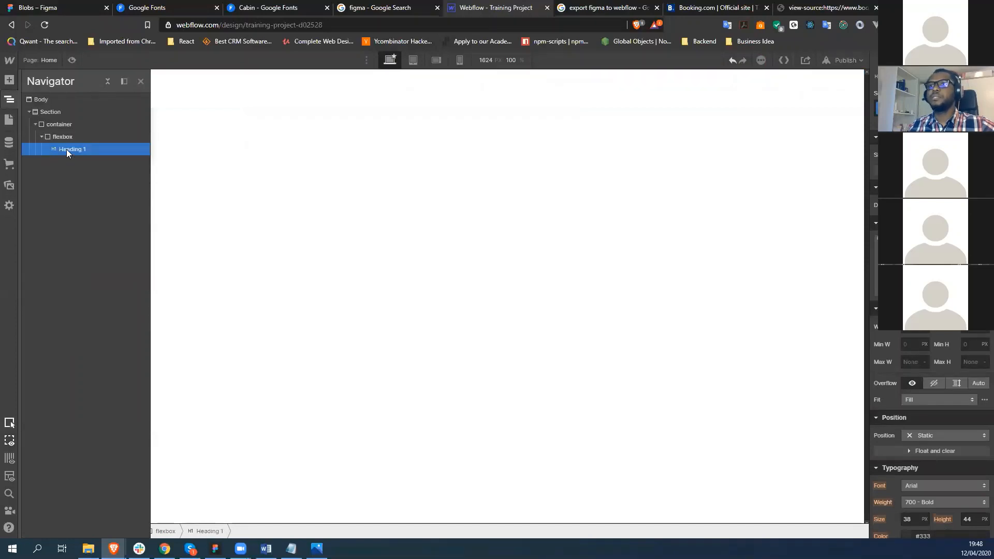
click(71, 136)
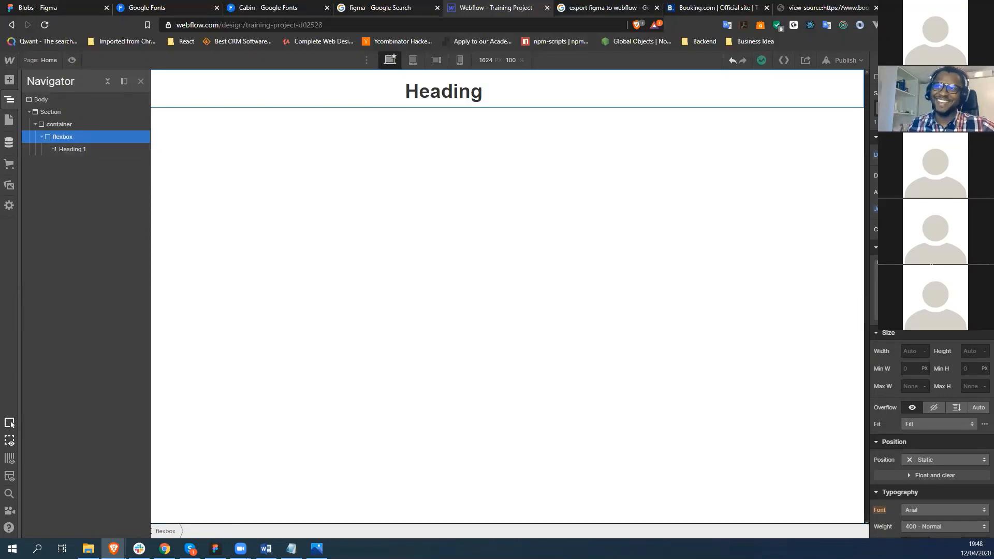
Step: Add a div block inside the flexbox, nest the heading in it, and give the div block the class card
click(9, 81)
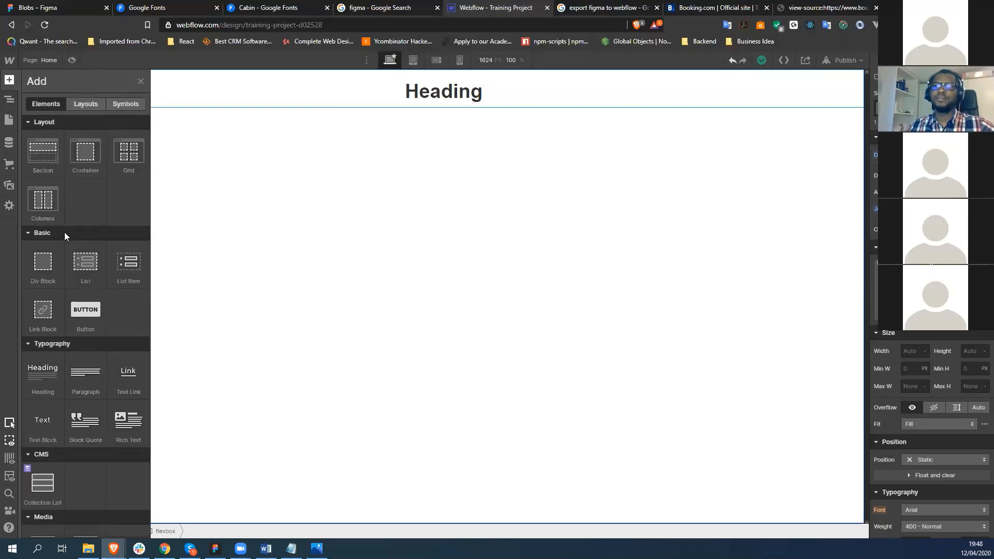
click(43, 266)
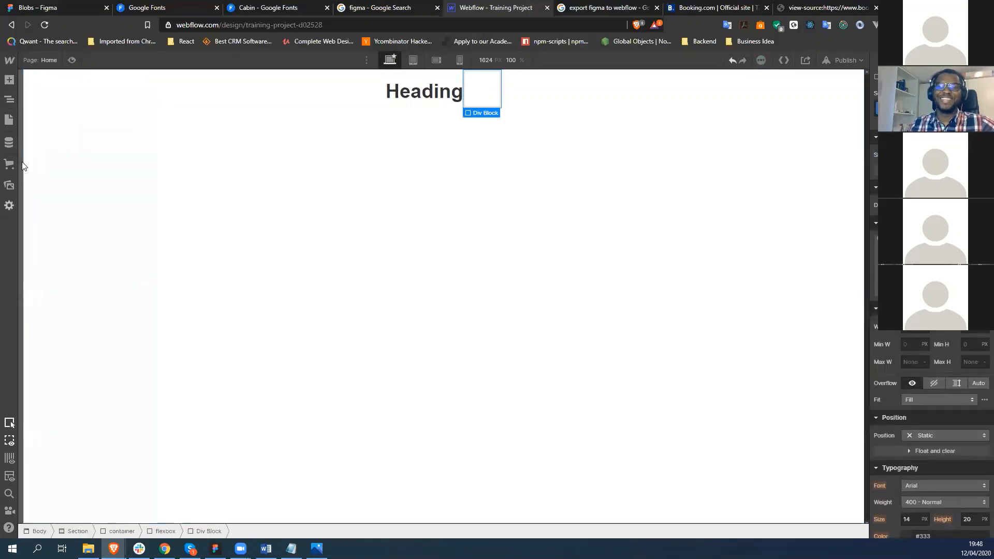
click(10, 101)
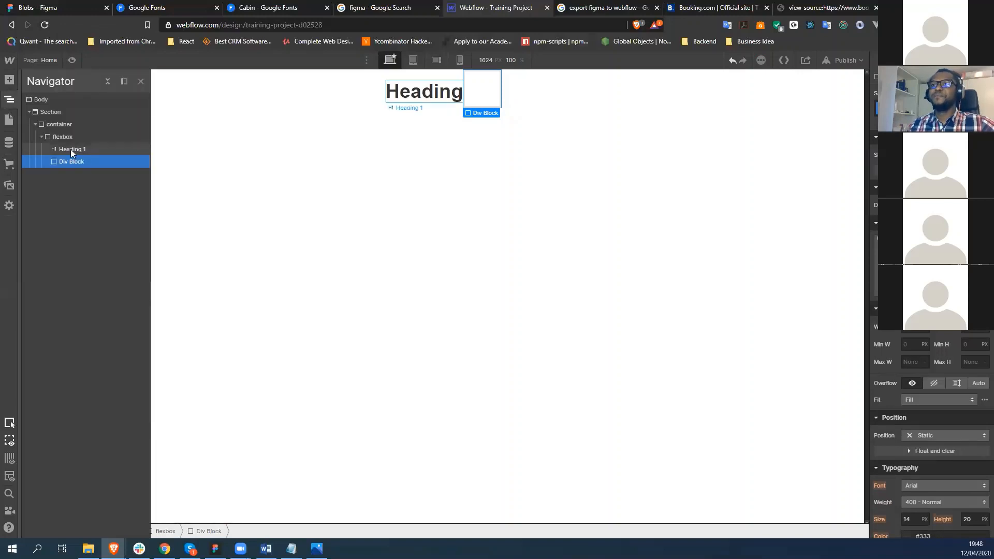
drag(71, 154, 73, 162)
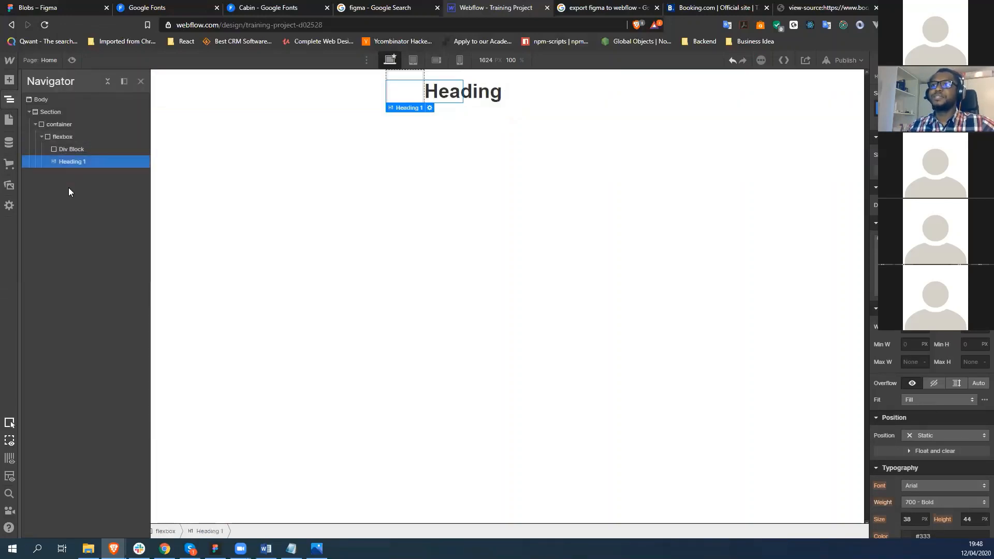
click(74, 150)
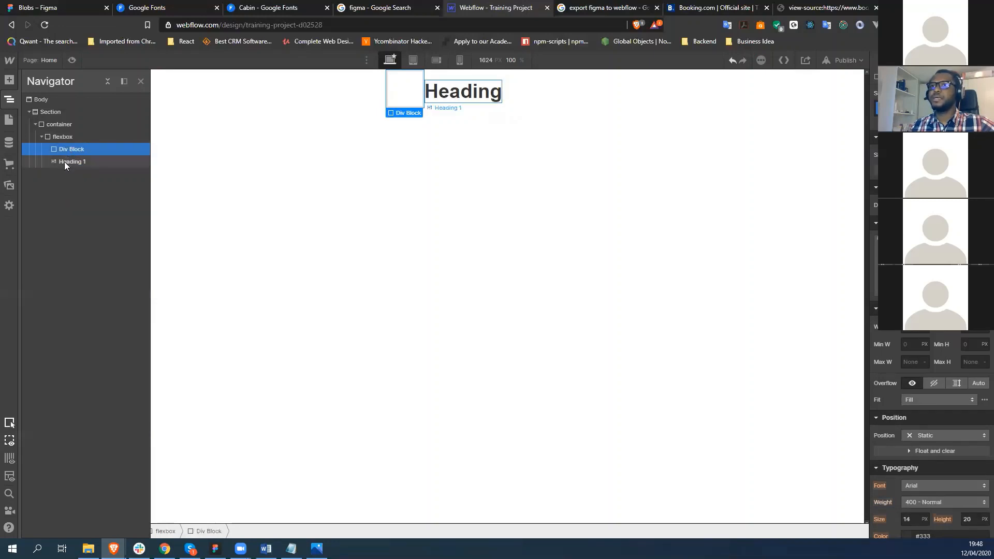
mouse_move(65, 161)
mouse_down()
mouse_move(82, 151)
mouse_move(68, 150)
mouse_up()
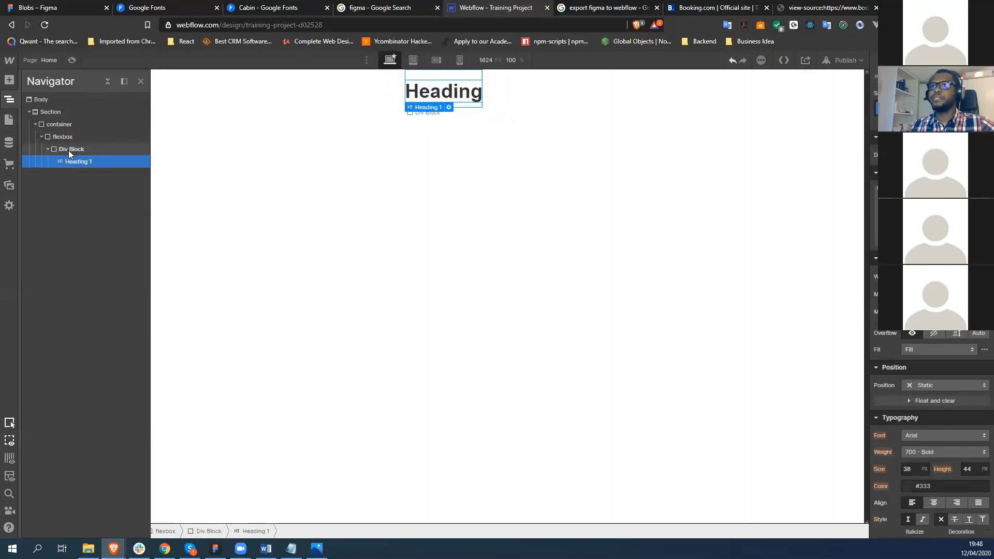
click(68, 150)
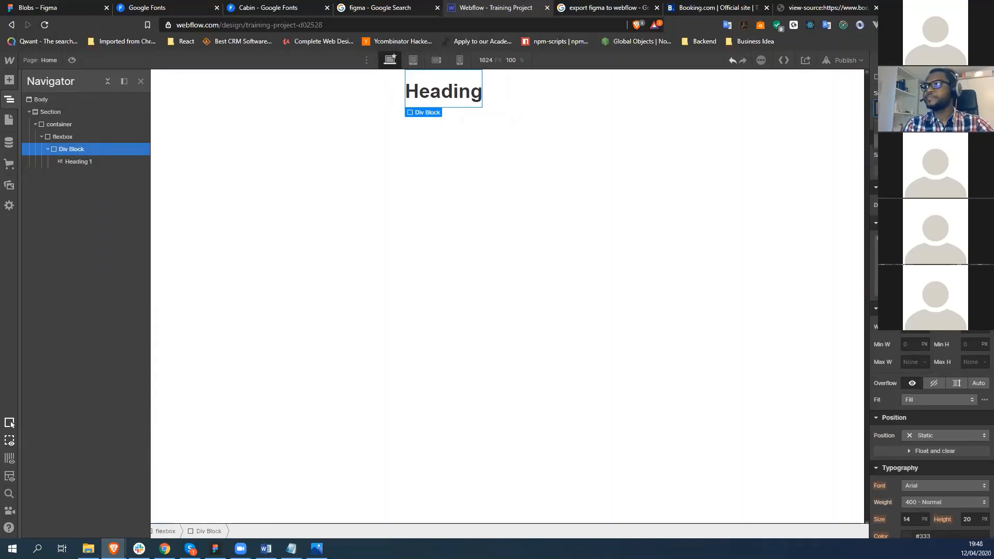
key(Return)
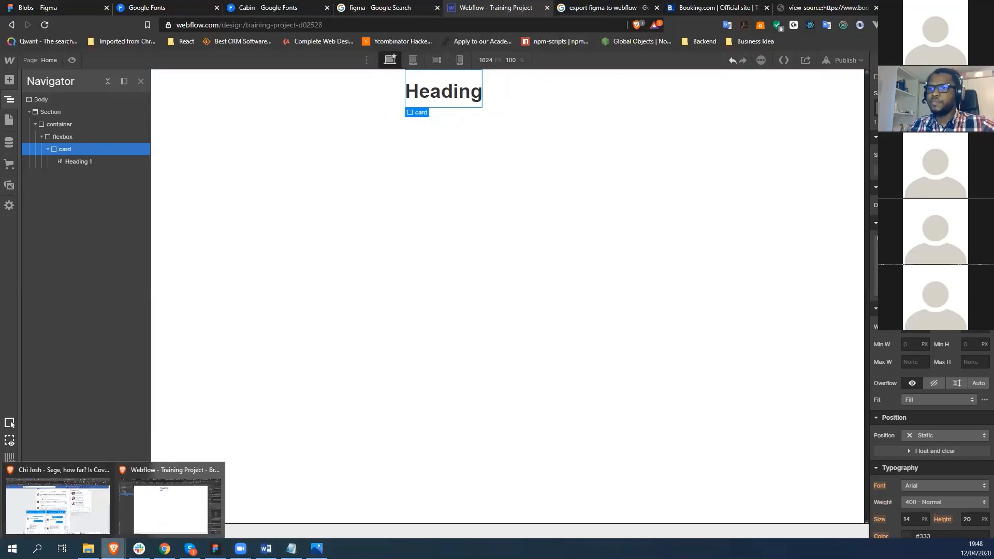
Step: Switch to Figma and copy the fourth card's grey background colour value, C4C4C4
mouse_move(138, 549)
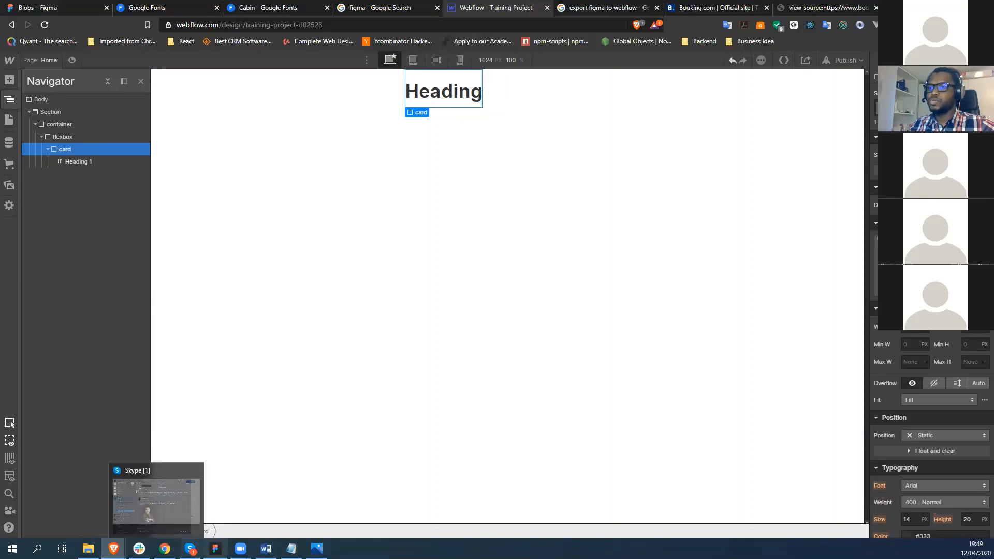
click(215, 549)
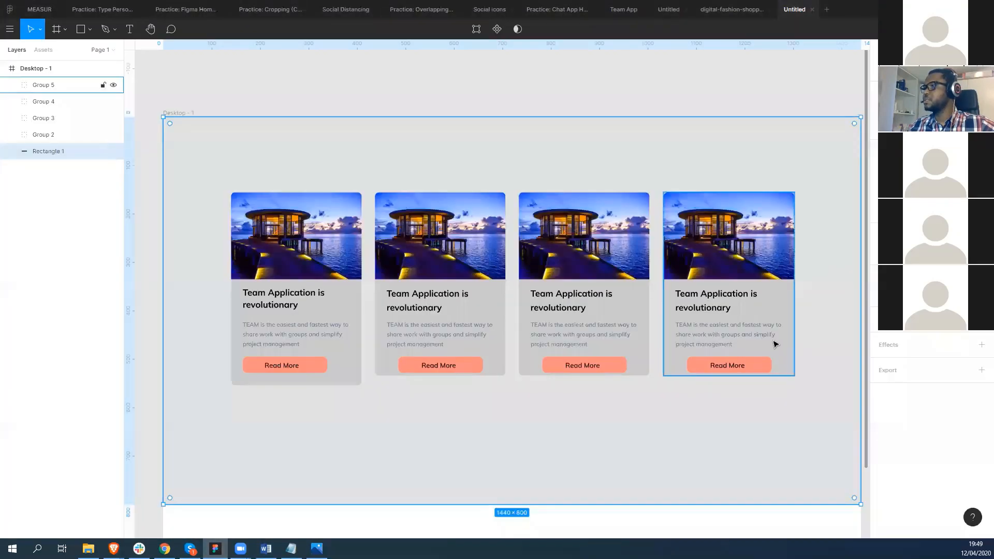
click(791, 372)
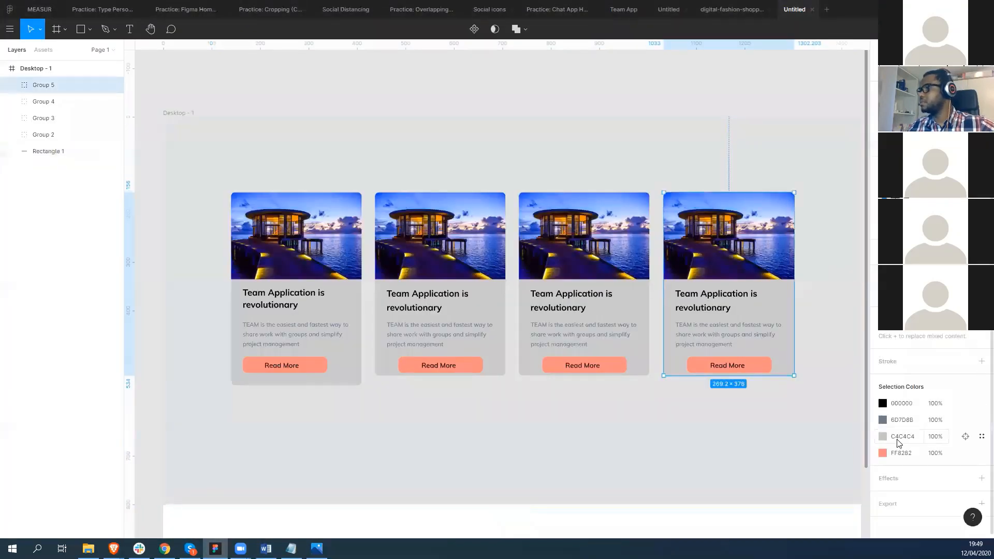
click(908, 425)
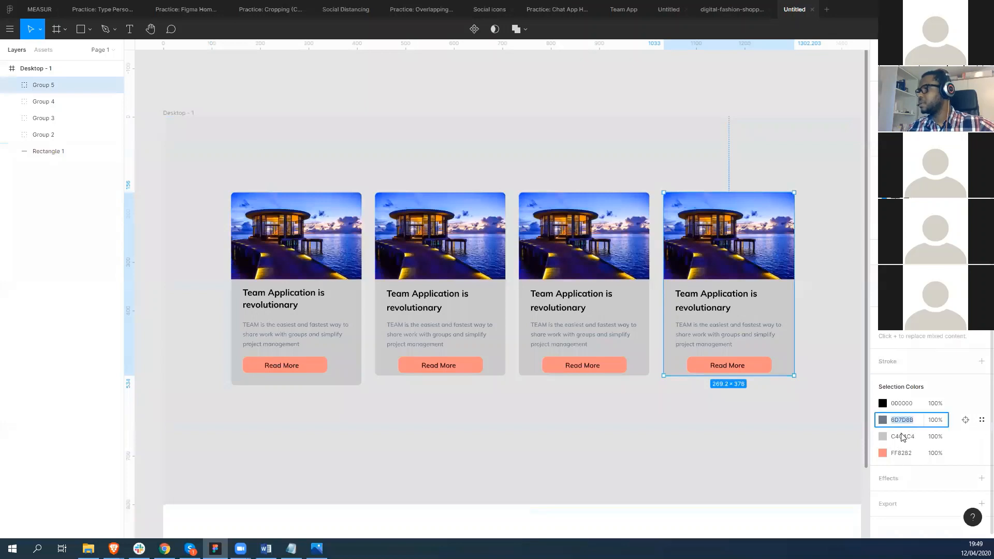
click(903, 437)
key(ctrl+c)
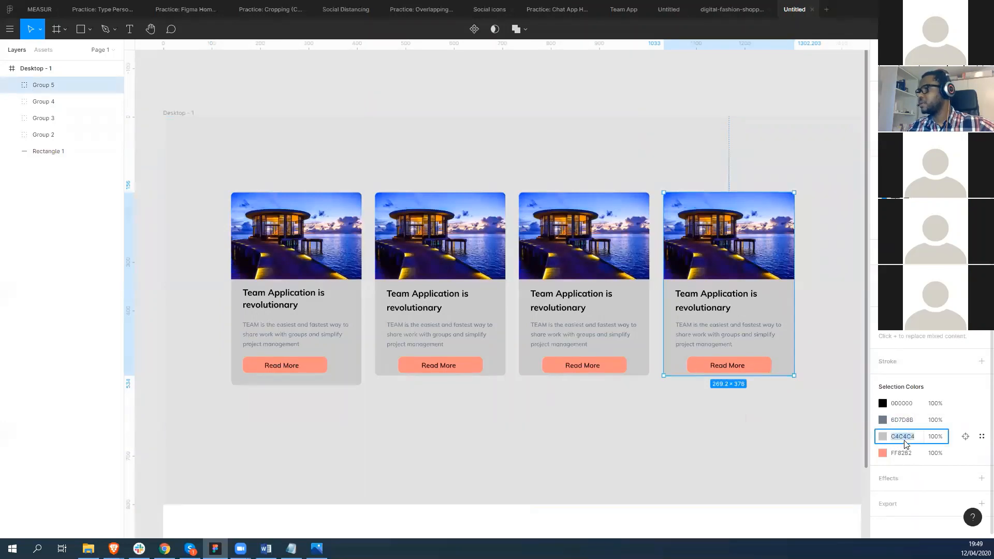
Step: Copy the grey value C4C4C4, switch back to Webflow and set the card div block's background colour to it
right_click(905, 440)
click(928, 490)
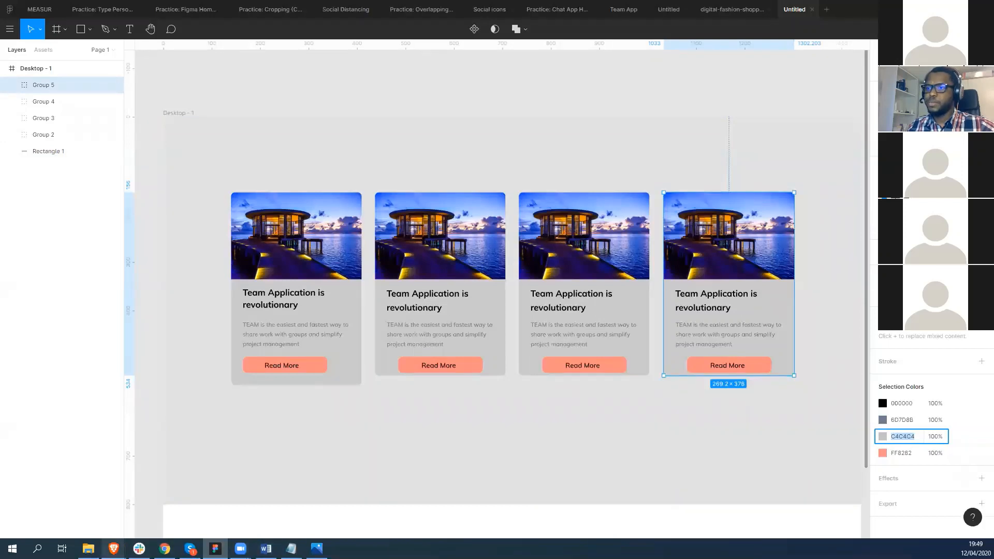
click(114, 549)
click(177, 522)
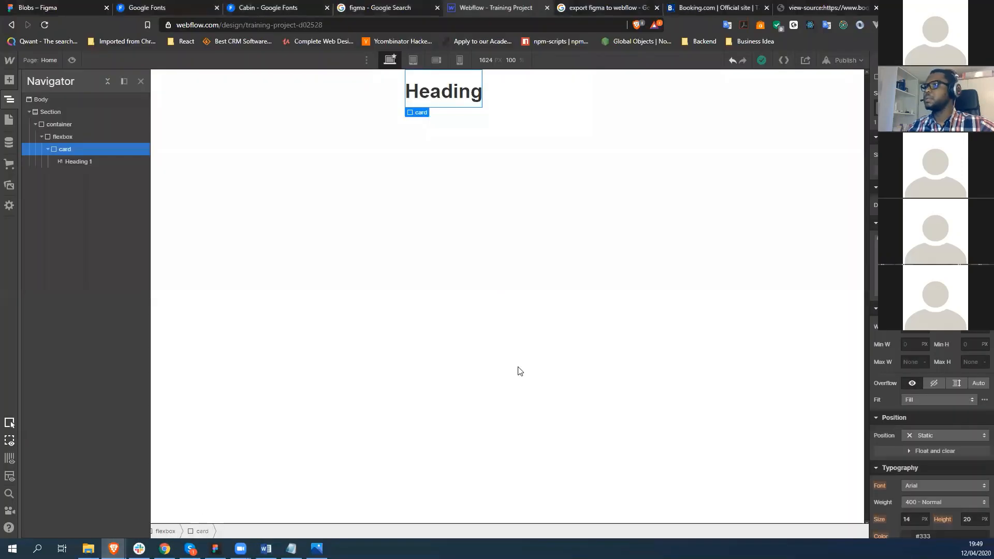
scroll(927, 447, down, 3)
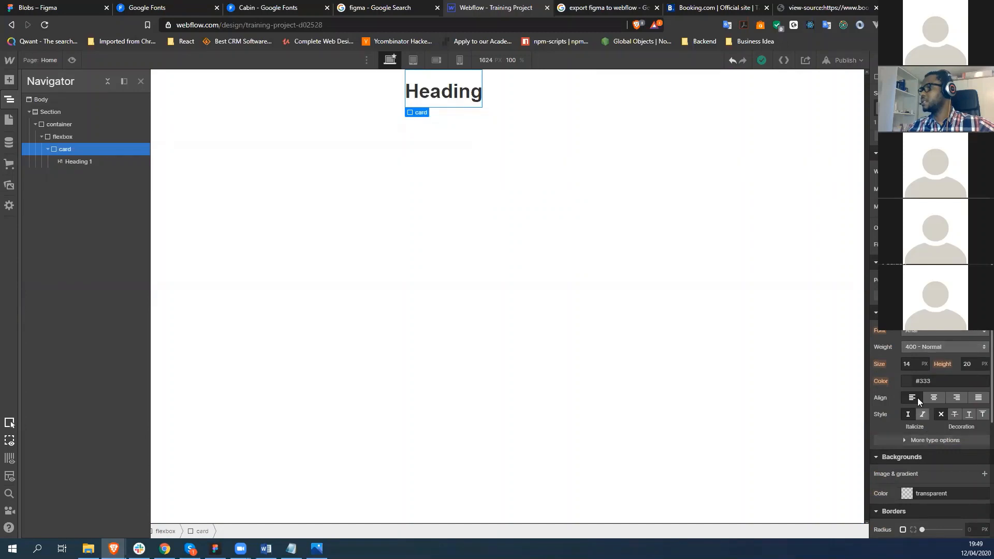
click(925, 495)
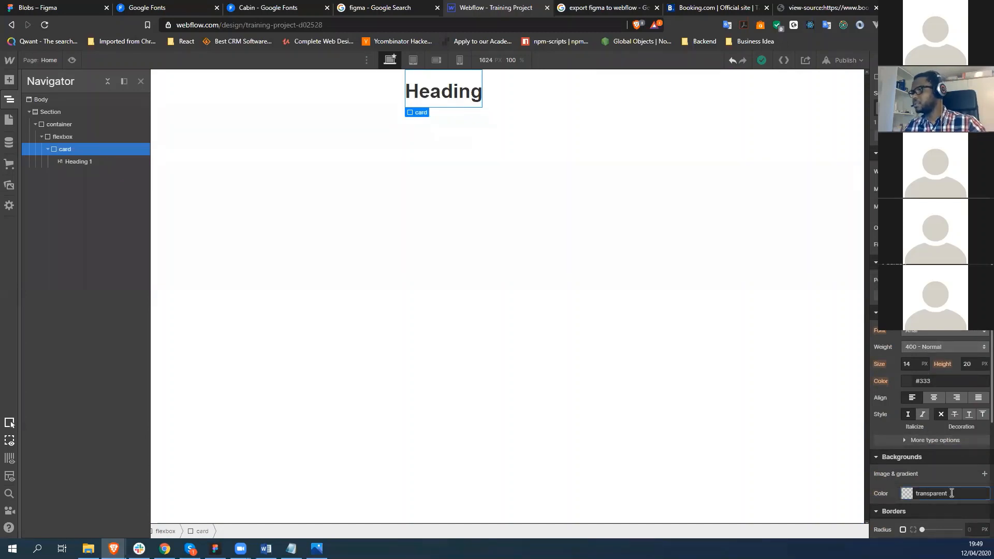
double_click(911, 495)
key(ctrl+v)
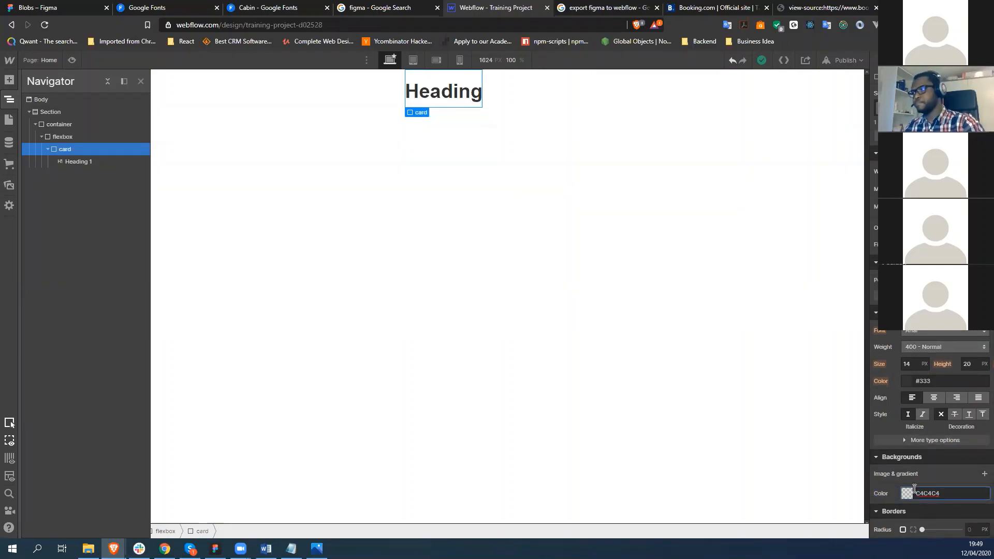
key(Return)
click(414, 299)
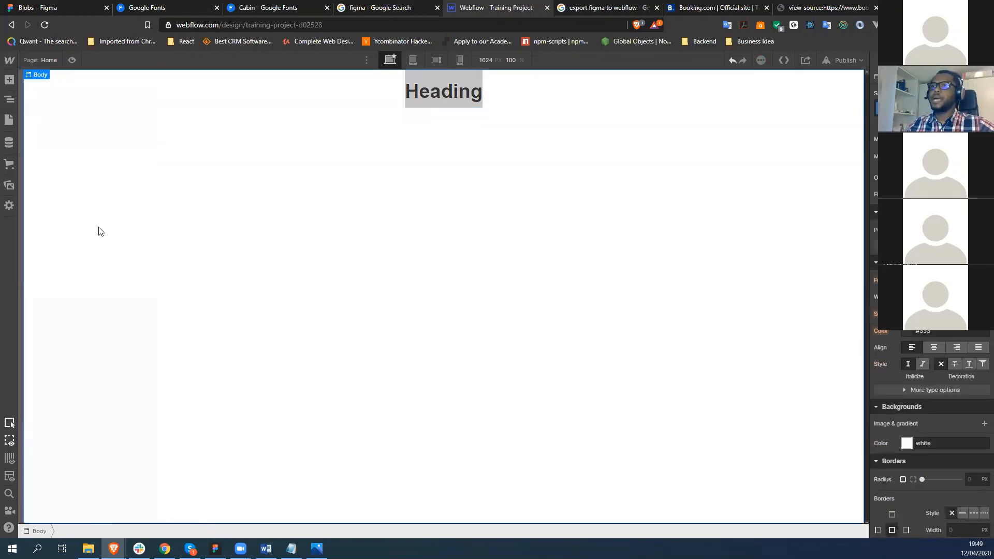
Step: Get the background rectangle's fill colour from Figma and set the Webflow section's background colour to E1E1E1
click(216, 548)
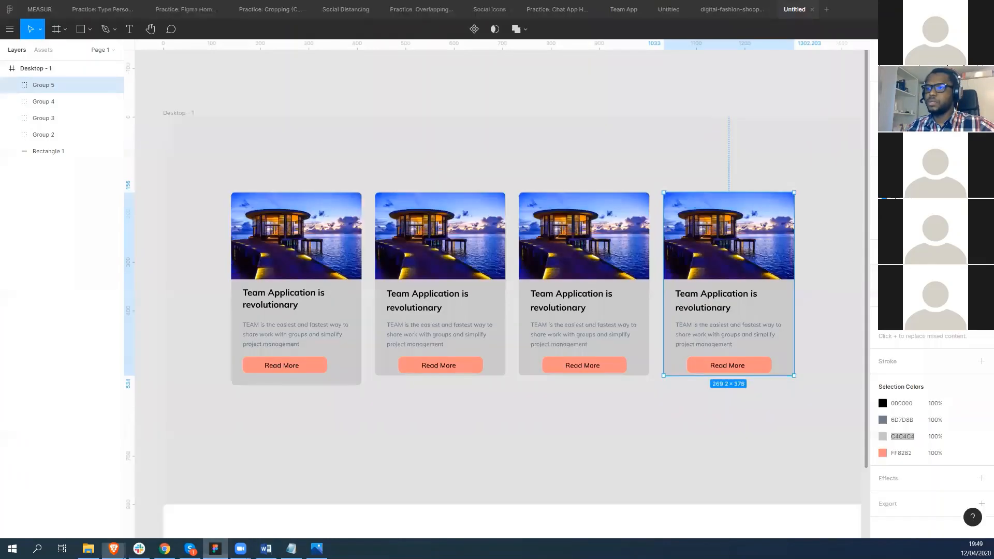
click(231, 423)
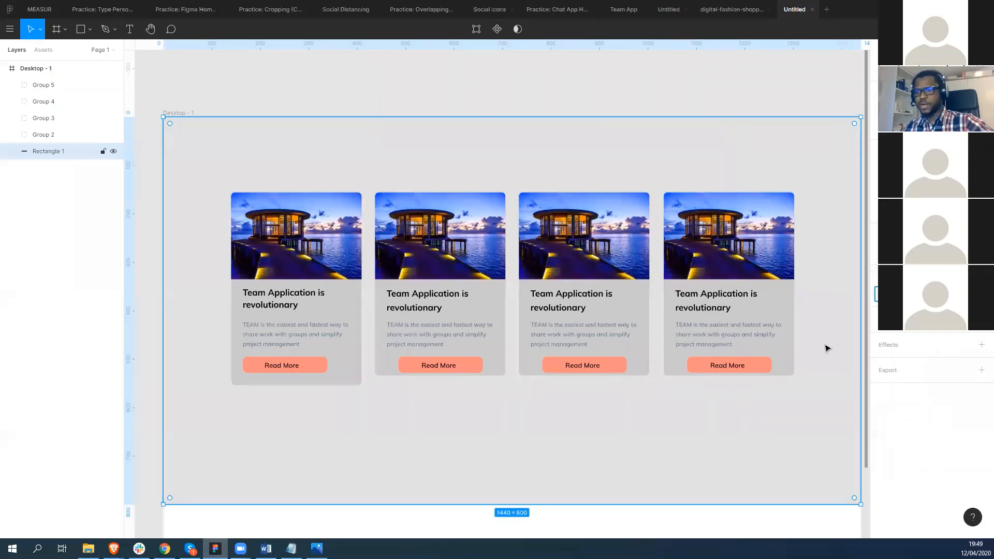
mouse_move(113, 548)
click(176, 525)
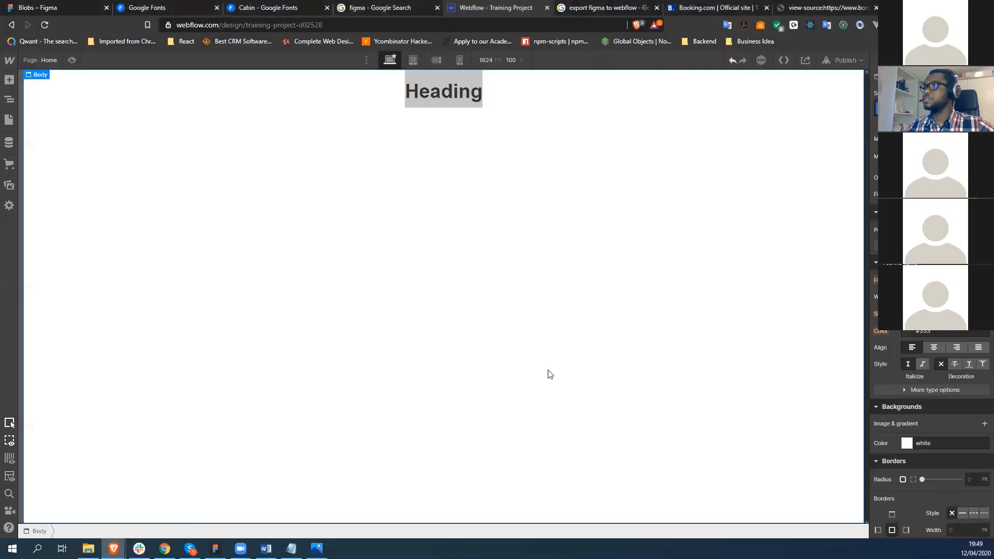
click(9, 99)
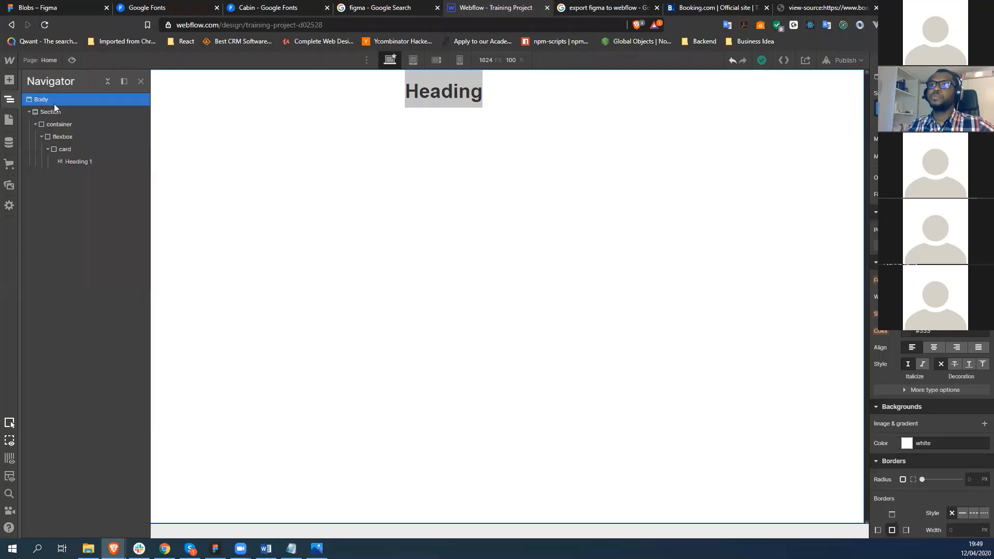
click(50, 112)
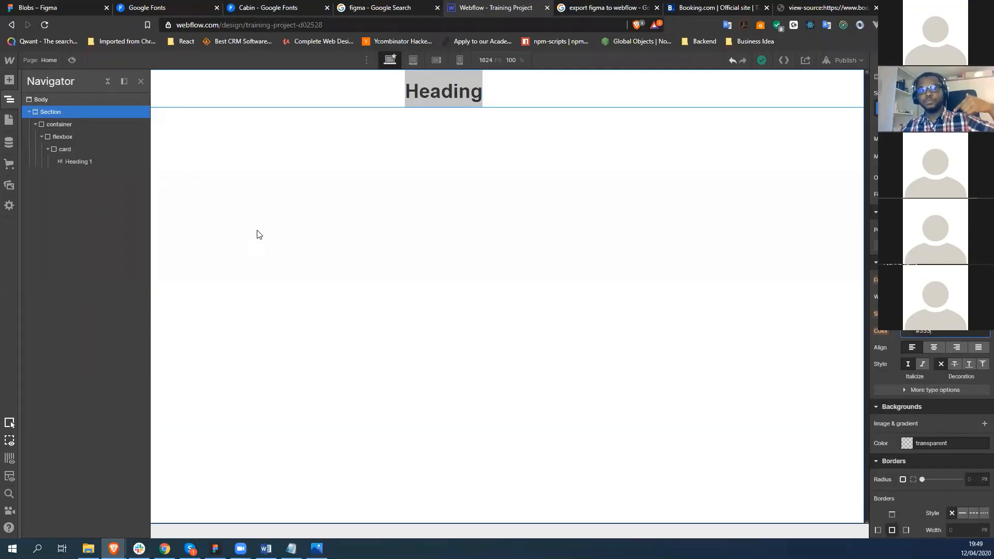
click(931, 444)
text(E1E1E1)
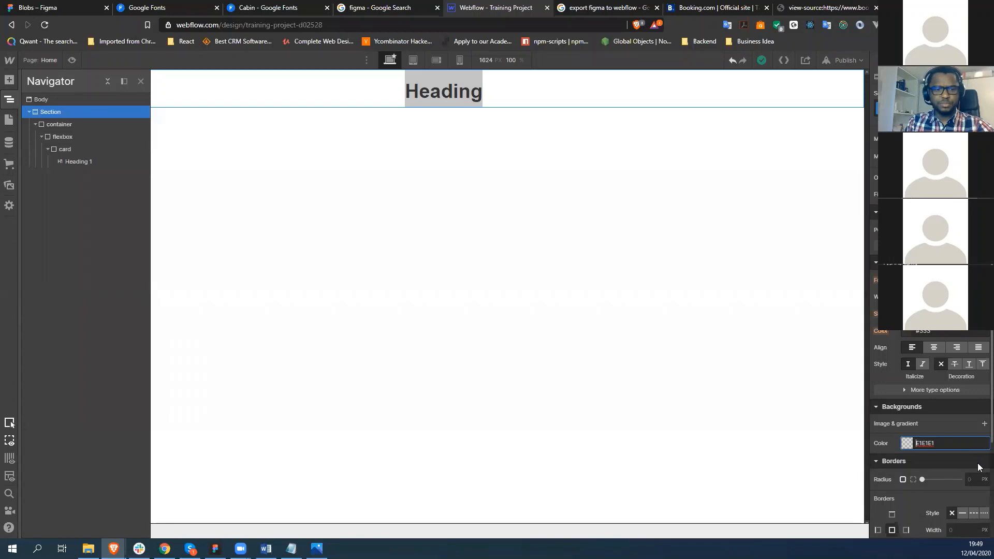
key(Return)
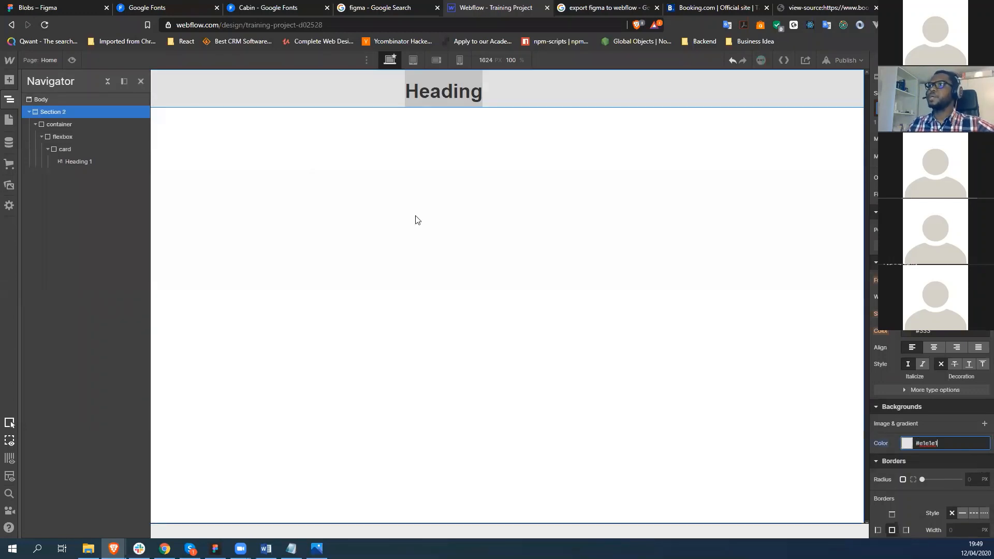
click(415, 217)
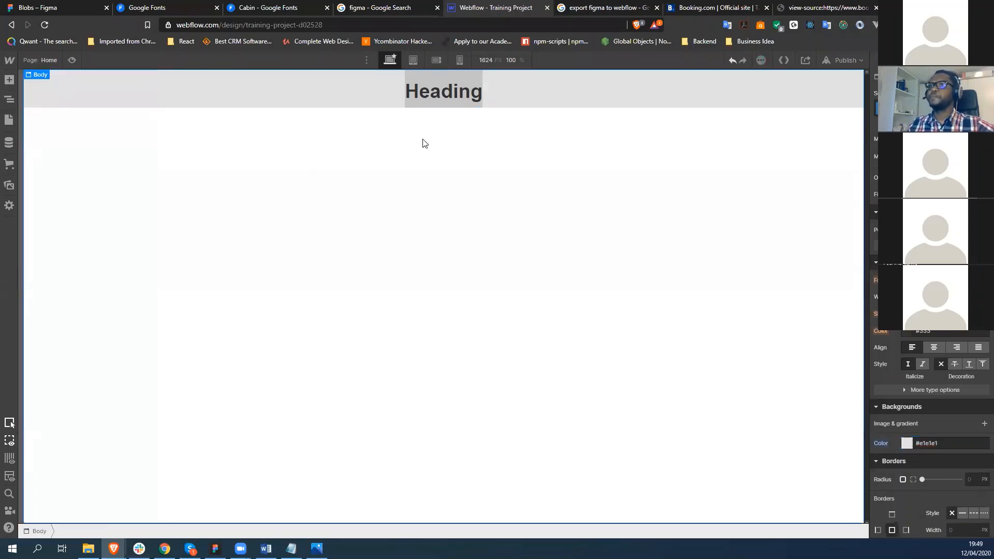
Step: Select the card's heading, check the first card's title text in Figma, and set the Webflow heading's font to Montserrat
click(10, 101)
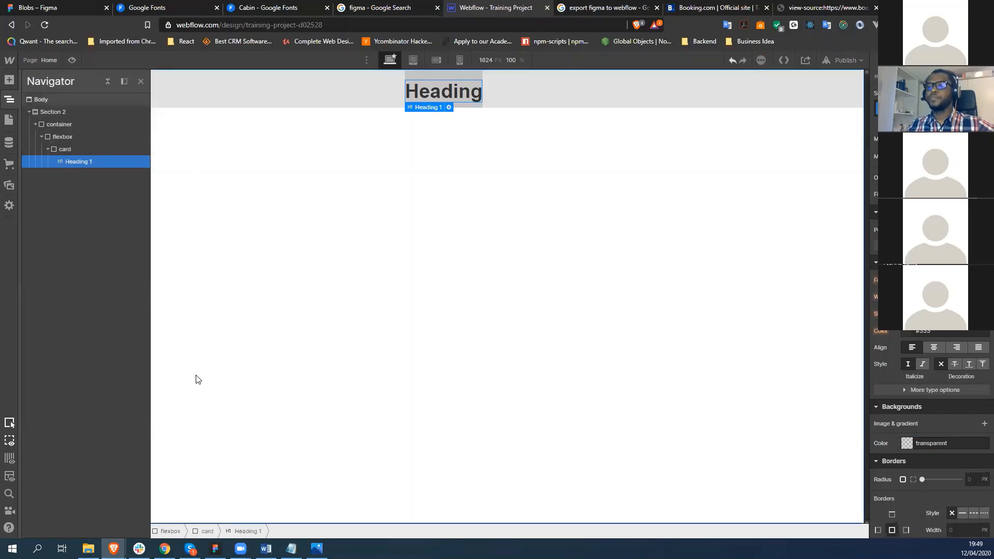
click(215, 549)
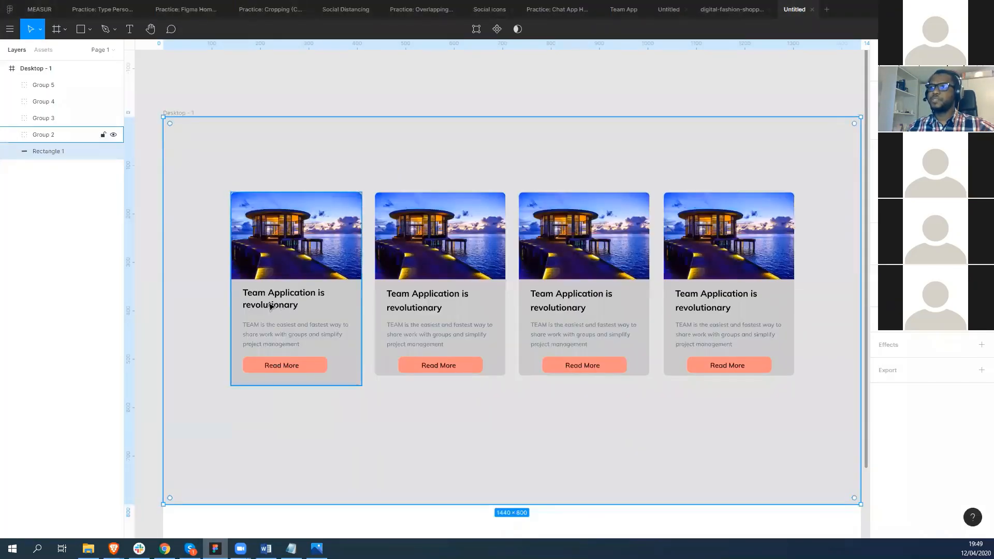
click(270, 306)
double_click(270, 306)
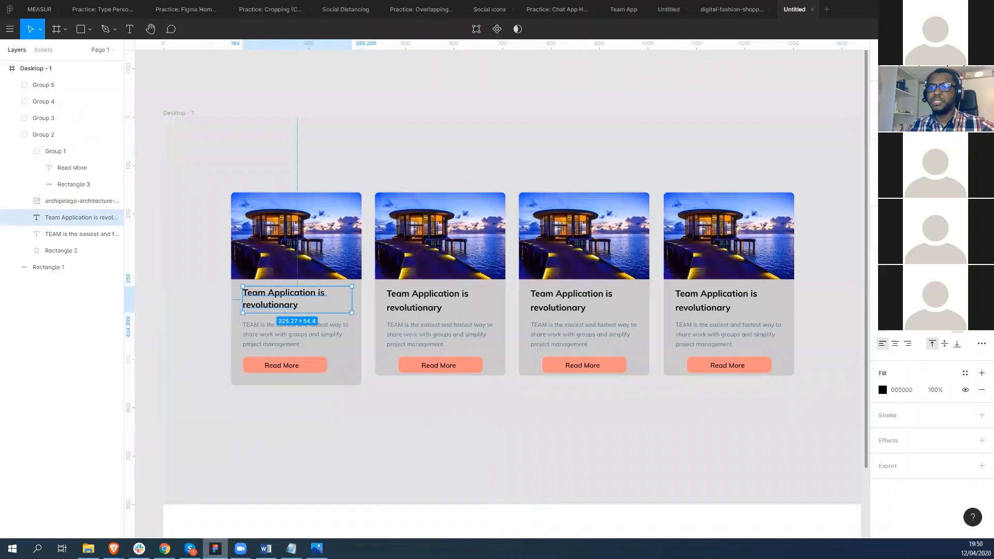
mouse_move(113, 549)
click(170, 510)
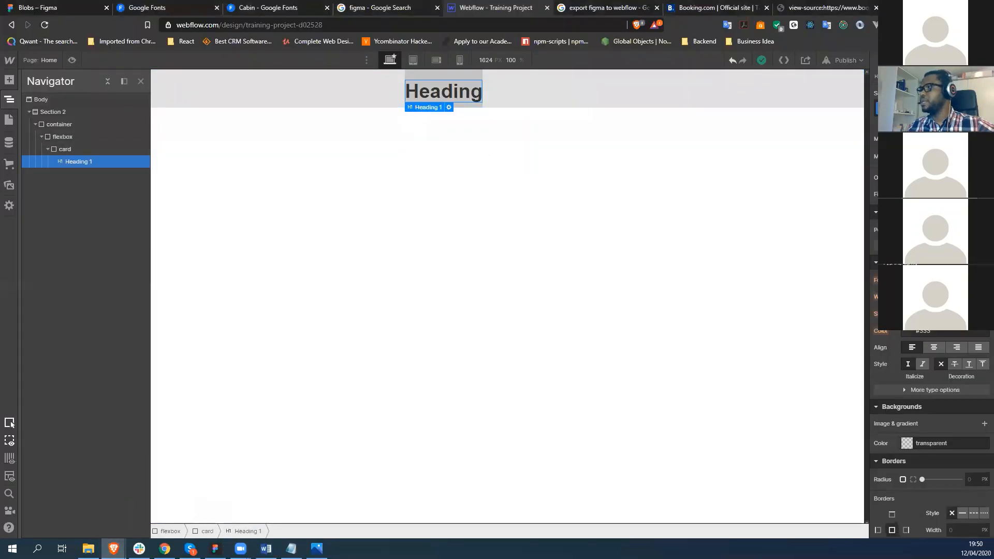
click(946, 280)
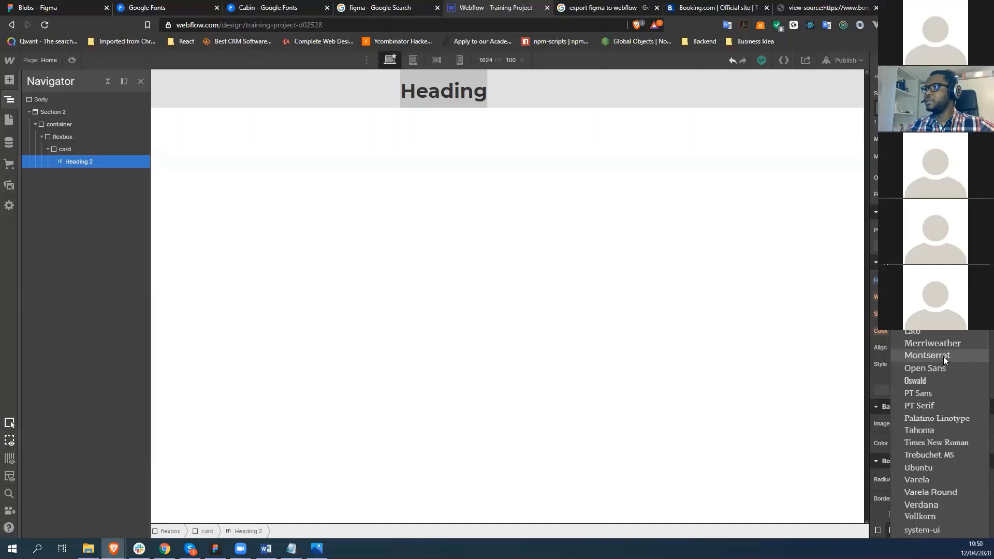
click(942, 356)
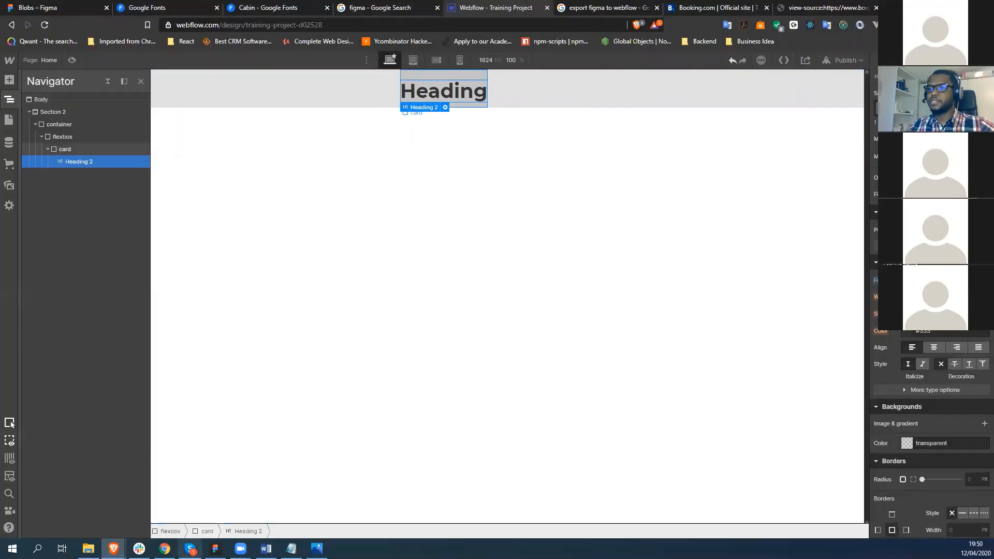
Step: Check the card title in Figma again and reduce the Webflow heading's font size to match it
click(215, 549)
click(114, 549)
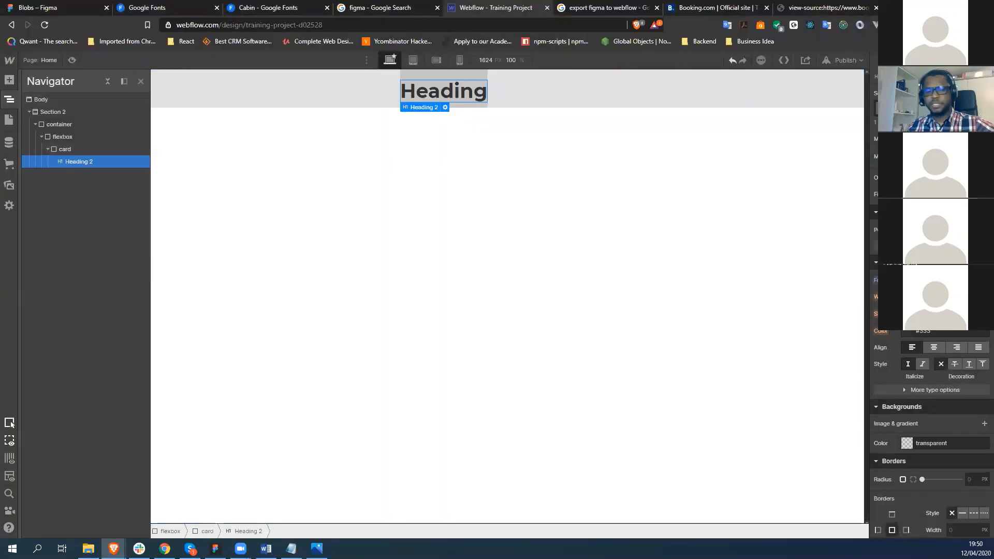
click(879, 314)
key(Escape)
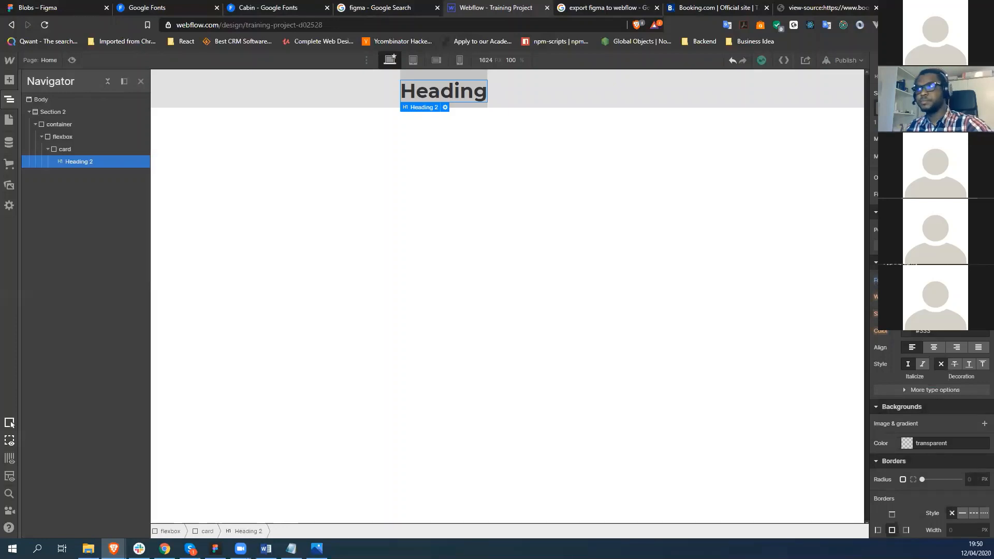
key(Return)
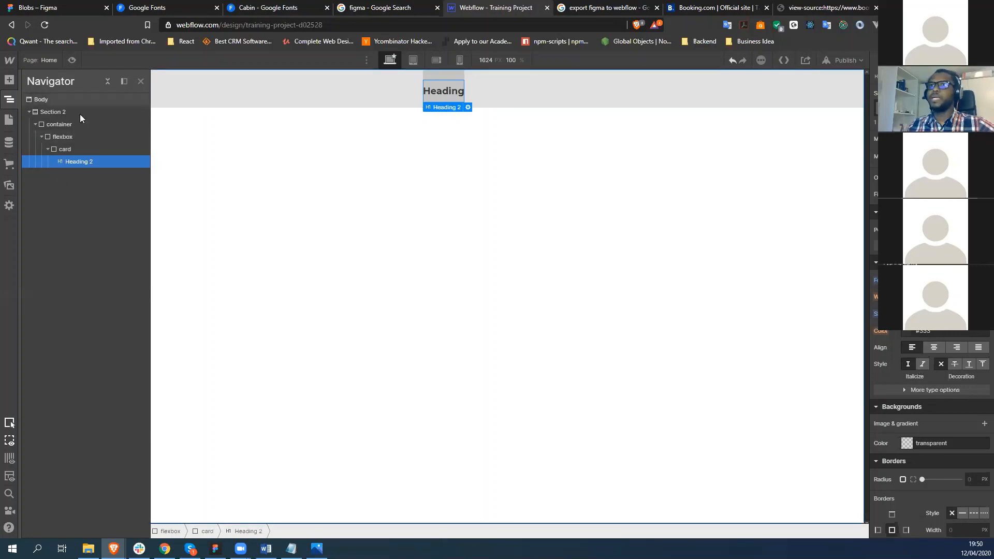
Step: Add an image element inside the card div block, below the heading
click(65, 150)
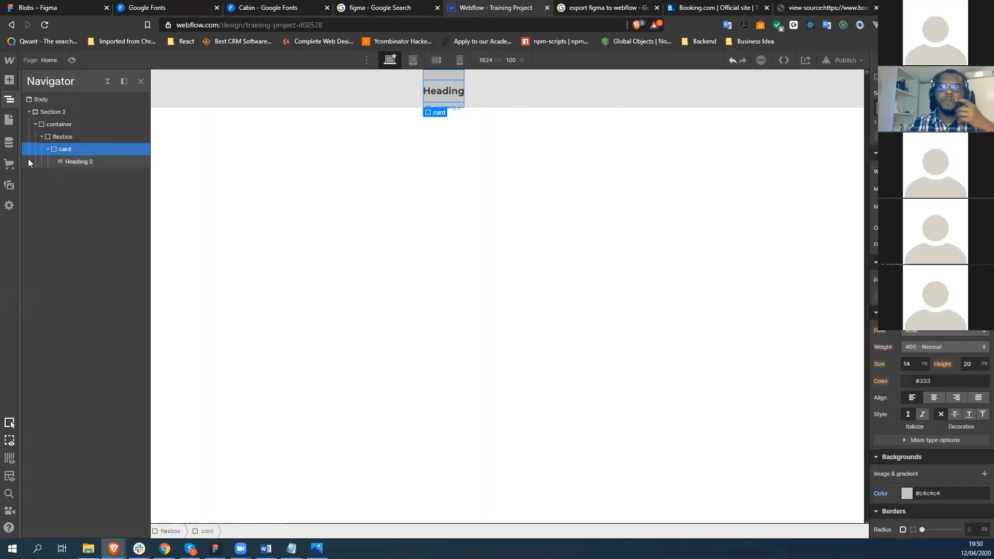
click(9, 80)
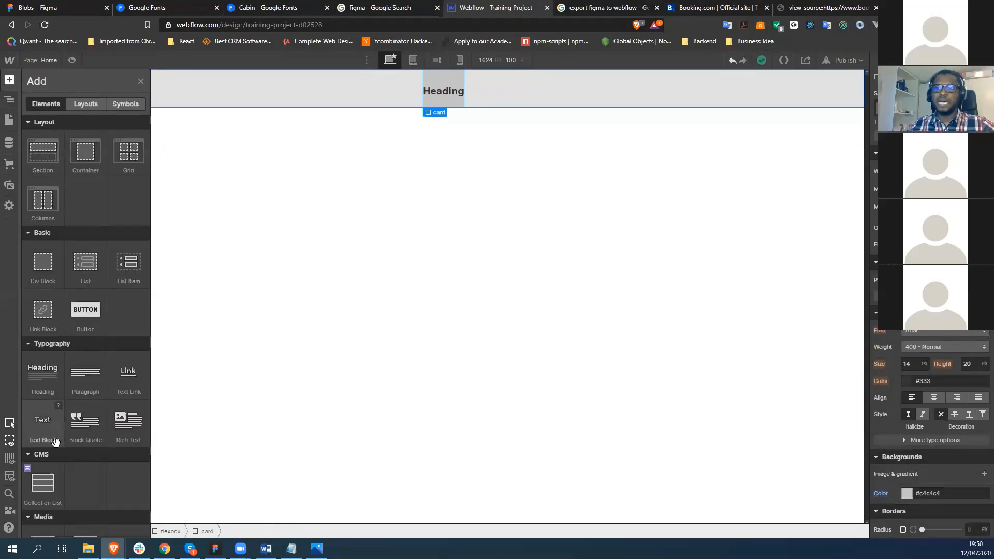
scroll(56, 442, down, 3)
click(42, 393)
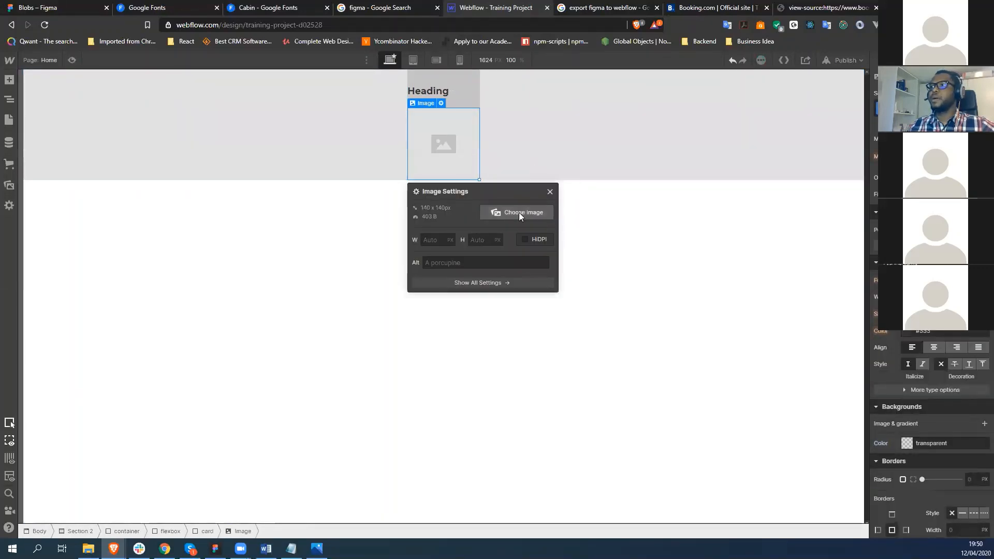
Step: Try to upload the picture archipelago-architecture-azure-1450363 from the Pictures folder for the card's image element
click(518, 212)
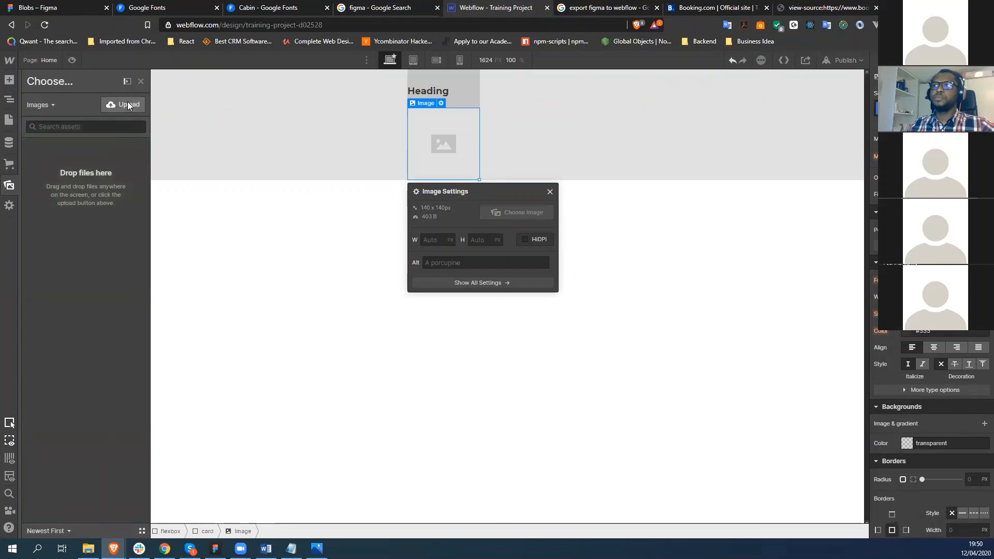
click(129, 105)
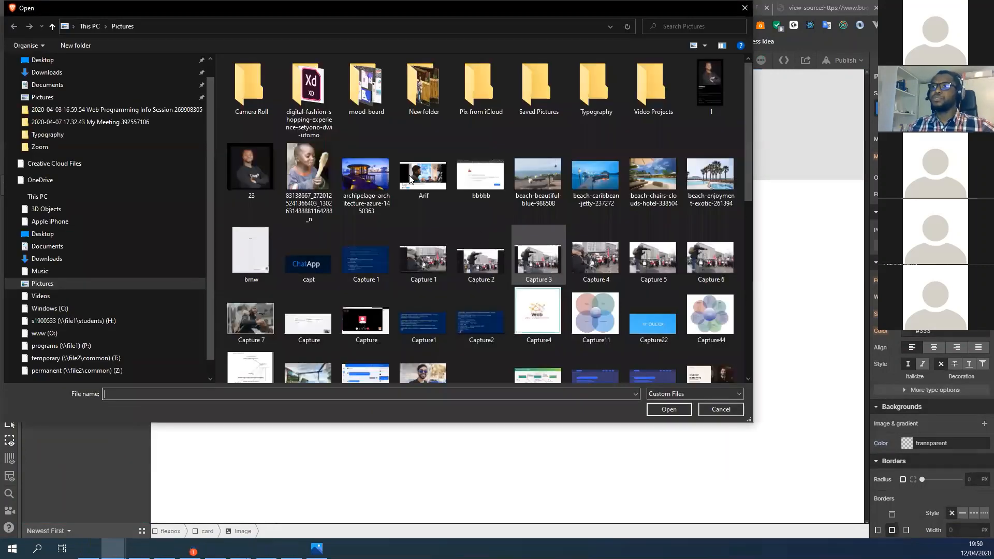
double_click(367, 170)
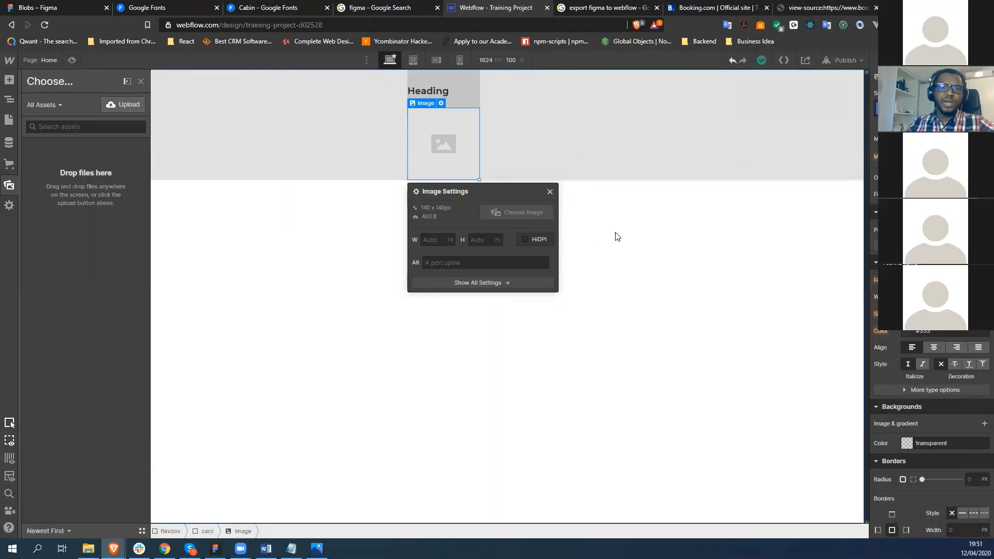
Step: Open imagecompressor.com in a new tab and upload archipelago-architecture-azure-1450363 from the Pictures folder for compression
key(ctrl+t)
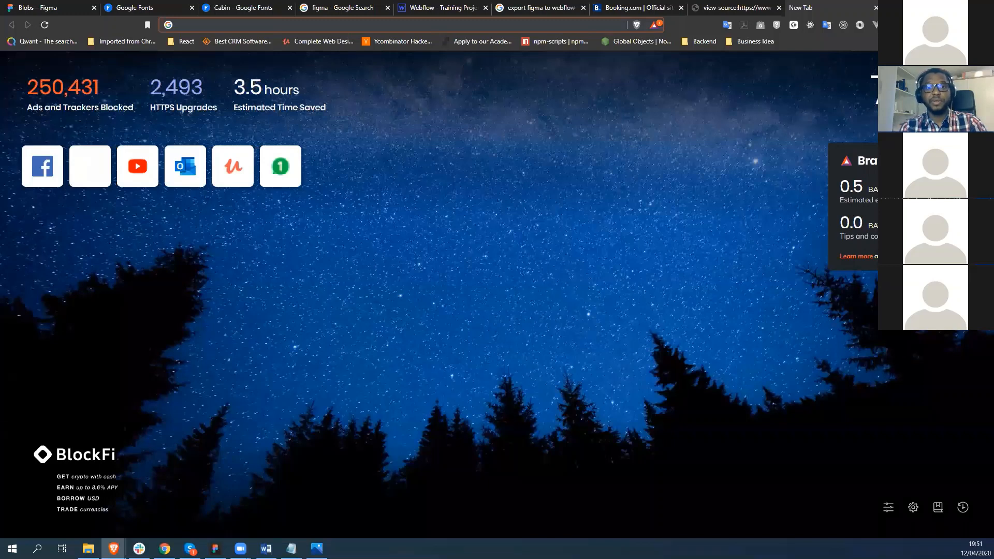
text(im)
key(Return)
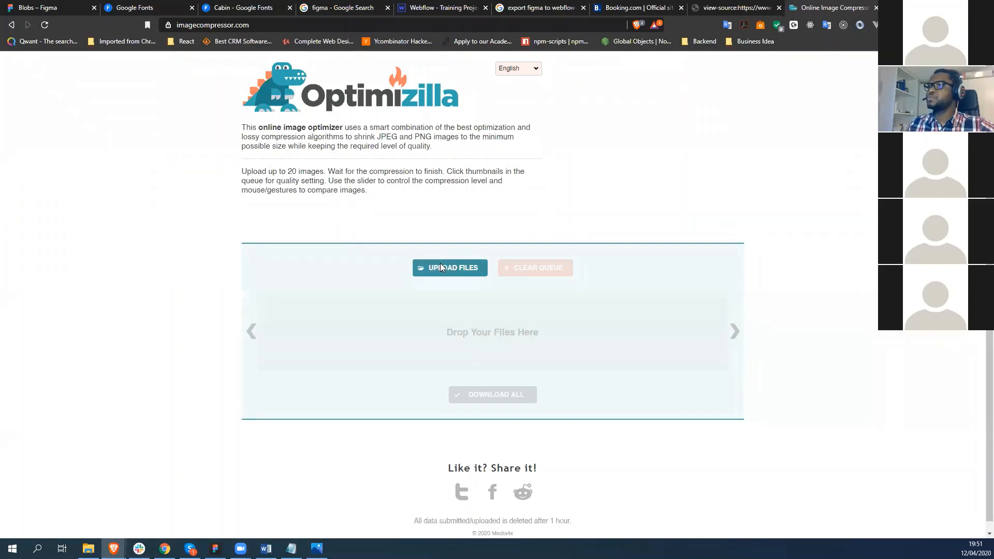
click(440, 268)
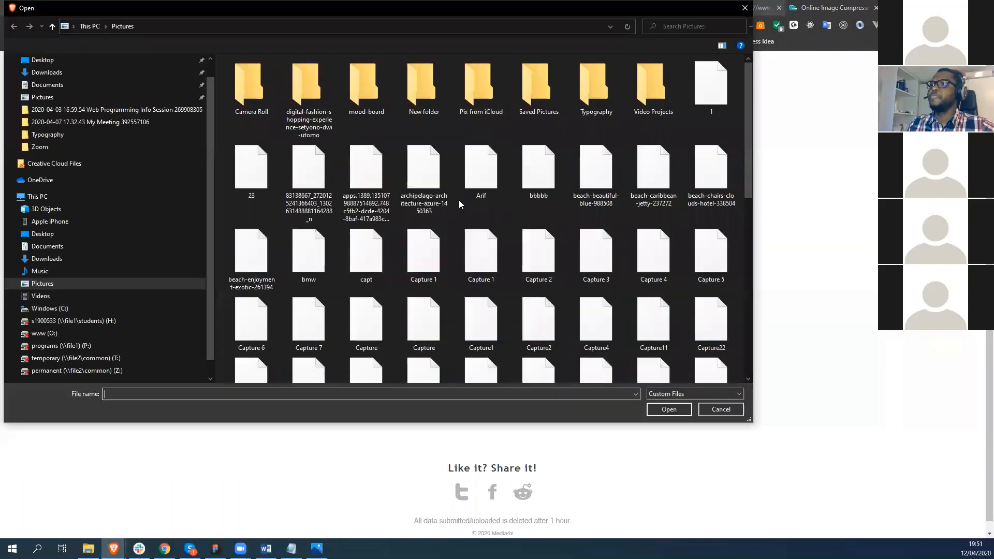
double_click(423, 173)
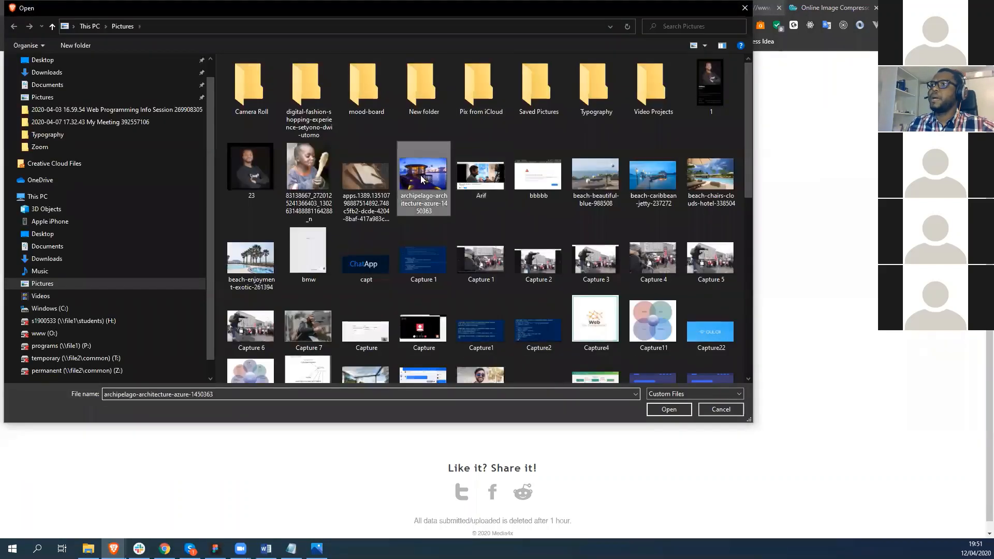
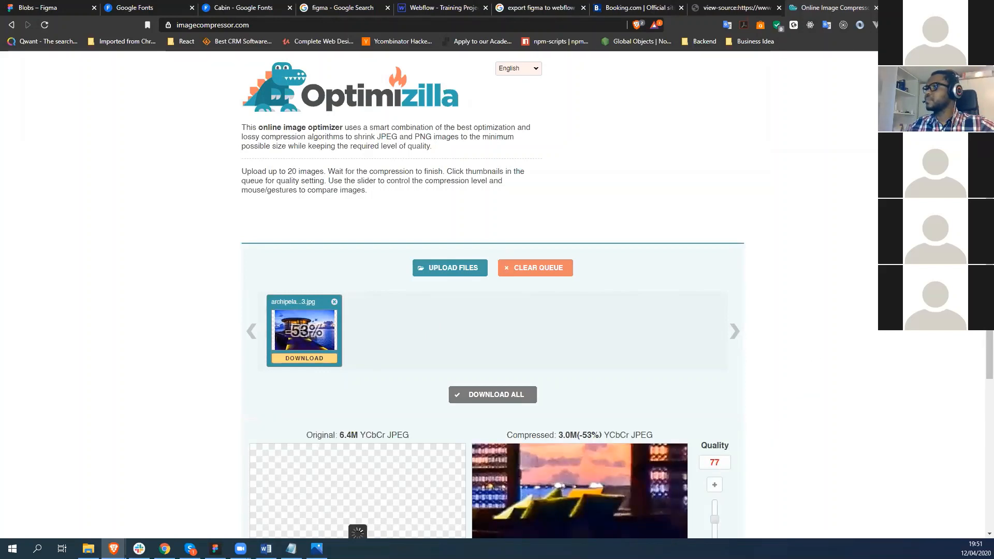
scroll(732, 268, down, 4)
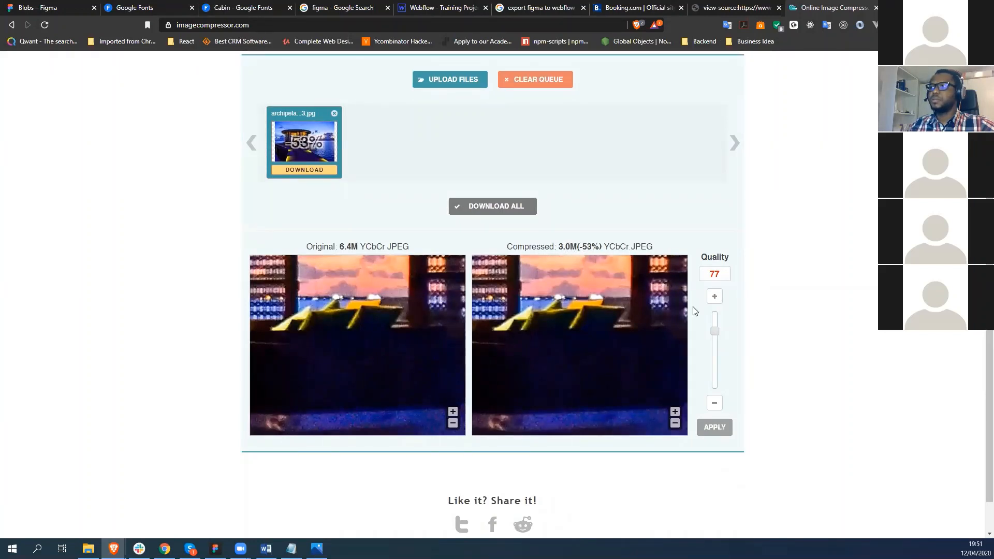
Step: Lower the compression quality of the archipelago picture to 24, apply it, and save the compressed JPEG in Downloads
drag(715, 331, 712, 358)
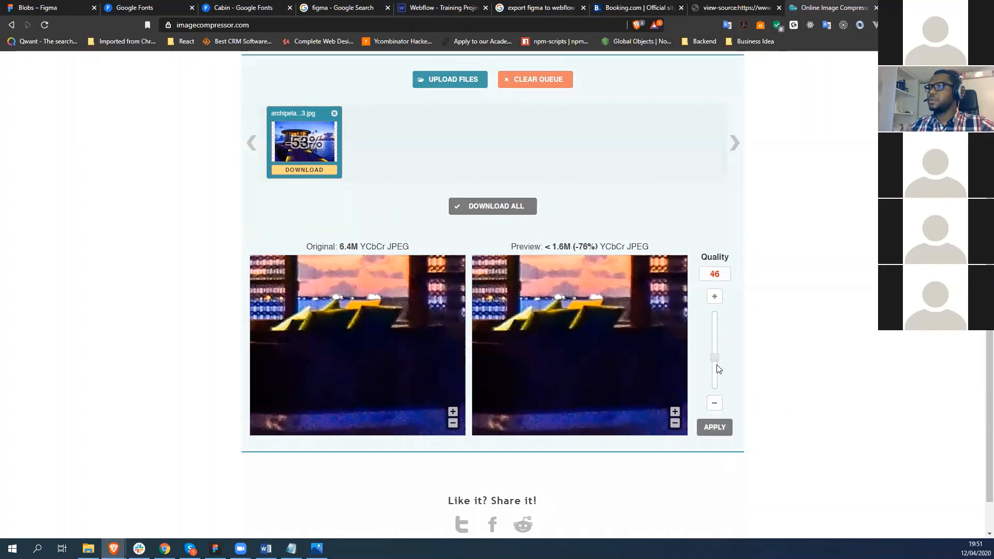
drag(717, 371, 715, 374)
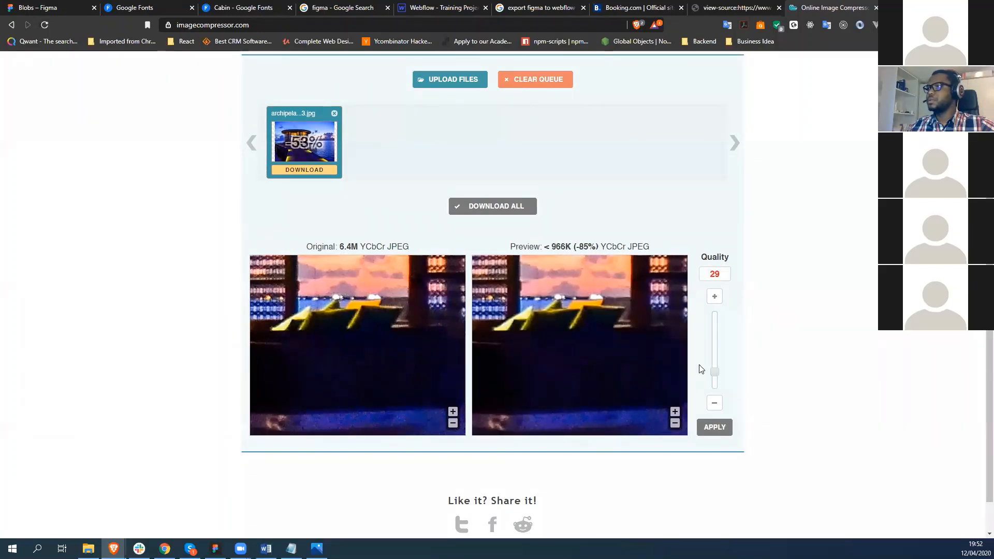
click(714, 430)
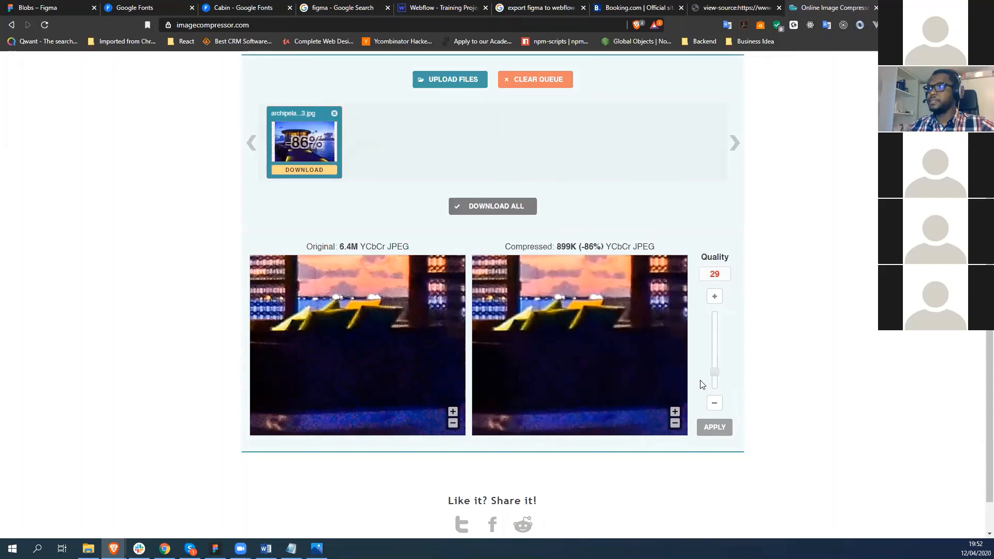
drag(716, 375, 715, 378)
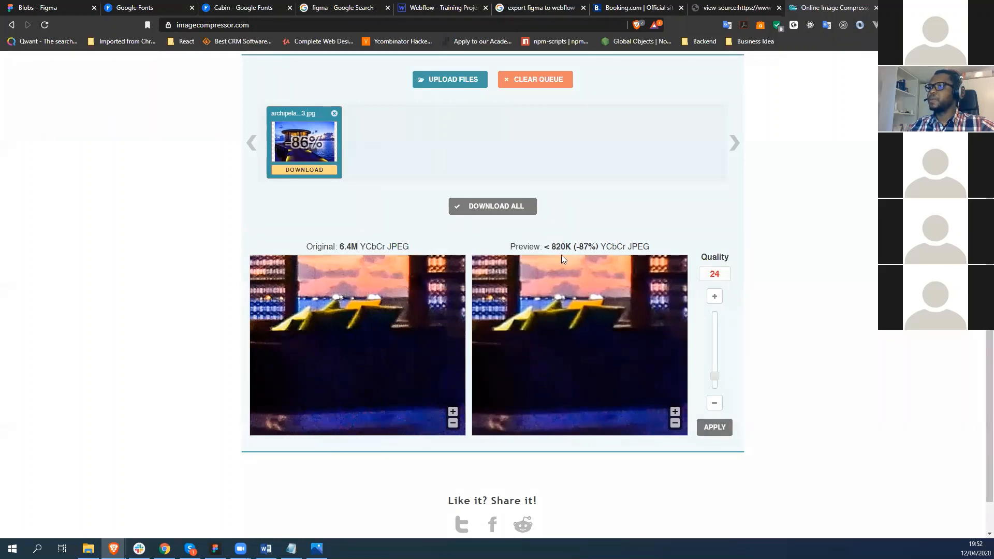
click(718, 427)
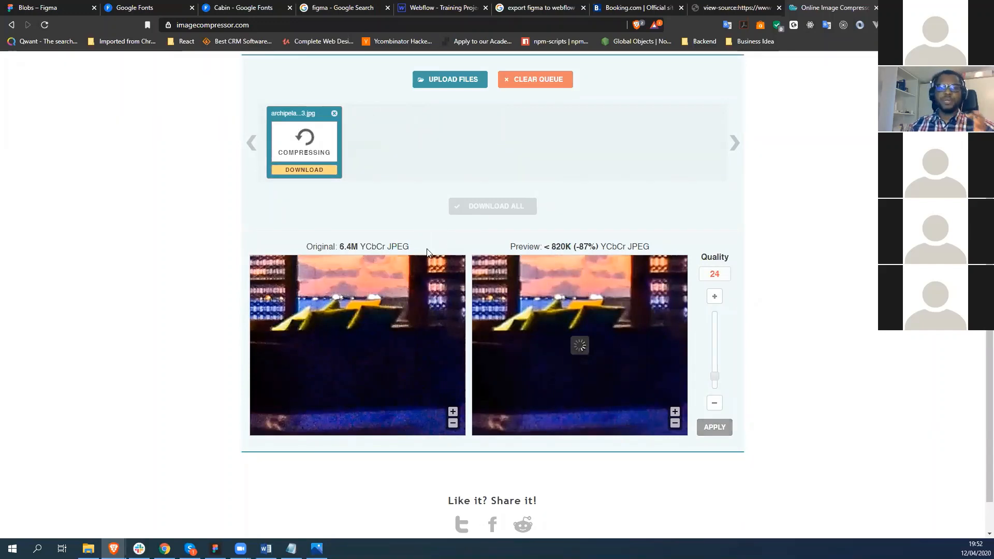
click(312, 164)
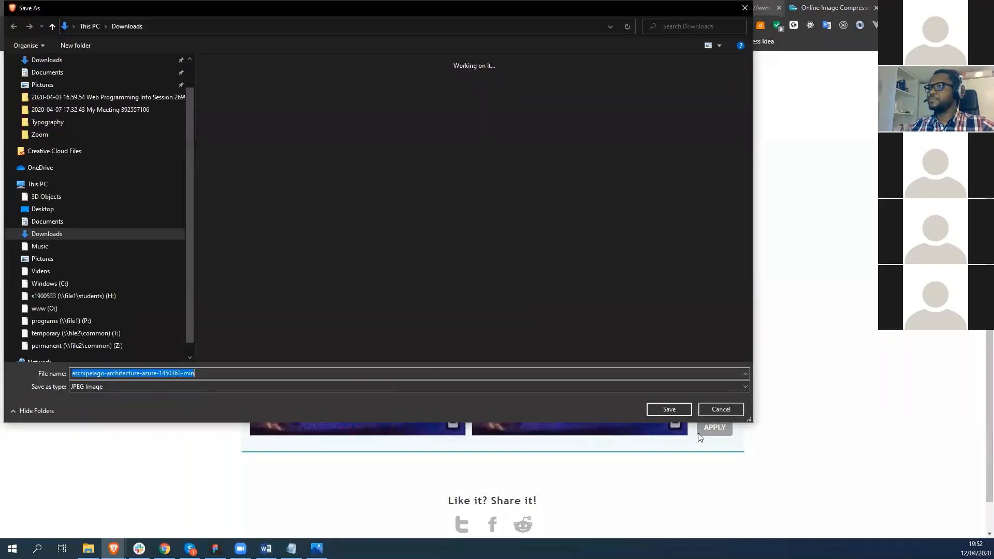
click(670, 410)
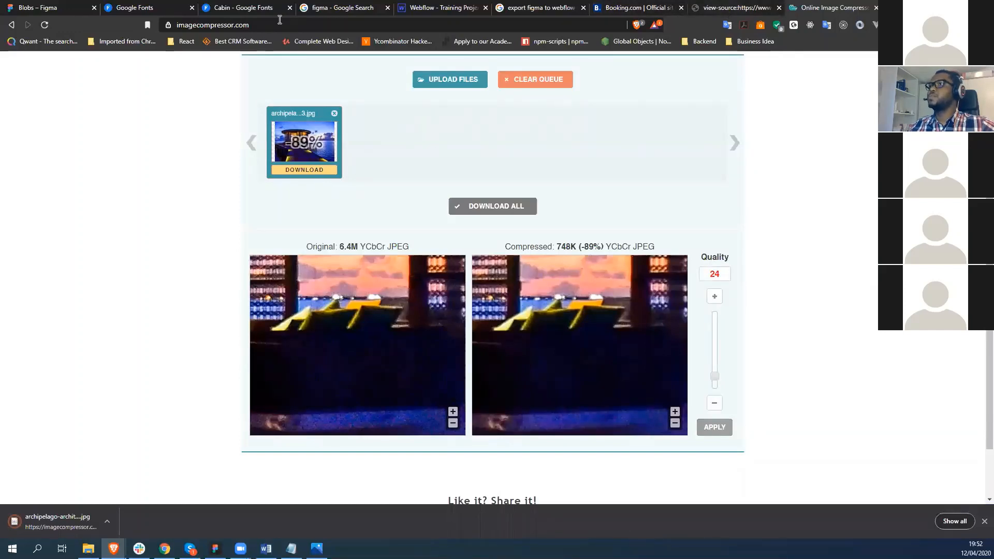
Step: Return to Webflow, upload archipelago-architecture-azure-1450363-min from Downloads, and use it as the card's image
click(441, 8)
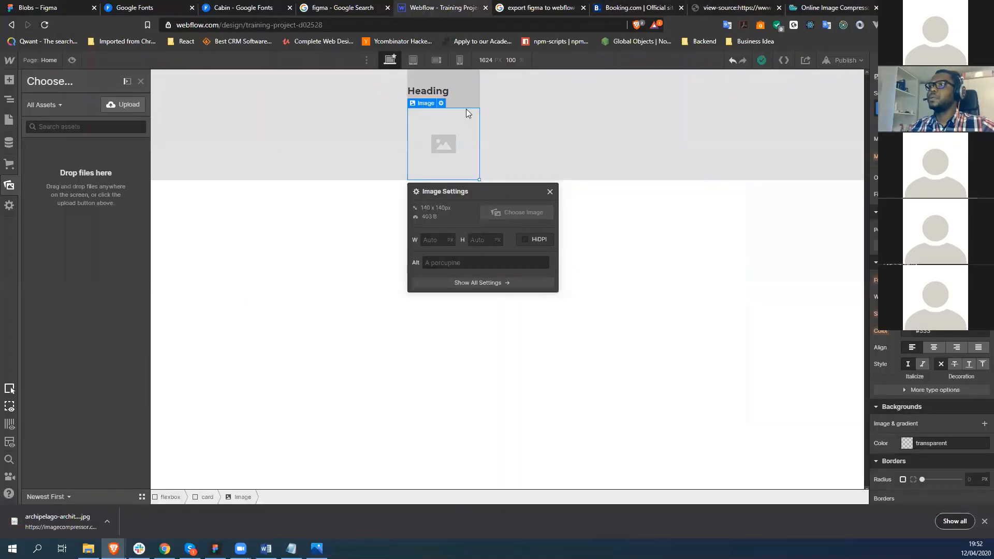
click(117, 105)
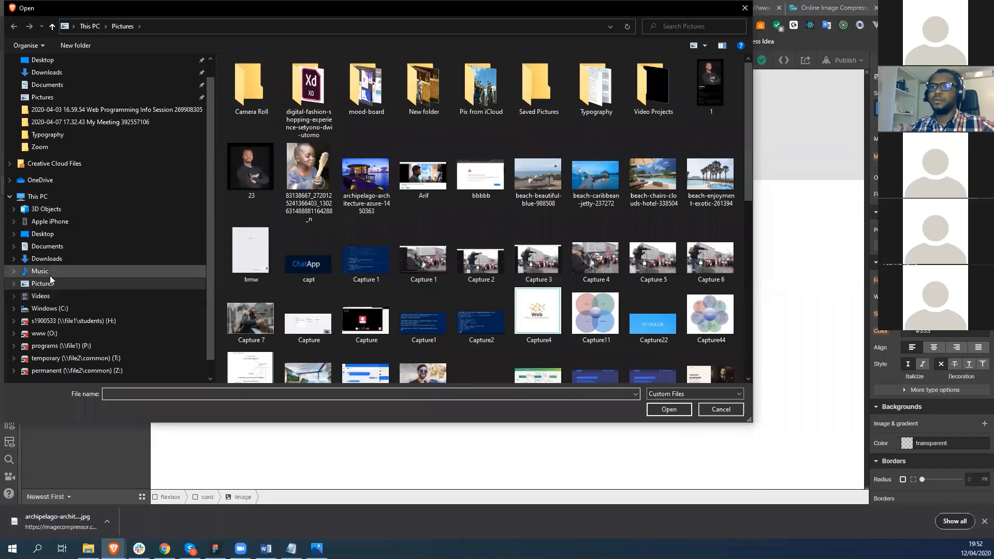
click(46, 259)
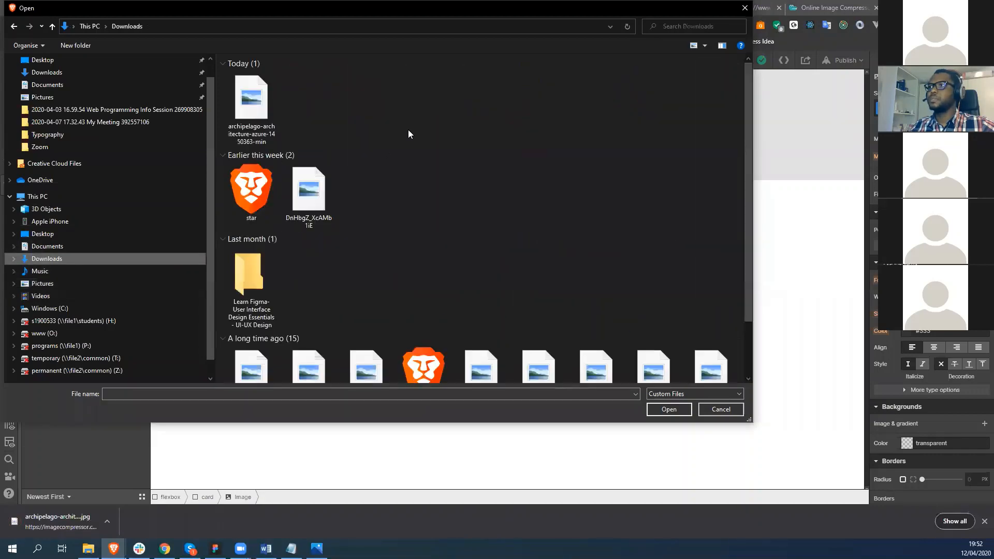
double_click(246, 109)
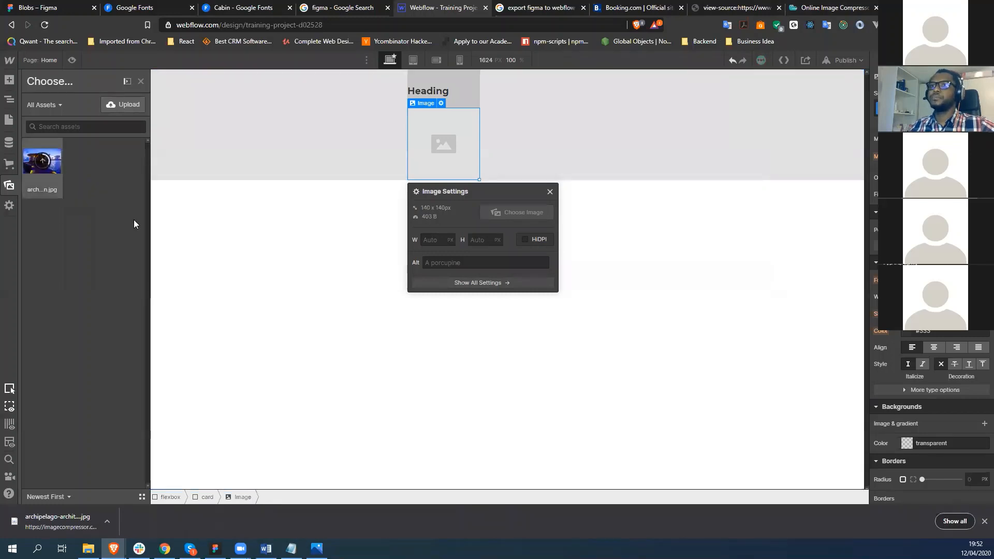
click(44, 160)
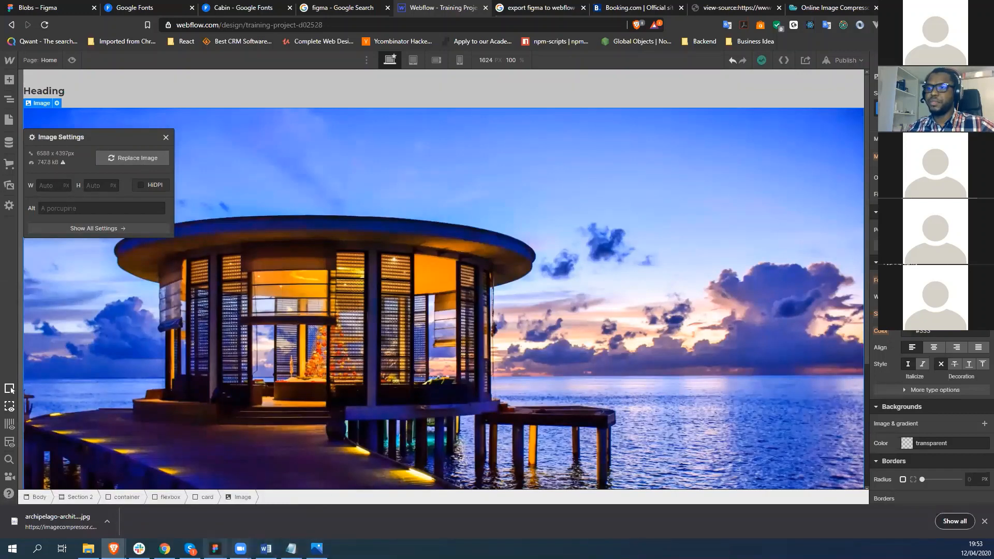
Step: Check the first card picture's size in Figma, set the Webflow image's width to 269 px, and move it above the heading
click(214, 549)
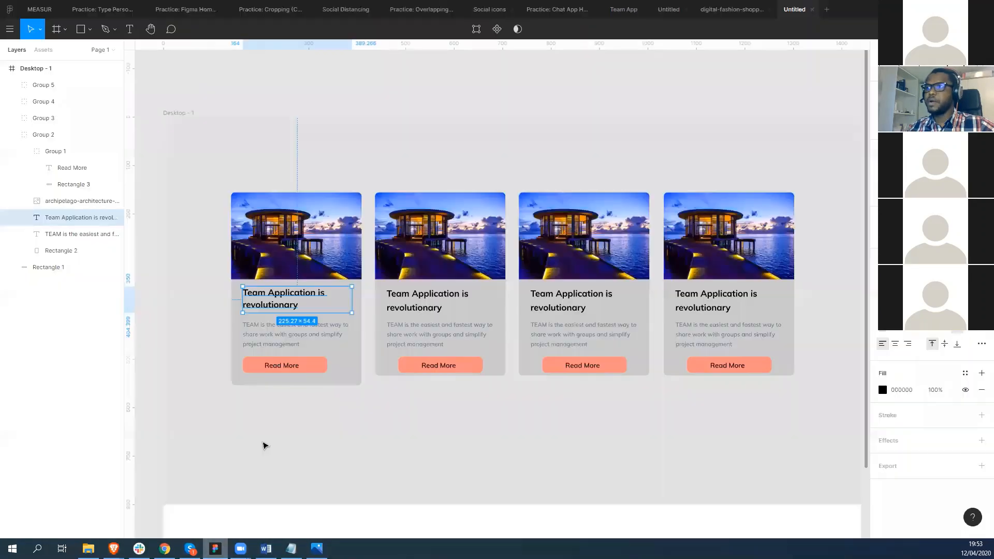
click(78, 201)
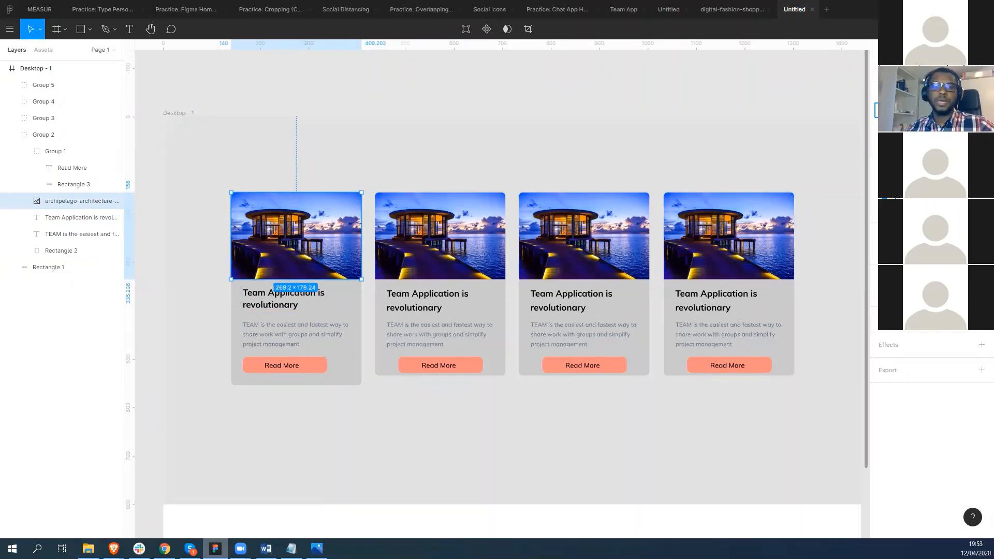
mouse_move(215, 549)
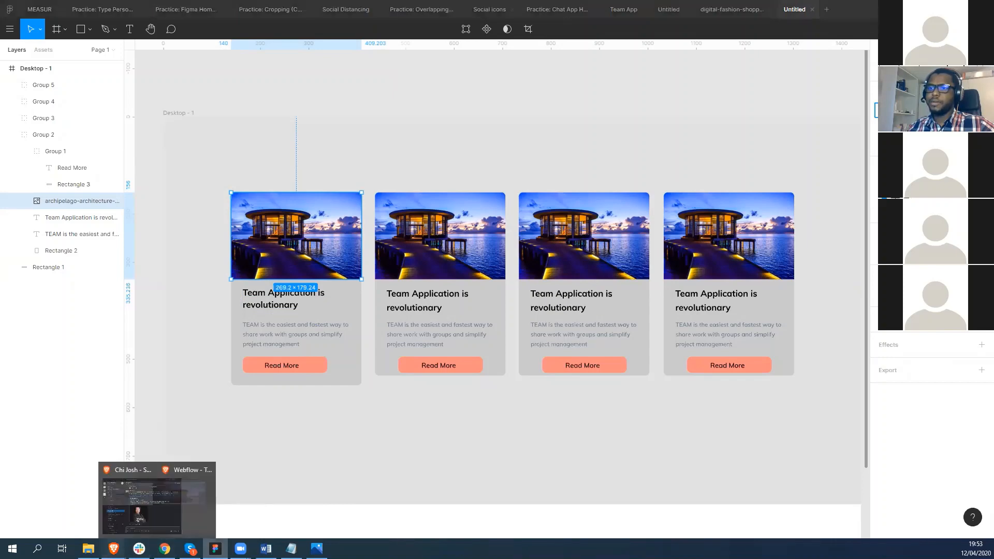
click(168, 499)
click(52, 185)
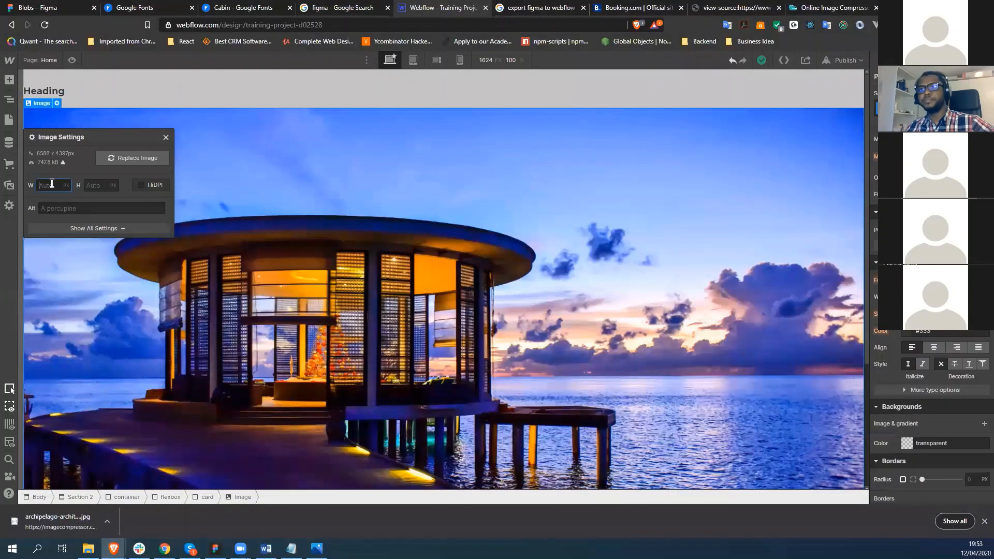
text(269.2)
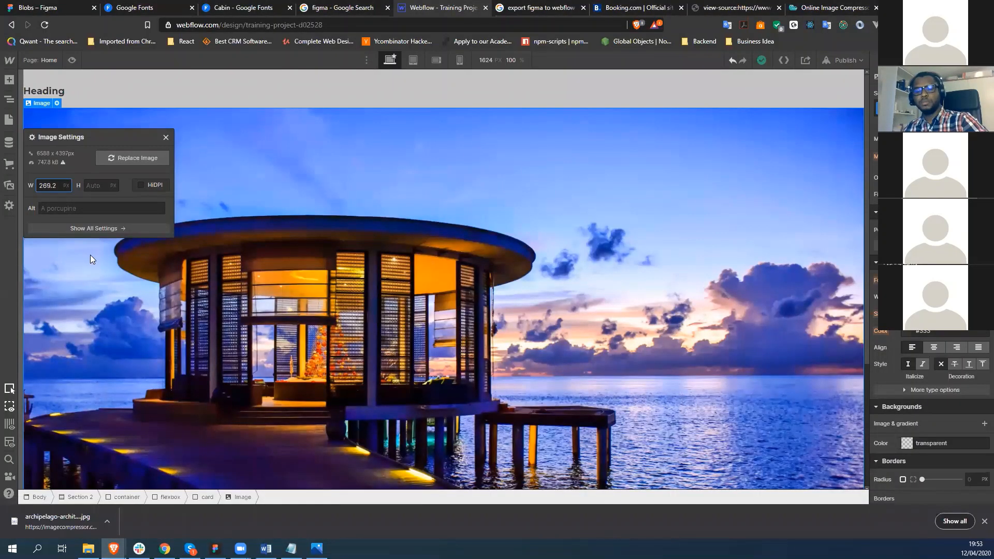
key(Return)
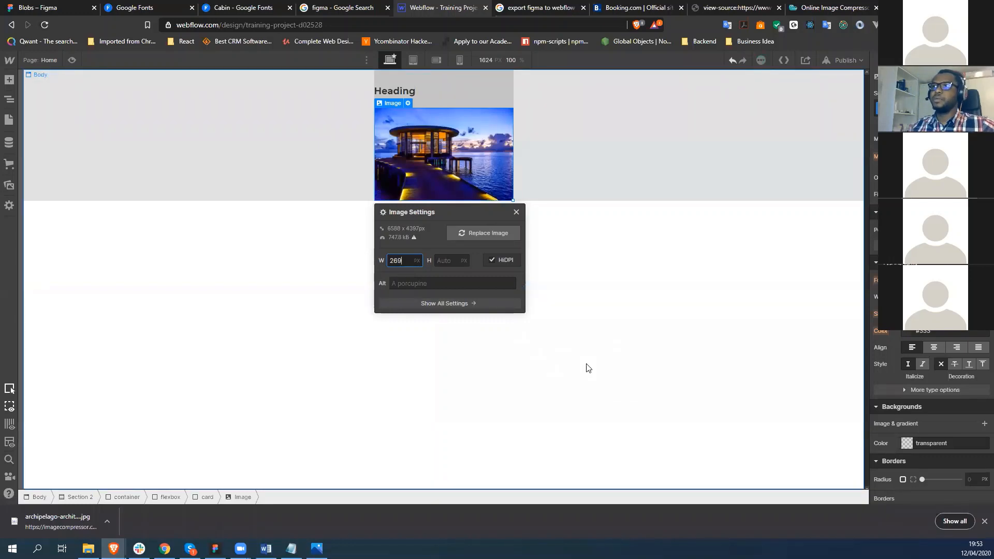
click(9, 99)
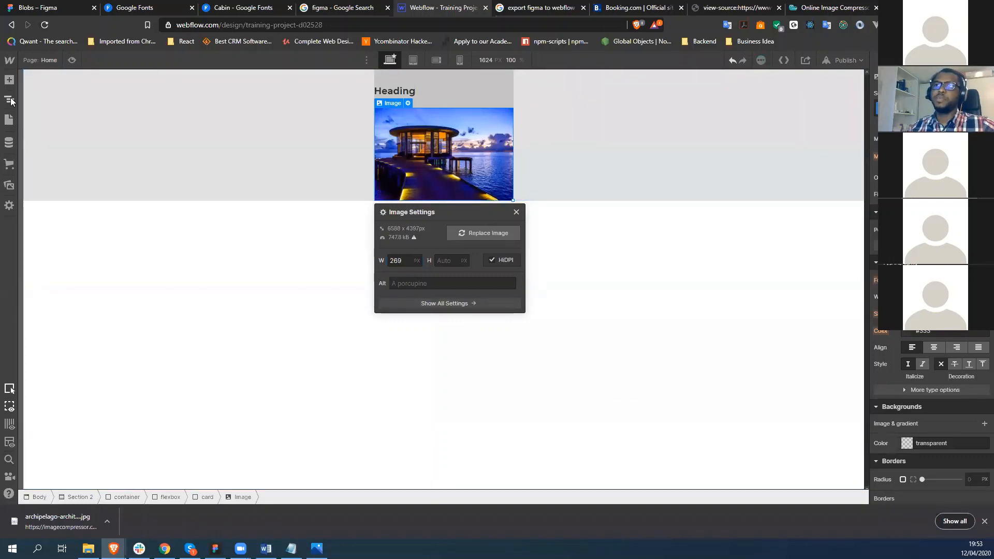
drag(66, 172, 65, 158)
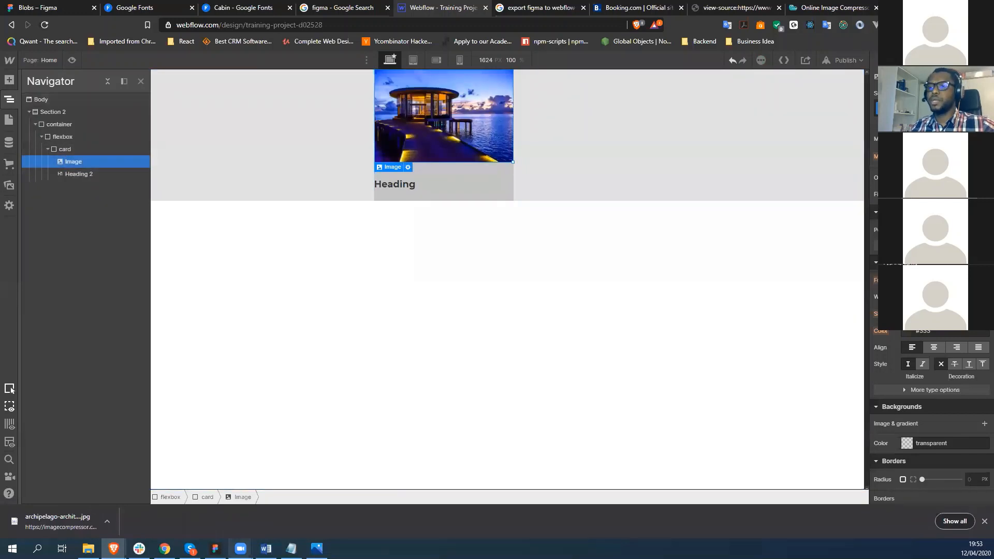
Step: Copy the first card's title from Figma and replace the Webflow heading text with "Team Application is revolutionary"
click(215, 548)
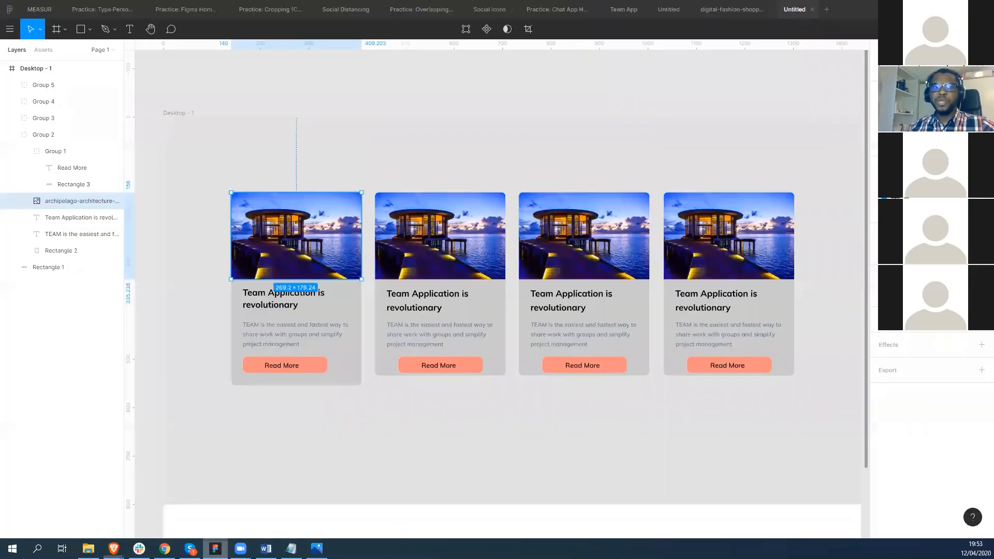
double_click(285, 304)
key(ctrl+c)
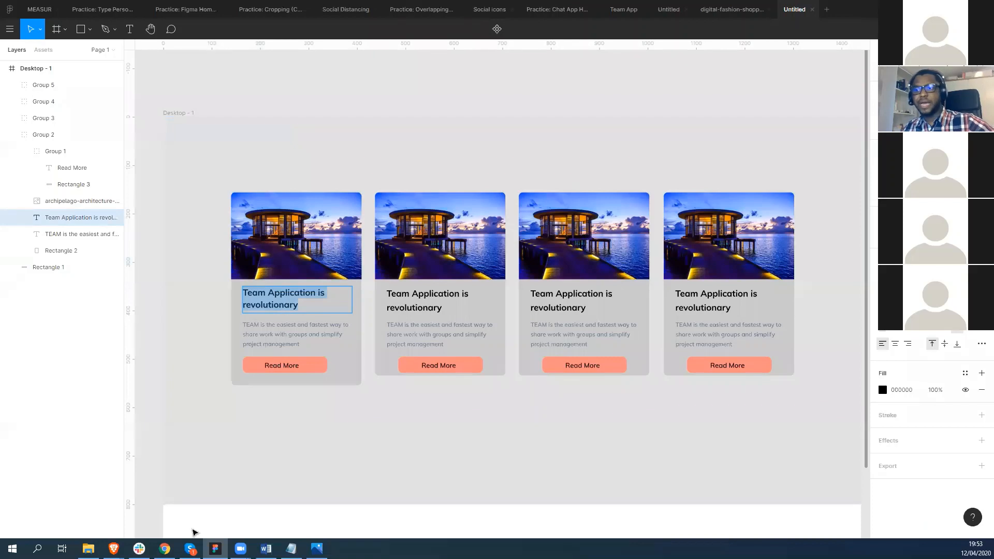
mouse_move(215, 549)
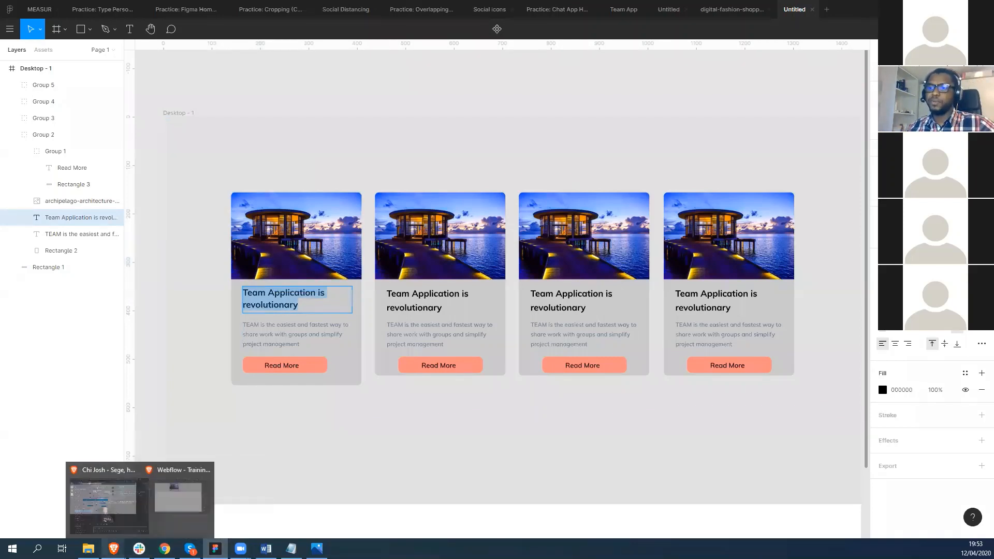
click(170, 505)
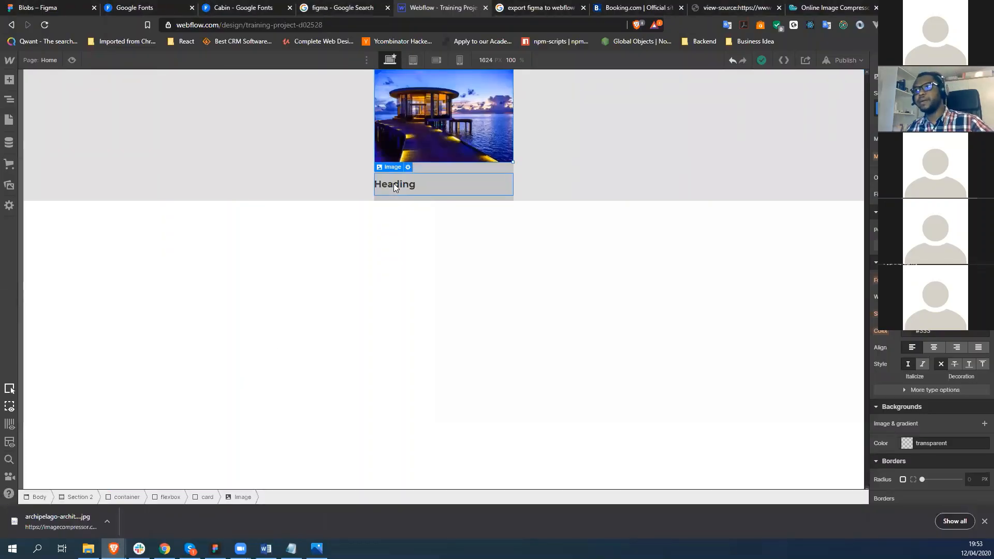
click(393, 183)
double_click(393, 183)
key(ctrl+v)
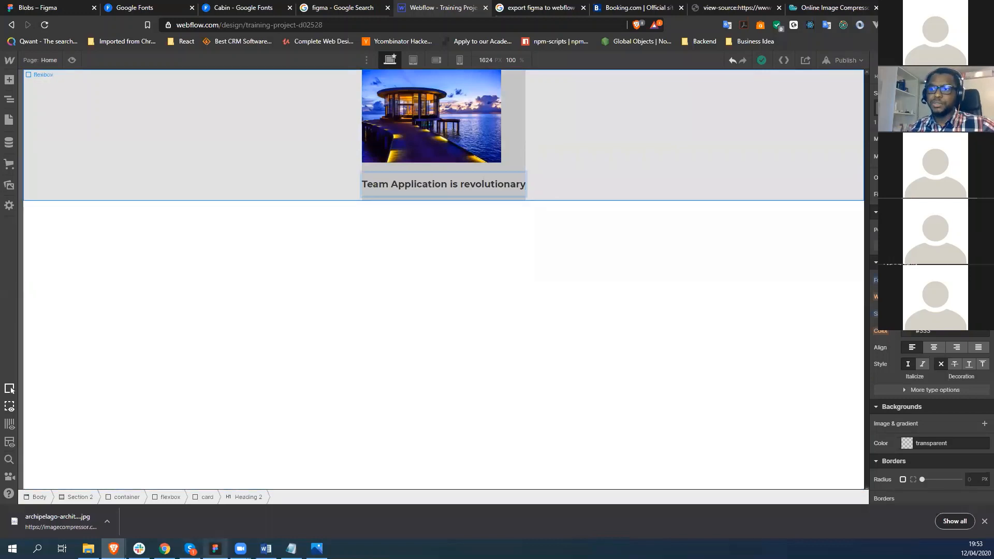
Step: Check the first card title's text box in Figma and limit the Webflow heading's maximum width to match it
click(215, 549)
click(348, 309)
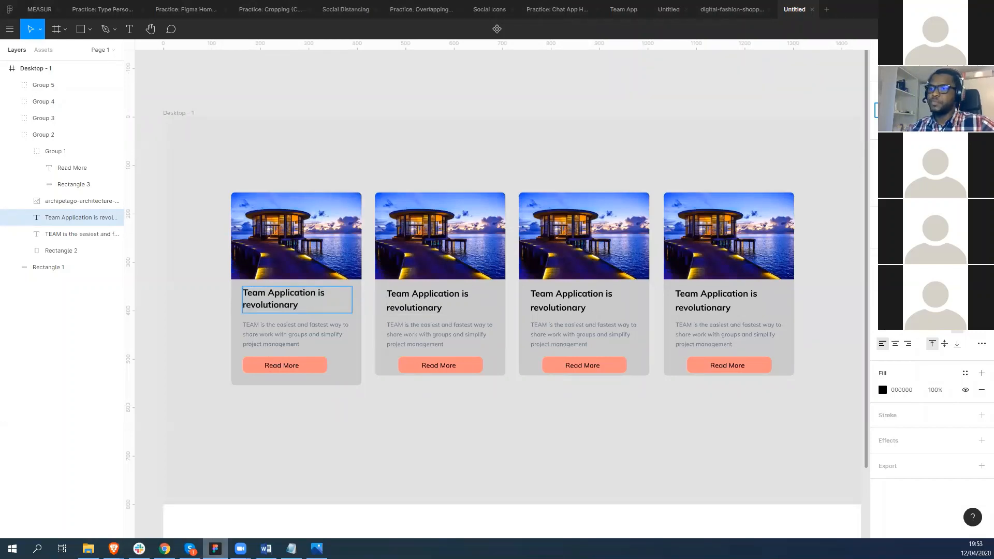
mouse_move(114, 549)
click(164, 497)
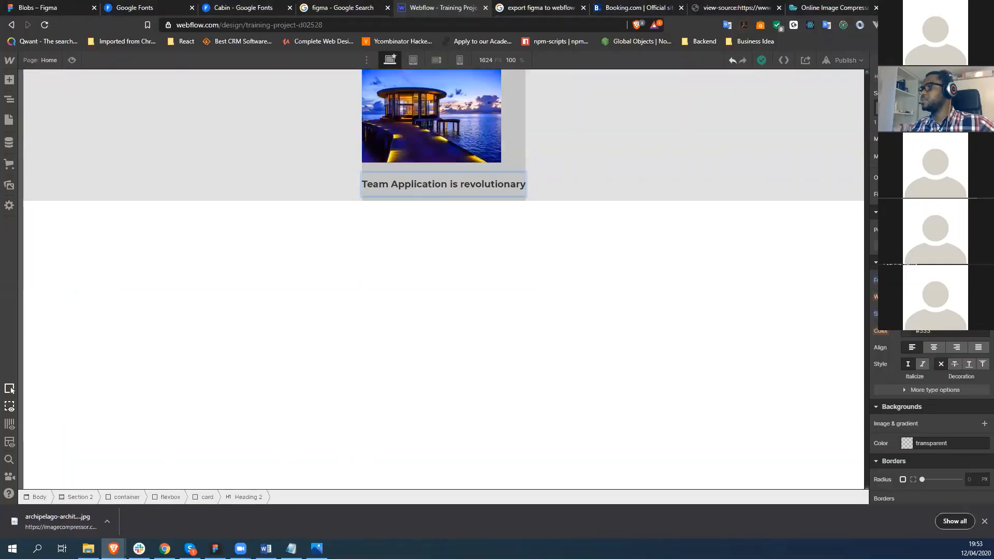
key(Escape)
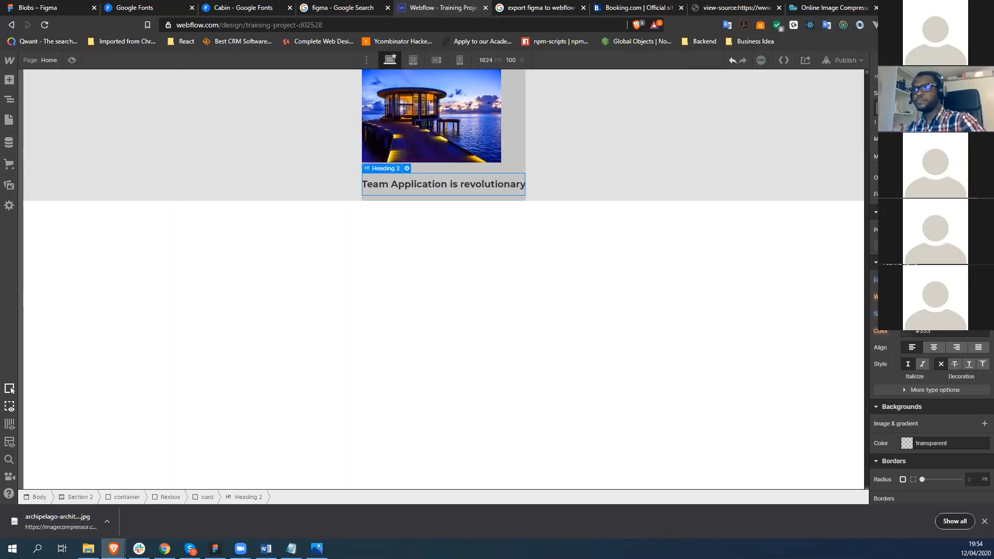
click(518, 298)
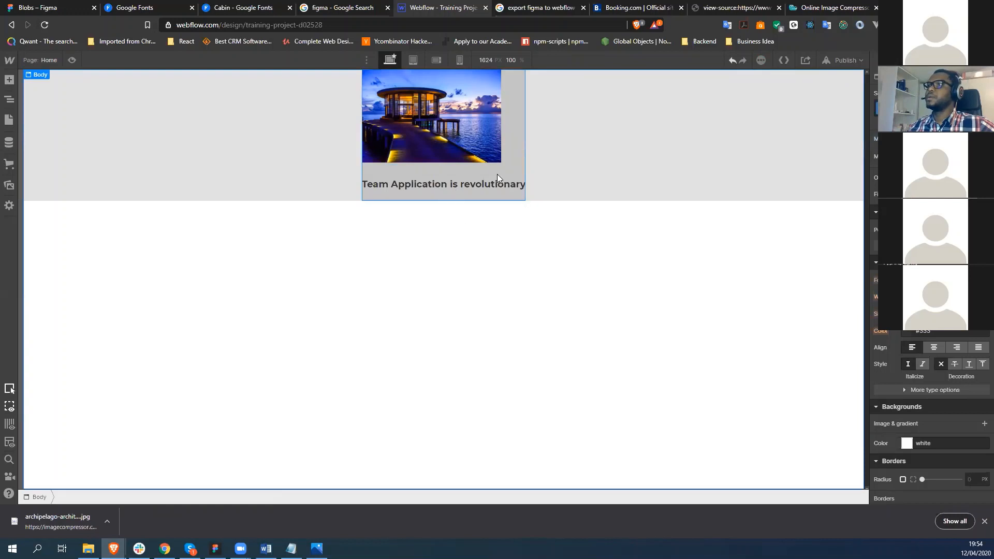
click(483, 181)
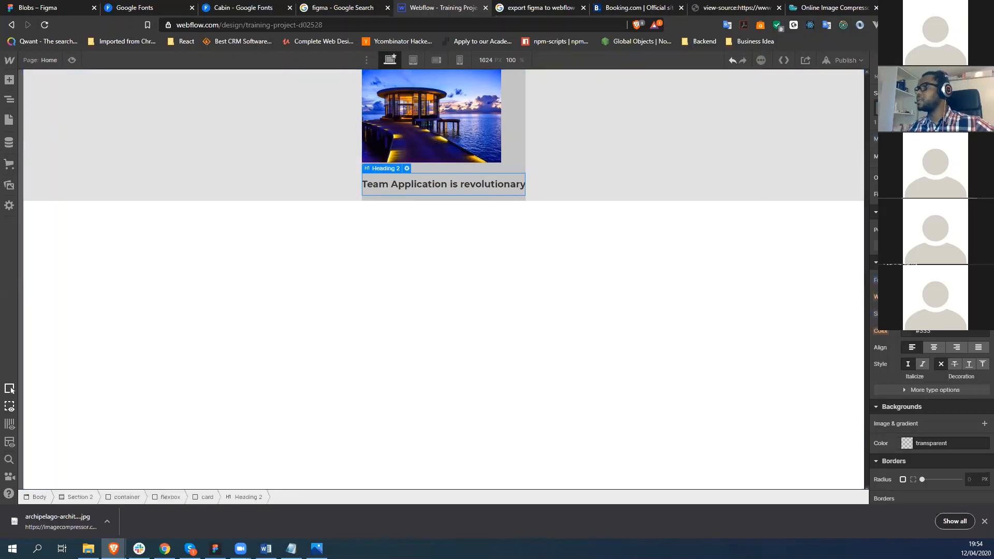
scroll(937, 362, up, 3)
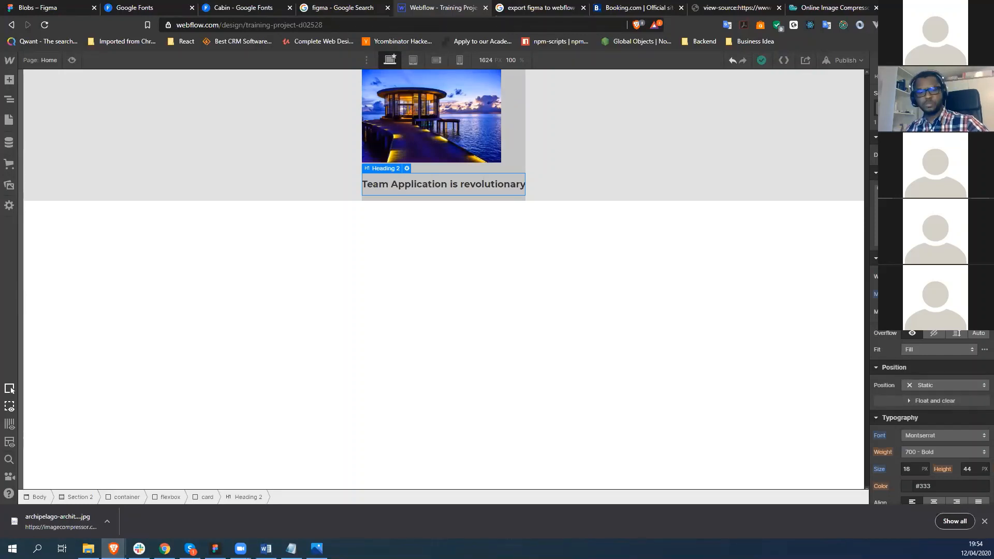
key(Return)
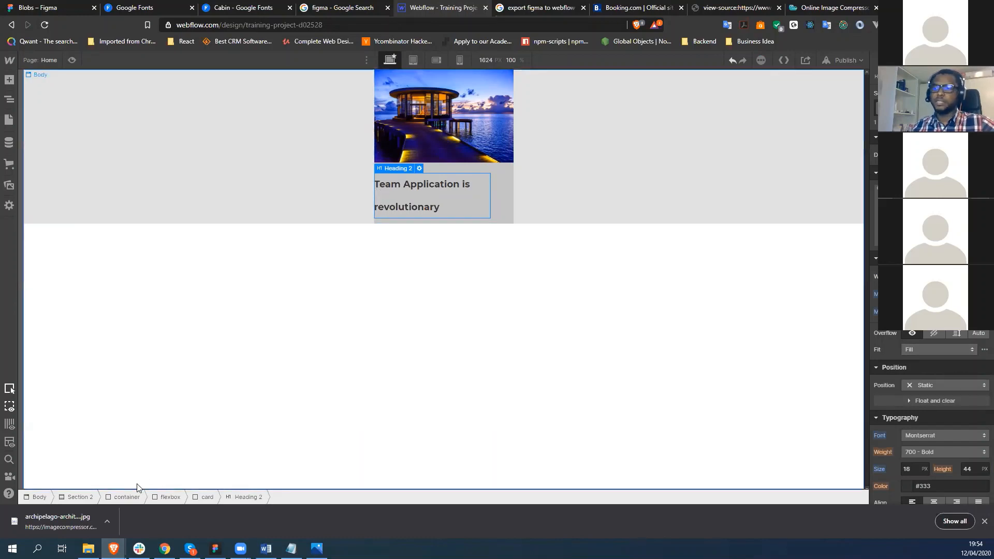
Step: Check the first card title's distance from the card edge in Figma and add matching left spacing to the Webflow heading
click(215, 549)
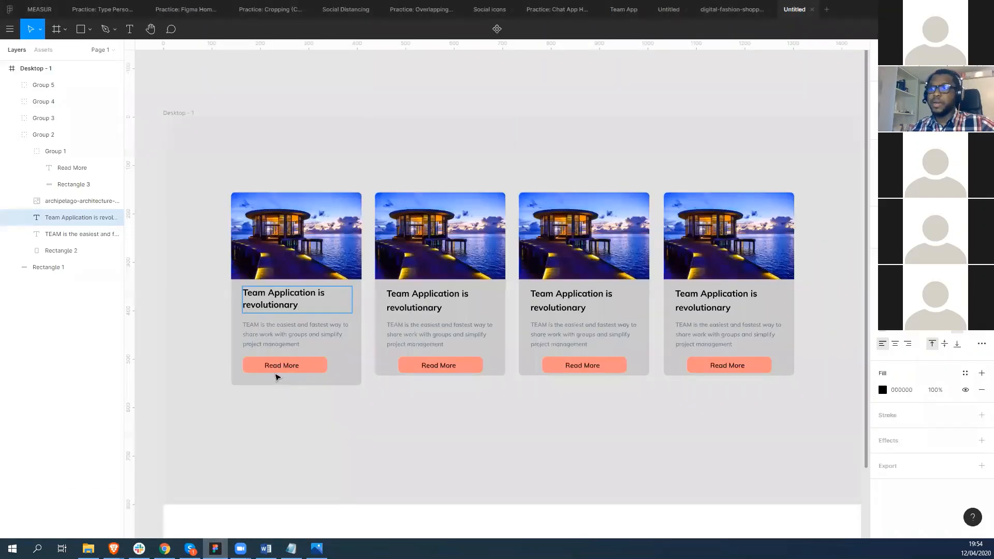
click(243, 324)
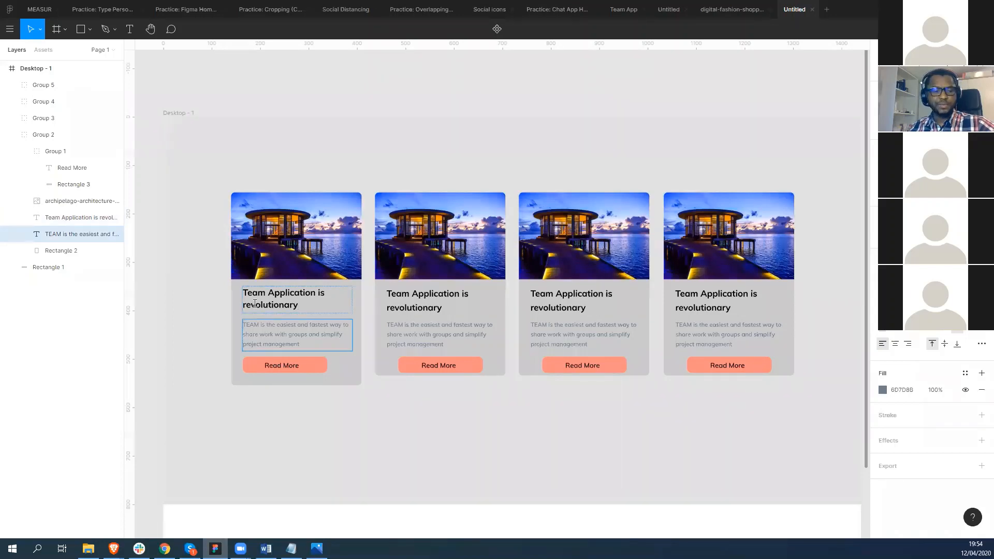
click(245, 303)
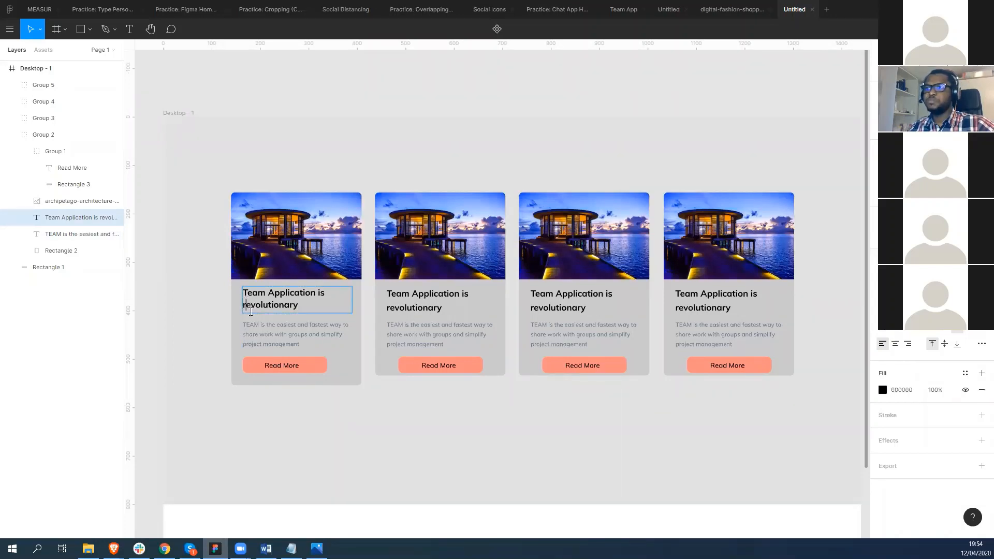
key(alt)
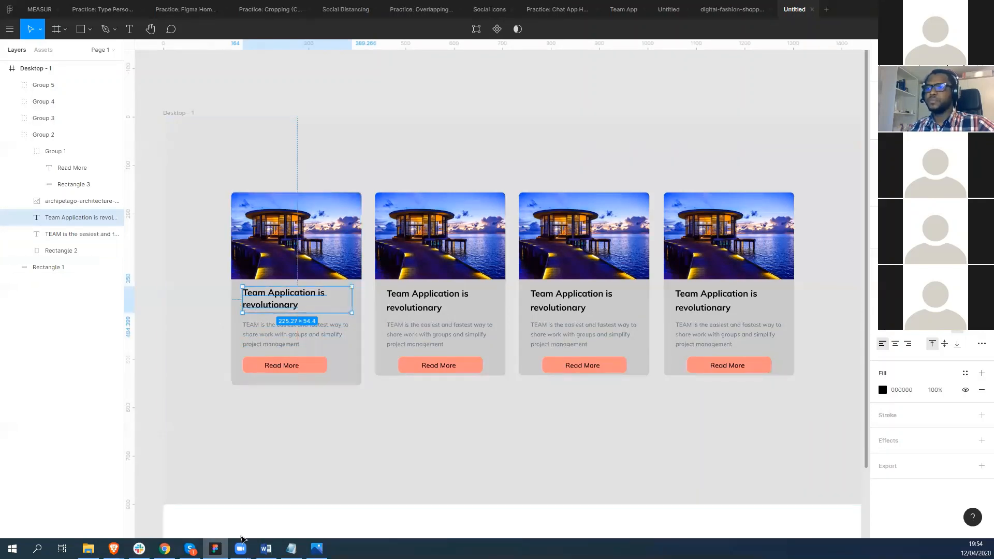
mouse_move(114, 548)
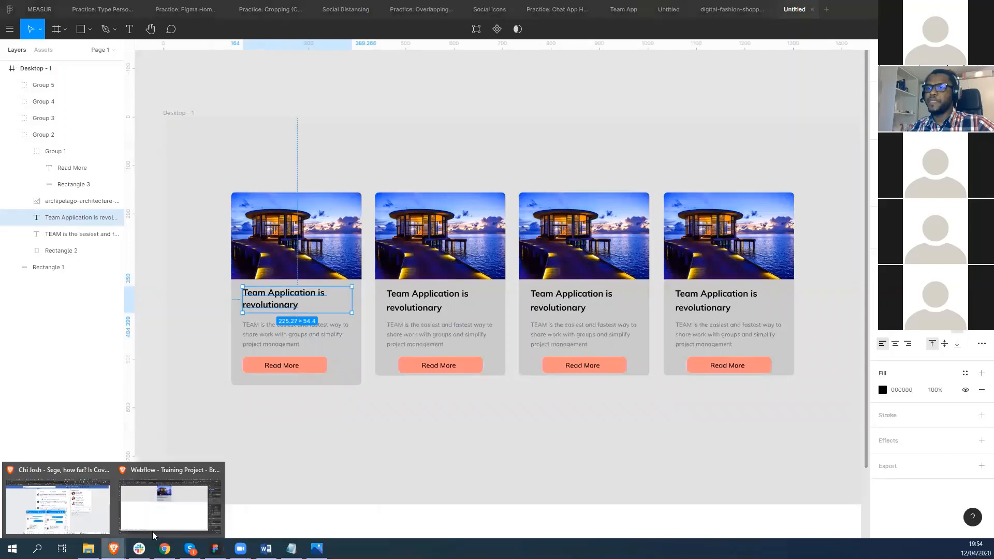
click(161, 508)
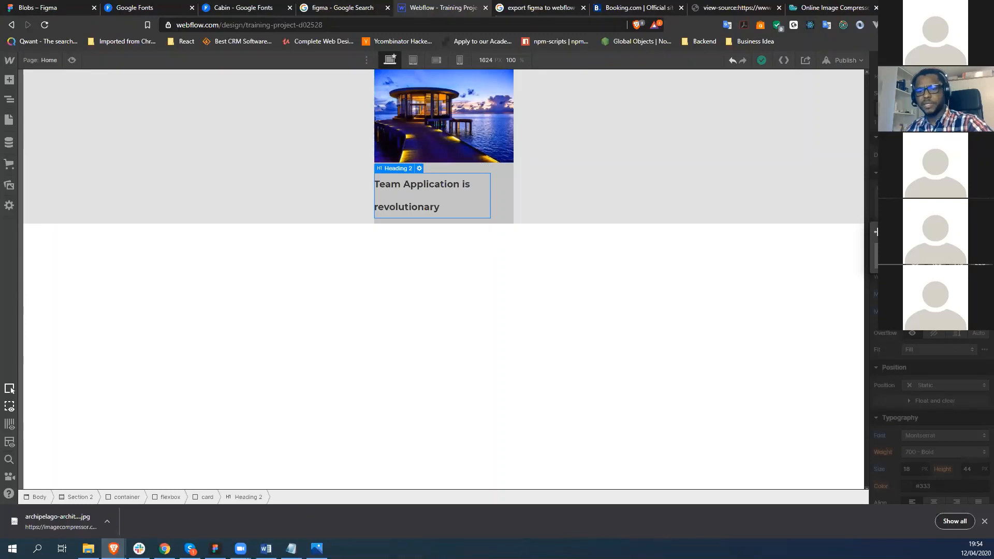
key(Return)
click(566, 317)
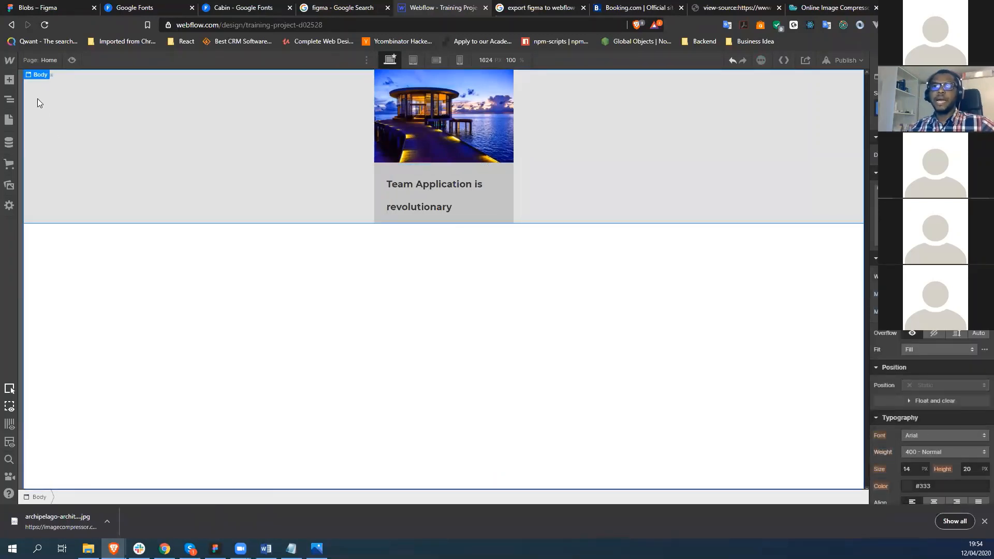
click(8, 80)
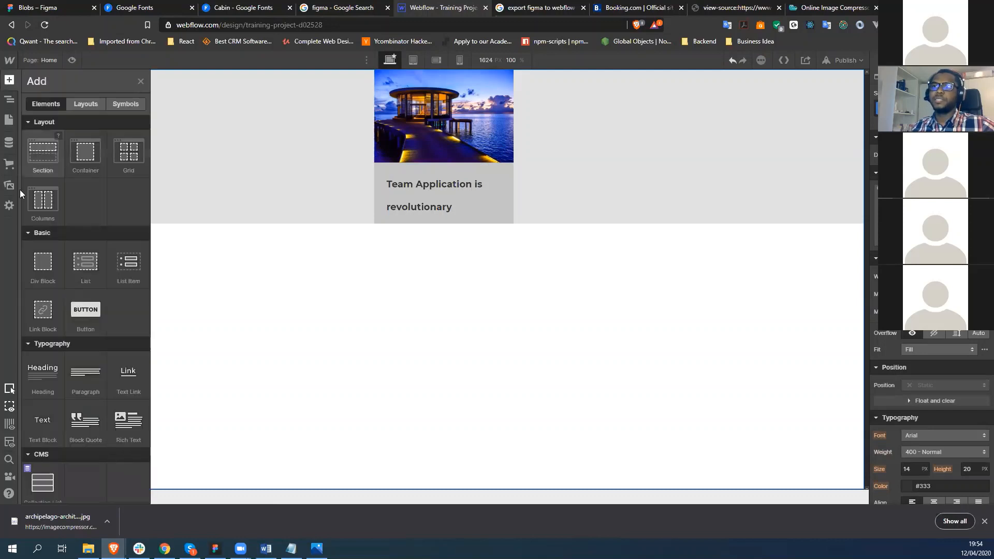
drag(84, 318, 332, 266)
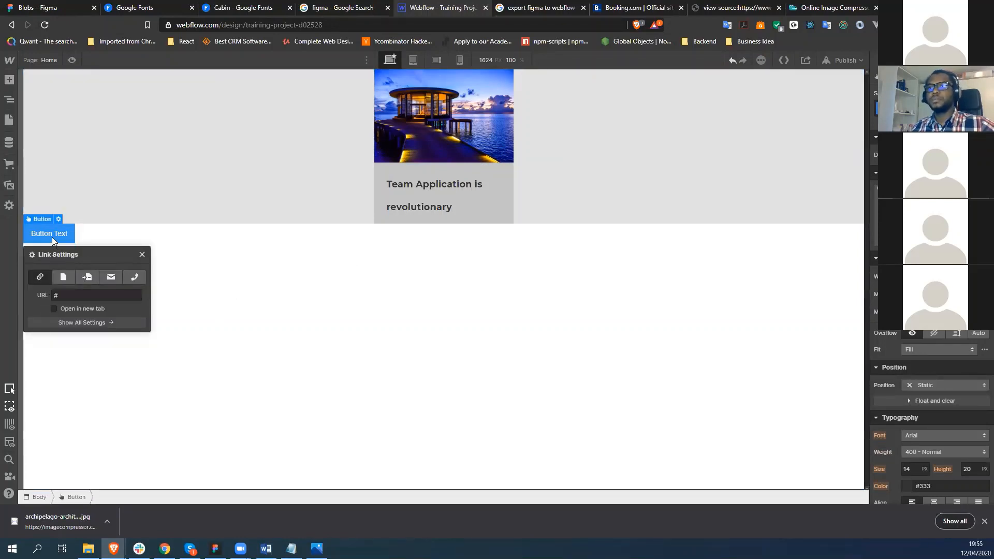
key(Delete)
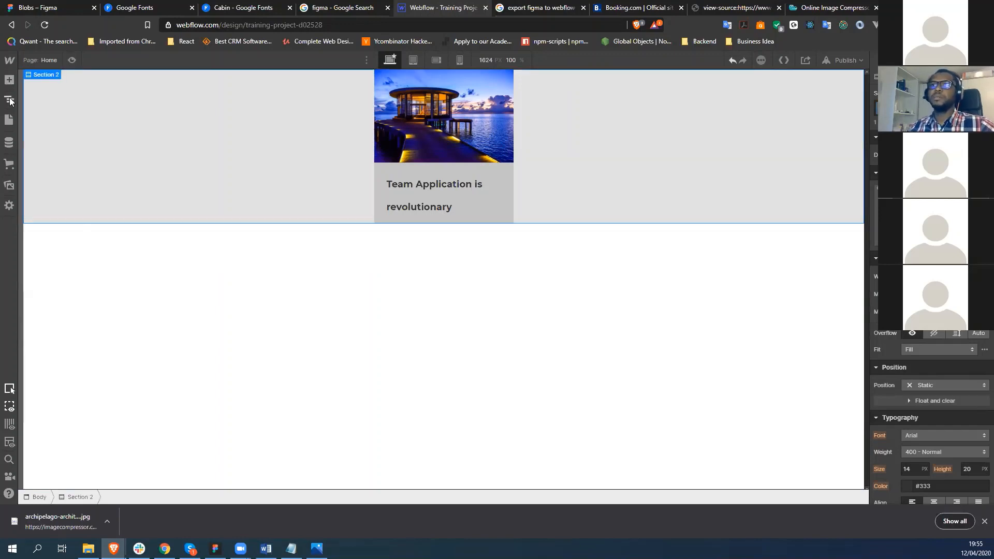
Step: Select the card element in the page structure and add a button inside it
click(9, 101)
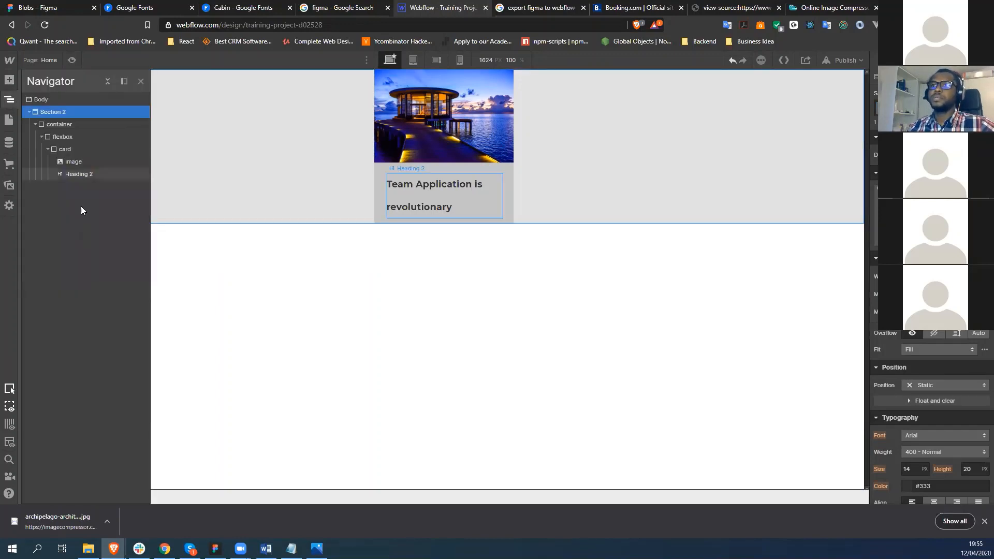
click(77, 151)
click(9, 80)
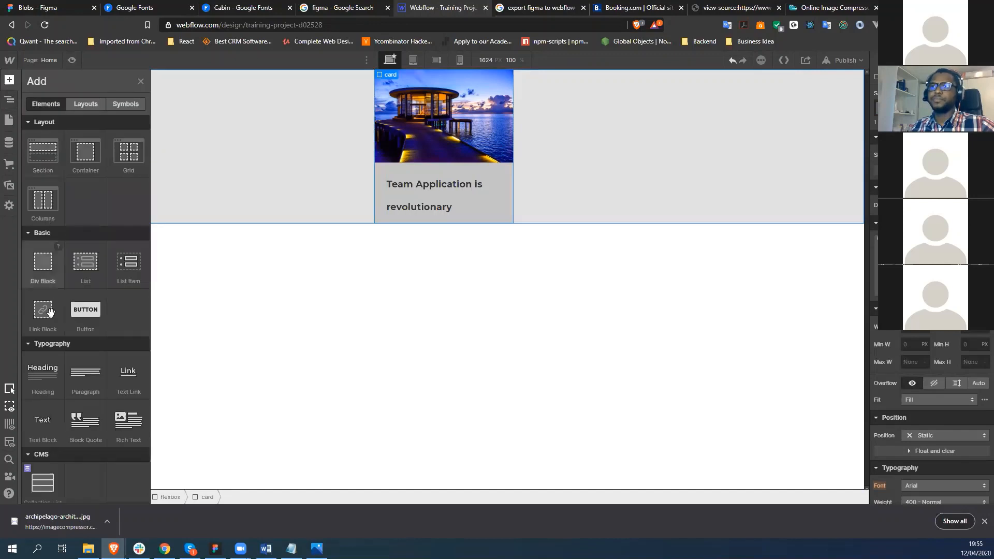
click(79, 313)
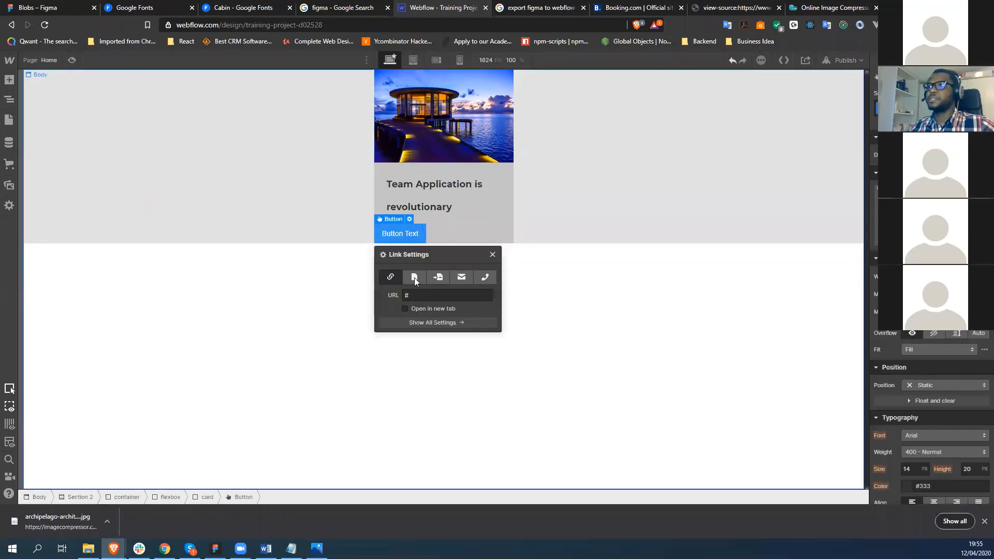
Step: Check the first card's description text box in Figma, then return to Webflow and add a paragraph inside the card
click(215, 549)
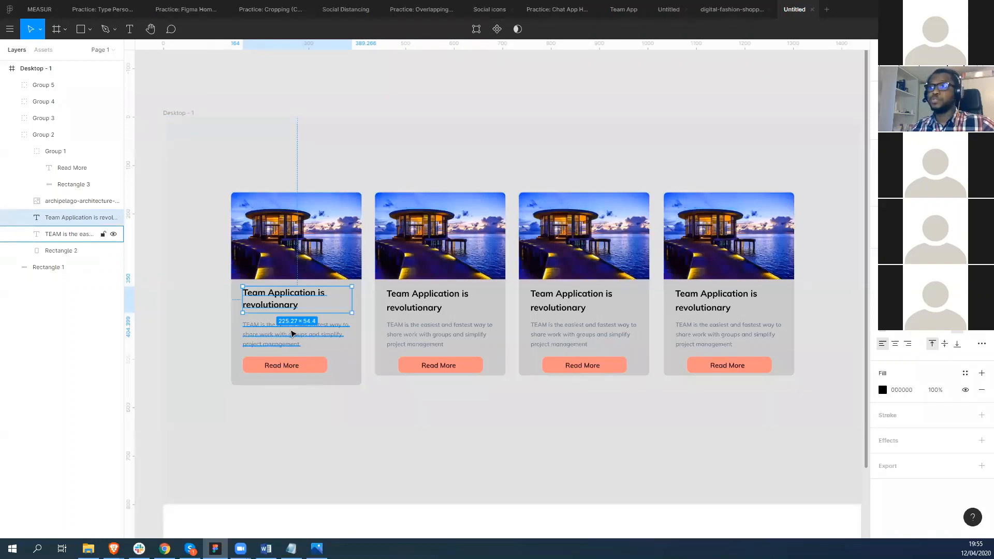
click(286, 344)
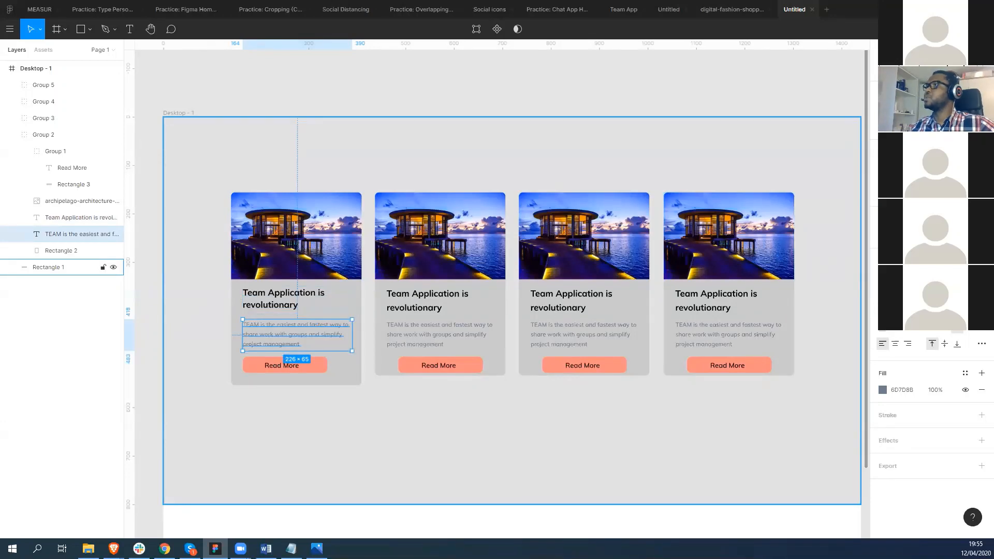
key(alt+Tab)
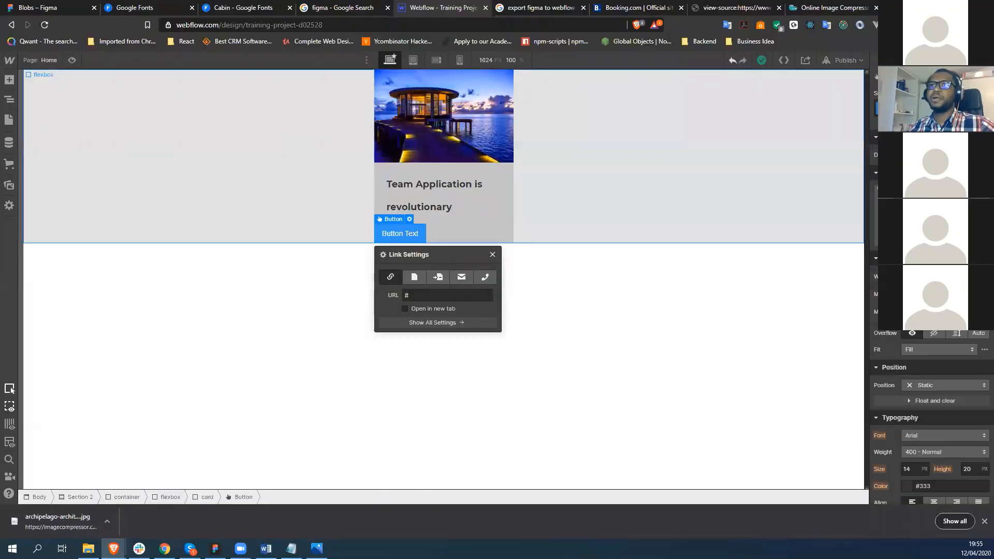
click(10, 101)
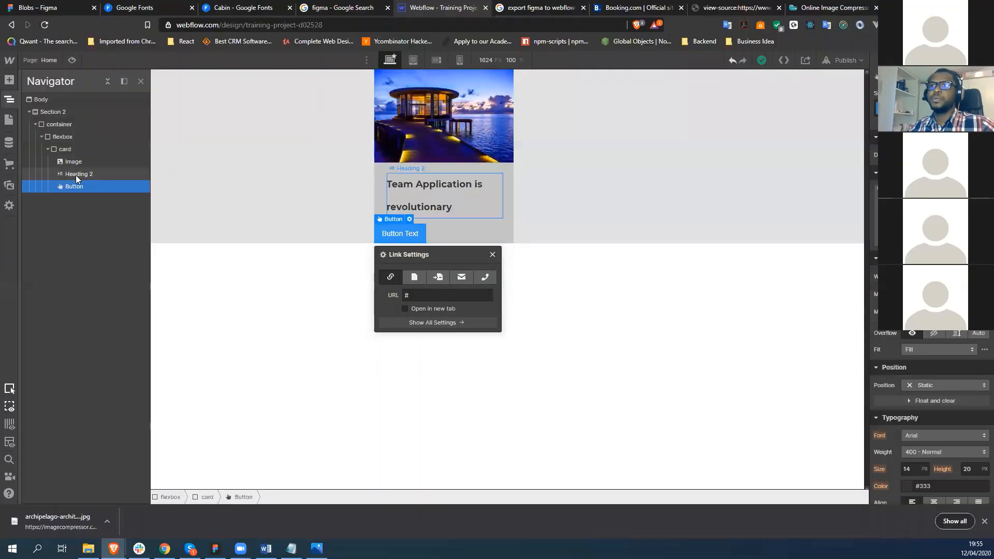
click(76, 150)
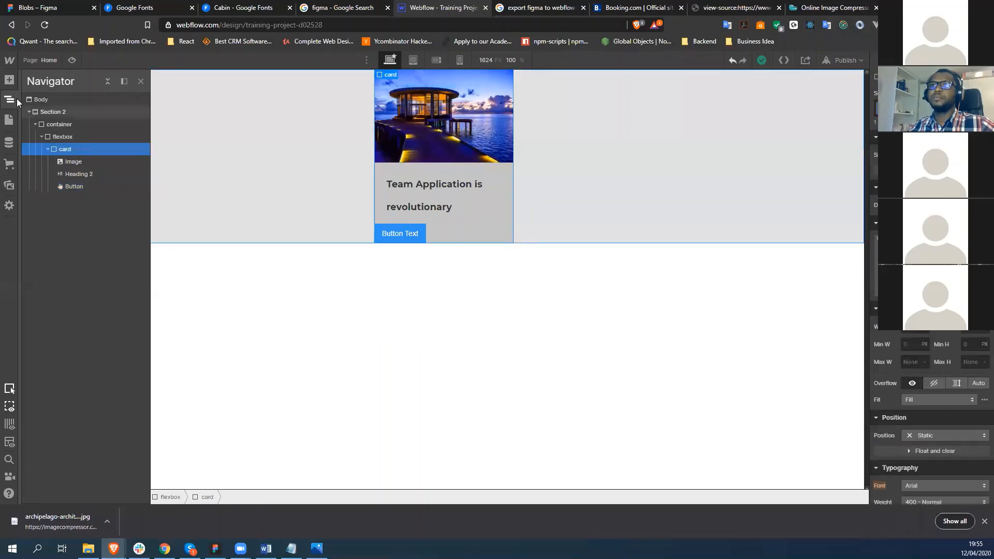
click(10, 82)
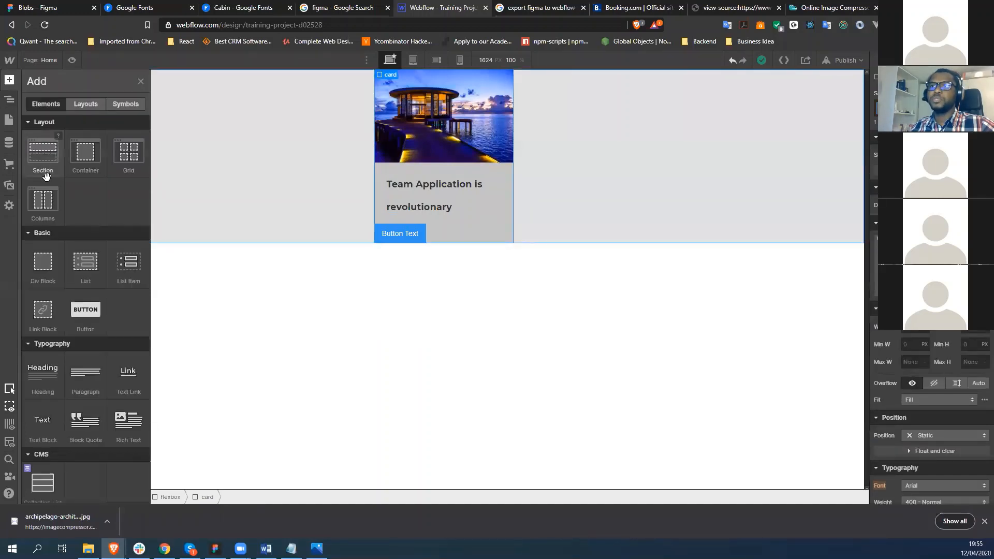
click(86, 374)
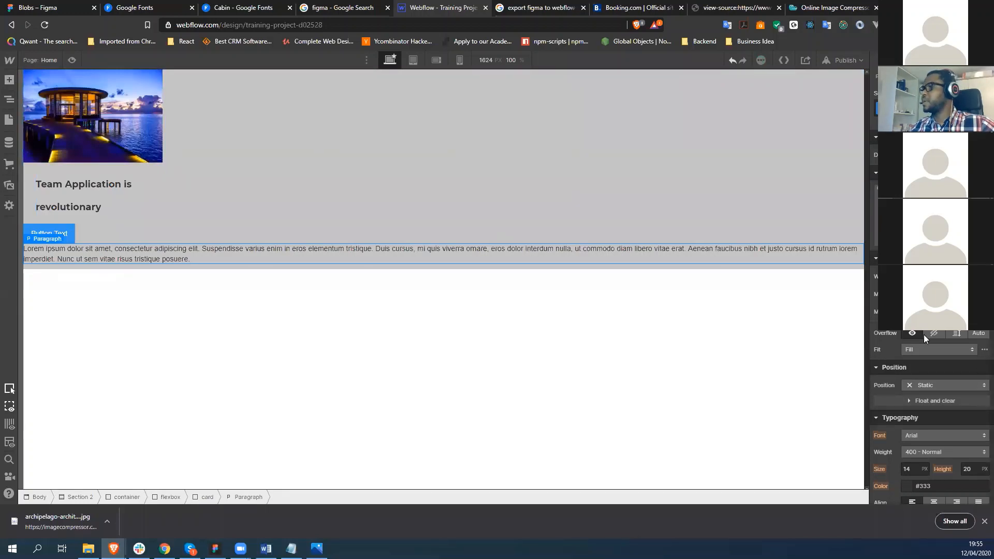
Step: Set the new paragraph's font to Lato and its size to 12 px
scroll(948, 445, down, 2)
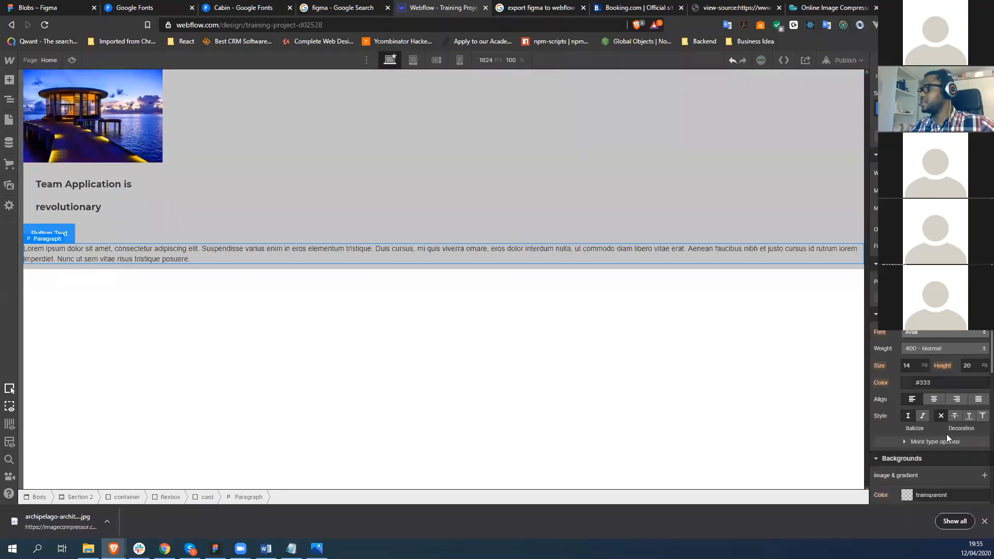
click(928, 331)
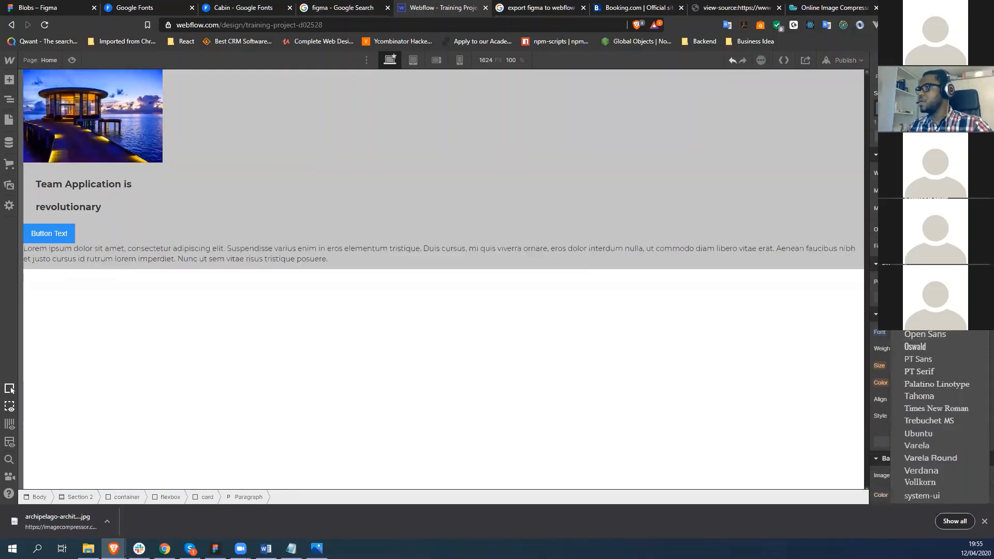
click(927, 297)
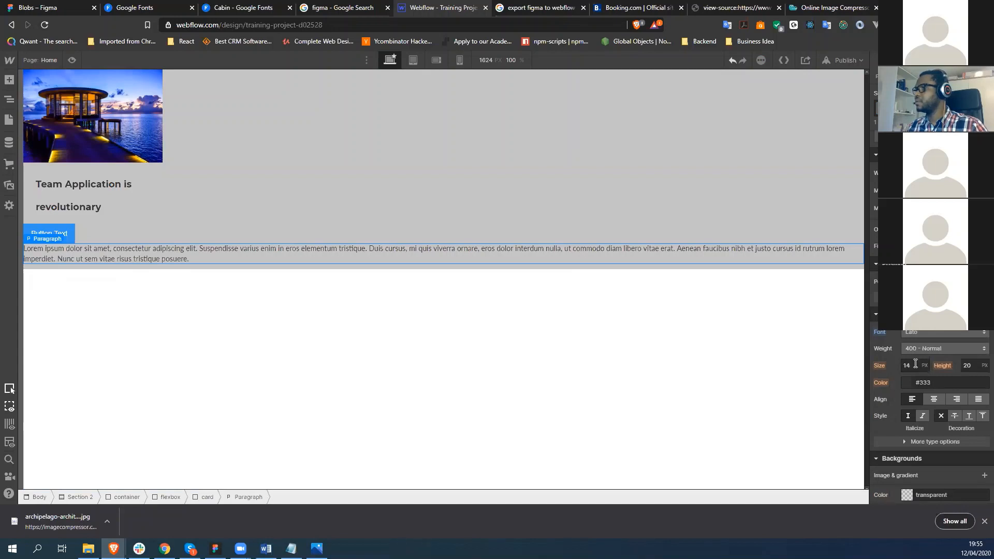
click(911, 365)
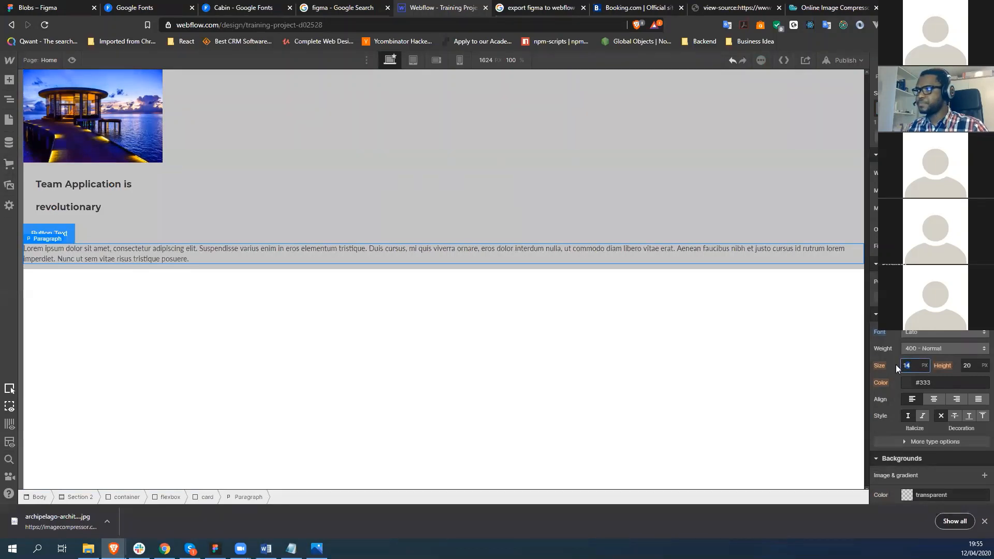
text(12)
key(Return)
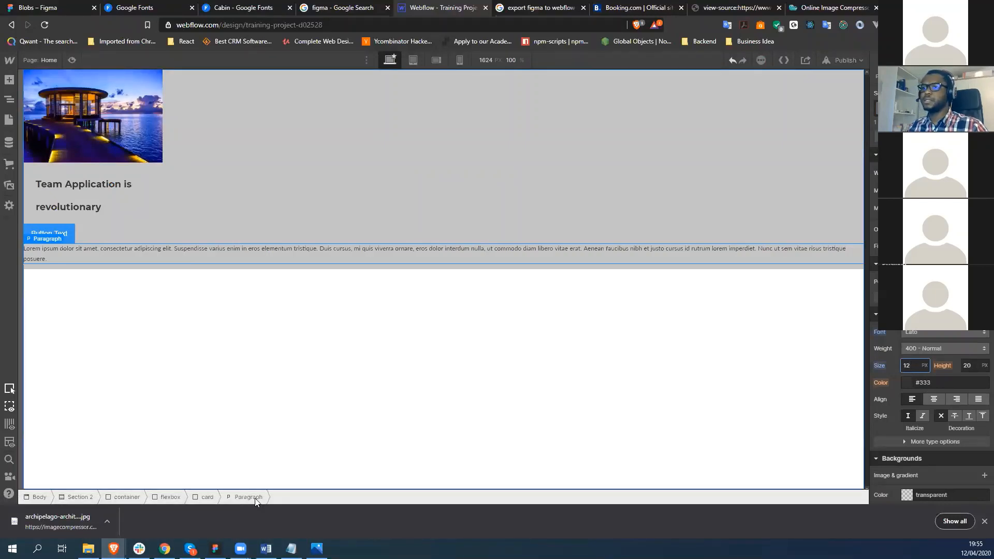
Step: Recheck the description's text box size in Figma and limit the Webflow paragraph's maximum width to 226 px
key(alt+Tab)
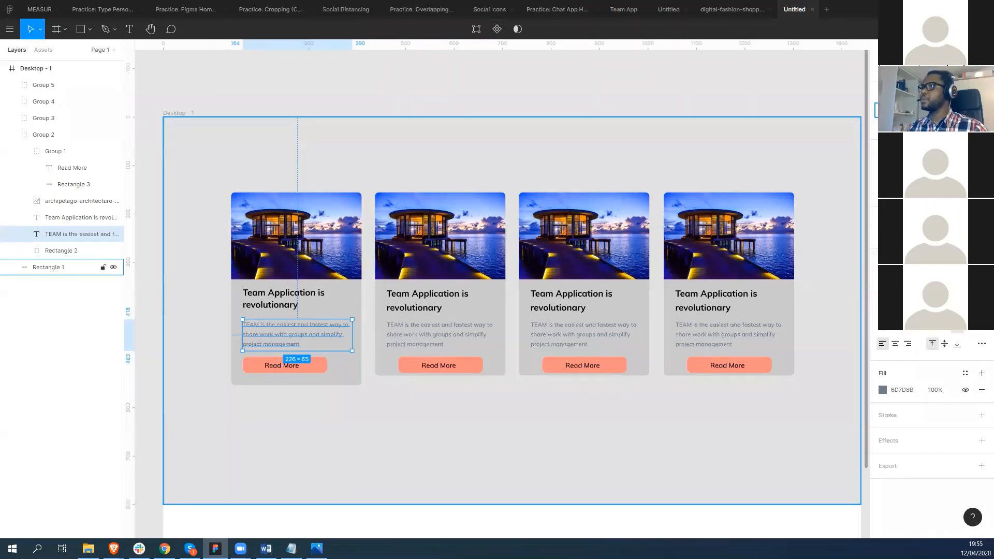
key(alt+Tab)
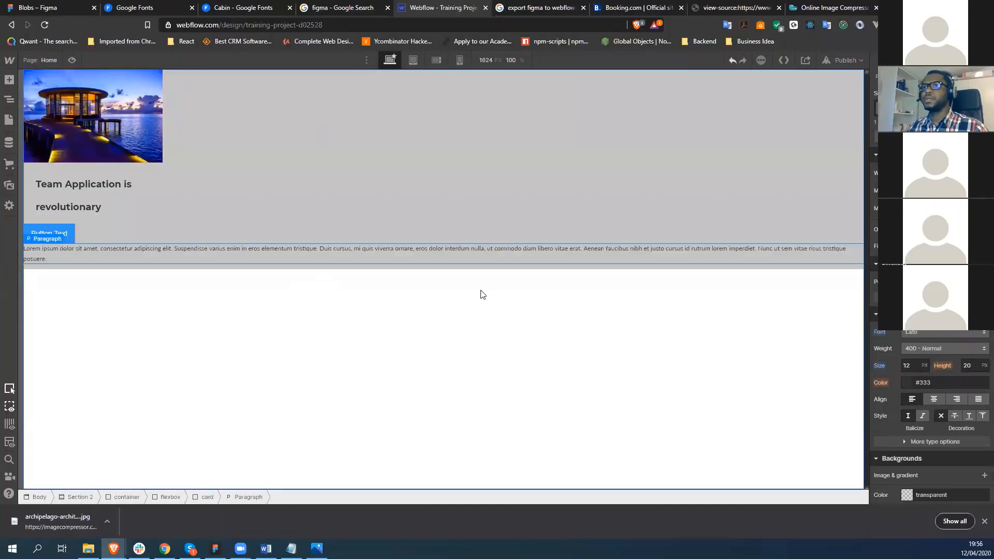
click(479, 291)
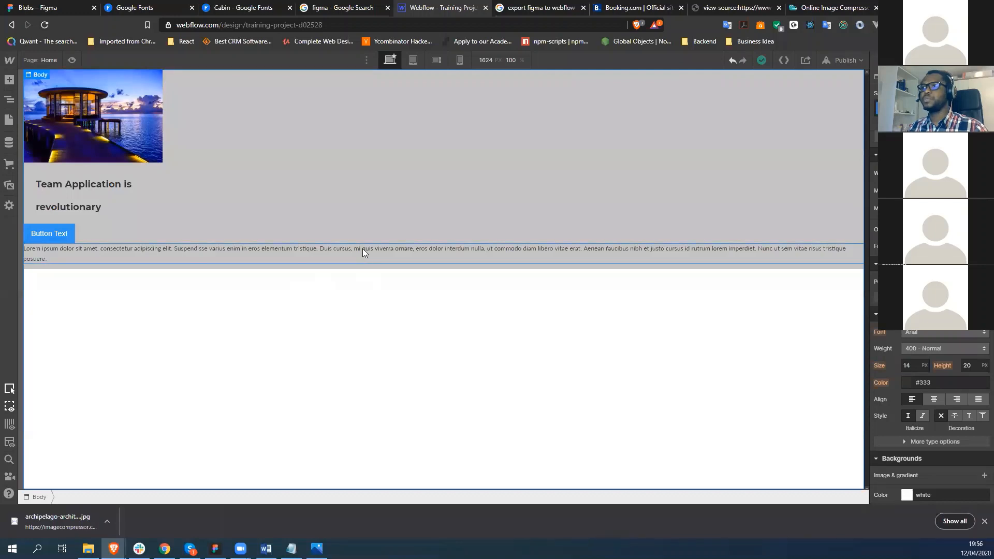
click(363, 248)
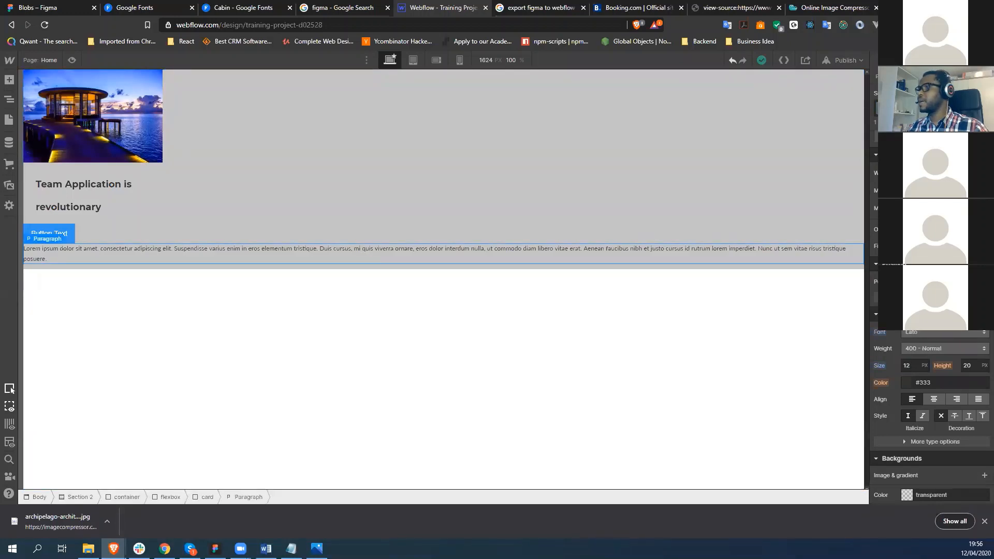
text(226)
key(Return)
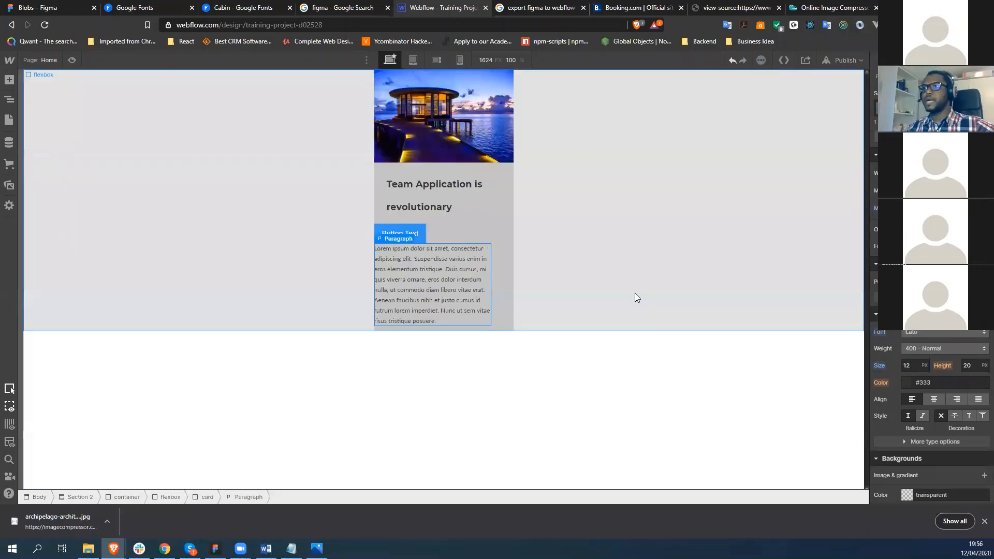
Step: Shorten the paragraph's placeholder text by deleting everything after "quis viverra ornare, eros"
double_click(438, 320)
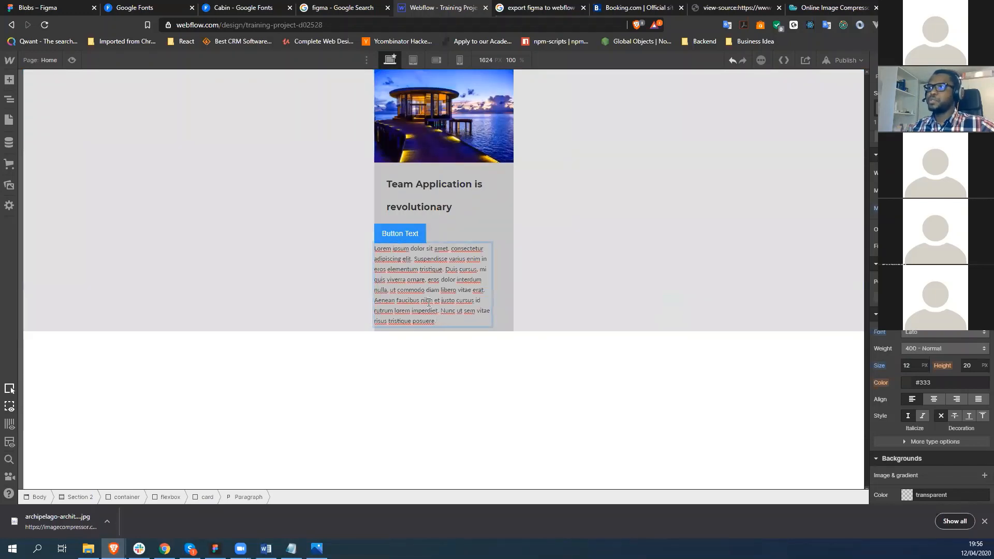
drag(437, 322, 442, 279)
key(BackSpace)
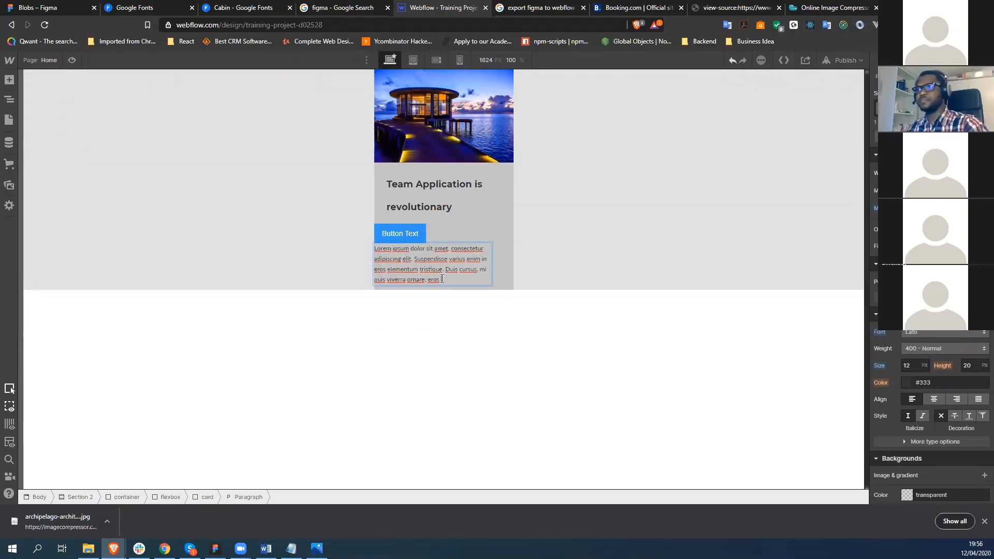
Step: Move the button below the paragraph in the card's structure and select the paragraph
click(9, 100)
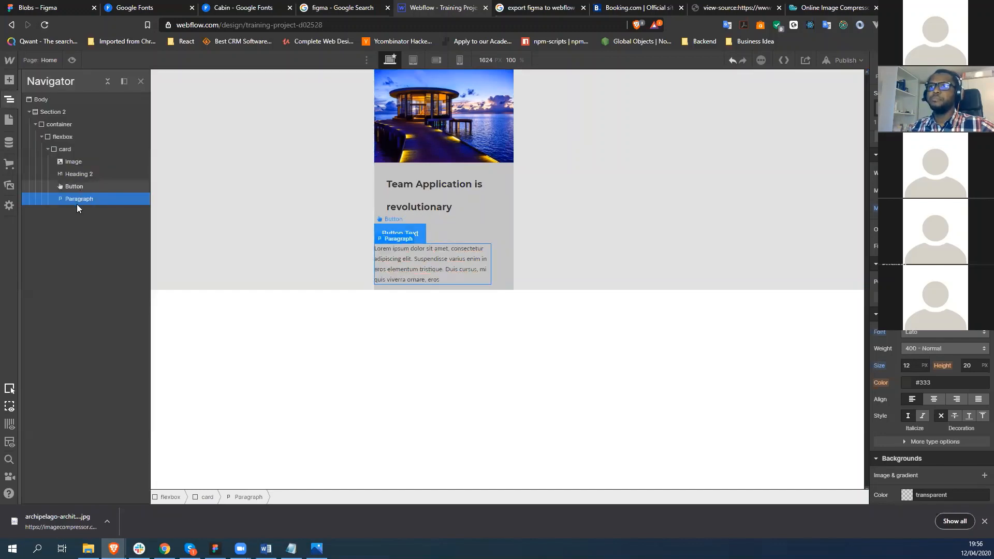
drag(76, 188, 75, 204)
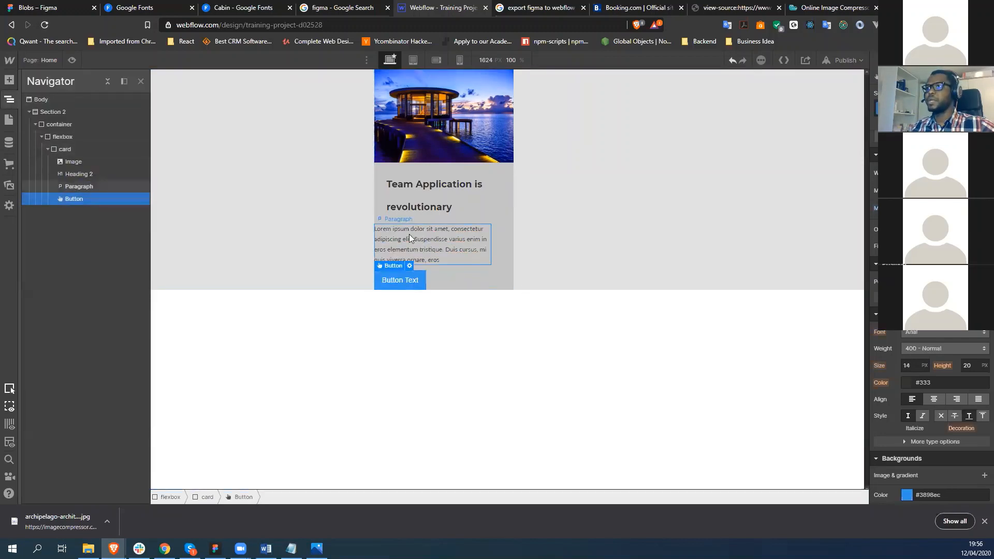
click(411, 238)
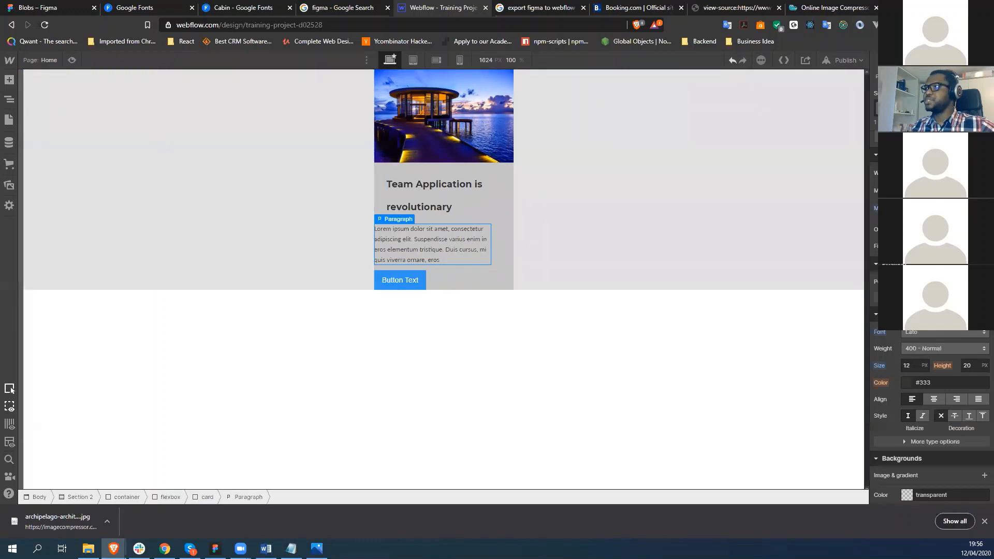
Step: Give the paragraph and the button below it a left margin that lines them up with the card's title
scroll(932, 404, up, 2)
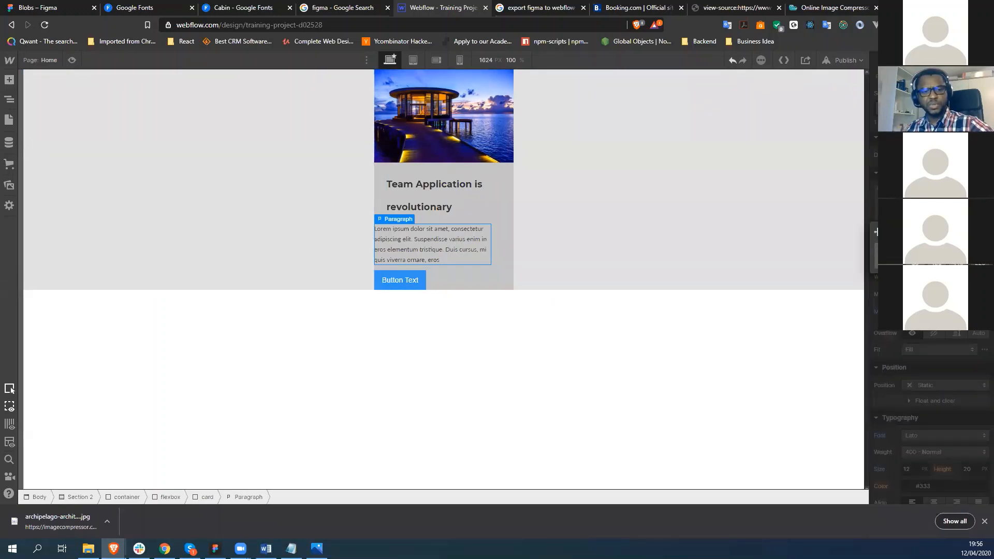
click(771, 308)
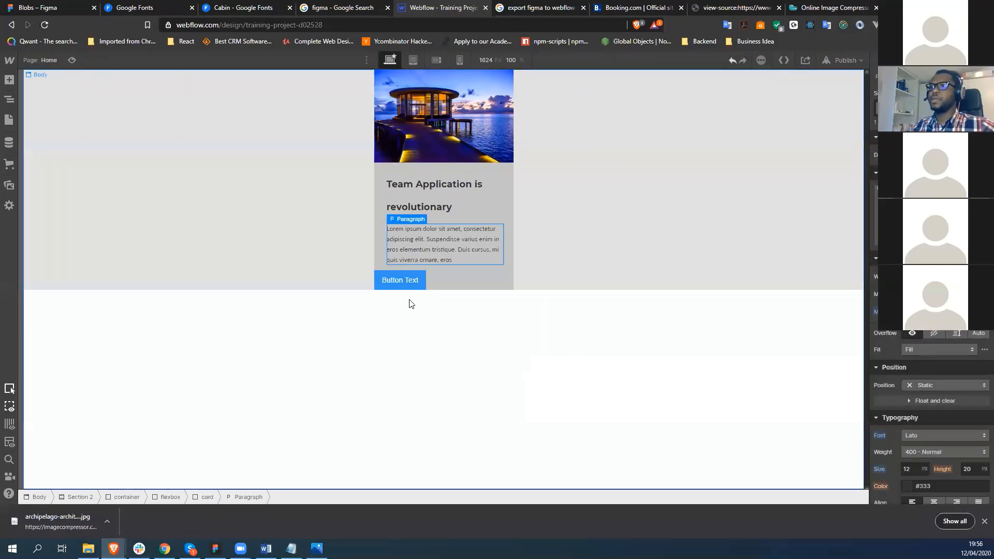
click(410, 278)
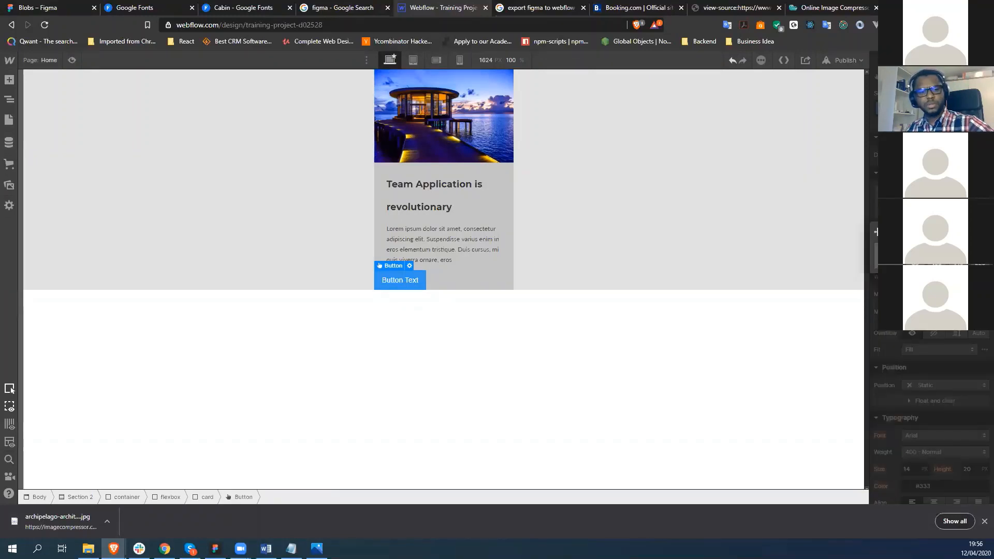
click(482, 399)
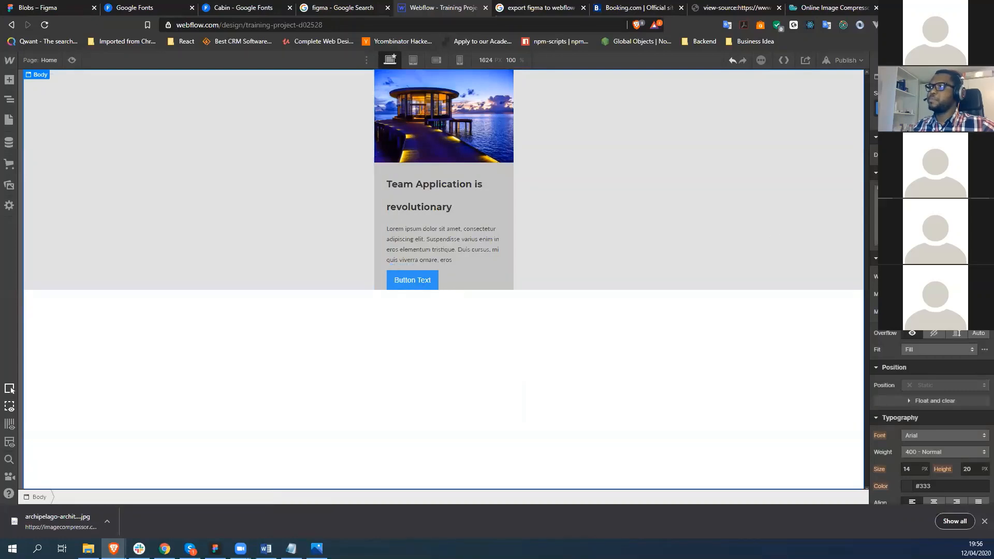
Step: Set the button's bottom margin to 24 px to leave space at the card's lower edge
click(420, 280)
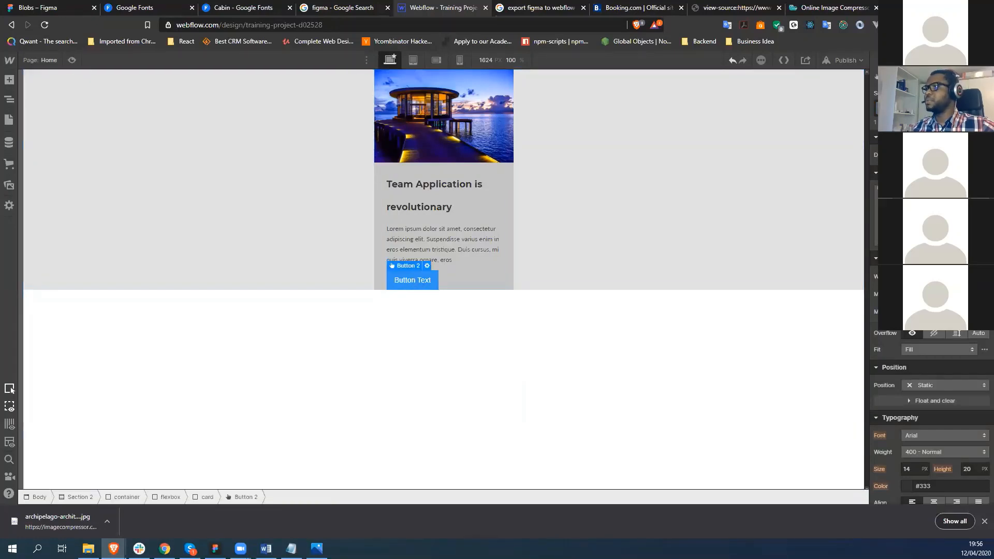
click(932, 241)
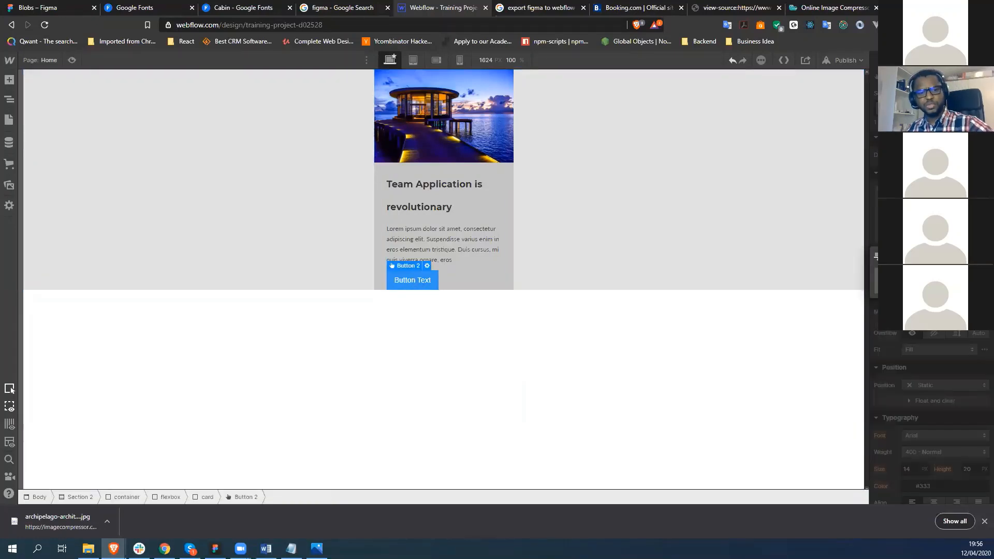
text(24)
key(Return)
click(468, 408)
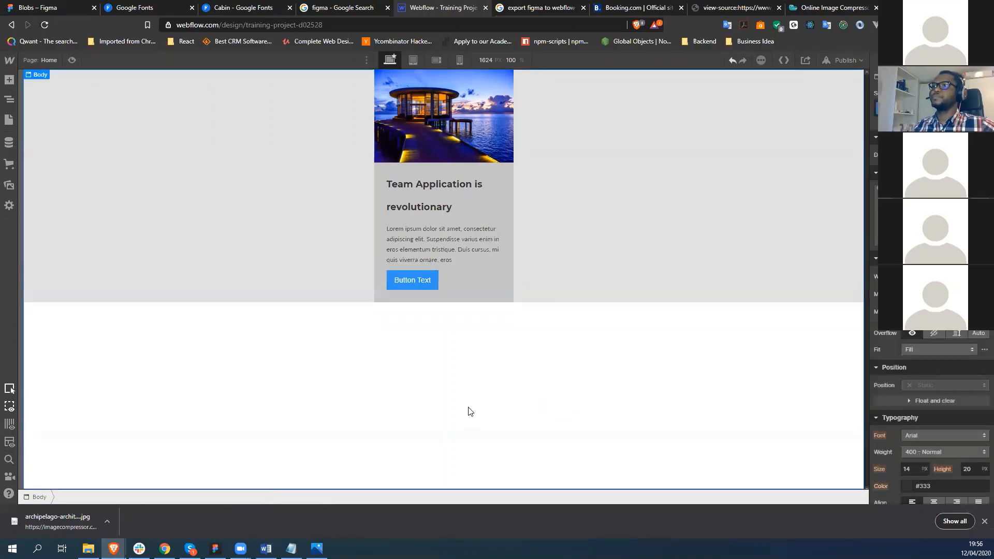
Step: Compare the card title with the Figma design and set the Webflow heading's line height to 163.2%
click(411, 201)
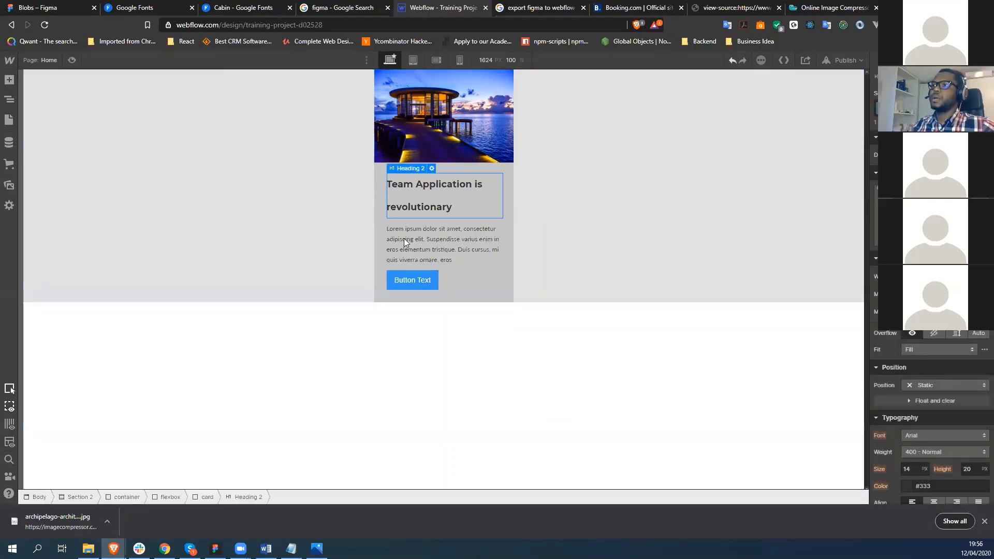
click(215, 548)
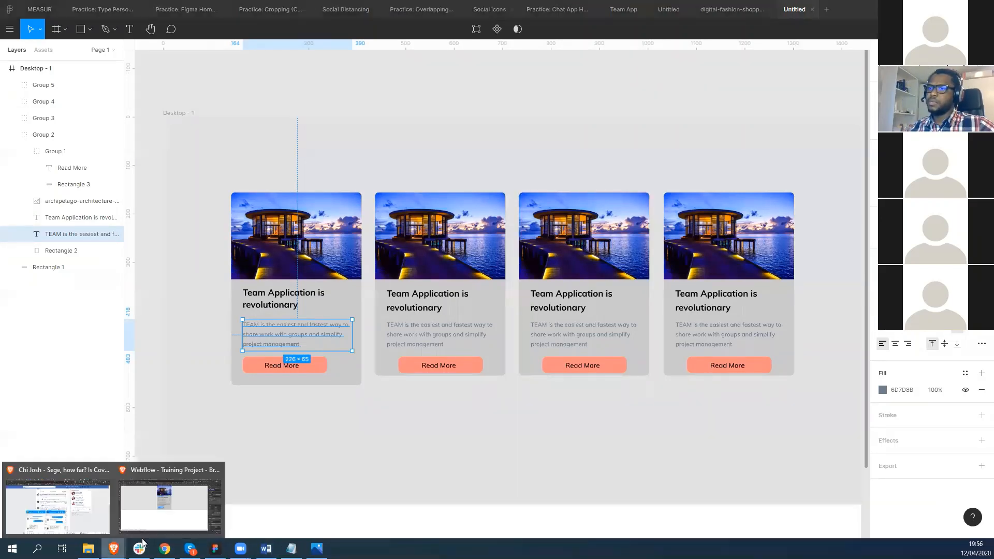
click(163, 505)
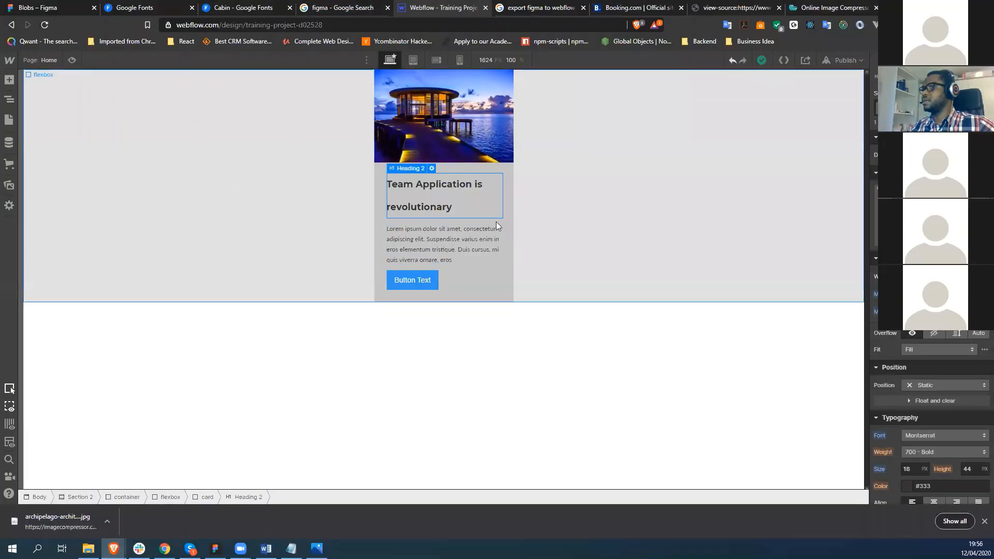
scroll(940, 416, down, 2)
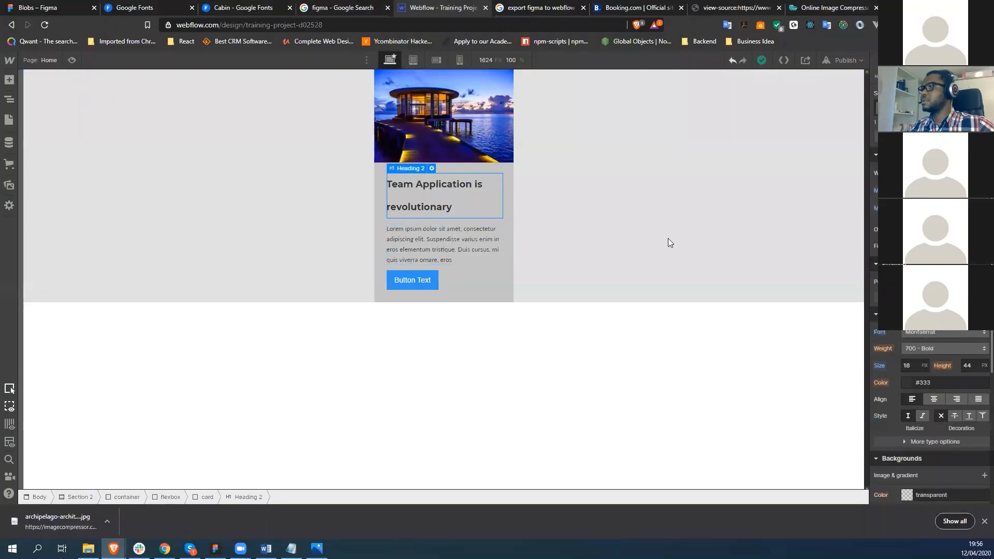
click(975, 364)
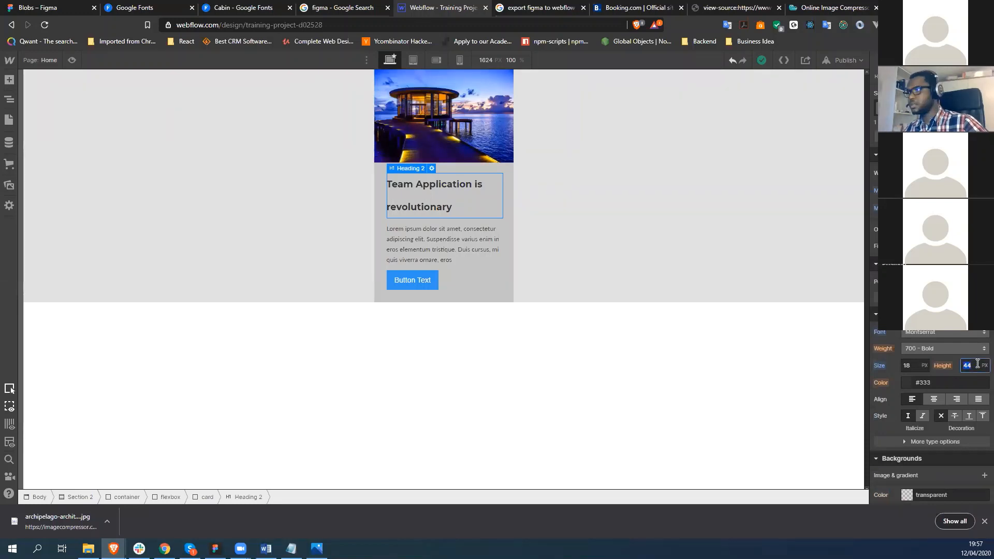
click(984, 365)
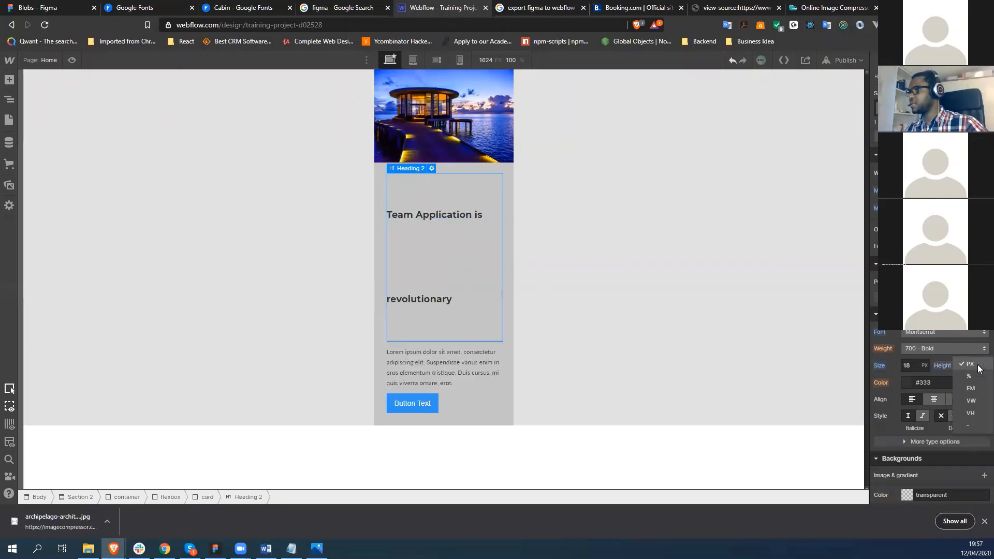
click(980, 381)
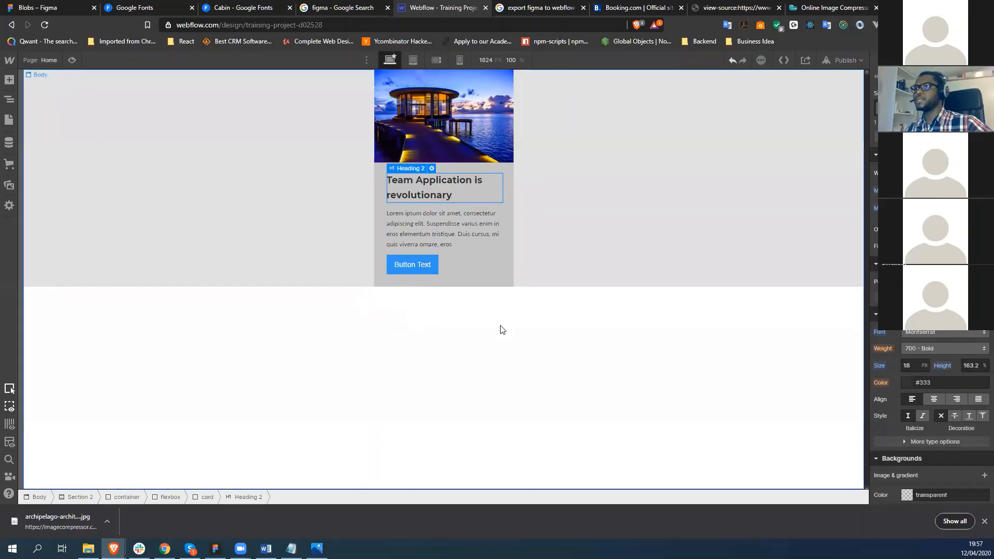
click(505, 342)
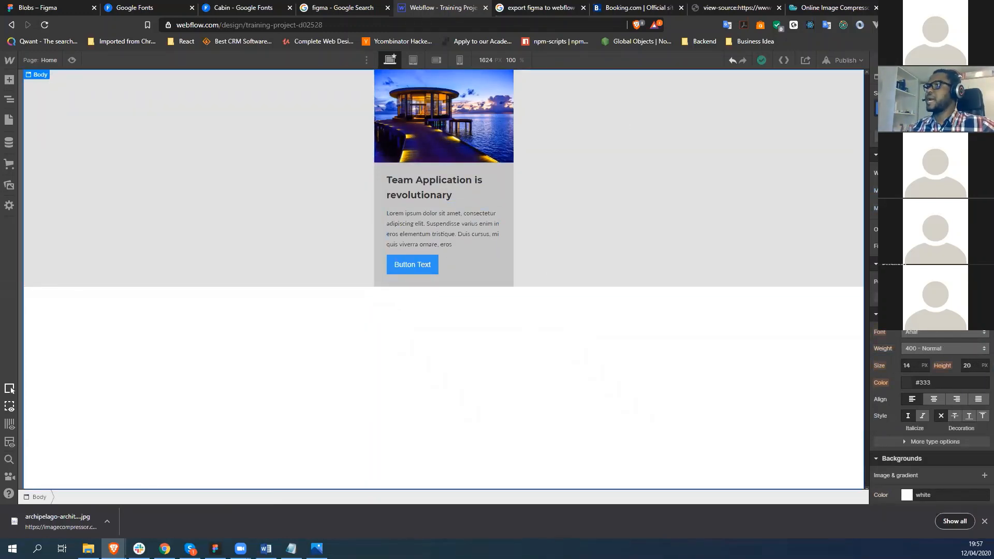
scroll(932, 394, up, 2)
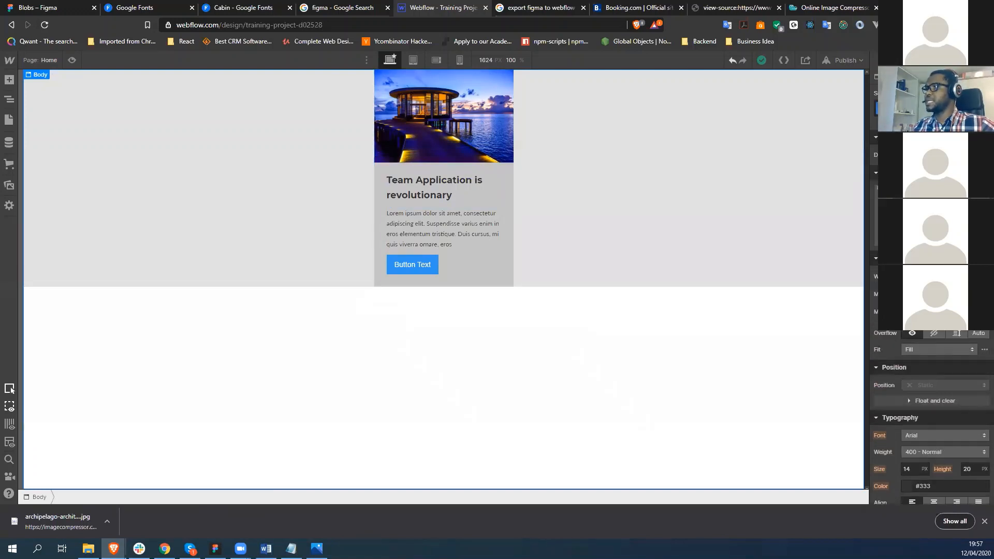
click(932, 190)
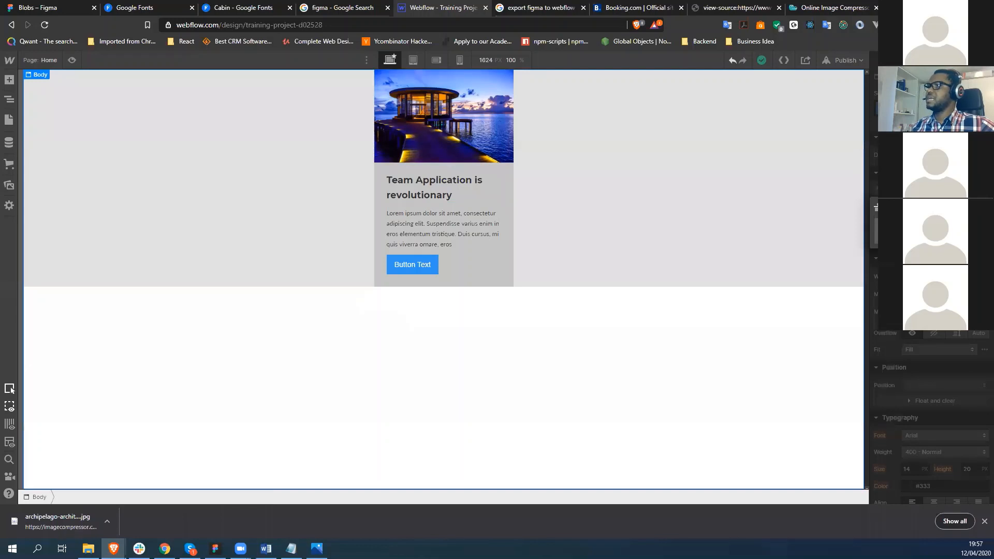
click(914, 238)
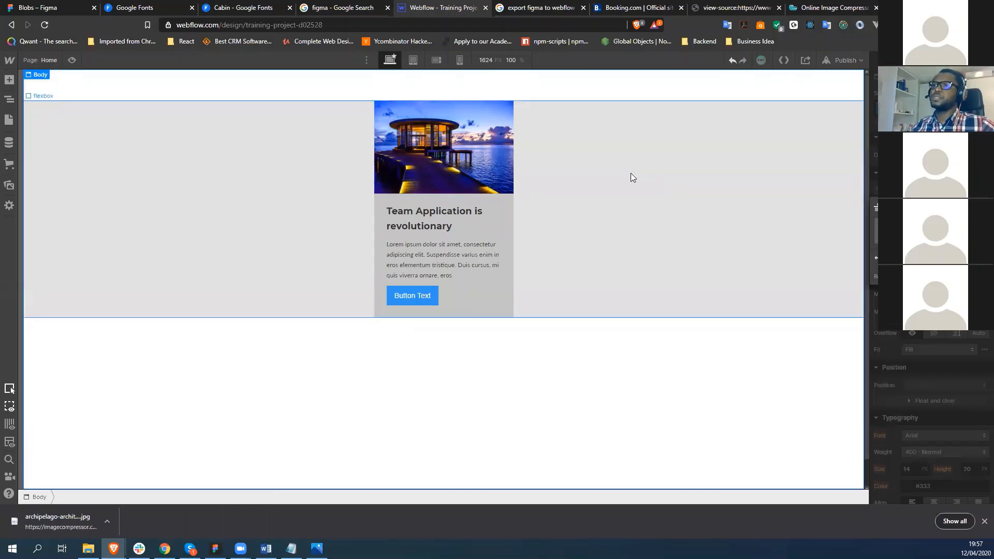
key(ctrl+z)
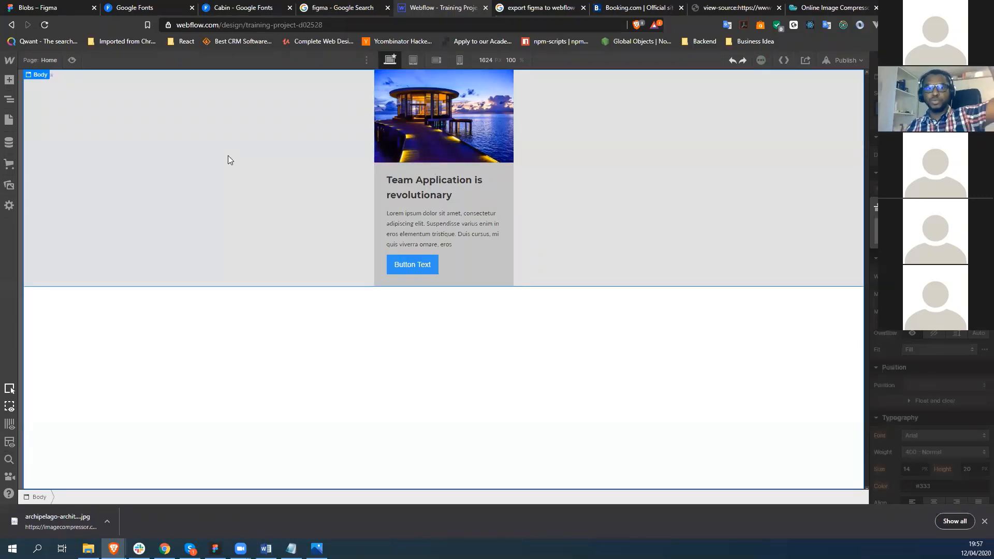
Step: Add equal top and bottom padding to Section 2 so there is space above and below the card
click(10, 102)
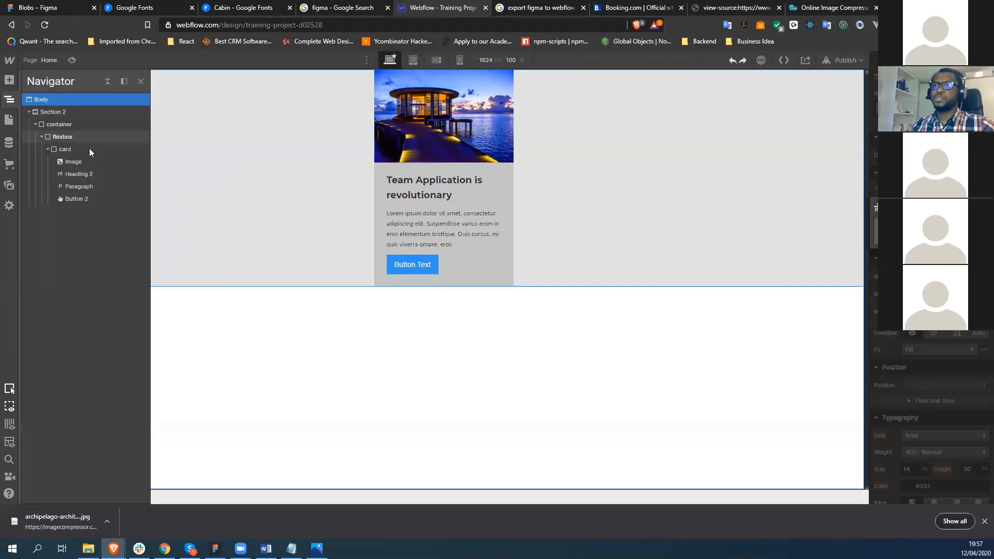
click(71, 115)
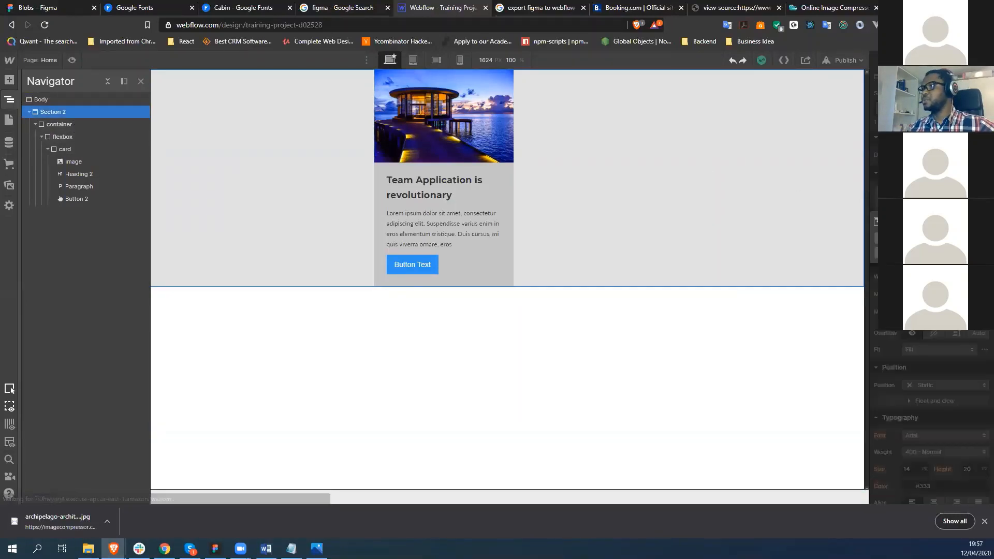
click(886, 252)
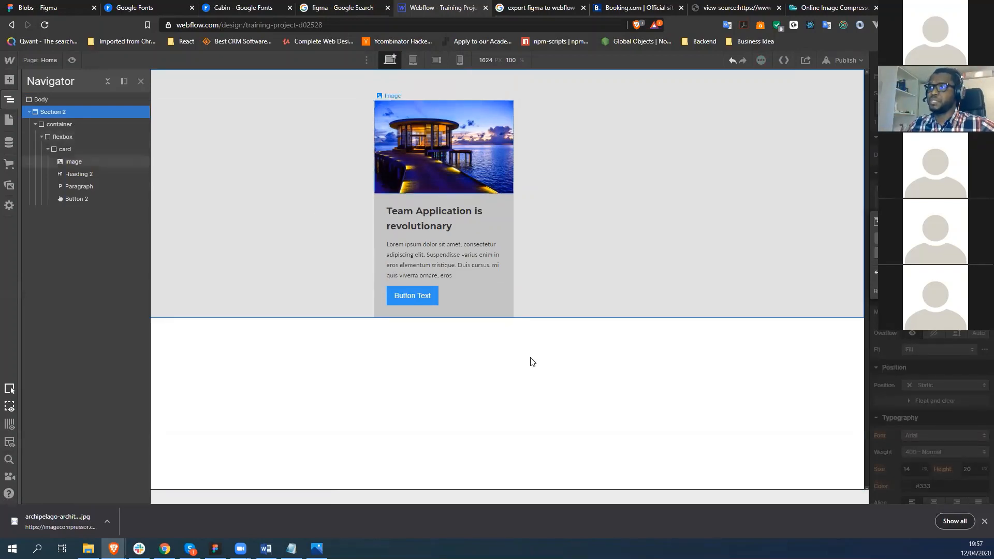
click(495, 279)
click(500, 302)
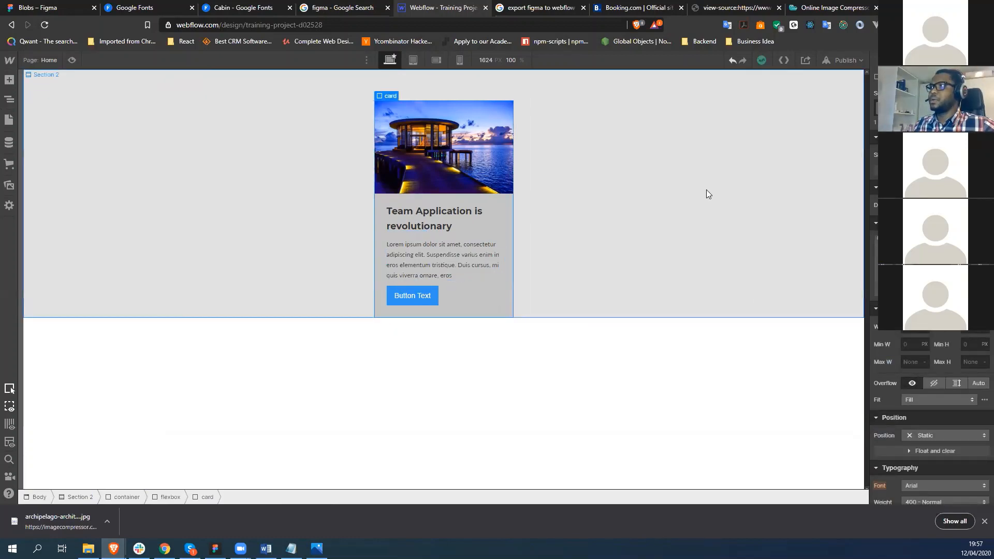
click(10, 102)
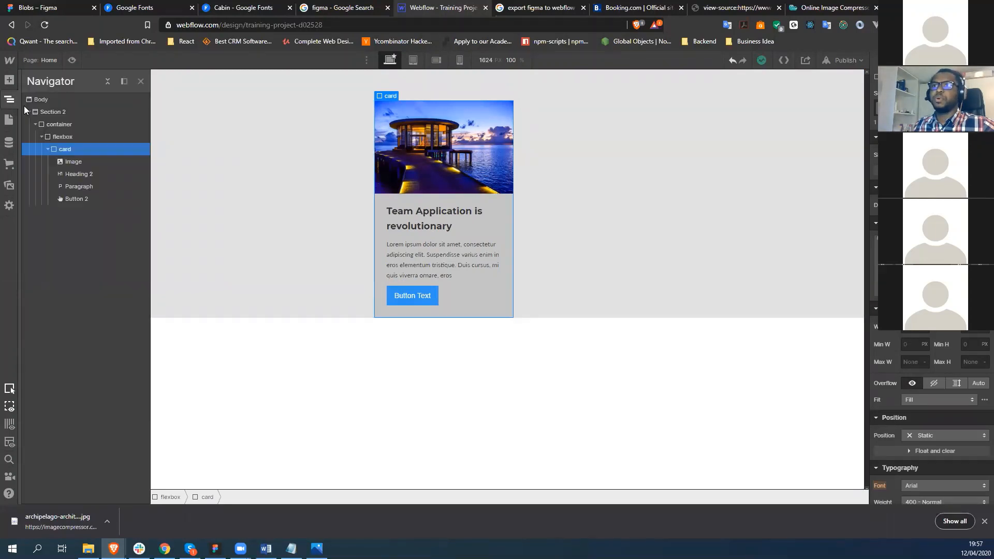
click(50, 112)
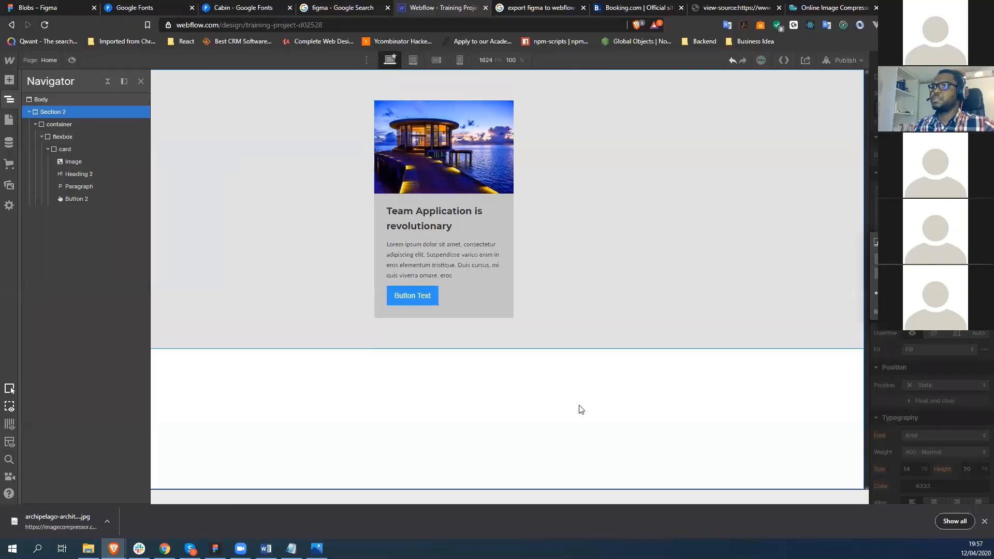
click(580, 425)
Step: Round the corners of the card by giving it a small border radius
click(502, 309)
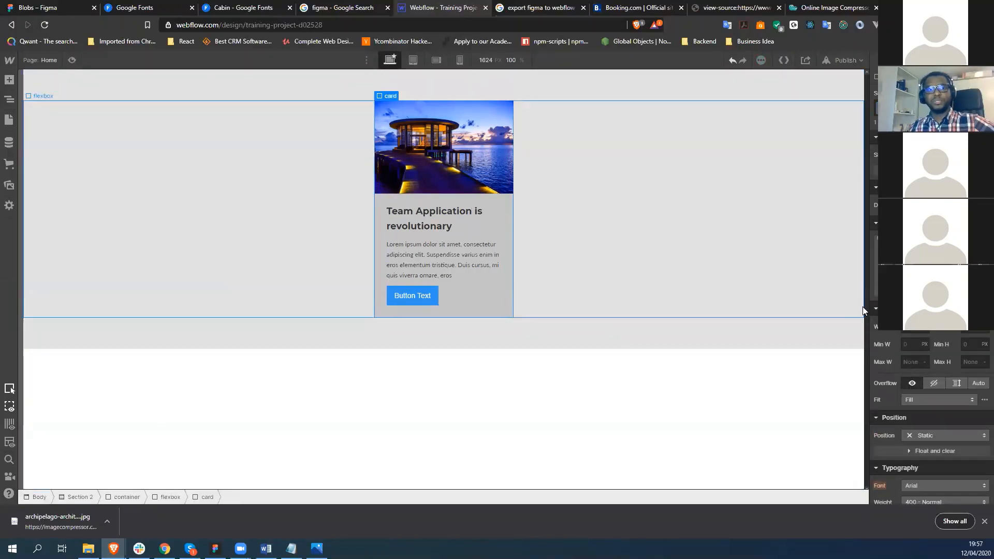
scroll(957, 339, down, 5)
scroll(947, 368, down, 2)
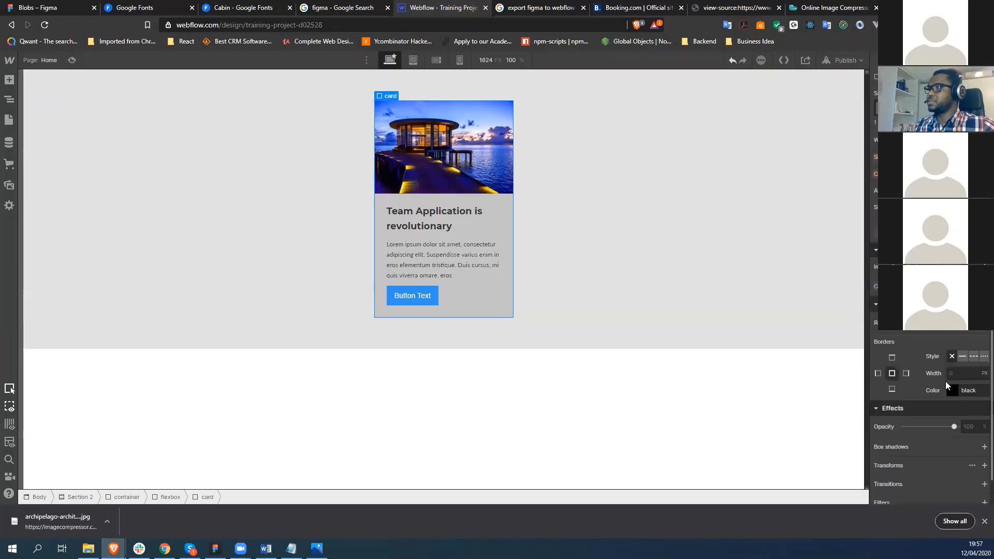
drag(930, 322, 939, 323)
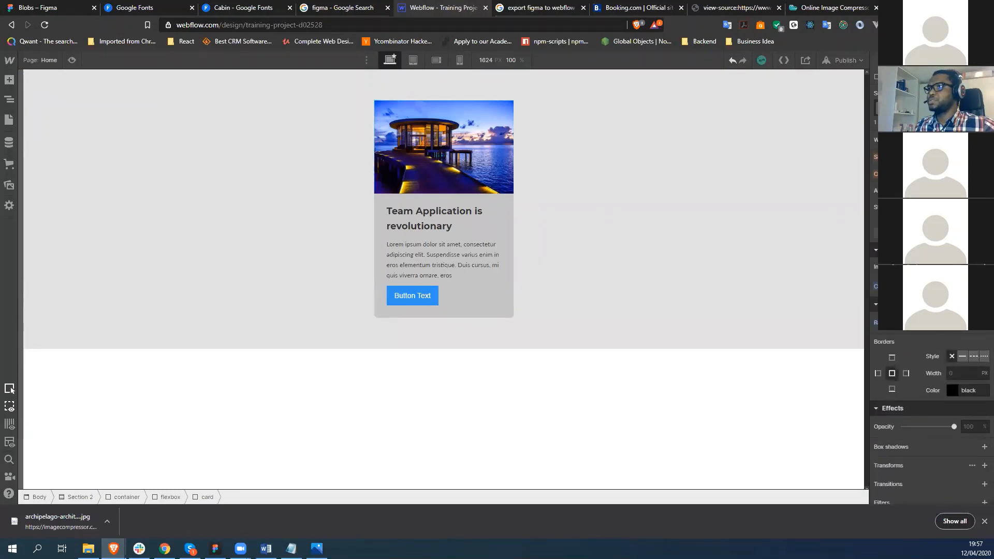
Step: Round only the upper two corners of the card's image to match the card's border radius
click(495, 189)
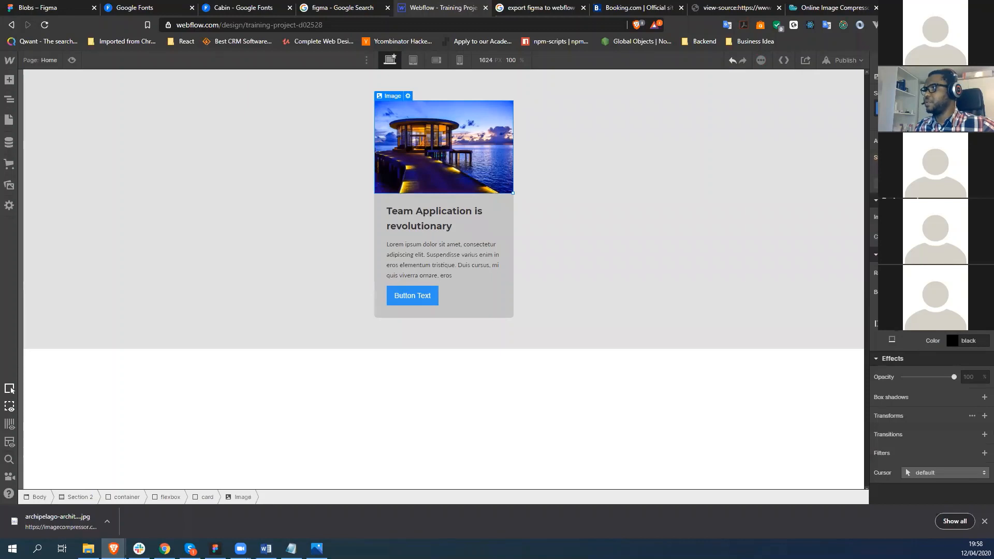
click(919, 273)
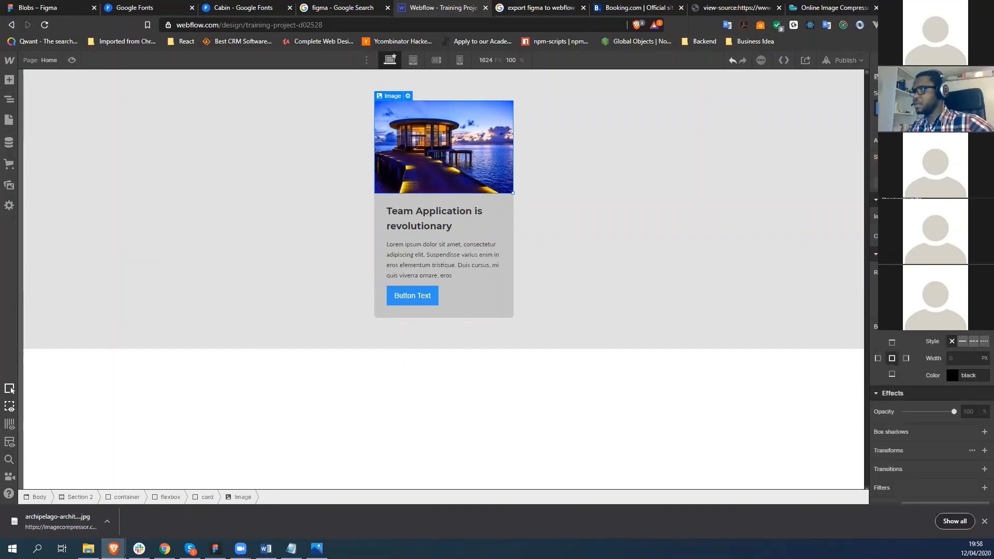
click(502, 309)
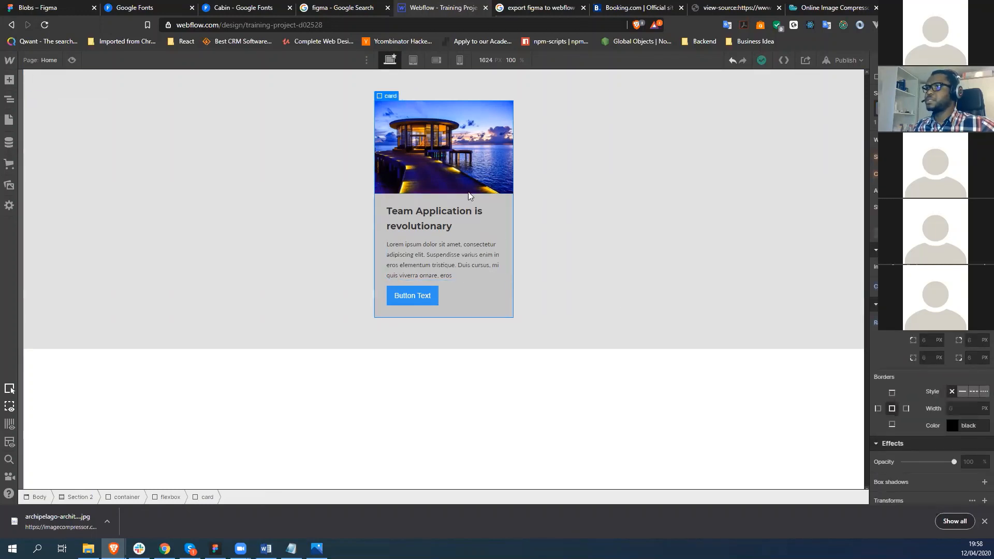
click(473, 177)
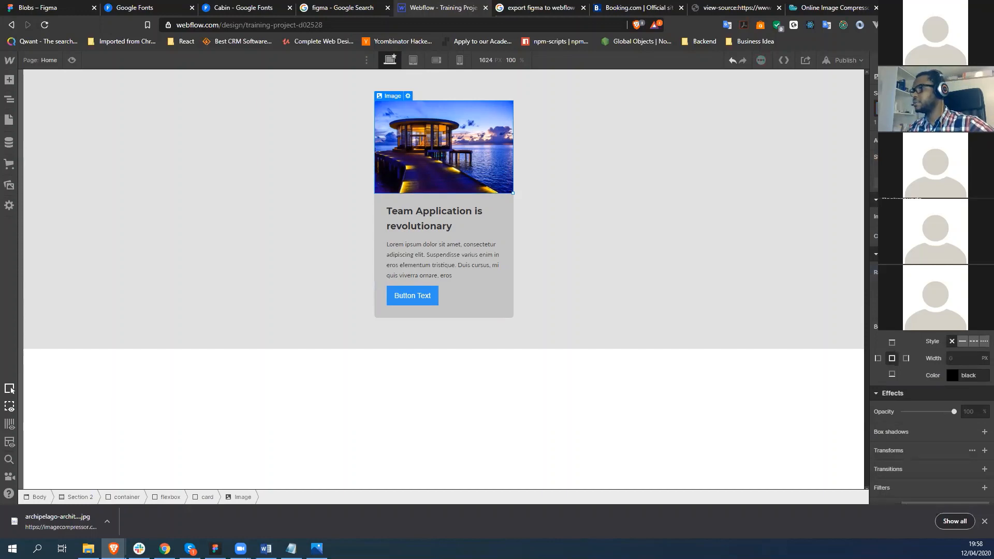
click(621, 310)
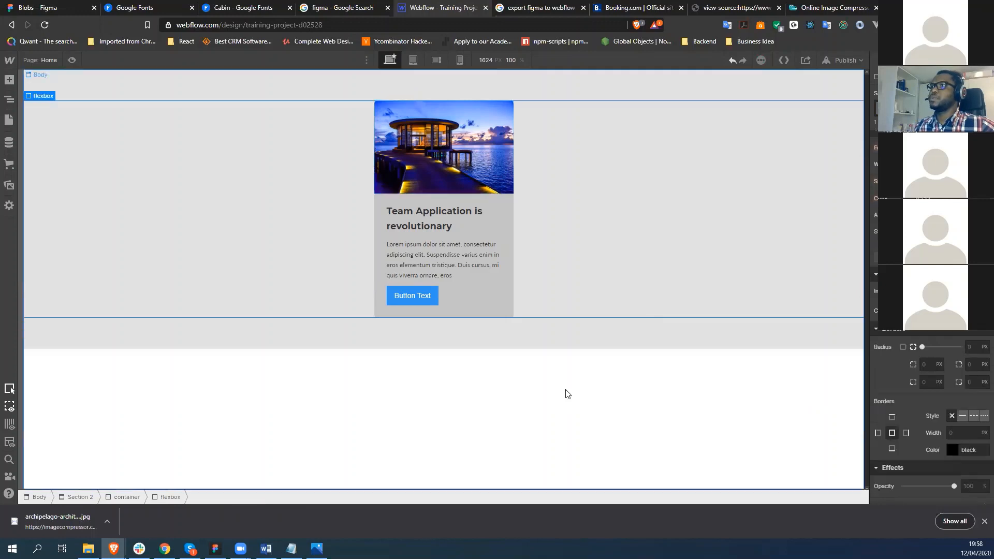
click(563, 393)
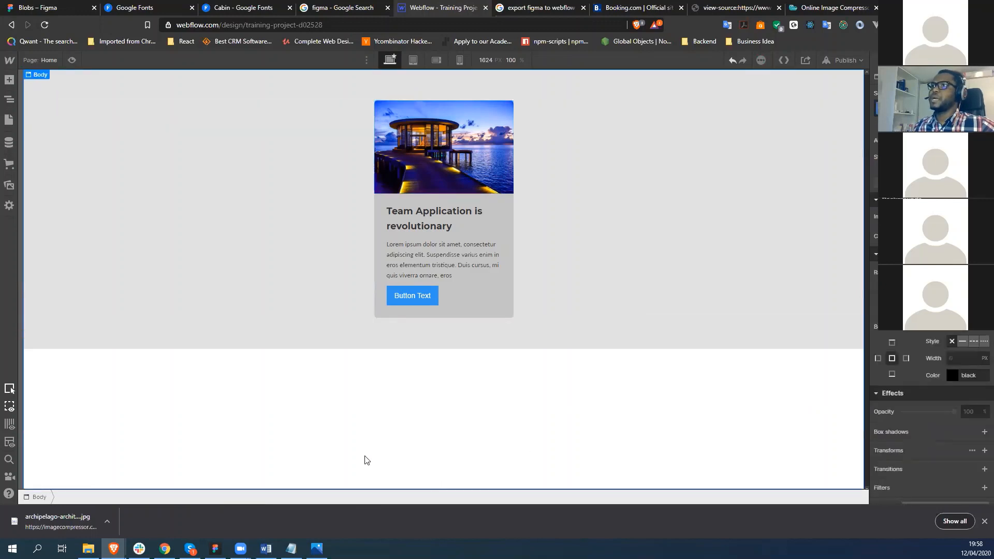
Step: Copy the Read More button's fill colour FF8282 from Figma and apply it as the Webflow card button's background colour
click(433, 302)
click(215, 548)
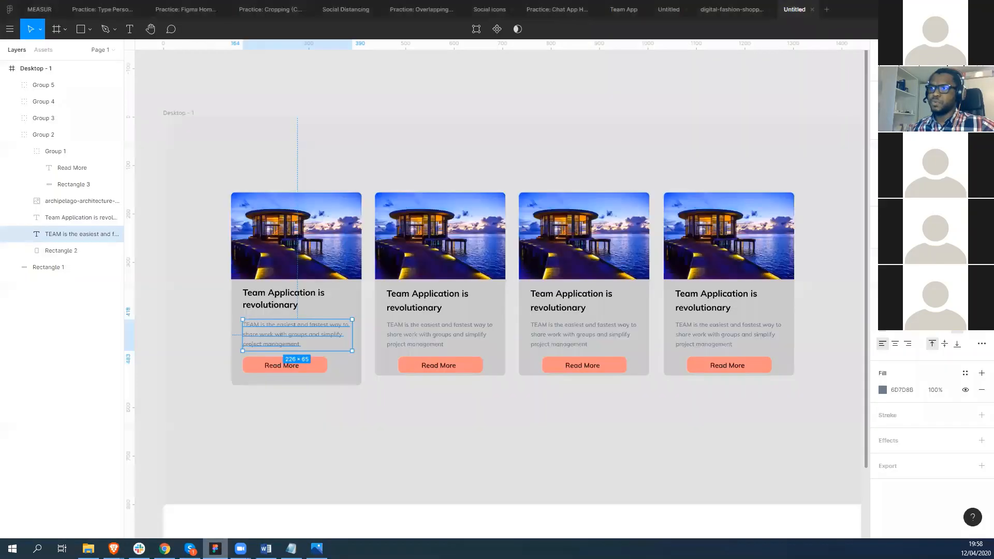
click(317, 369)
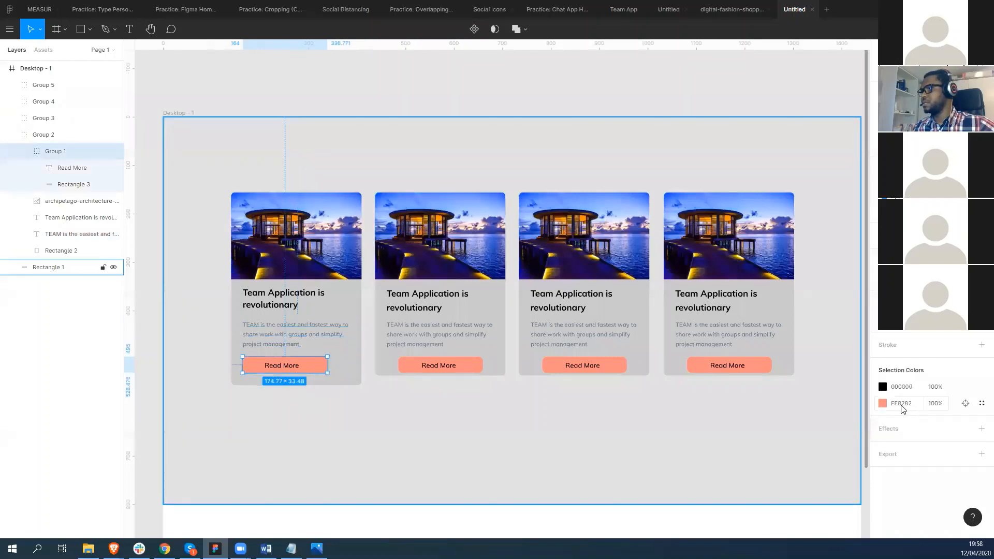
click(901, 407)
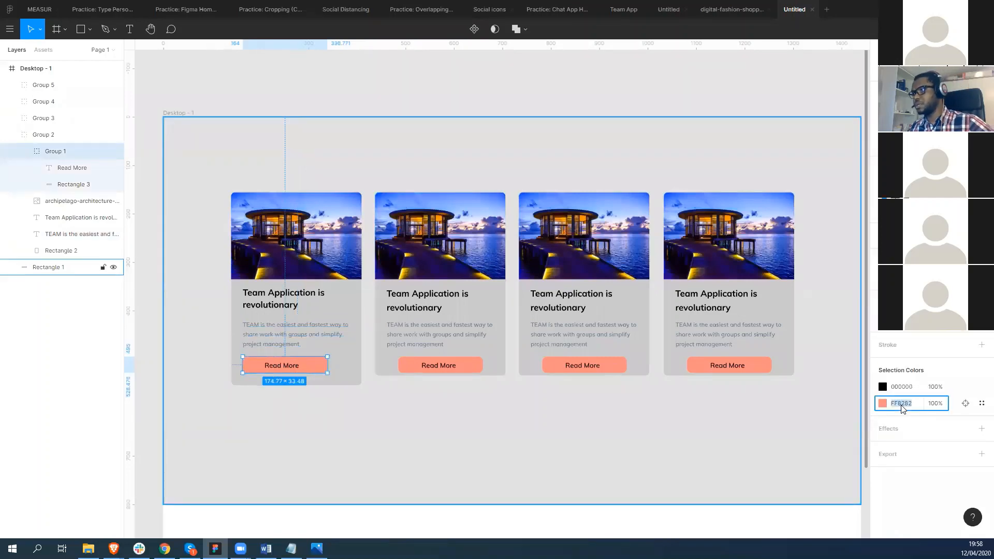
click(712, 498)
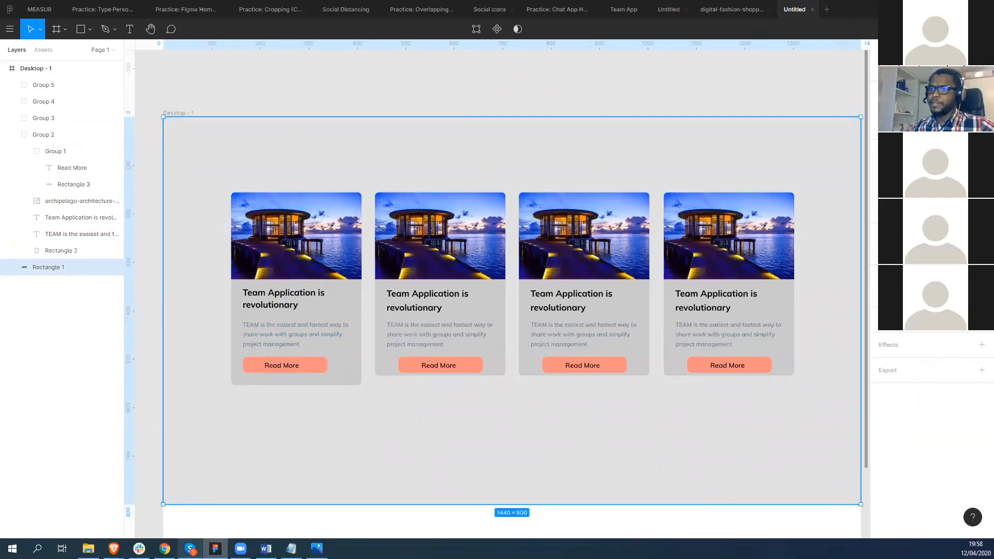
mouse_move(113, 548)
click(175, 512)
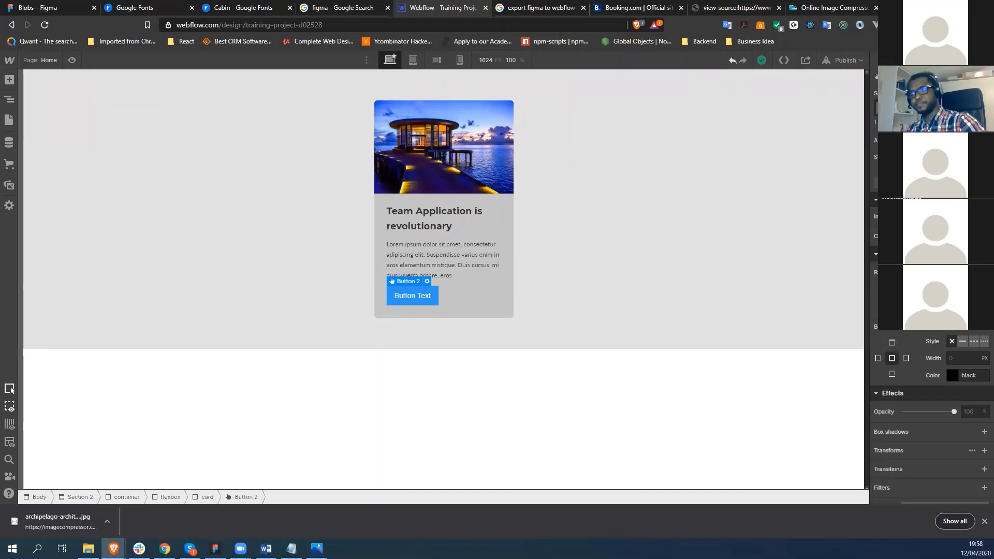
key(Return)
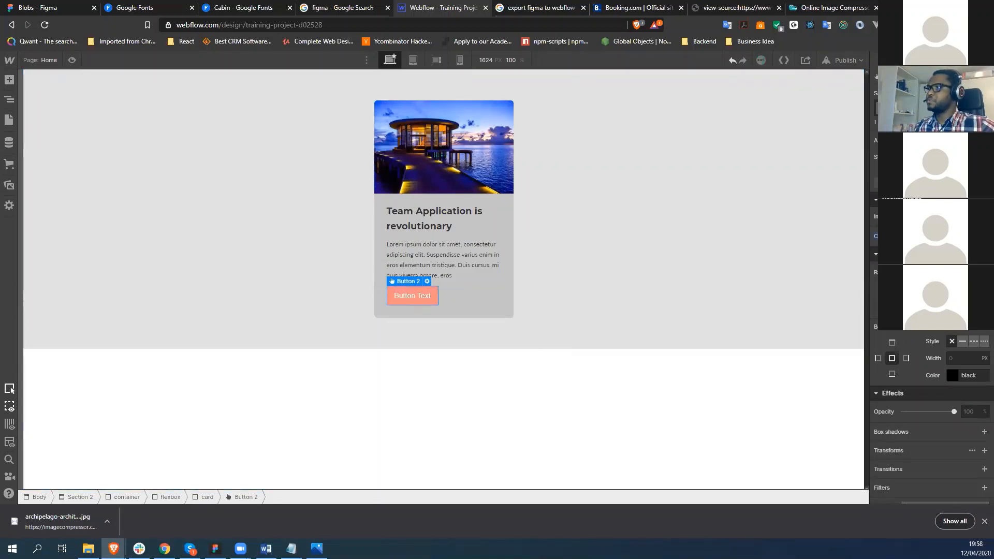
Step: Round the Webflow button's corners to a 7 px radius, comparing them with the Read More button in Figma
drag(927, 273, 929, 272)
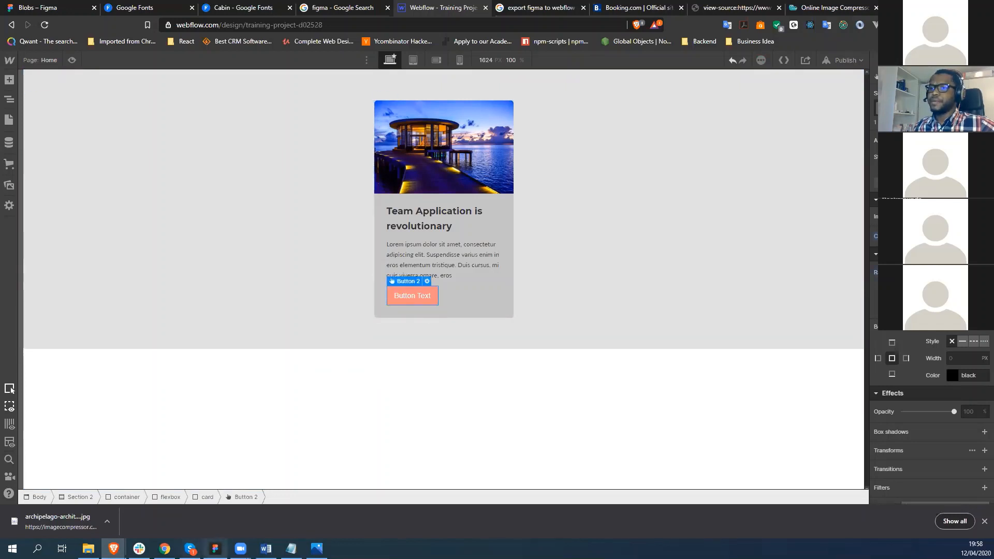
click(215, 549)
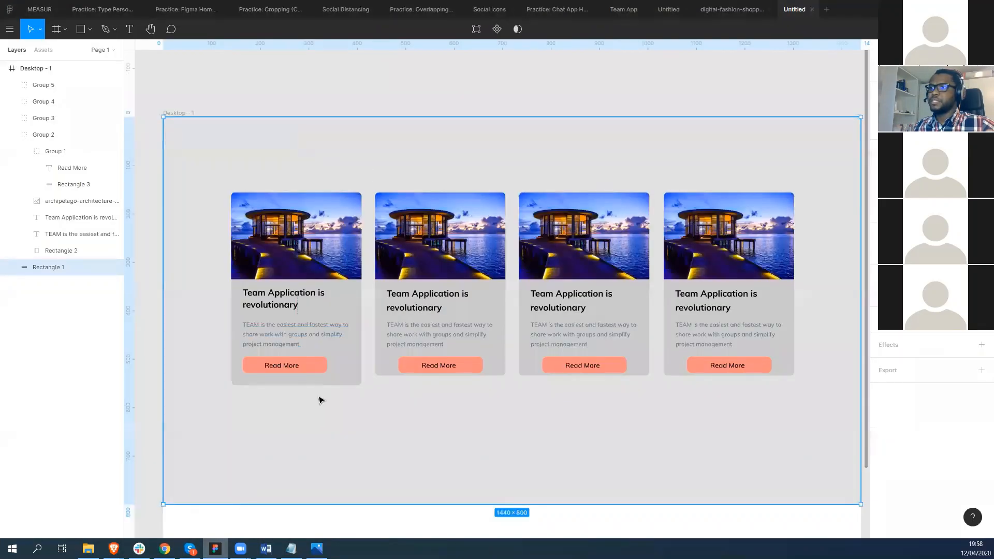
click(318, 368)
double_click(318, 369)
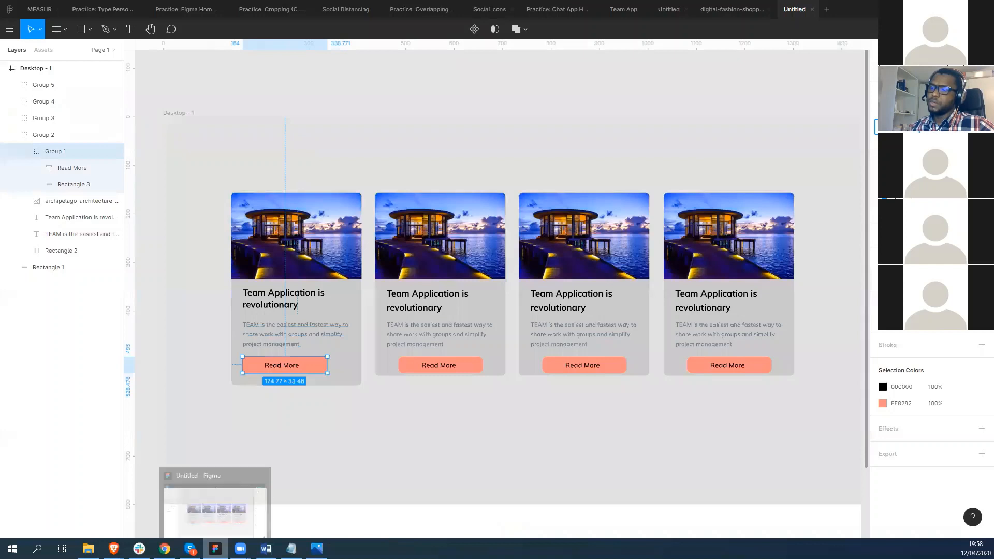
mouse_move(113, 548)
click(172, 525)
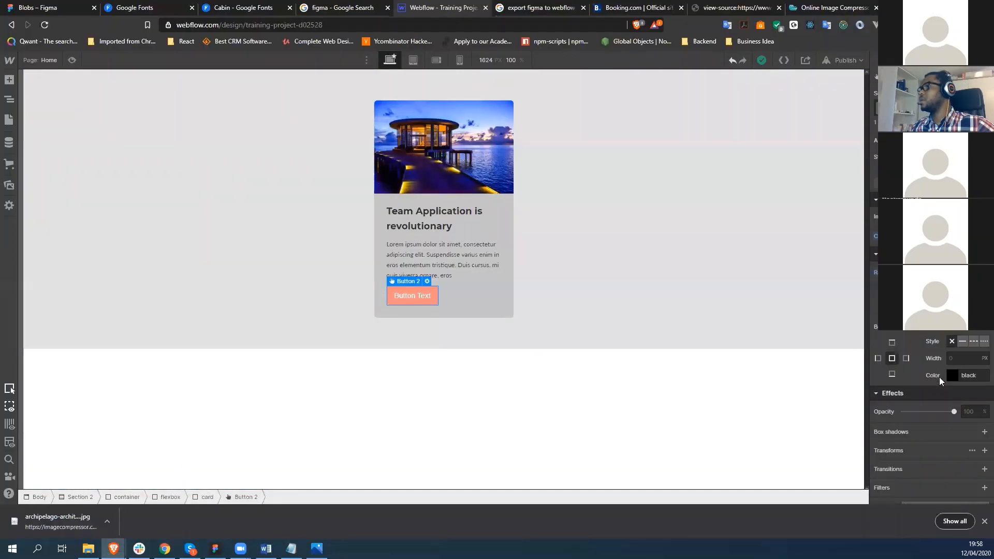
Step: Check the space around the Read More label in Figma and widen the Webflow button with equal left and right padding
scroll(940, 377, up, 5)
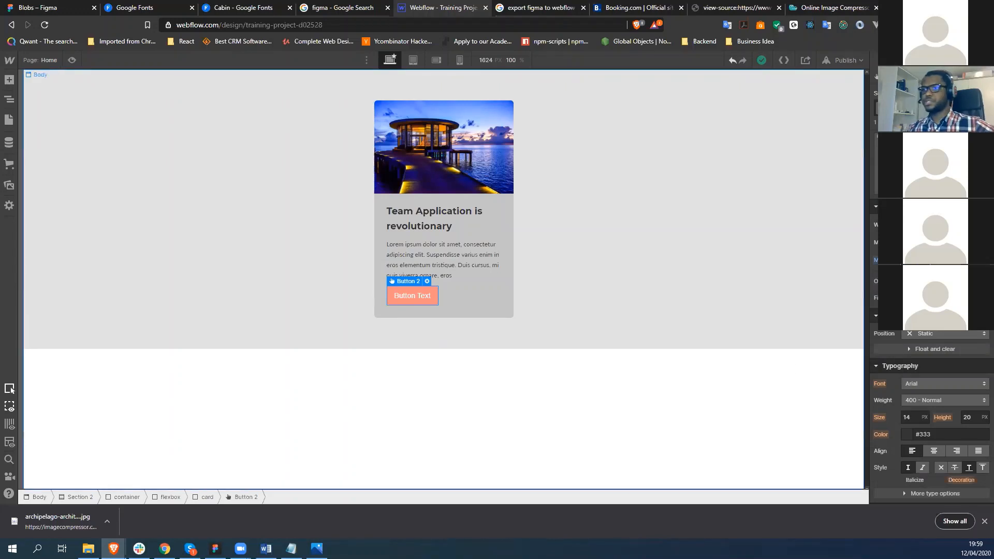
click(215, 548)
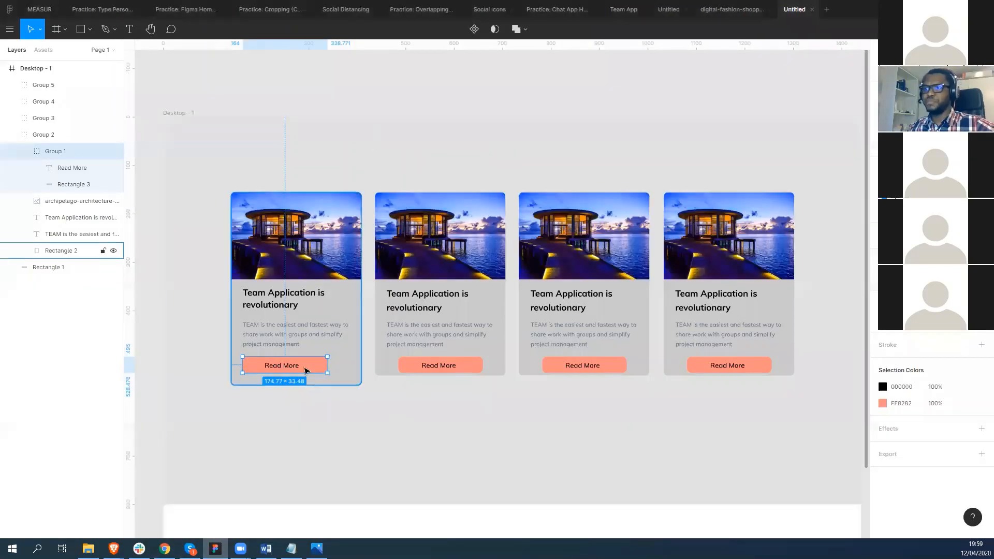
double_click(281, 368)
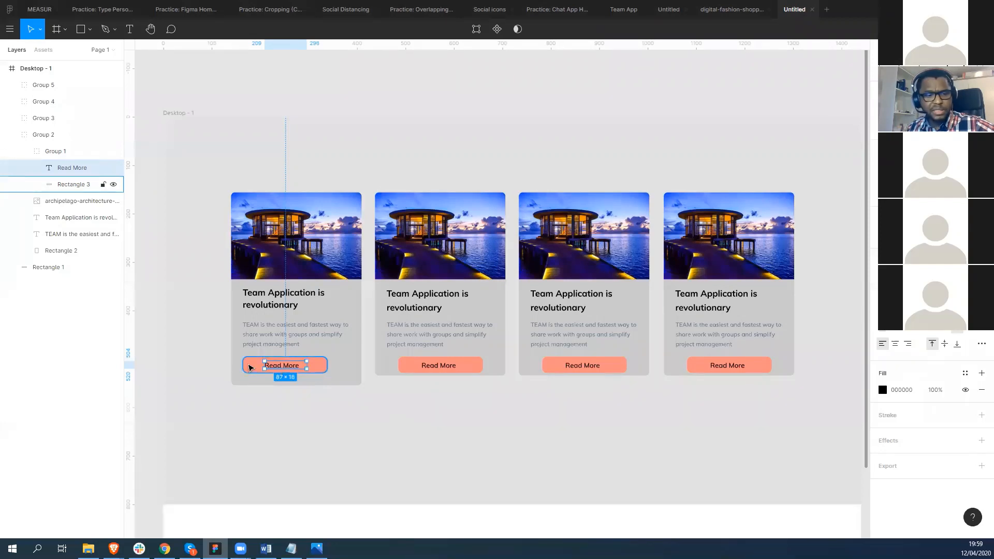
key(alt)
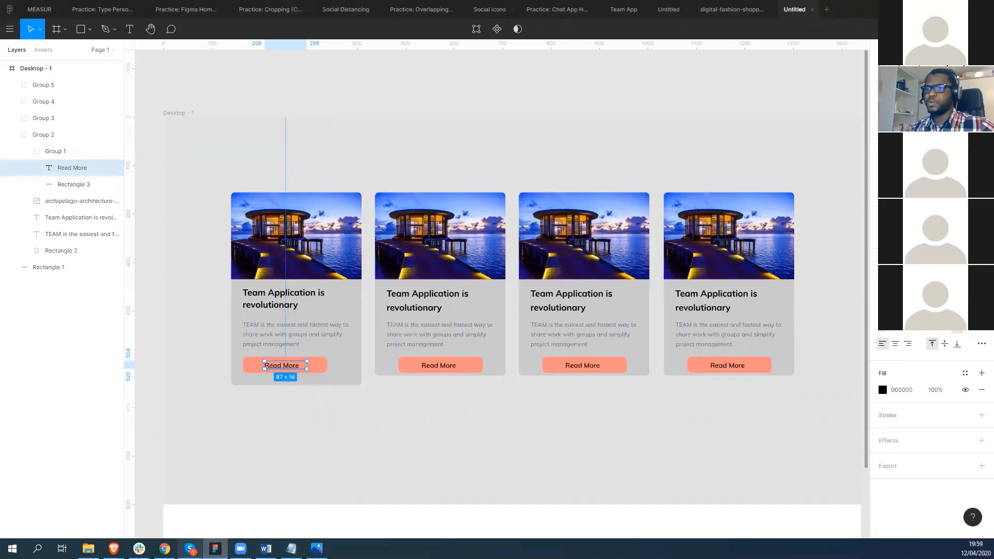
mouse_move(114, 549)
click(168, 500)
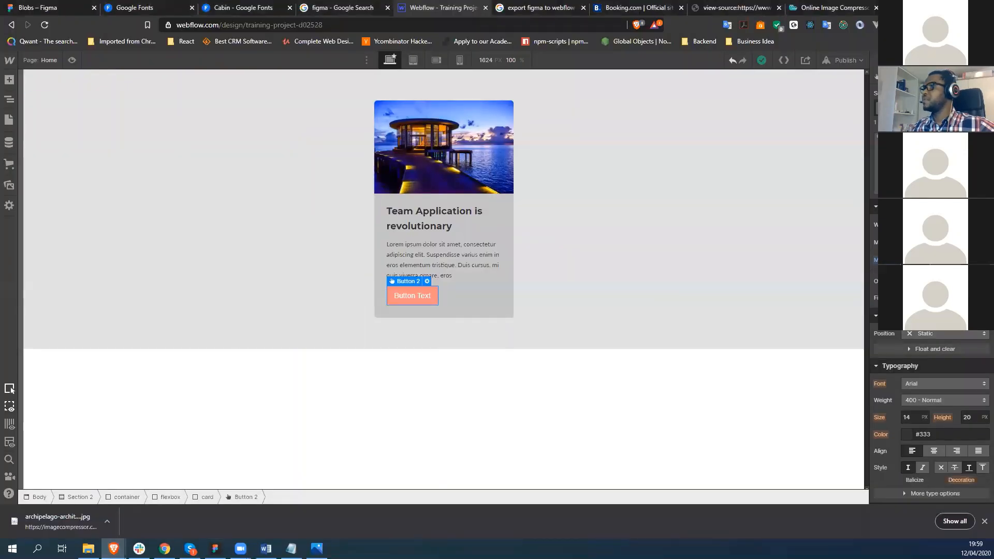
double_click(435, 290)
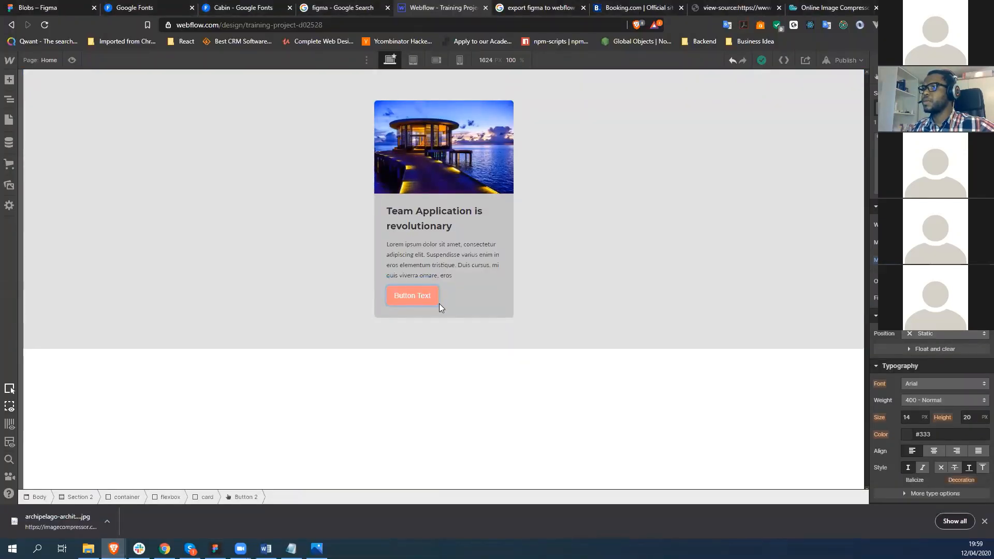
key(Escape)
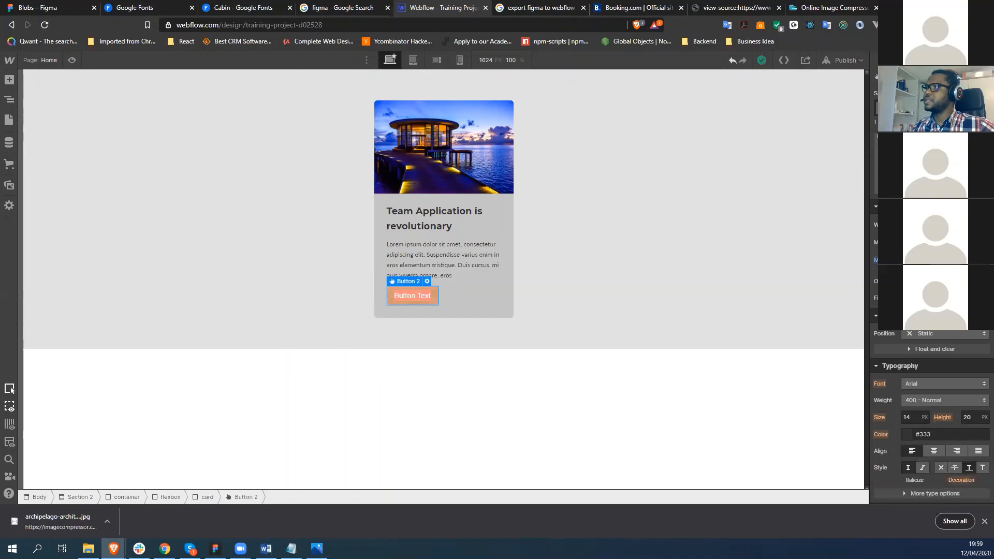
click(906, 164)
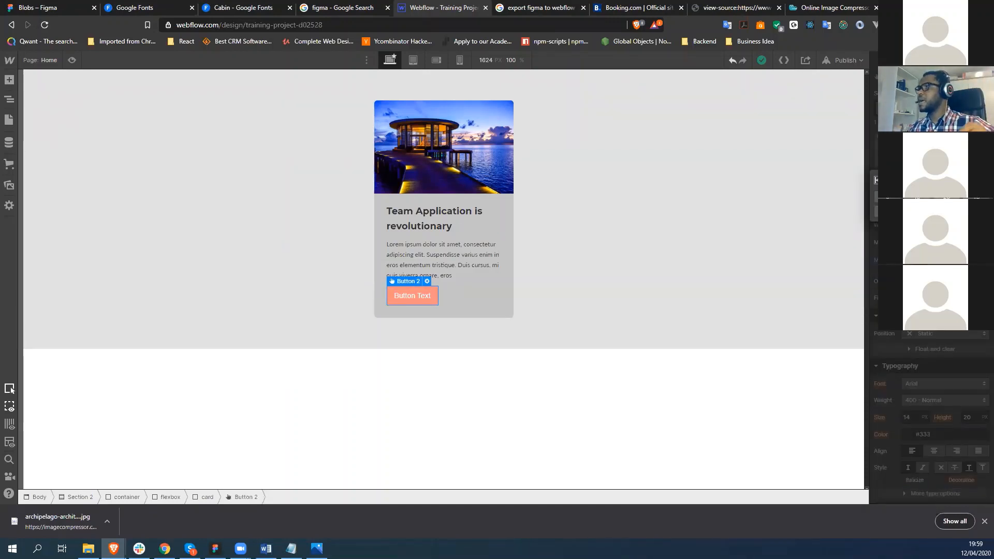
click(977, 197)
click(958, 164)
click(958, 164)
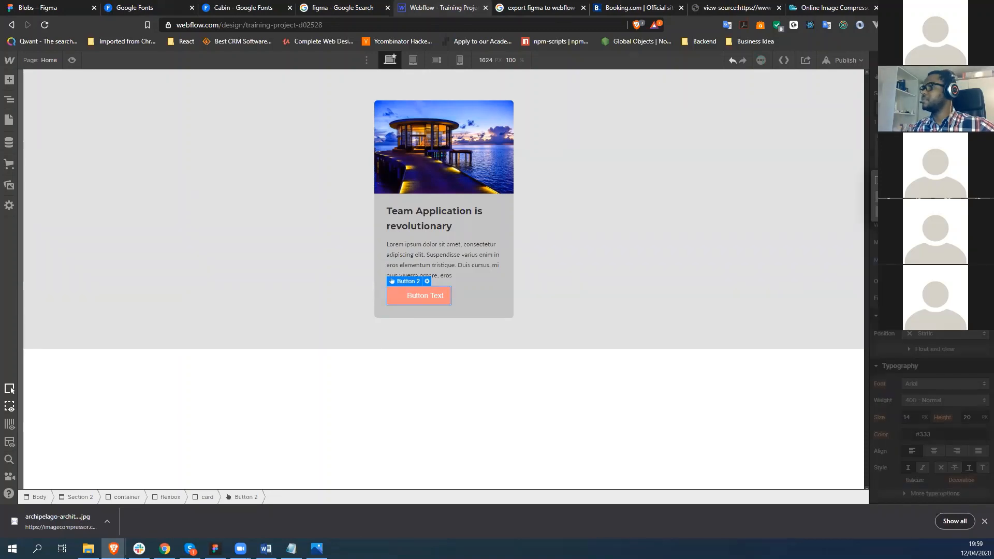
click(977, 197)
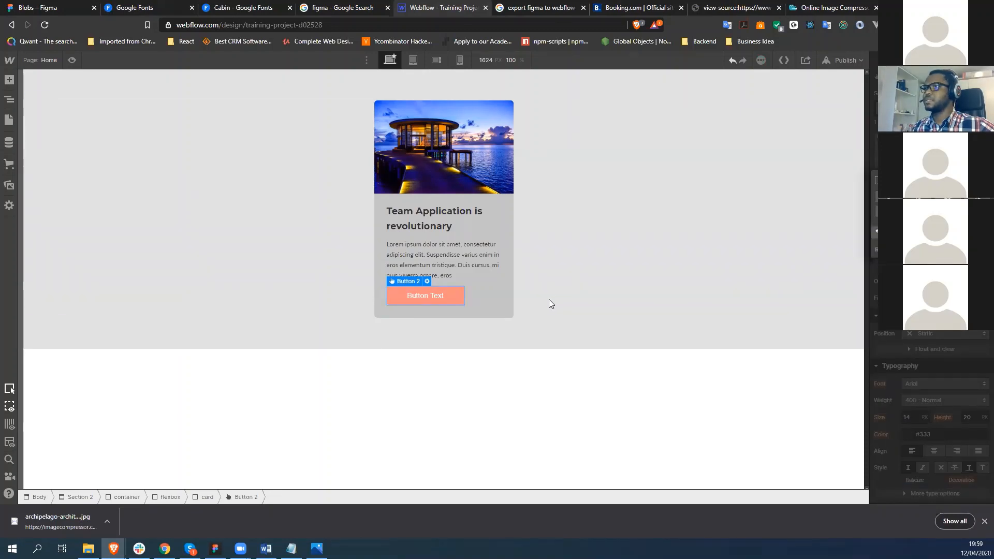
double_click(435, 293)
drag(444, 297, 407, 296)
click(910, 436)
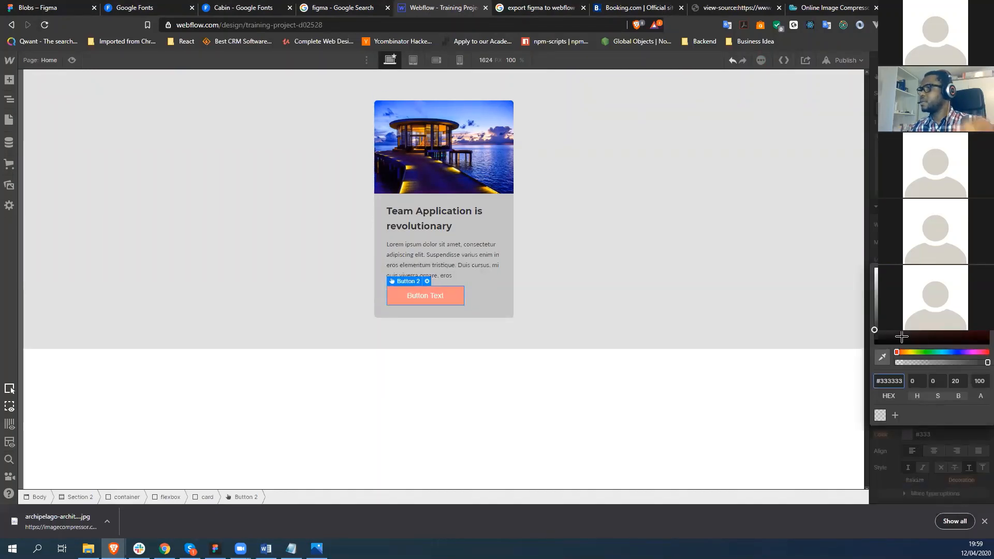
click(538, 379)
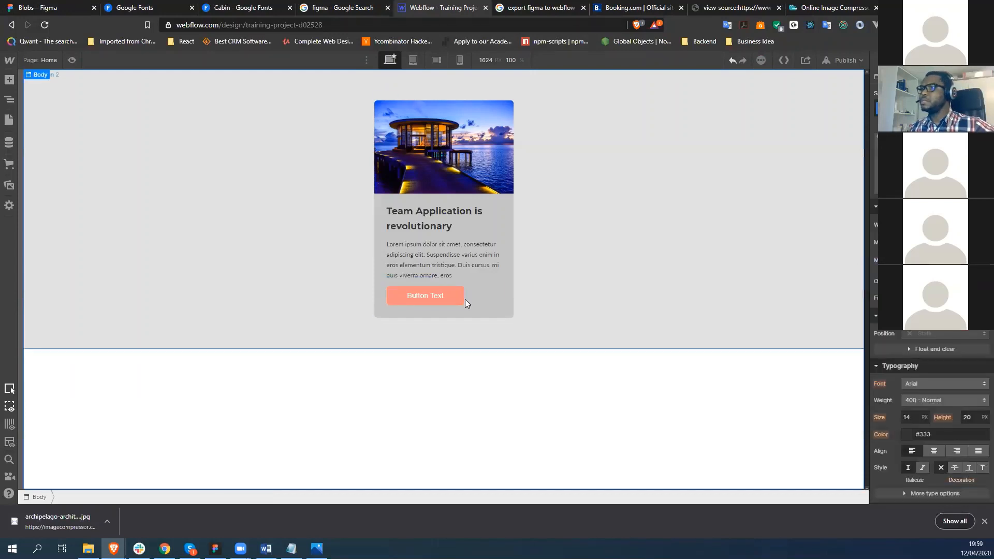
double_click(439, 295)
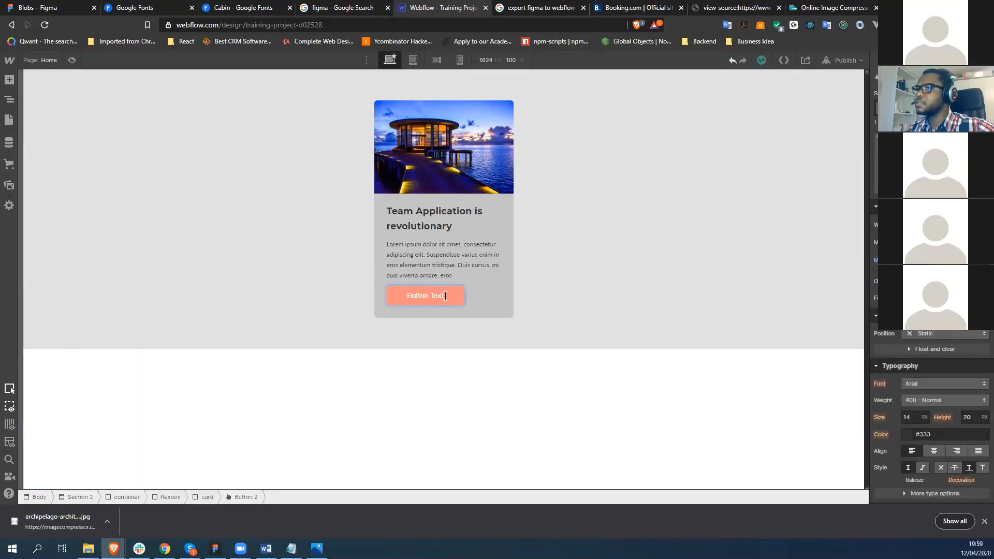
drag(445, 295, 404, 296)
scroll(958, 418, down, 2)
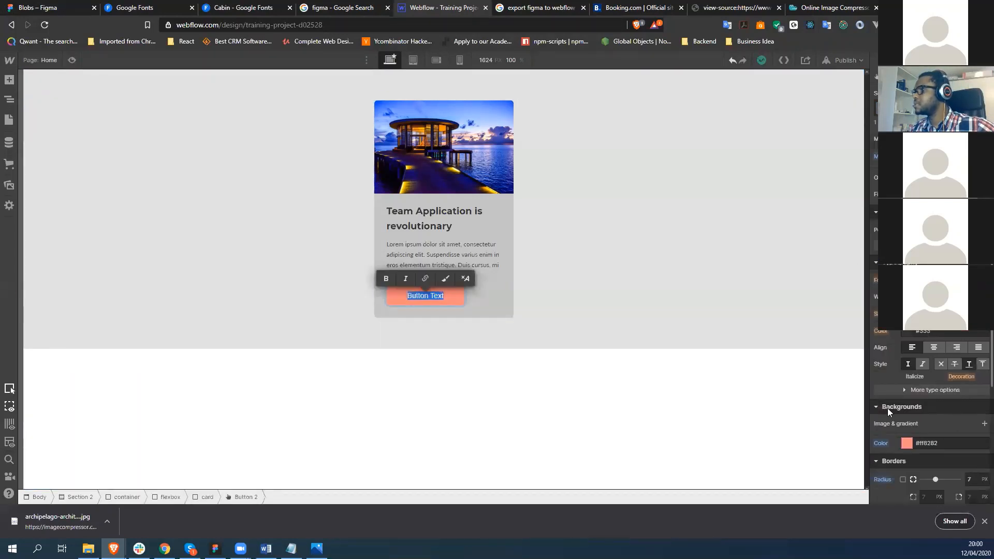
click(489, 363)
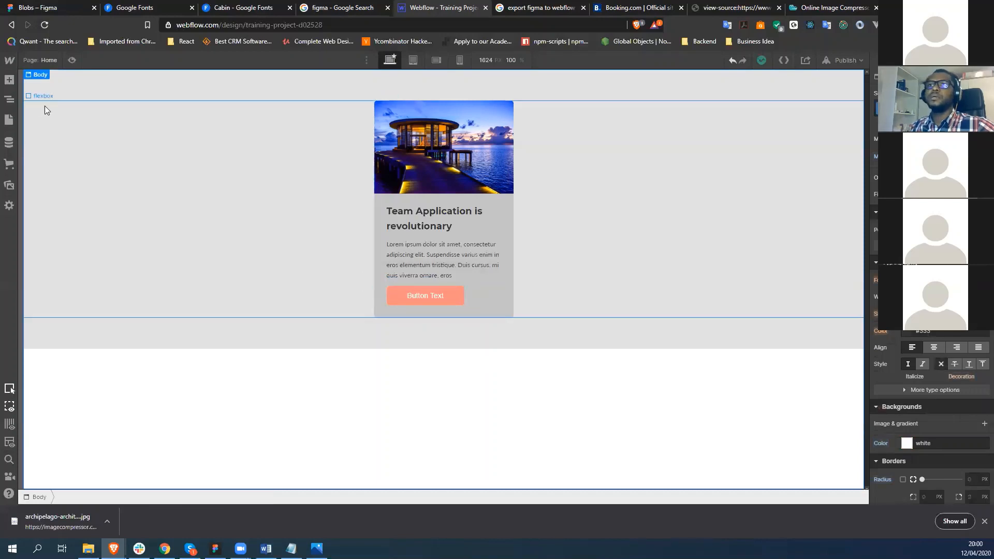
Step: Select Button 2 in the page's element tree and change its text colour to near-black
click(10, 102)
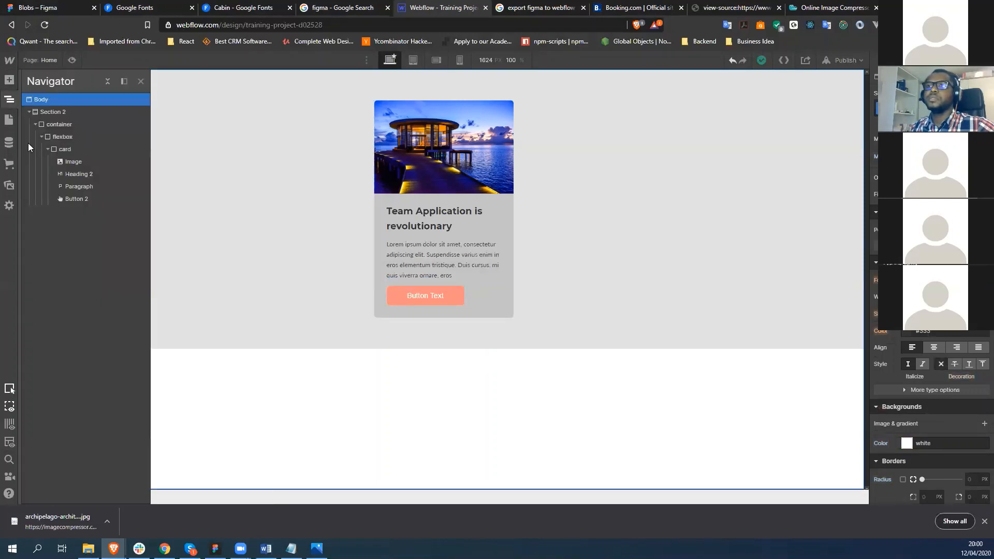
click(73, 202)
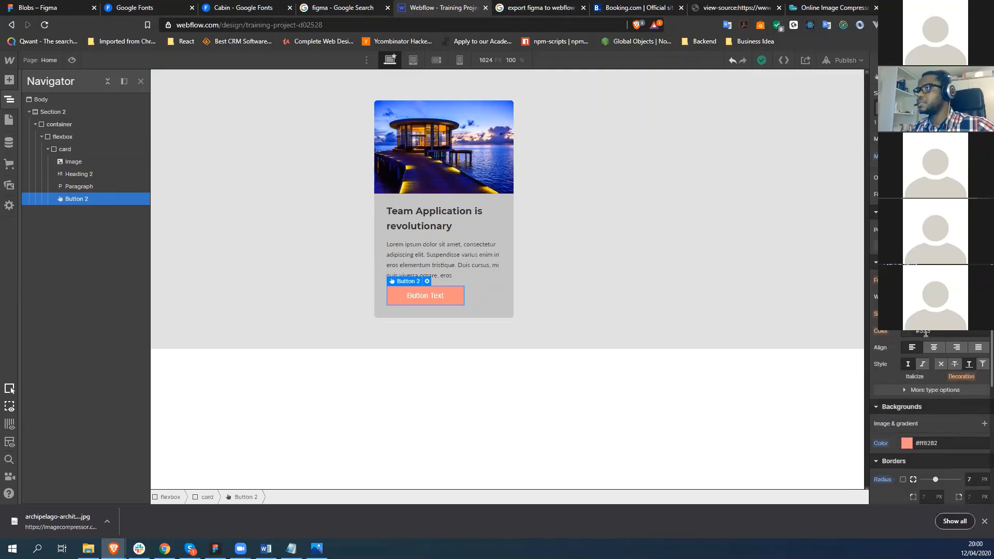
click(914, 332)
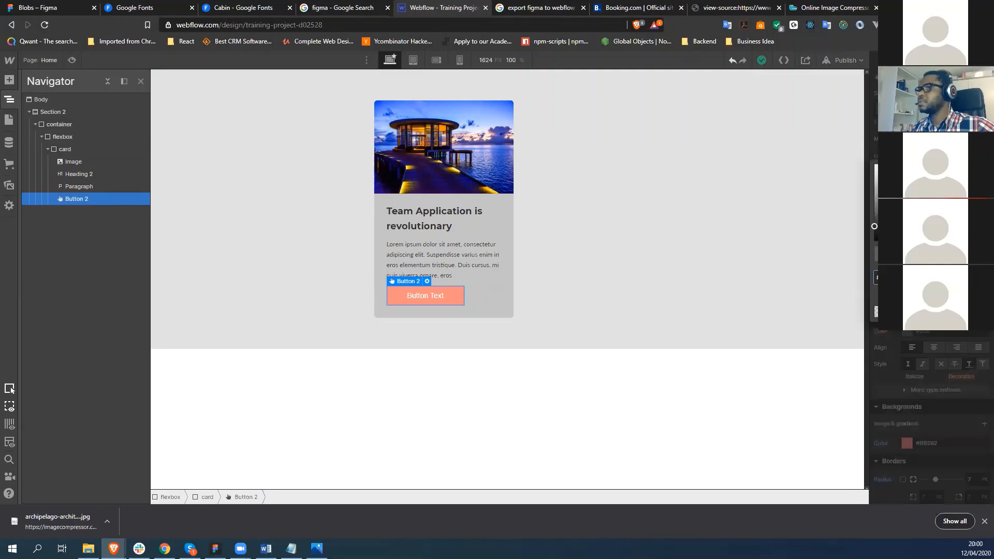
drag(949, 175, 947, 203)
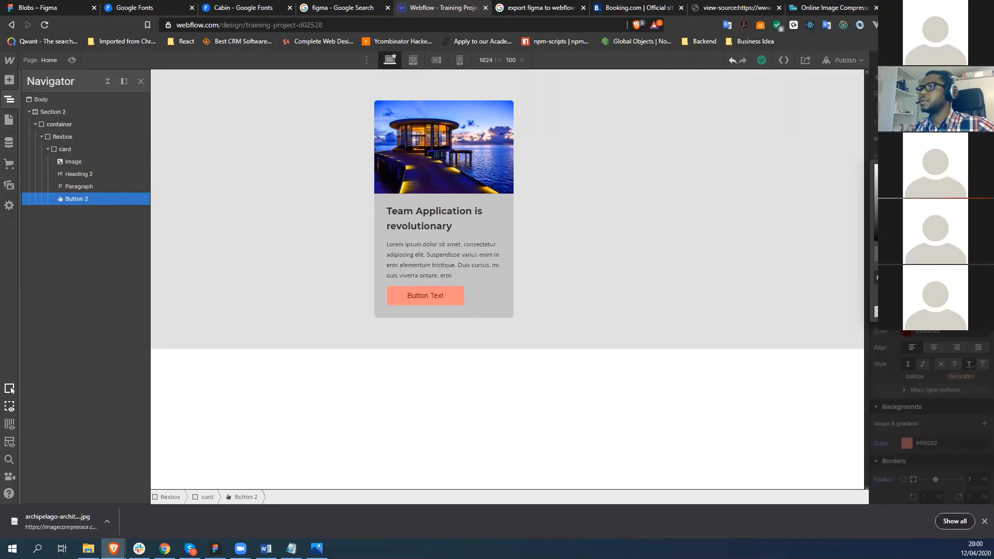
click(751, 420)
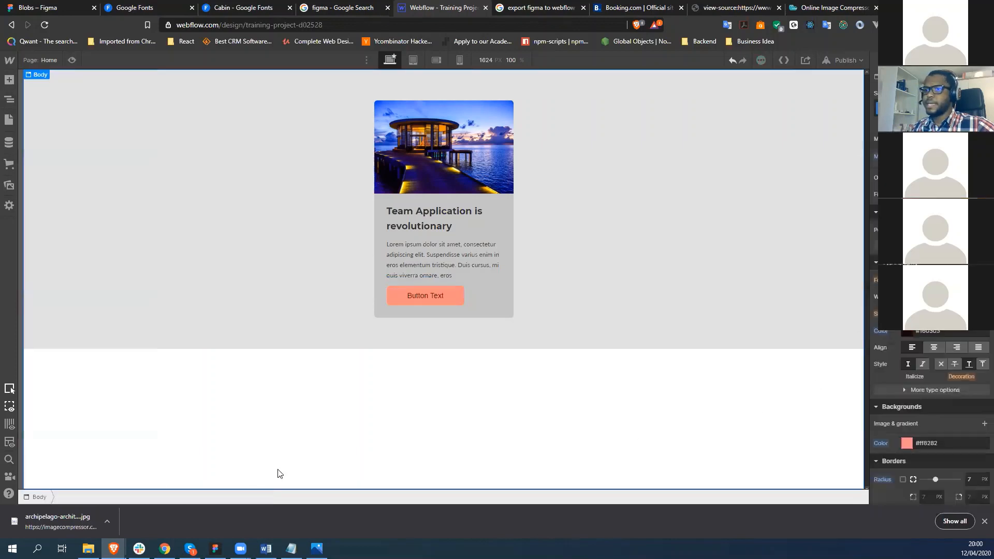
Step: Compare the Read More label in Figma with the Webflow button and change the button text to another sans-serif font family
key(alt+Tab)
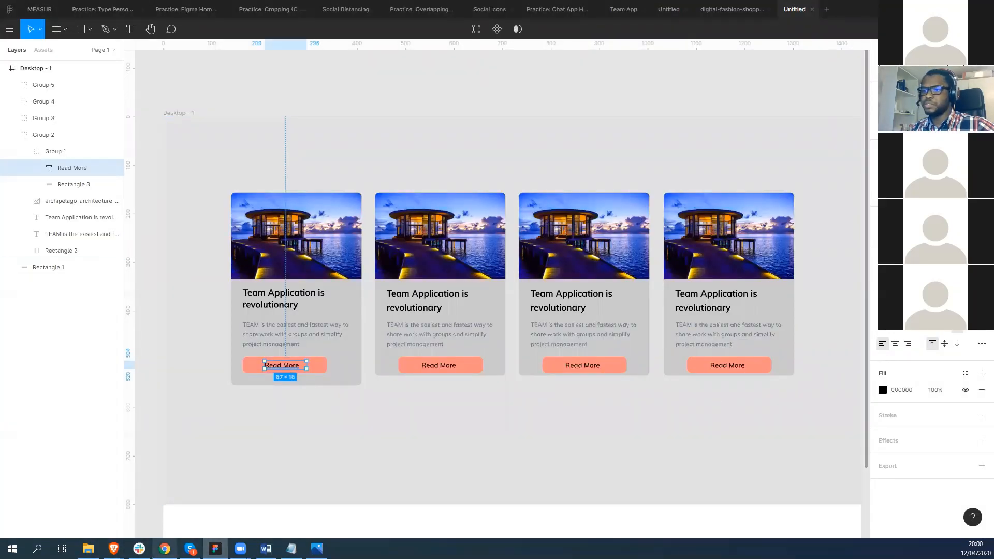
mouse_move(113, 548)
click(173, 498)
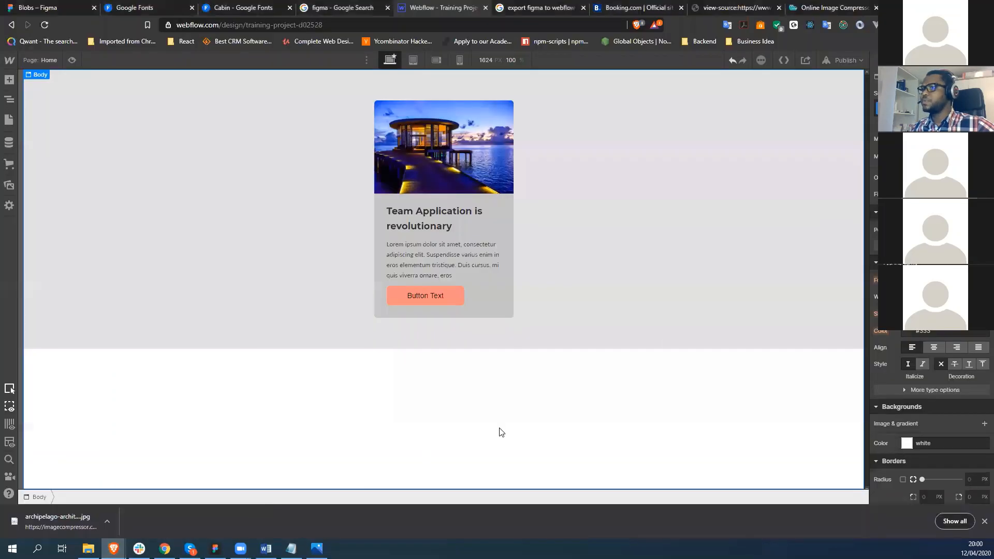
double_click(434, 296)
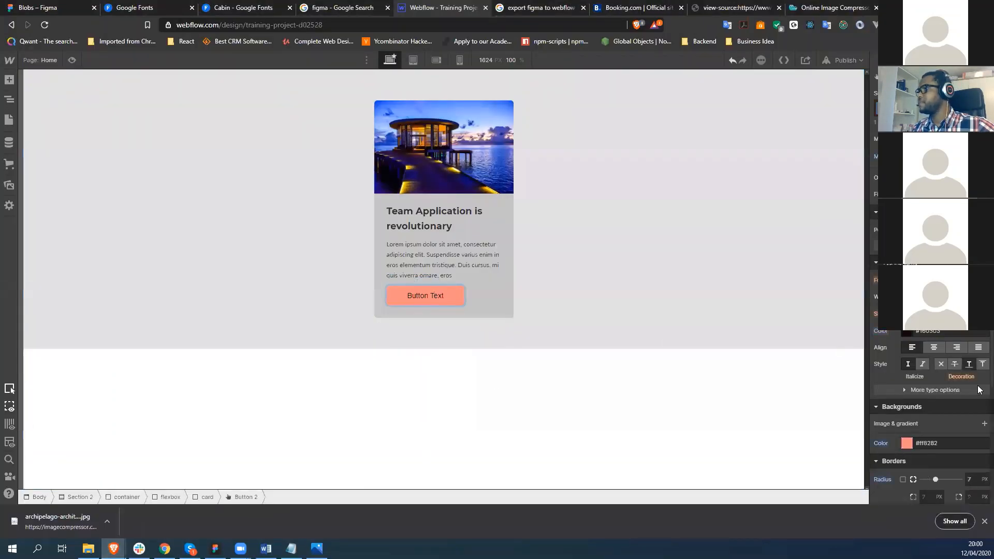
click(937, 281)
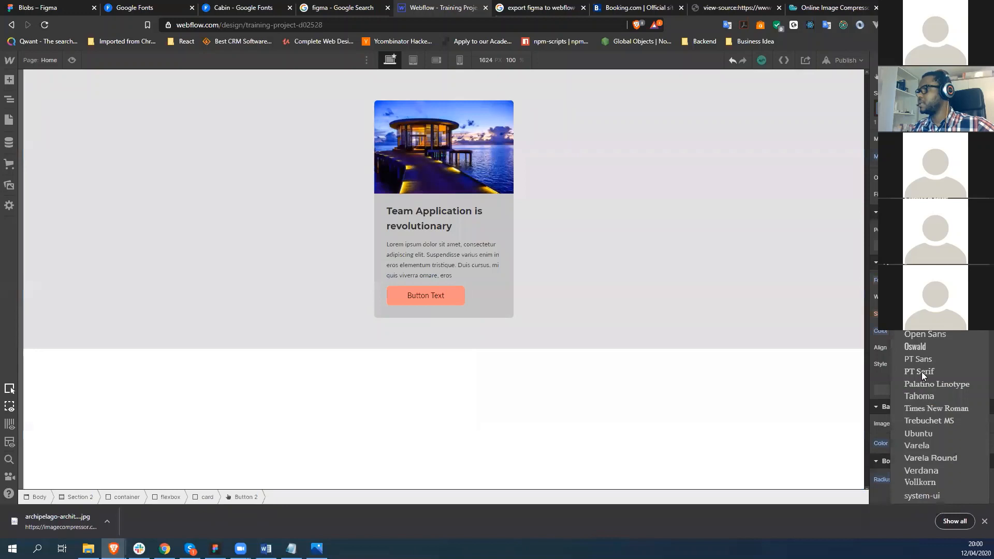
click(934, 334)
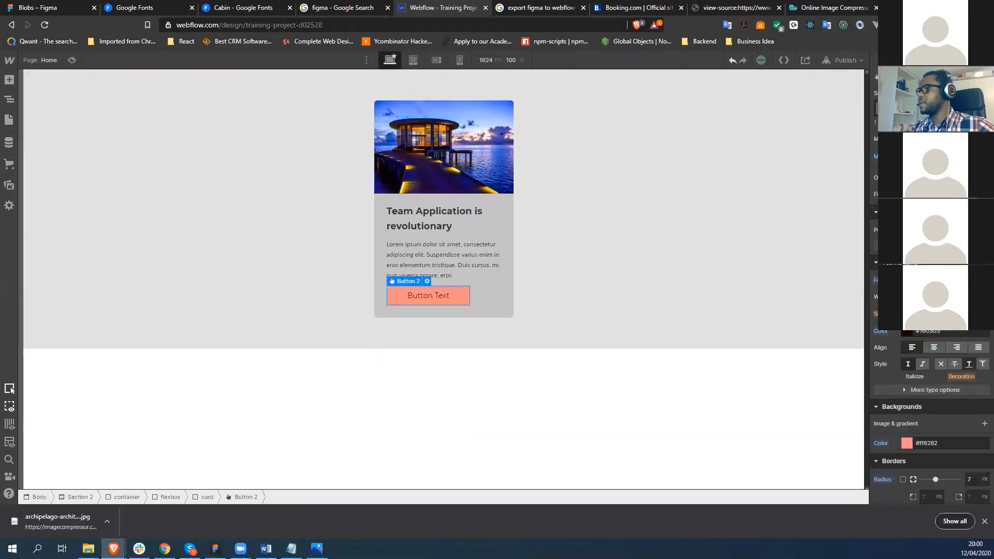
Step: Give the Webflow button's text a heavier font weight and adjust its text colour to dark grey
click(937, 296)
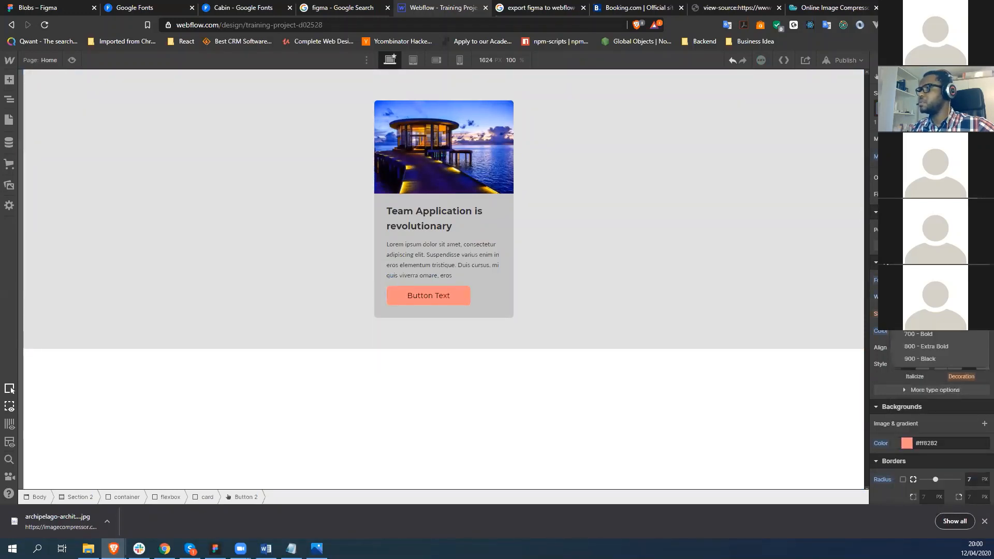
click(933, 310)
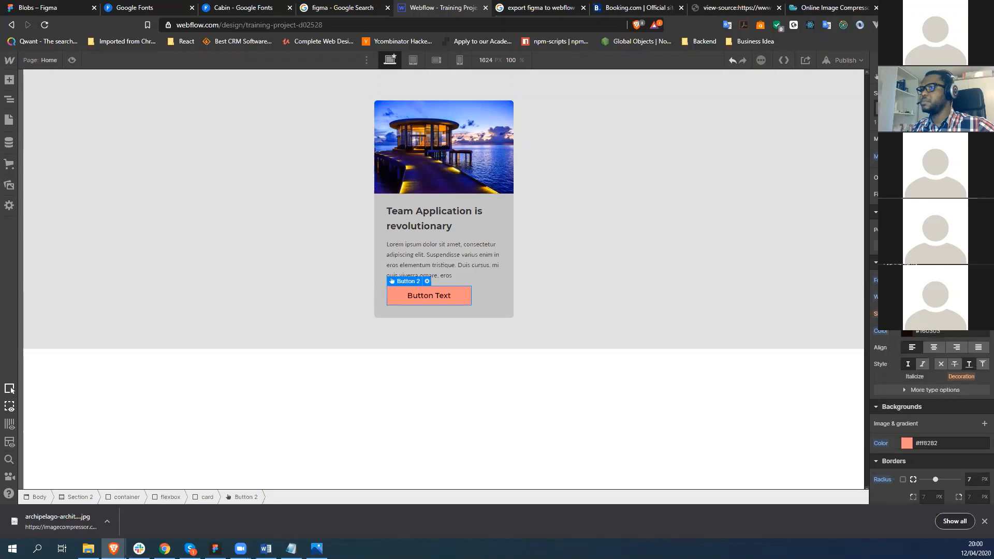
click(907, 332)
drag(922, 231, 875, 218)
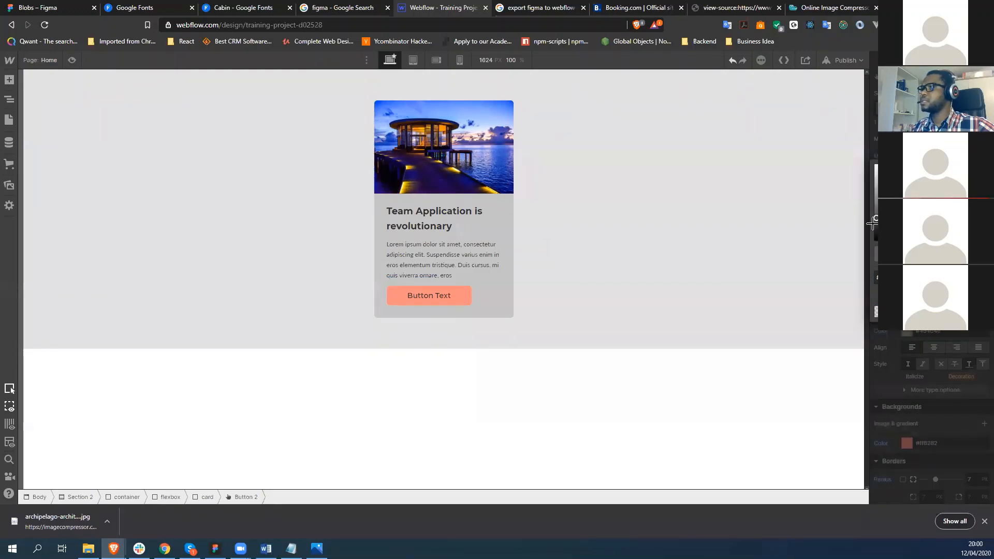
click(732, 291)
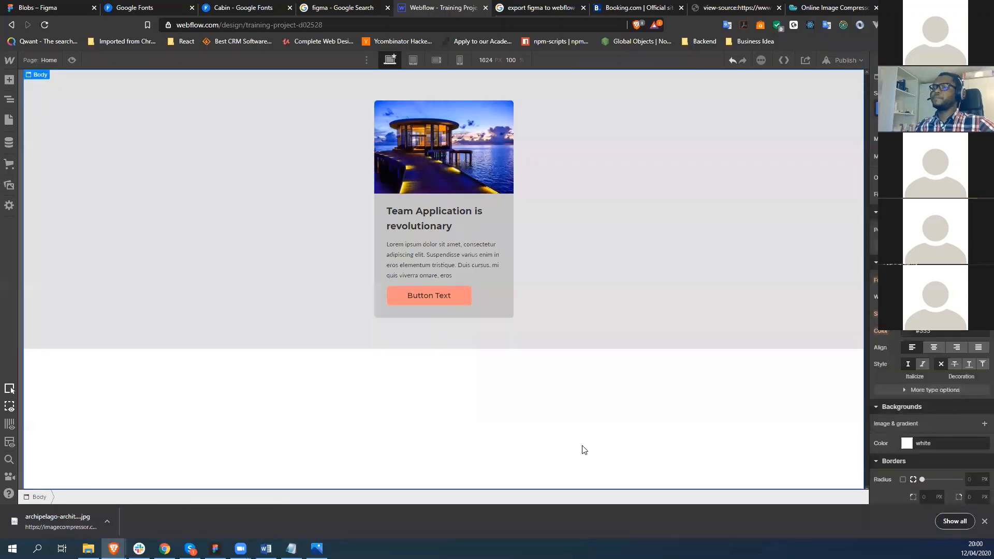
Step: Collapse the finished card in the page's element tree and duplicate it three times to make a row of four cards
click(467, 160)
click(10, 100)
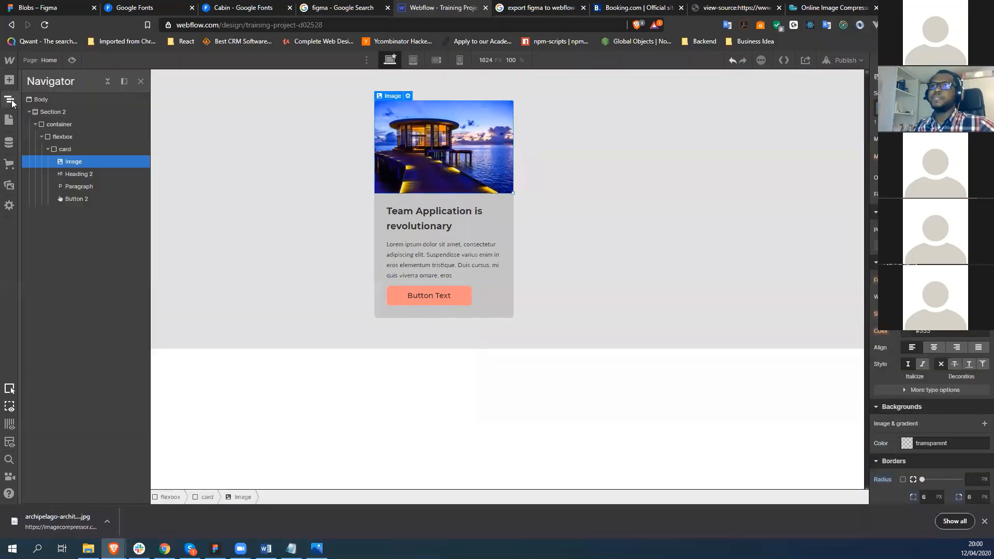
click(62, 149)
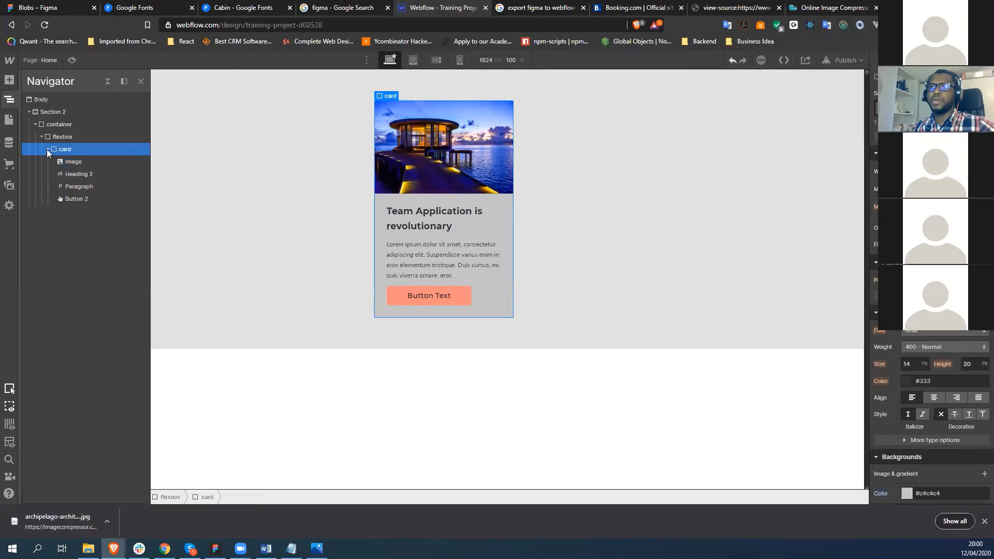
click(47, 149)
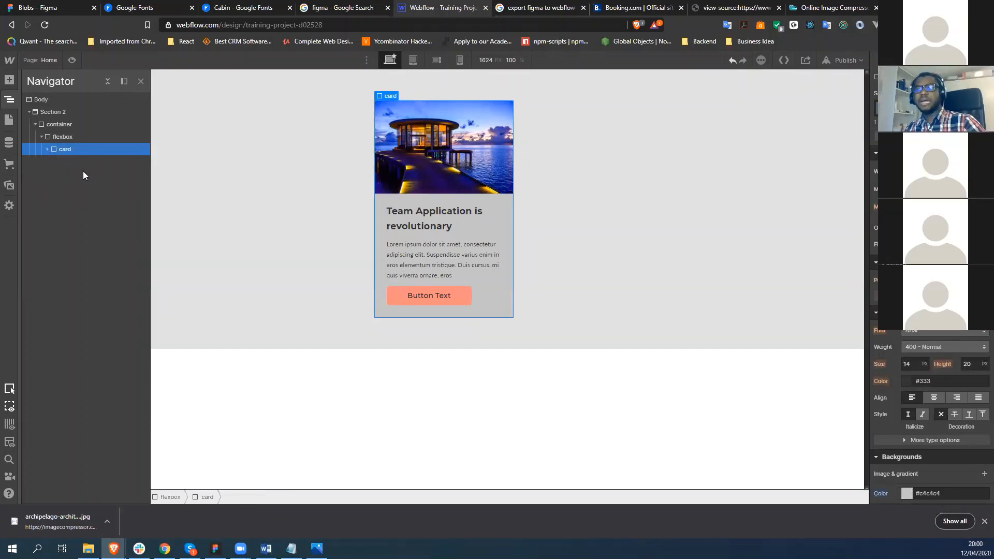
key(ctrl+d)
key(ctrl+d)
key(ctrl+d)
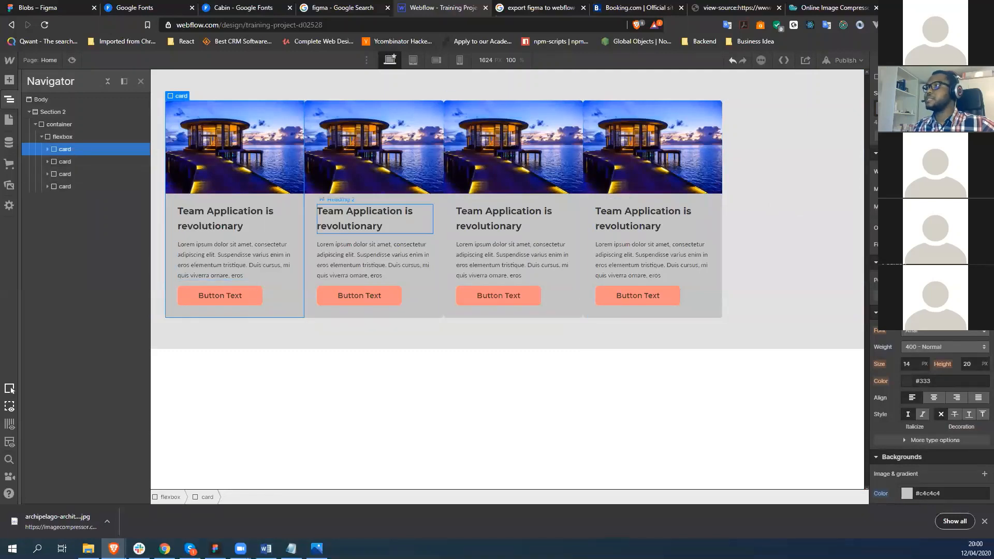
Step: Add left and right margins to the card style to open gaps between the four cards
scroll(932, 290, up, 3)
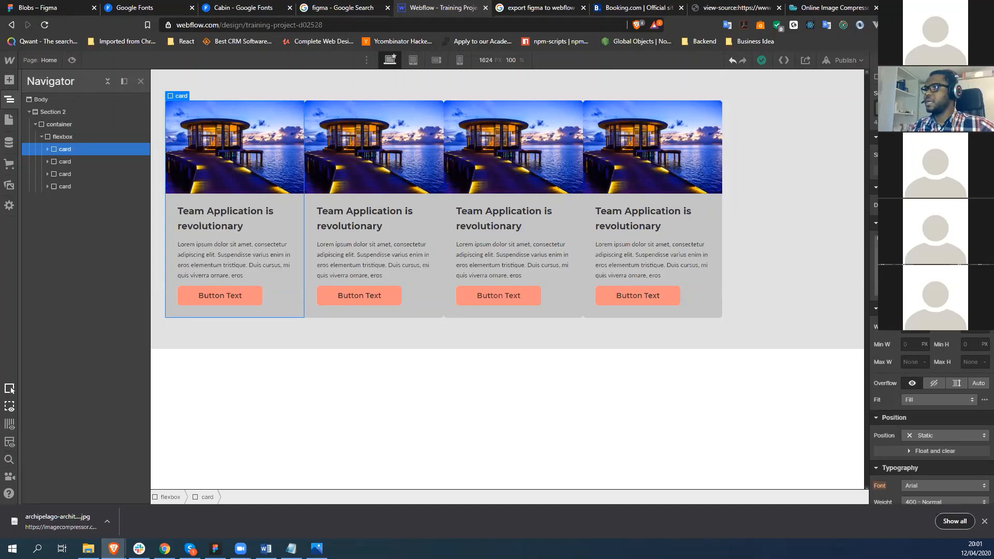
click(980, 266)
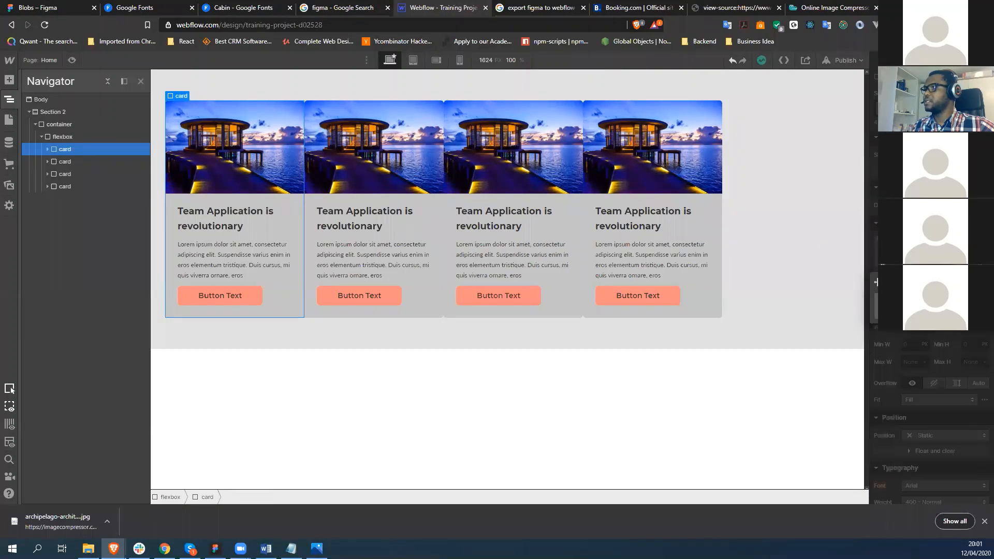
click(930, 300)
click(932, 248)
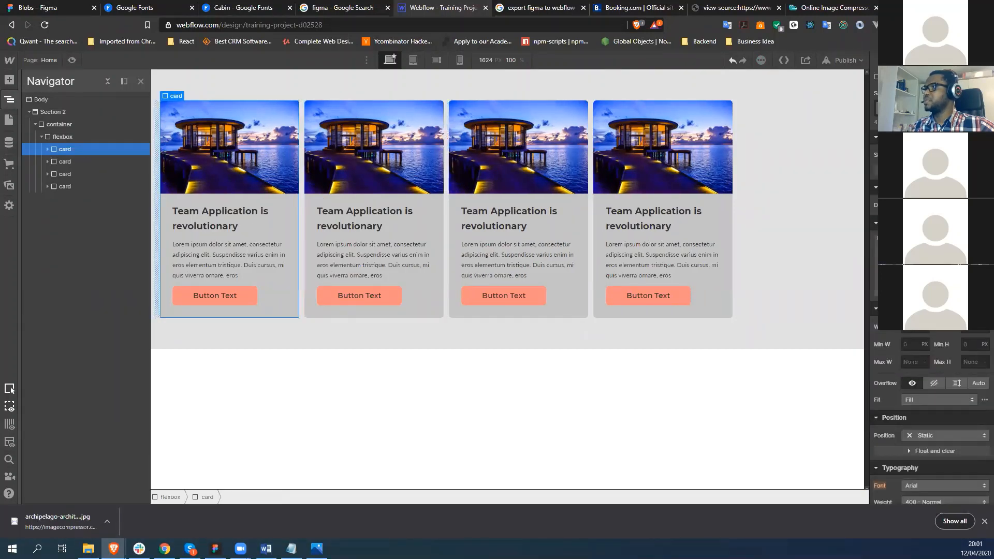
click(980, 266)
click(930, 300)
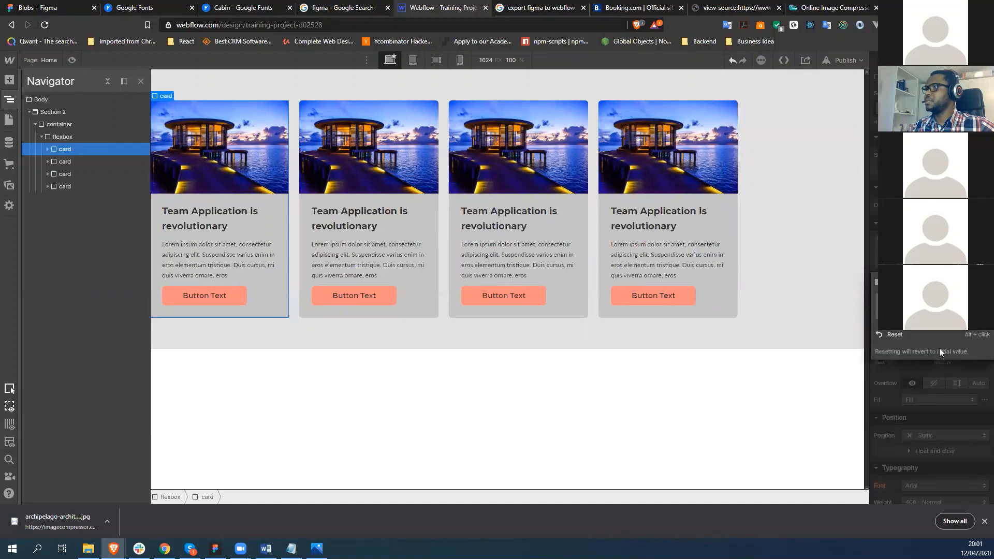
click(752, 424)
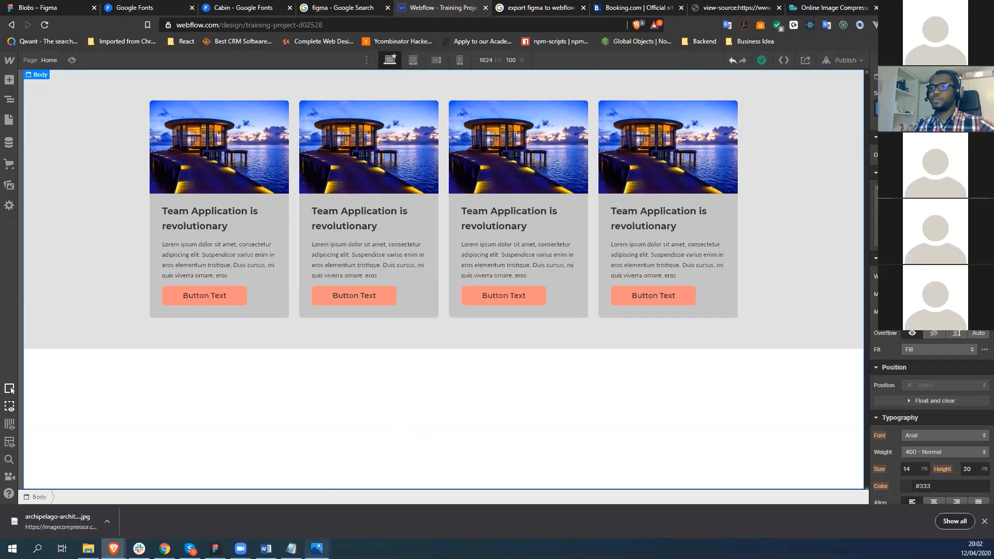
Step: Switch to the Word document and highlight the topic "Write your First HTML code" in the bulleted list
click(266, 549)
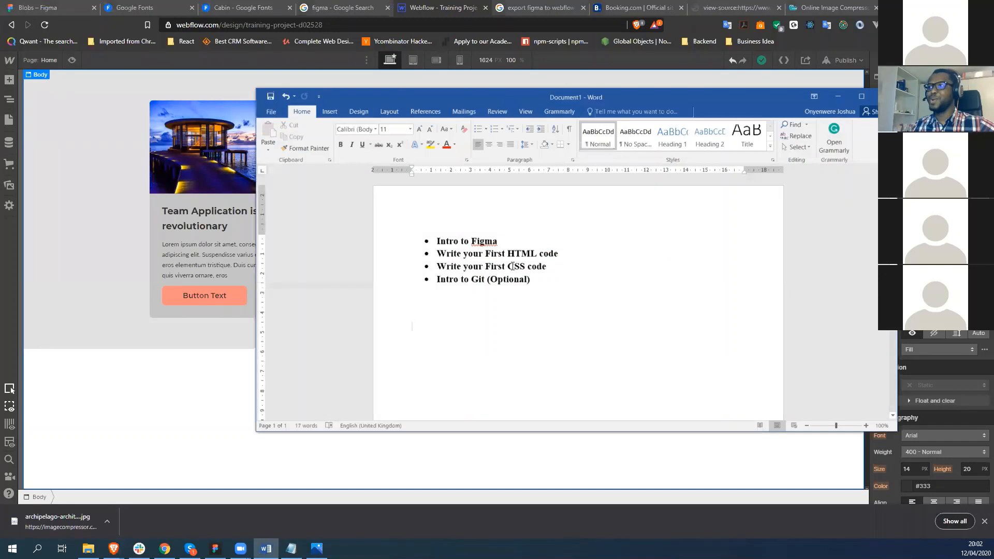
drag(570, 254, 436, 258)
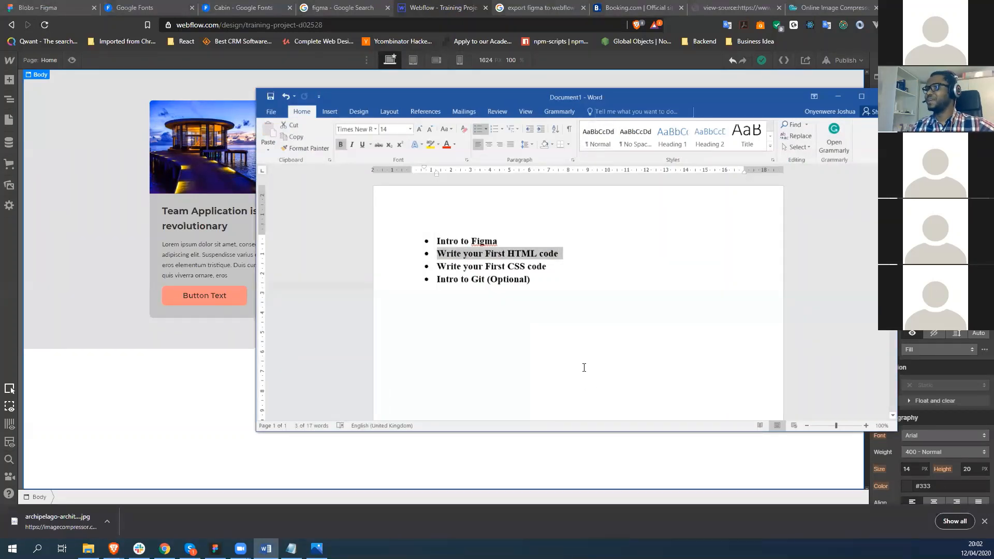
click(534, 307)
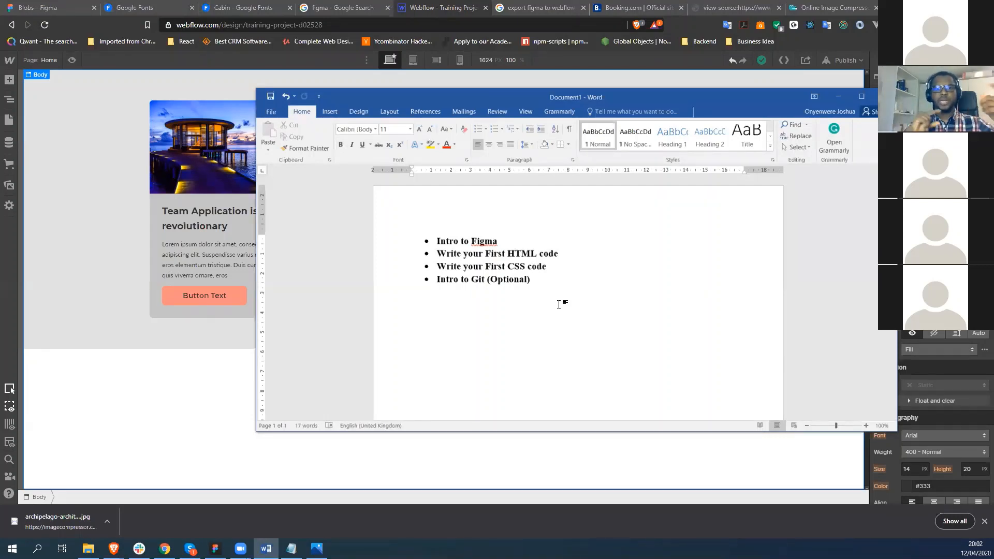
Step: Switch to Figma and measure the first card's heading distances to the edges of the background rectangle
click(215, 548)
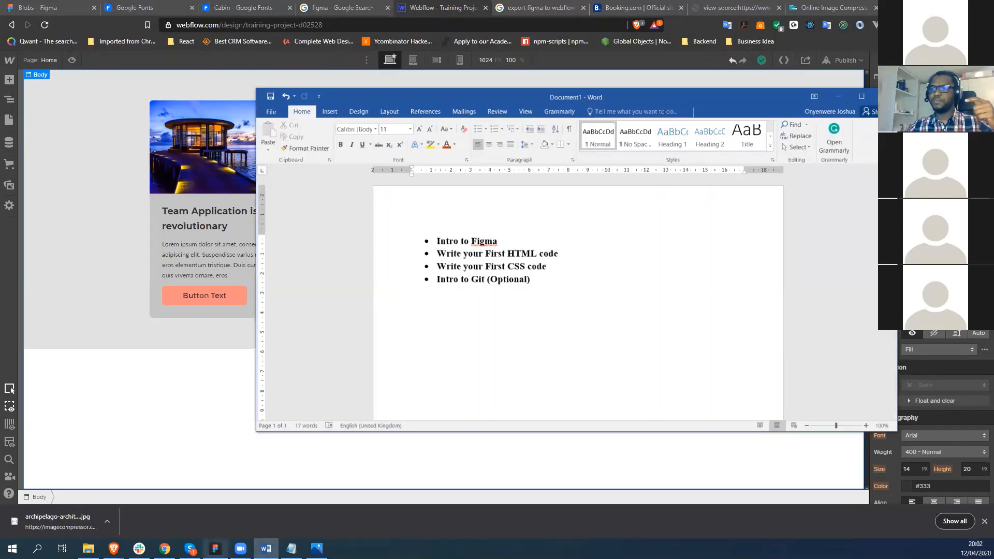
click(78, 218)
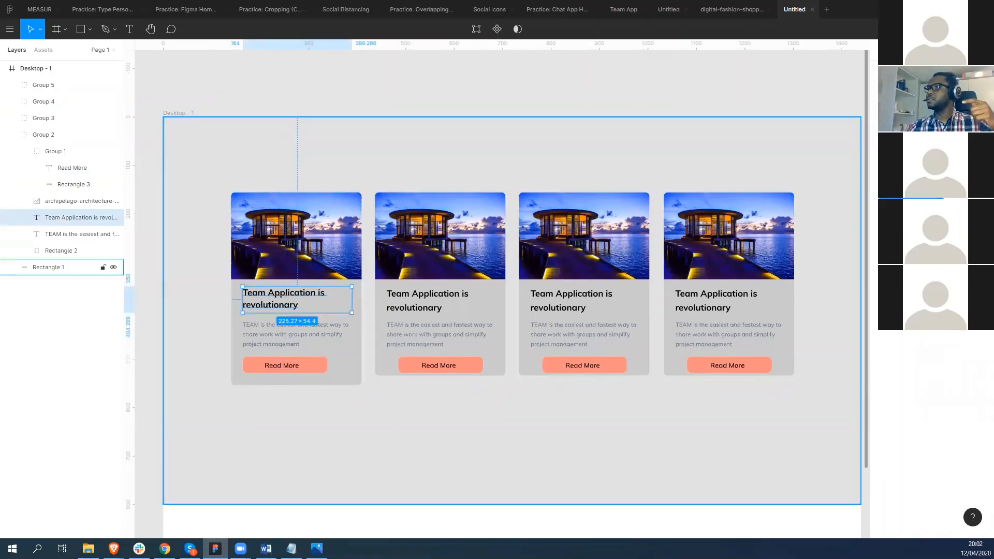
key(alt)
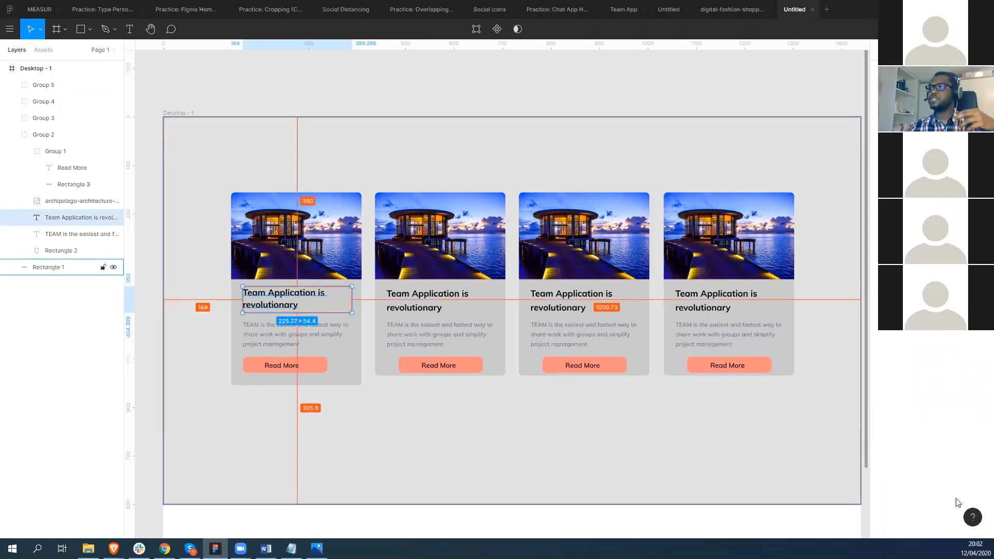
key(Escape)
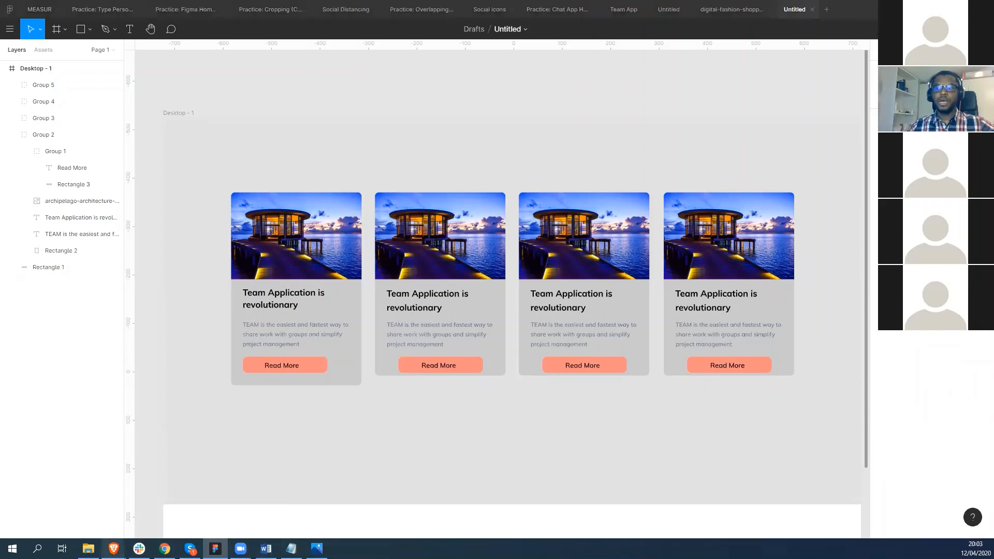
Step: Return to Webflow and examine Section 2 and its nested container, flexbox and cards in the element tree
mouse_move(113, 549)
click(168, 500)
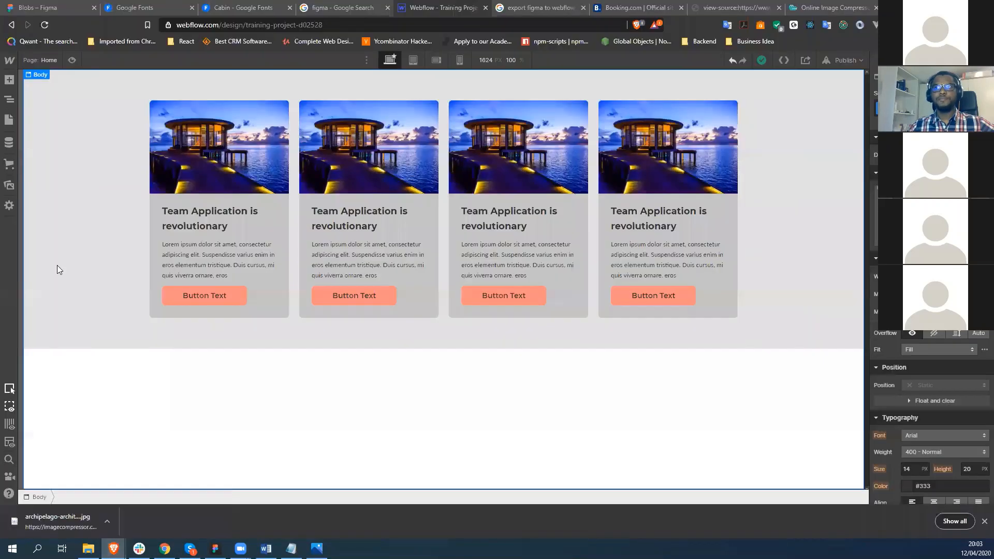
click(10, 99)
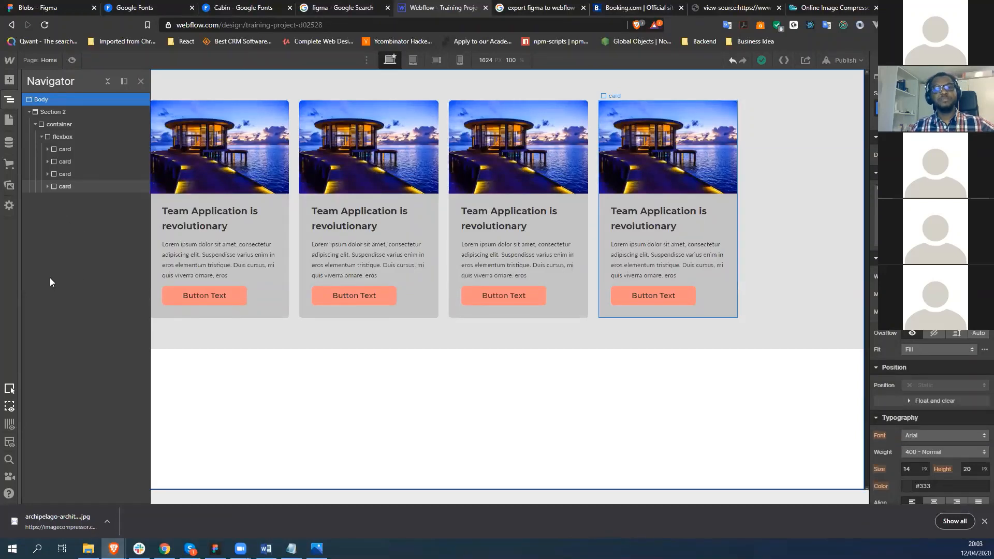
click(60, 110)
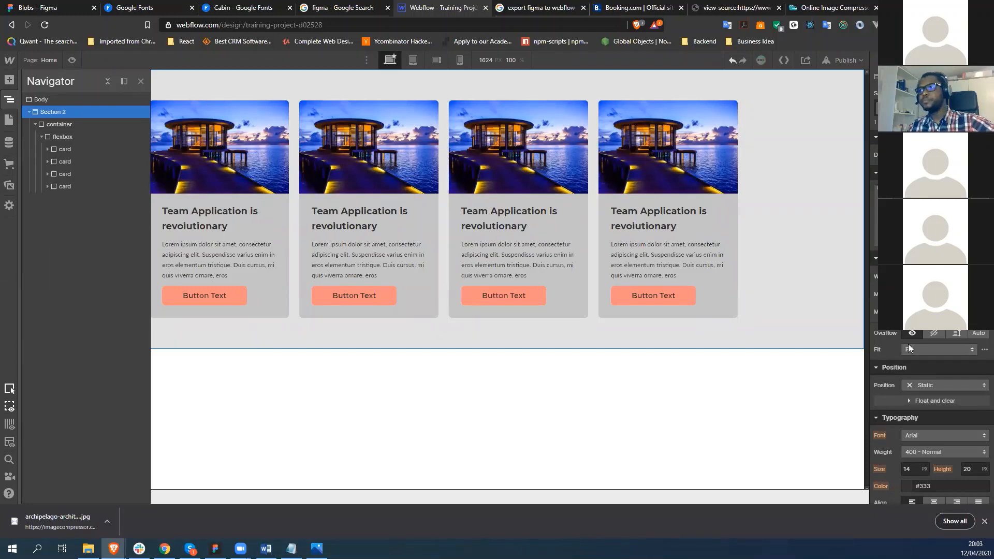
click(783, 390)
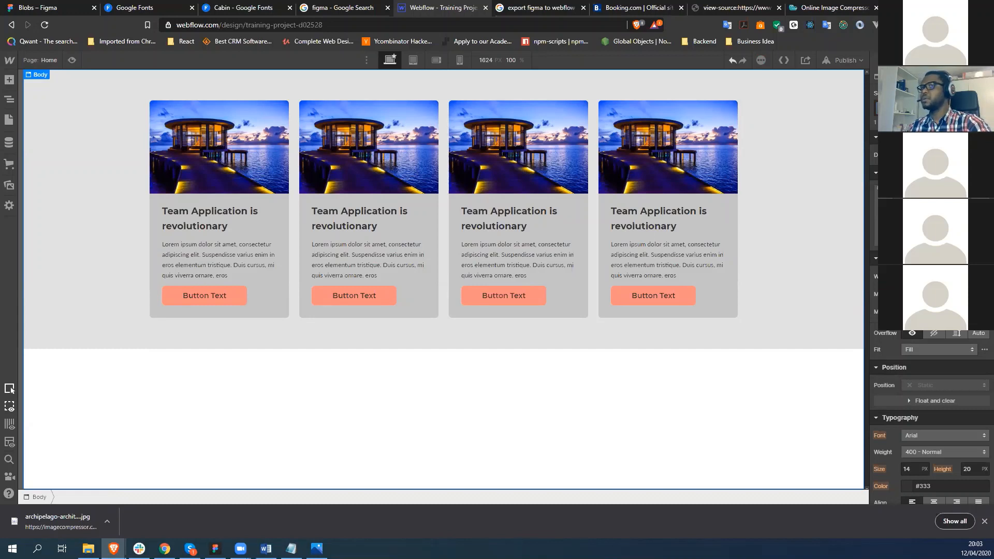
click(9, 101)
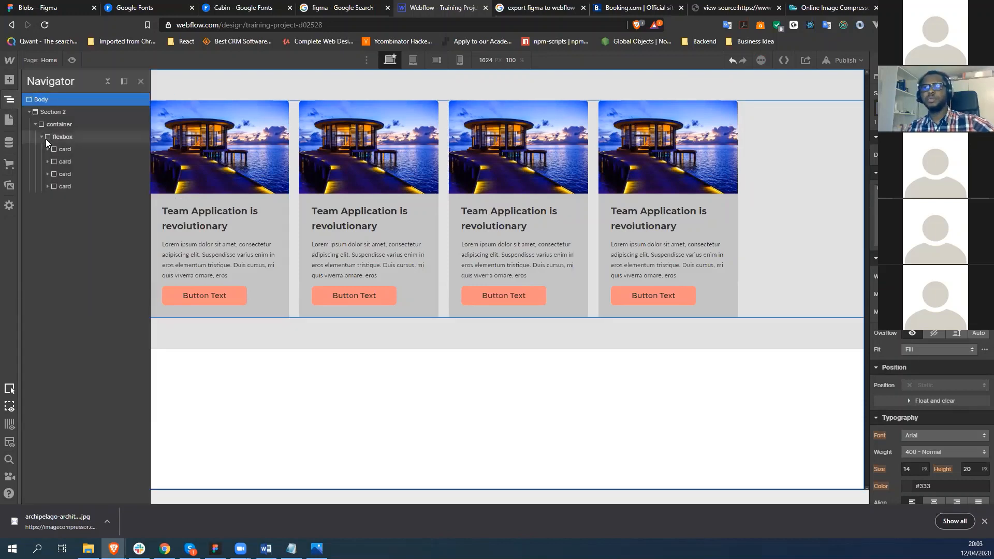
click(57, 111)
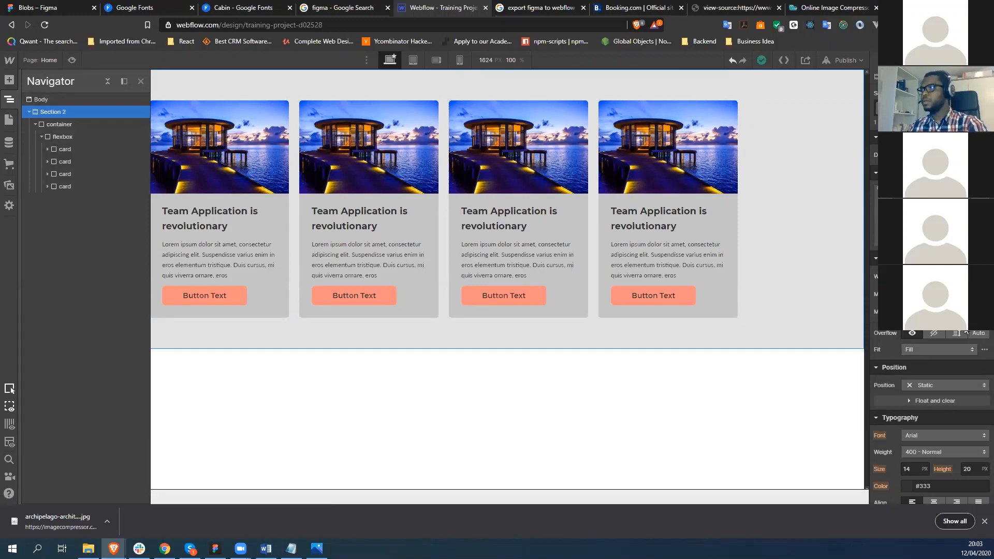
click(647, 417)
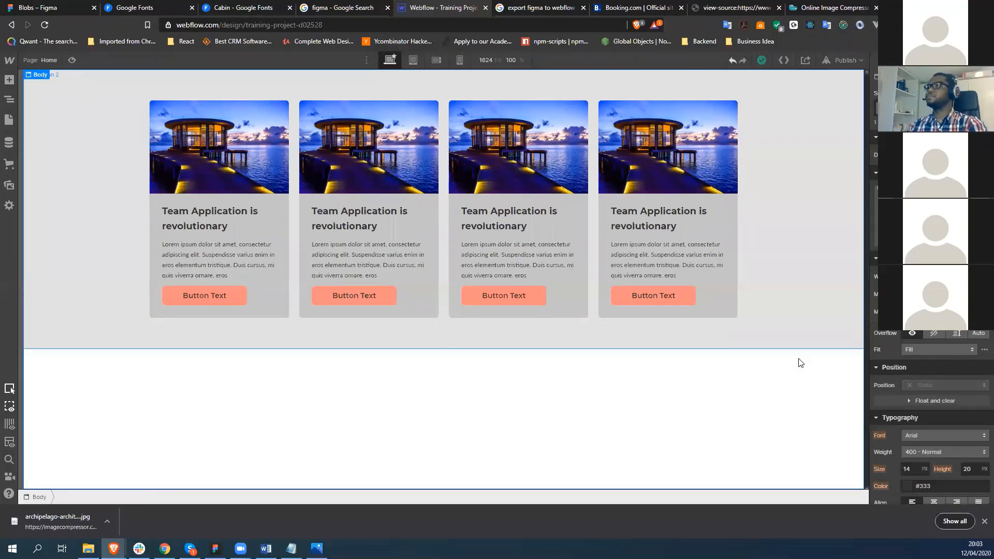
click(851, 331)
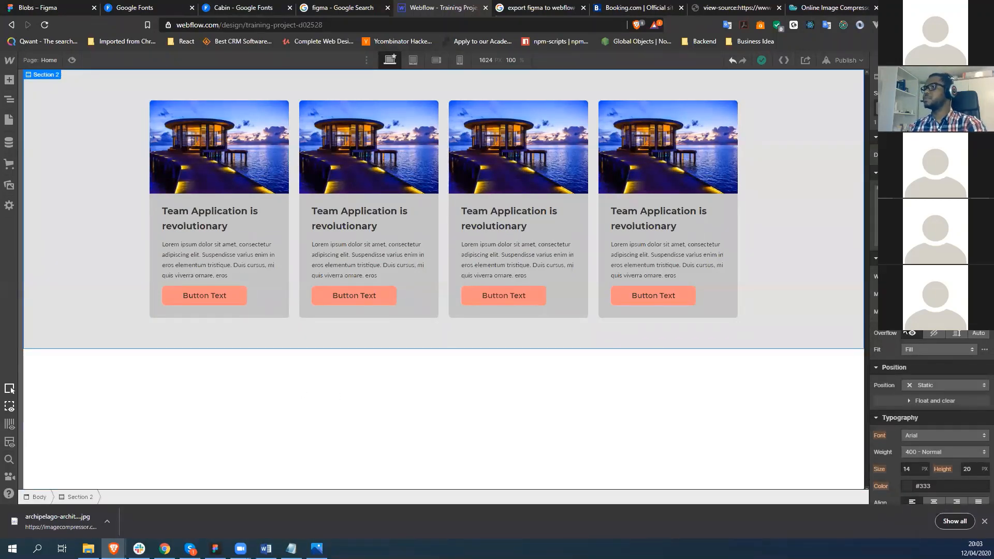
click(8, 99)
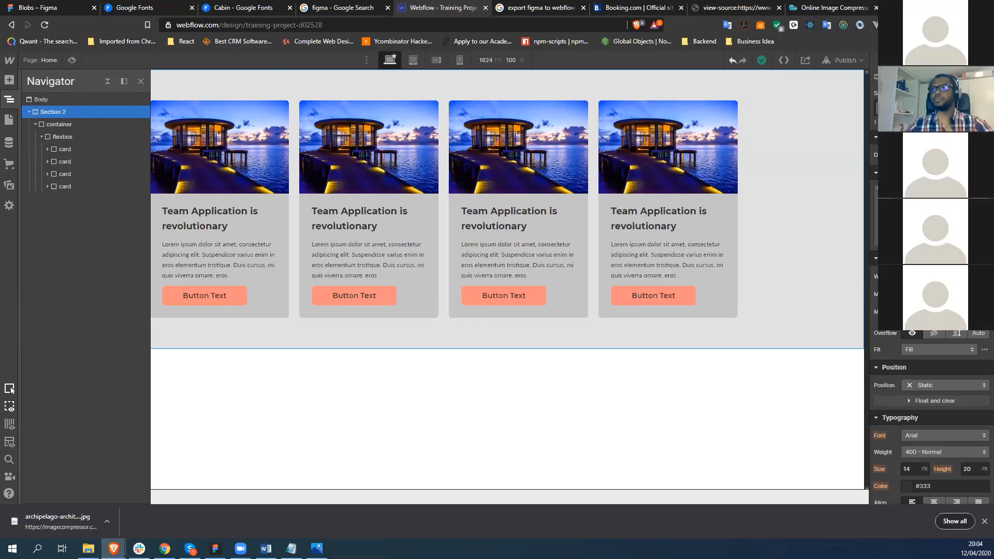
click(139, 81)
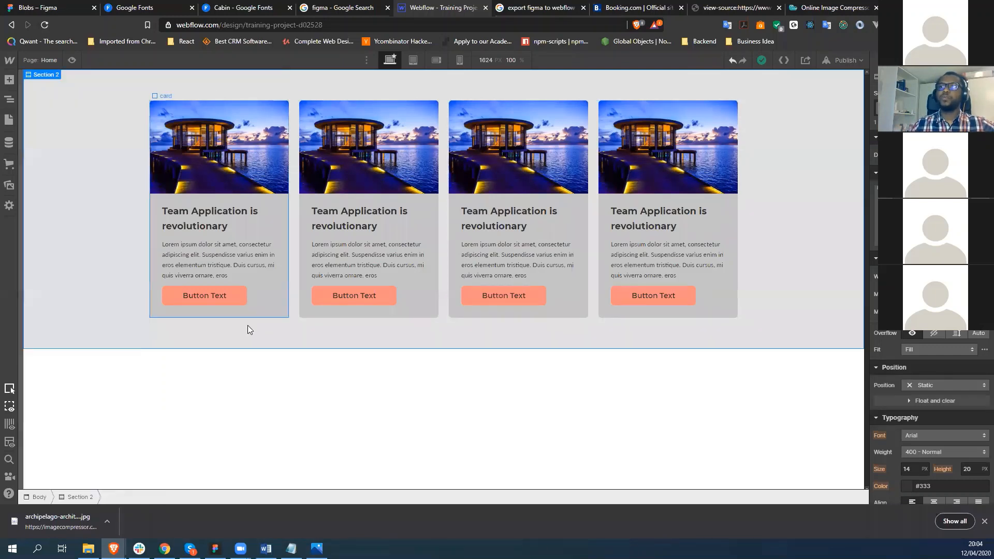
click(285, 432)
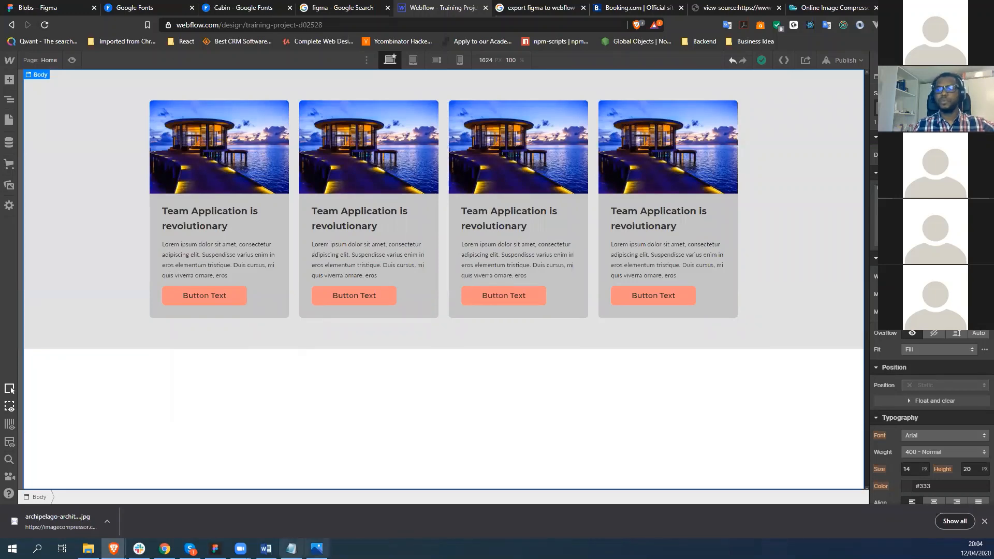
Step: Switch to Figma, select the background rectangle behind the cards and show the layout grids
click(215, 548)
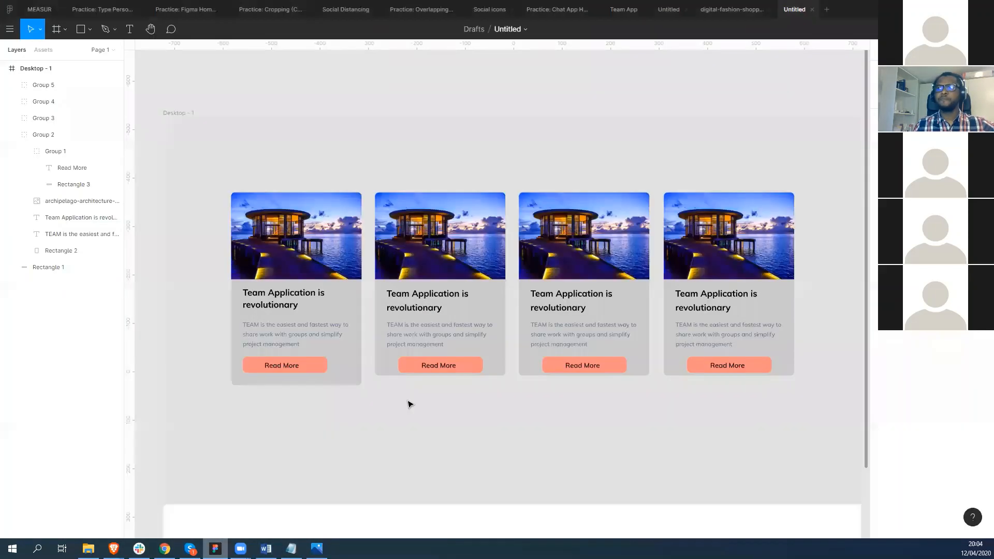
click(542, 383)
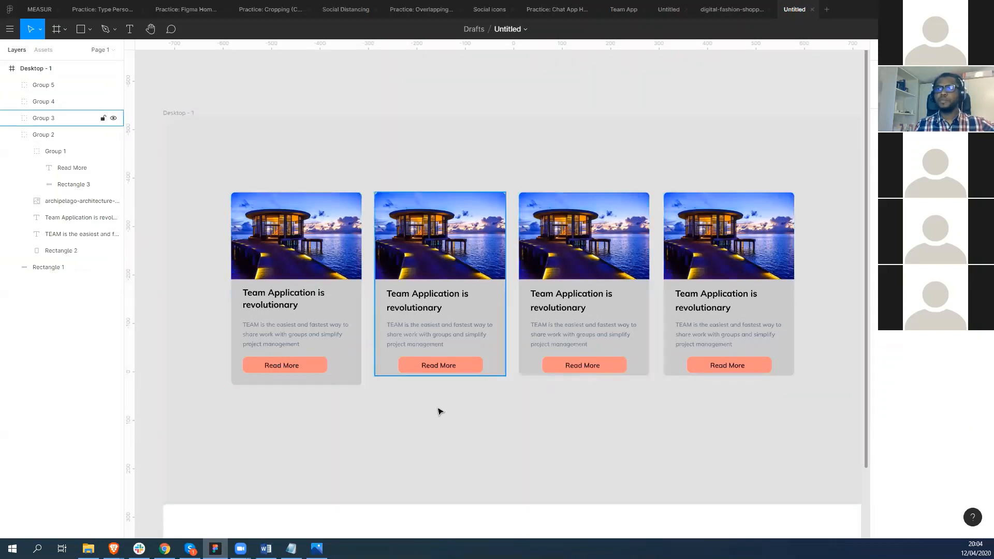
click(529, 431)
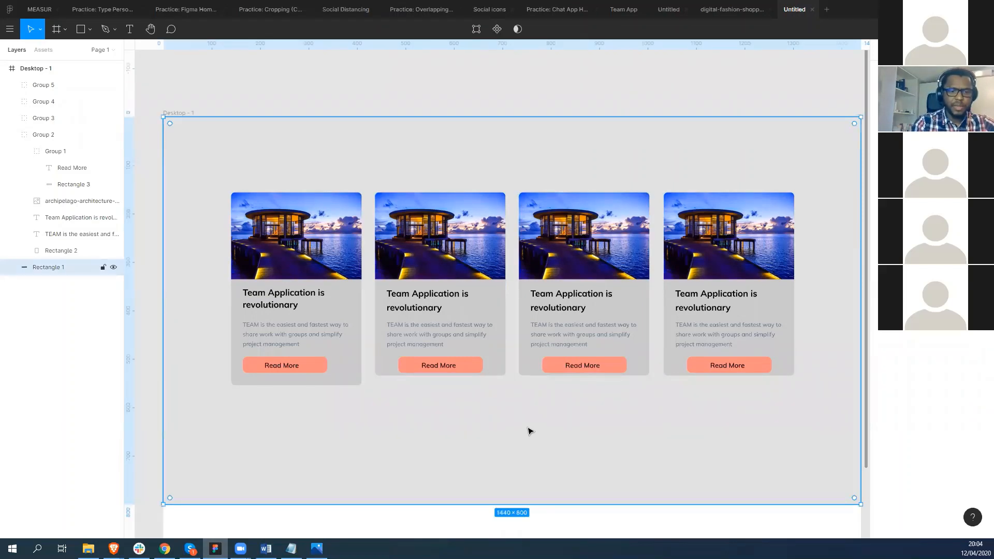
key(ctrl+g)
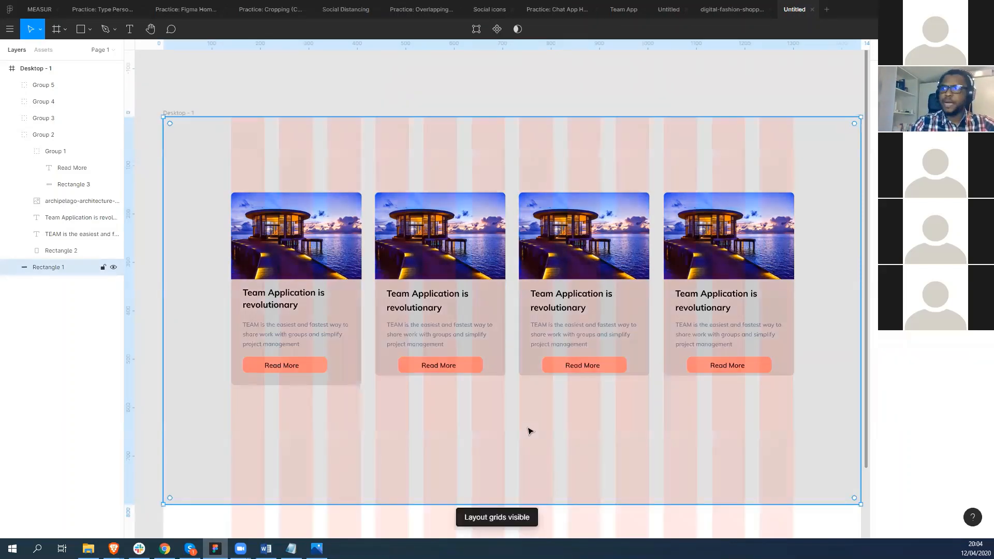
Step: Compare the Figma card layout with the Webflow page, and measure the second card's distances to the frame edges in Figma
key(alt)
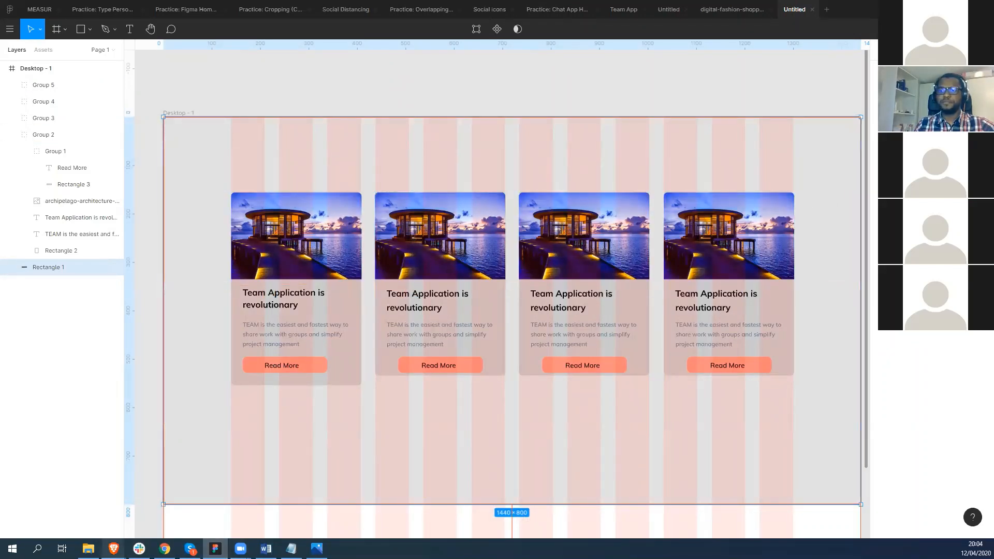
mouse_move(114, 550)
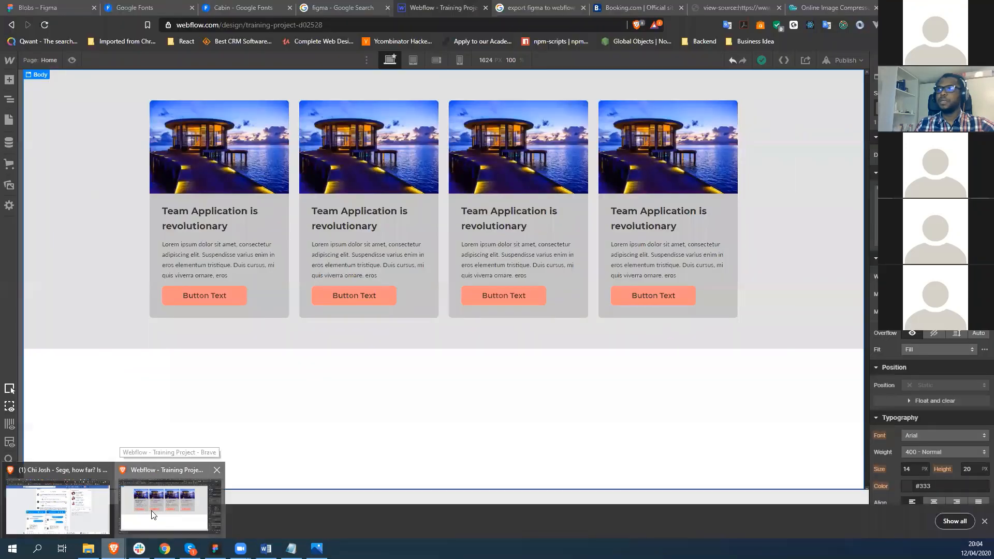
click(156, 516)
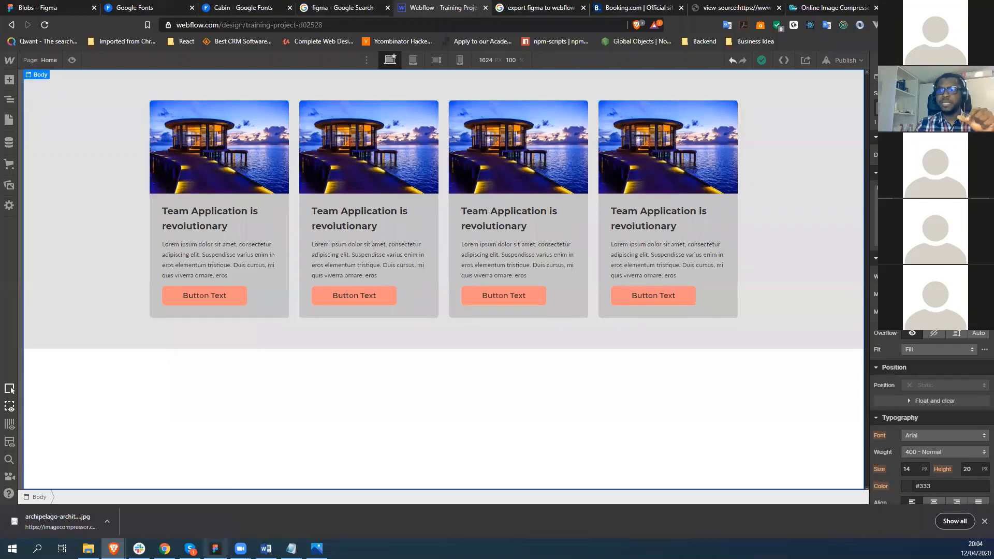
click(215, 549)
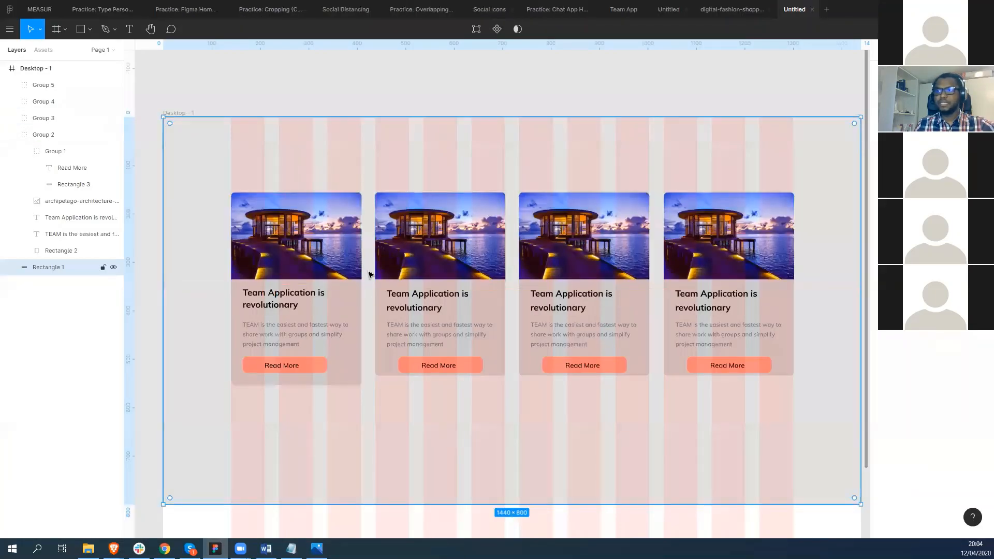
click(404, 267)
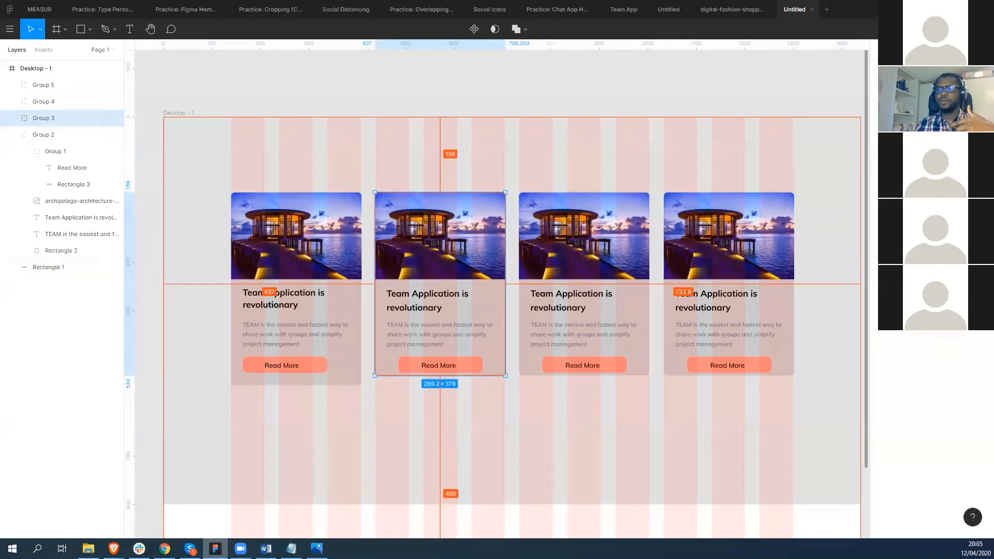
Step: Return to Webflow and inspect the side margins of the first and second cards
click(216, 549)
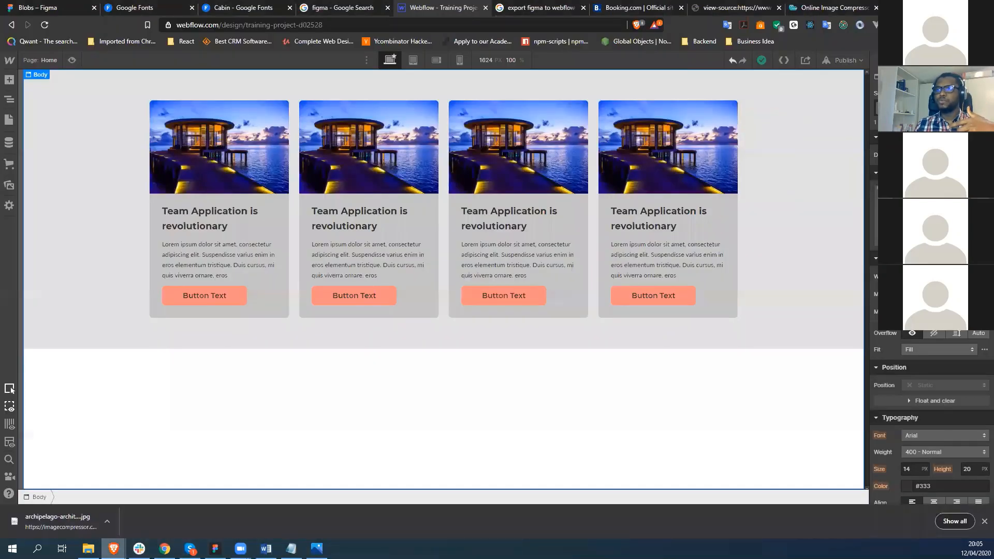
click(277, 195)
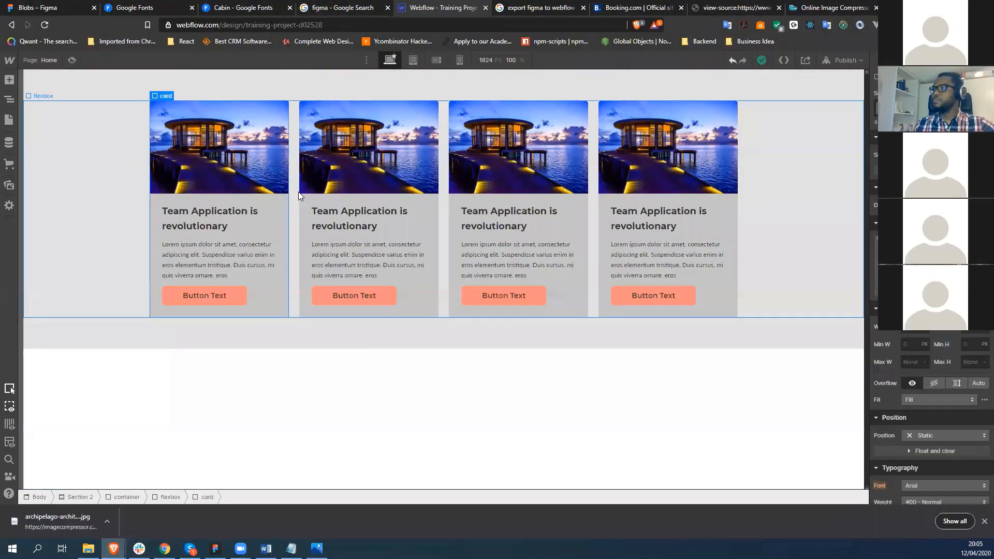
click(333, 218)
click(285, 238)
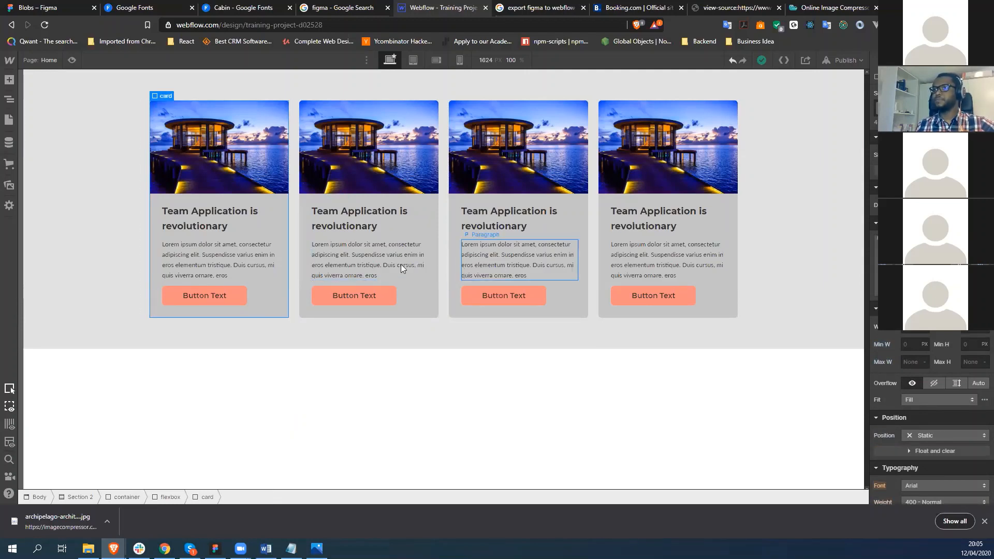
click(433, 243)
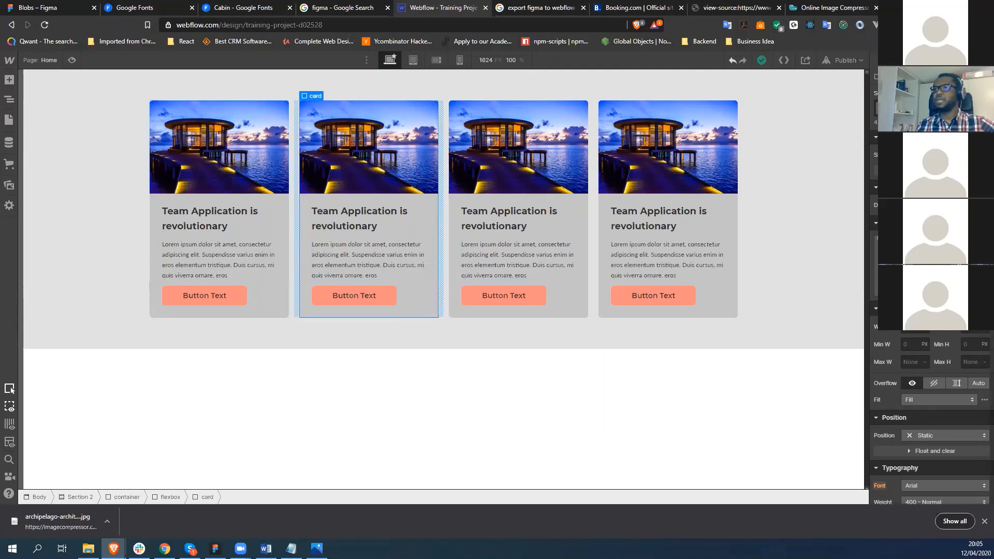
click(283, 224)
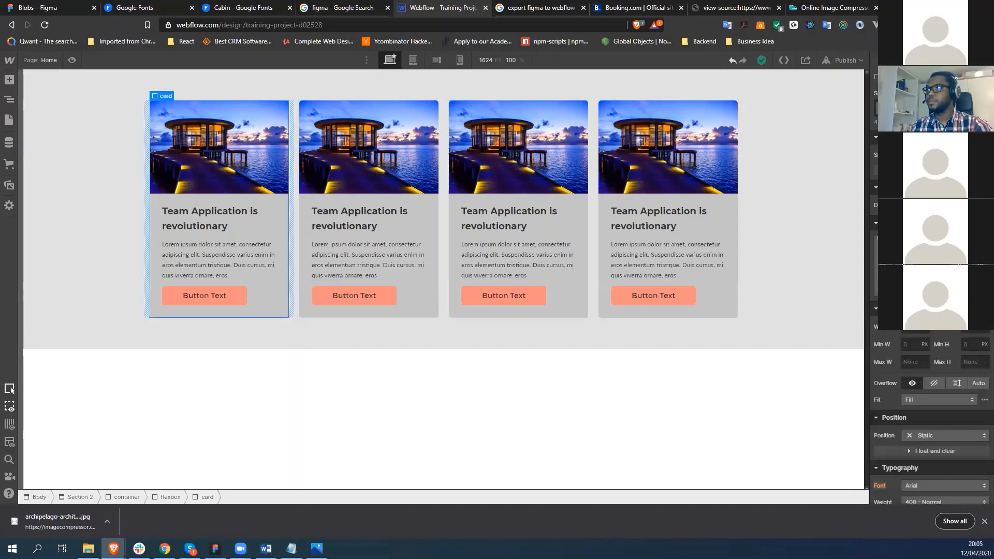
Step: Increase the cards' left and right margins to widen the gaps between all four cards
click(883, 266)
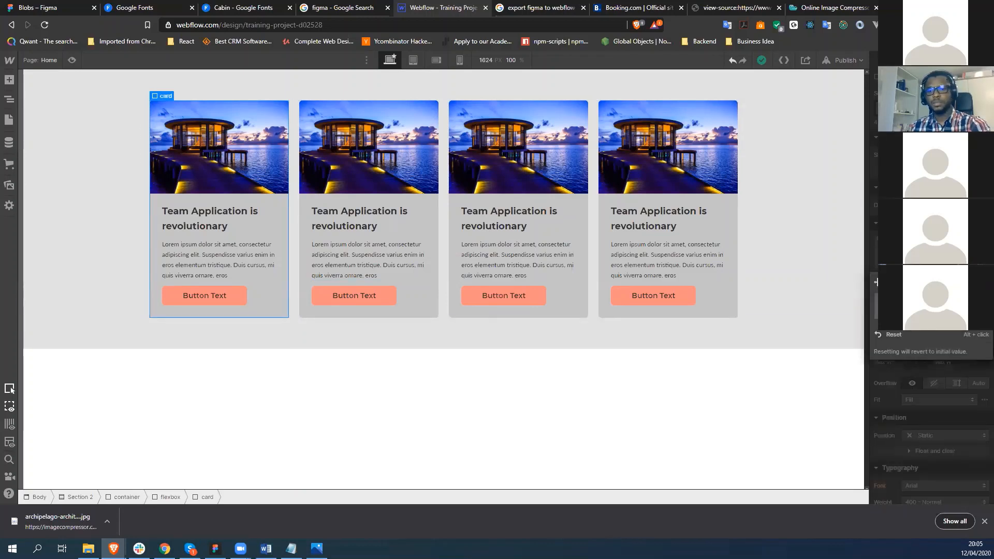
key(Return)
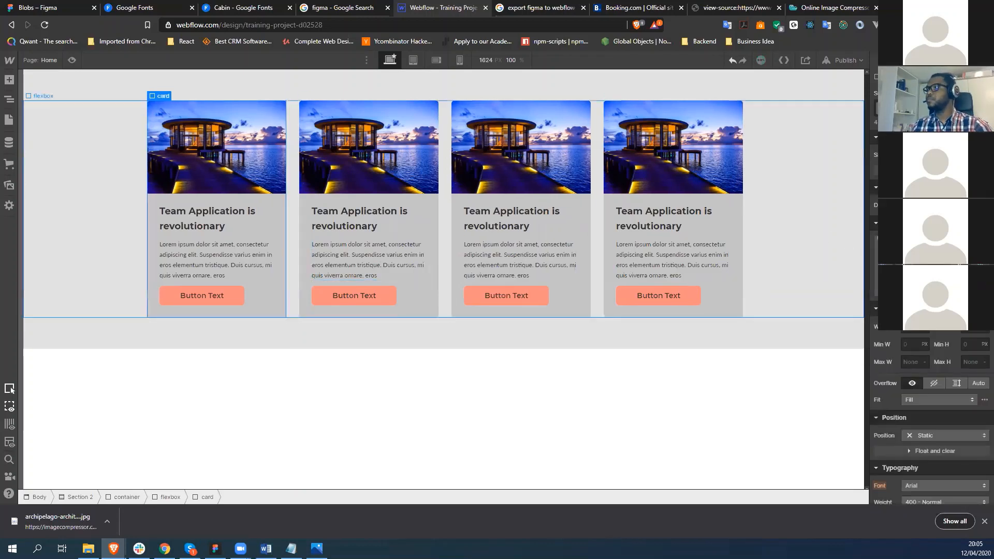
click(980, 266)
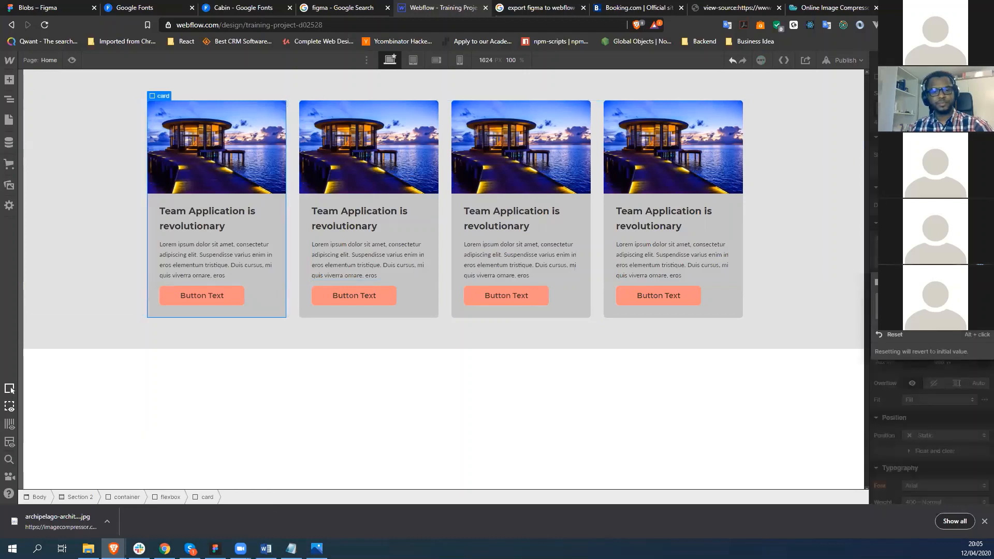
key(Return)
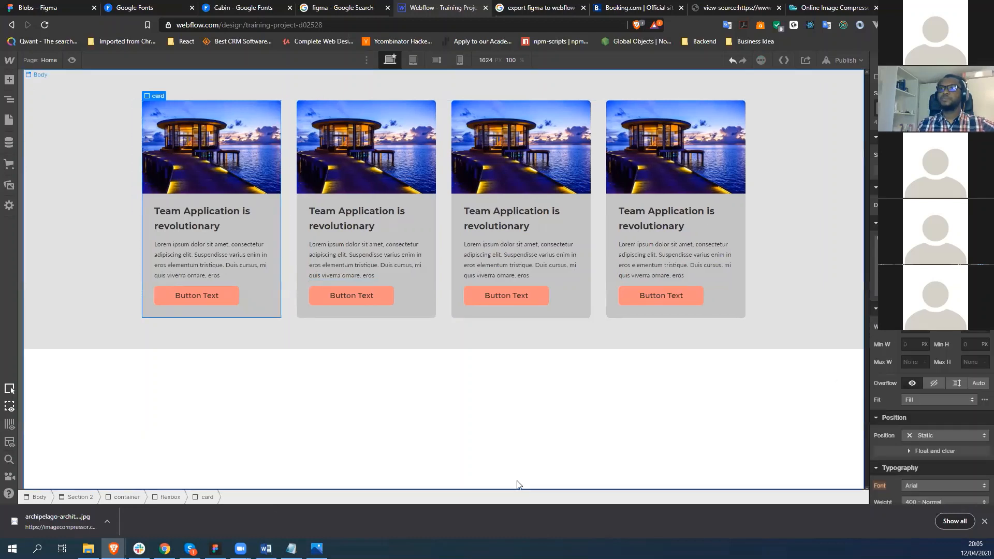
click(527, 440)
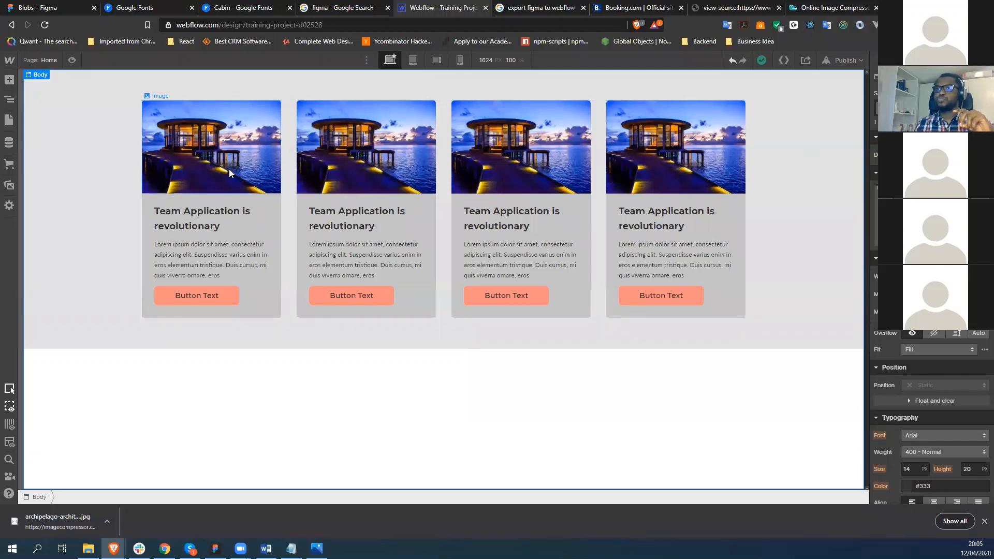
Step: Compare the first card's outer spacing with the Figma design and return to Webflow
click(150, 231)
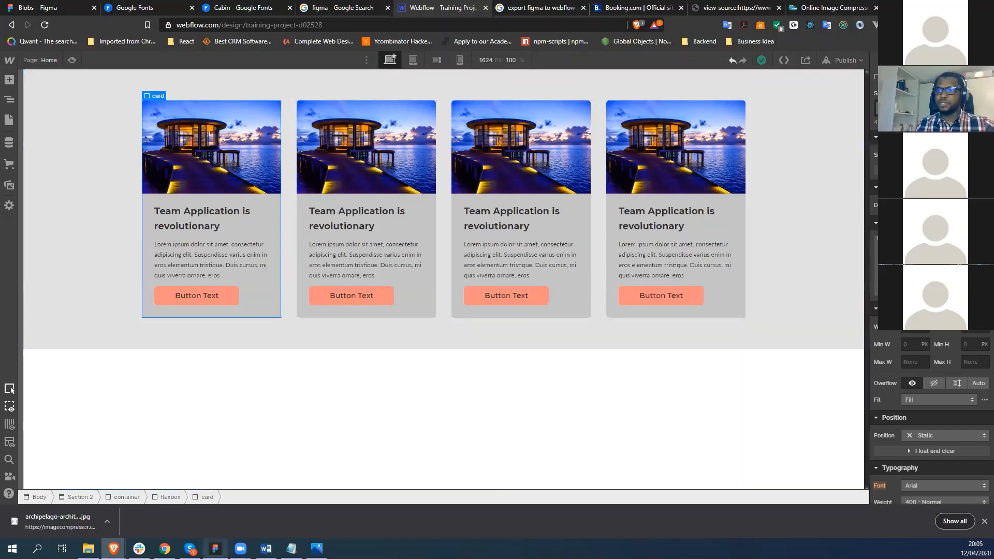
click(215, 549)
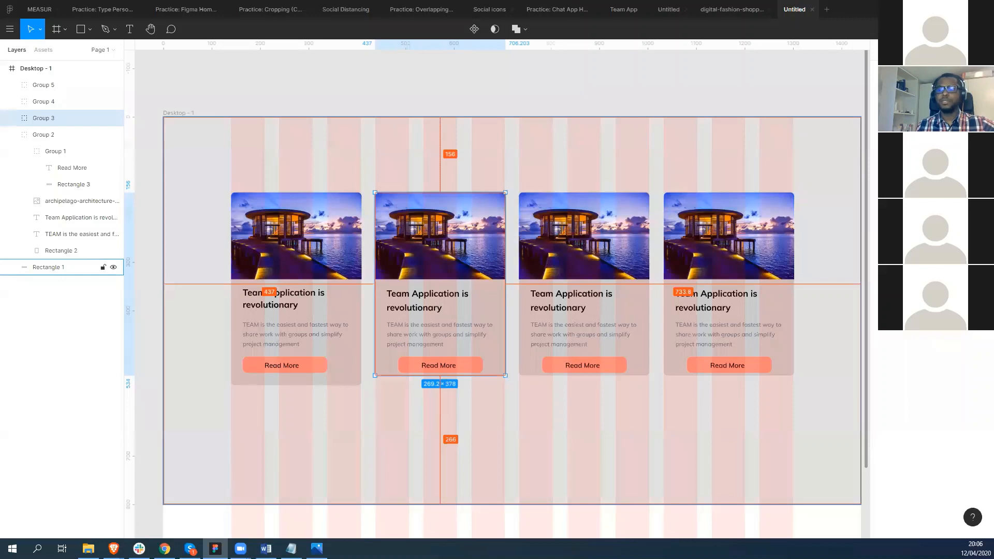
mouse_move(114, 548)
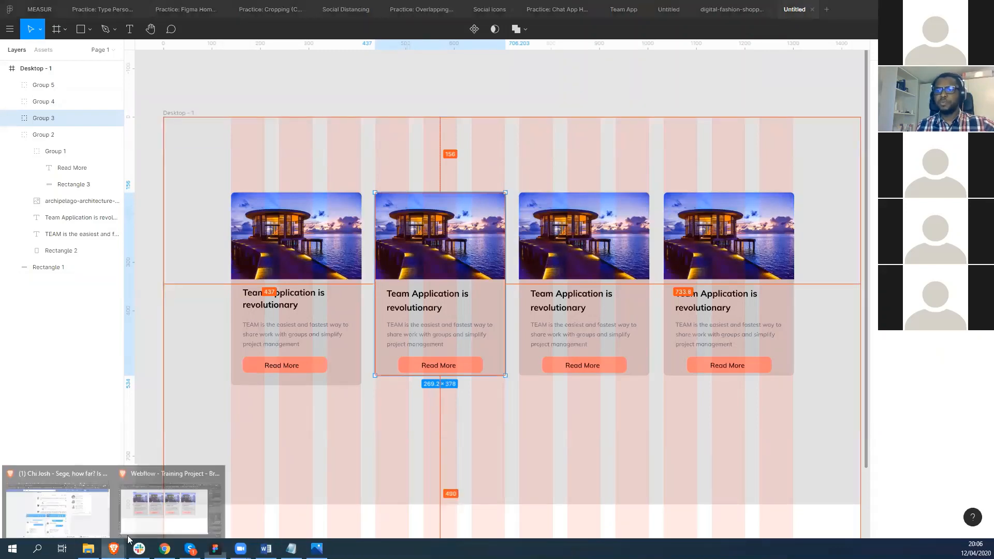
click(171, 499)
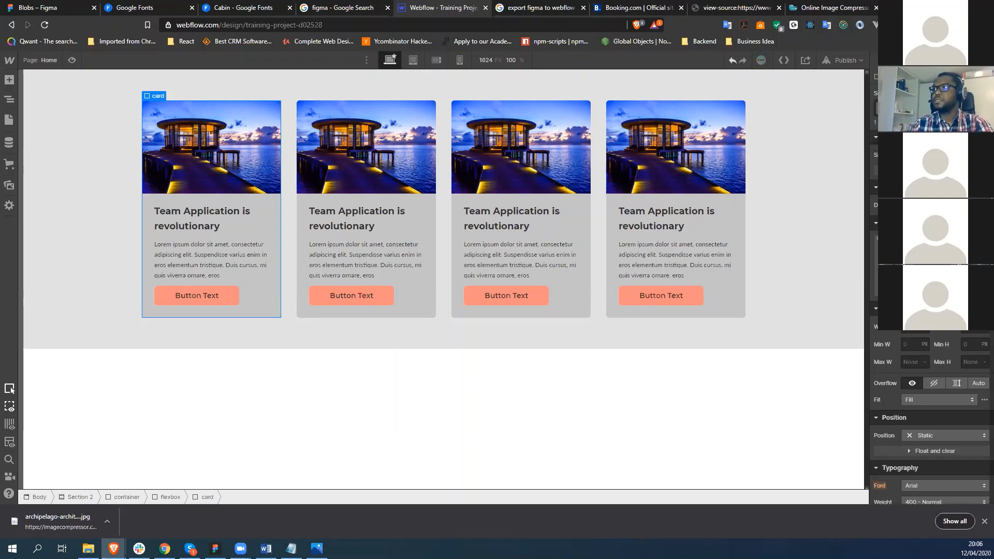
Step: Set the left margin of the first card to 0
click(716, 227)
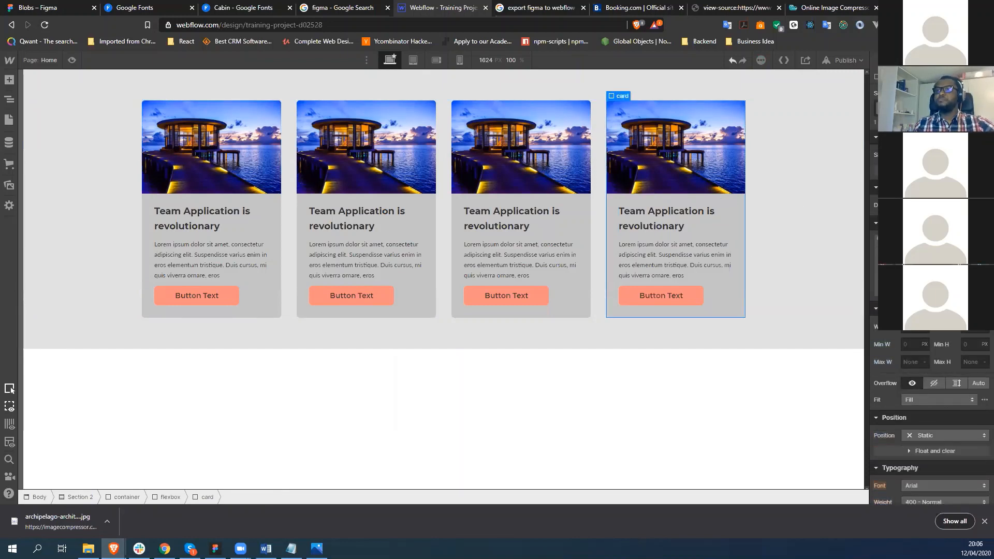
click(269, 219)
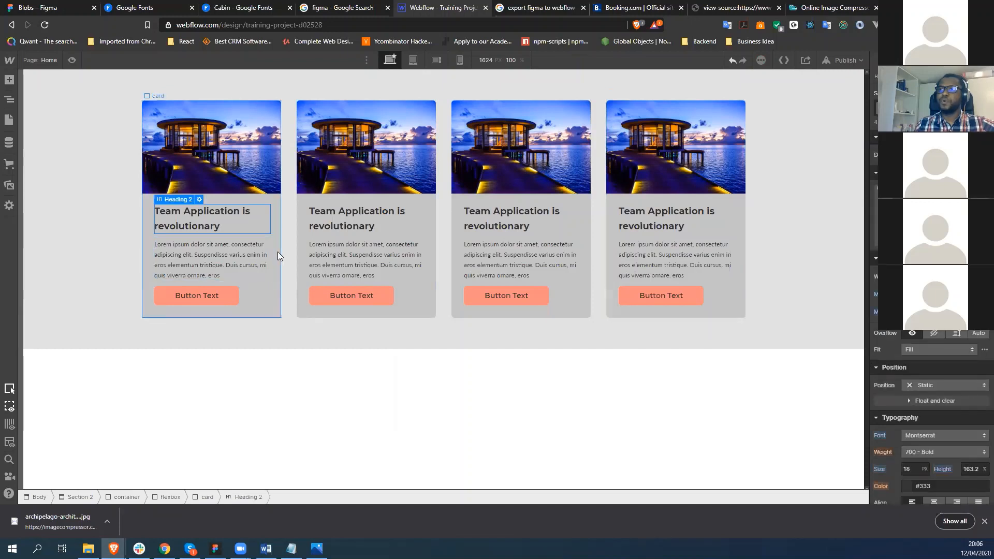
click(278, 252)
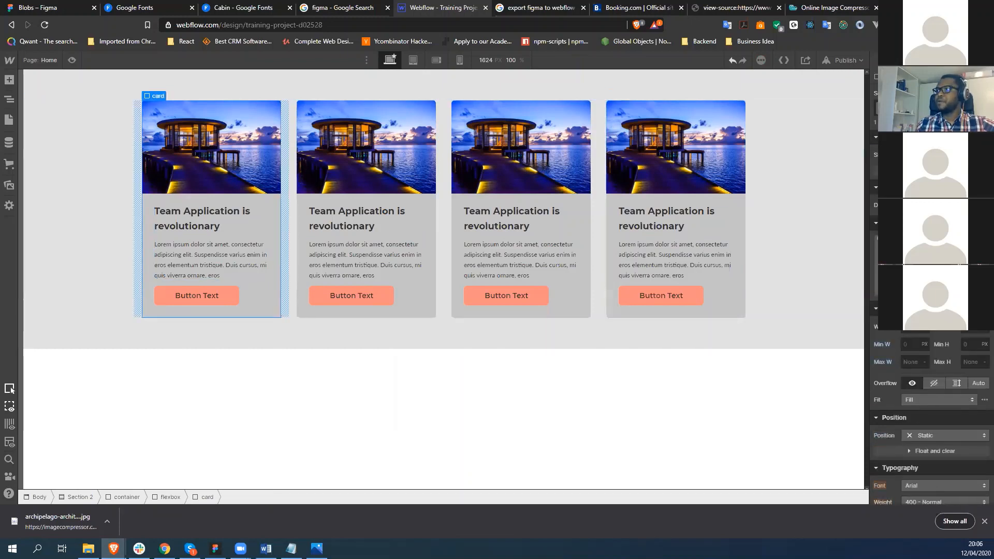
click(885, 266)
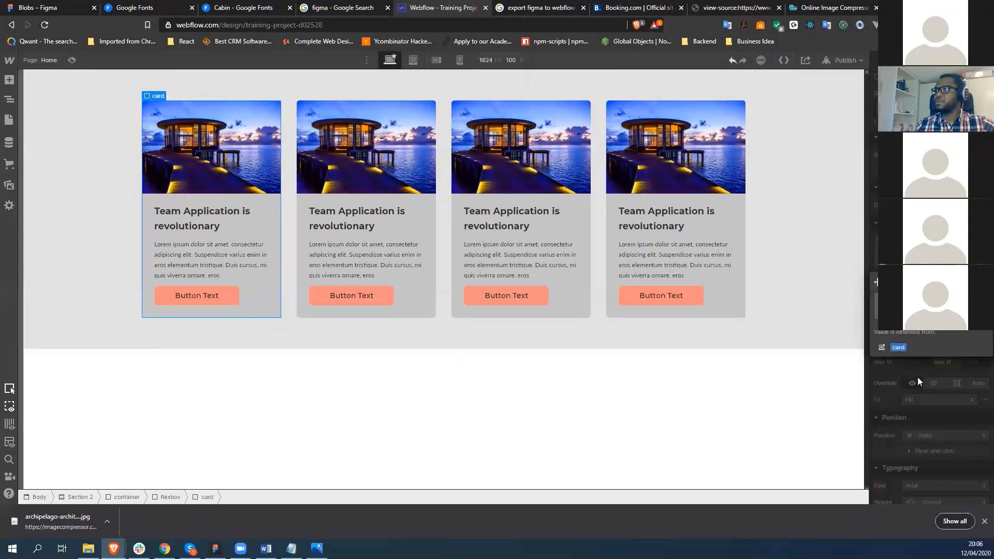
text(0)
click(921, 412)
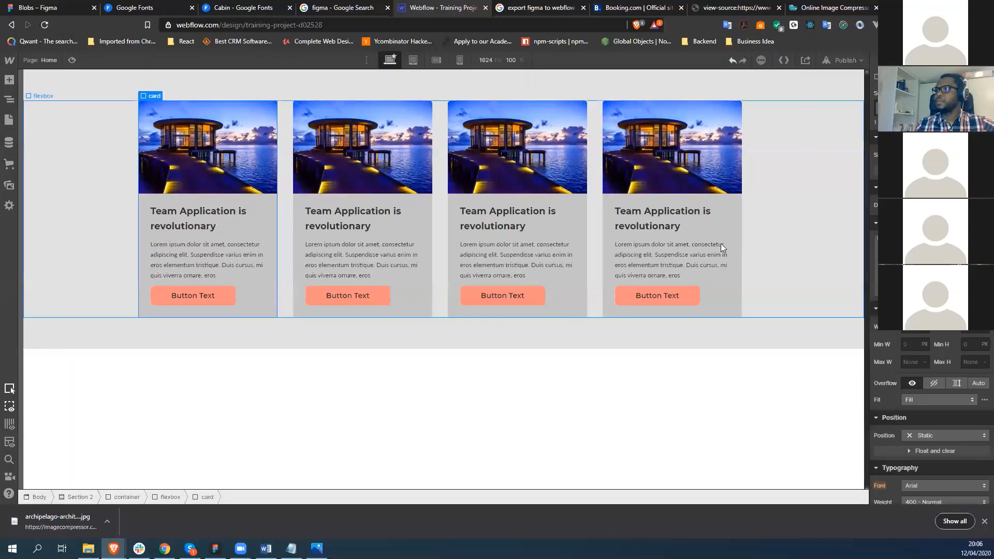
Step: Set the right margin of the fourth card to 0
click(732, 294)
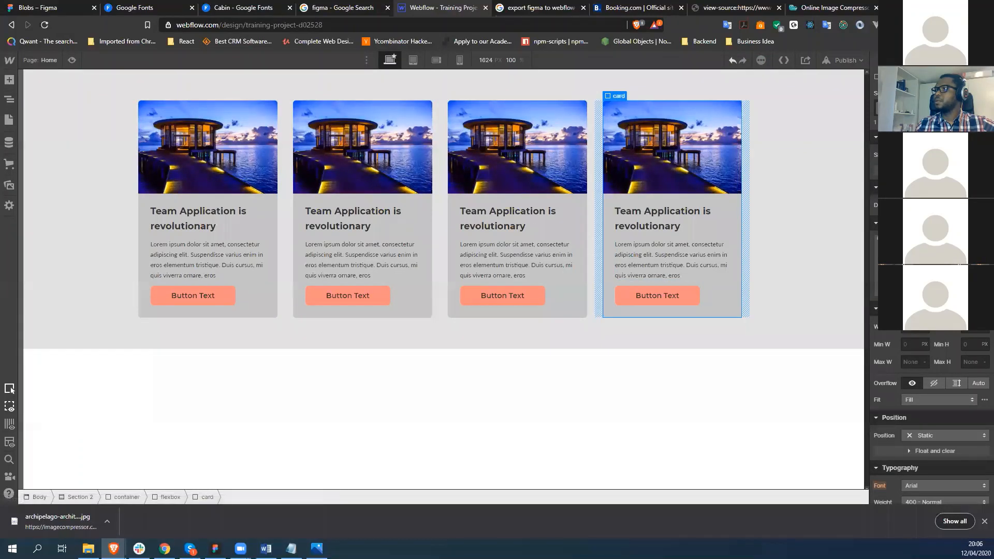
click(980, 265)
text(0)
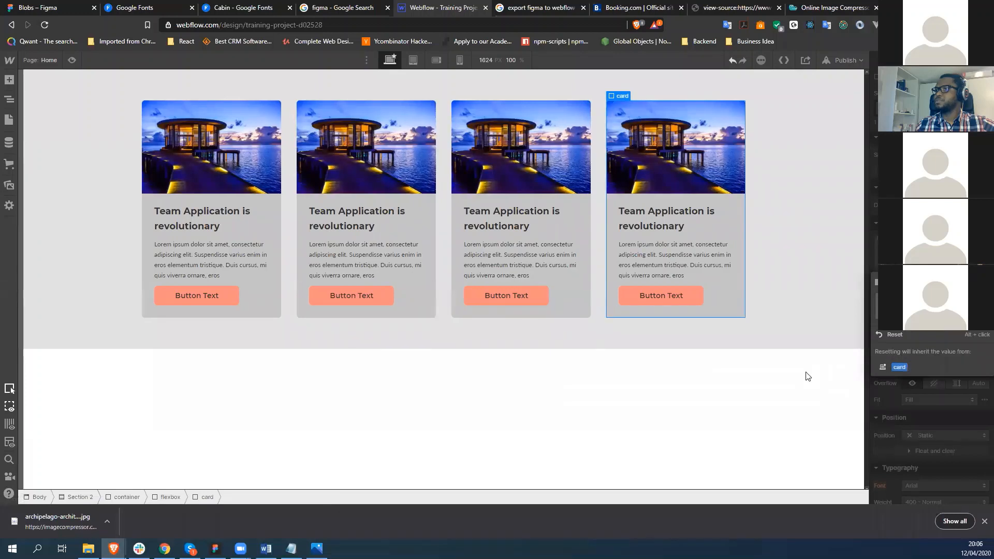
click(808, 377)
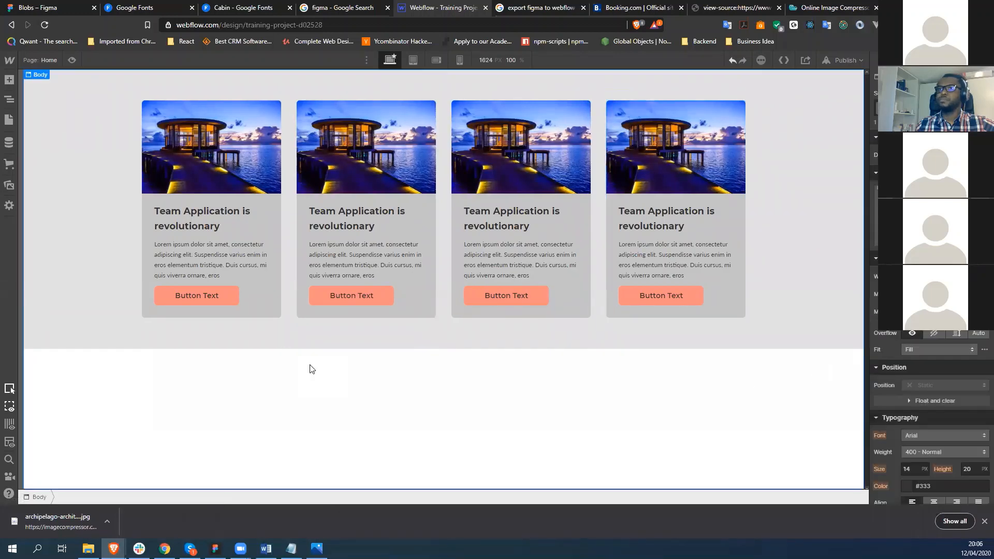
click(149, 208)
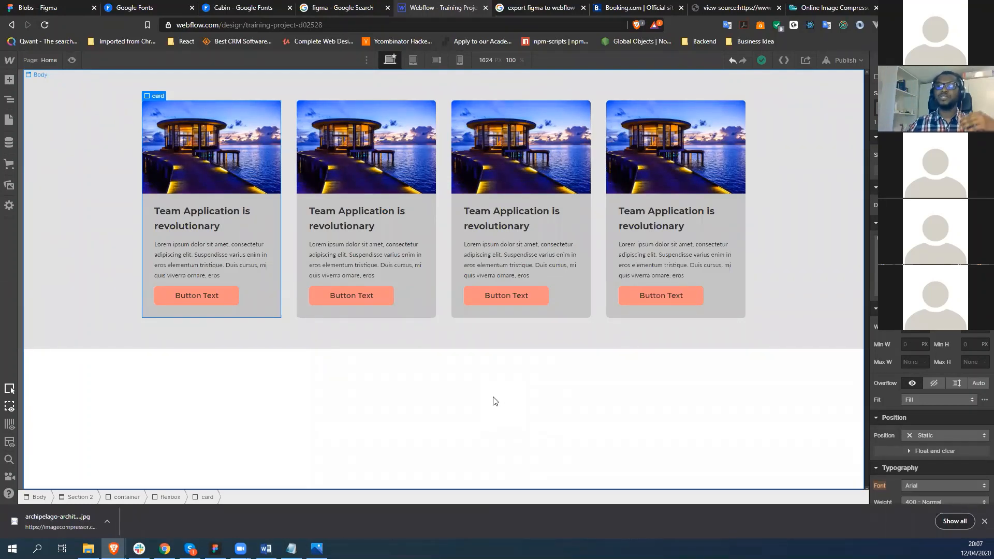
click(494, 400)
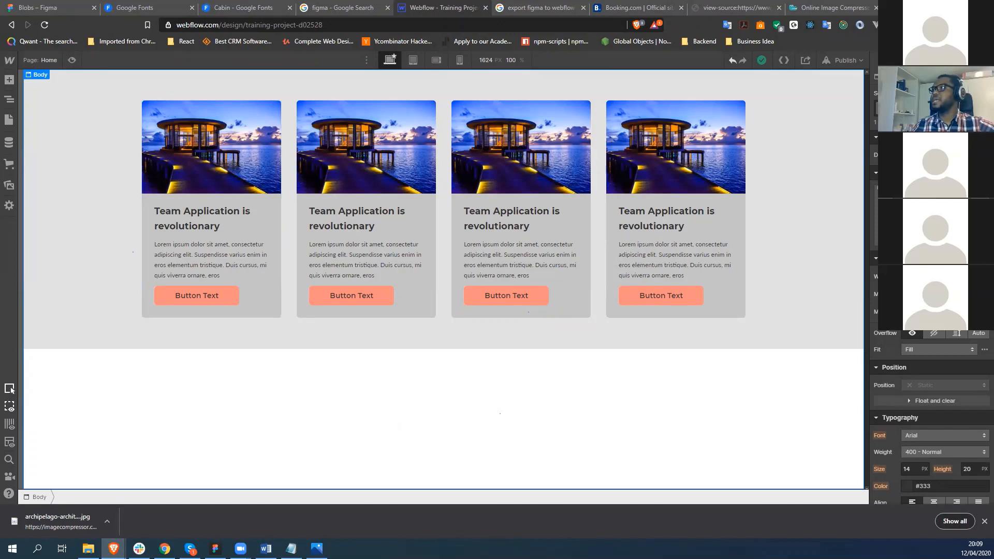
Step: Switch to Figma, deselect the second card and hide the layout grids
click(934, 7)
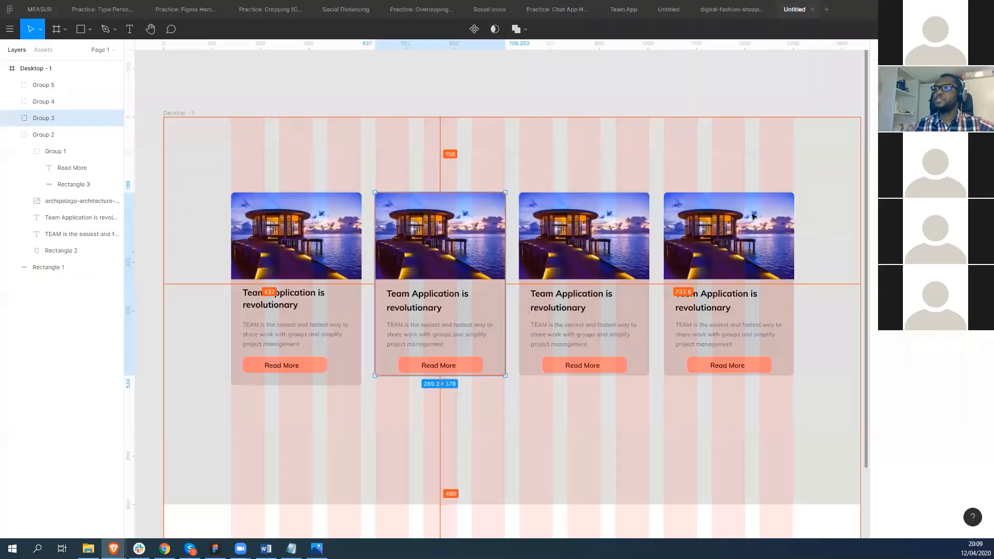
click(508, 451)
click(241, 70)
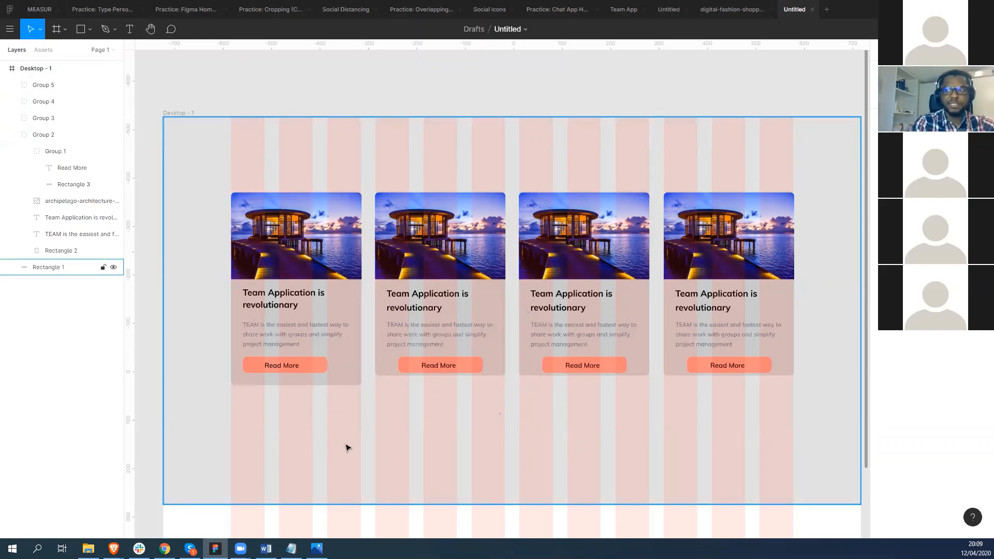
key(ctrl+g)
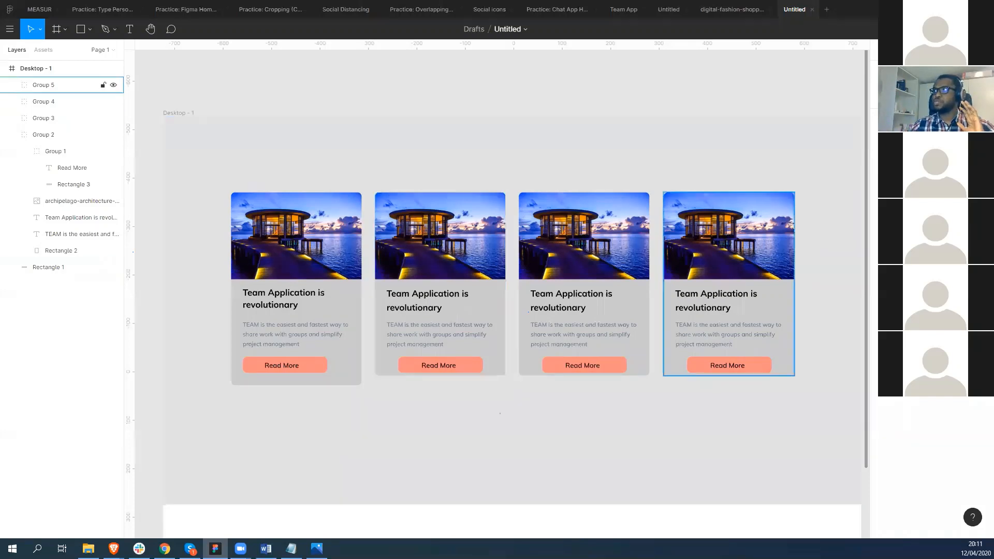
Step: Switch from Figma to the Webflow Training Project and publish it to its webflow.io domain
click(934, 10)
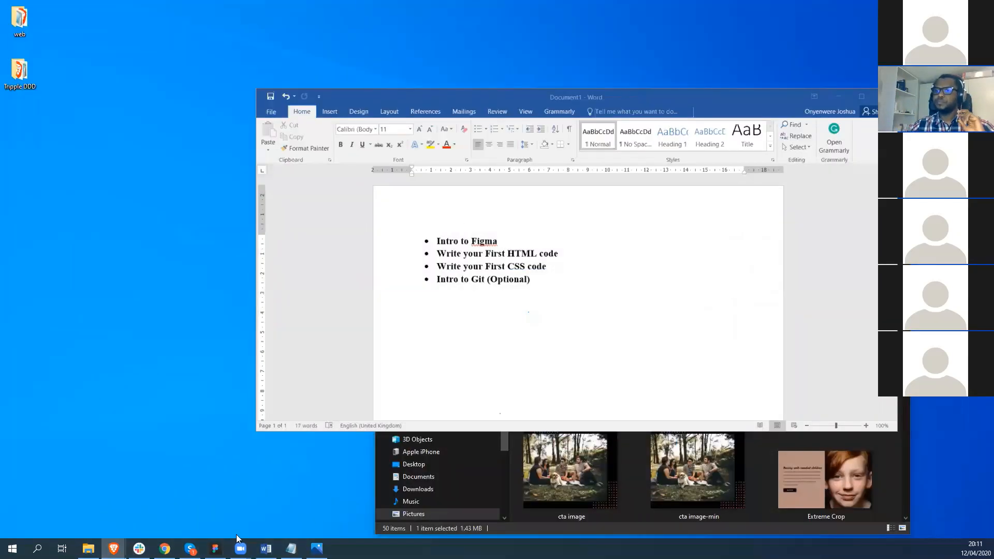
mouse_move(113, 548)
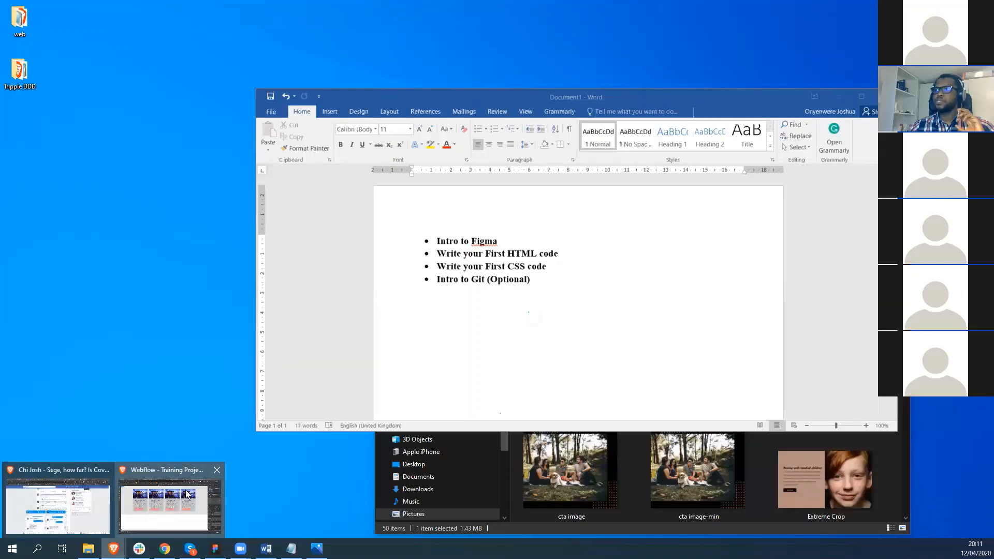
click(171, 497)
click(860, 61)
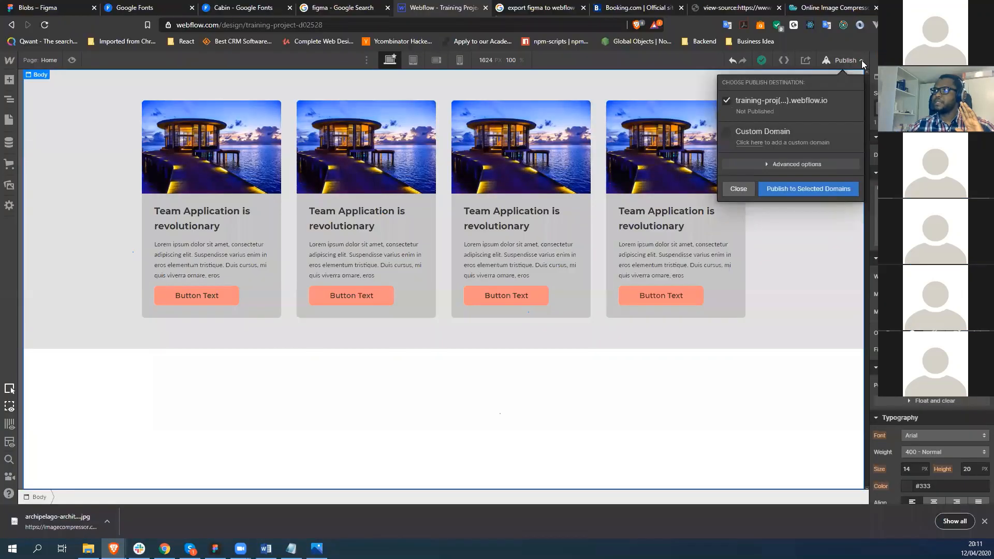
click(791, 189)
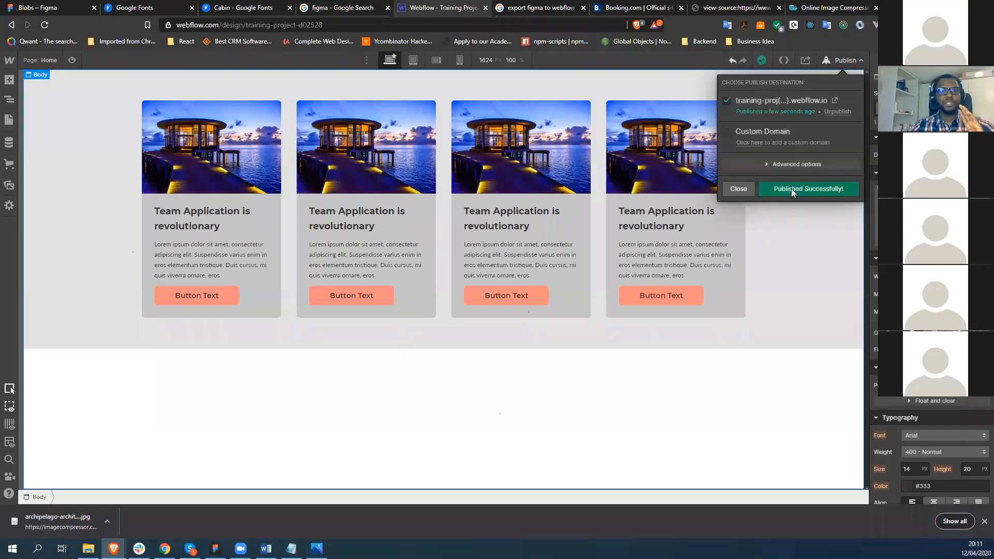
Step: Open the published Training Project site, select its web address, and close the live page to return to Webflow
click(835, 101)
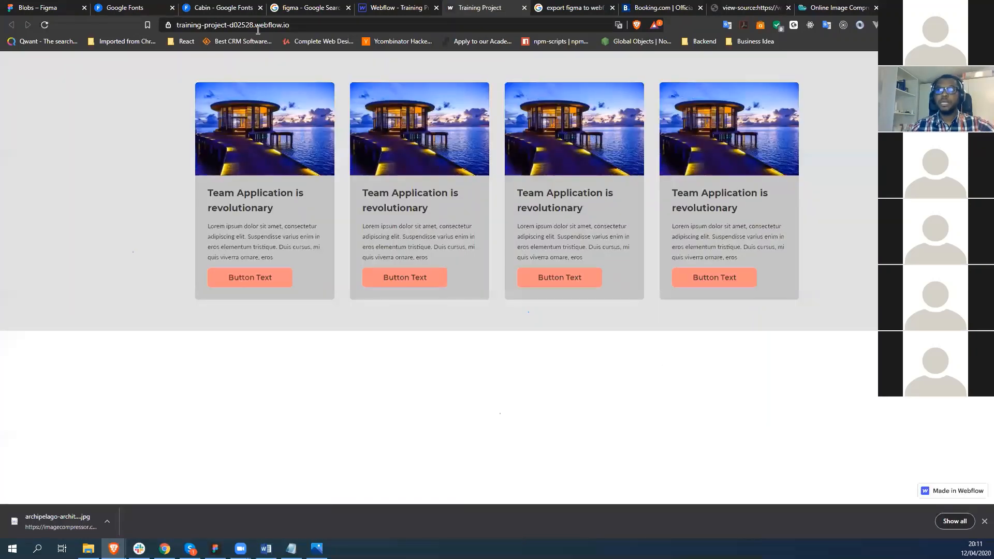
click(260, 25)
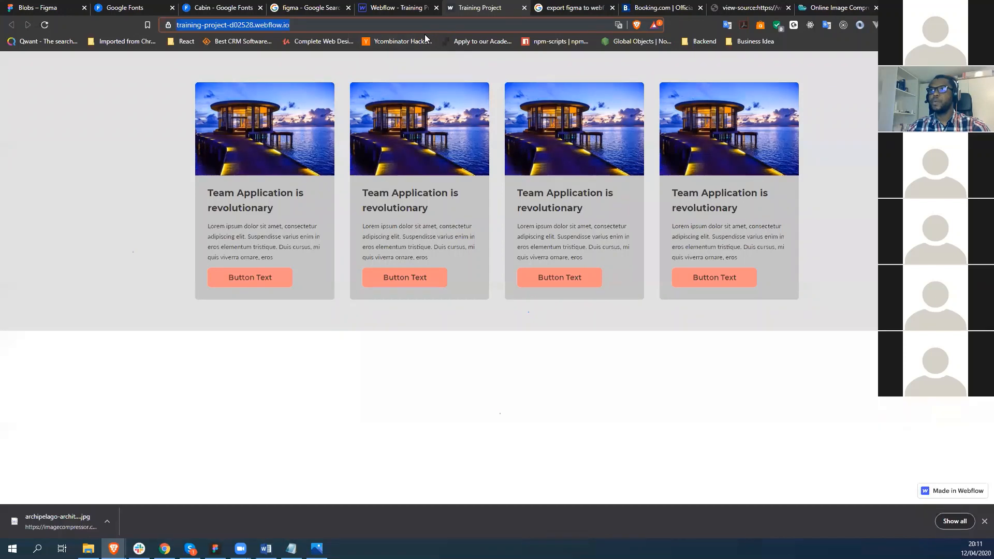
key(alt+Tab)
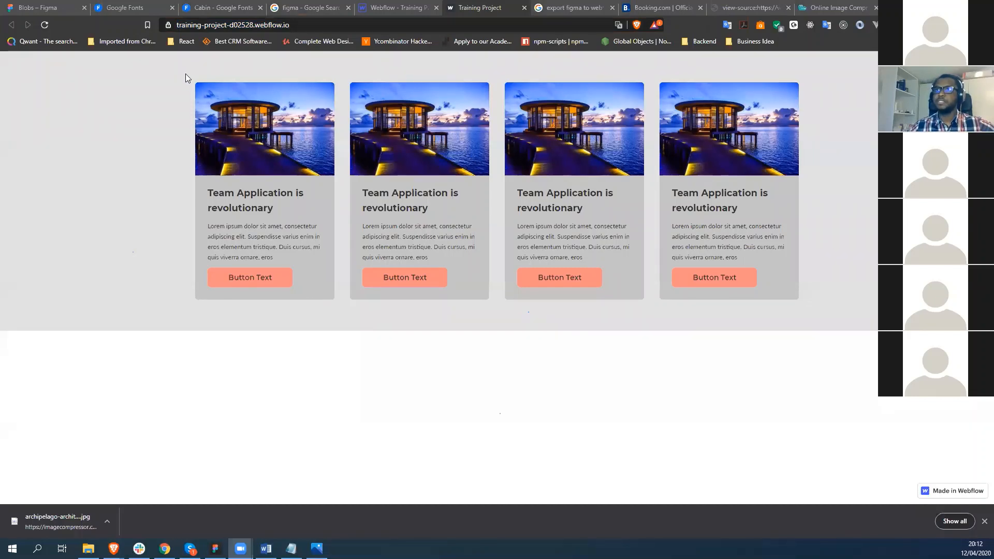
click(525, 8)
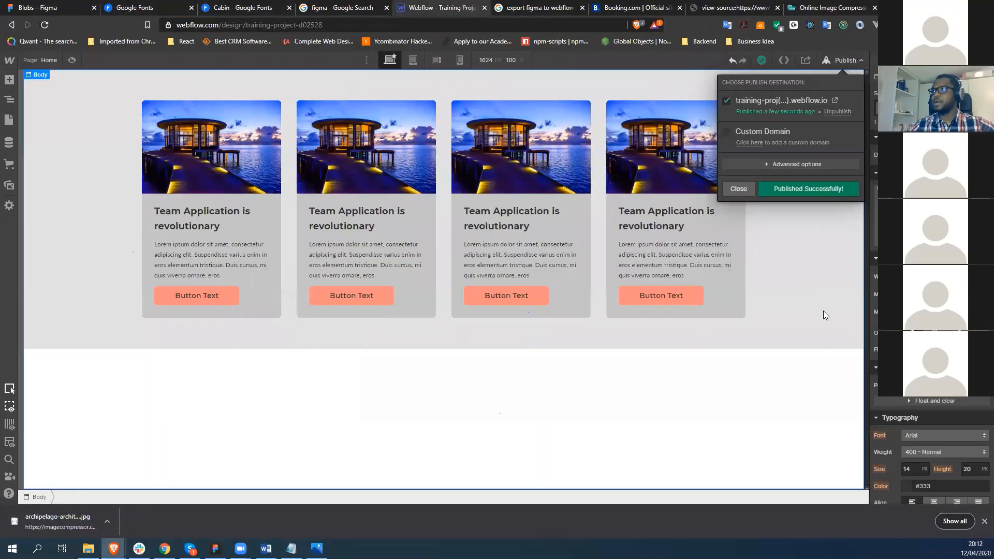
Step: Dismiss the publish options and preview the Home page before returning to the design view
click(823, 310)
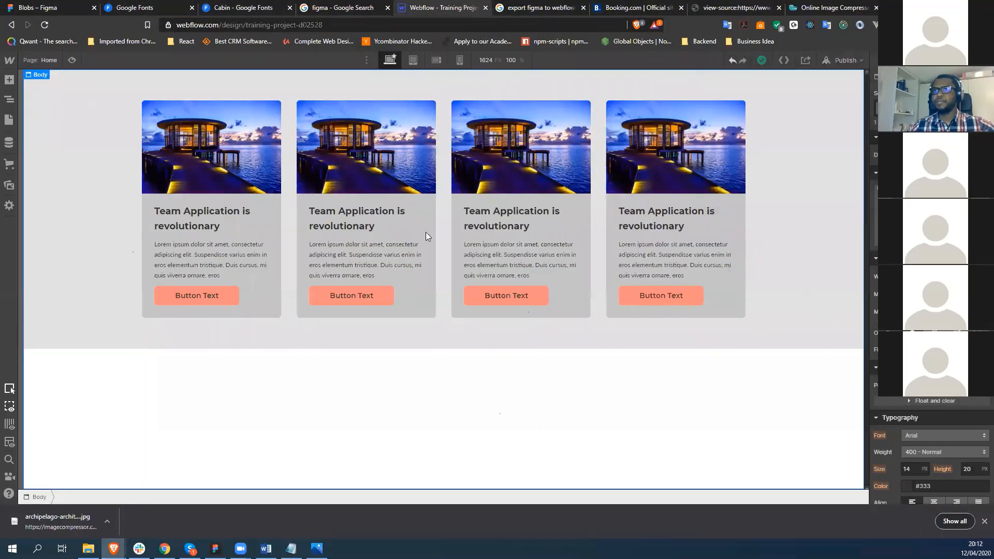
click(72, 60)
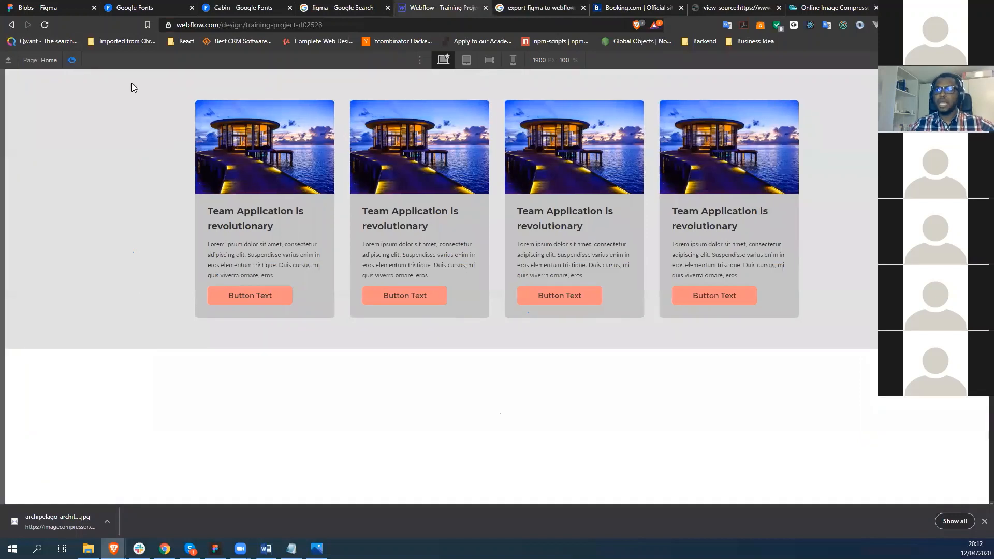
click(73, 62)
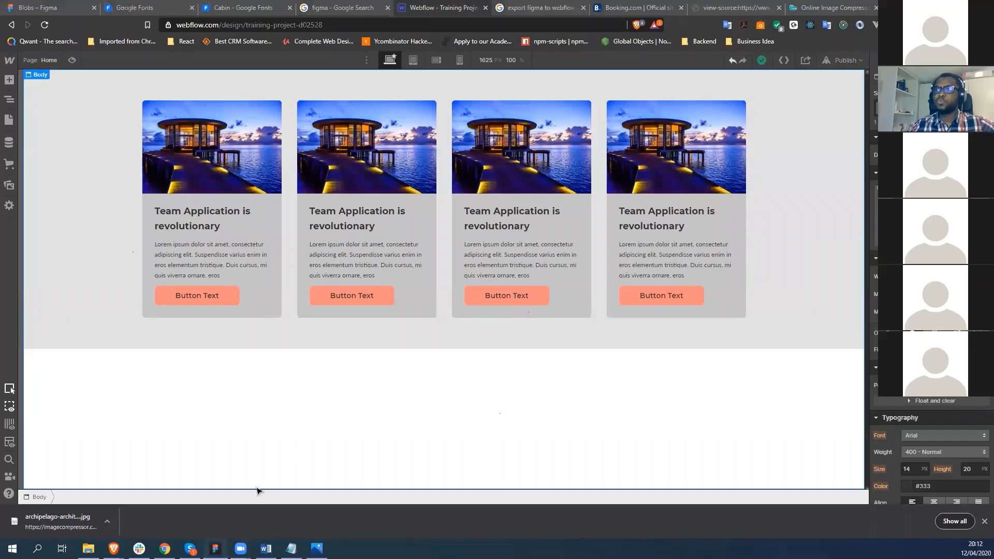
Step: Switch to Figma and select the "Team Application is revolutionary" heading inside the first card
key(alt+Tab)
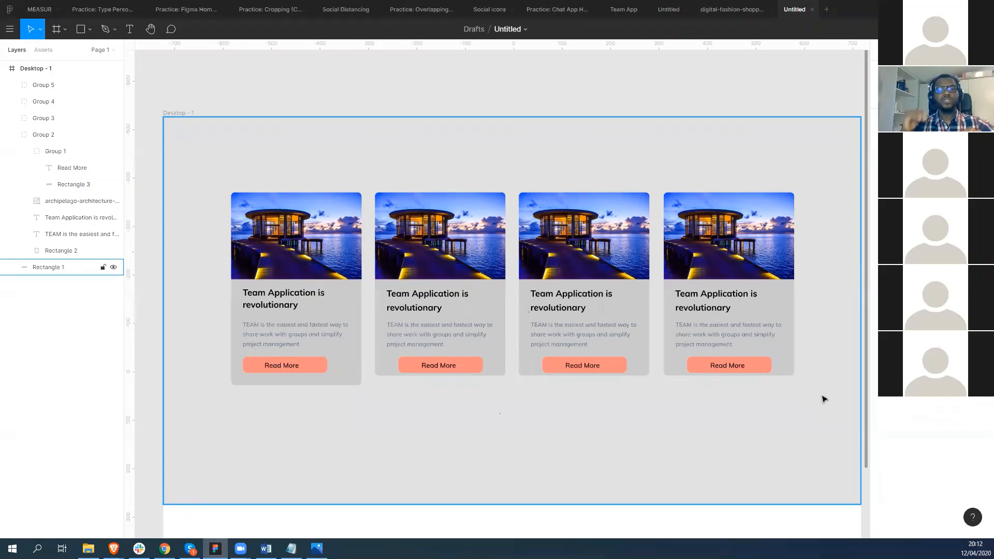
click(303, 297)
double_click(291, 308)
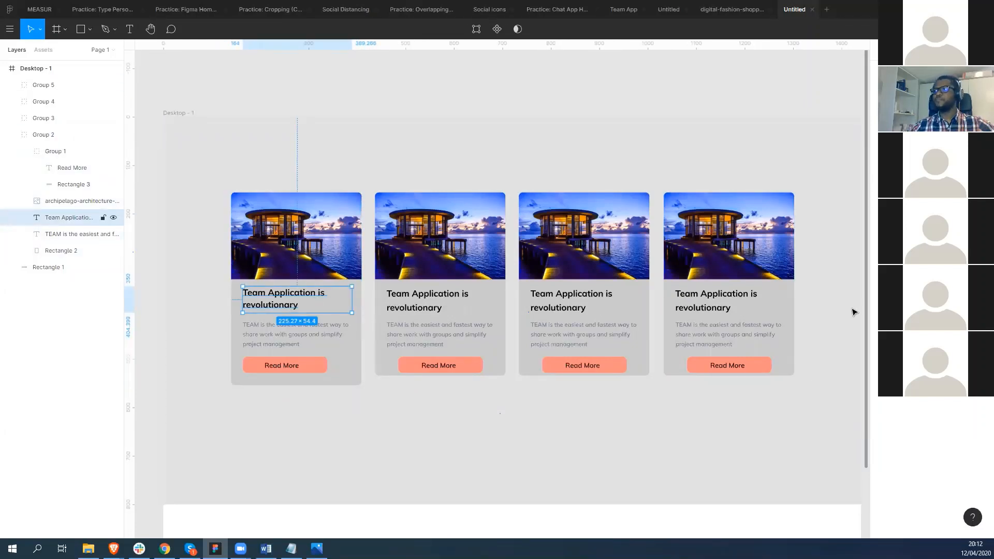